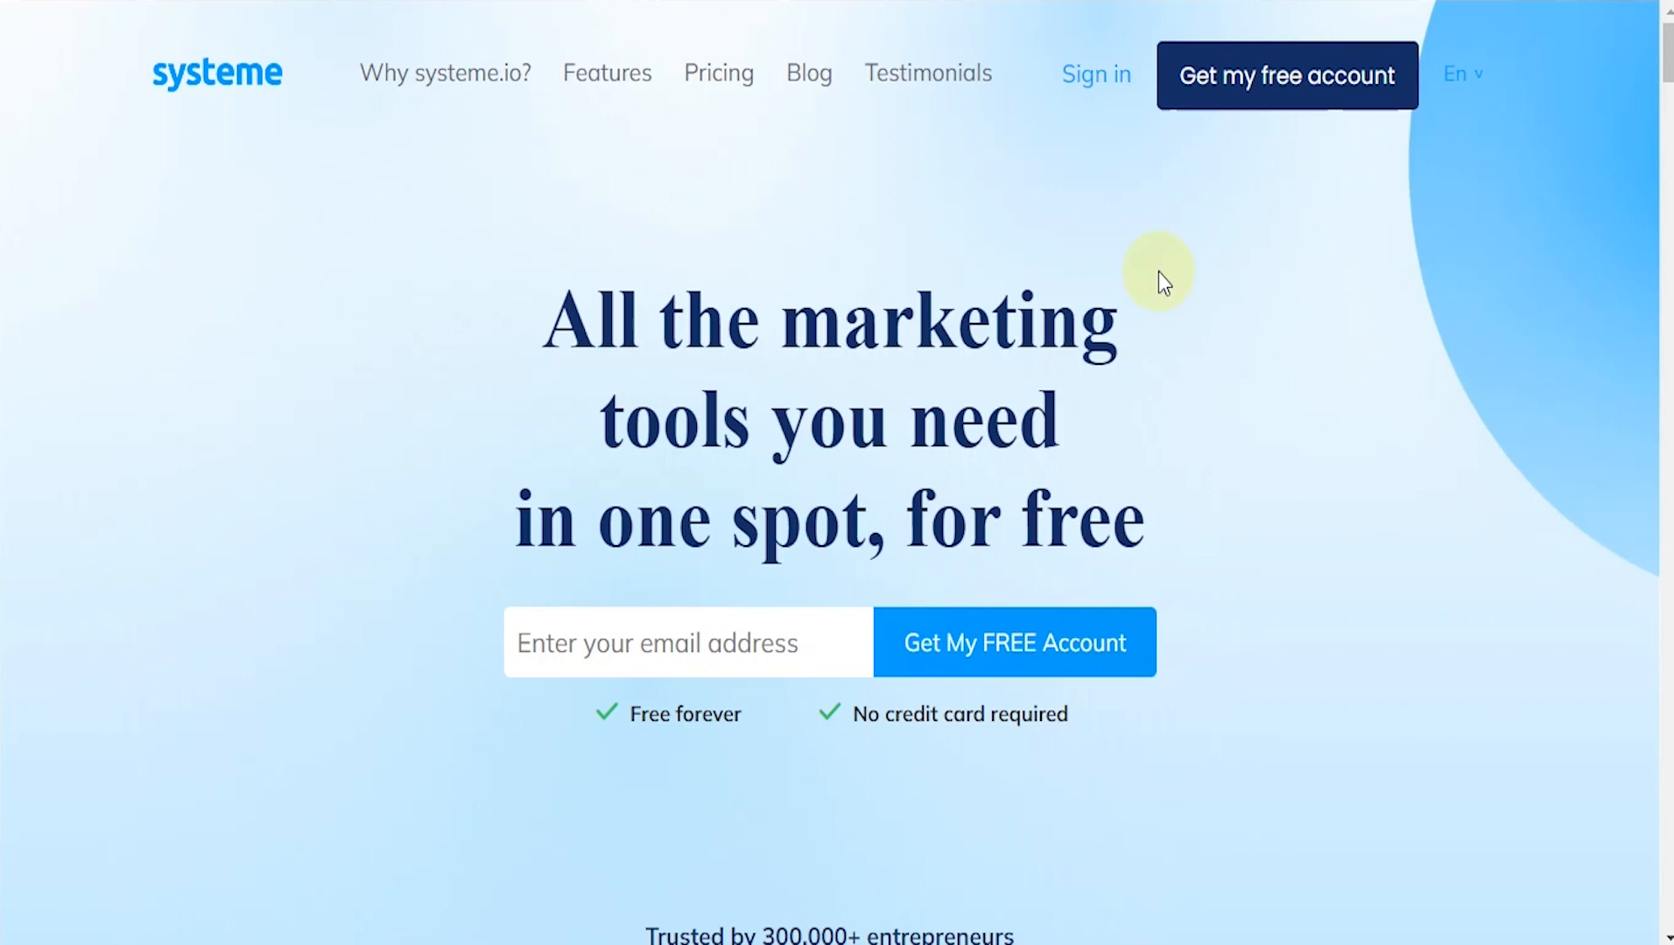
Step: Sign up for a free systeme.io account with the e-mail address and open the confirmation link in the received message
{"action": "left_click", "coordinate": [758, 643]}
{"action": "key", "text": "ctrl+v"}
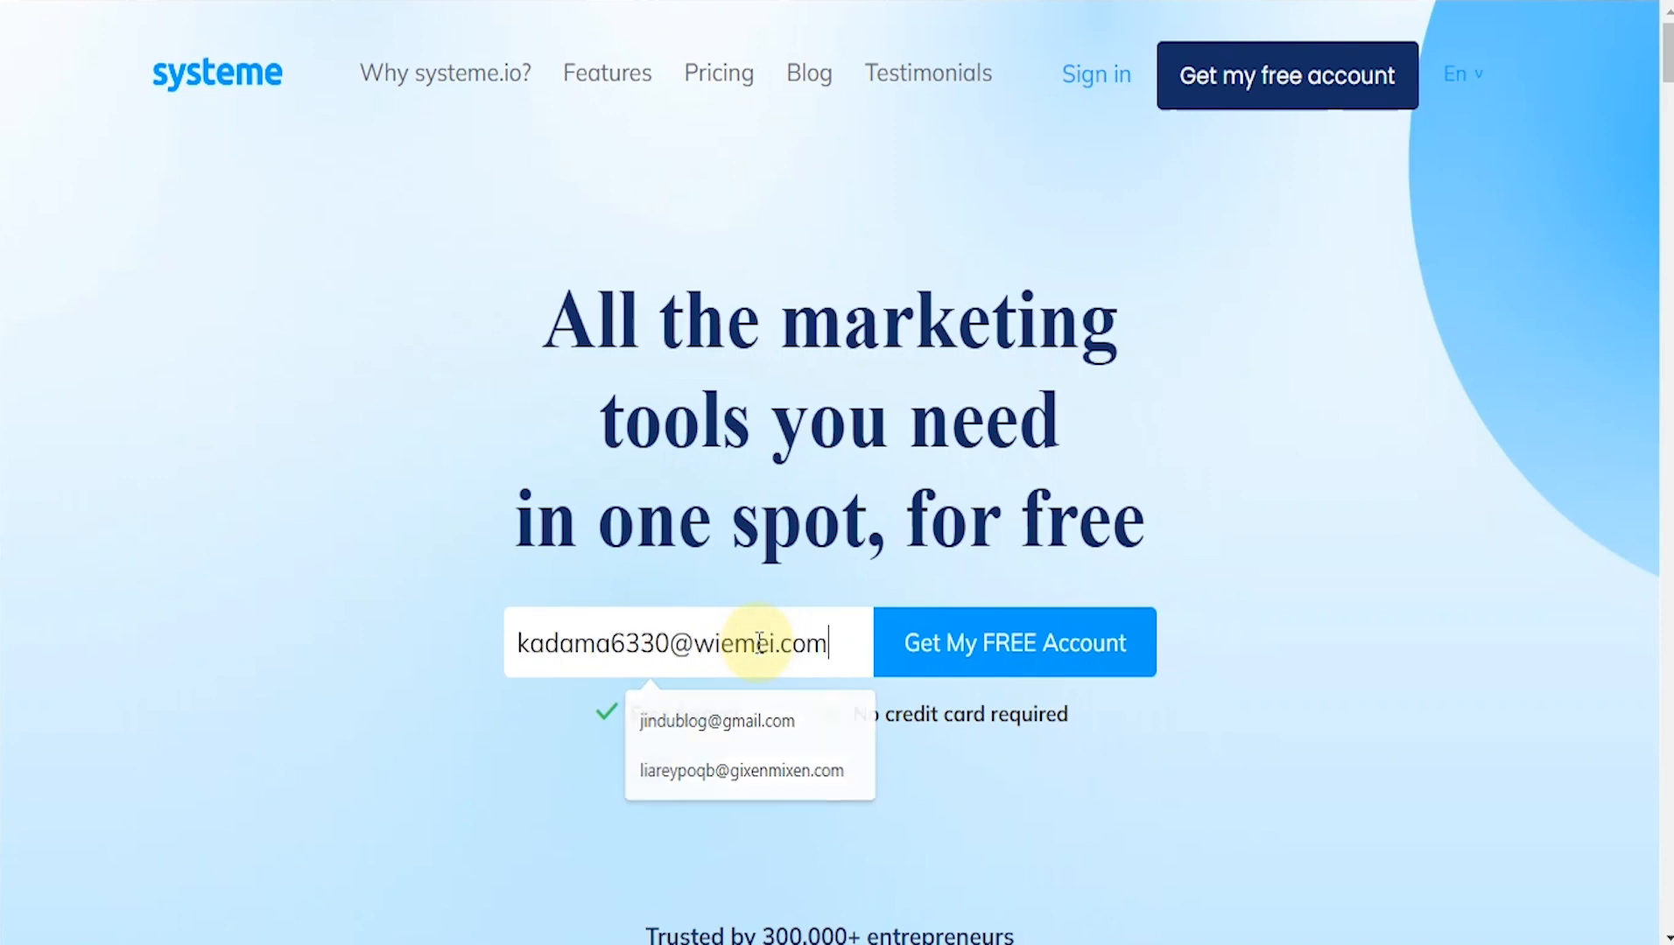
{"action": "left_click", "coordinate": [1019, 649]}
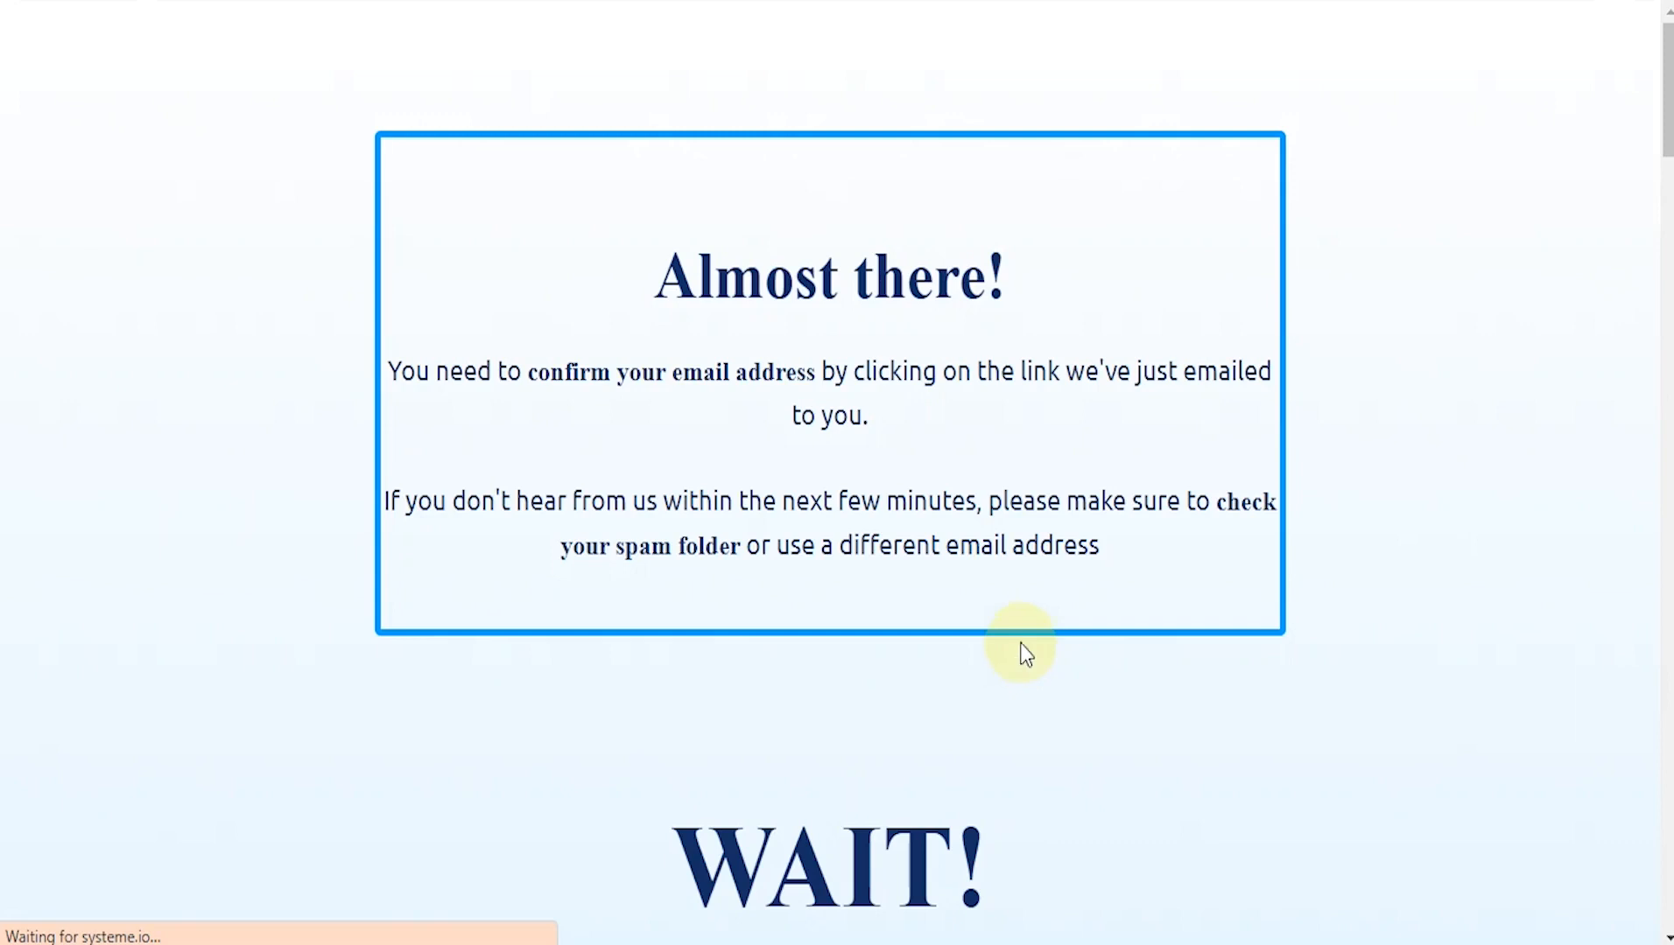
{"action": "scroll", "coordinate": [1028, 560], "scroll_direction": "down", "scroll_amount": 3}
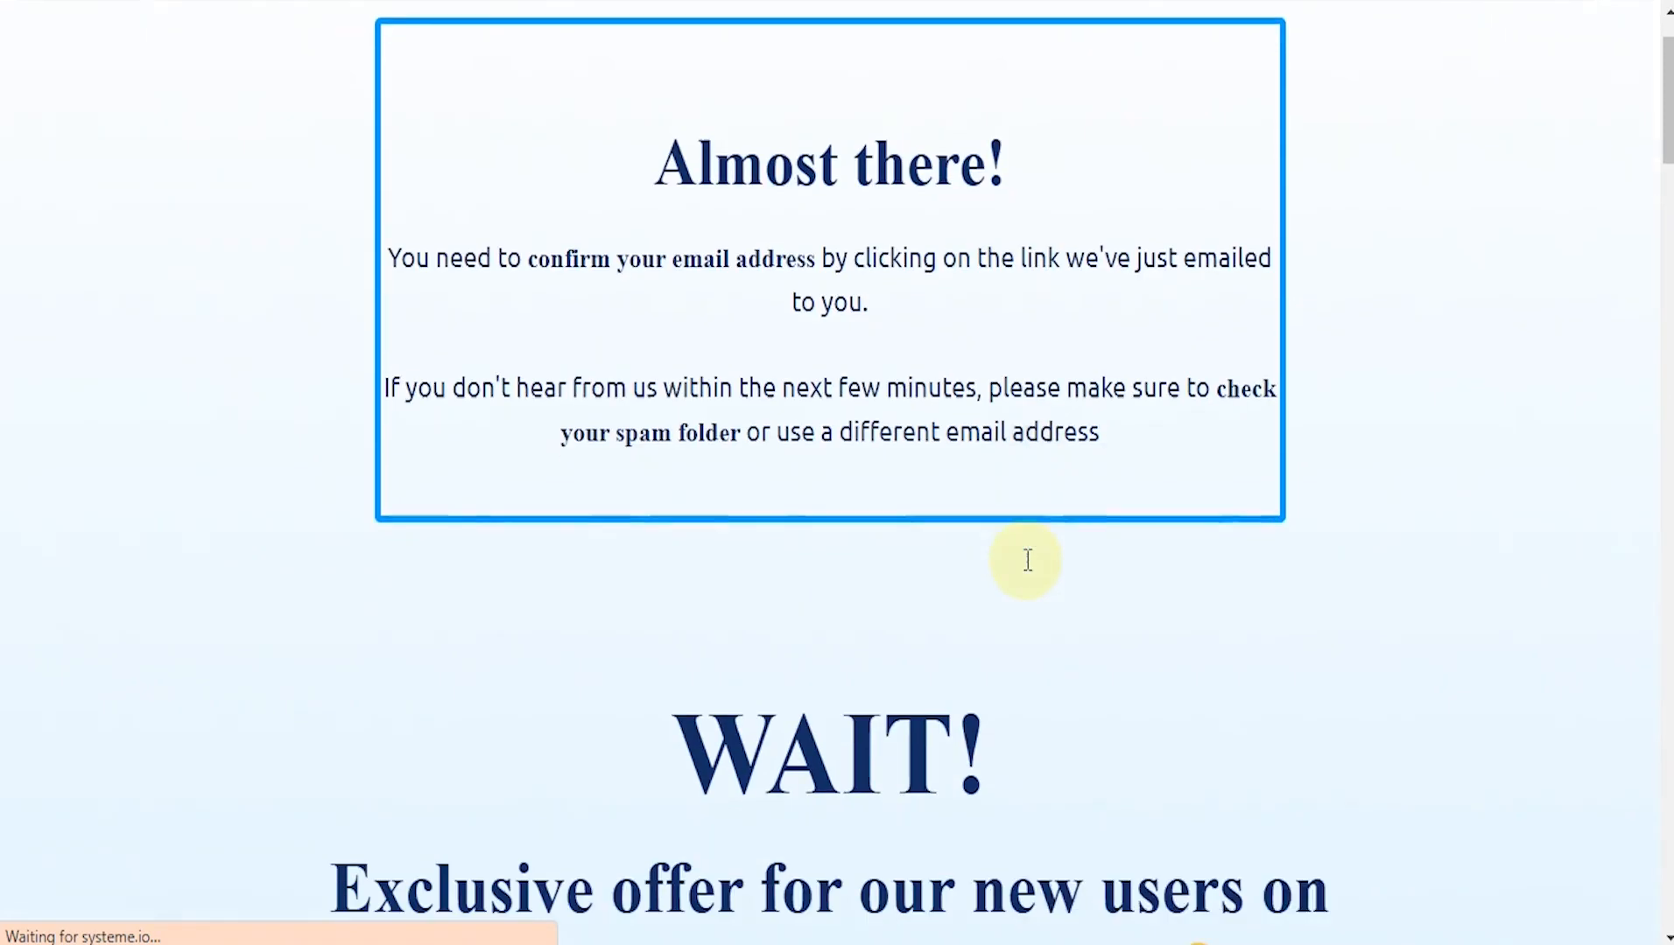
{"action": "scroll", "coordinate": [1028, 567], "scroll_direction": "up", "scroll_amount": 3}
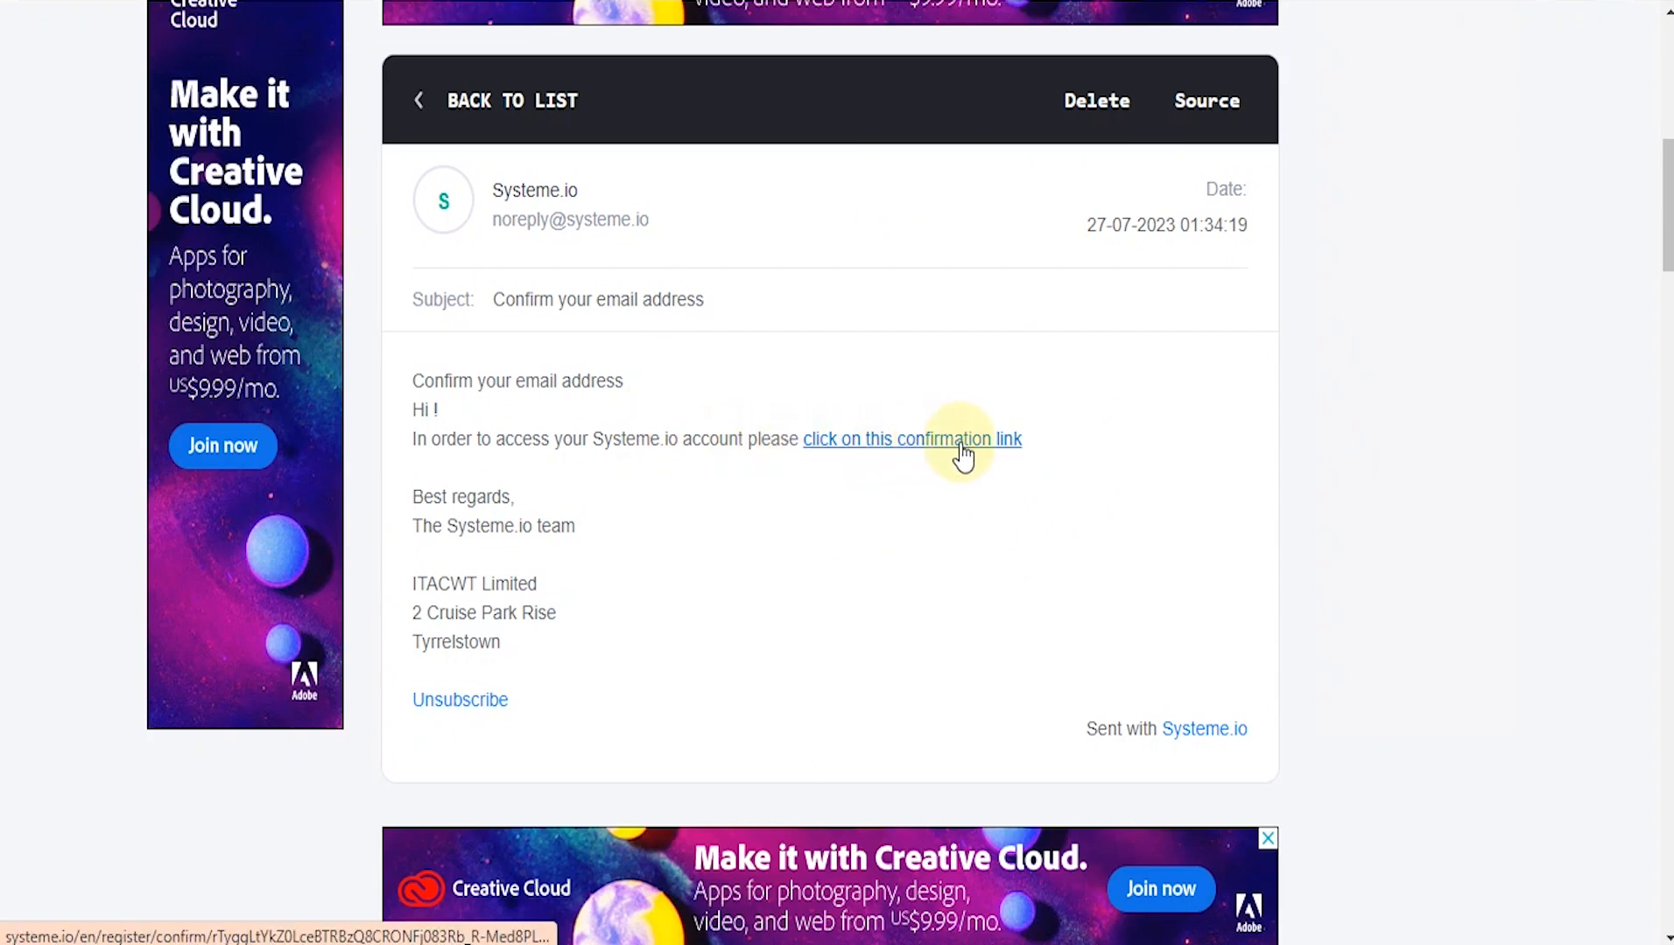
{"action": "left_click", "coordinate": [894, 444]}
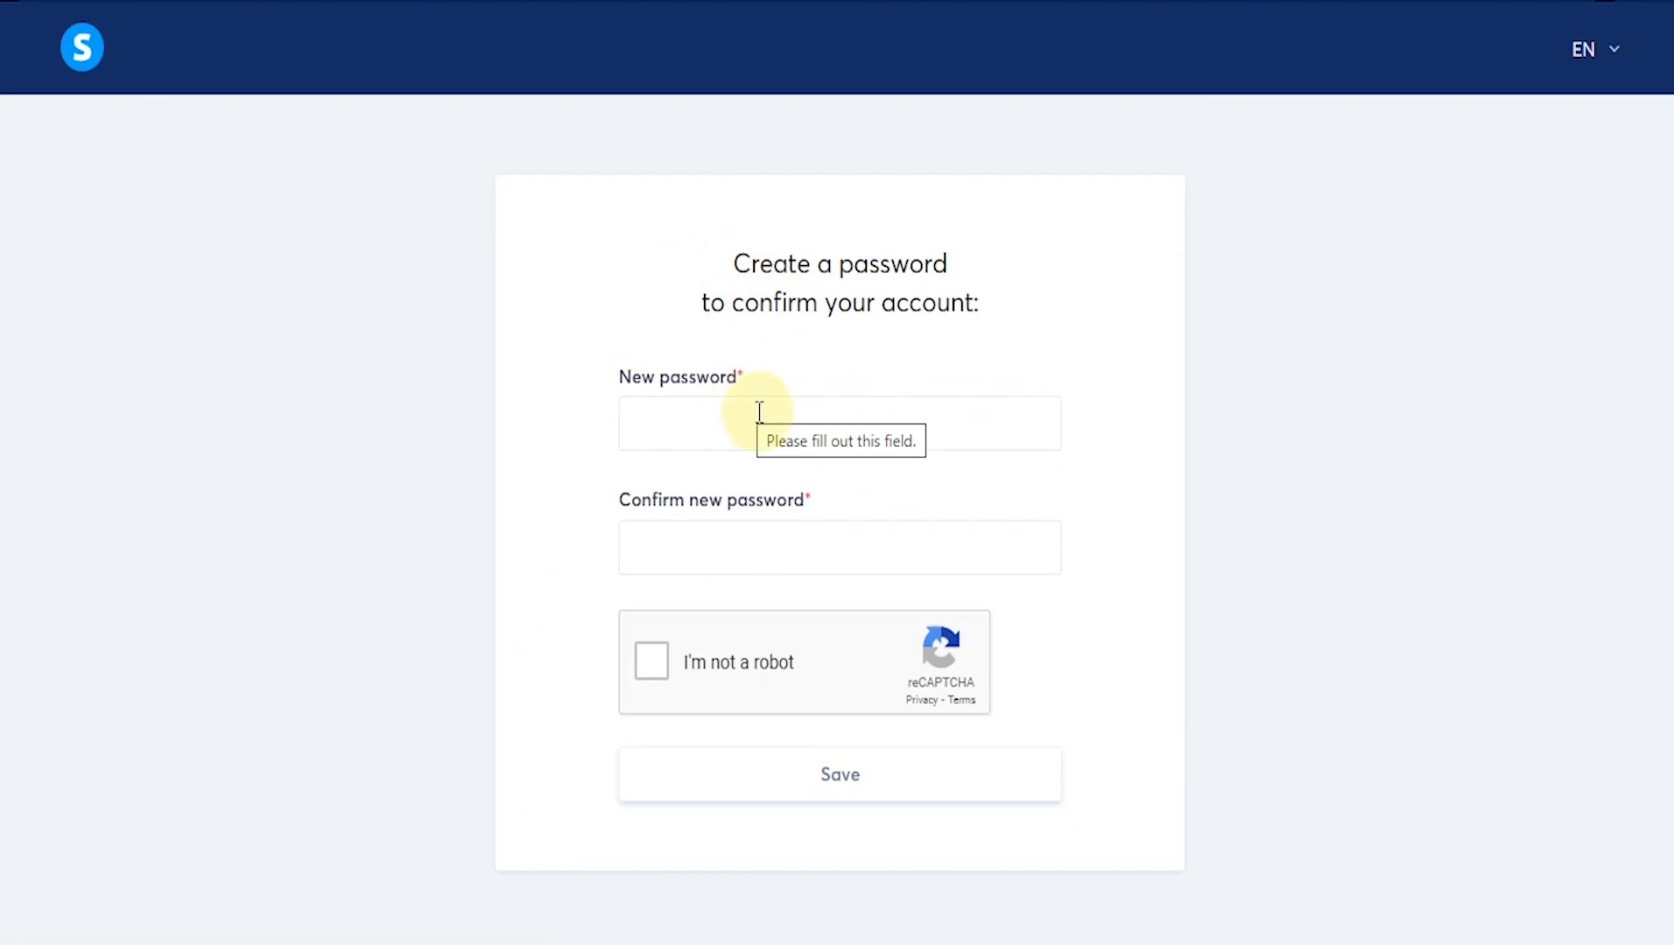
Step: Enter and confirm the new account password, complete the robot check, save, and dismiss the browser's password update offer
{"action": "left_click", "coordinate": [689, 430]}
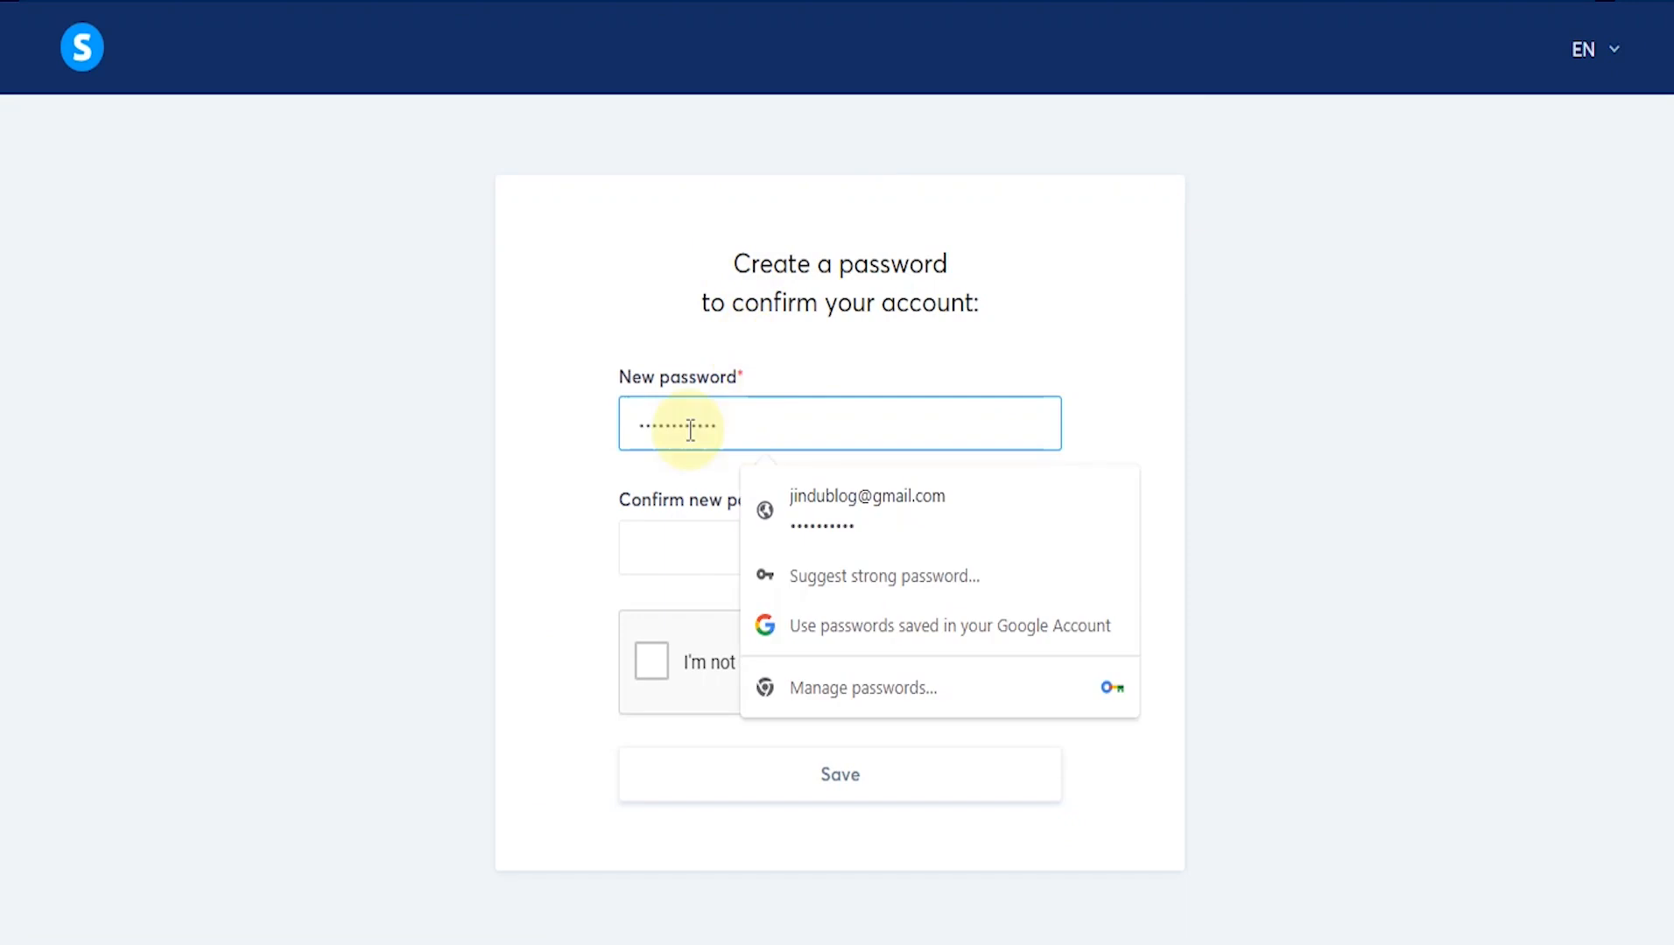
{"action": "left_click", "coordinate": [1052, 366]}
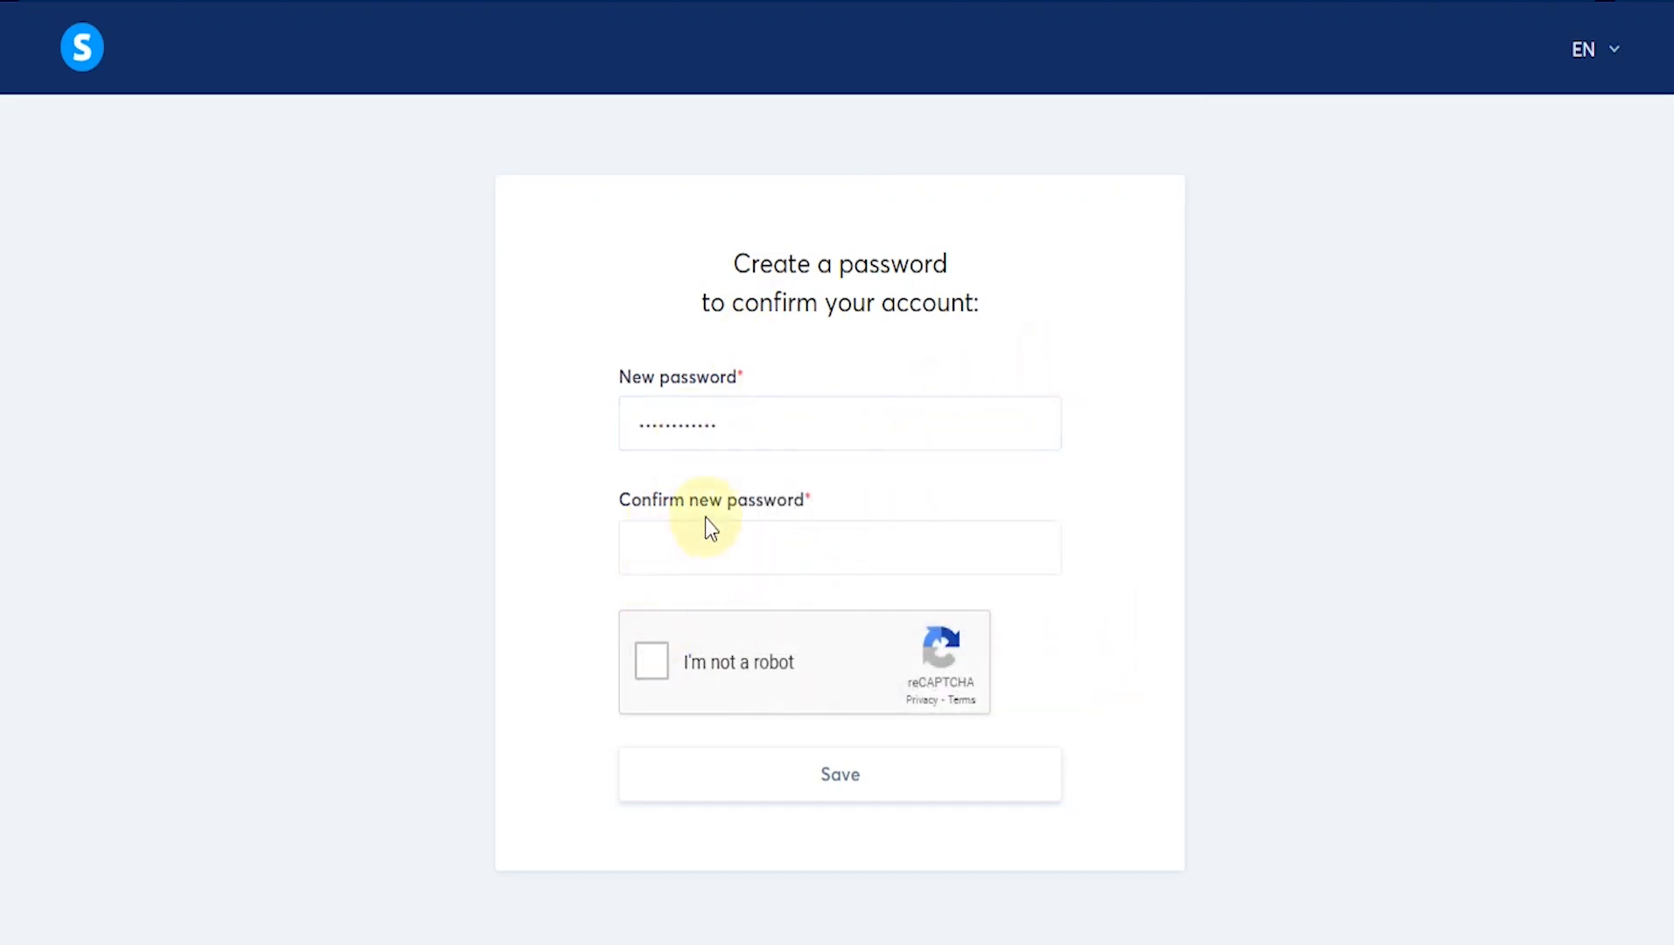
{"action": "left_click", "coordinate": [655, 550]}
{"action": "key", "text": "ctrl+v"}
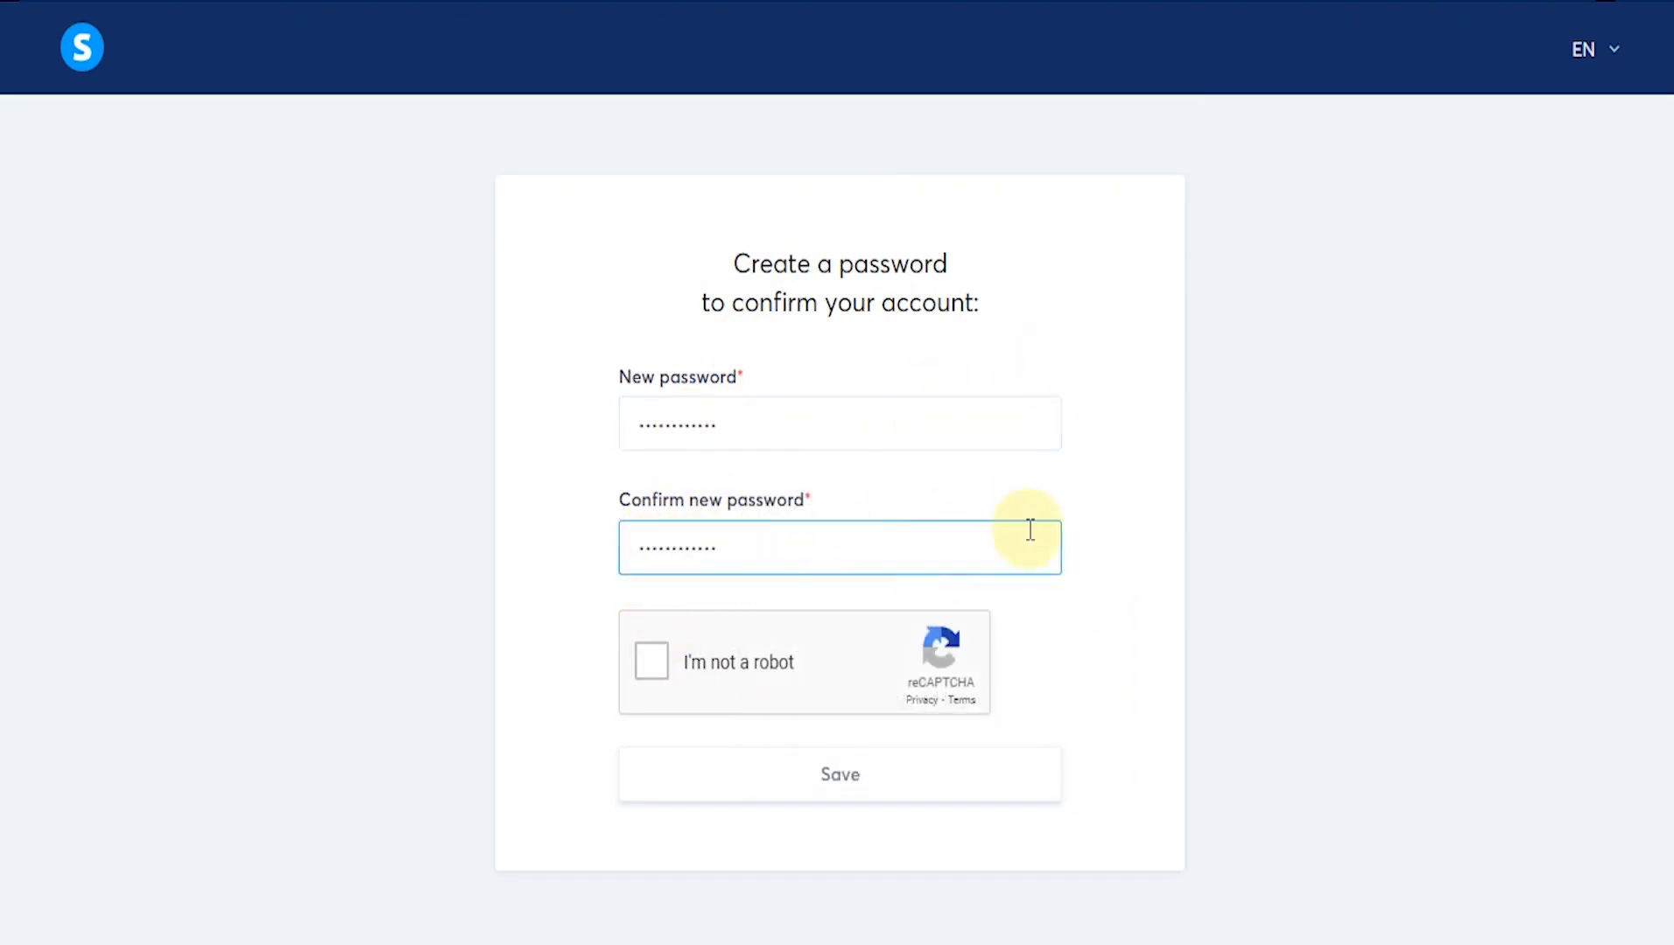
{"action": "left_click", "coordinate": [657, 672]}
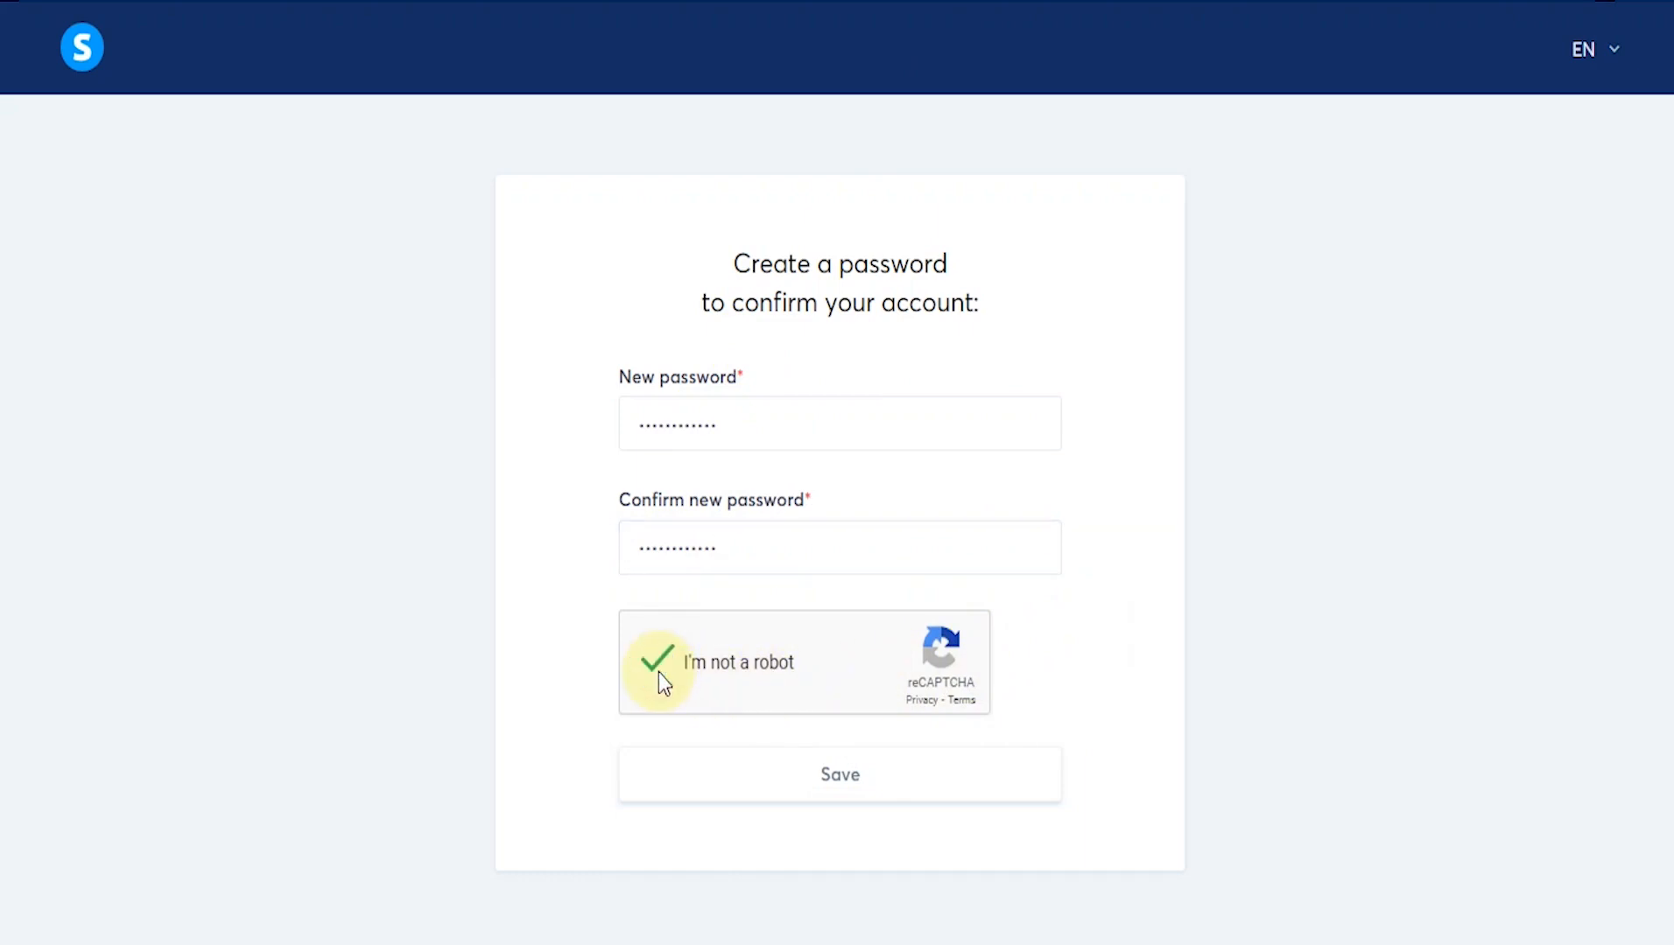
{"action": "left_click", "coordinate": [840, 778]}
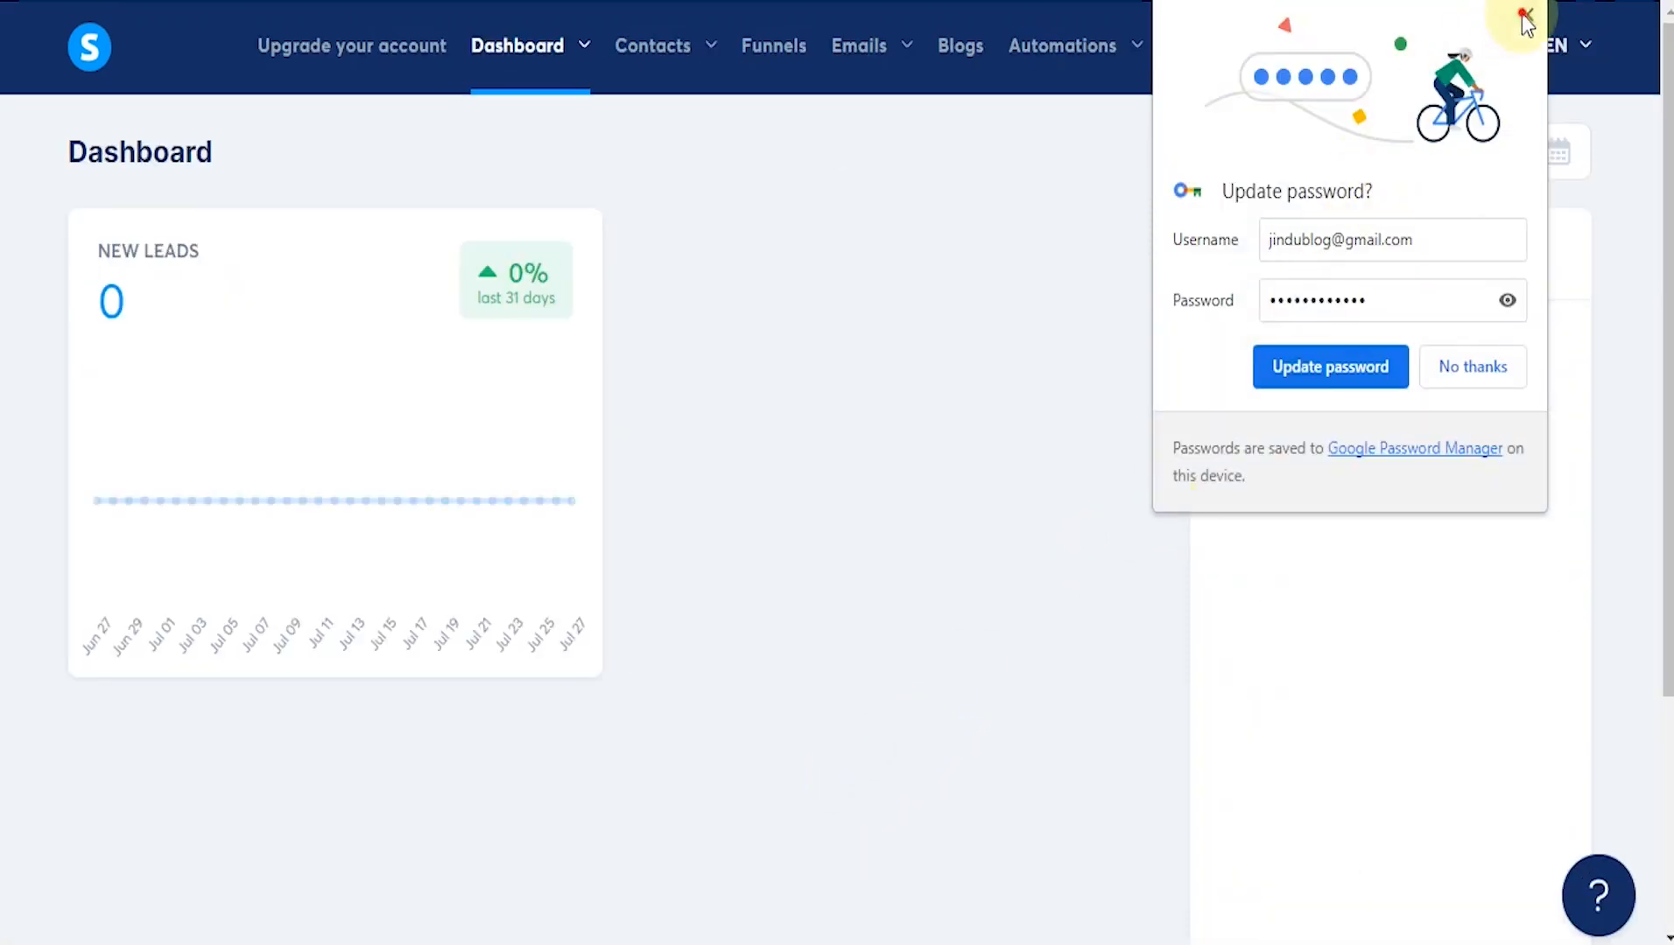
{"action": "left_click", "coordinate": [1526, 15]}
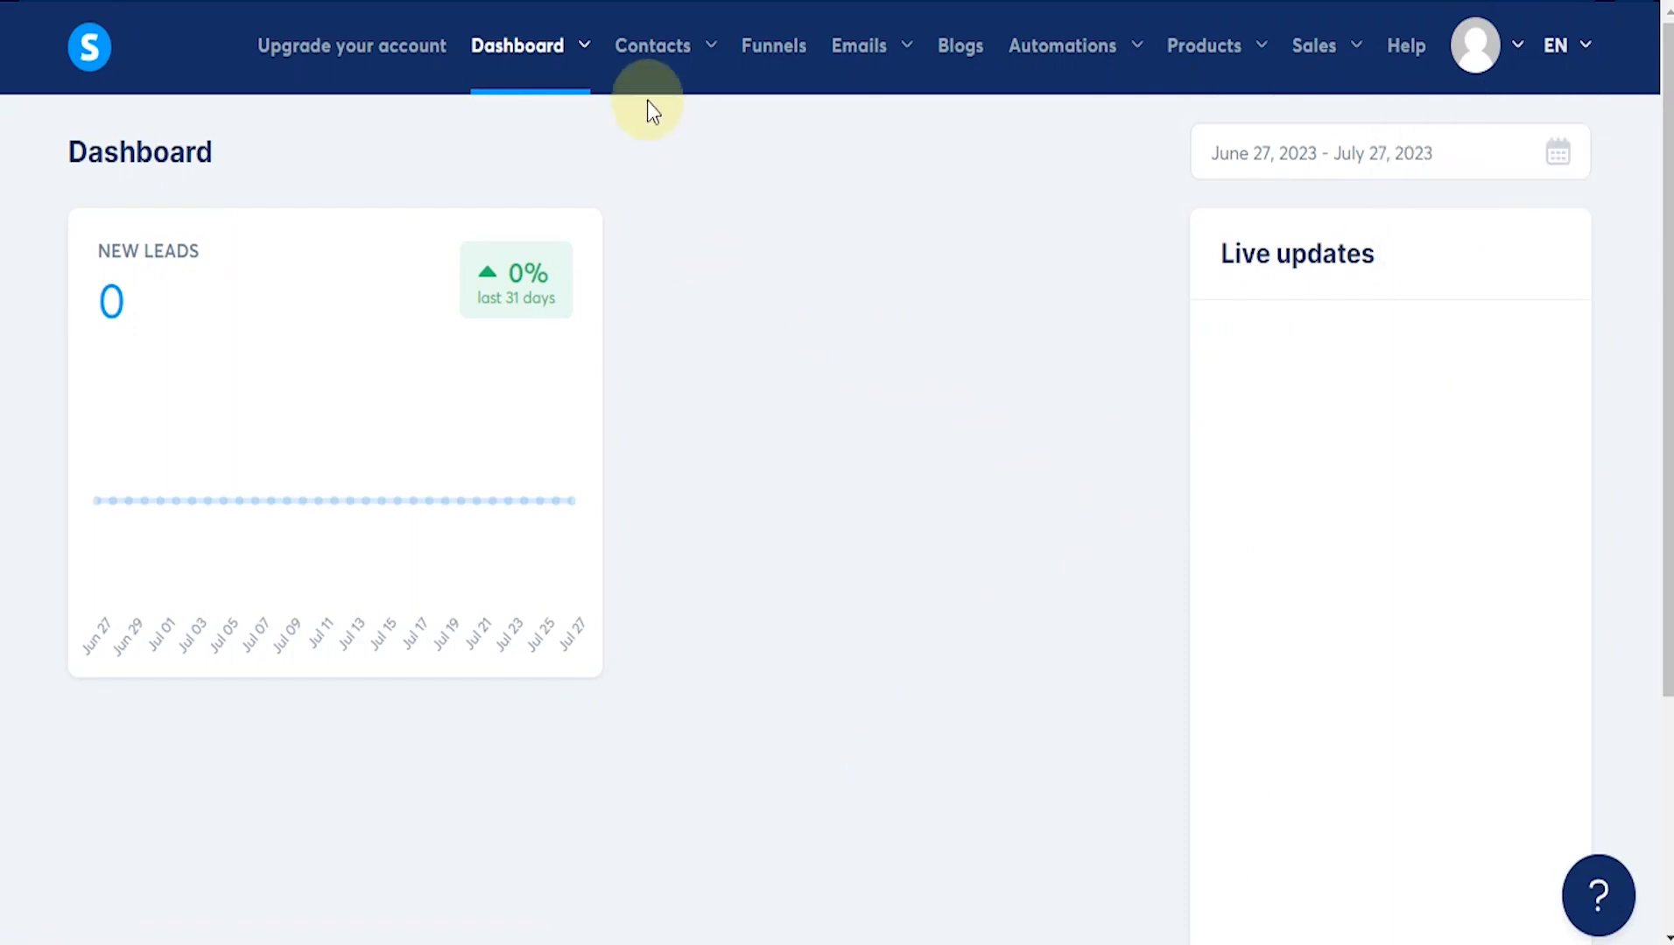
{"action": "left_click", "coordinate": [587, 50]}
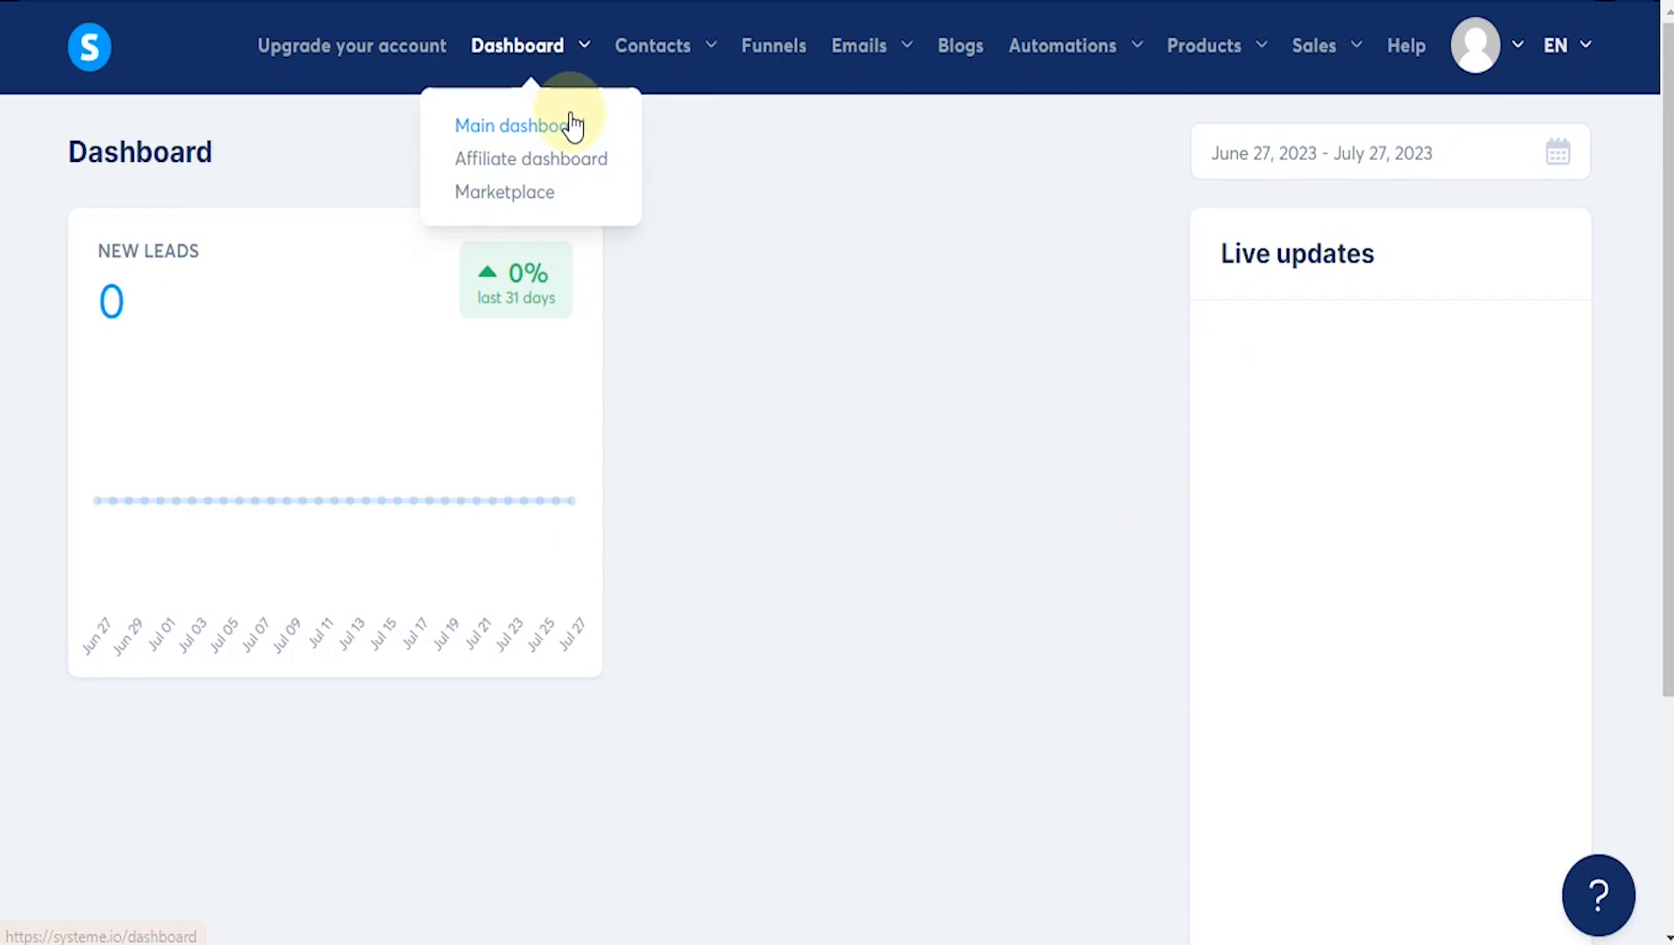
{"action": "left_click", "coordinate": [787, 254]}
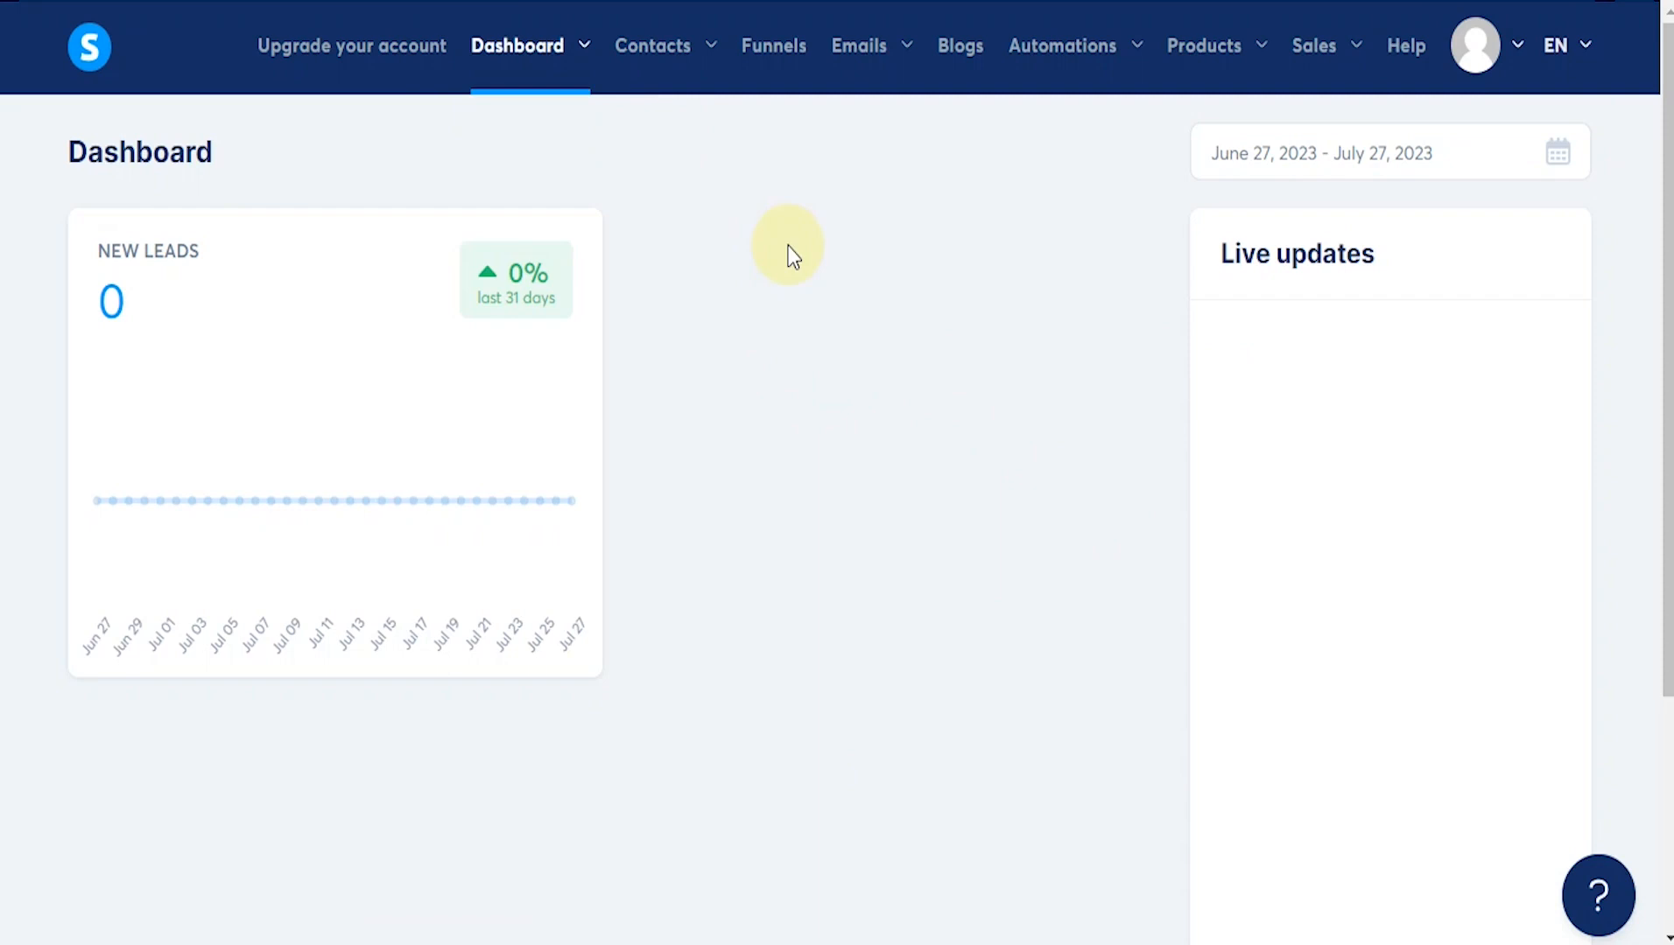
{"action": "left_click", "coordinate": [777, 49]}
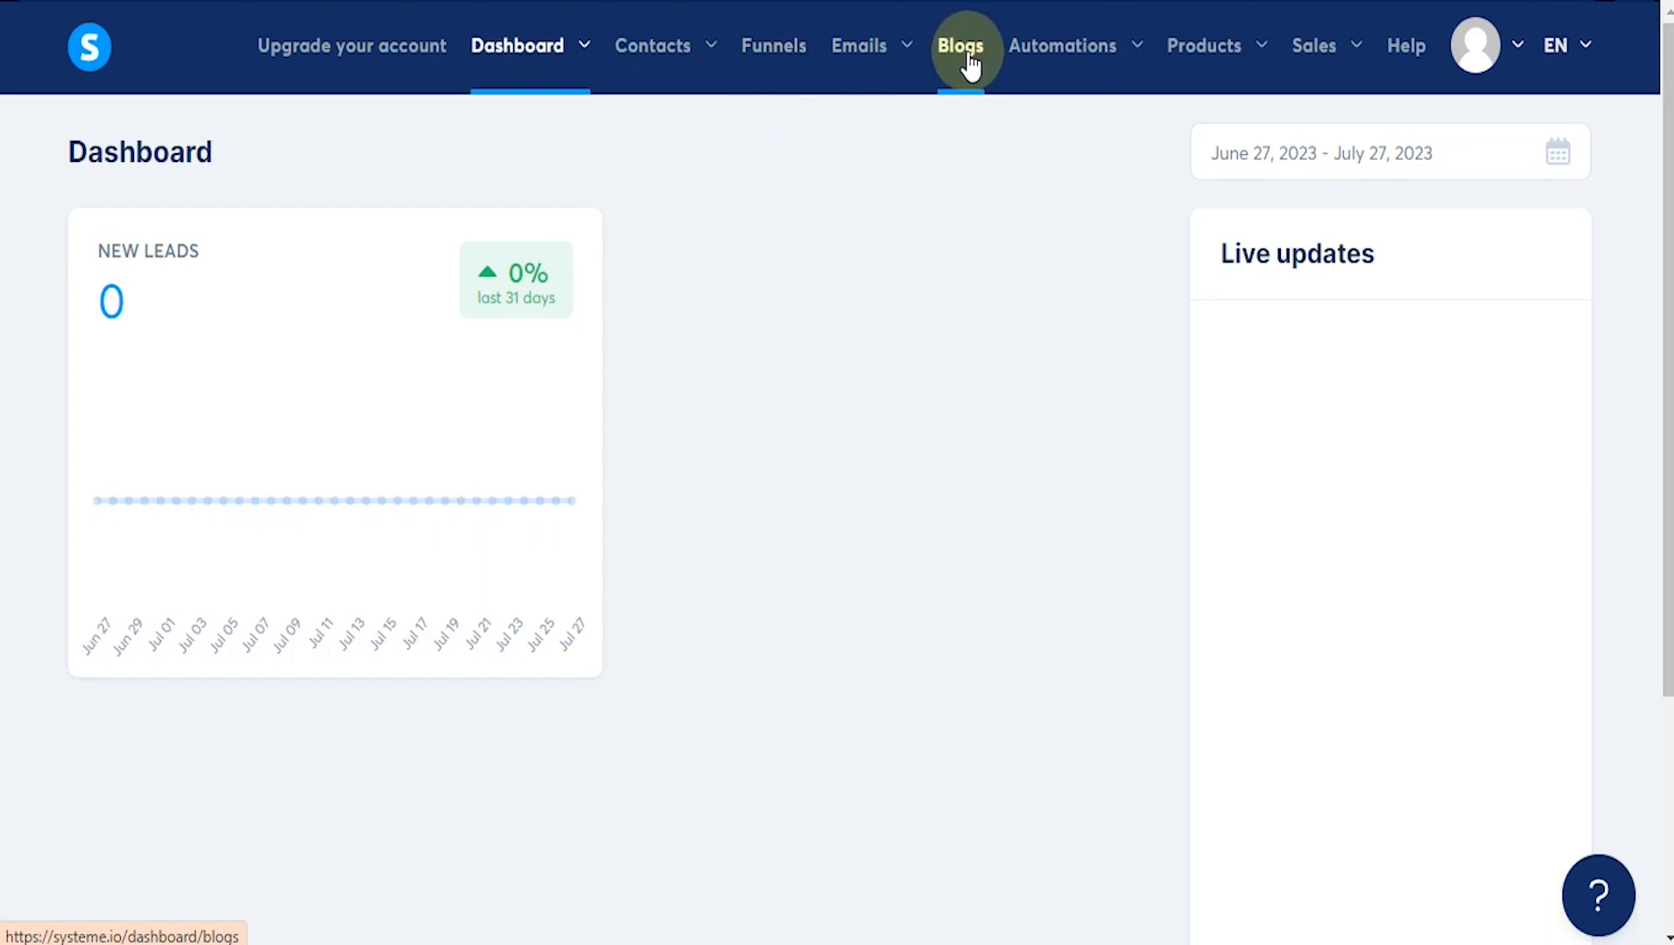
{"action": "left_click", "coordinate": [1261, 53]}
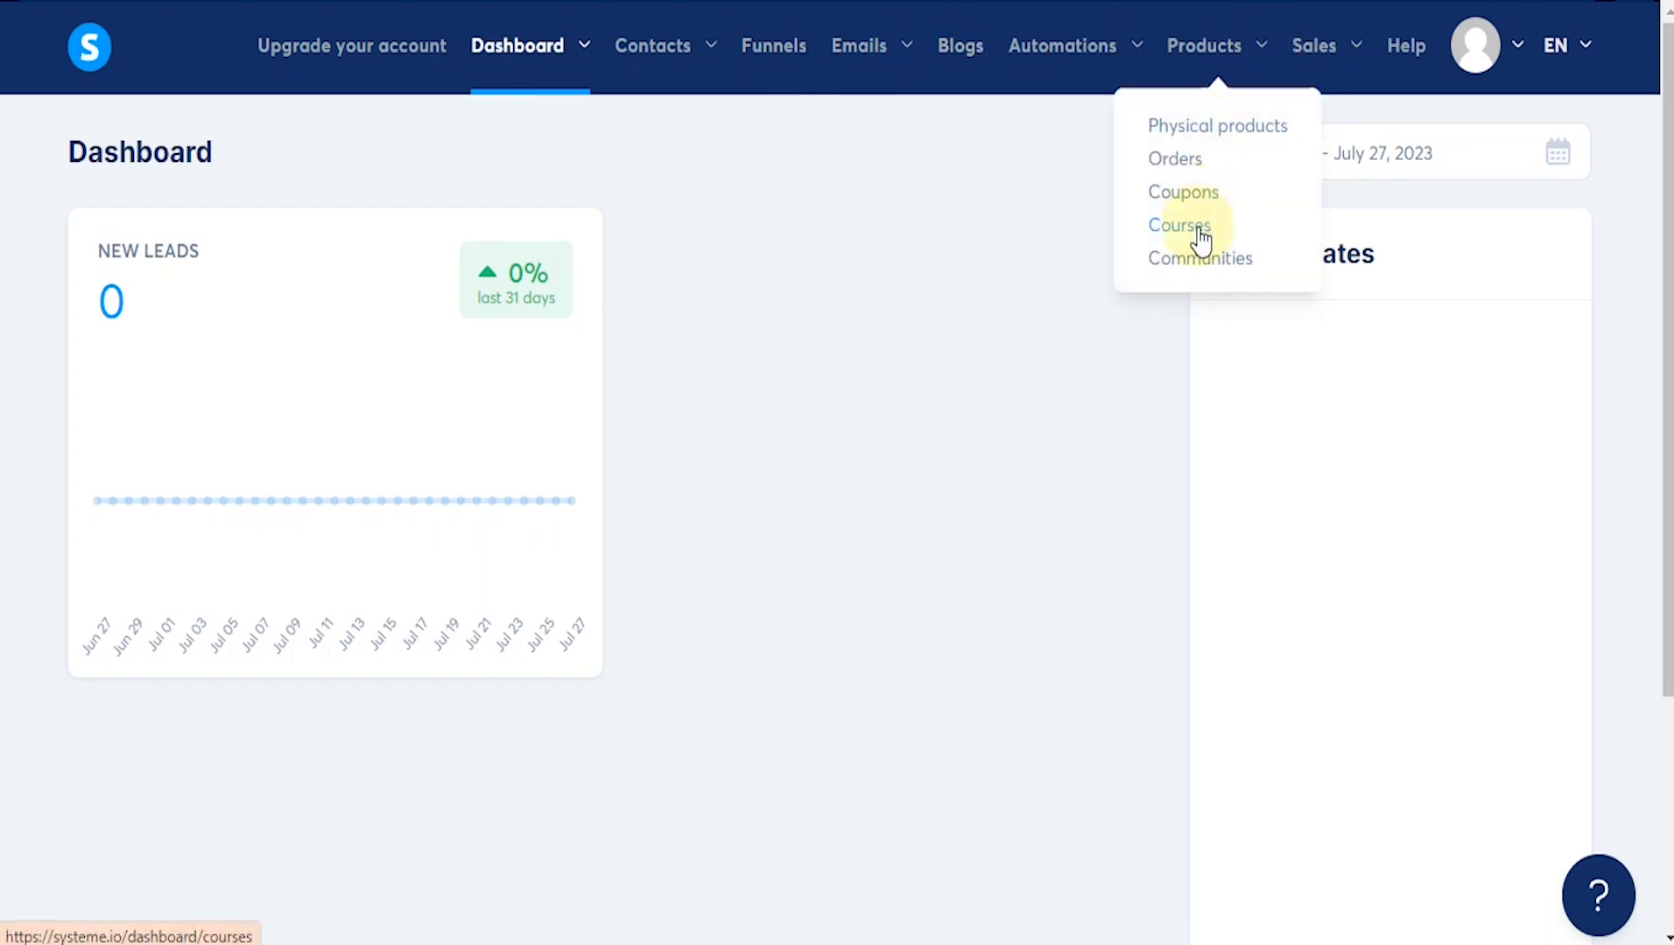
{"action": "left_click", "coordinate": [1357, 51]}
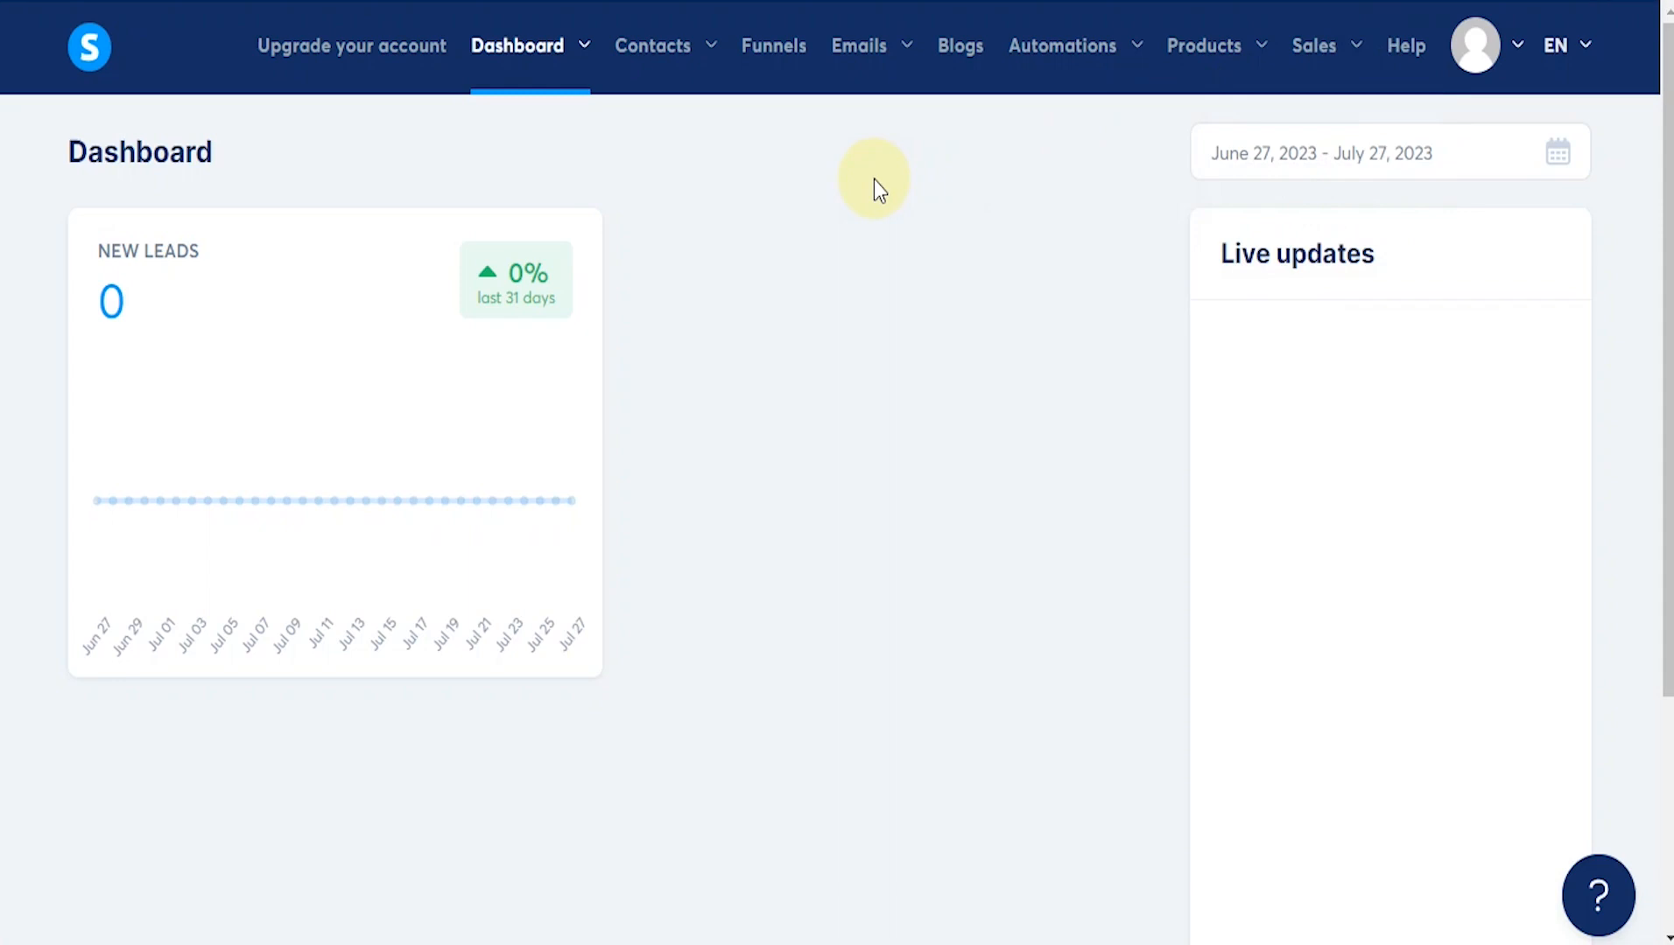
Step: Start a new funnel on the account's default systeme.io domain and name it forex
{"action": "left_click", "coordinate": [771, 51]}
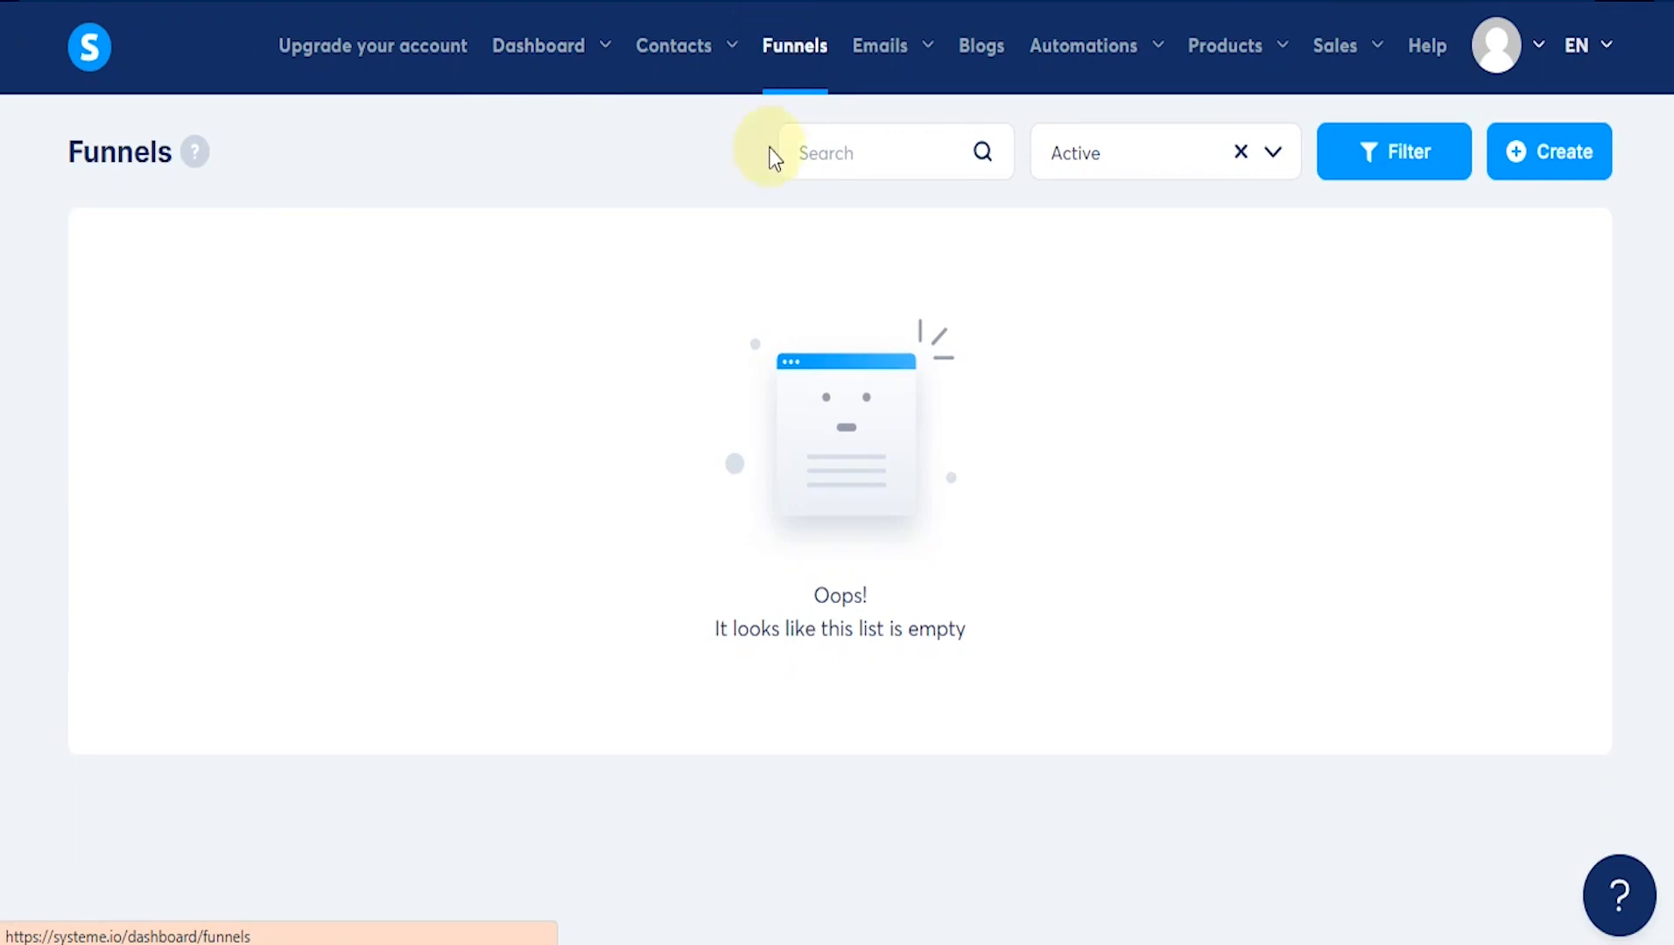
{"action": "left_click", "coordinate": [1548, 143]}
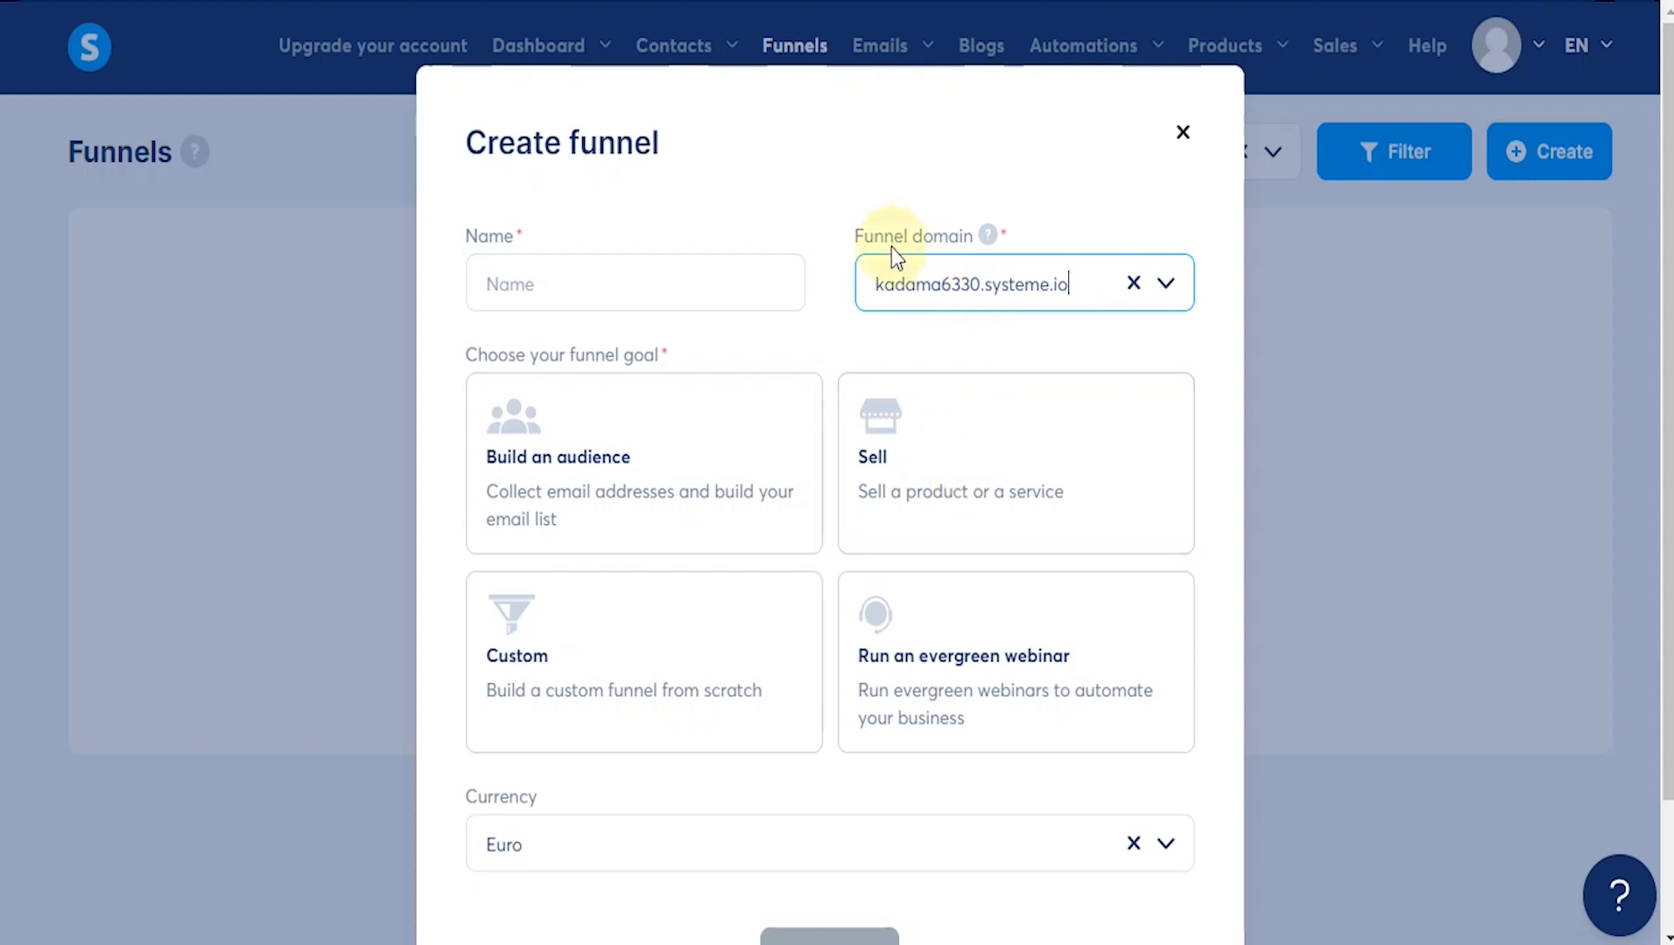
{"action": "left_click", "coordinate": [1165, 285]}
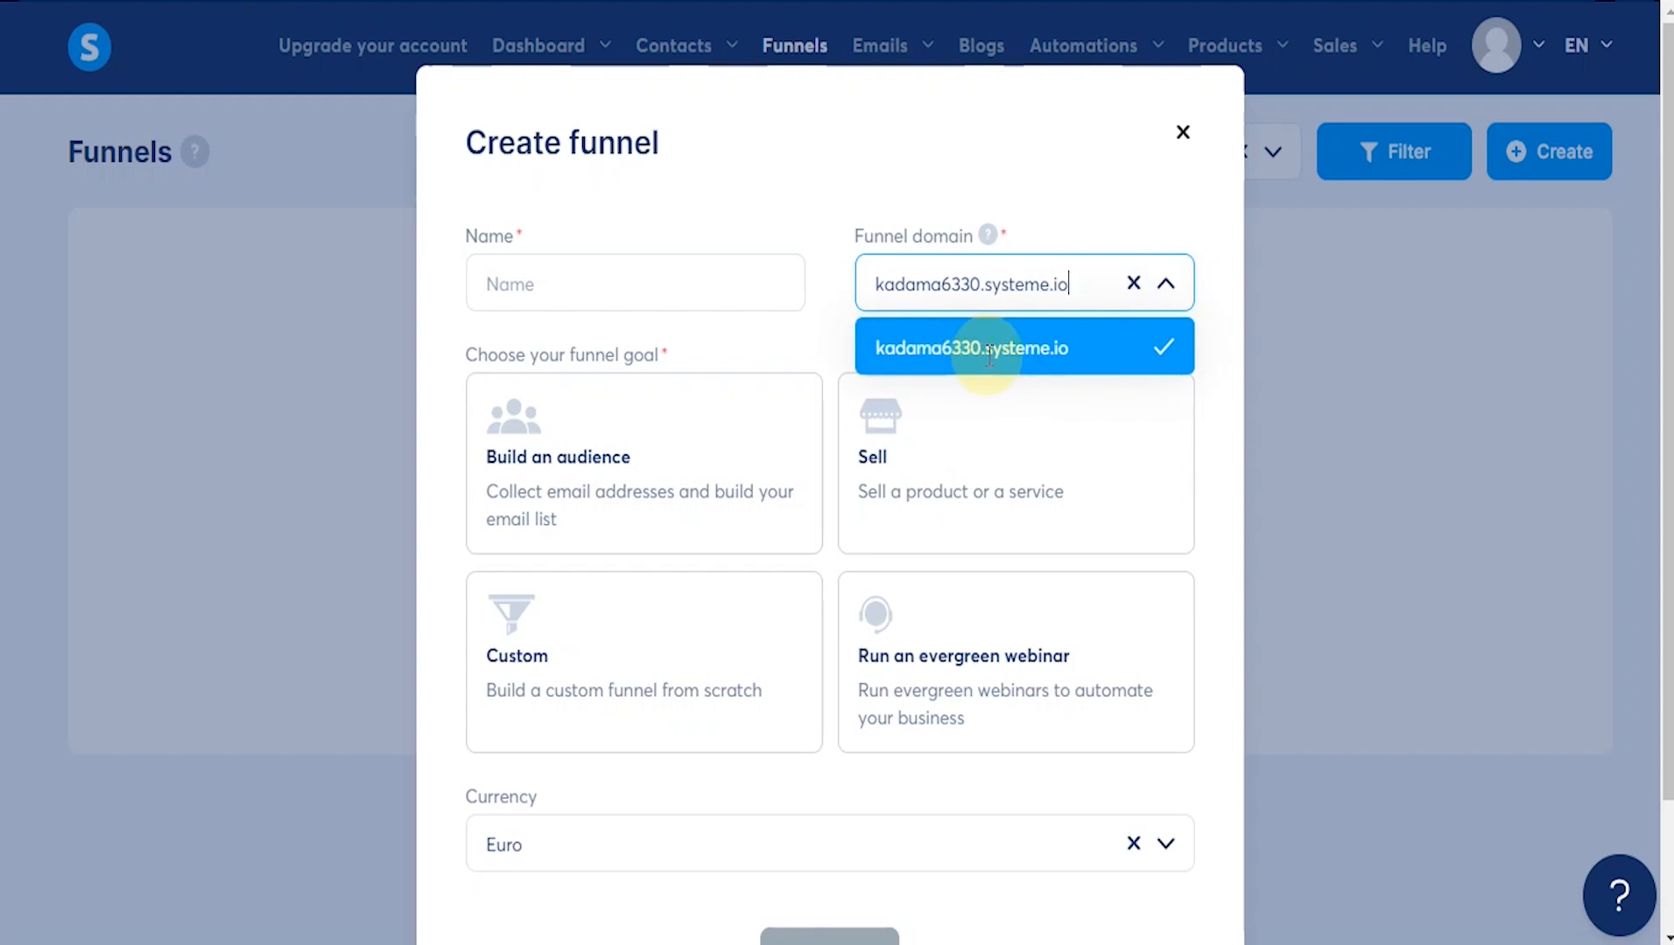
{"action": "left_click", "coordinate": [1077, 358]}
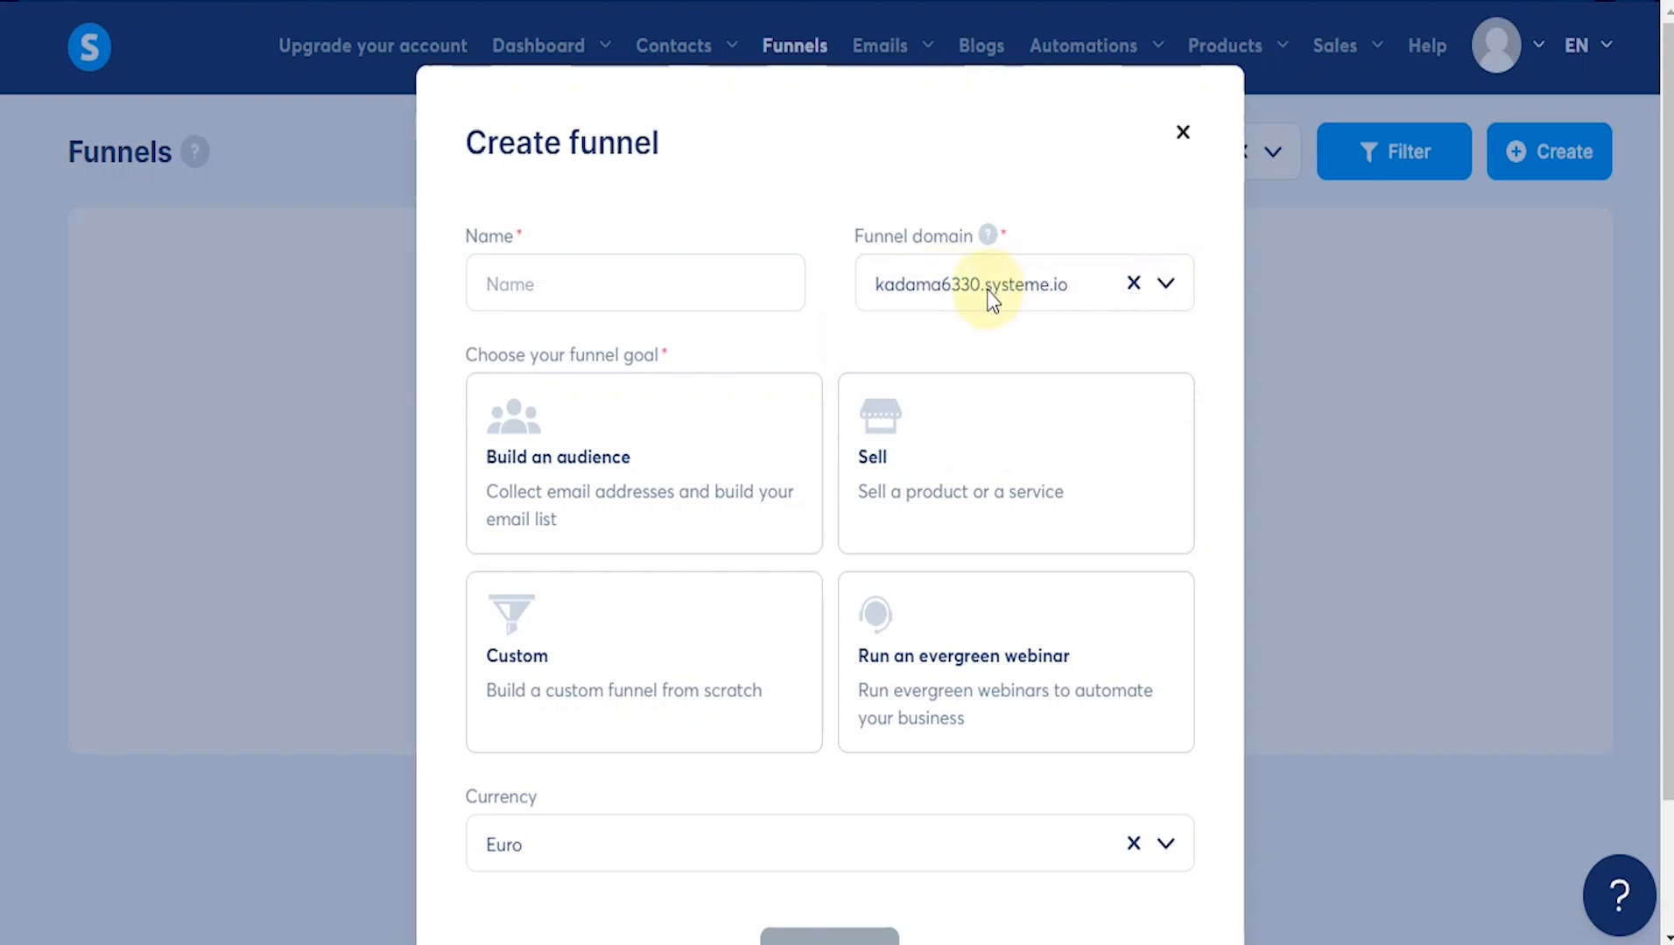
{"action": "left_click", "coordinate": [1166, 294]}
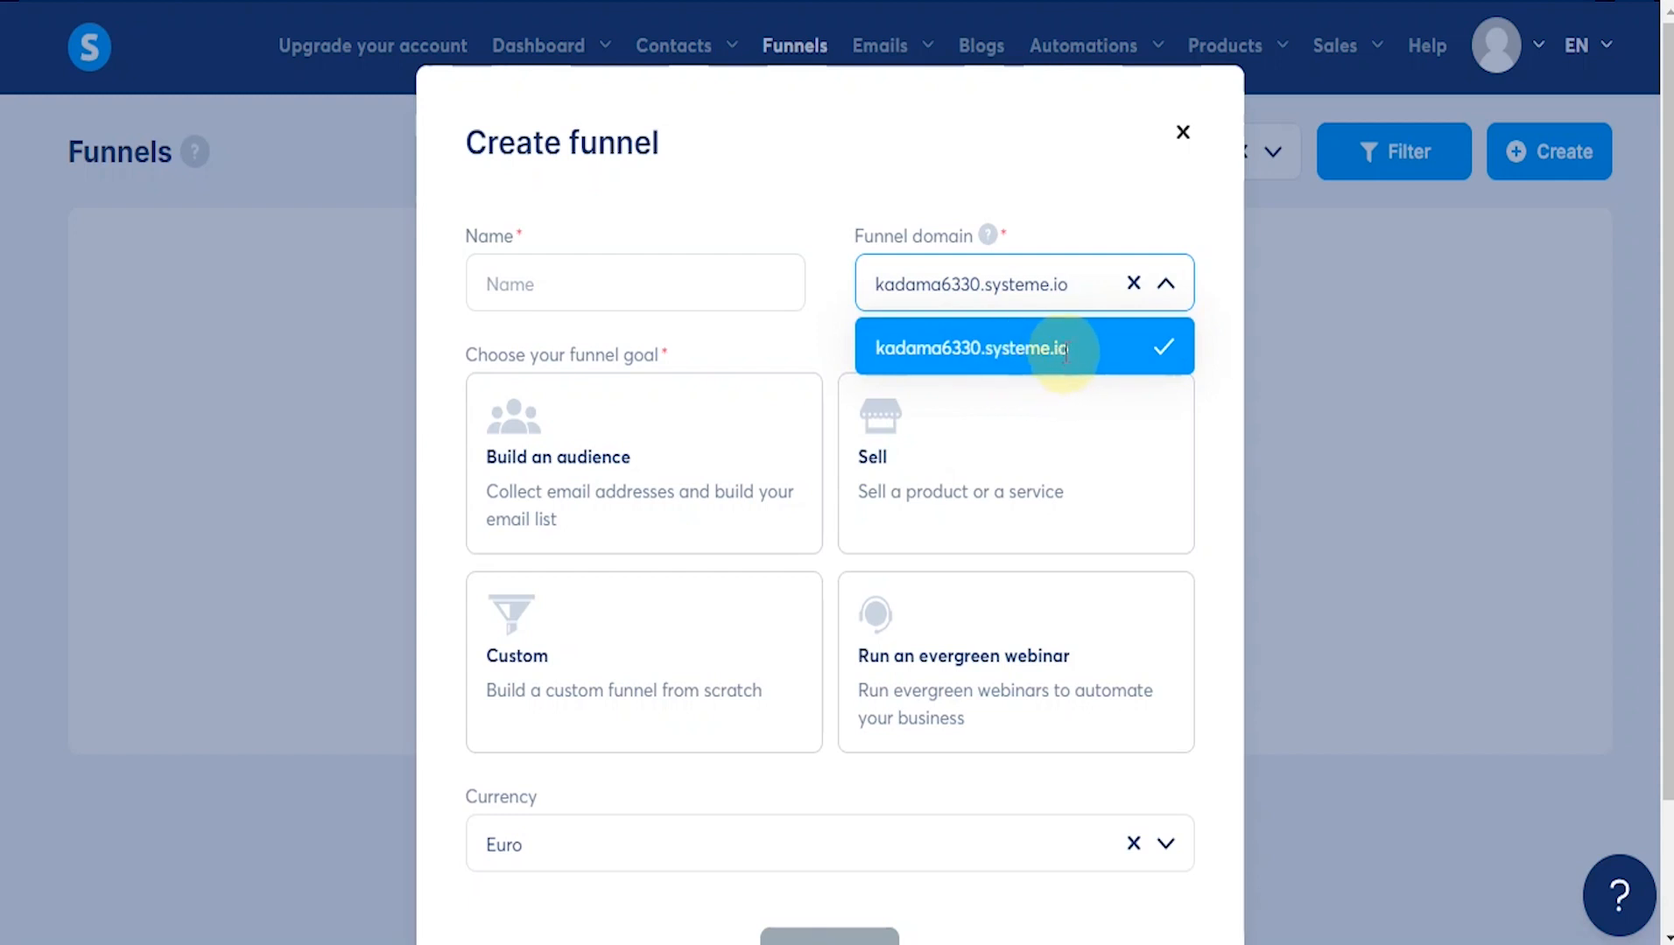
{"action": "left_click", "coordinate": [574, 284]}
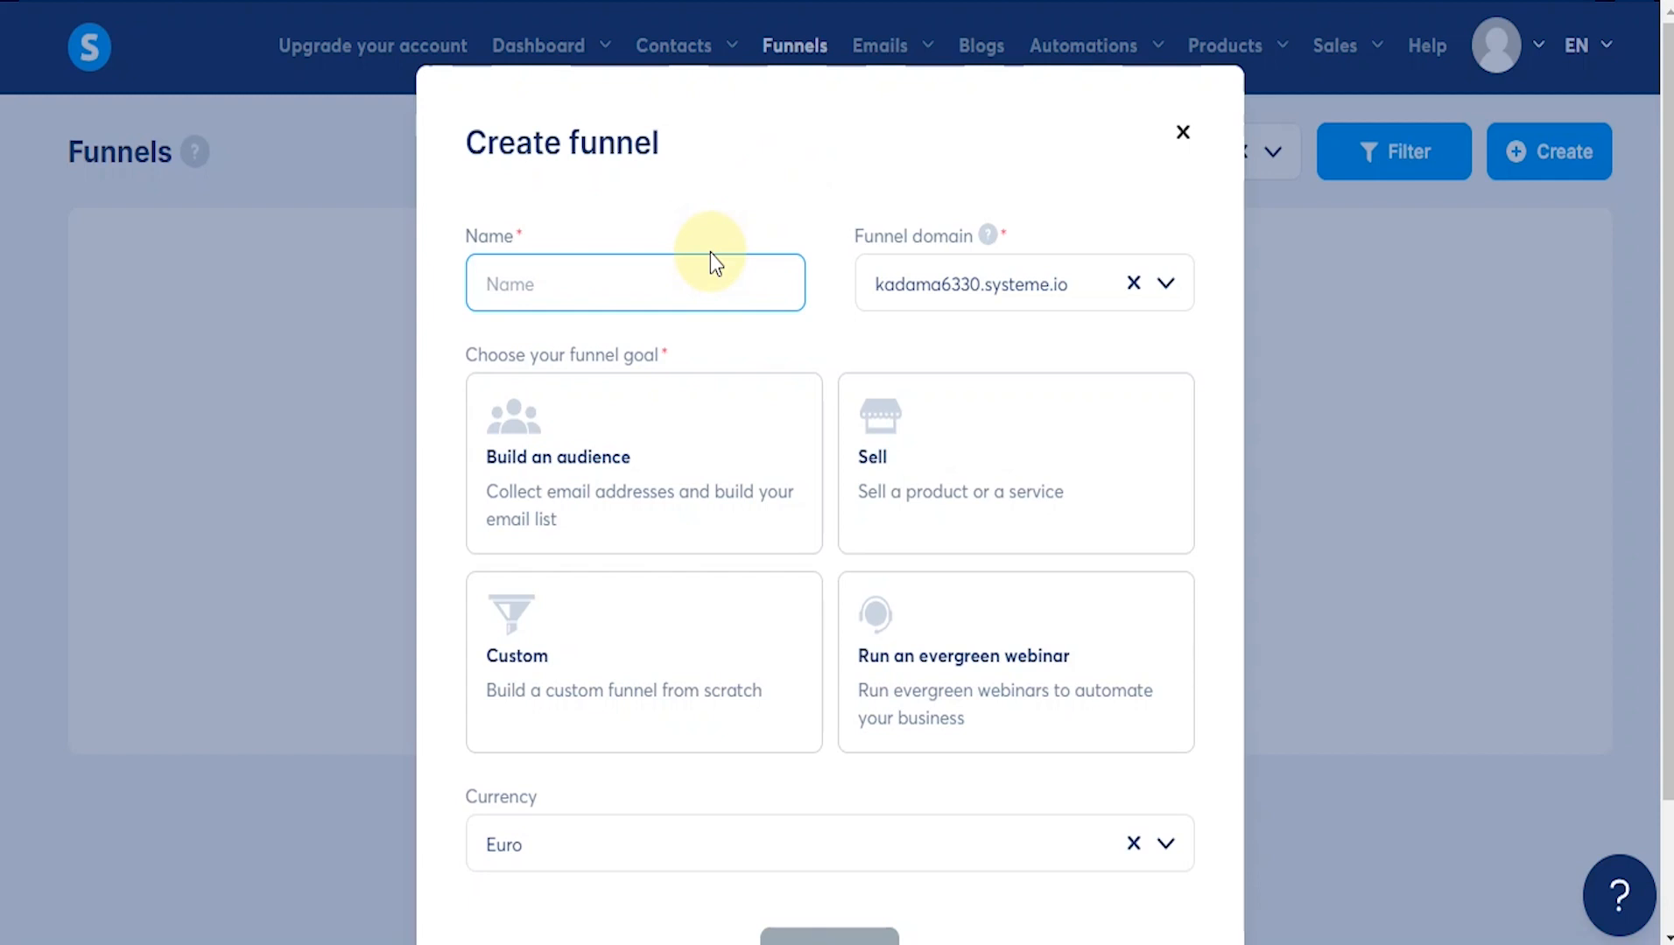
{"action": "type", "text": "forex"}
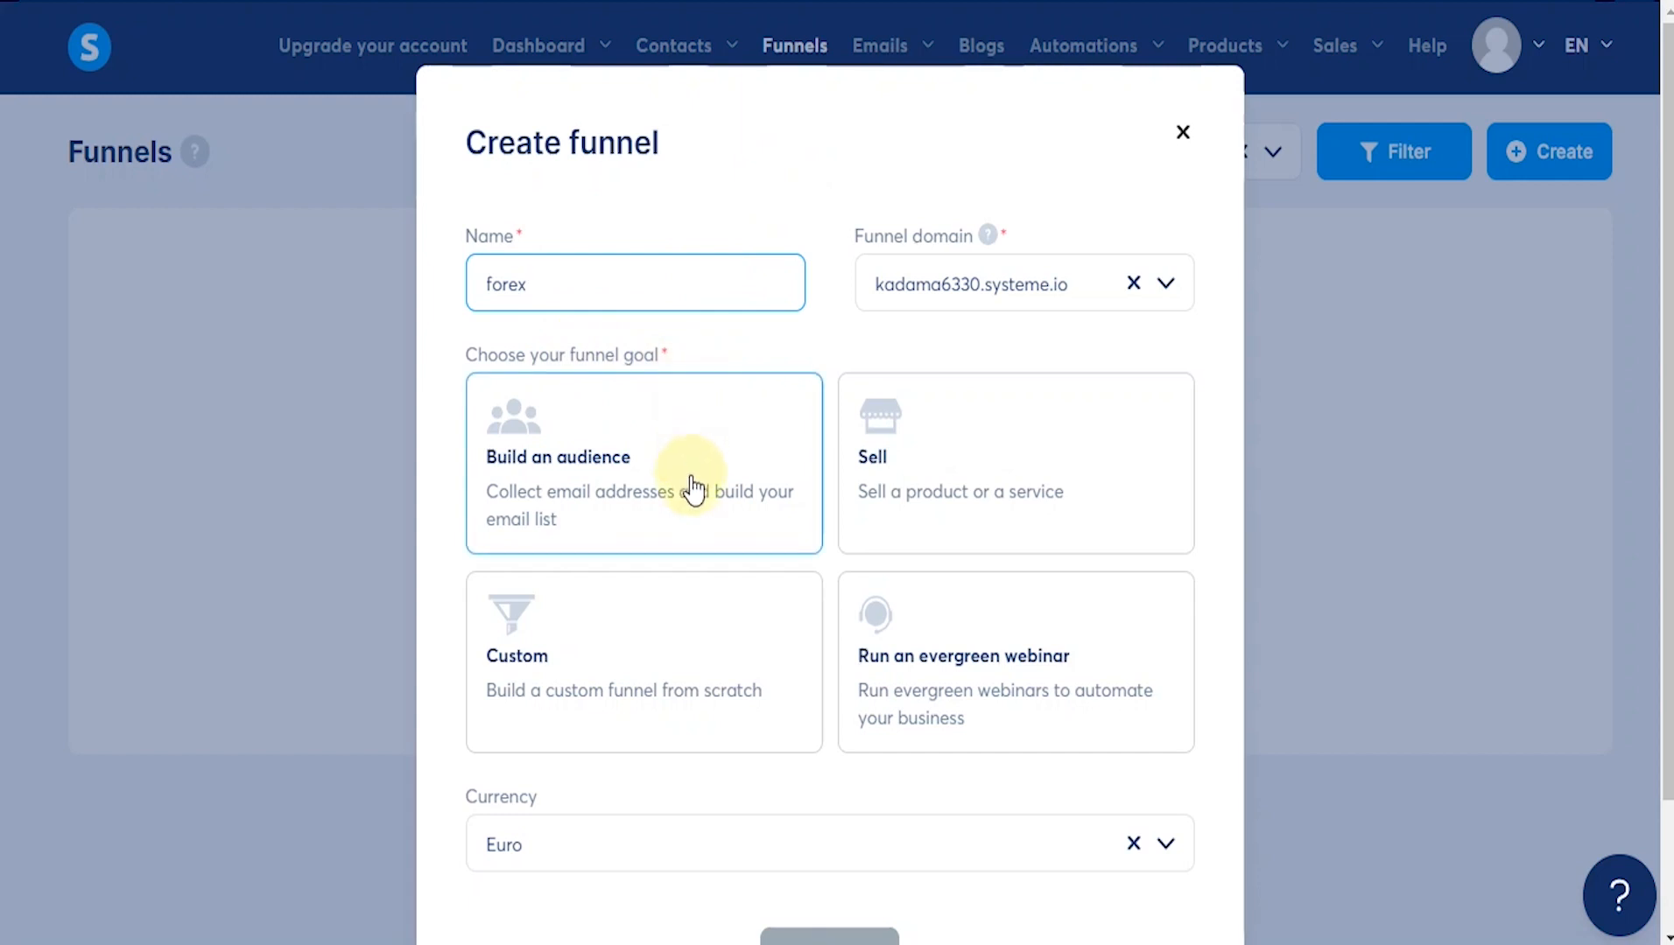
{"action": "left_click", "coordinate": [775, 442]}
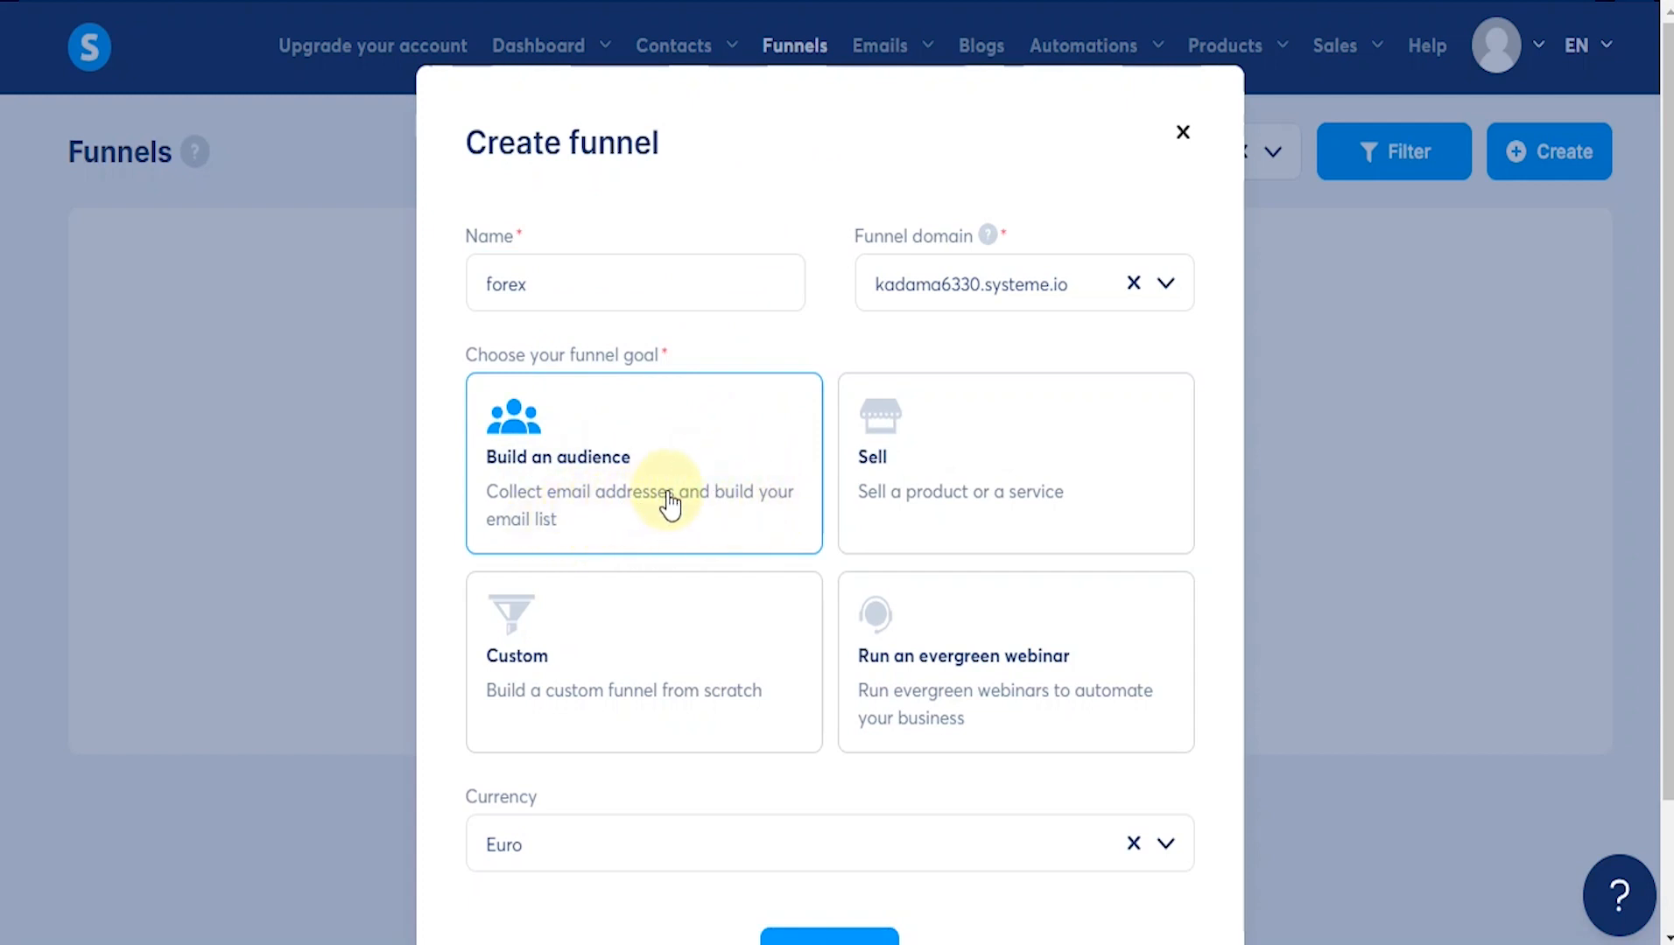
{"action": "left_click", "coordinate": [923, 509]}
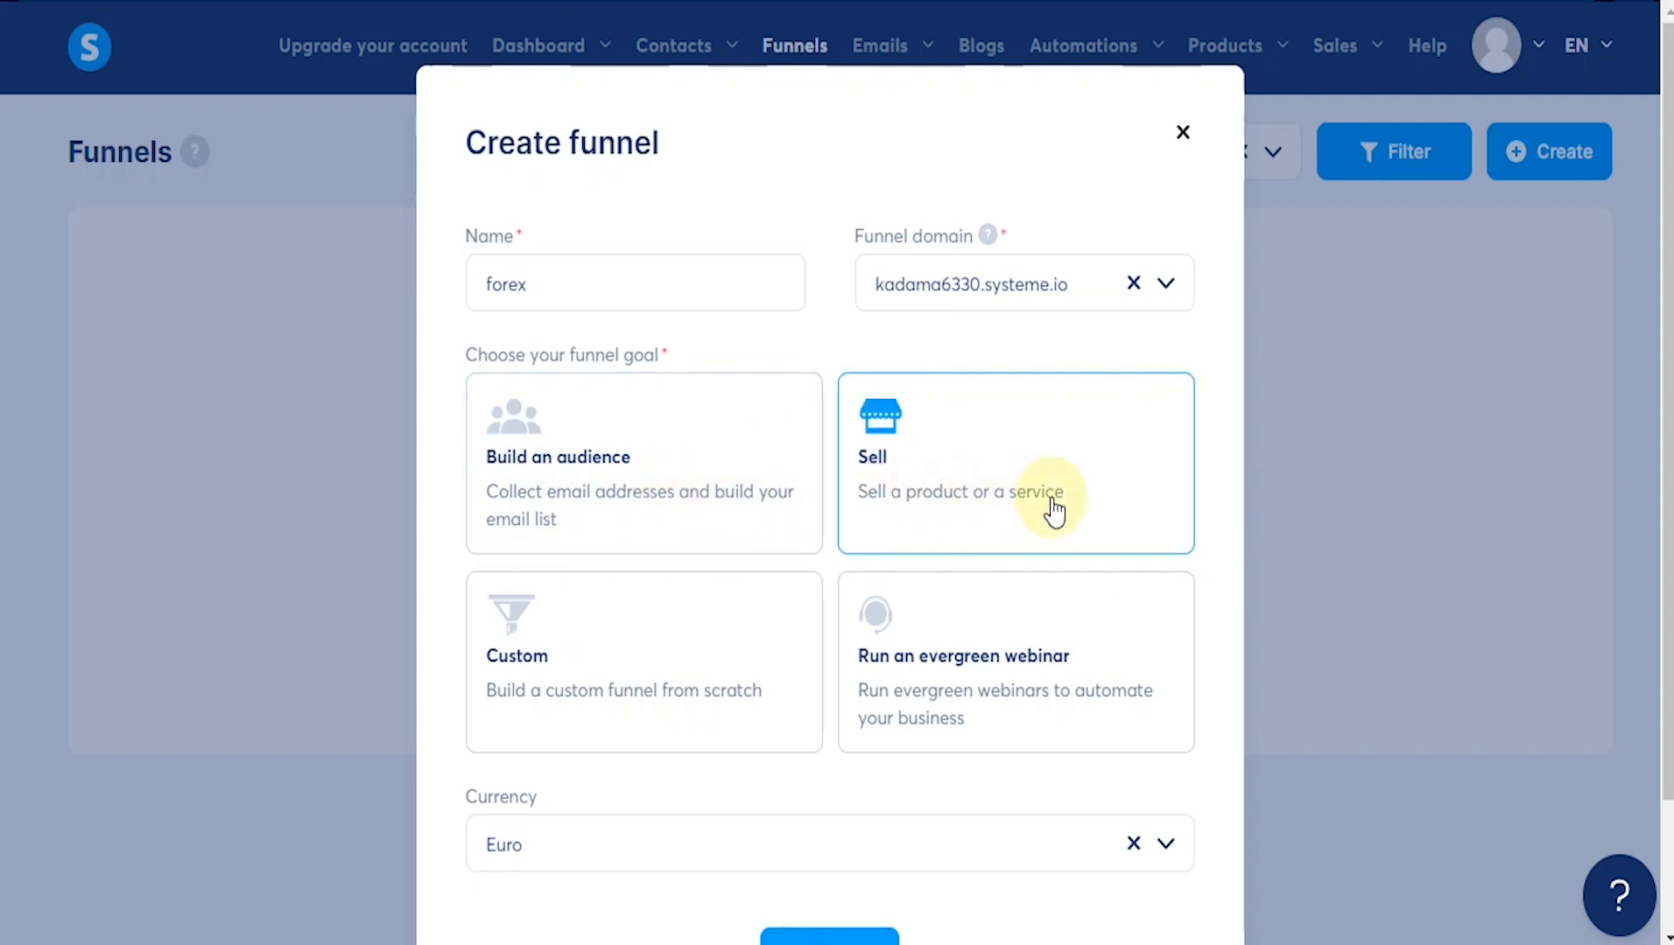
{"action": "left_click", "coordinate": [545, 710]}
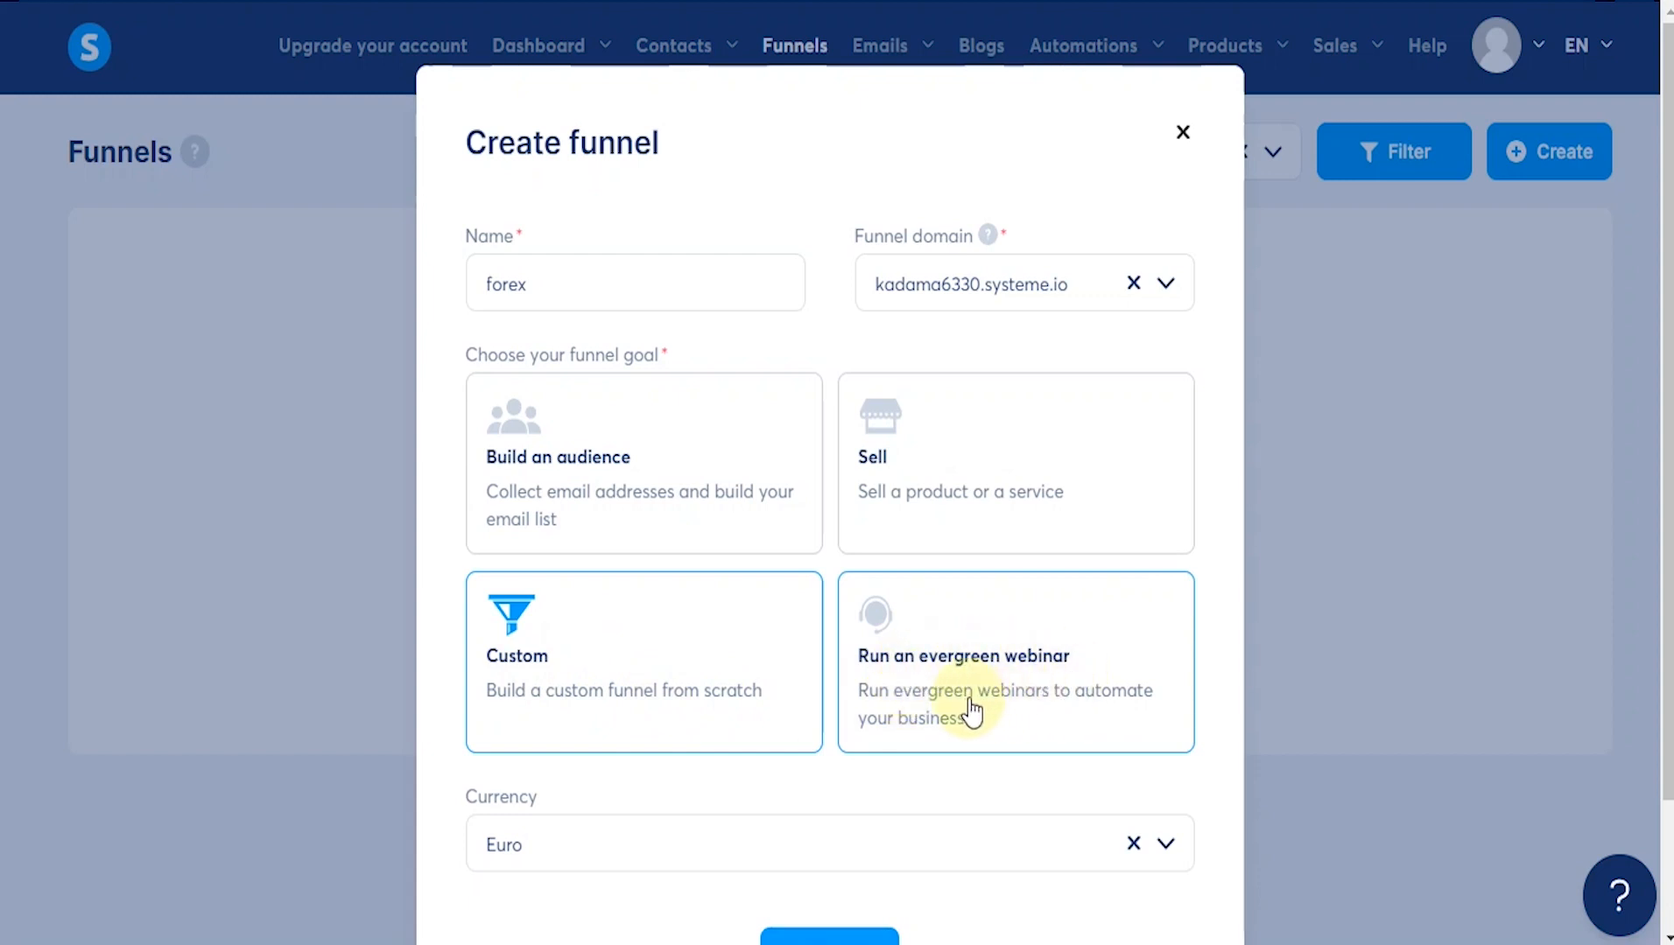
{"action": "left_click", "coordinate": [1006, 701]}
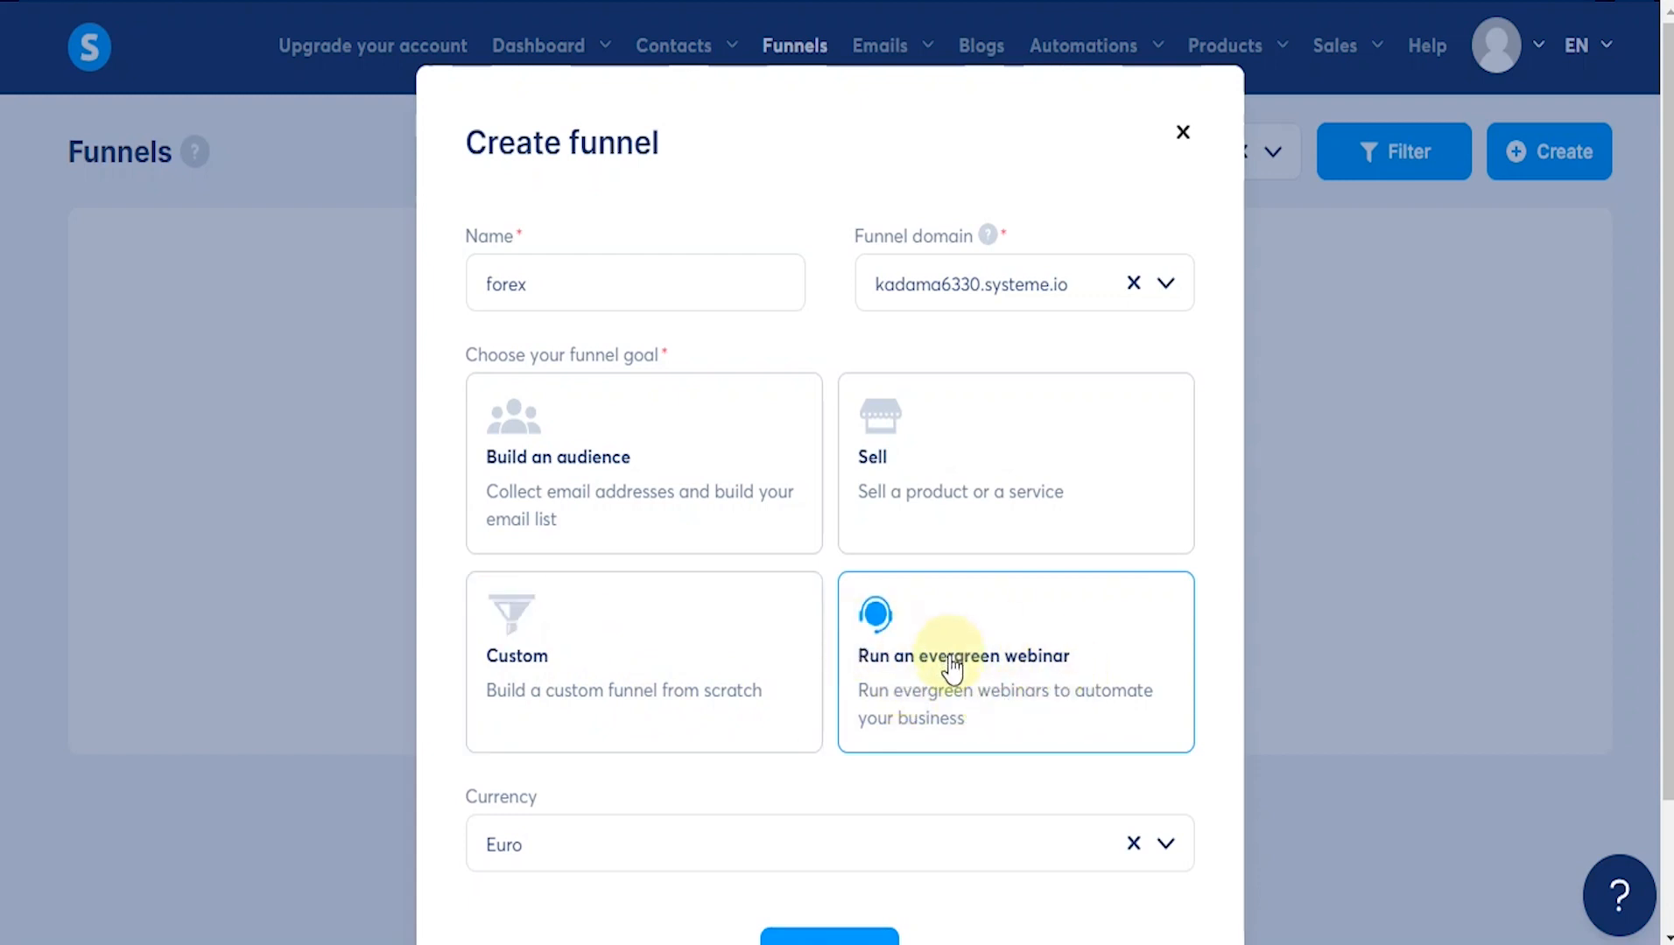
Step: Choose the Custom goal for the forex funnel, set its currency to U.S. Dollar and save it
{"action": "left_click", "coordinate": [691, 672]}
{"action": "scroll", "coordinate": [747, 666], "scroll_direction": "down", "scroll_amount": 2}
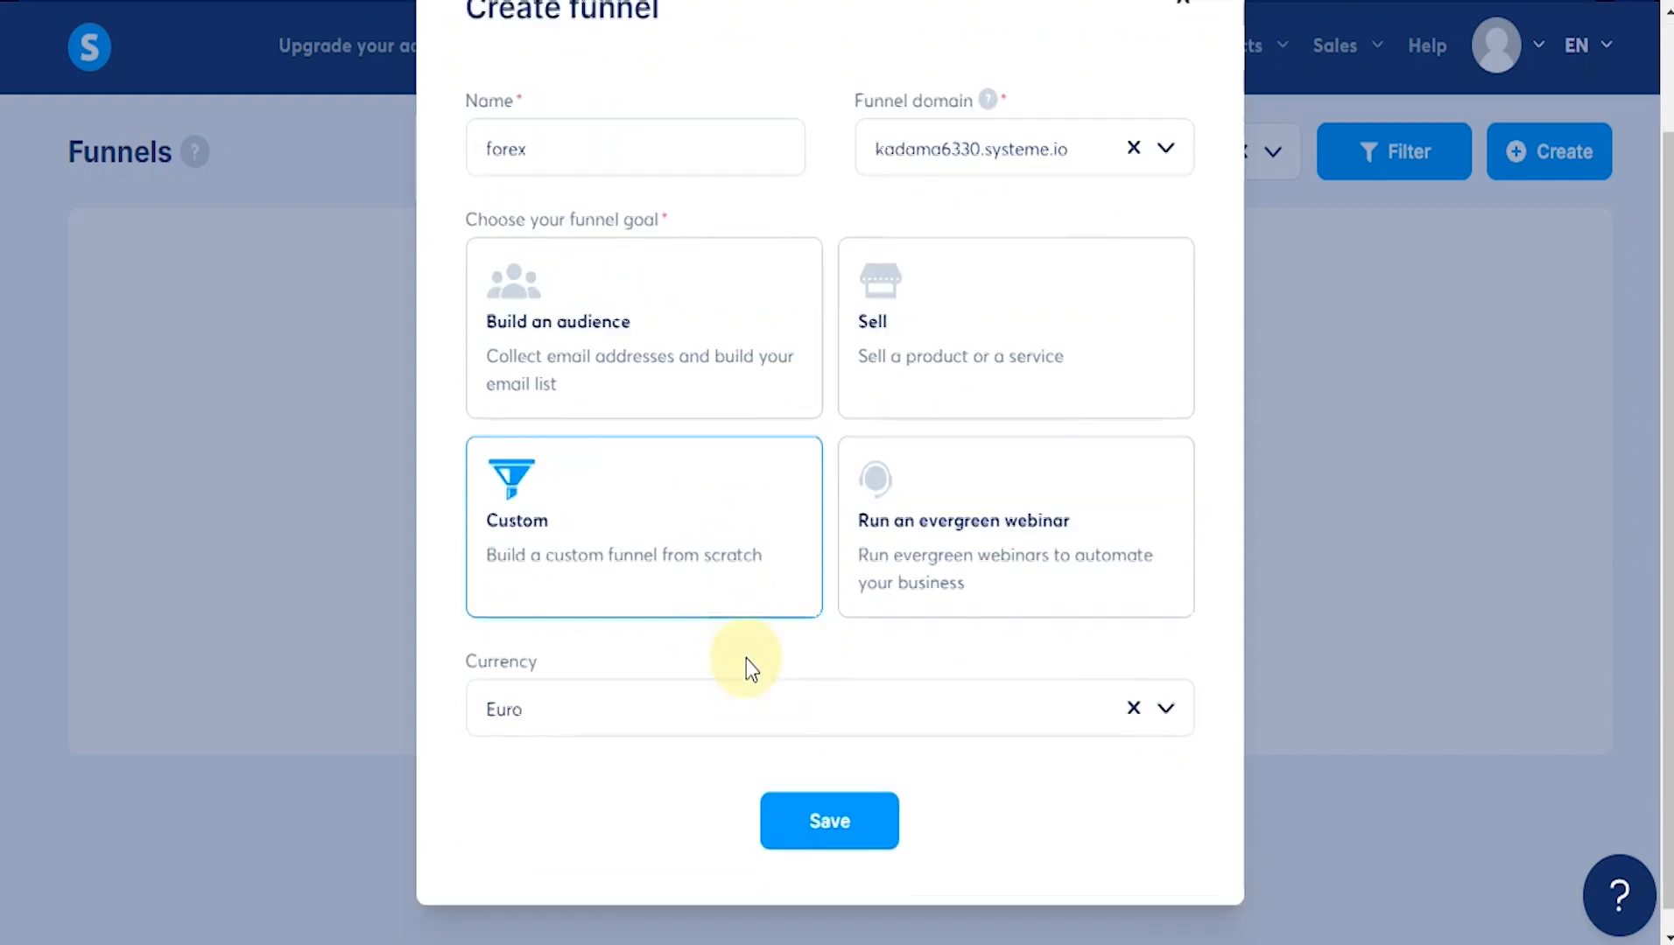
{"action": "left_click", "coordinate": [1167, 692]}
{"action": "type", "text": "U"}
{"action": "left_click", "coordinate": [548, 547]}
{"action": "left_click", "coordinate": [836, 796]}
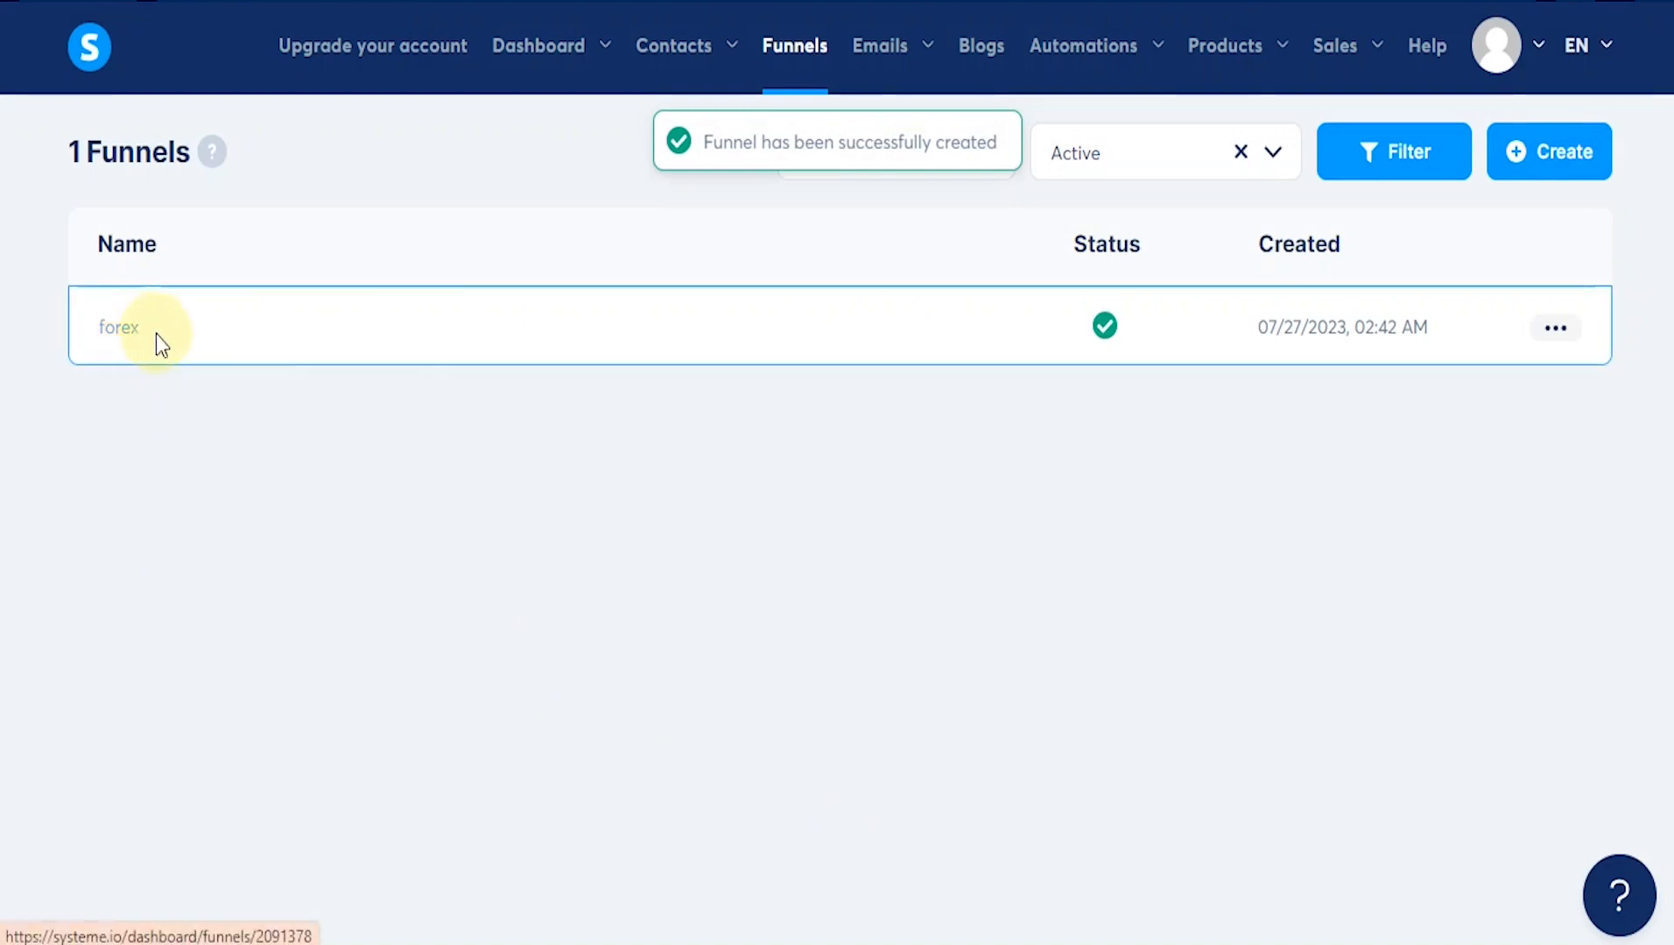
Step: View the forex funnel, check the name and domain options in its settings, and close them without saving
{"action": "left_click", "coordinate": [1553, 337]}
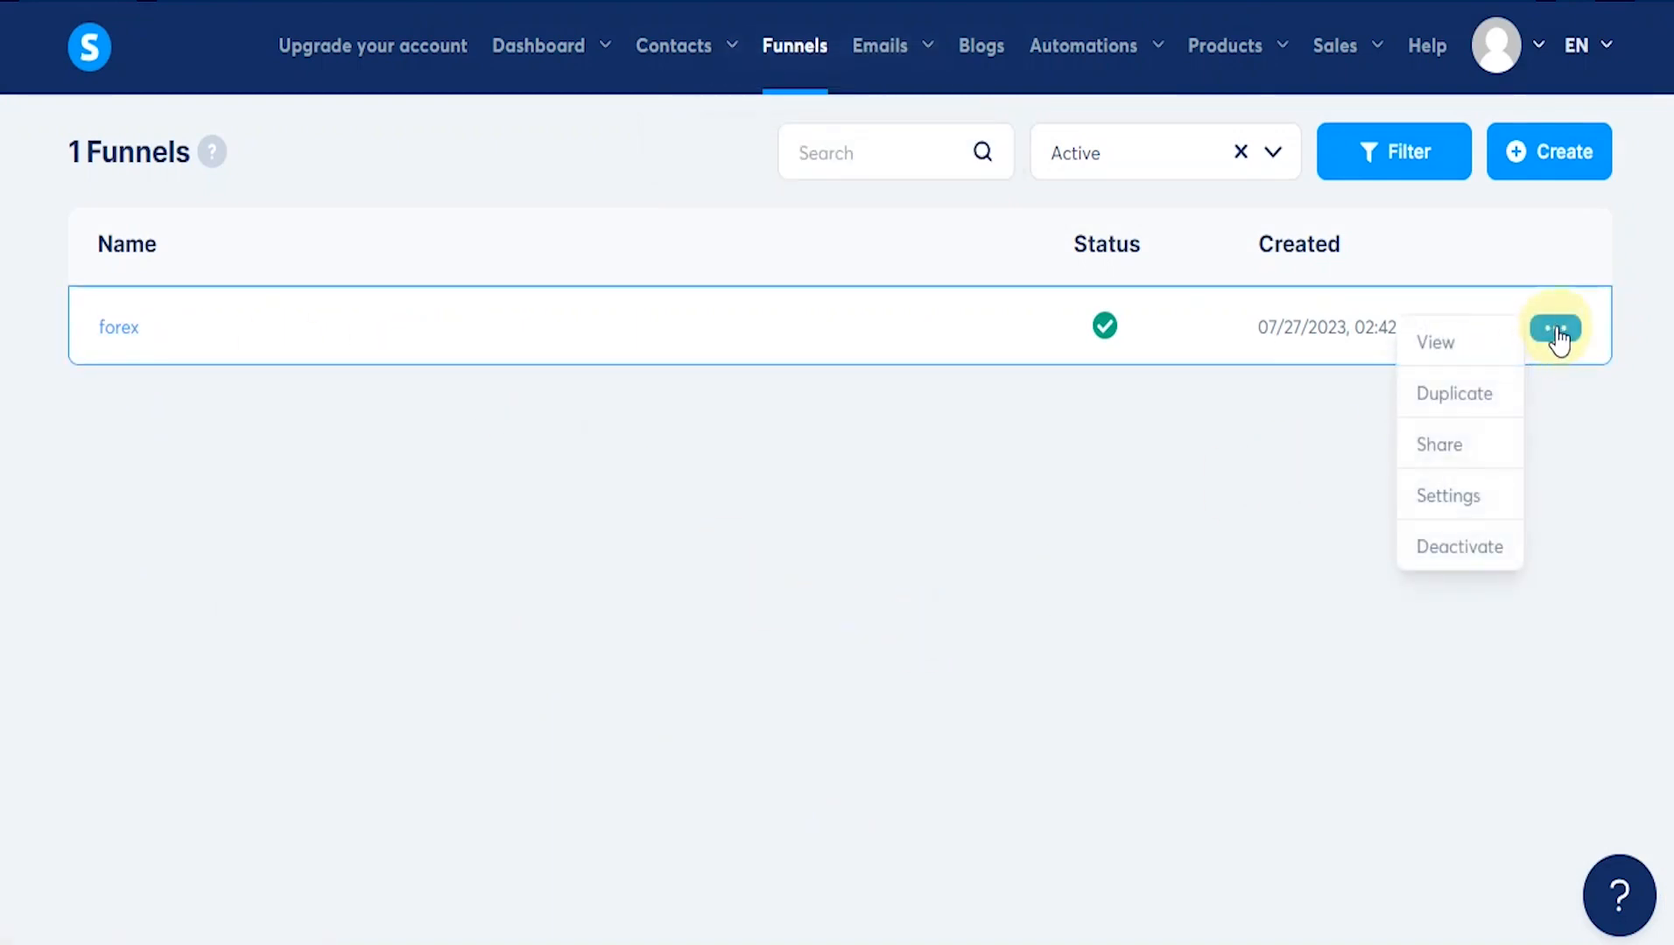
{"action": "left_click", "coordinate": [1437, 345]}
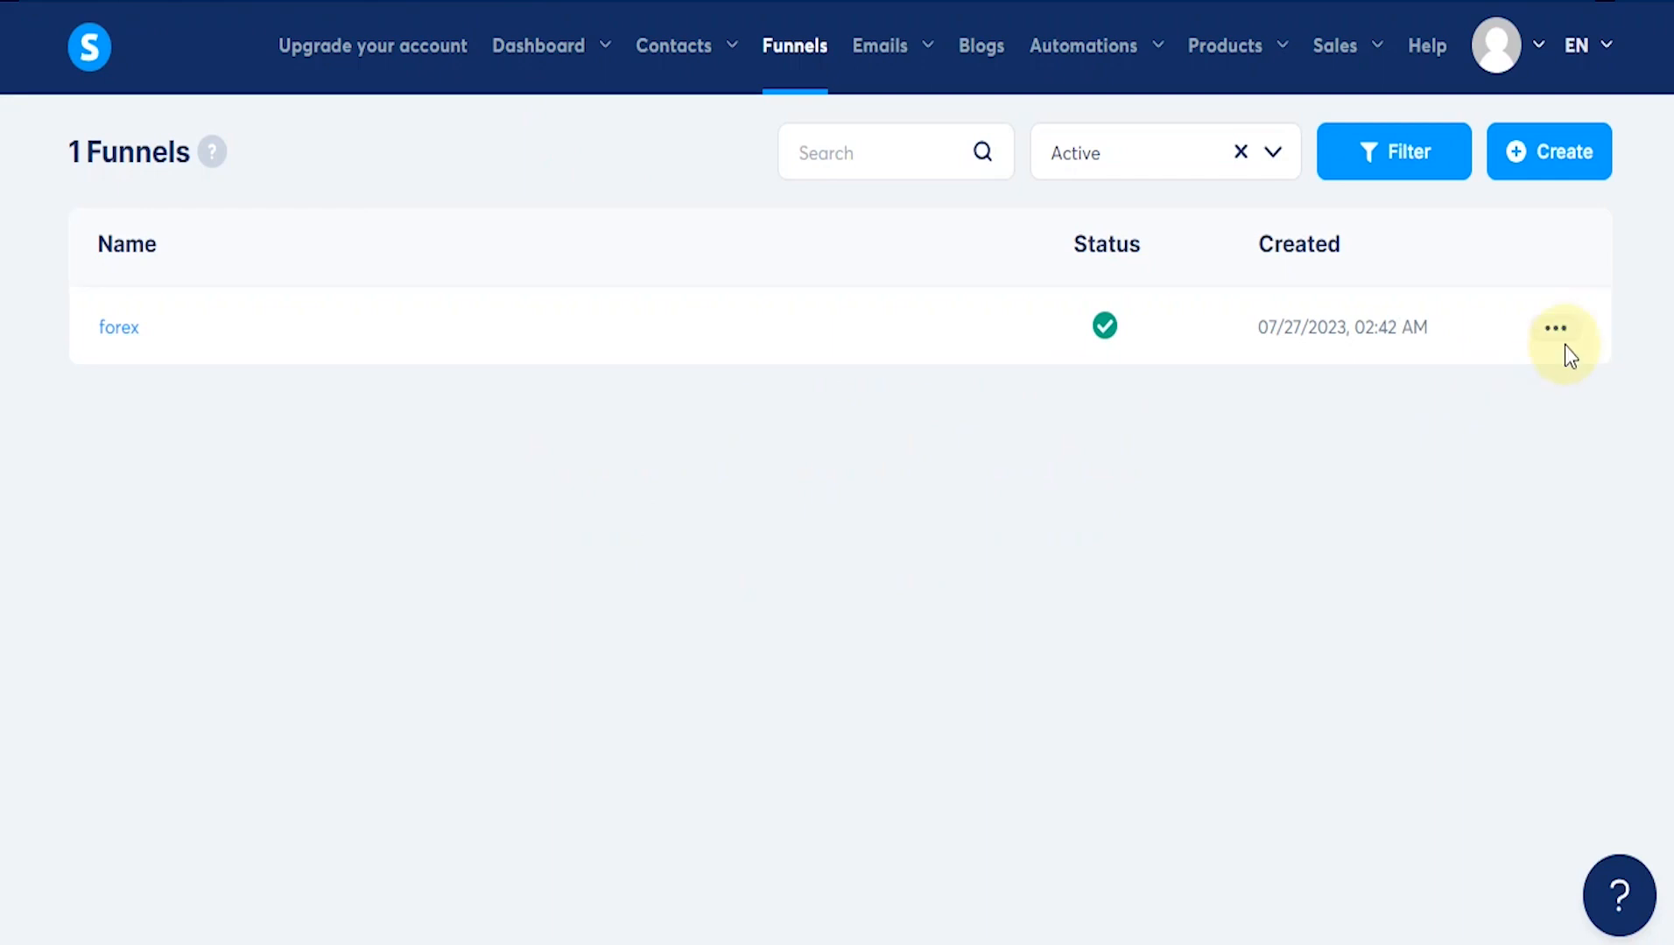
{"action": "left_click", "coordinate": [1556, 329]}
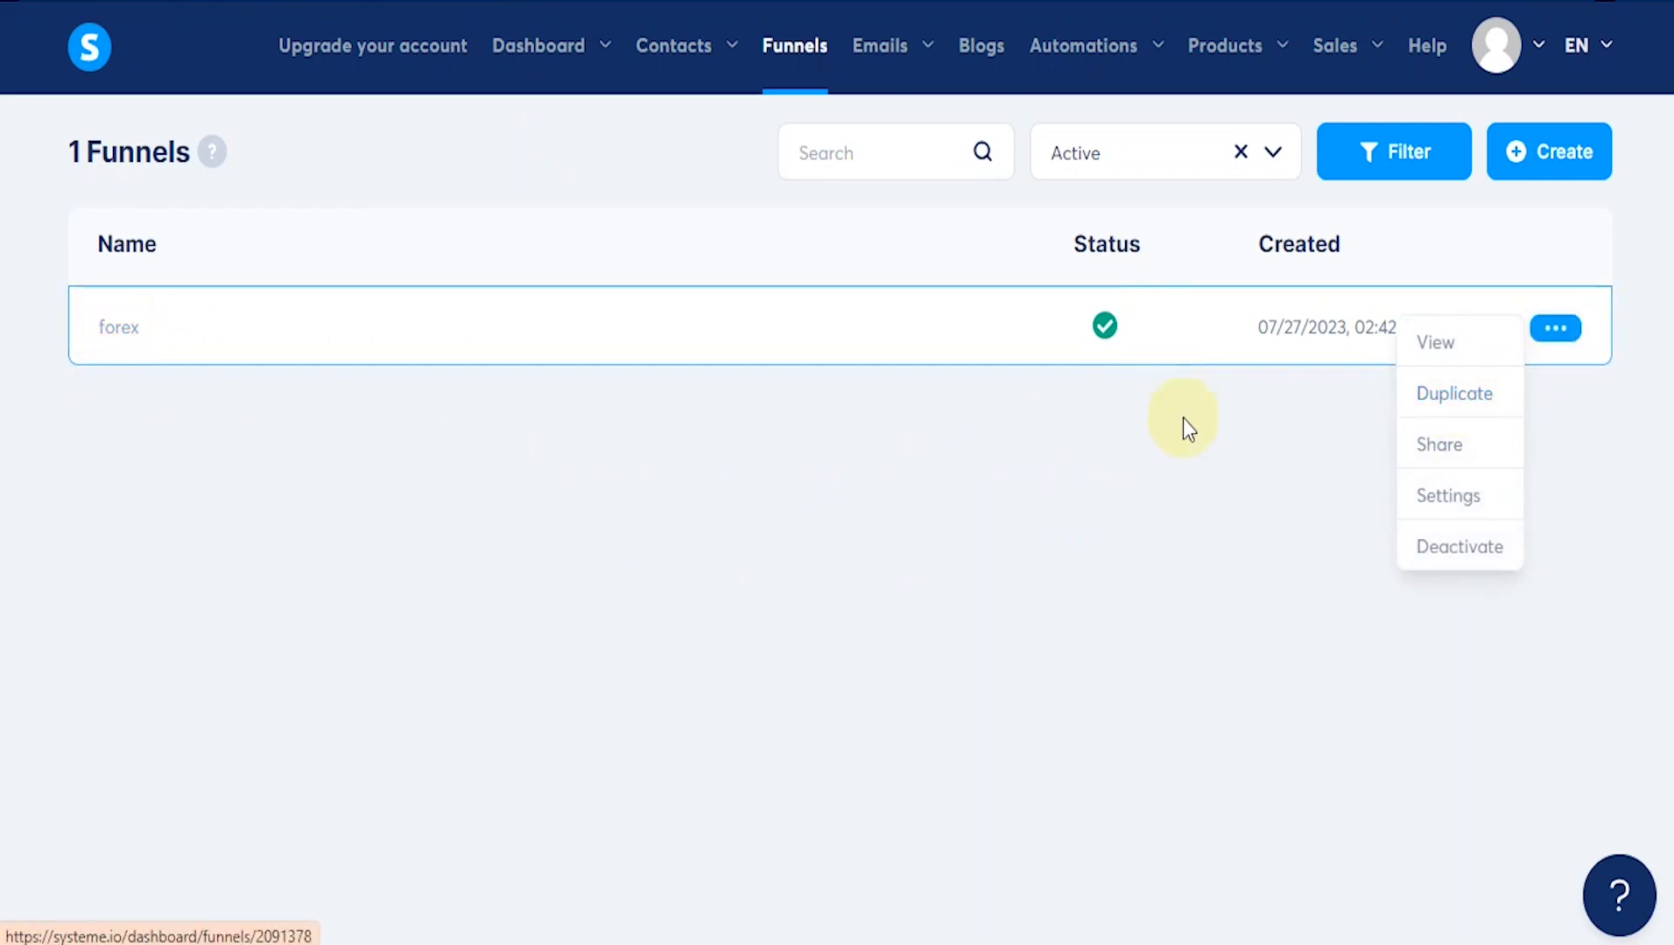
{"action": "left_click", "coordinate": [1446, 506]}
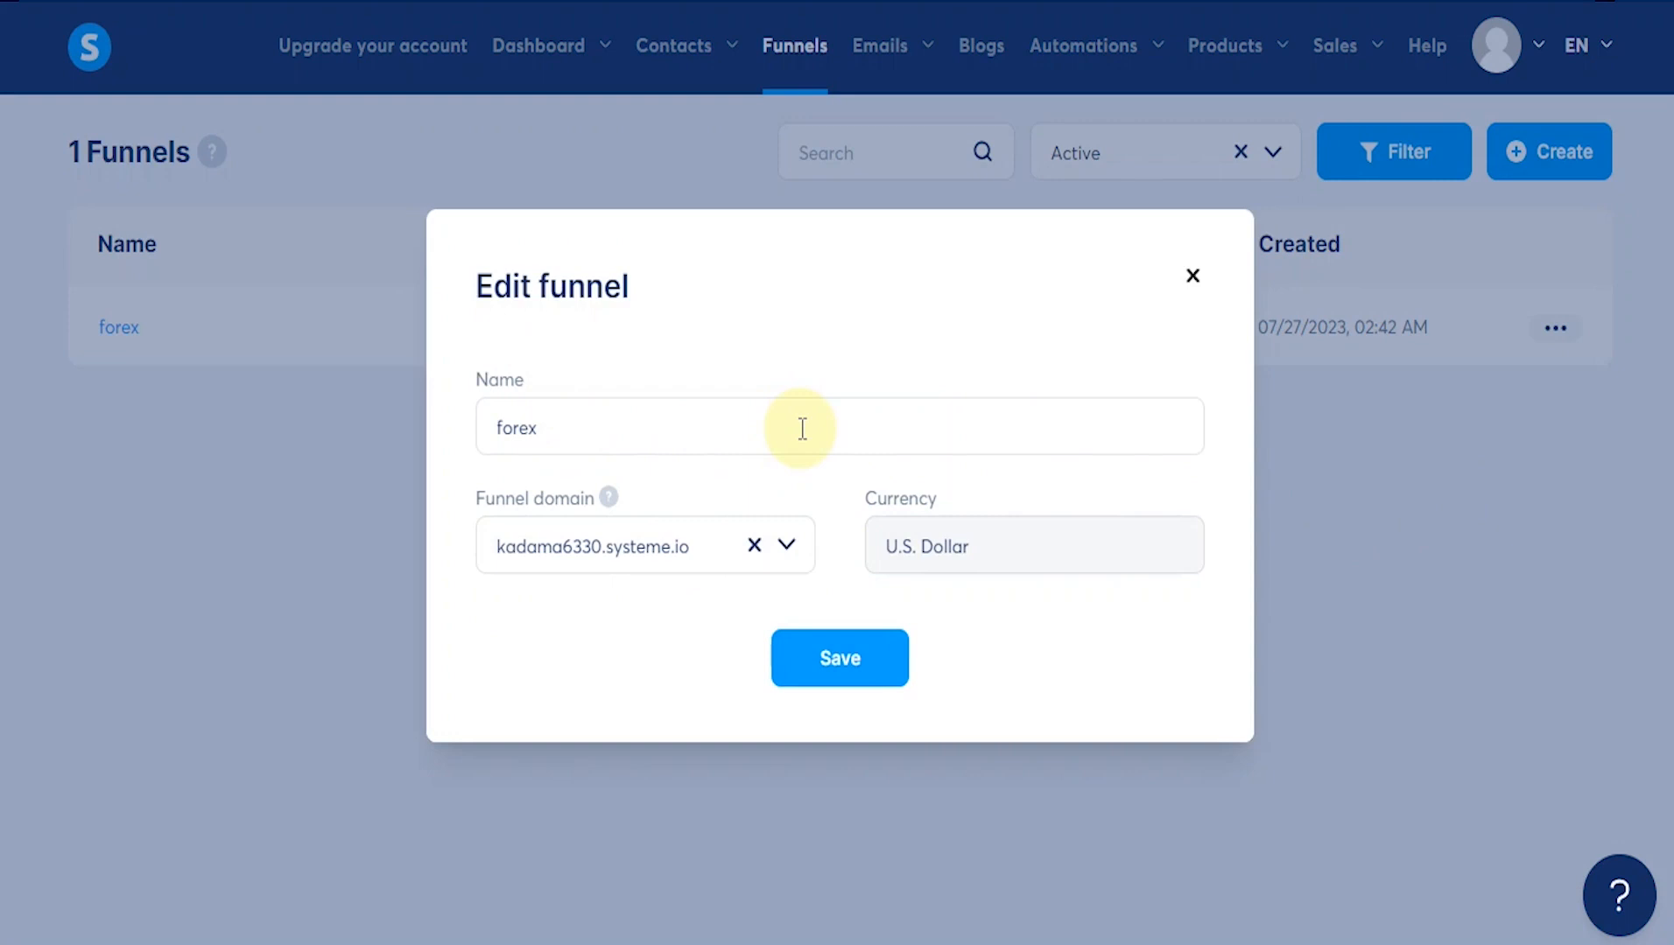
{"action": "double_click", "coordinate": [498, 425]}
{"action": "left_click", "coordinate": [579, 423]}
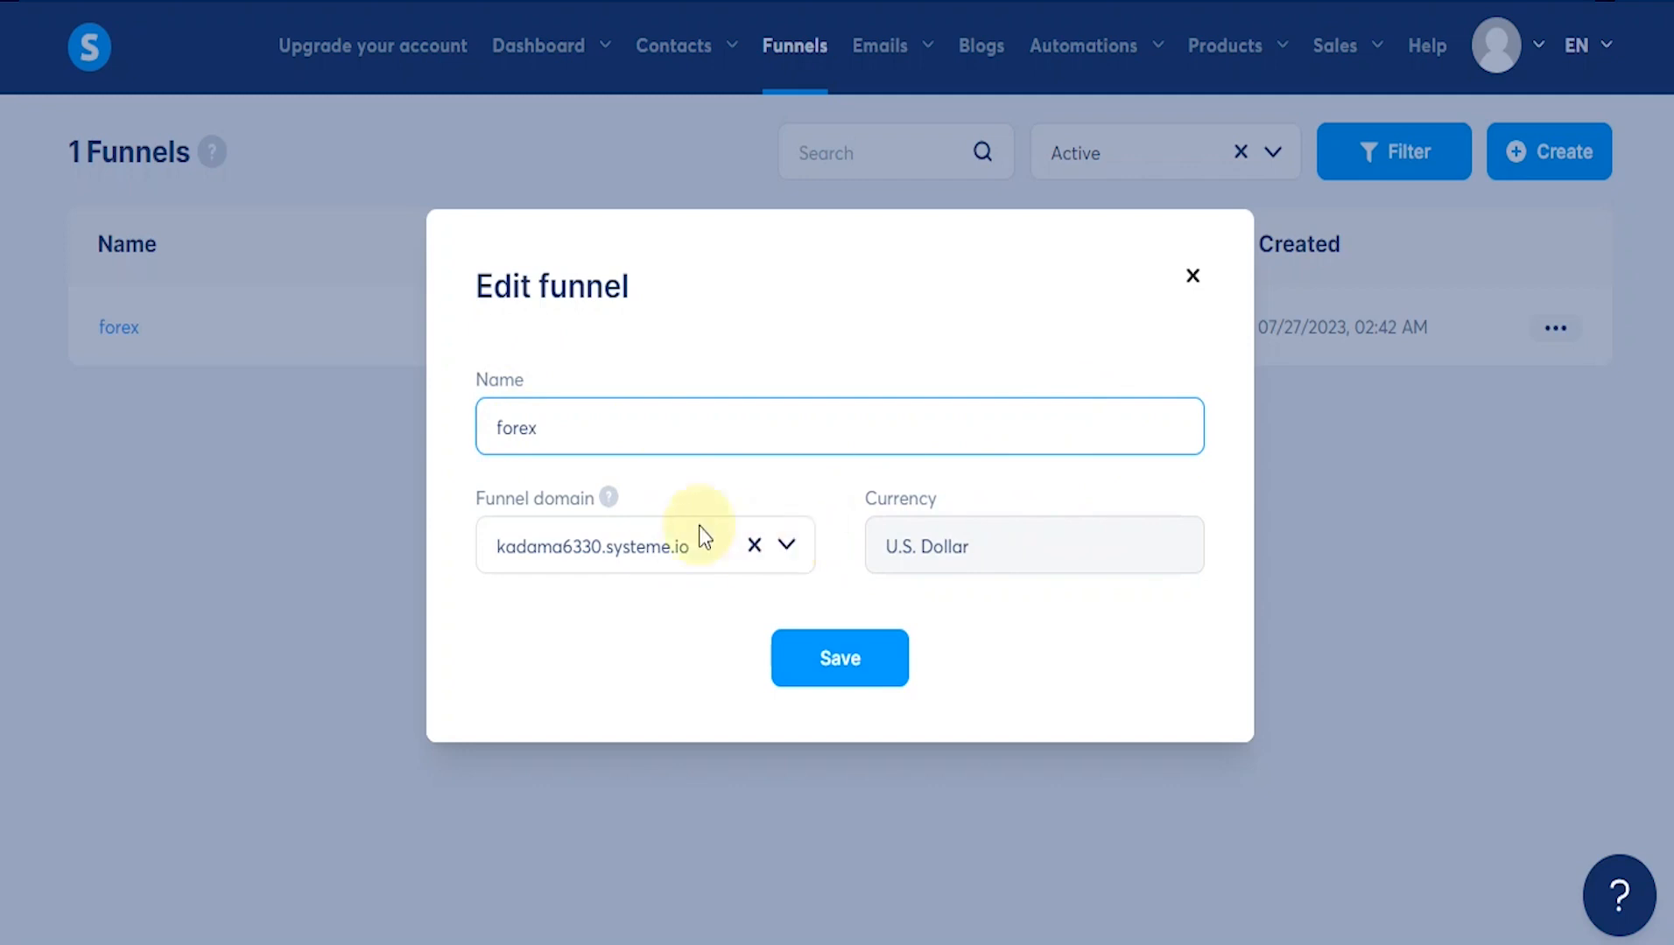
{"action": "left_click", "coordinate": [785, 547]}
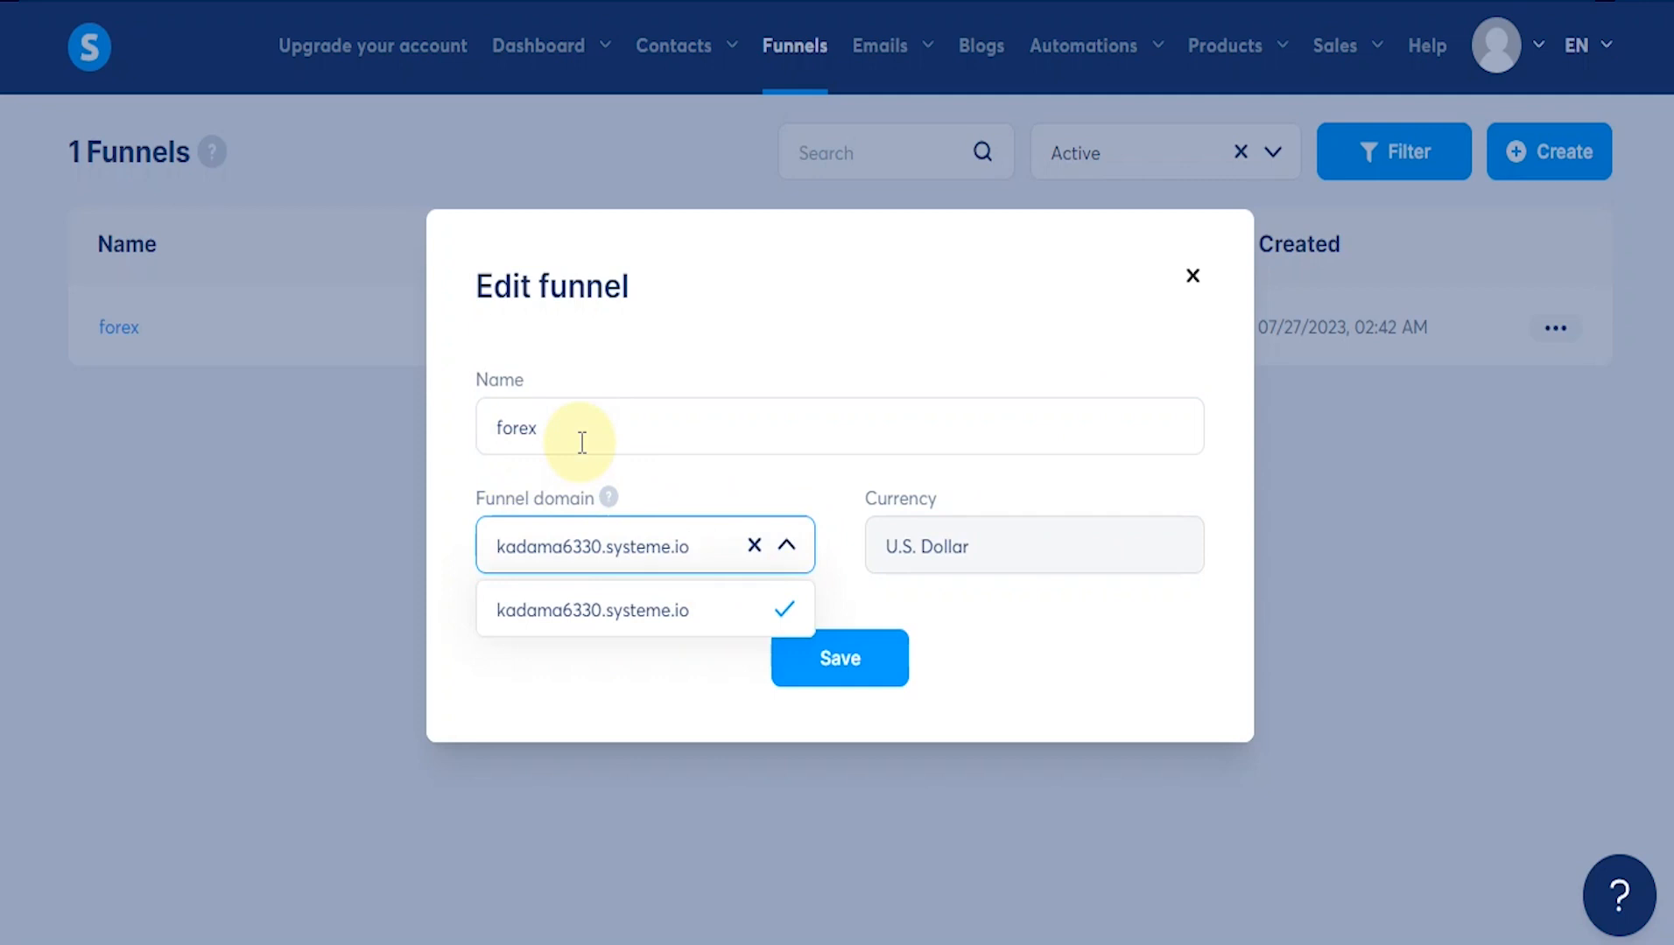
{"action": "left_click", "coordinate": [1194, 279]}
Step: Deactivate the forex funnel, confirm the action and check its status in the funnels list
{"action": "left_click", "coordinate": [1556, 330]}
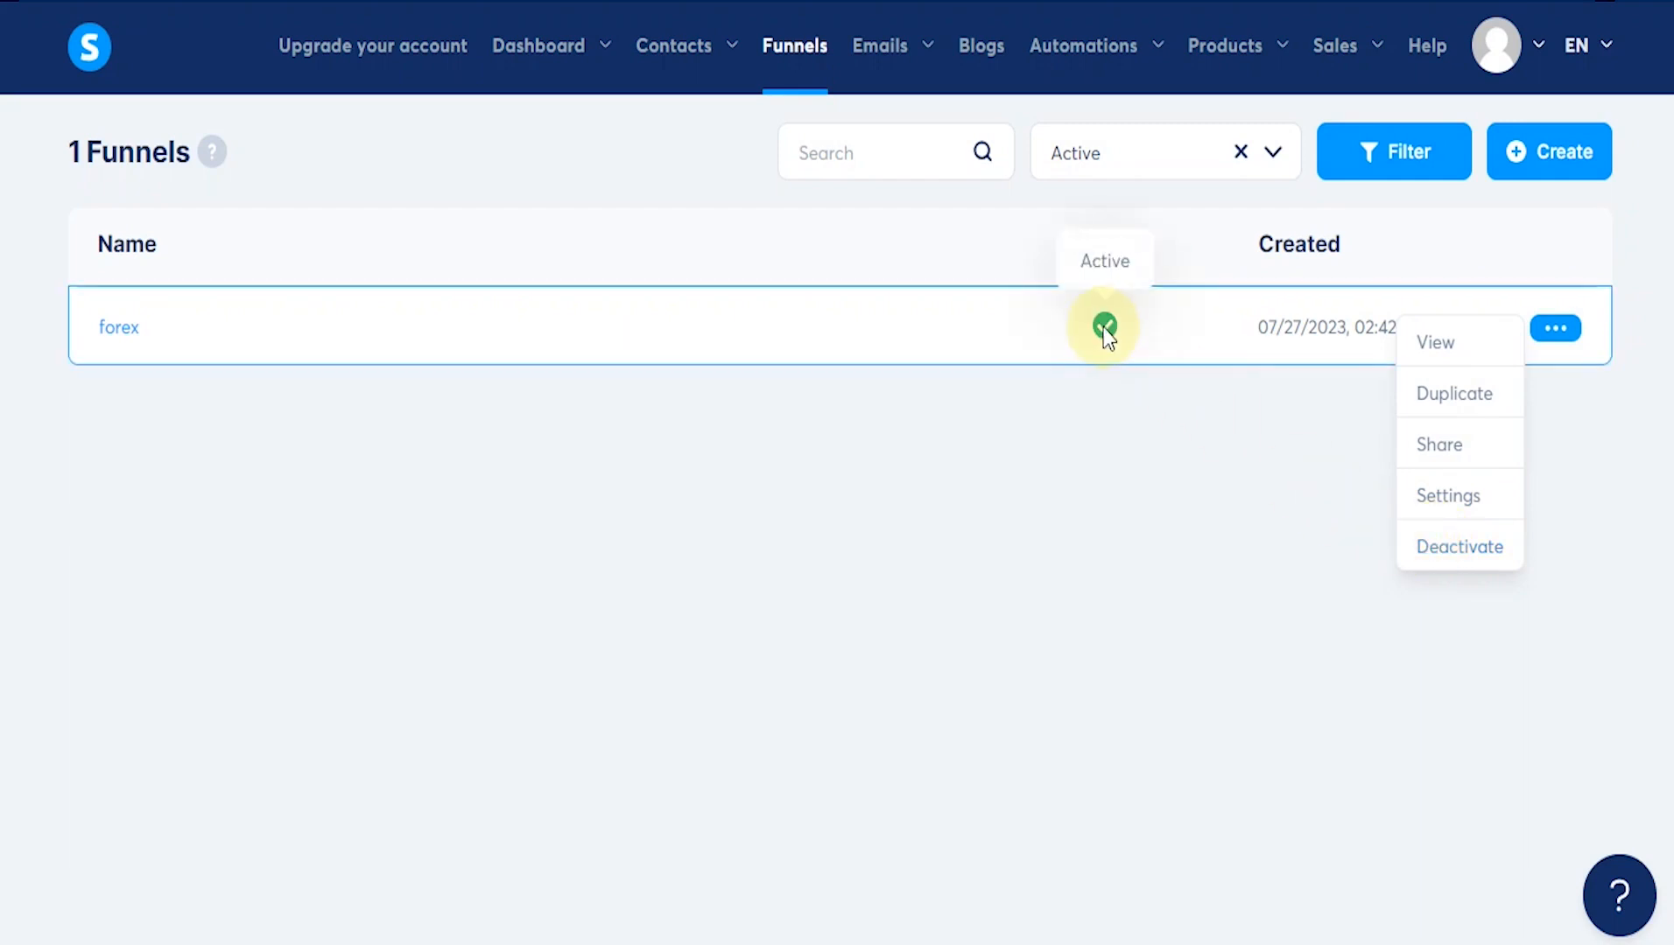
{"action": "left_click", "coordinate": [1435, 548]}
{"action": "left_click", "coordinate": [737, 546]}
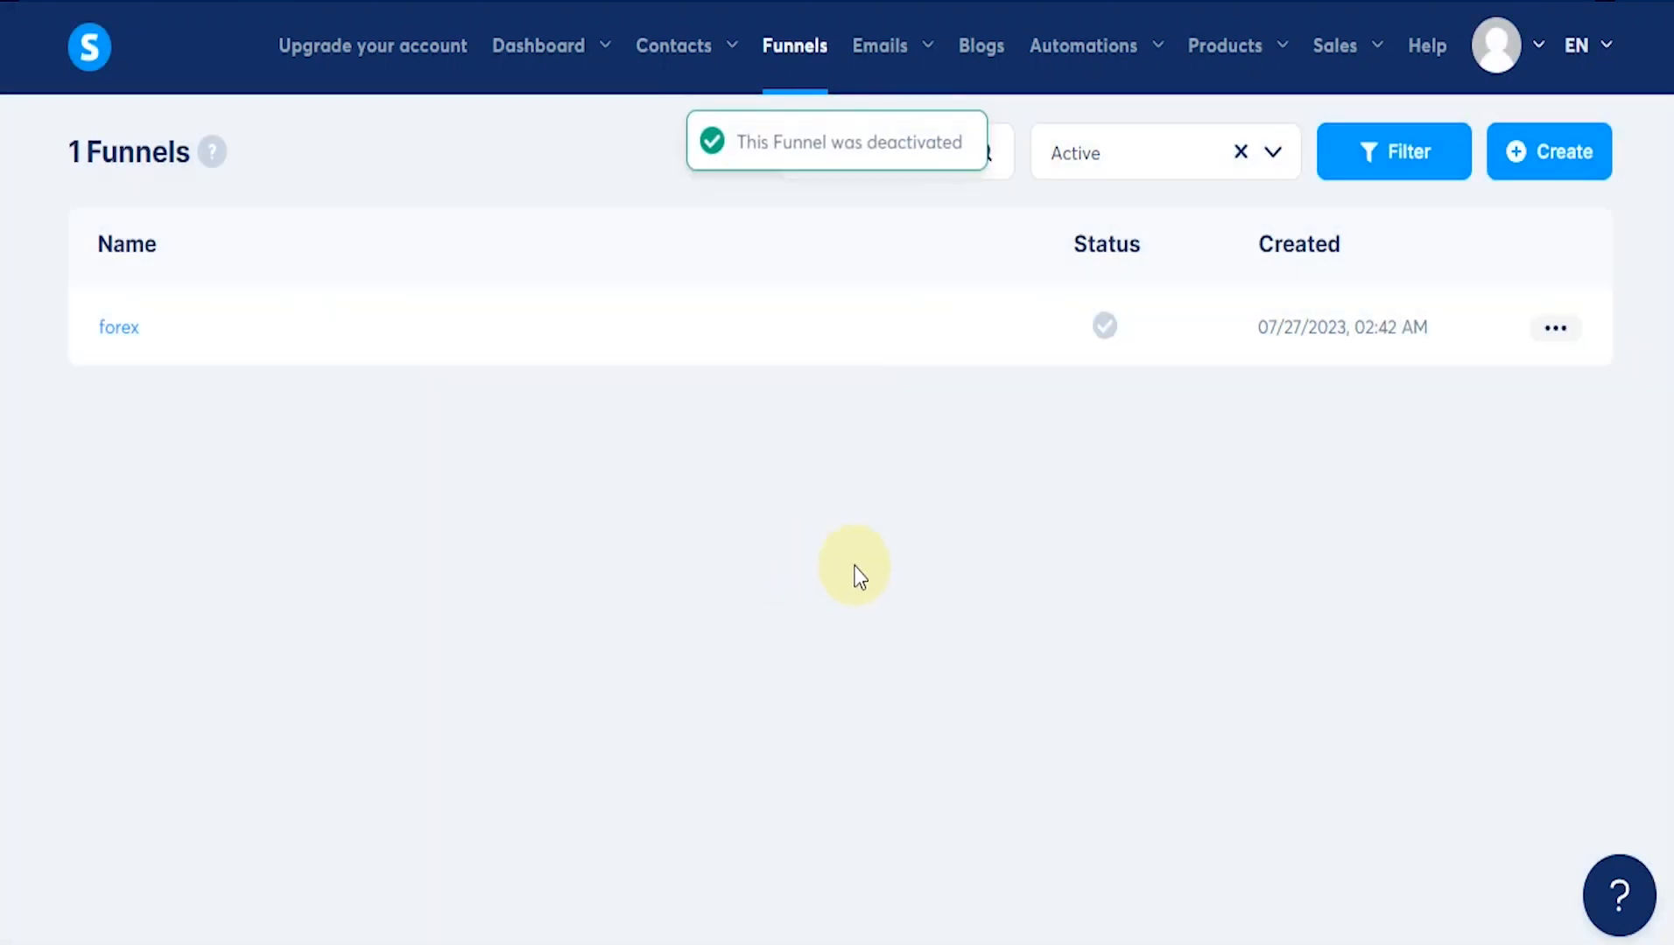
{"action": "mouse_move", "coordinate": [1104, 322]}
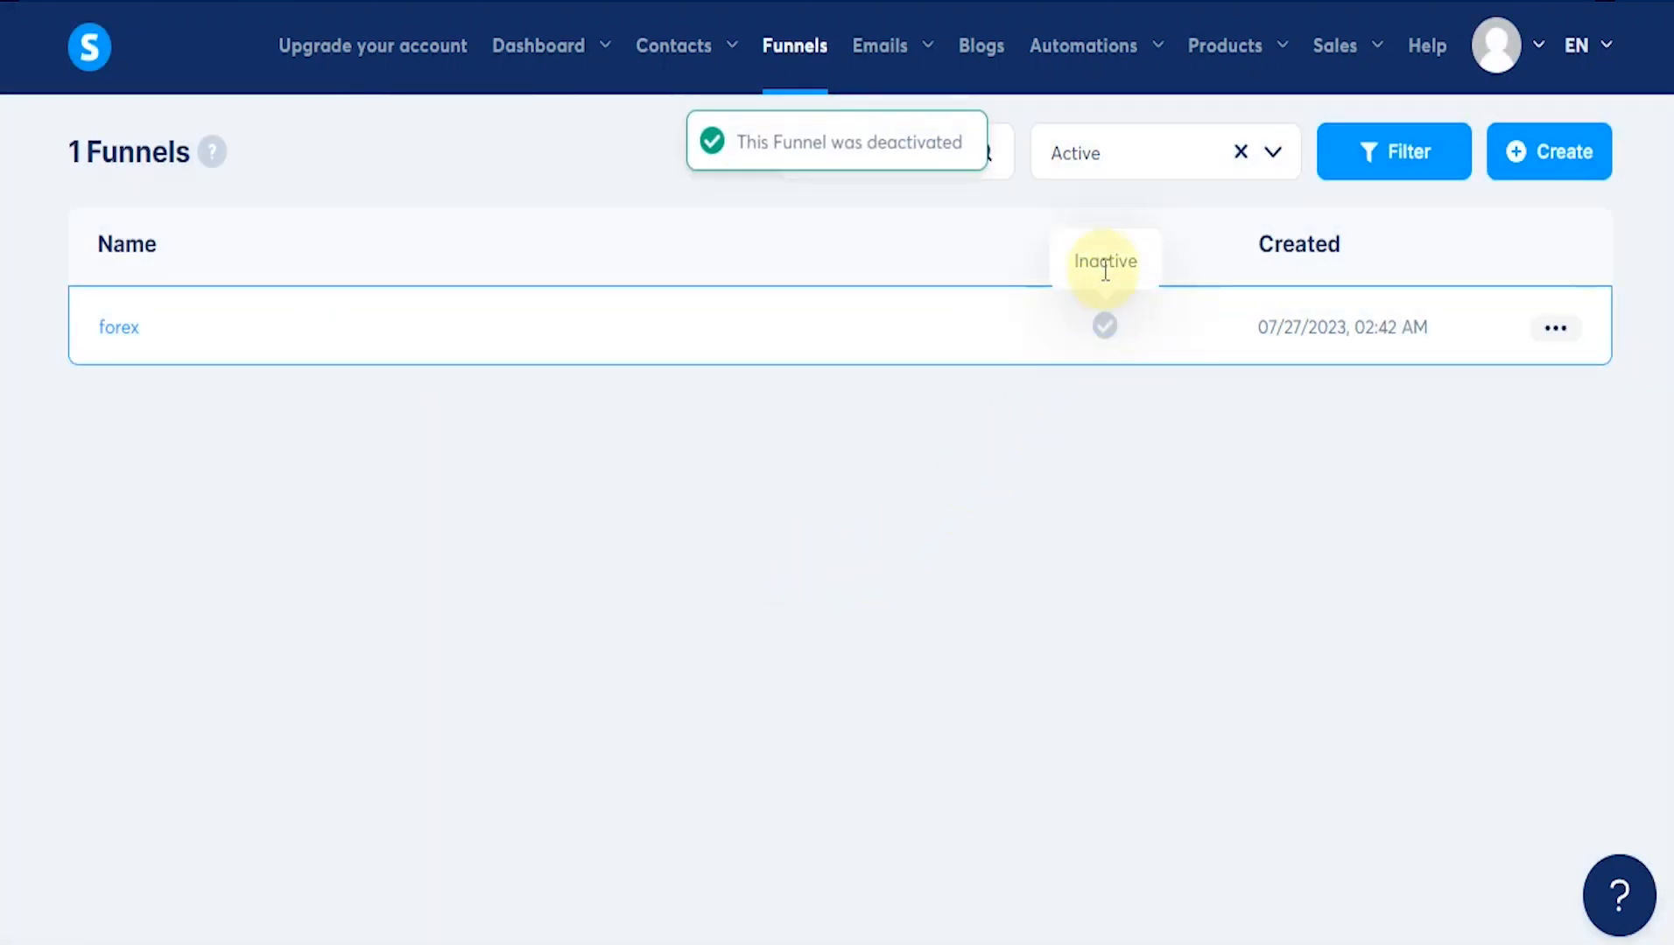
Step: Activate the forex funnel again and check its status in the funnels list
{"action": "left_click", "coordinate": [1555, 331]}
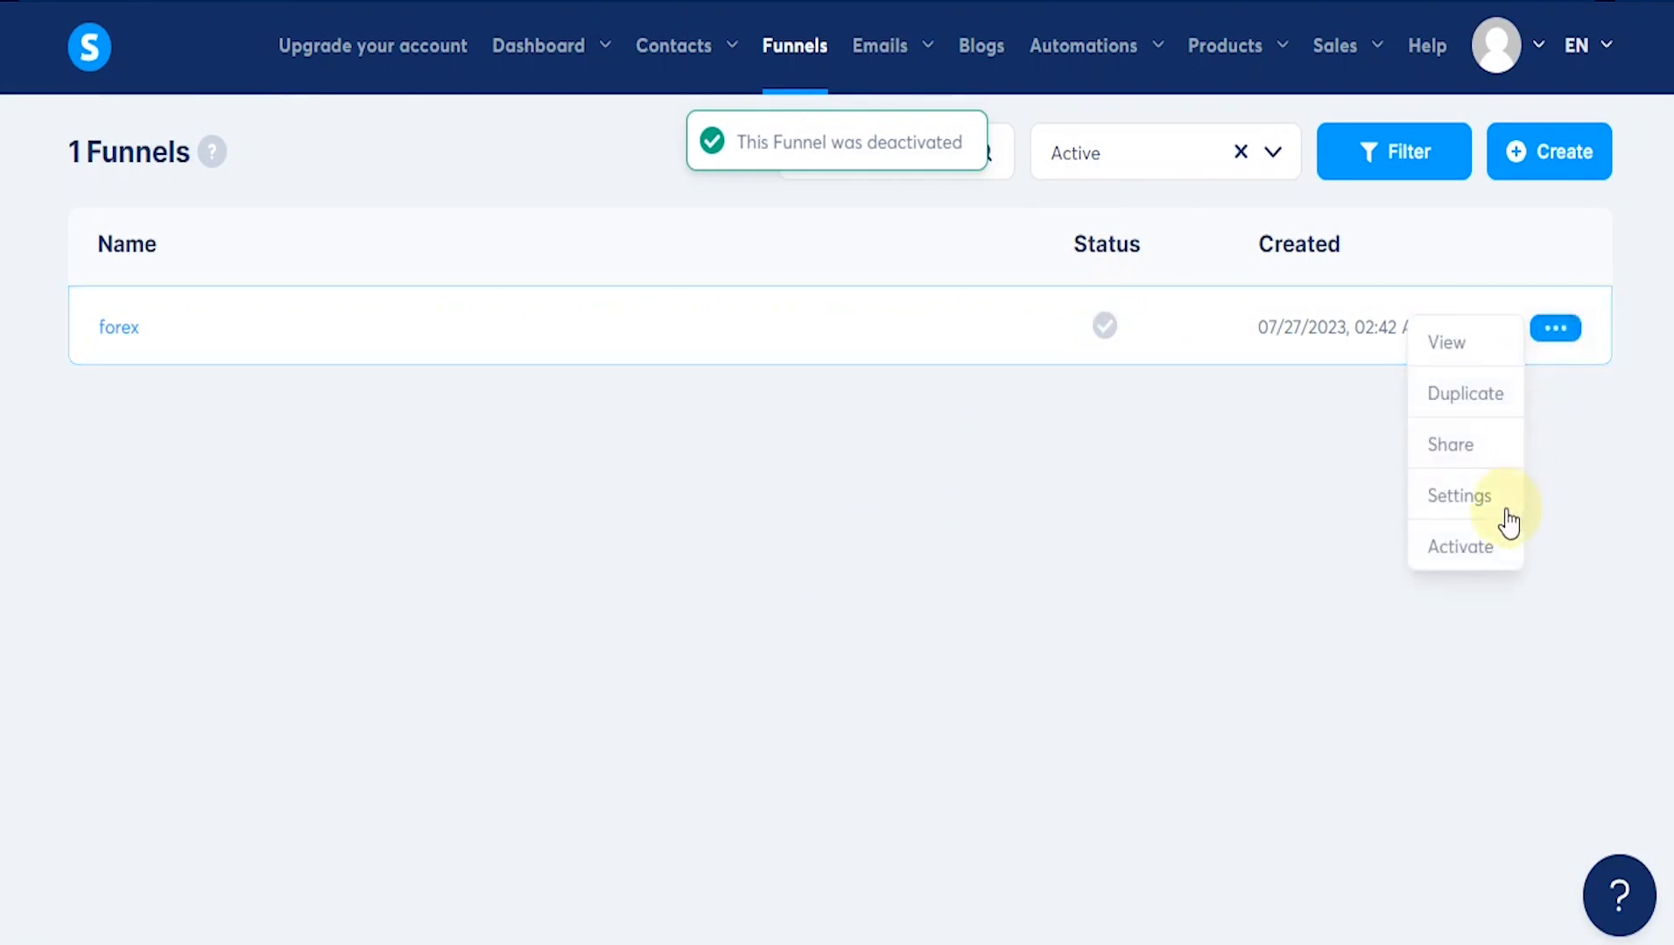
{"action": "left_click", "coordinate": [1468, 550]}
{"action": "left_click", "coordinate": [744, 569]}
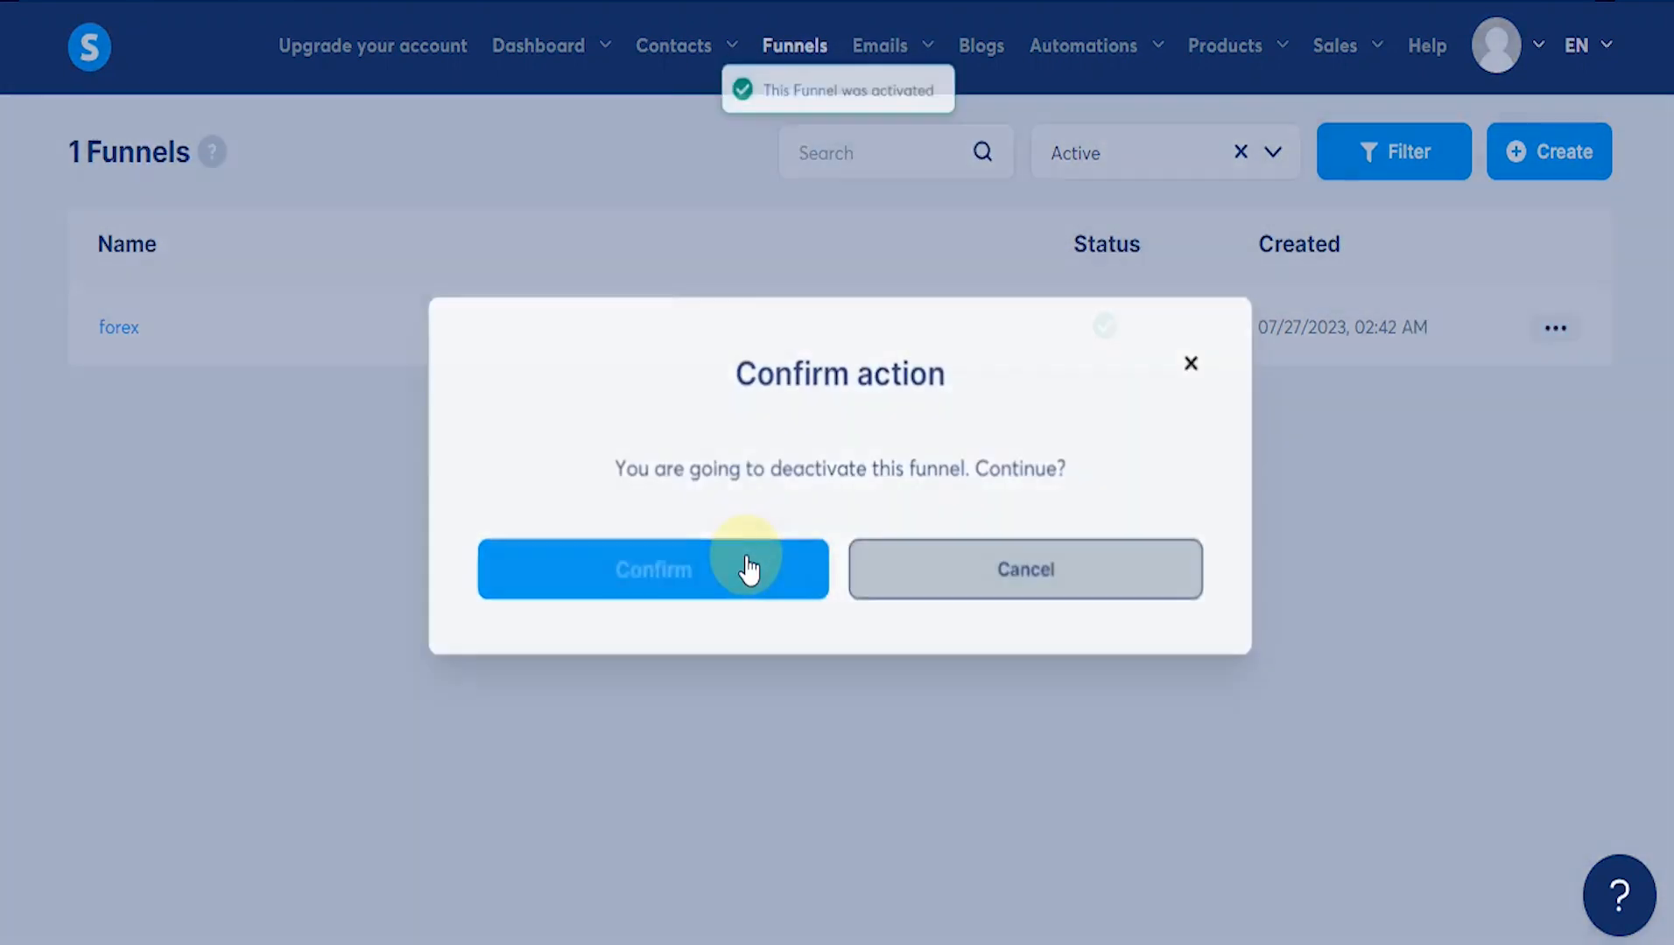
{"action": "mouse_move", "coordinate": [1104, 333]}
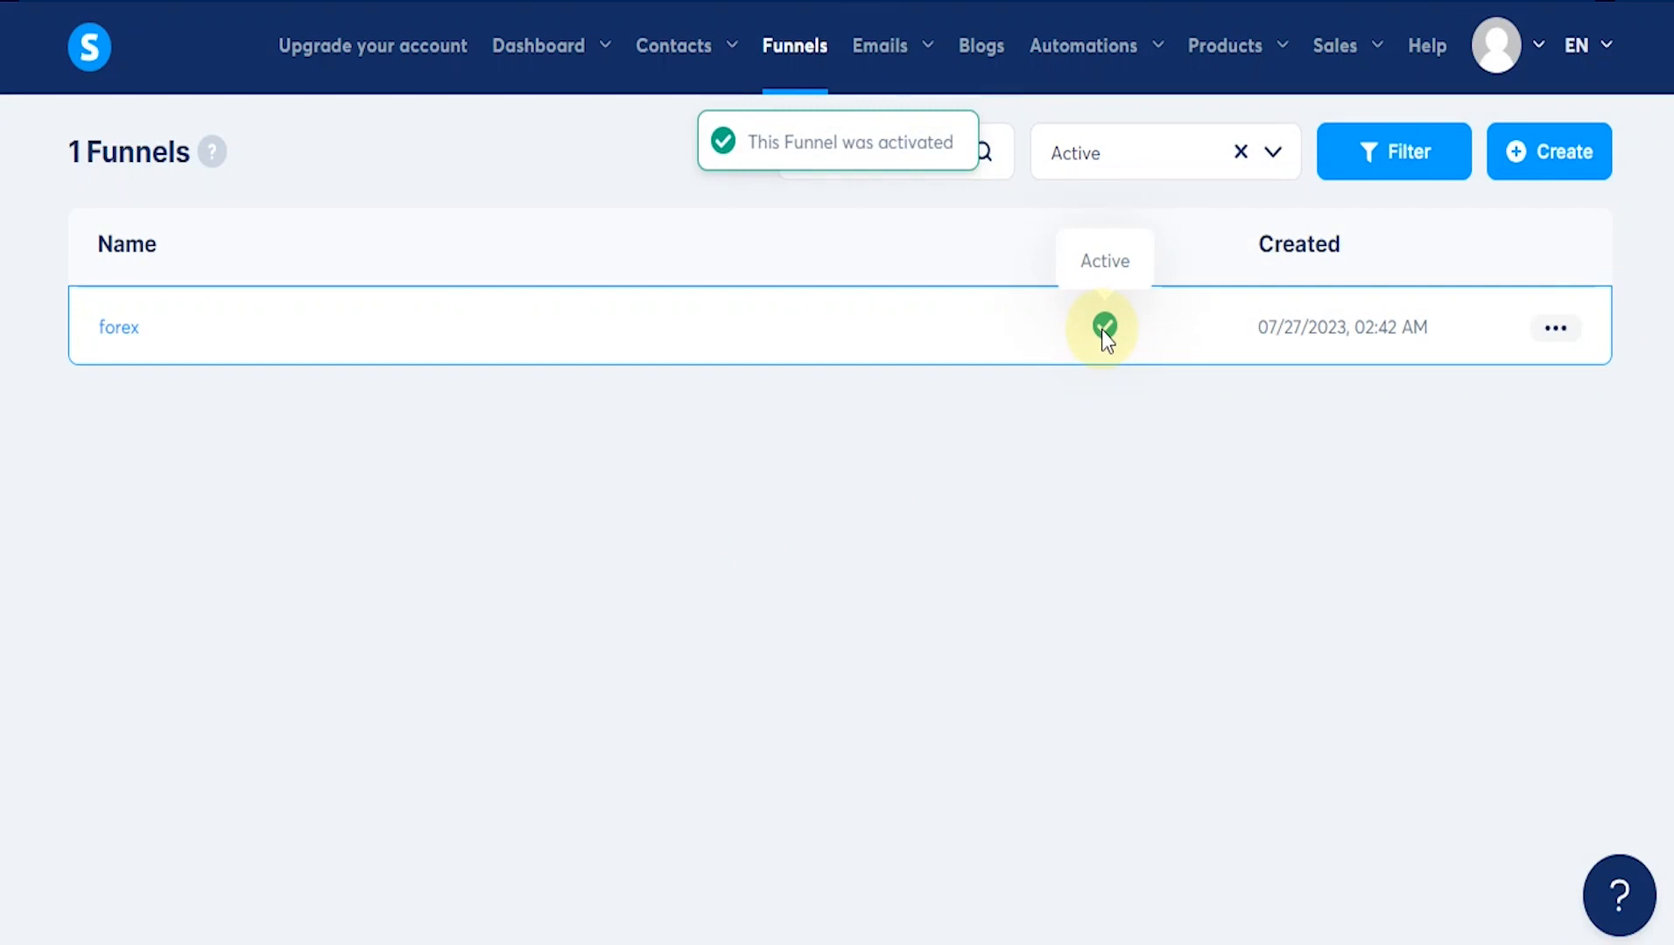
Step: Open the forex funnel from the funnels list to reach its step configuration
{"action": "left_click", "coordinate": [1555, 331]}
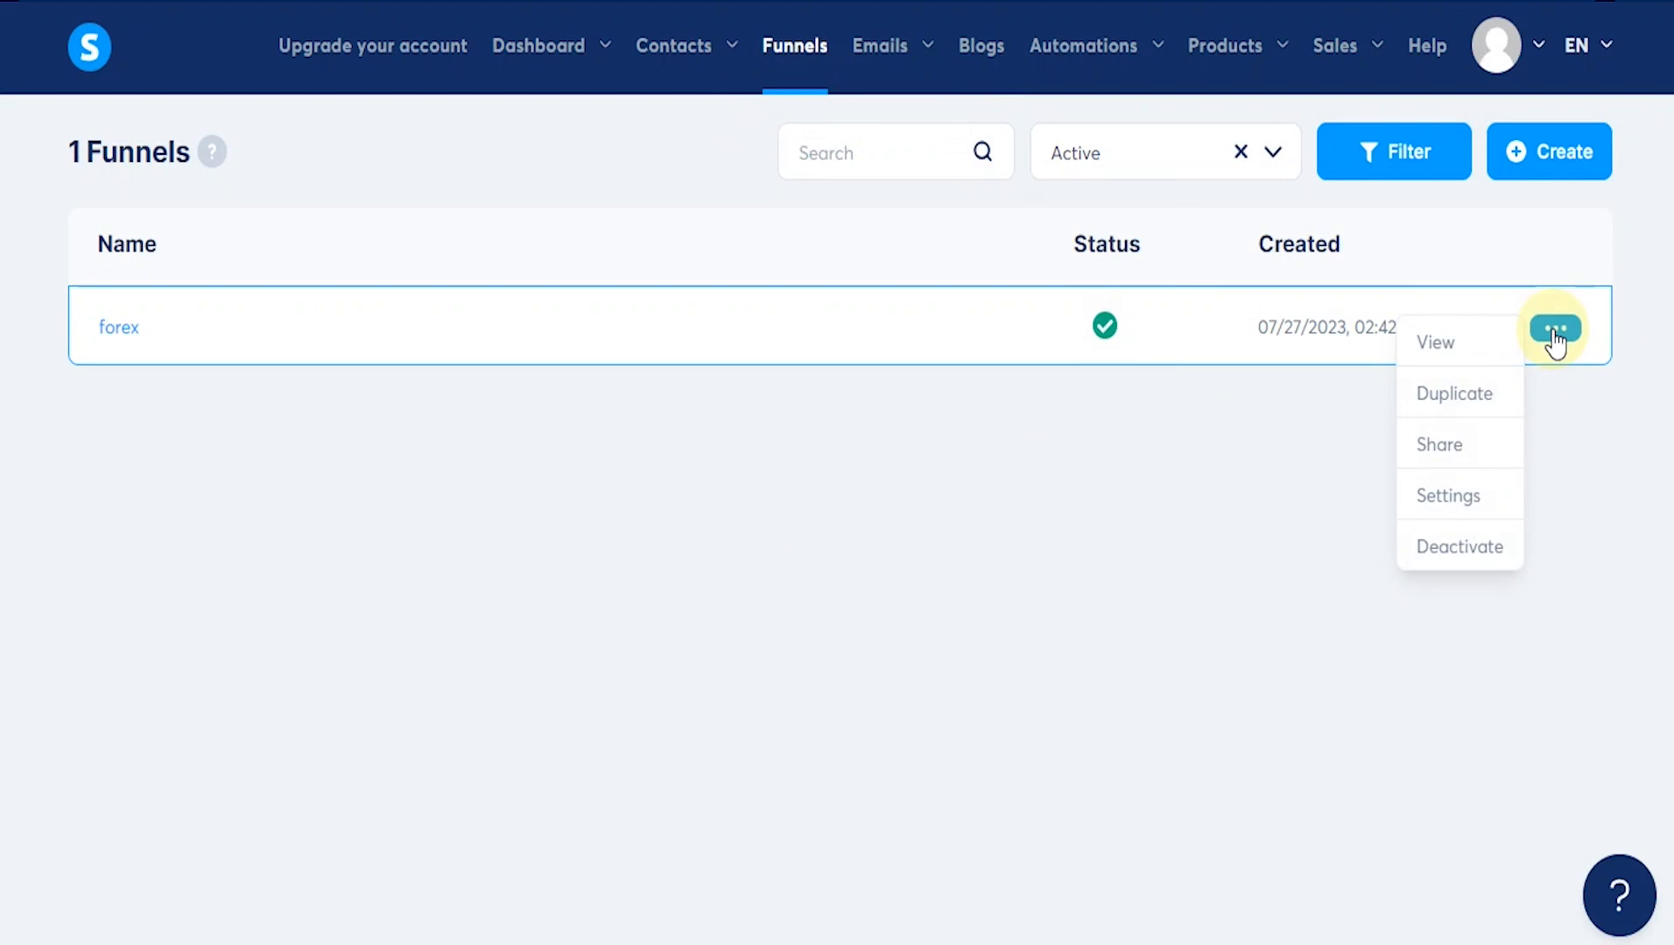
{"action": "left_click", "coordinate": [967, 353]}
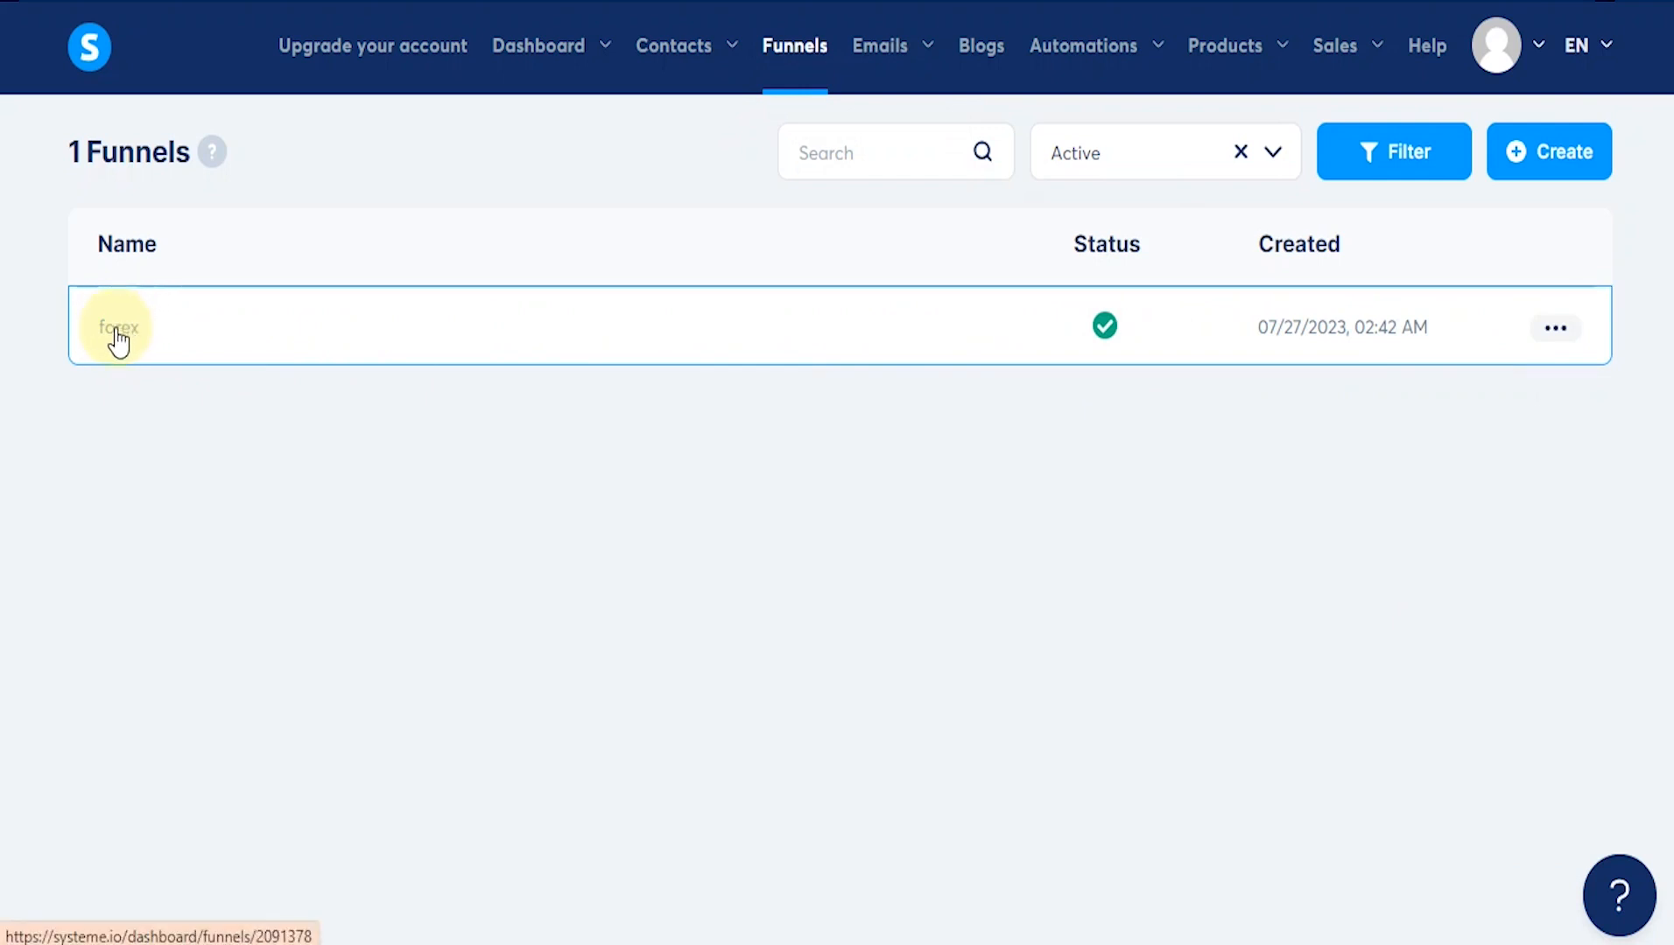
{"action": "left_click", "coordinate": [118, 337]}
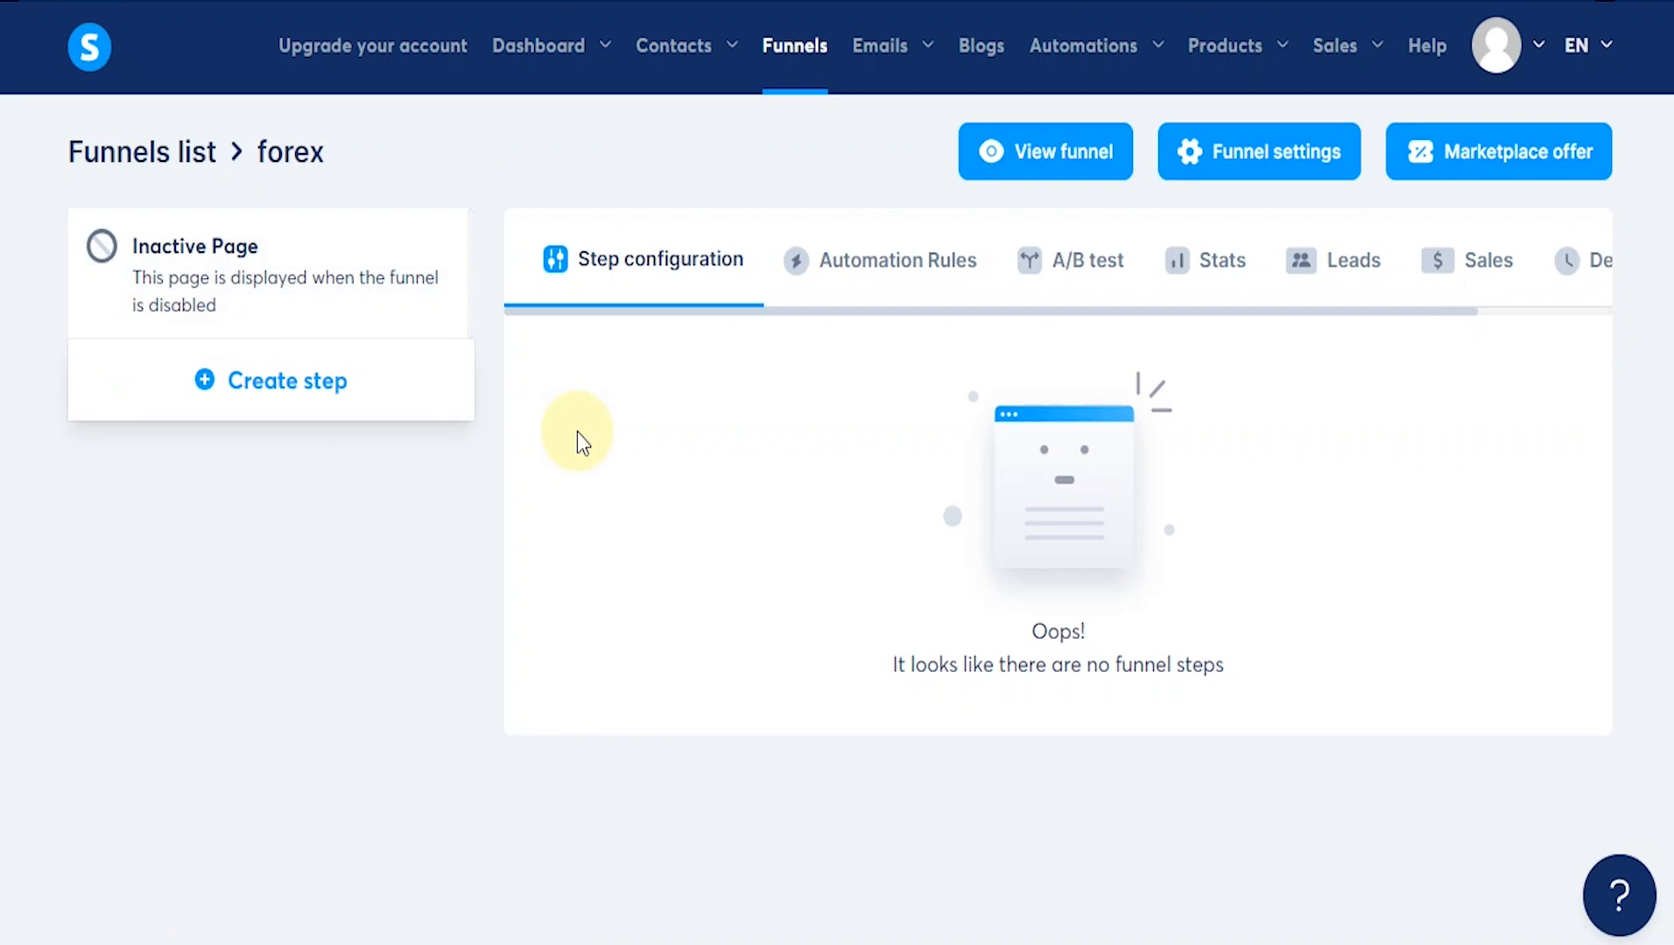
Step: Open the funnel's Inactive Page in the page editor, preview it, and exit back to the forex funnel
{"action": "left_click", "coordinate": [262, 278]}
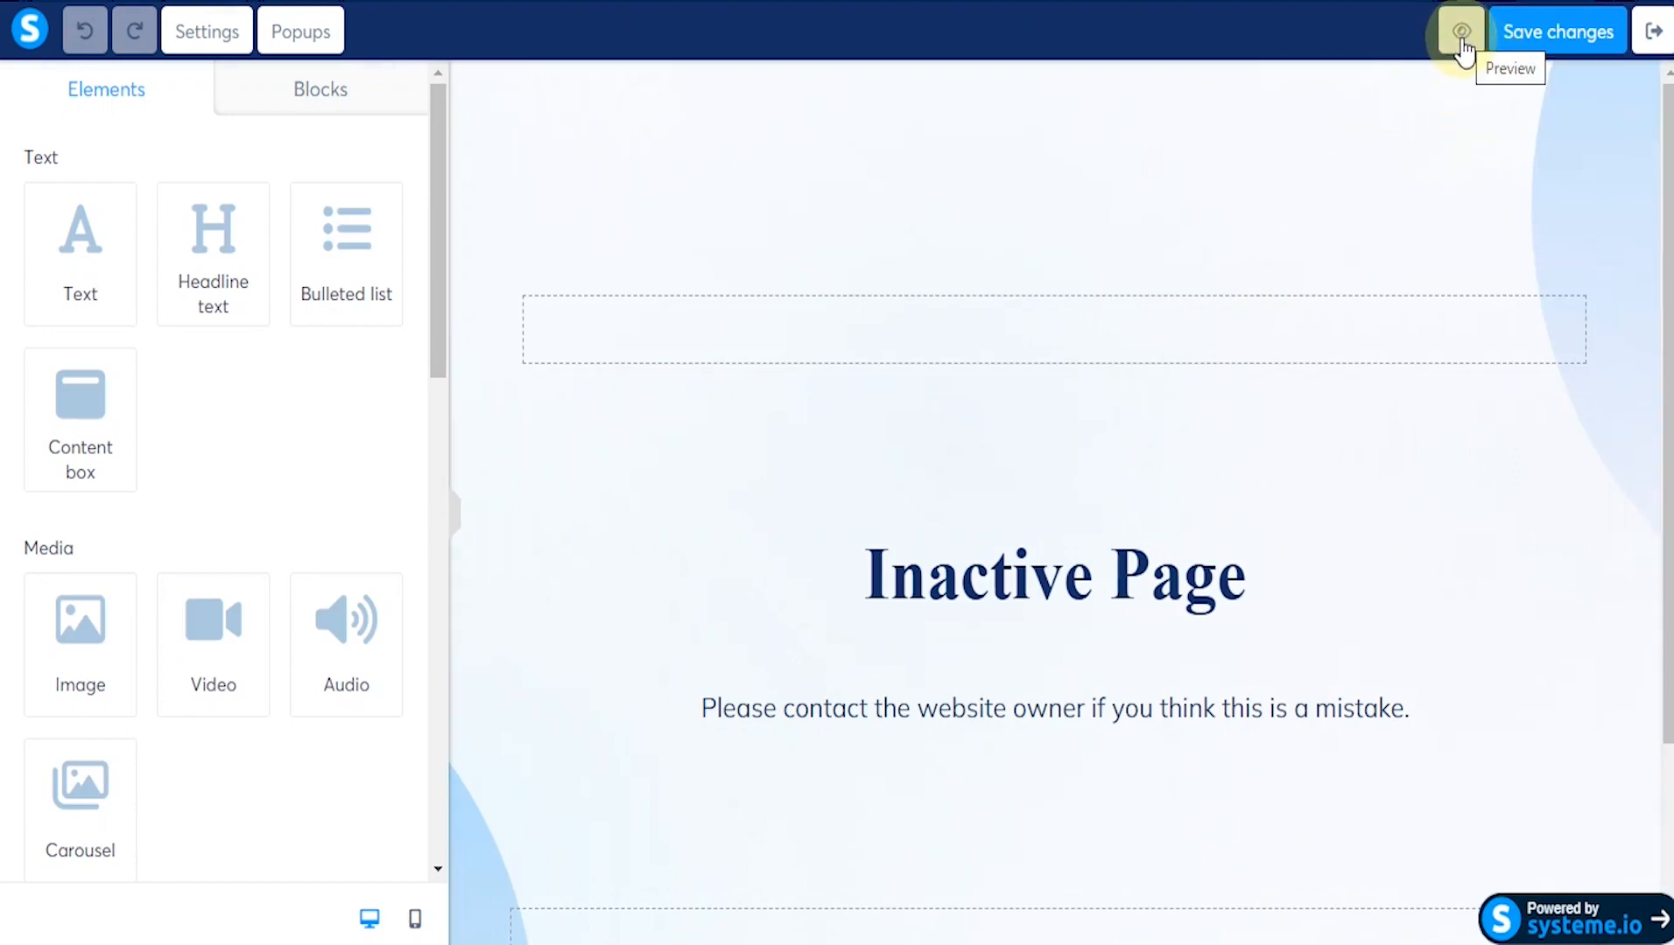
{"action": "left_click", "coordinate": [1465, 48]}
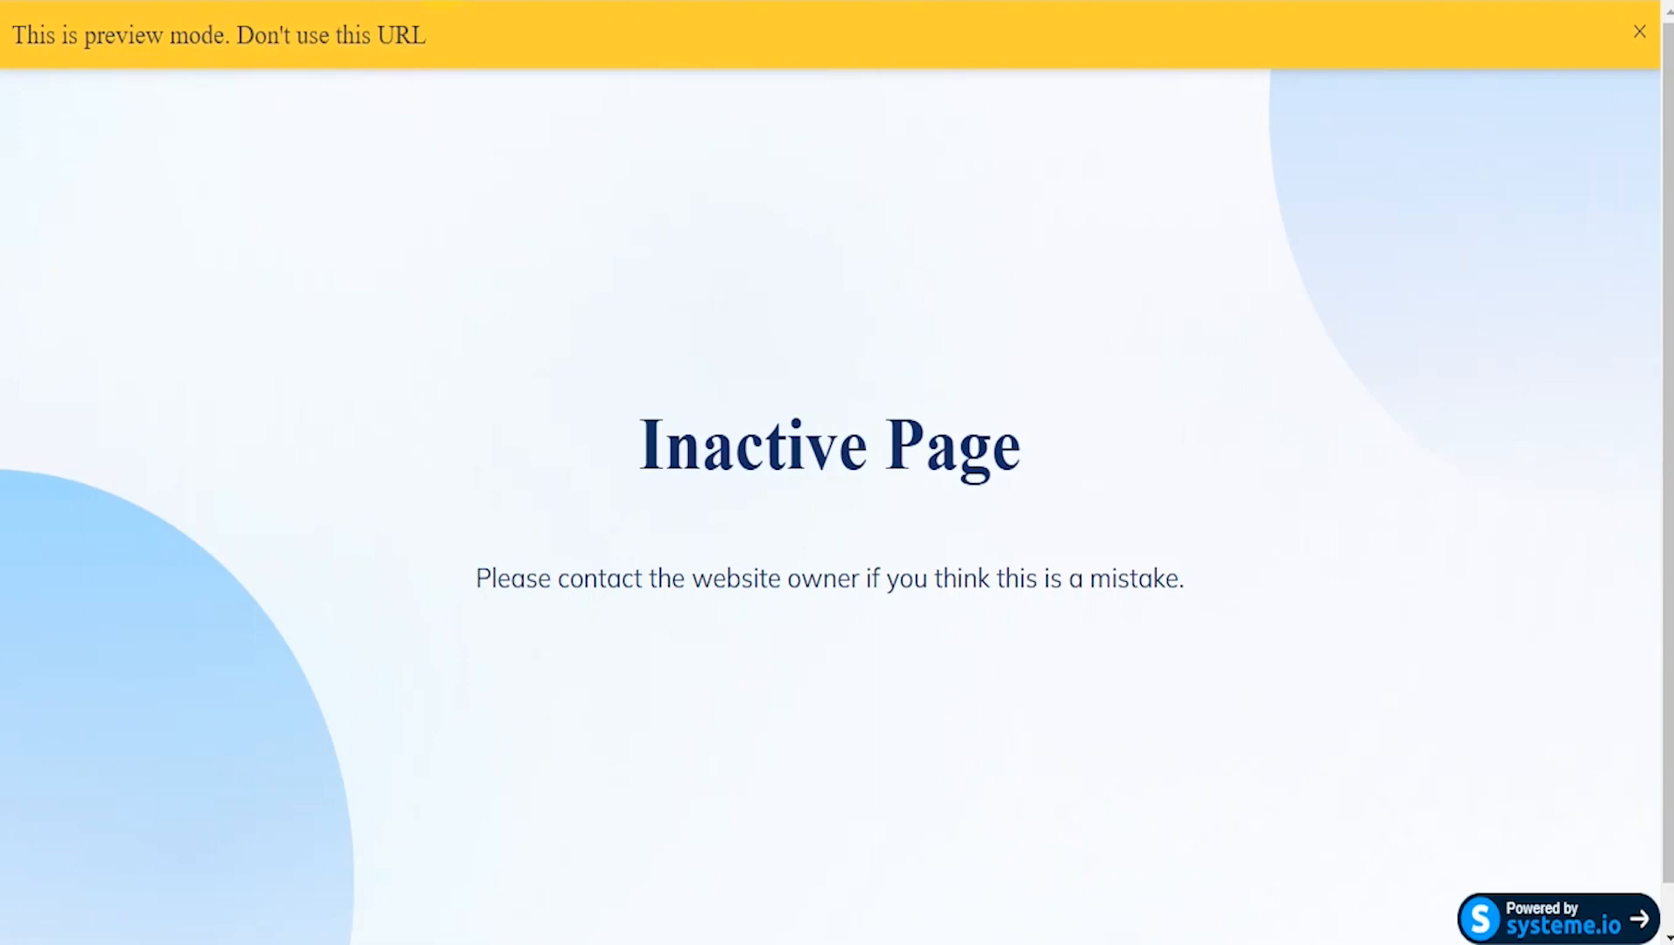
{"action": "left_click", "coordinate": [1635, 34]}
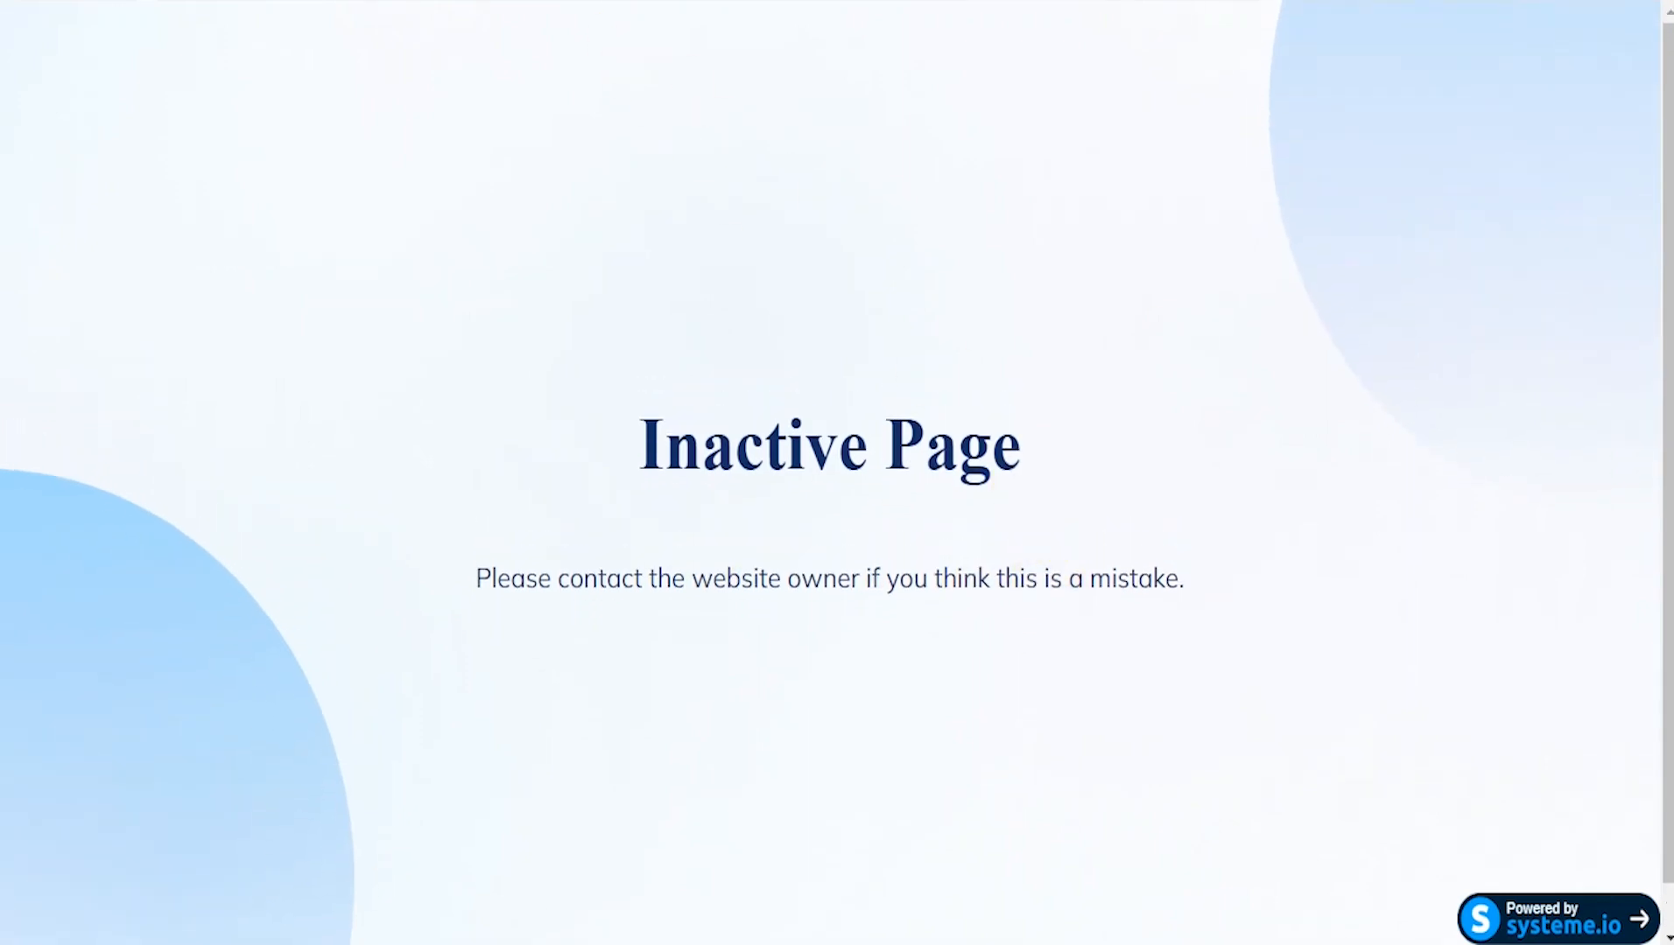
{"action": "left_click", "coordinate": [482, 2]}
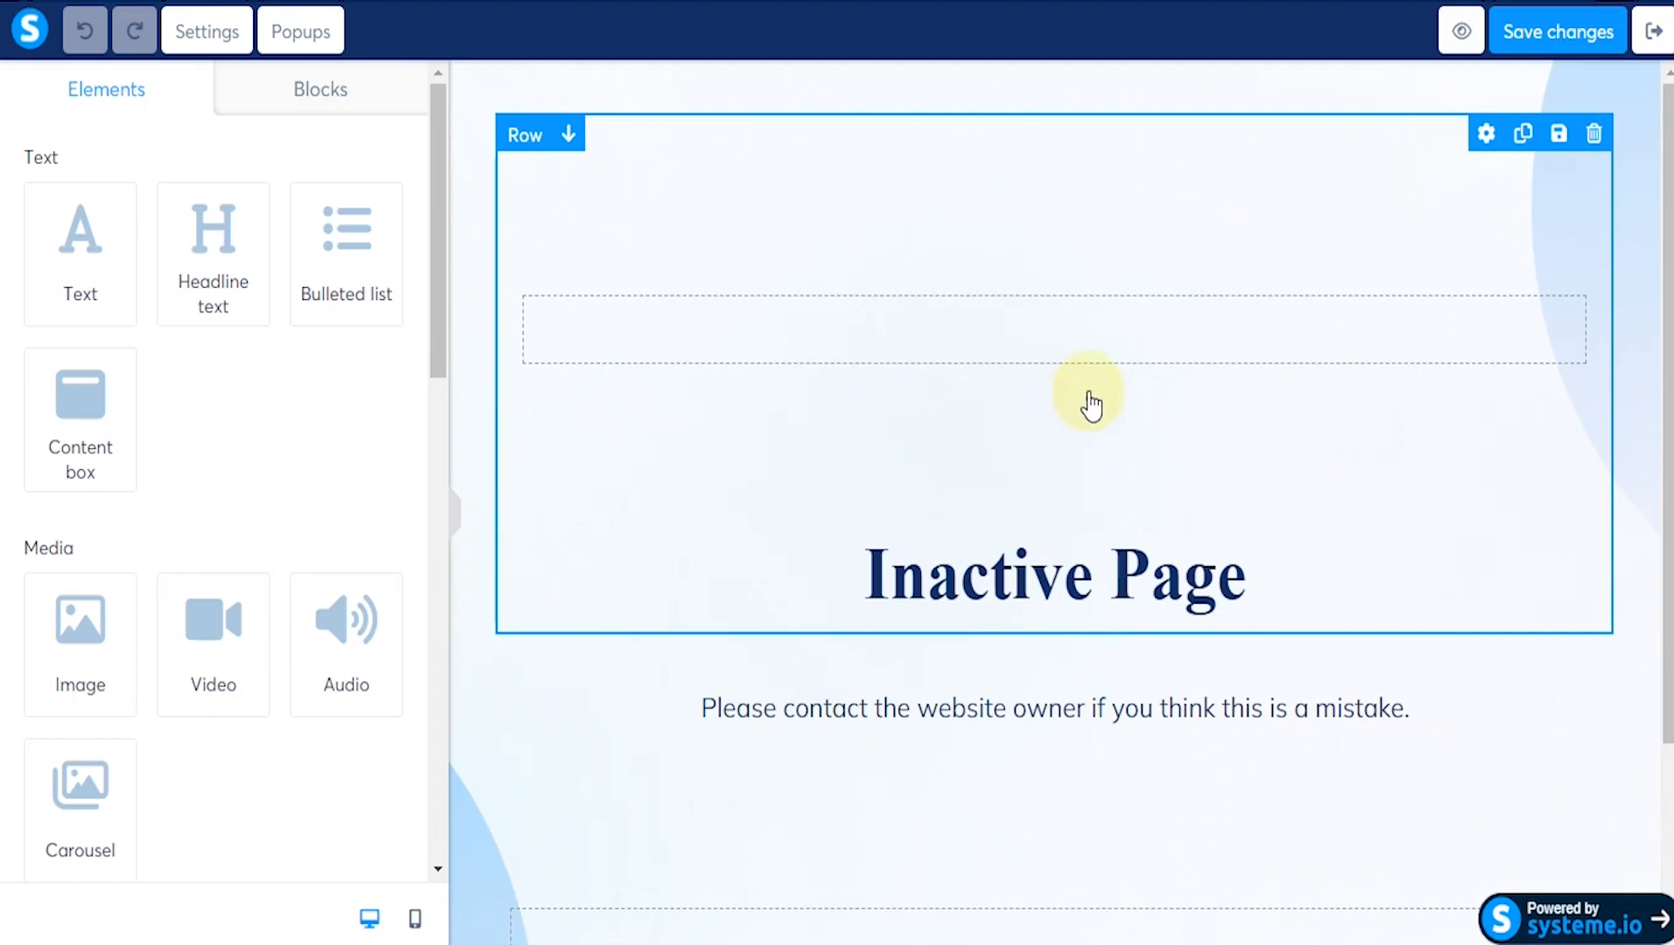
{"action": "left_click", "coordinate": [1654, 38]}
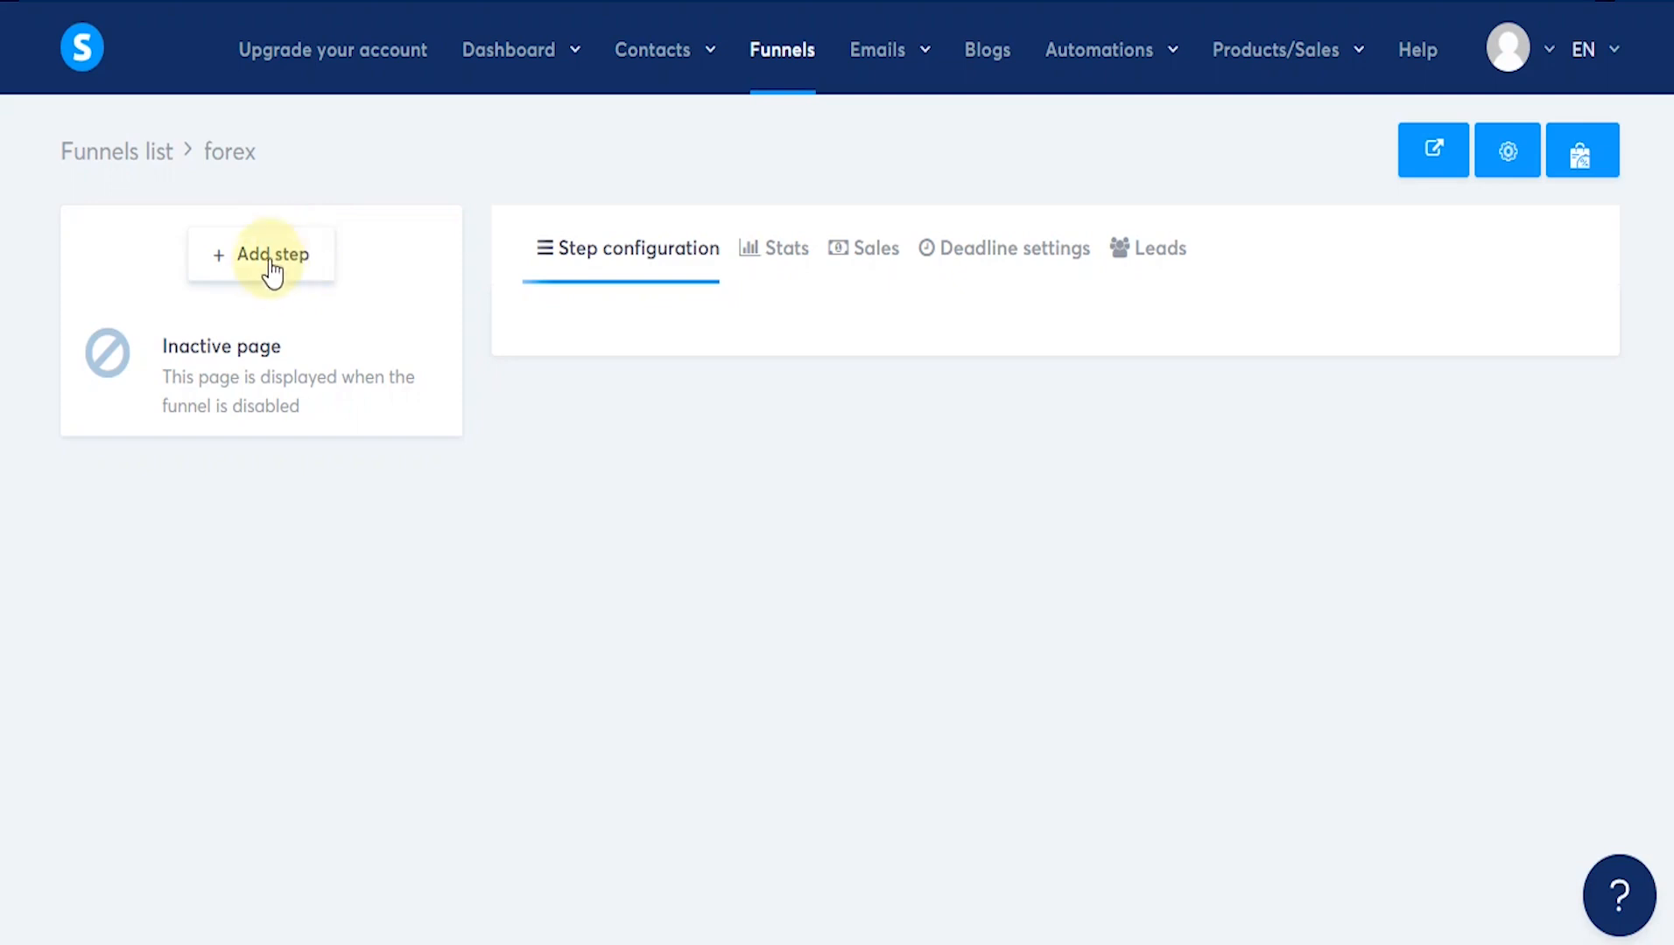
Step: Add a new funnel step named ONE with the type Squeeze page and save it
{"action": "left_click", "coordinate": [265, 257]}
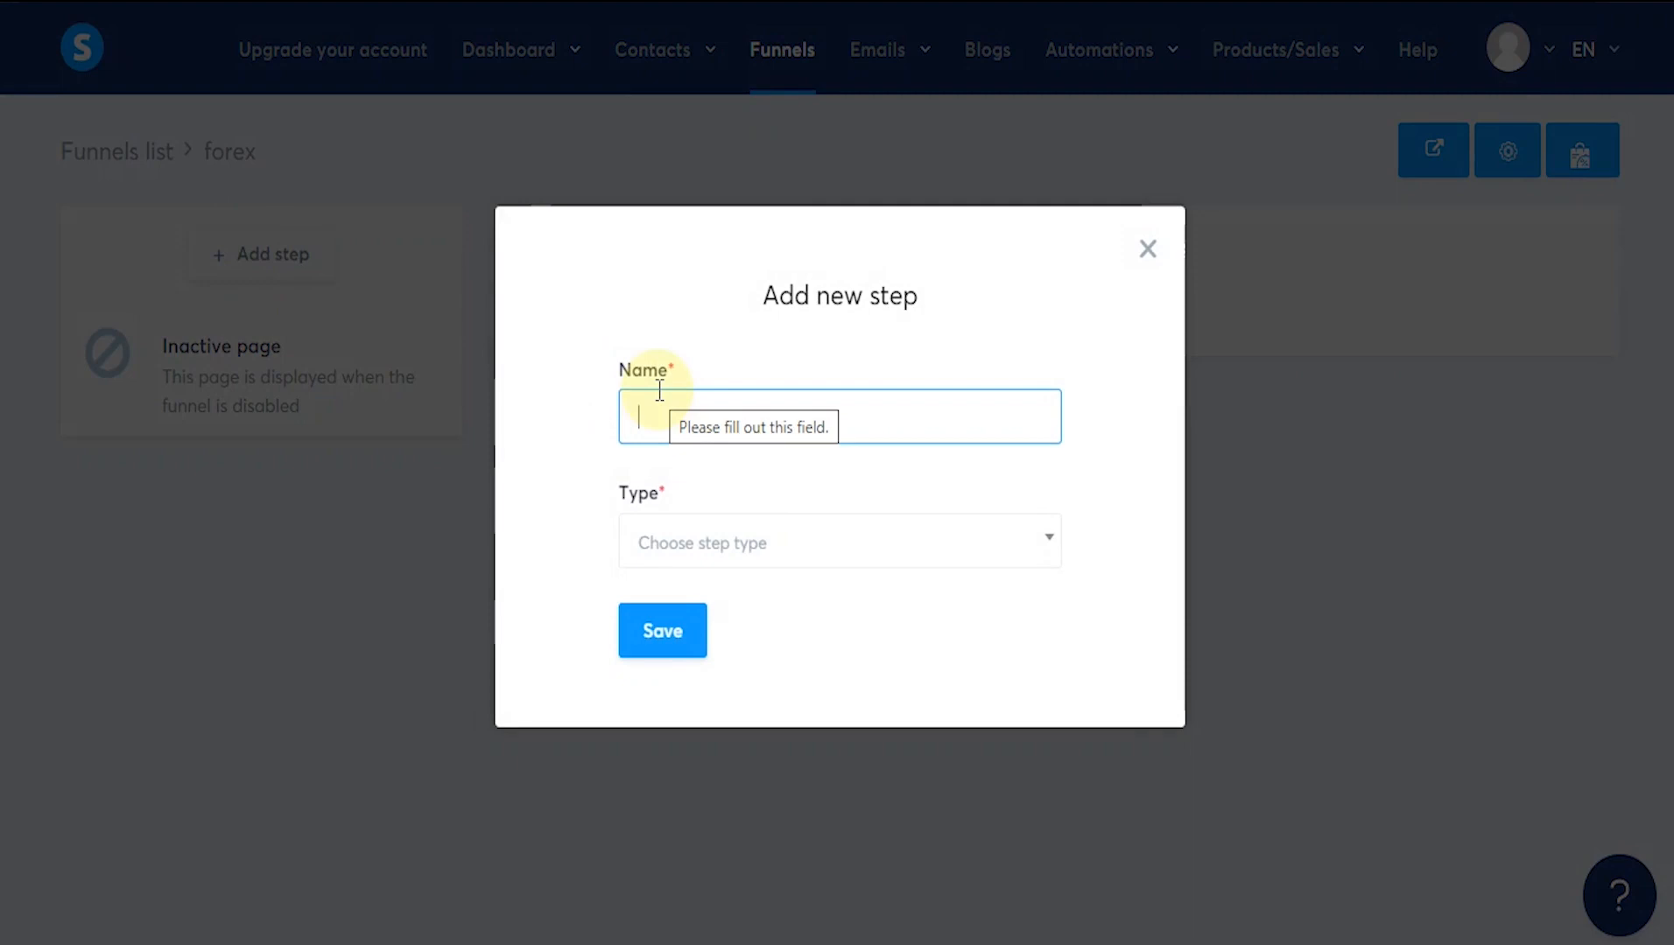
{"action": "type", "text": "ONE"}
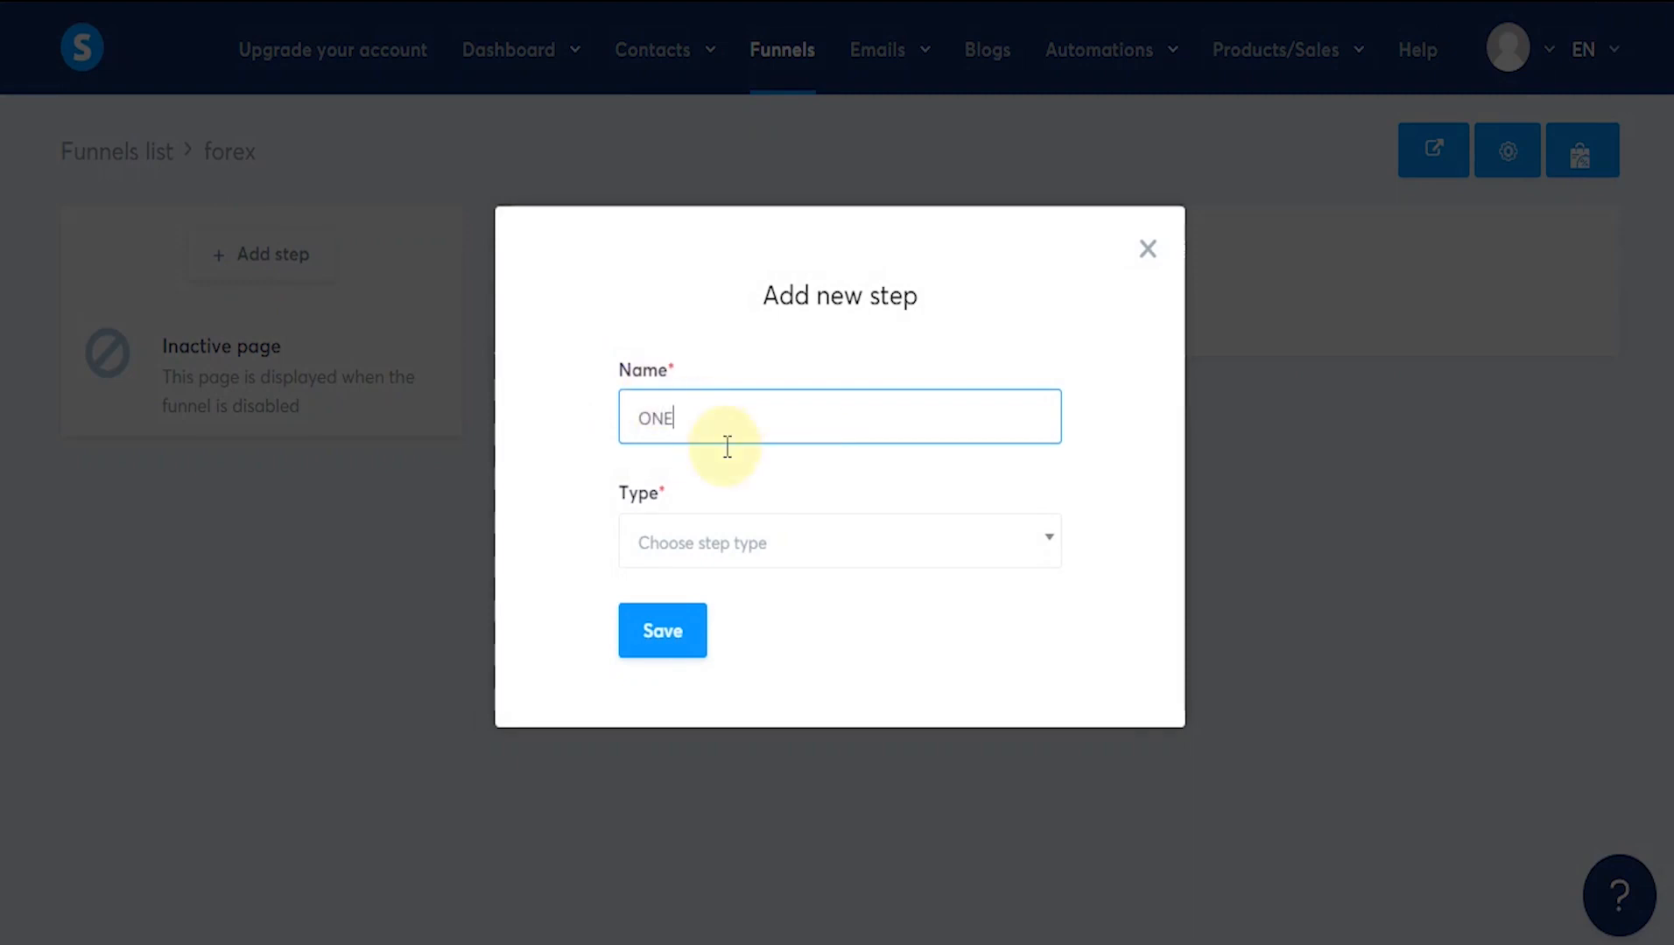
{"action": "left_click", "coordinate": [1012, 547]}
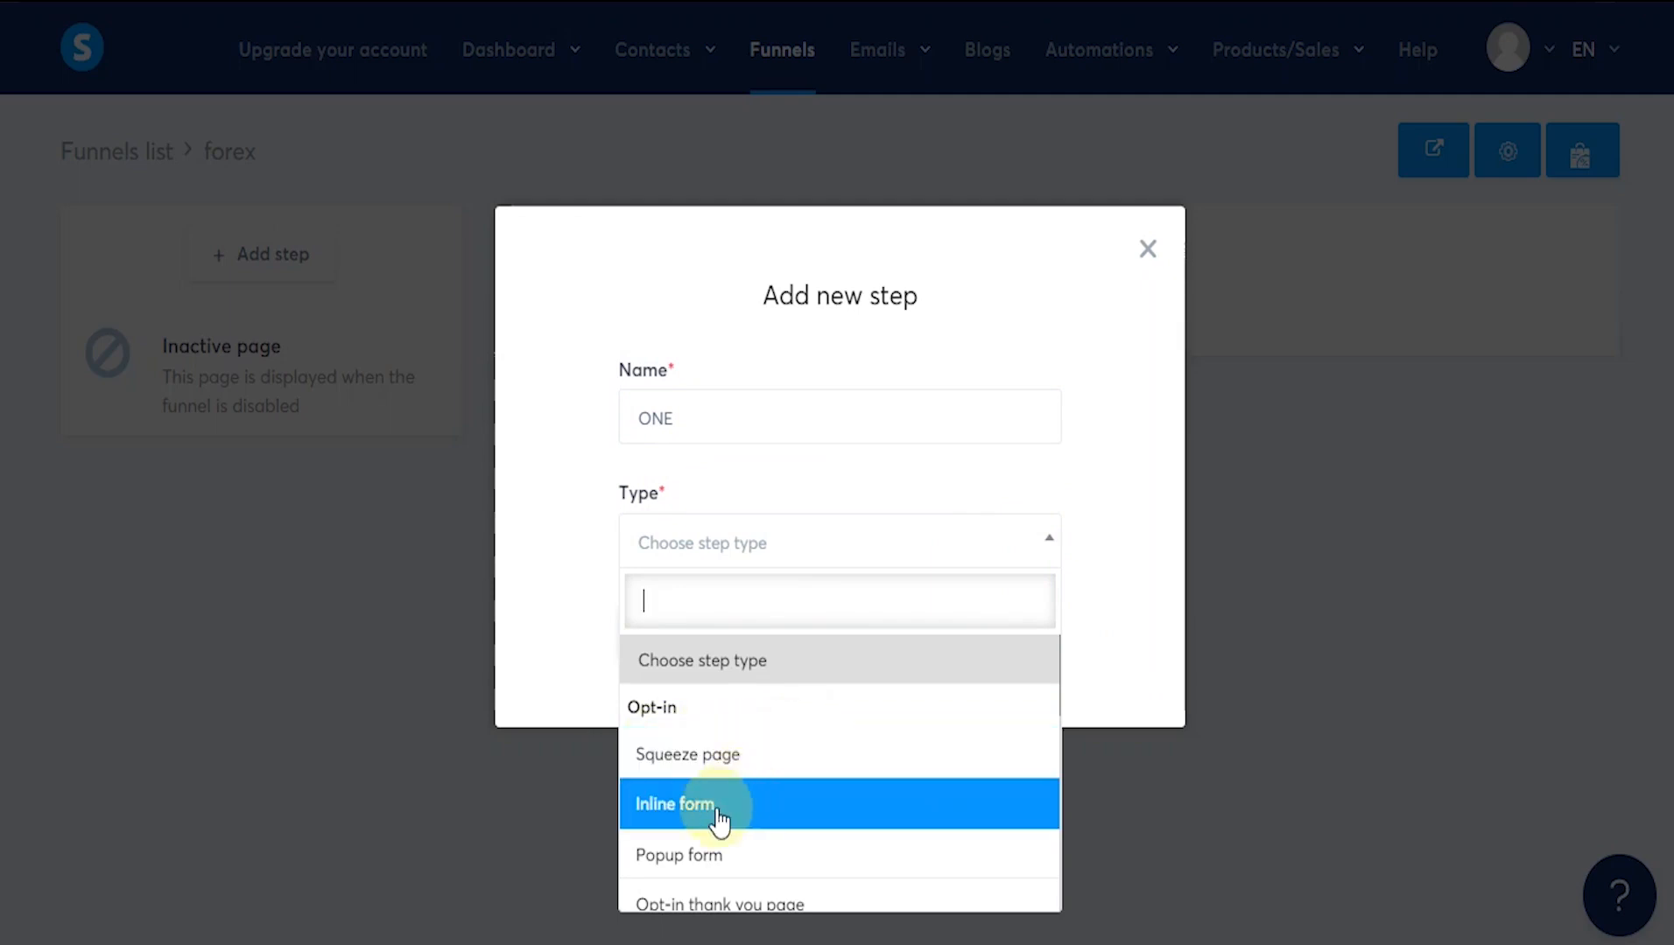
{"action": "scroll", "coordinate": [740, 801], "scroll_direction": "down", "scroll_amount": 3}
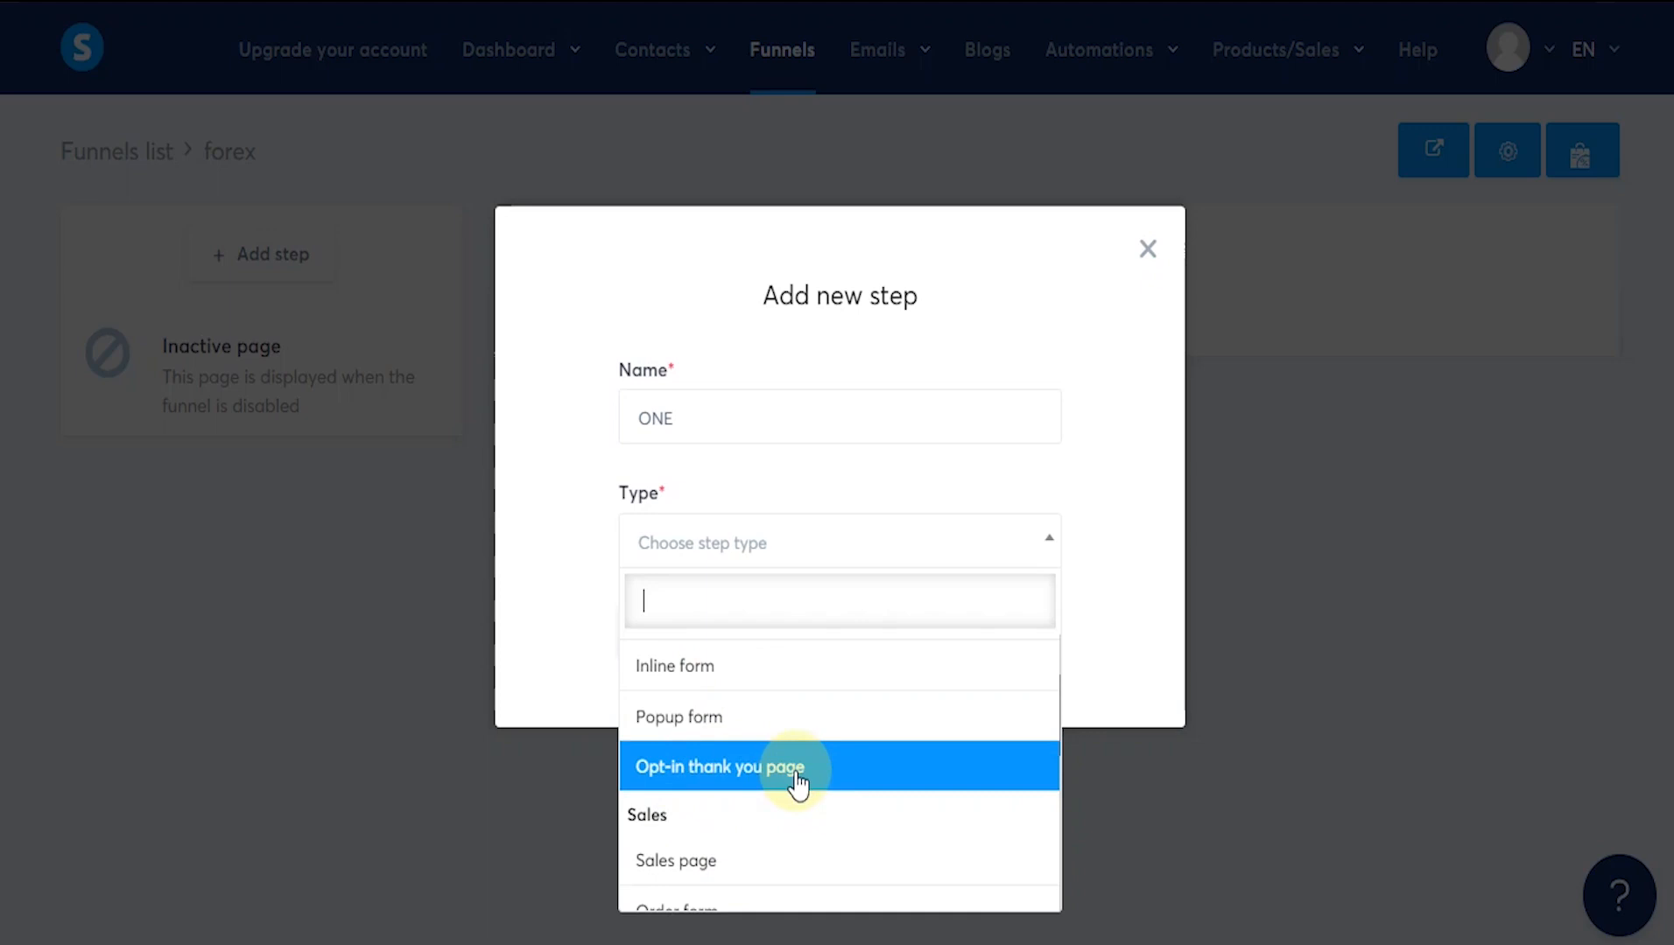
{"action": "scroll", "coordinate": [798, 783], "scroll_direction": "down", "scroll_amount": 2}
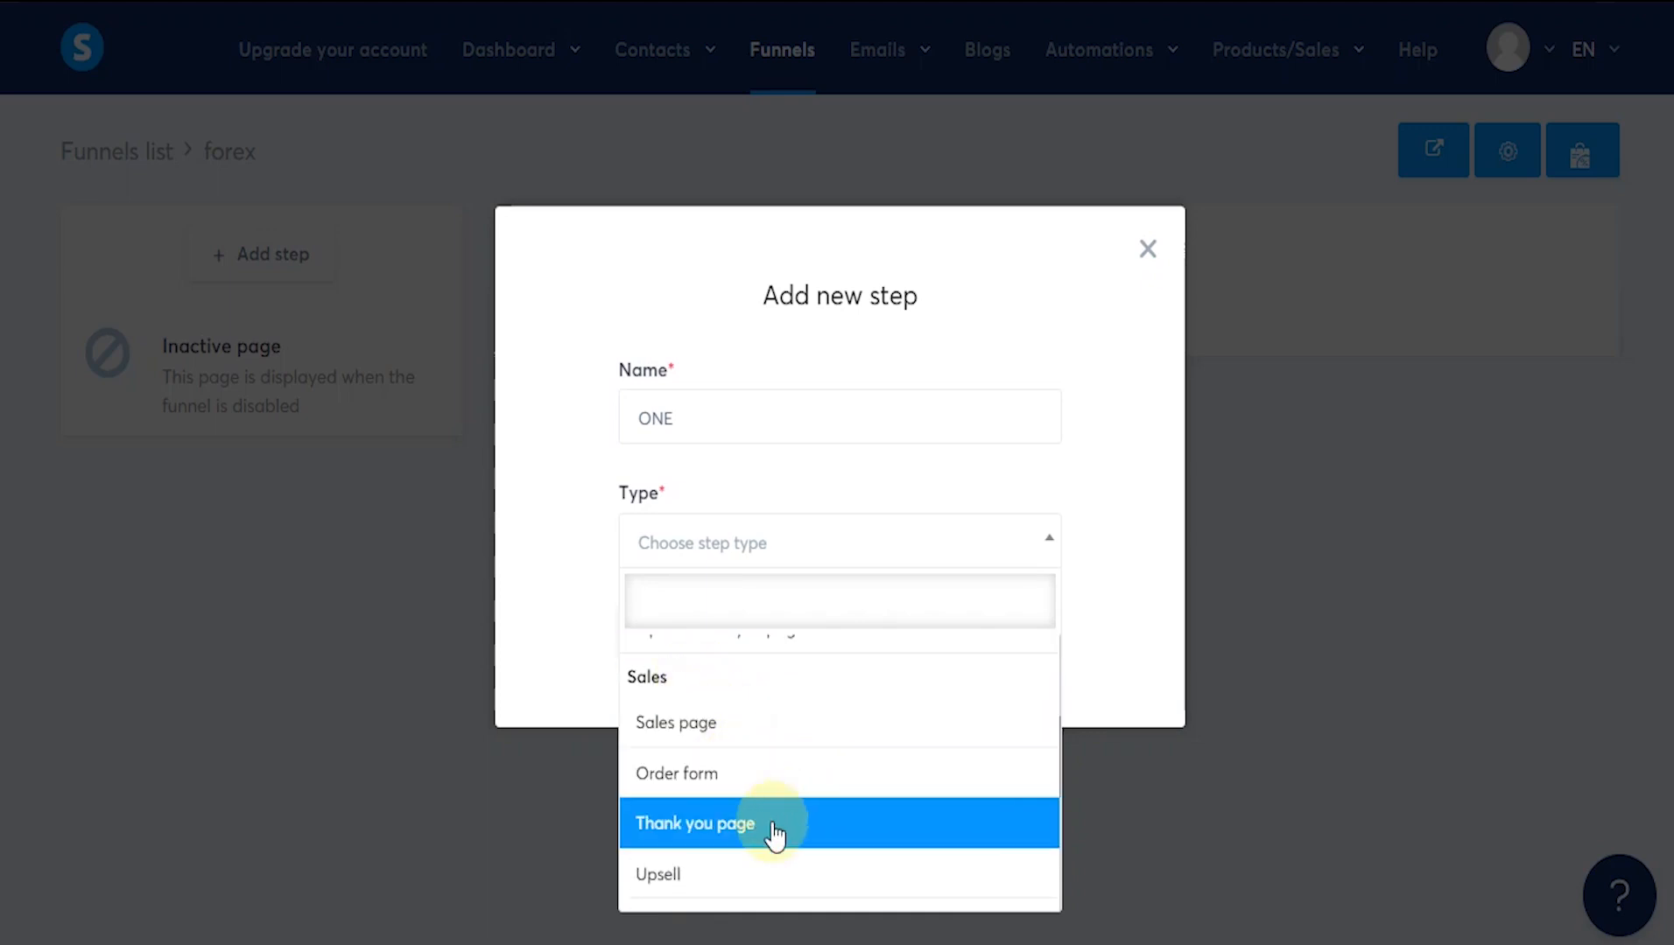
{"action": "scroll", "coordinate": [744, 858], "scroll_direction": "down", "scroll_amount": 2}
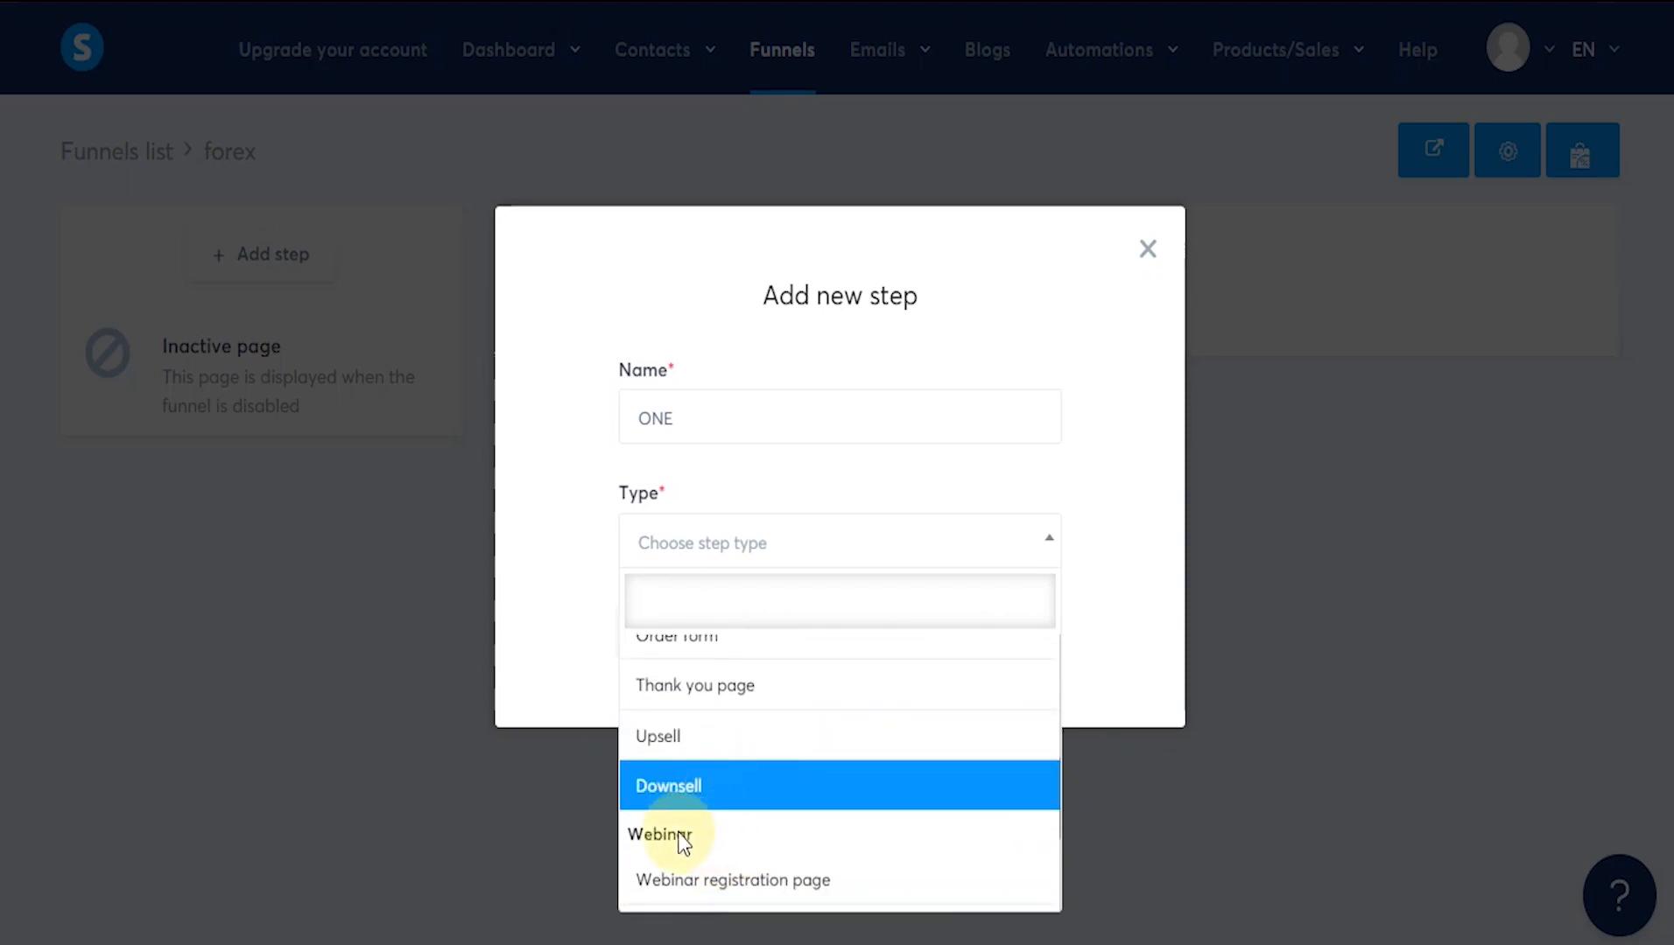
{"action": "scroll", "coordinate": [684, 842], "scroll_direction": "down", "scroll_amount": 2}
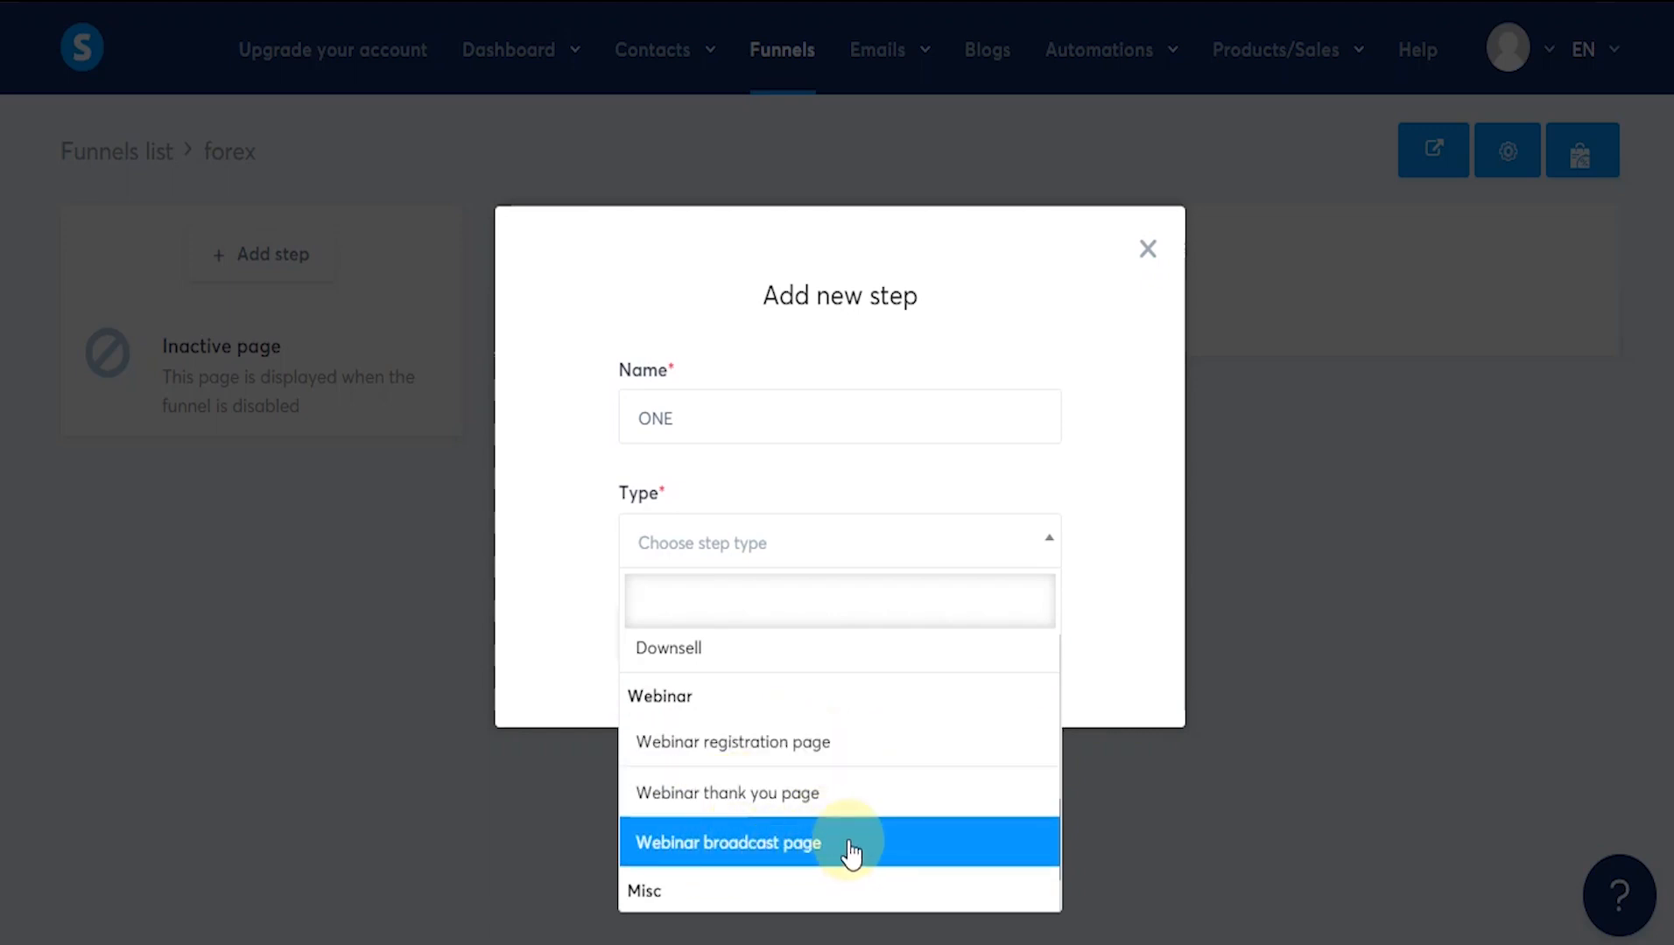
{"action": "scroll", "coordinate": [841, 844], "scroll_direction": "down", "scroll_amount": 1}
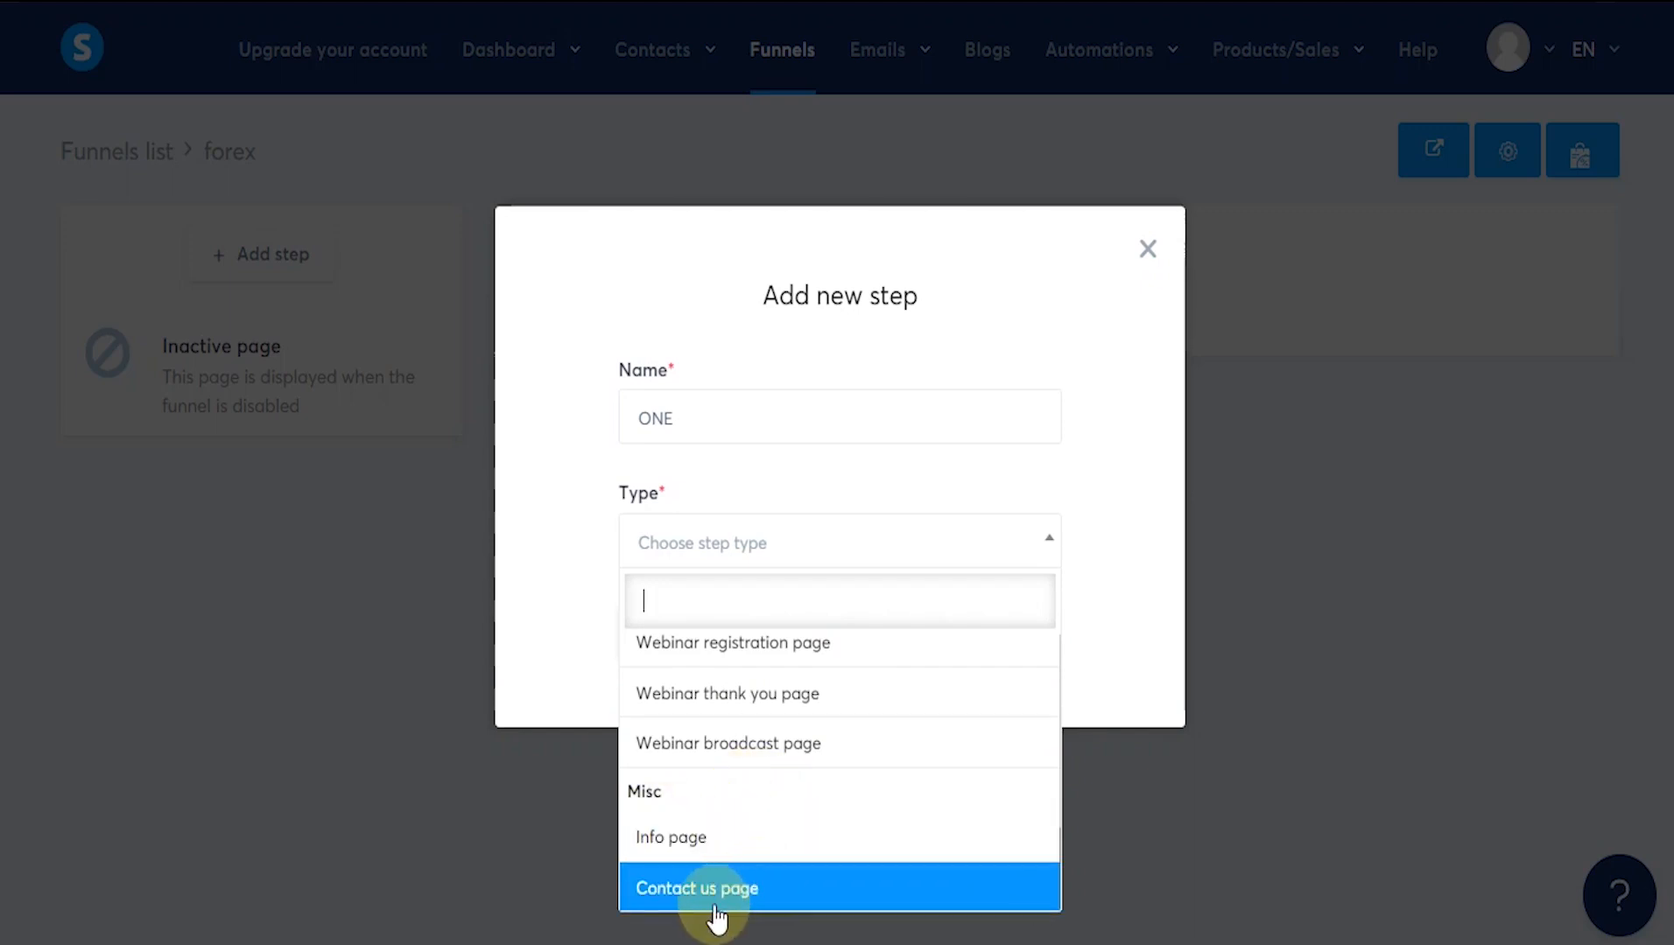
{"action": "scroll", "coordinate": [753, 892], "scroll_direction": "up", "scroll_amount": 5}
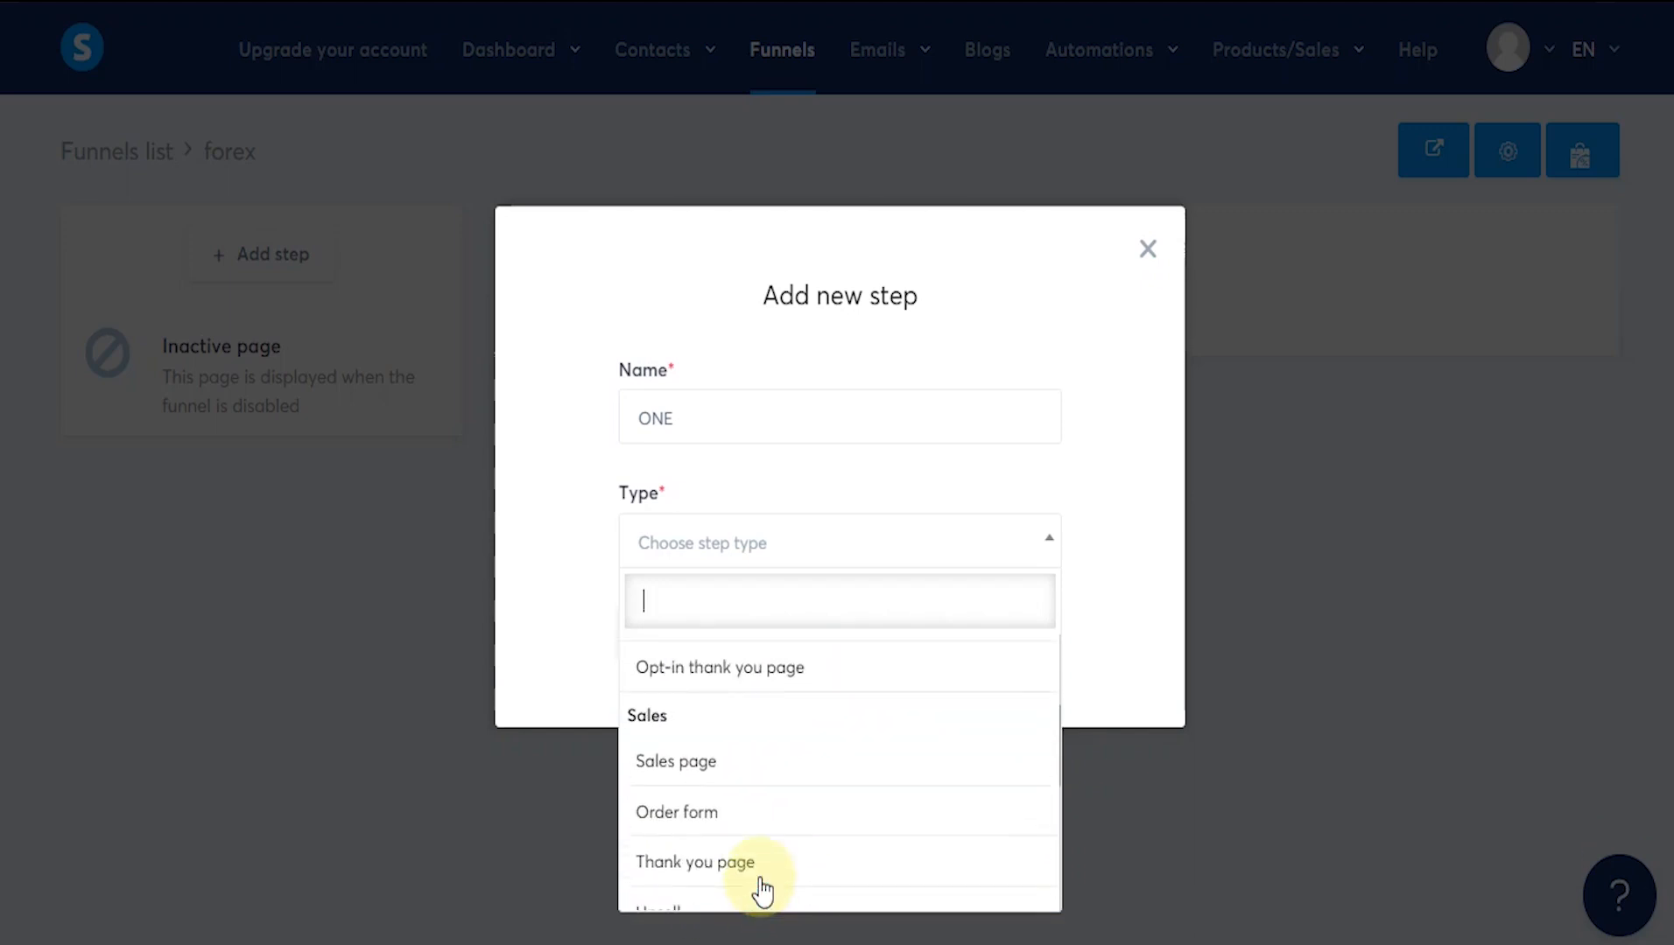
{"action": "scroll", "coordinate": [762, 889], "scroll_direction": "up", "scroll_amount": 1}
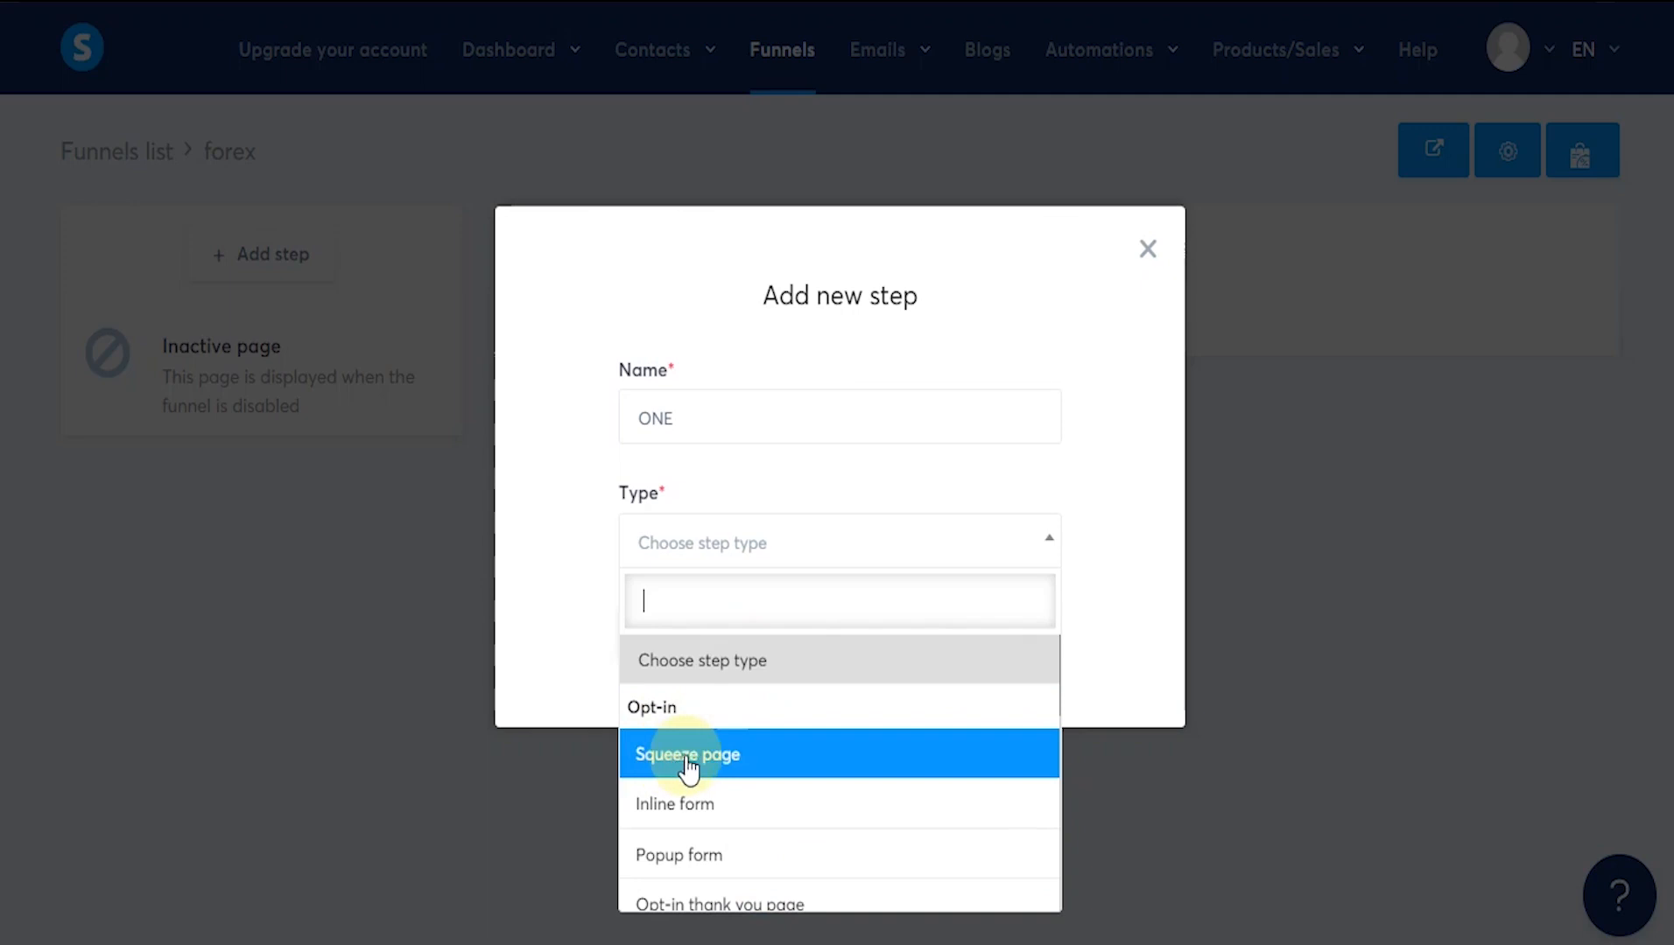
{"action": "left_click", "coordinate": [772, 765]}
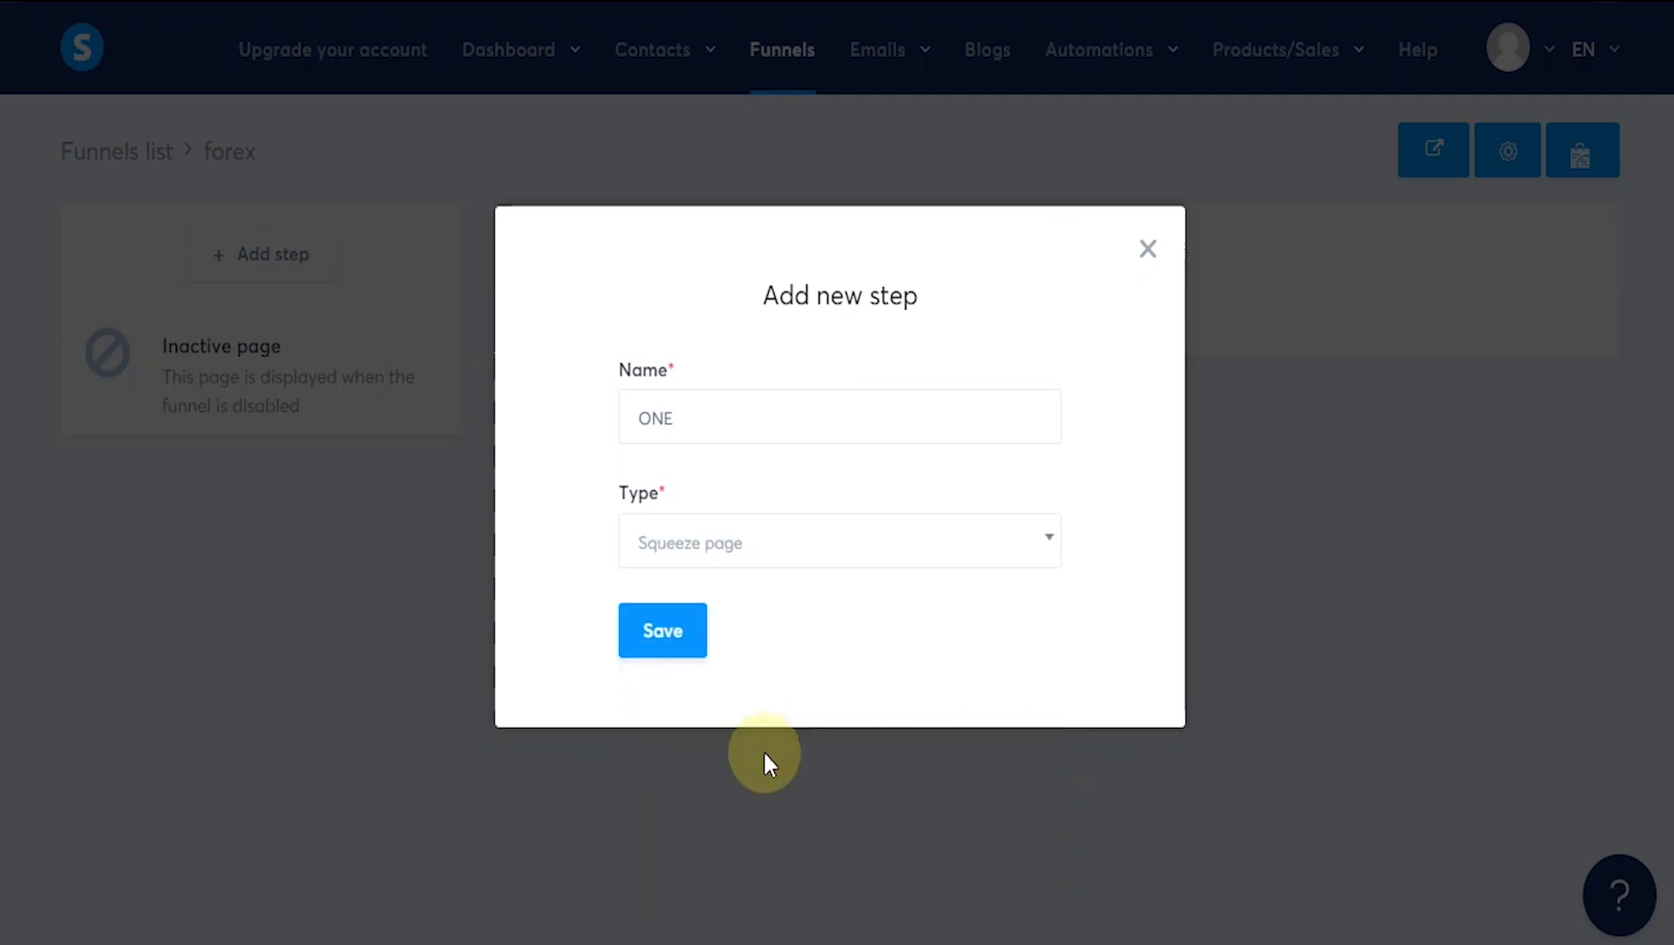
{"action": "left_click", "coordinate": [665, 634]}
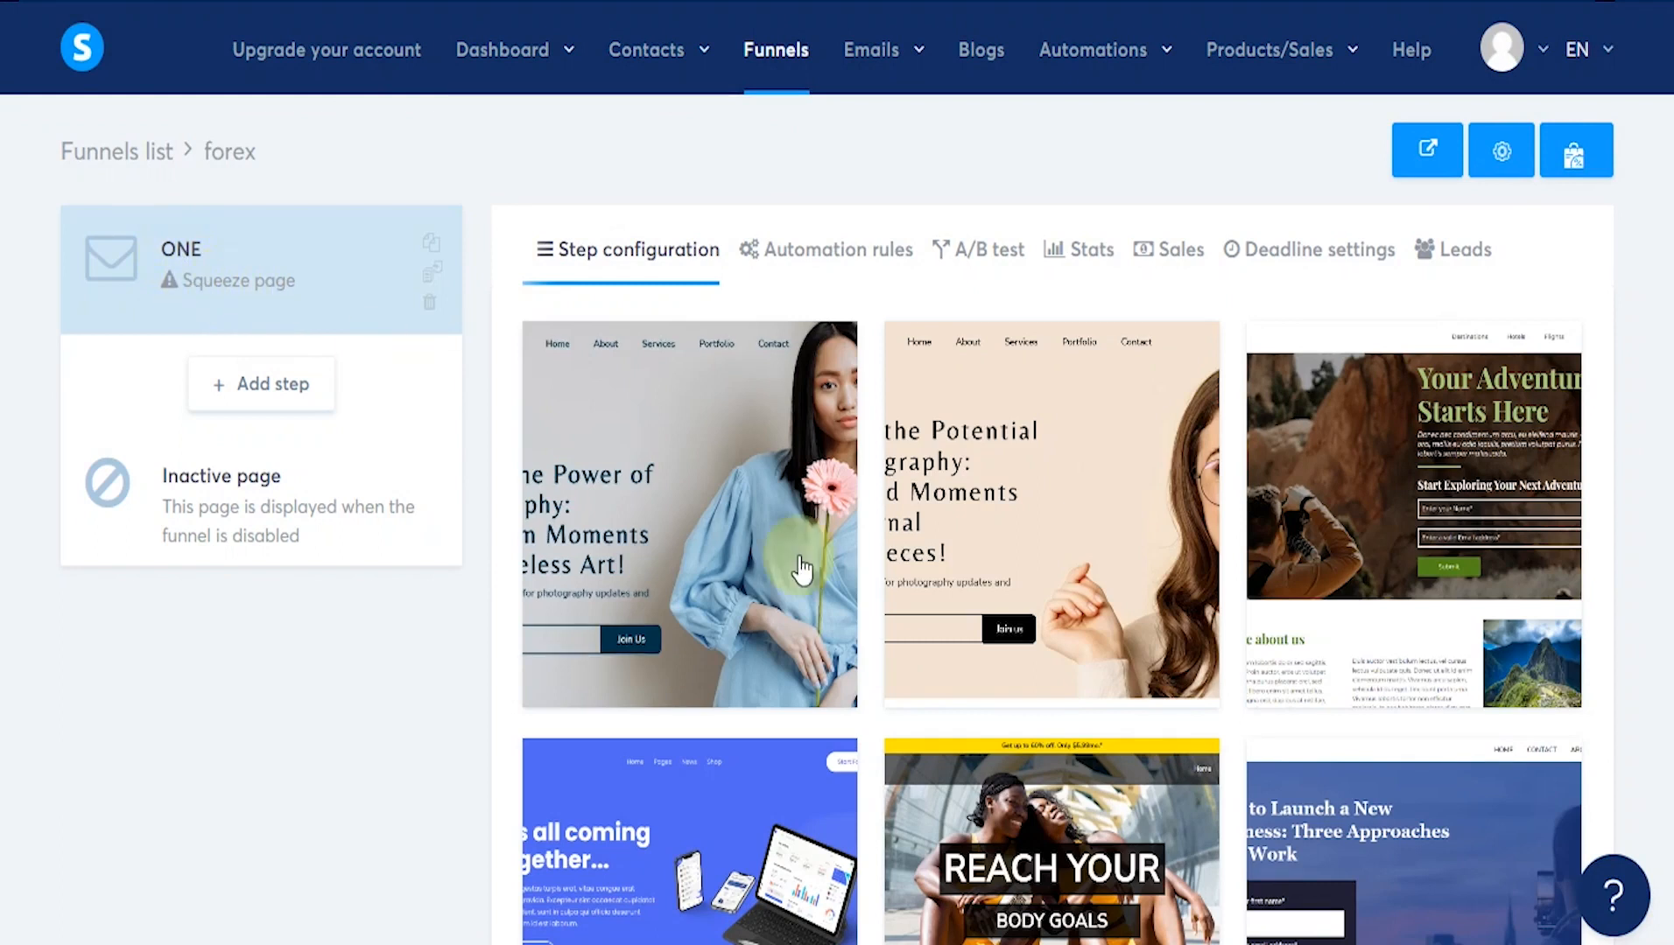
Step: Browse the squeeze page templates offered for step ONE, and return to the start of the gallery
{"action": "scroll", "coordinate": [1086, 622], "scroll_direction": "down", "scroll_amount": 2}
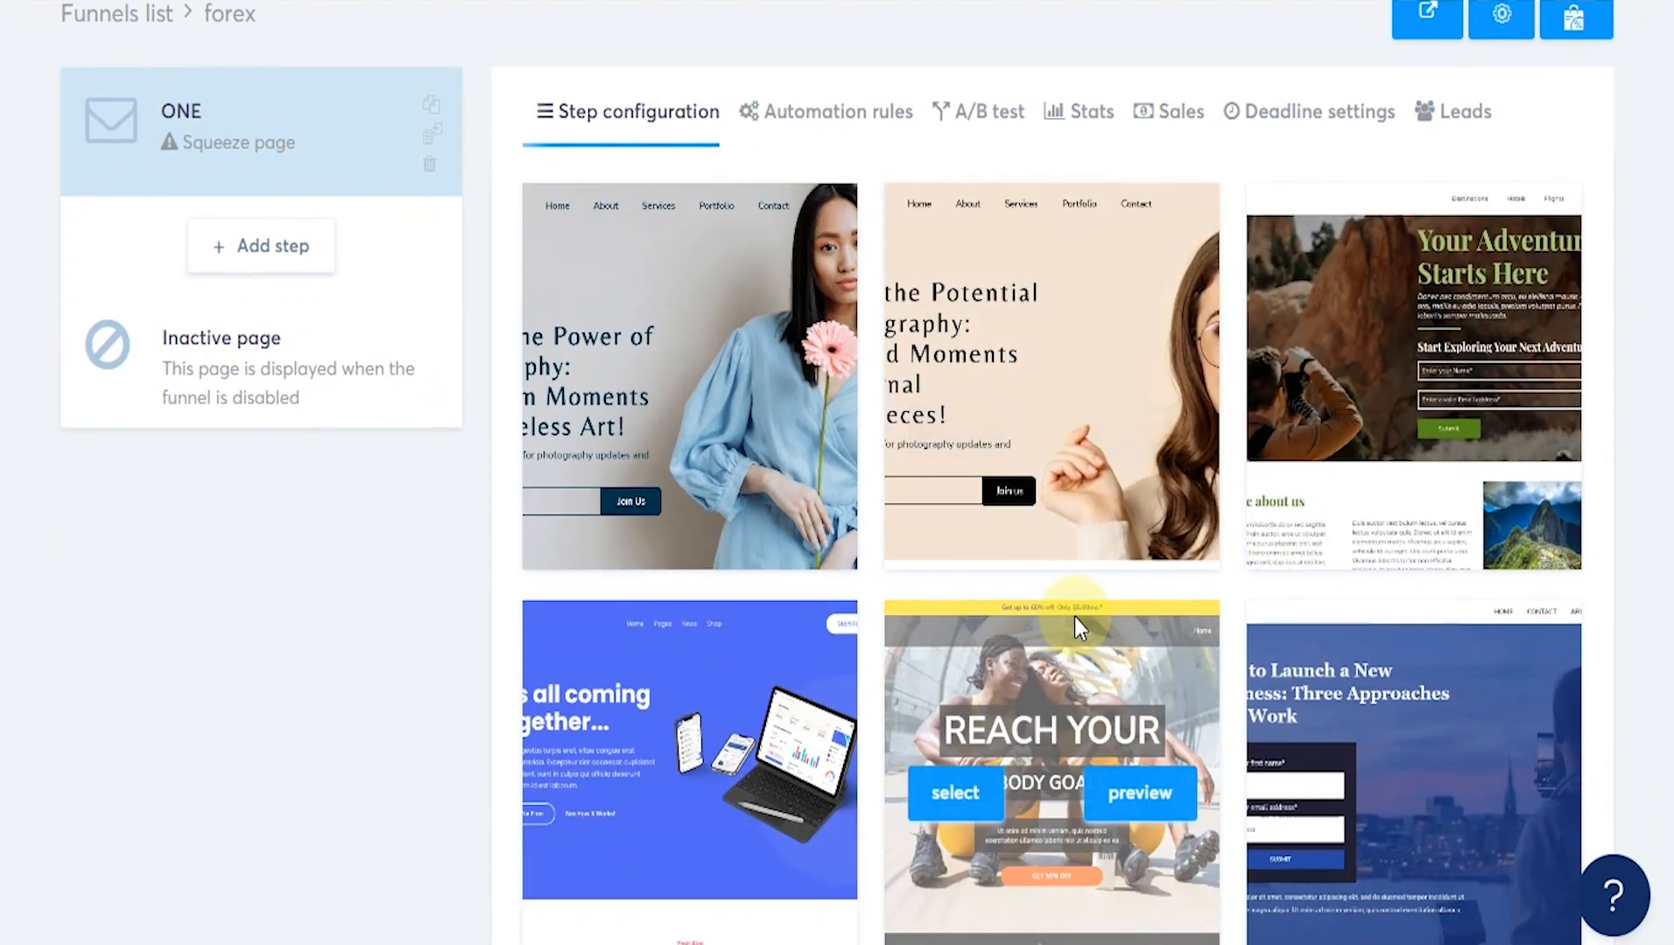
{"action": "scroll", "coordinate": [1577, 270], "scroll_direction": "down", "scroll_amount": 4}
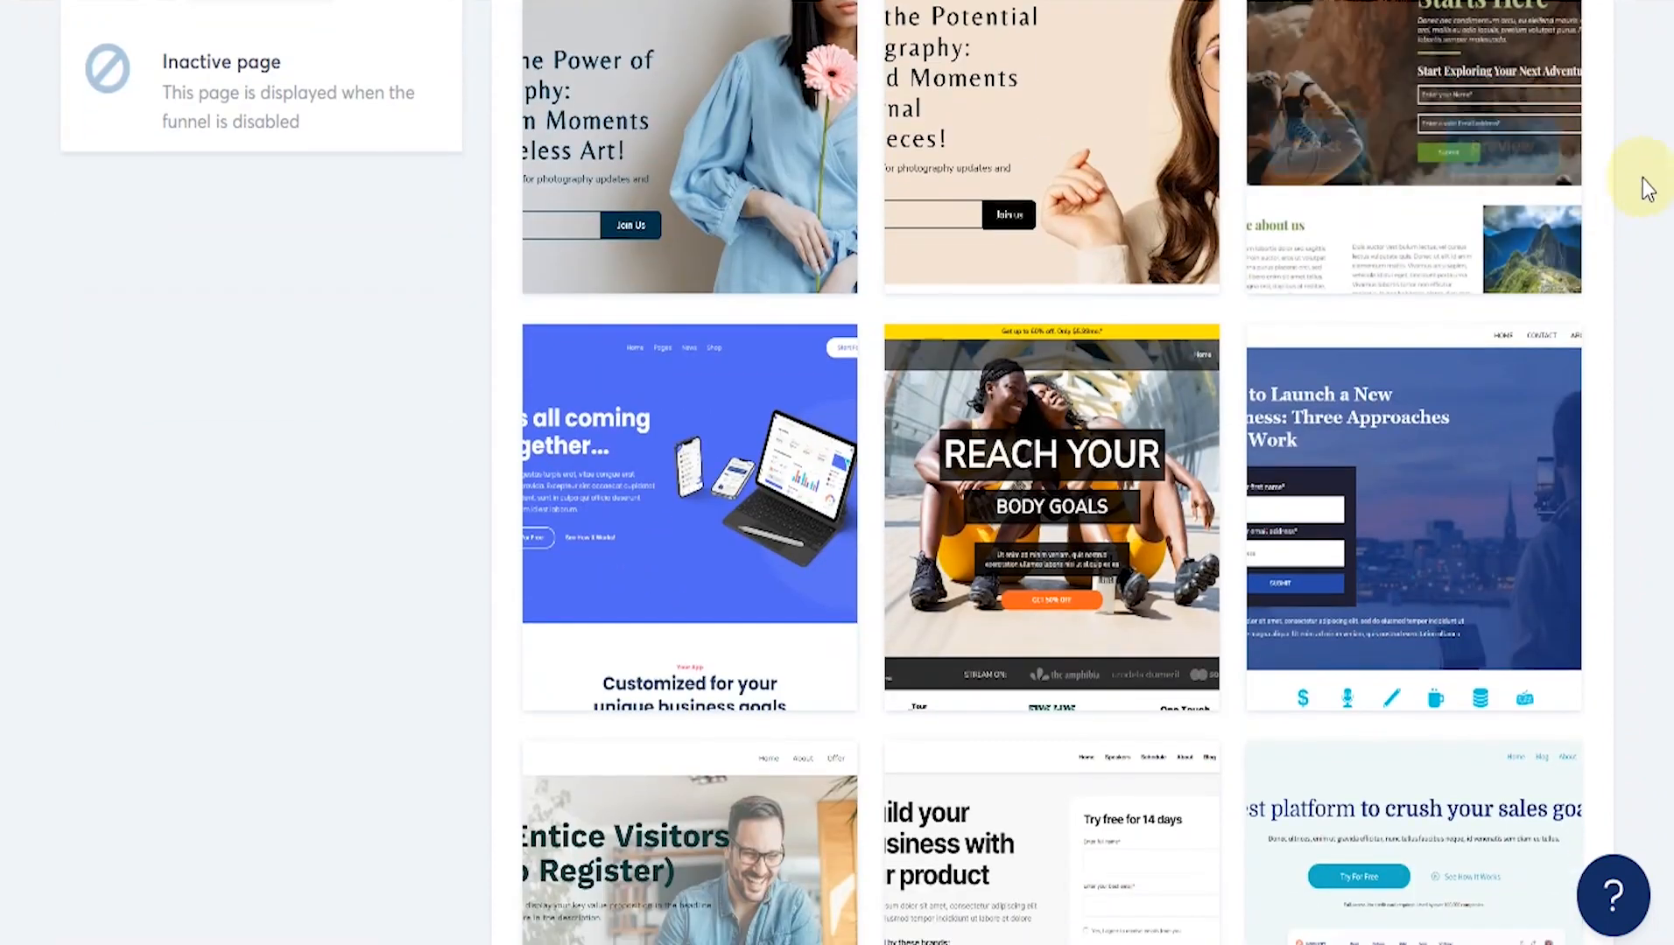
{"action": "scroll", "coordinate": [1050, 473], "scroll_direction": "down", "scroll_amount": 20}
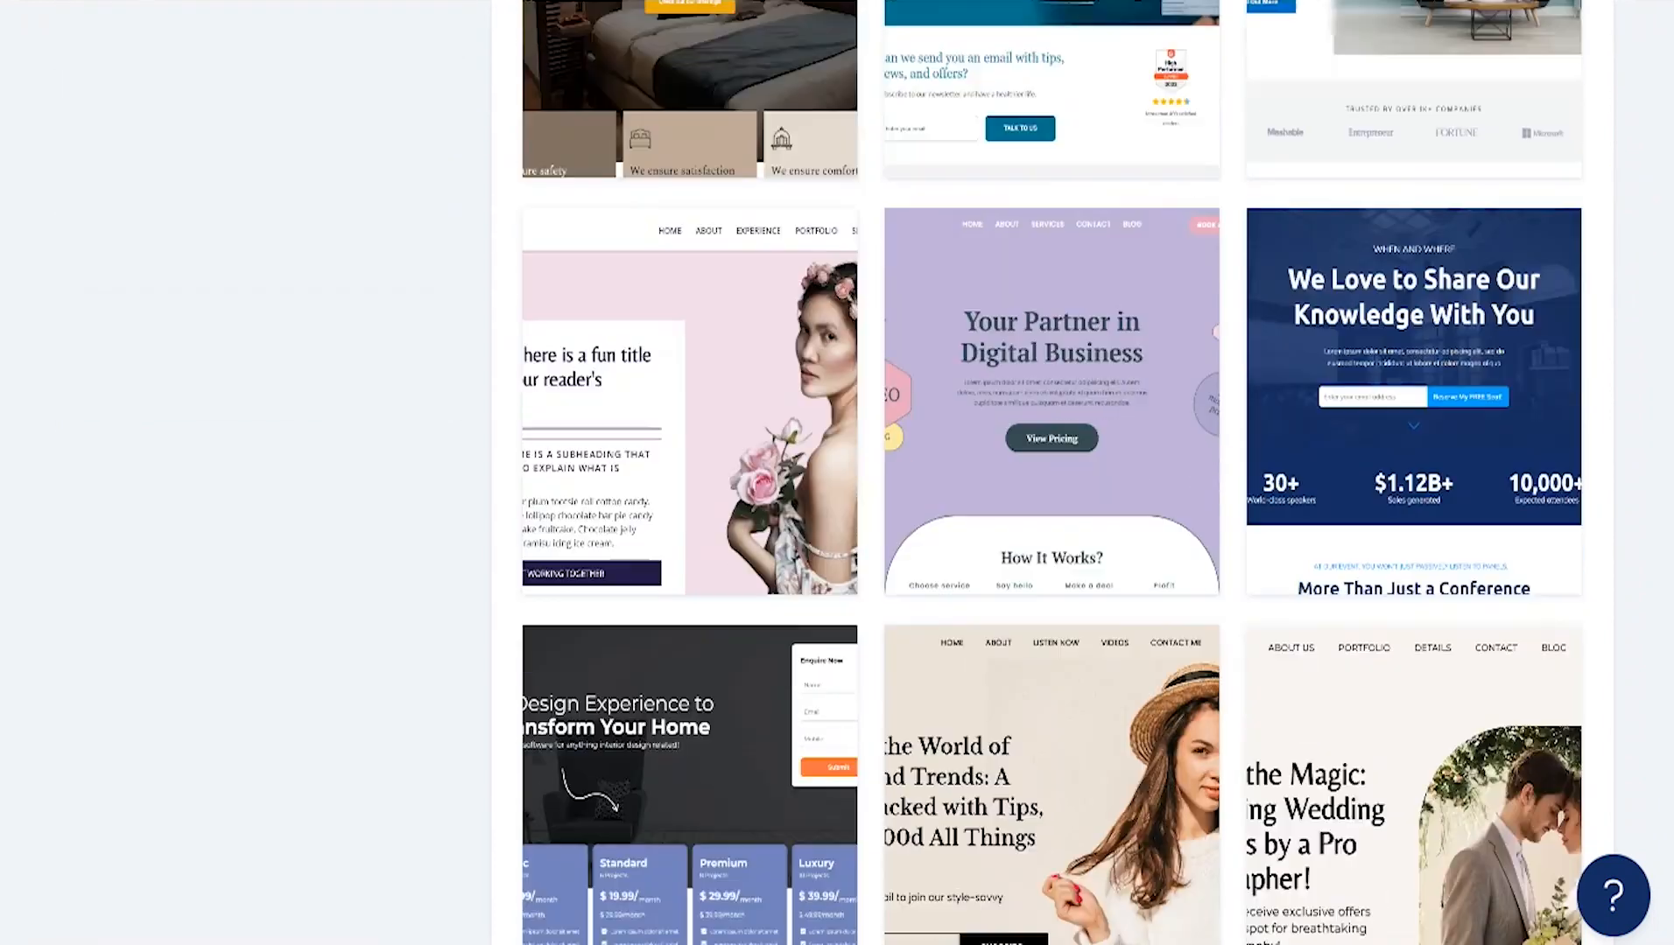
{"action": "scroll", "coordinate": [1051, 473], "scroll_direction": "down", "scroll_amount": 20}
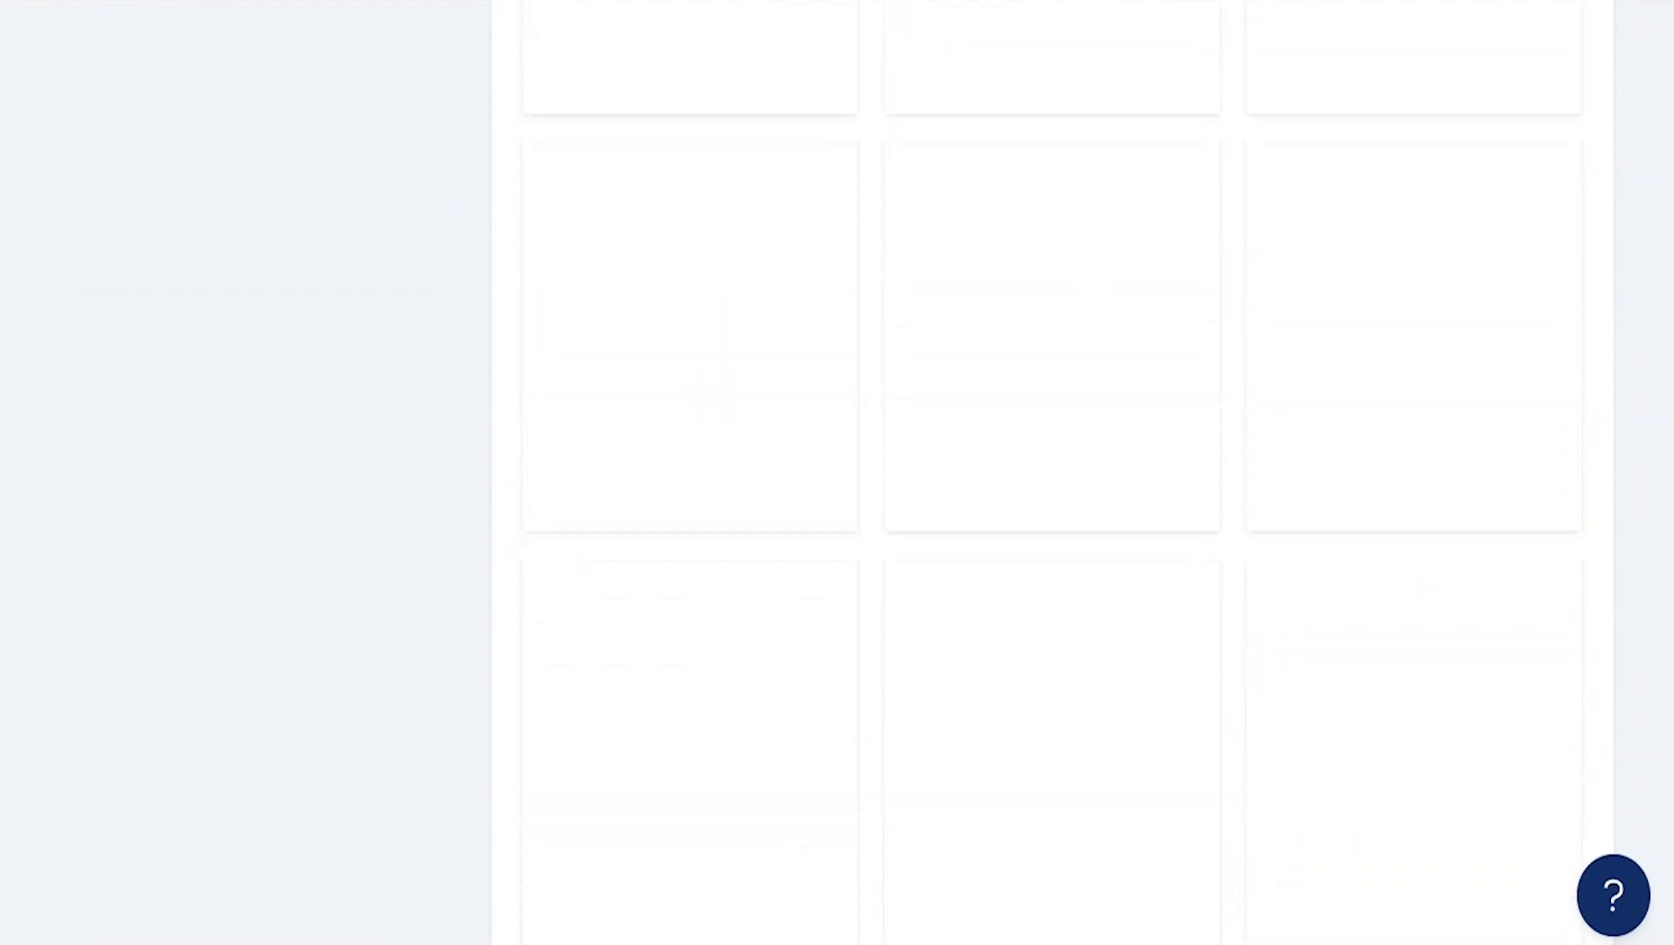
{"action": "scroll", "coordinate": [1050, 473], "scroll_direction": "down", "scroll_amount": 10}
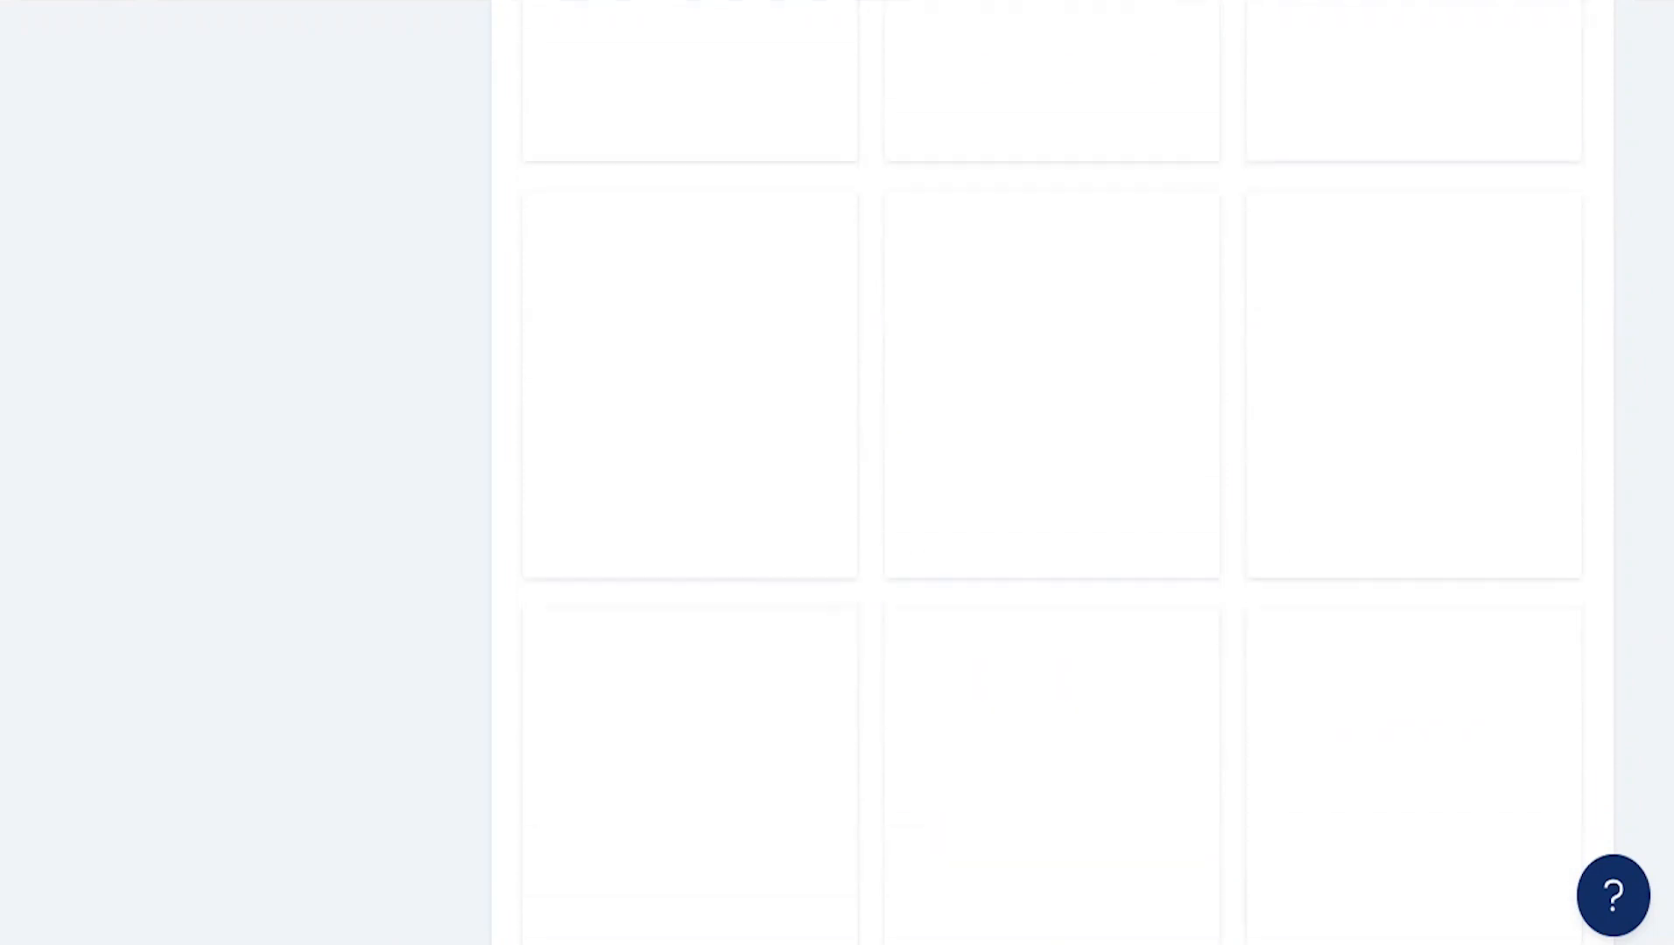
{"action": "scroll", "coordinate": [1050, 473], "scroll_direction": "down", "scroll_amount": 20}
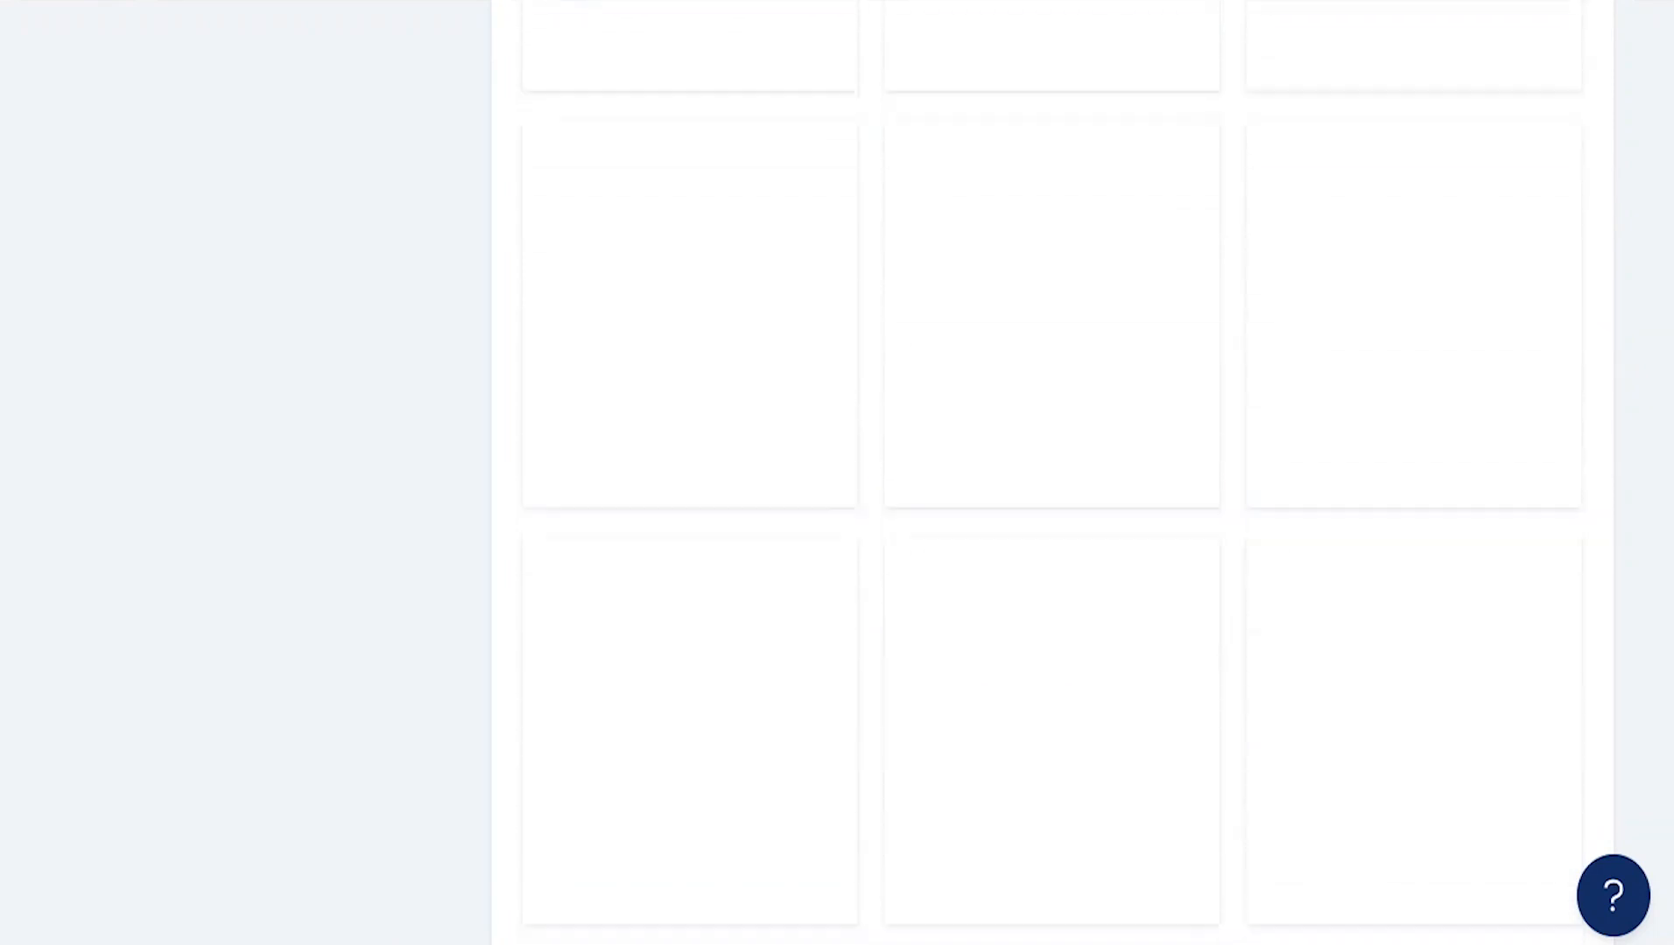
{"action": "scroll", "coordinate": [1051, 473], "scroll_direction": "up", "scroll_amount": 20}
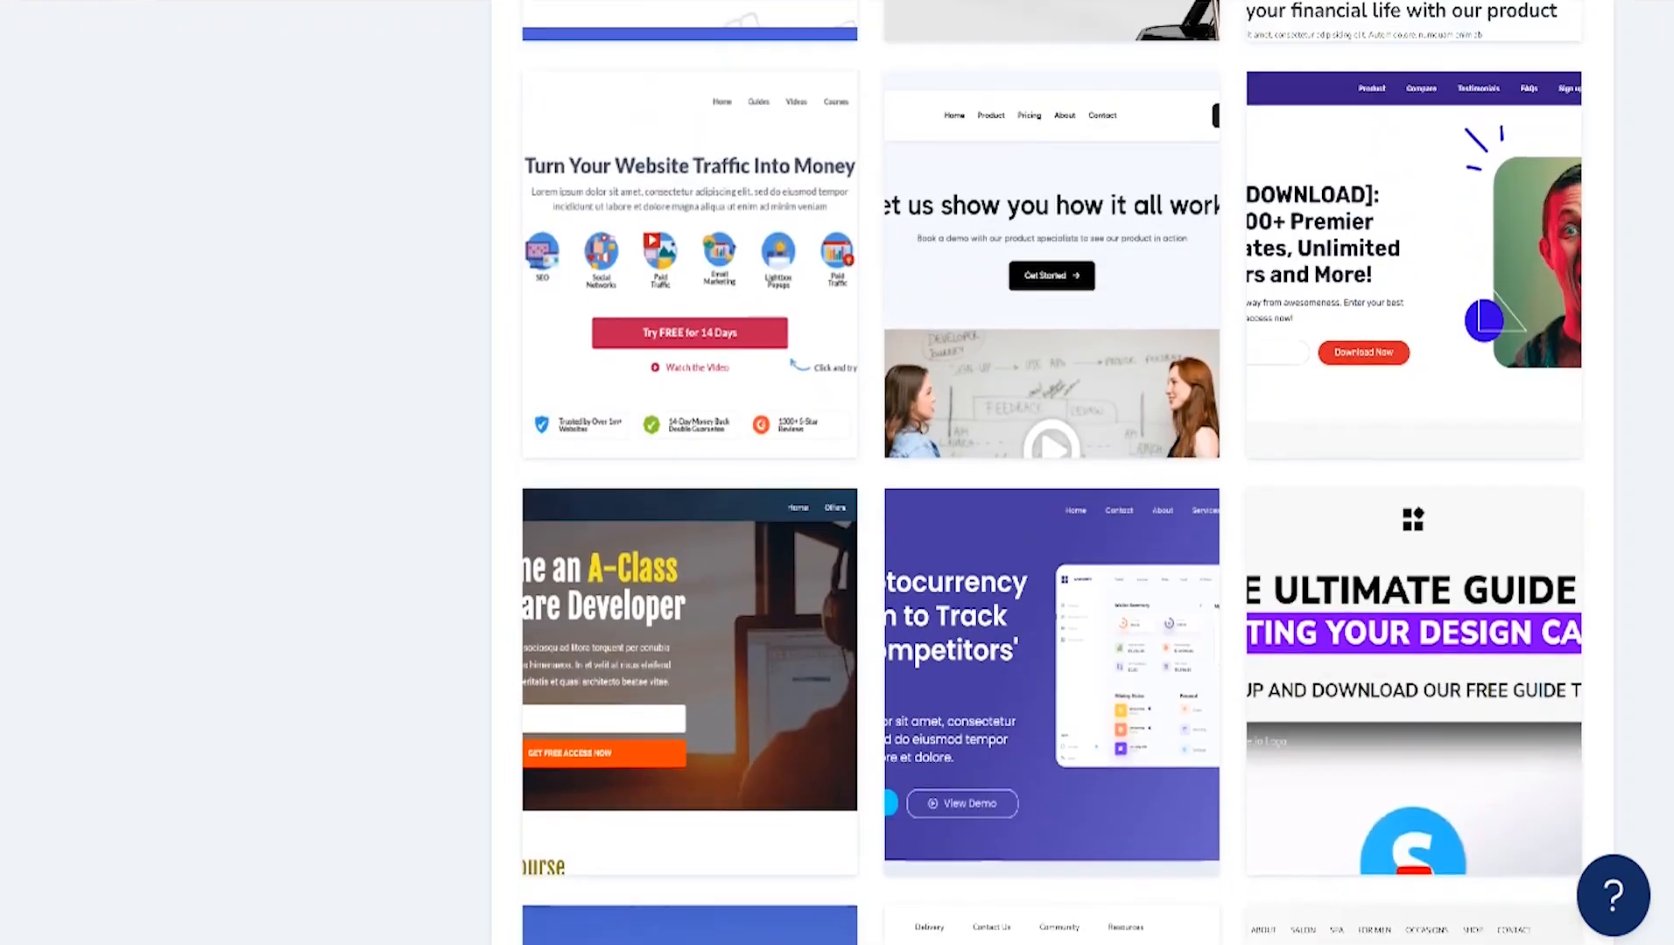
{"action": "scroll", "coordinate": [1050, 473], "scroll_direction": "up", "scroll_amount": 9}
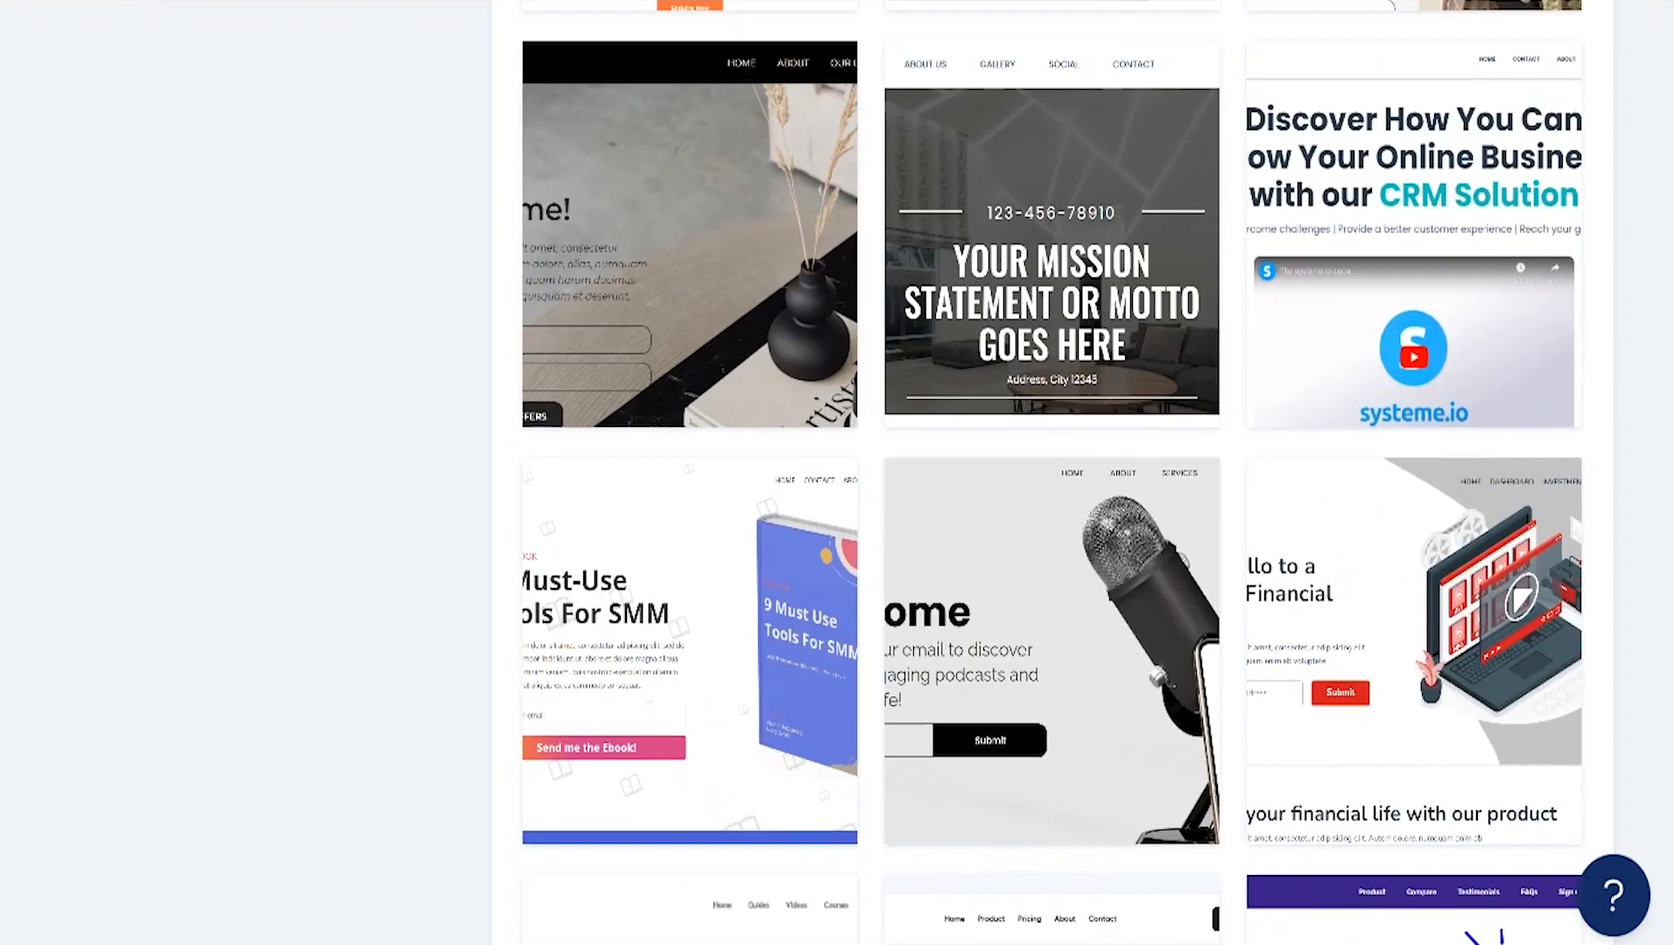
{"action": "scroll", "coordinate": [1051, 472], "scroll_direction": "up", "scroll_amount": 19}
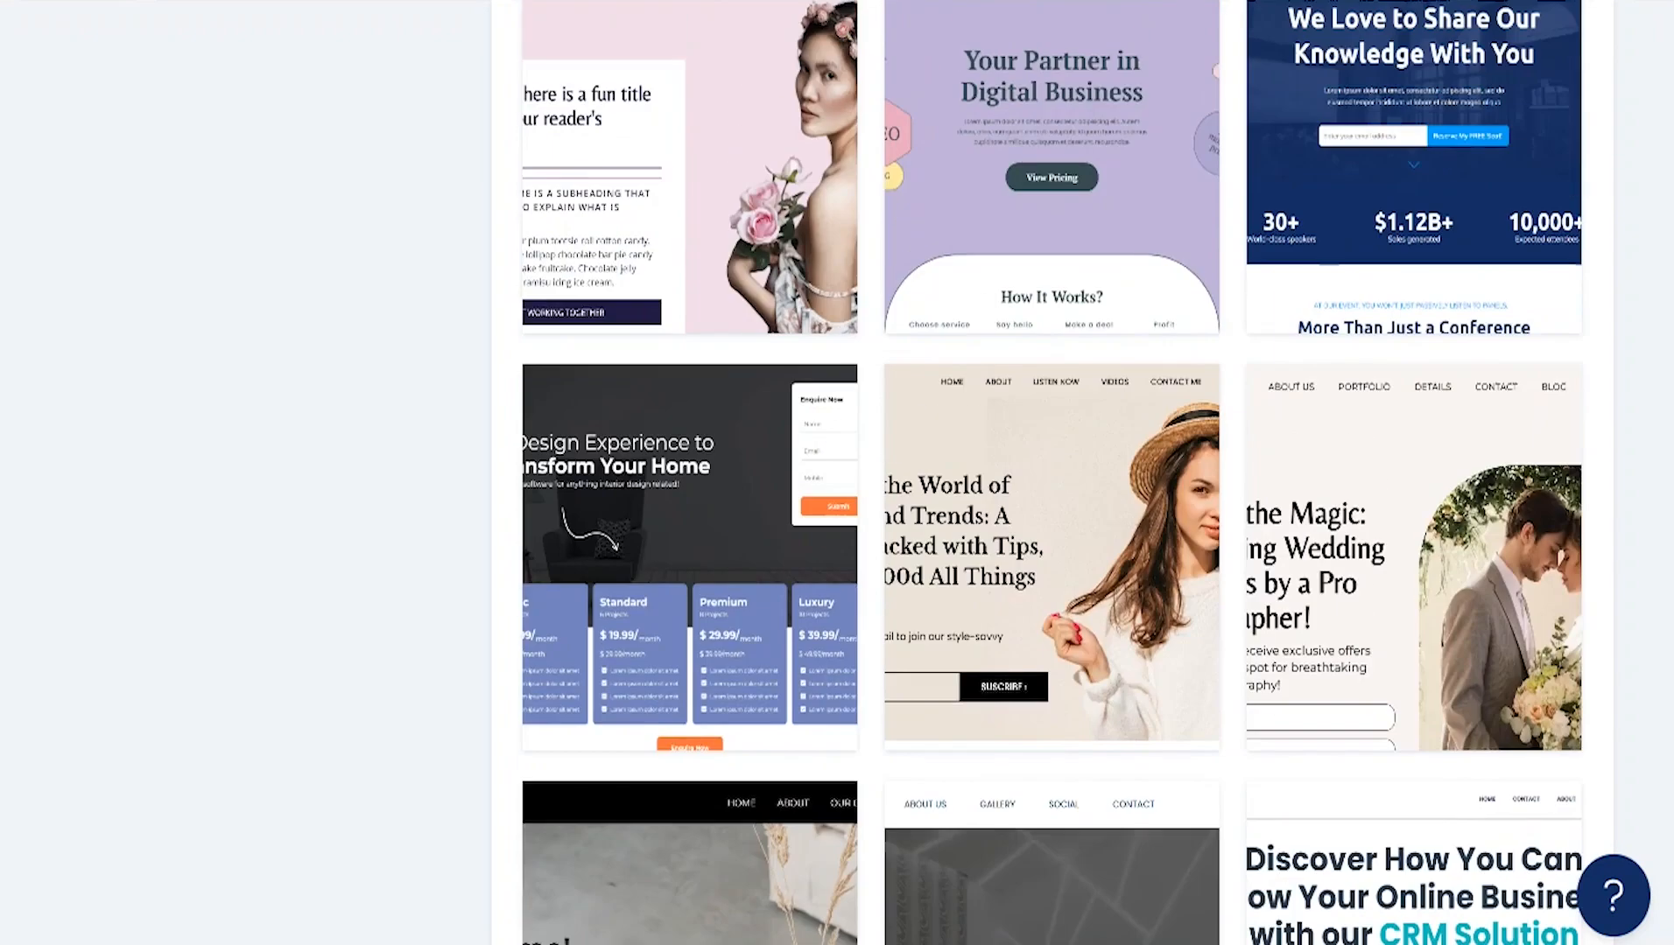
{"action": "scroll", "coordinate": [1051, 473], "scroll_direction": "up", "scroll_amount": 12}
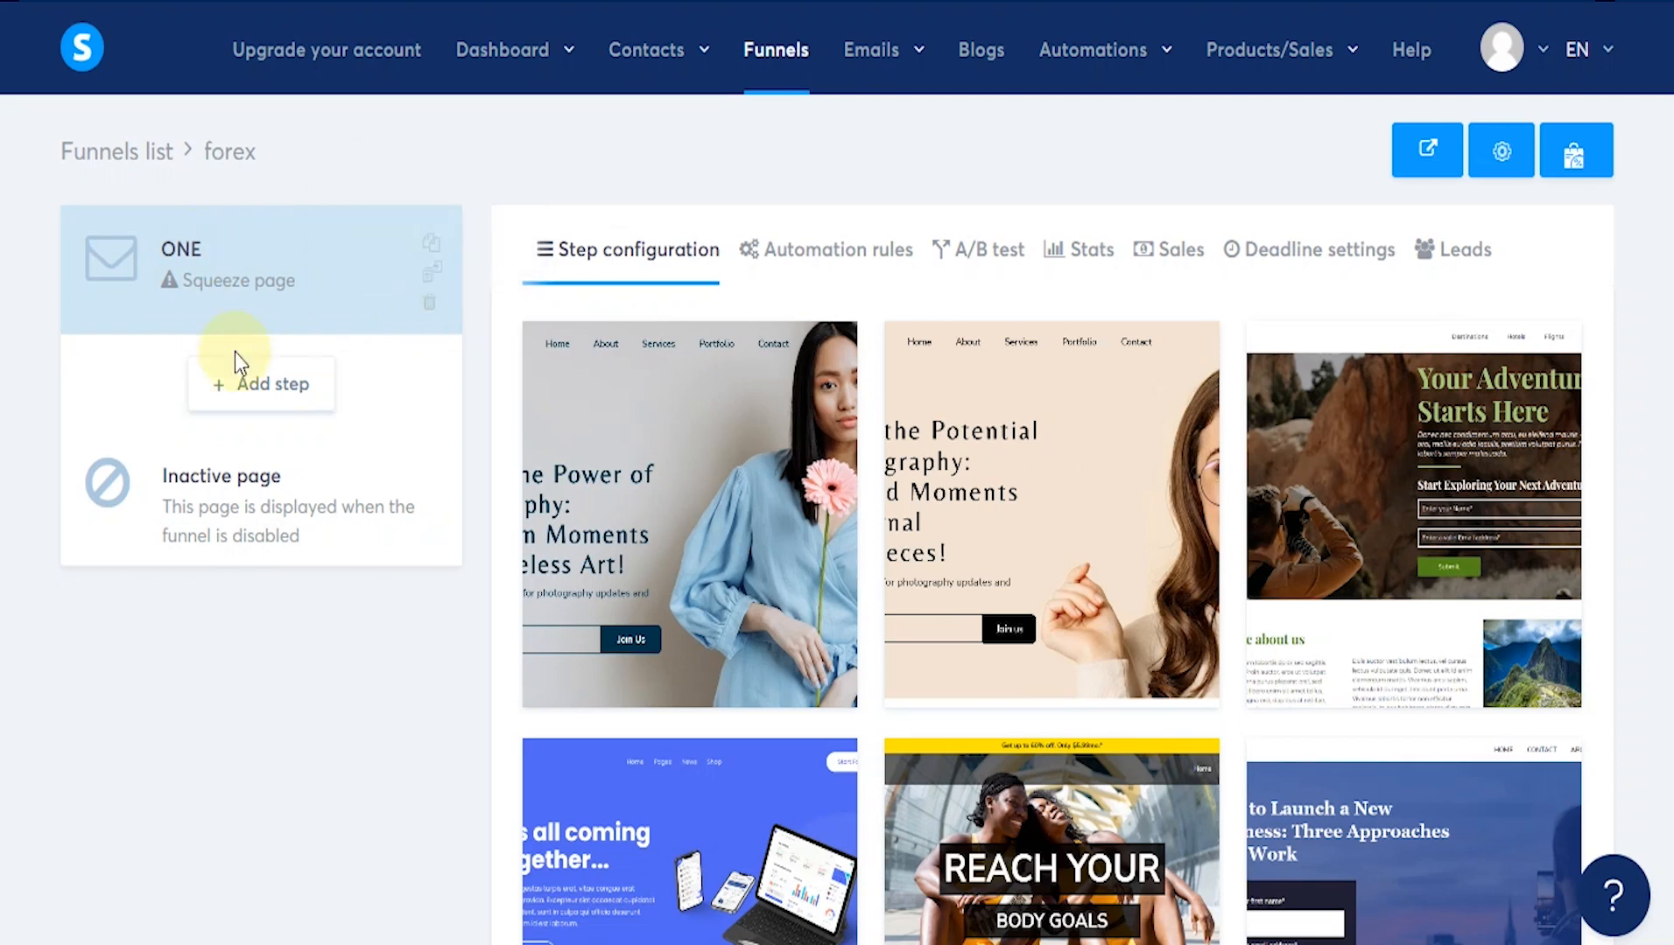
Step: Add a second funnel step named TWO with the type Sales page and save it
{"action": "left_click", "coordinate": [261, 385]}
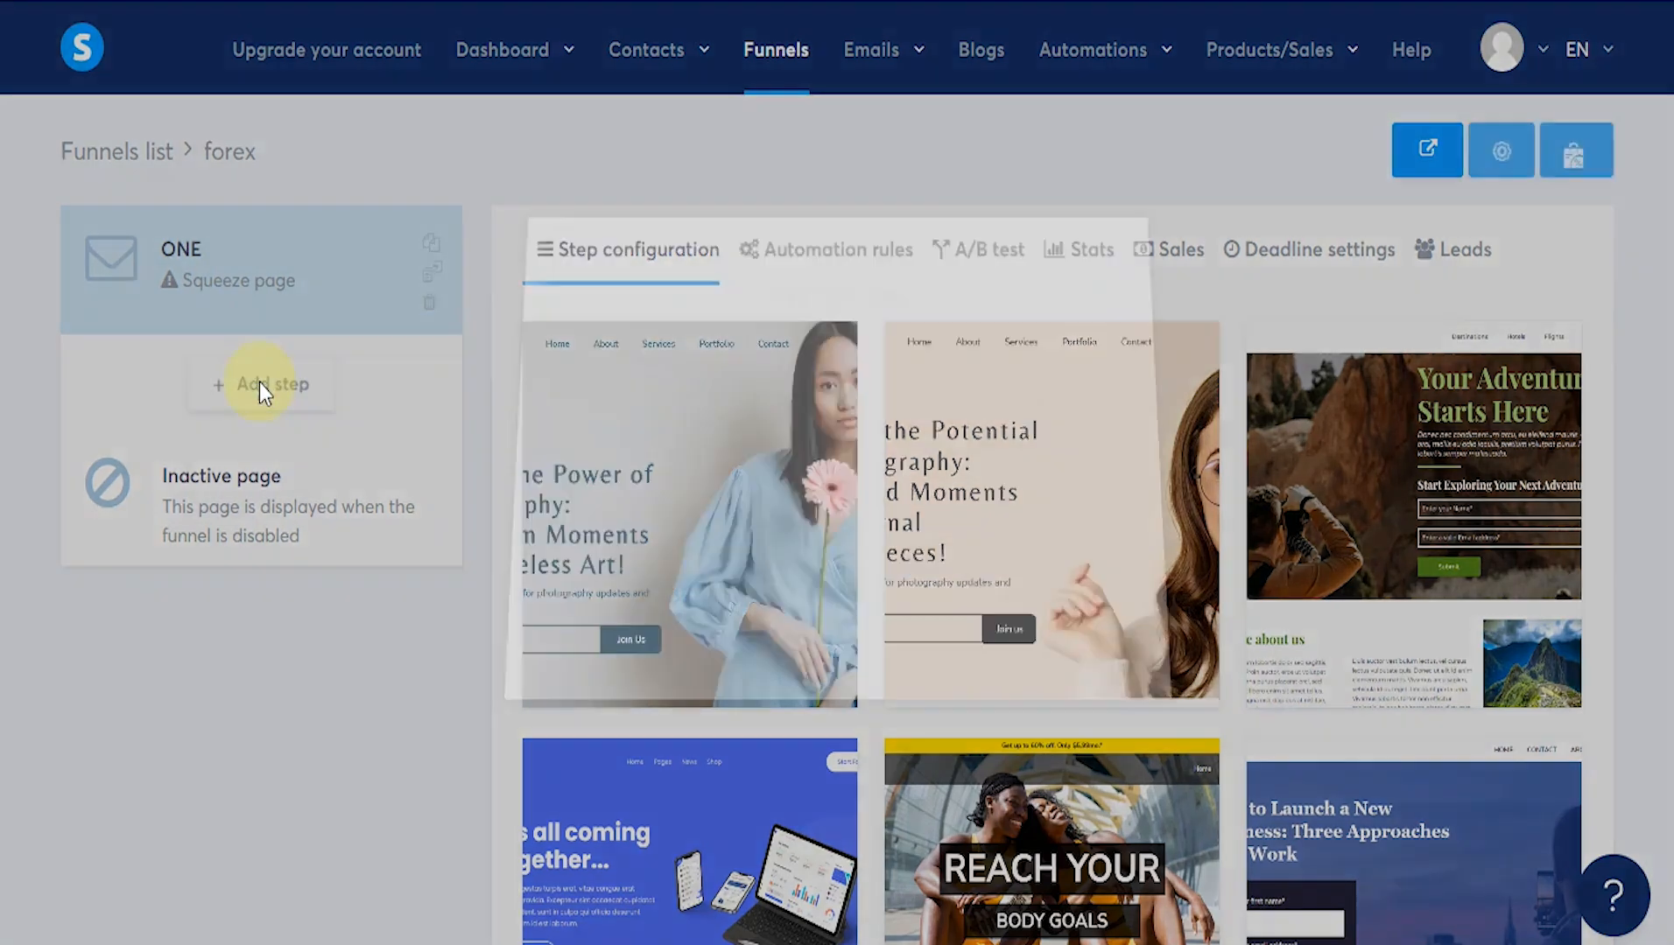
{"action": "left_click", "coordinate": [689, 413]}
{"action": "type", "text": "TWO"}
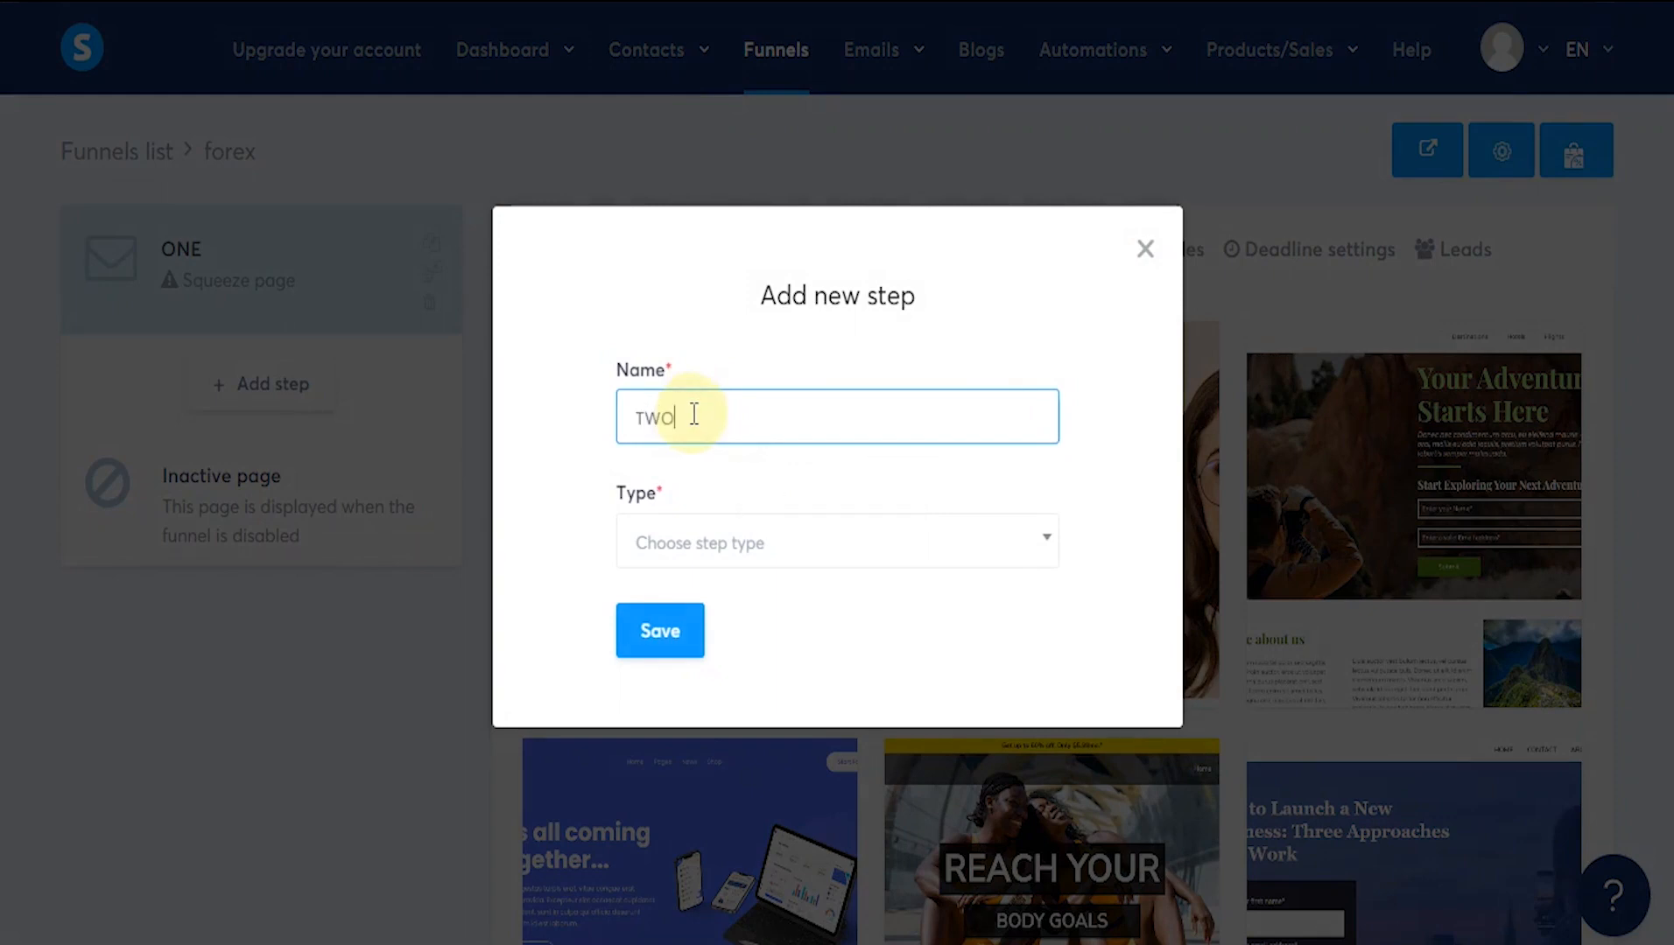
{"action": "left_click", "coordinate": [1047, 550]}
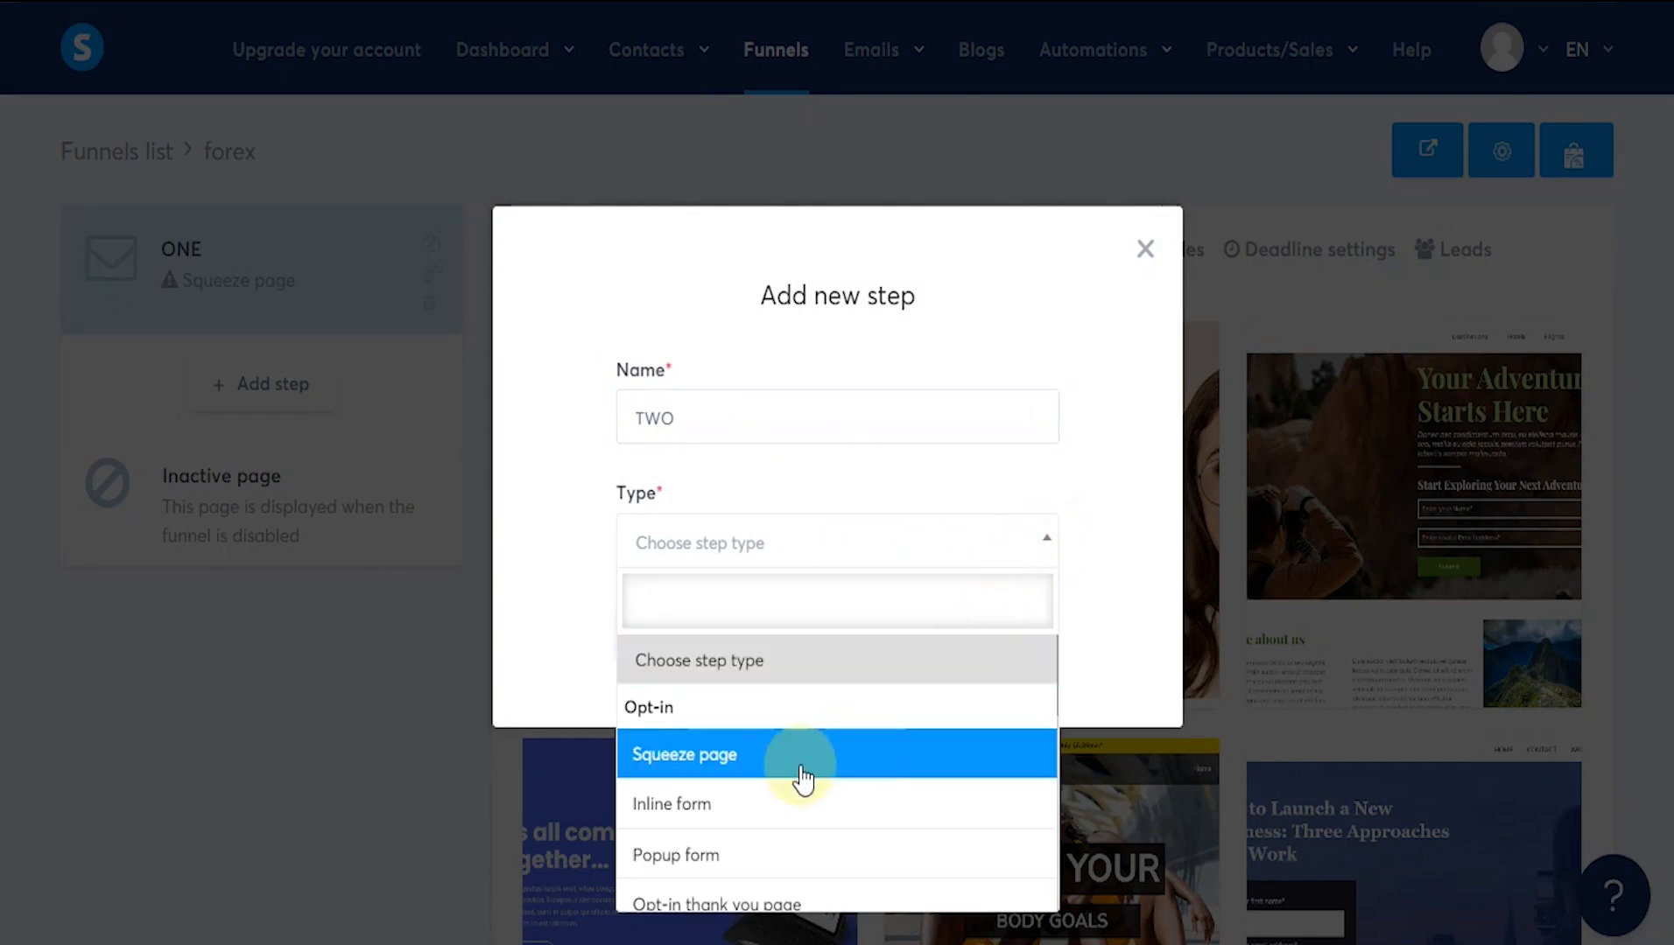
{"action": "scroll", "coordinate": [746, 769], "scroll_direction": "down", "scroll_amount": 2}
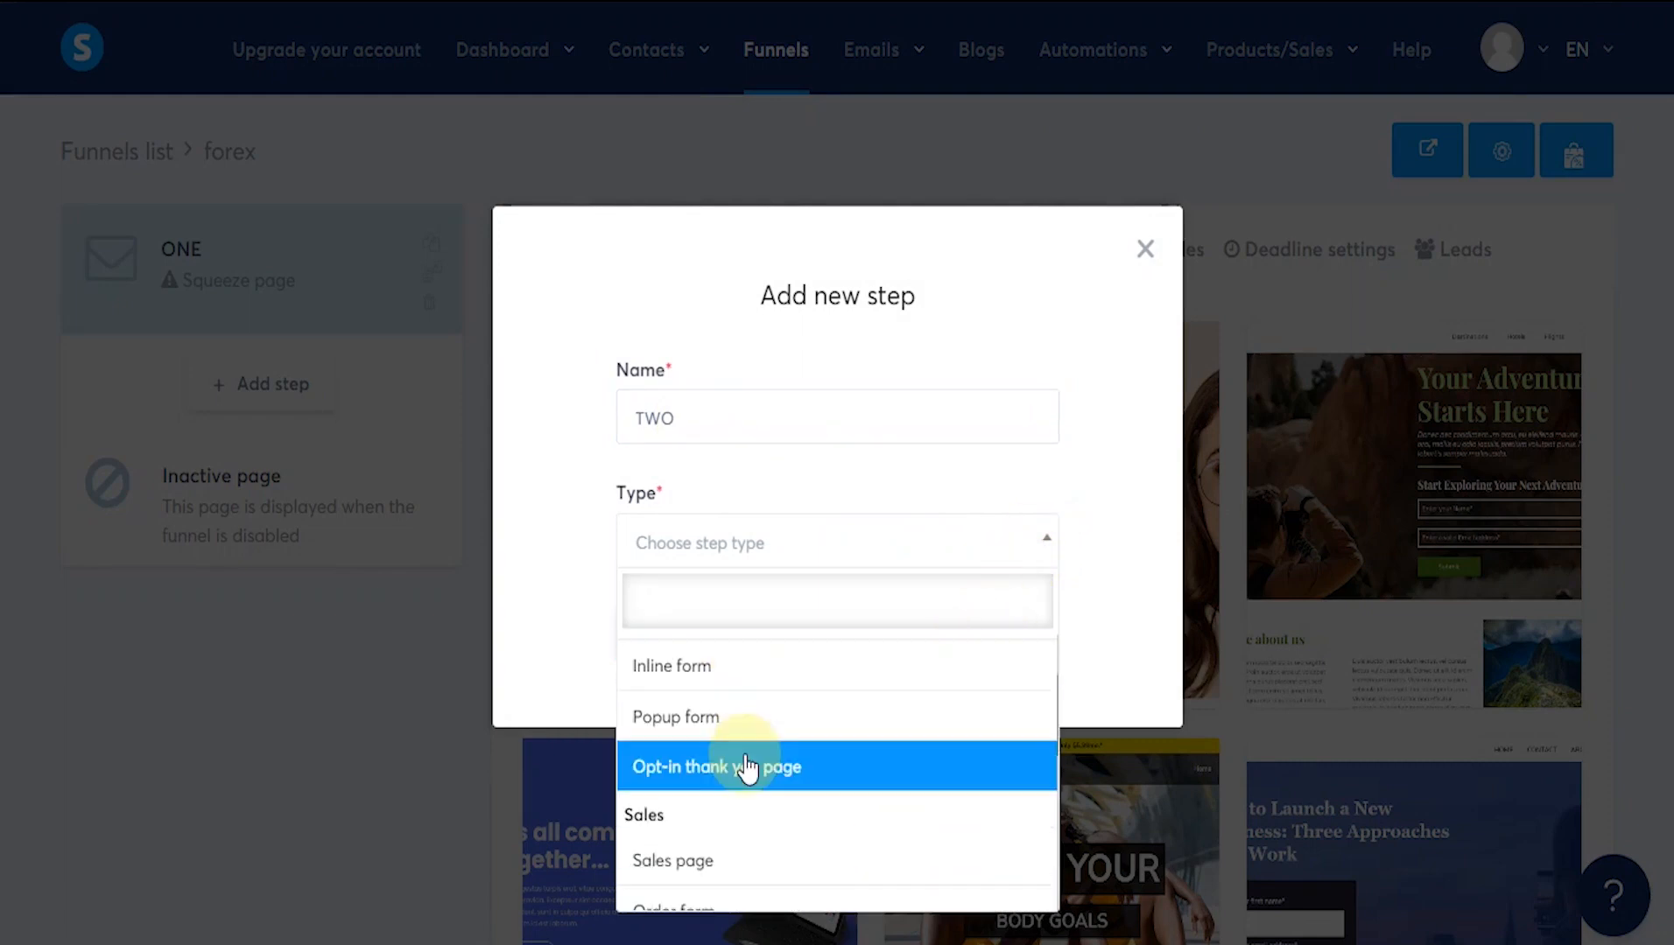
{"action": "scroll", "coordinate": [746, 762], "scroll_direction": "down", "scroll_amount": 2}
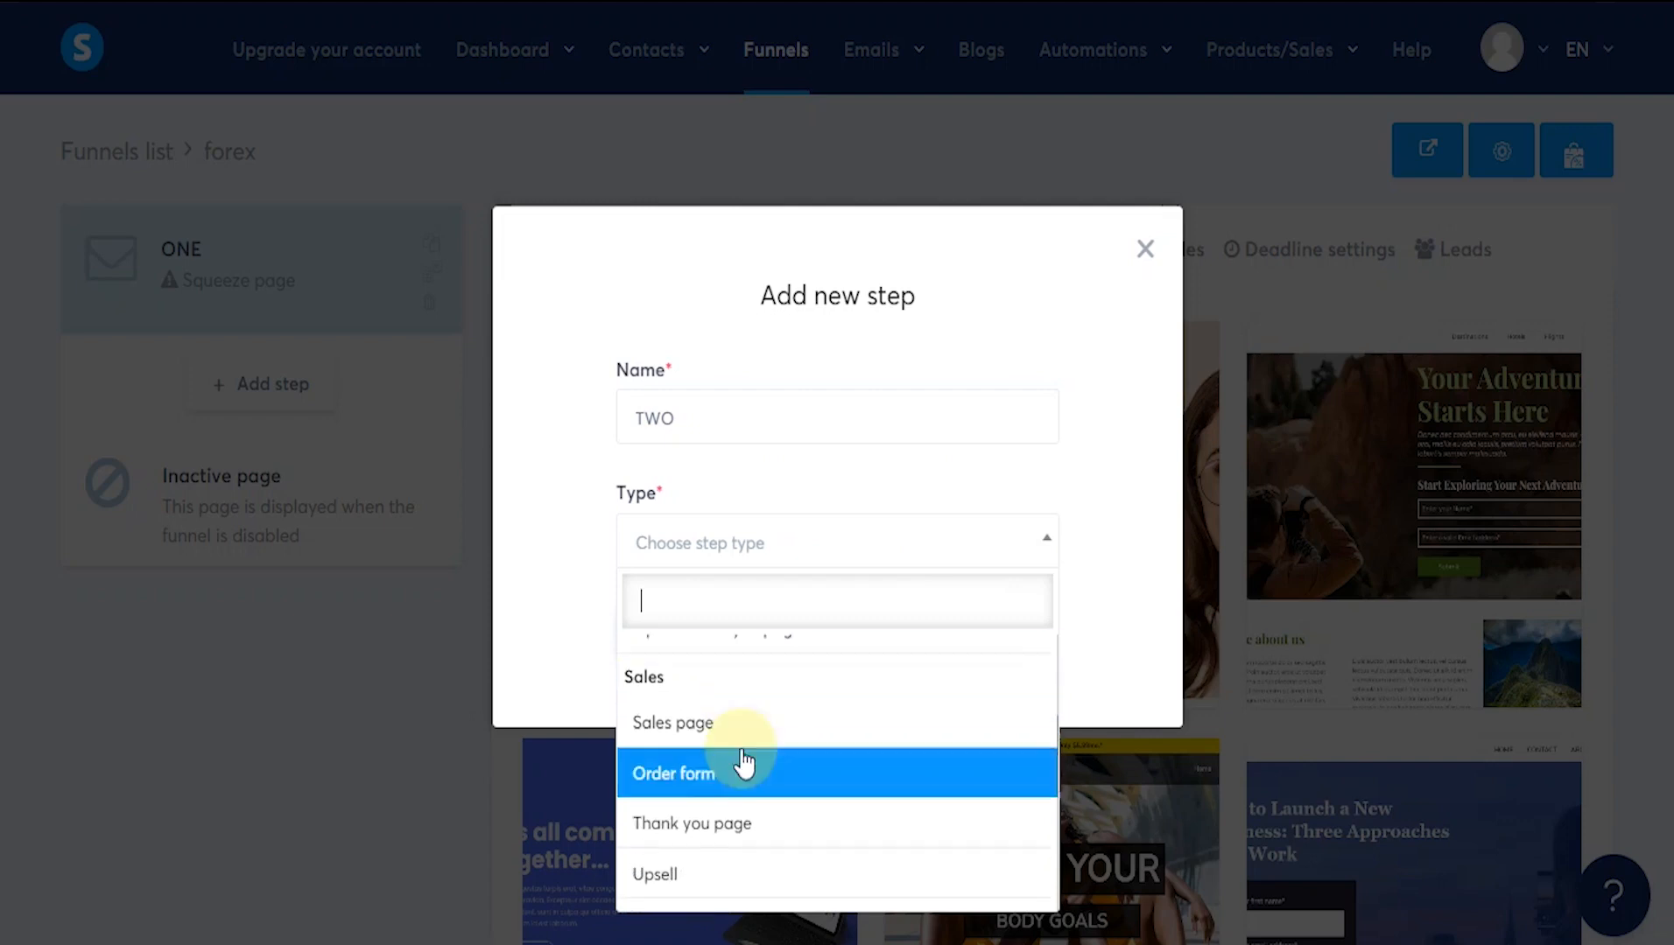
{"action": "left_click", "coordinate": [698, 729]}
{"action": "left_click", "coordinate": [678, 647]}
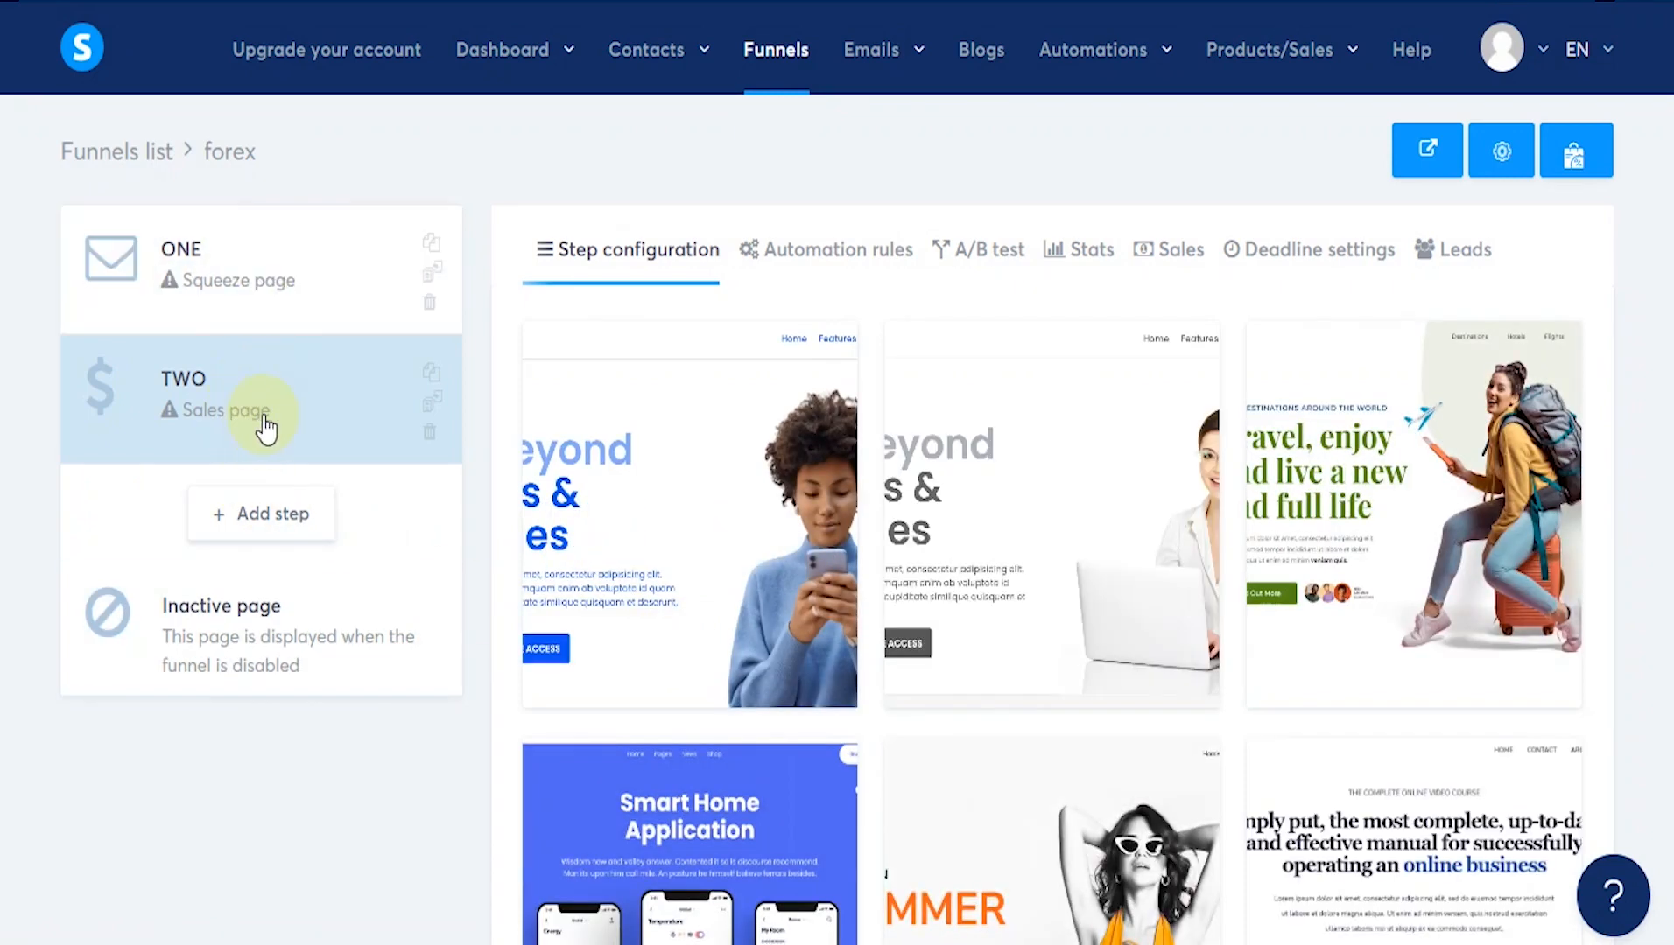
Step: Check which destination funnels step TWO can be moved to, and close the dialog without moving it
{"action": "left_click", "coordinate": [432, 401]}
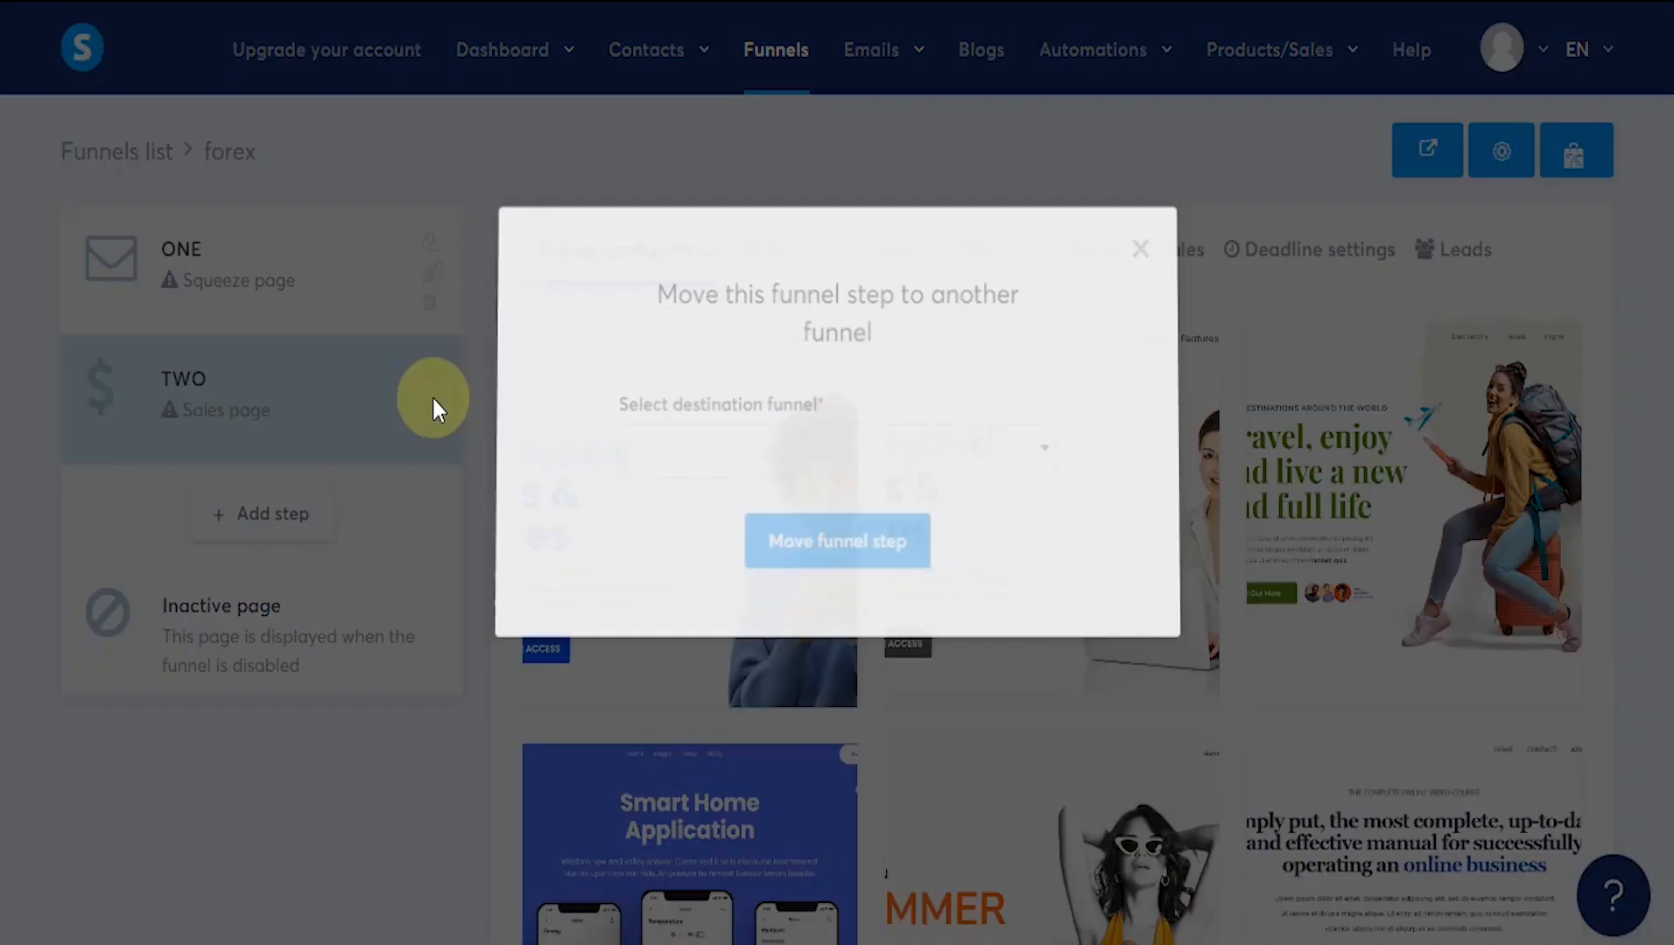
{"action": "left_click", "coordinate": [1046, 464]}
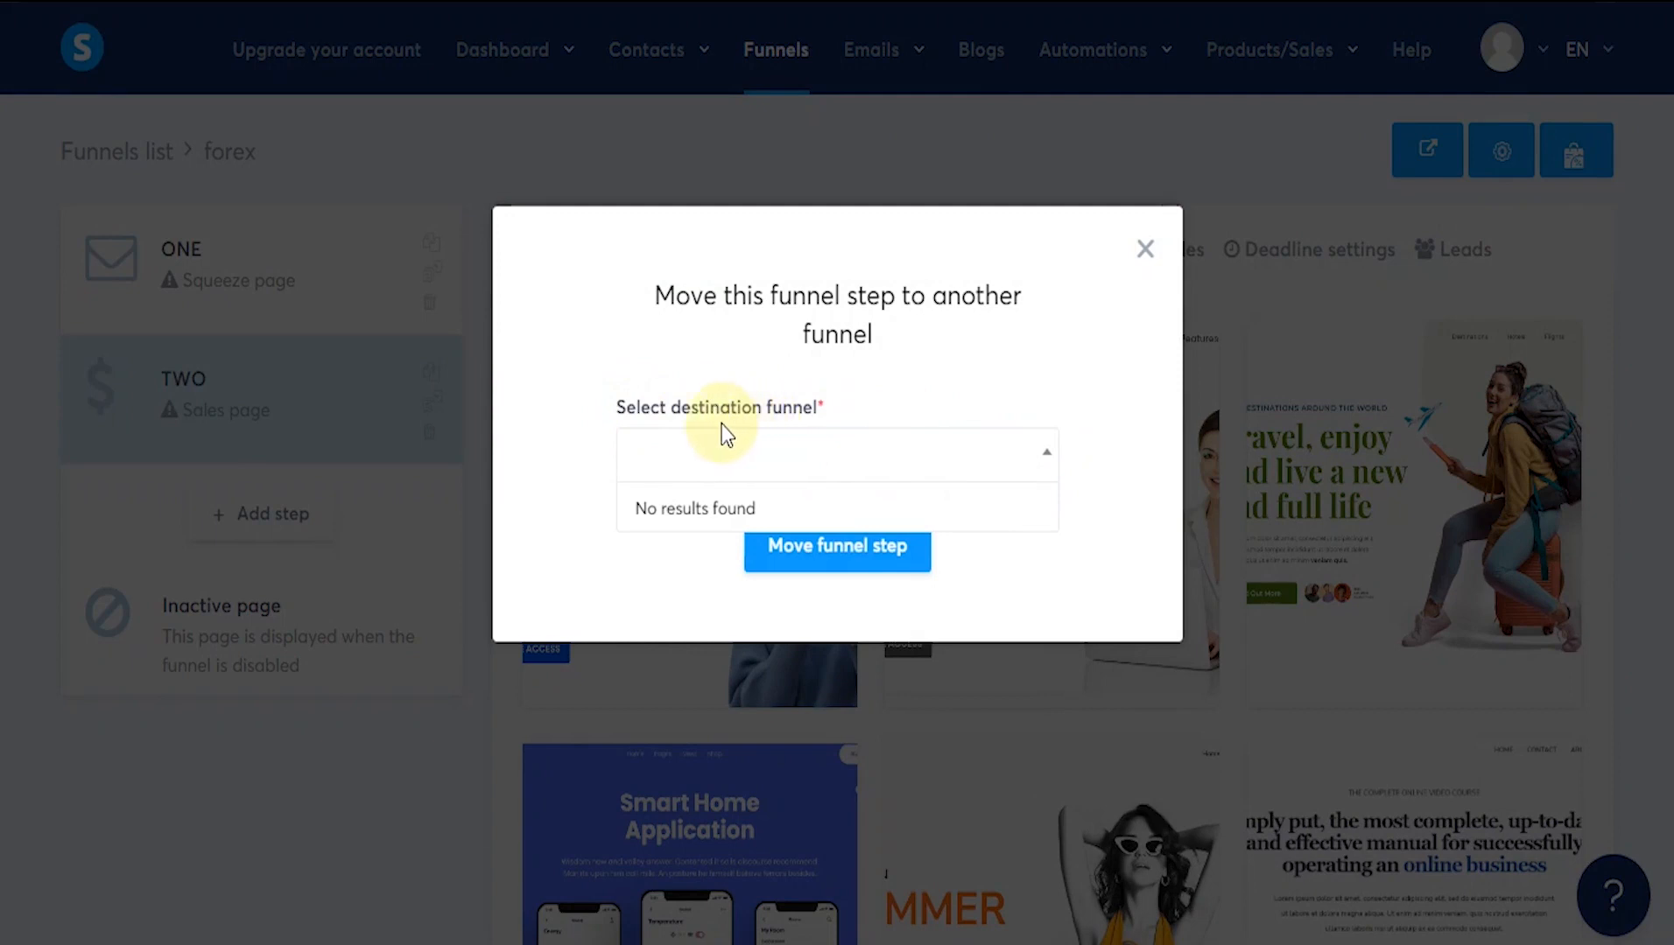
{"action": "left_click", "coordinate": [1145, 254]}
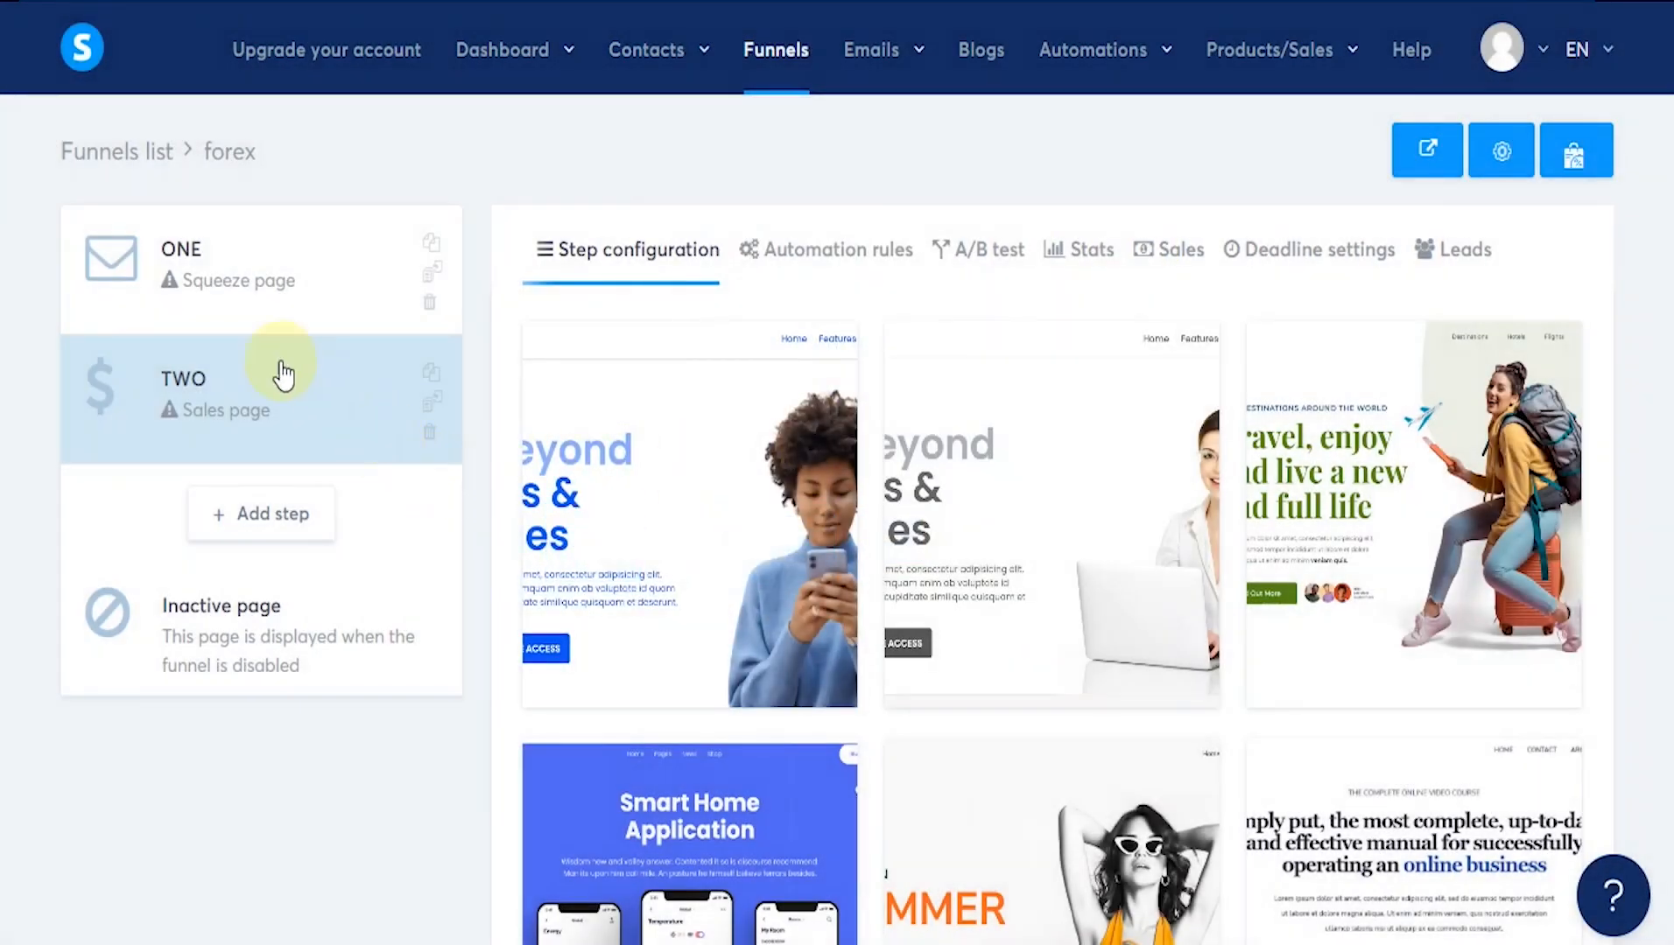
{"action": "left_click_drag", "start_coordinate": [204, 152], "coordinate": [265, 150]}
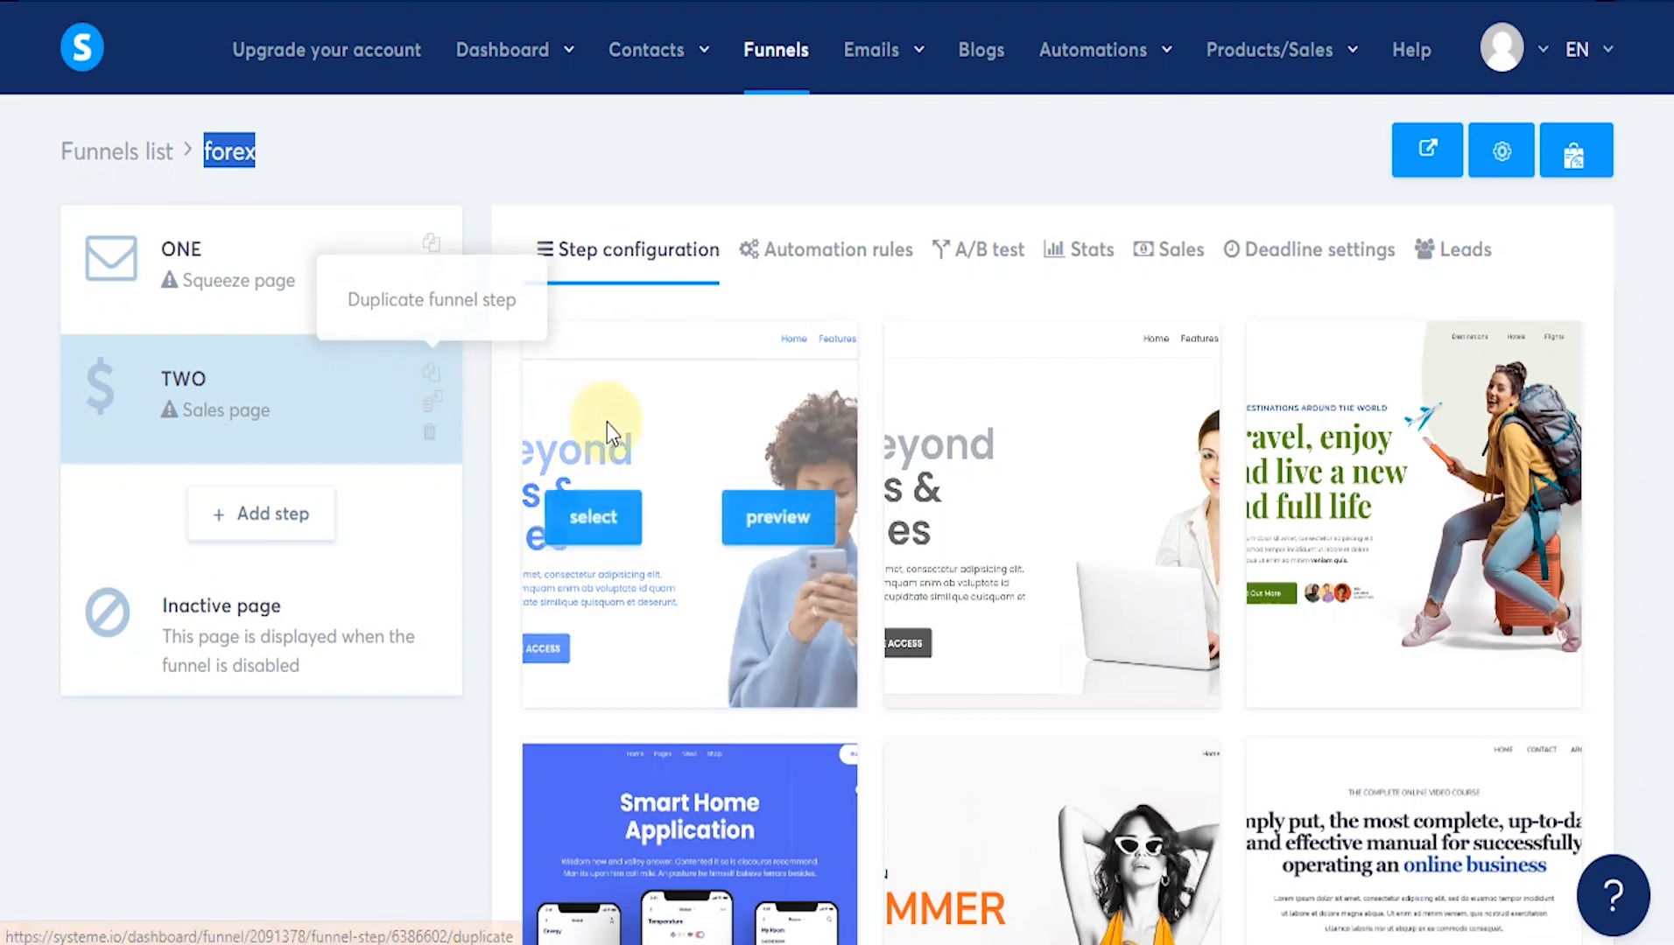
Step: Return to step ONE and preview the "It's all coming together..." template from its header to its footer
{"action": "left_click", "coordinate": [286, 277]}
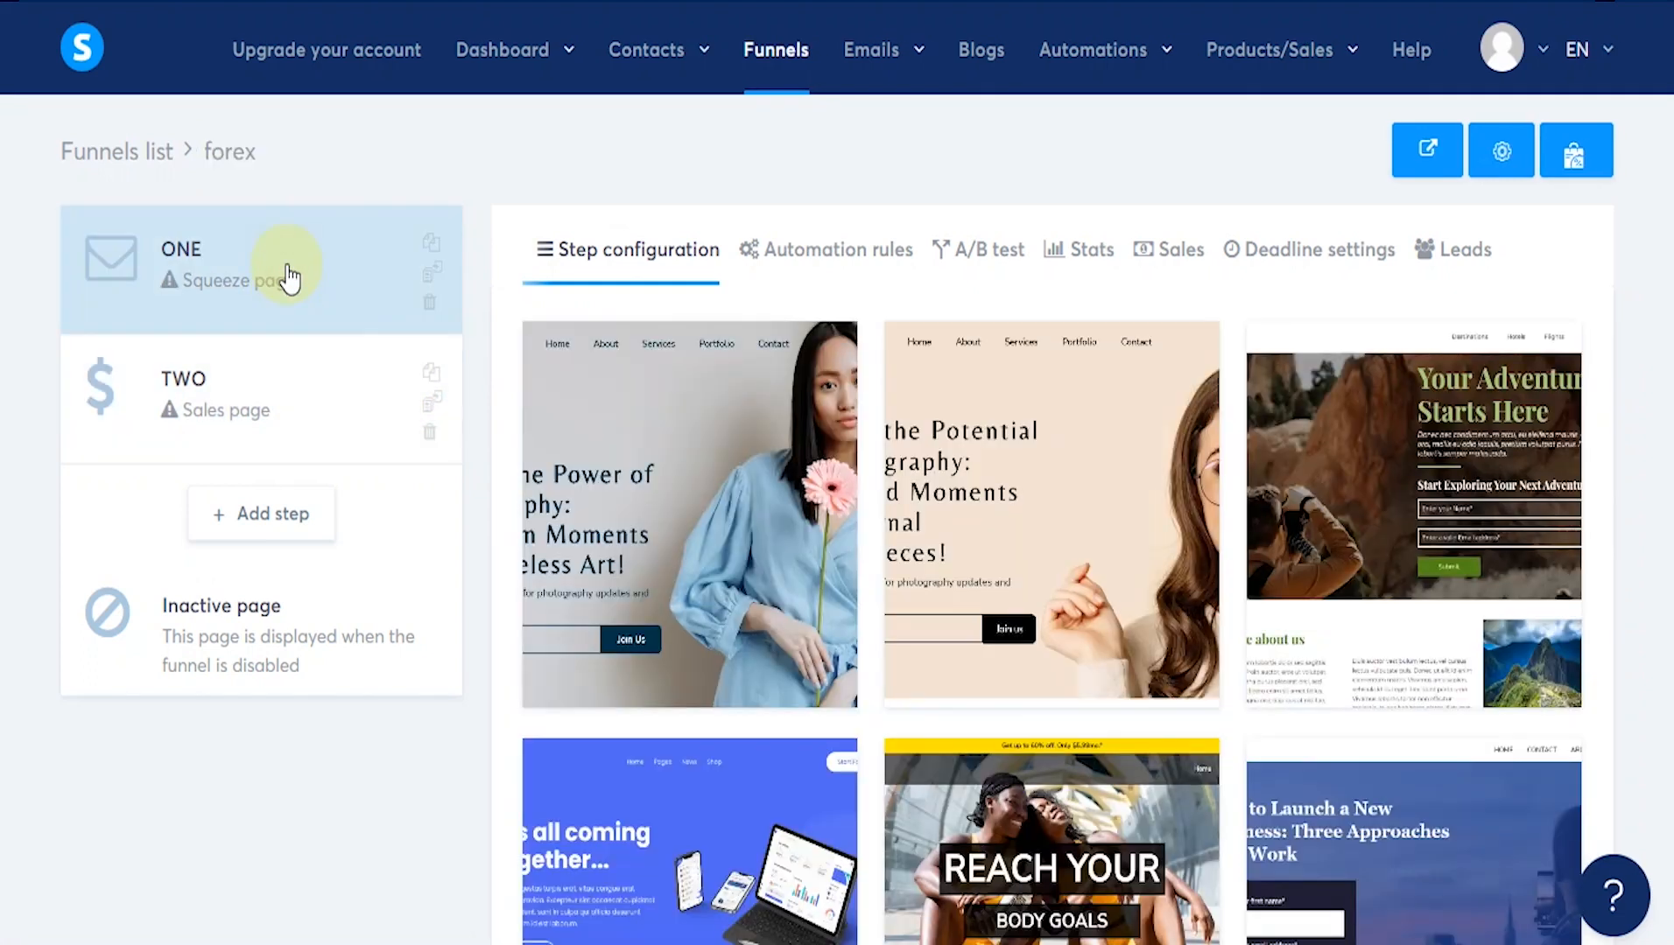
{"action": "mouse_move", "coordinate": [648, 402]}
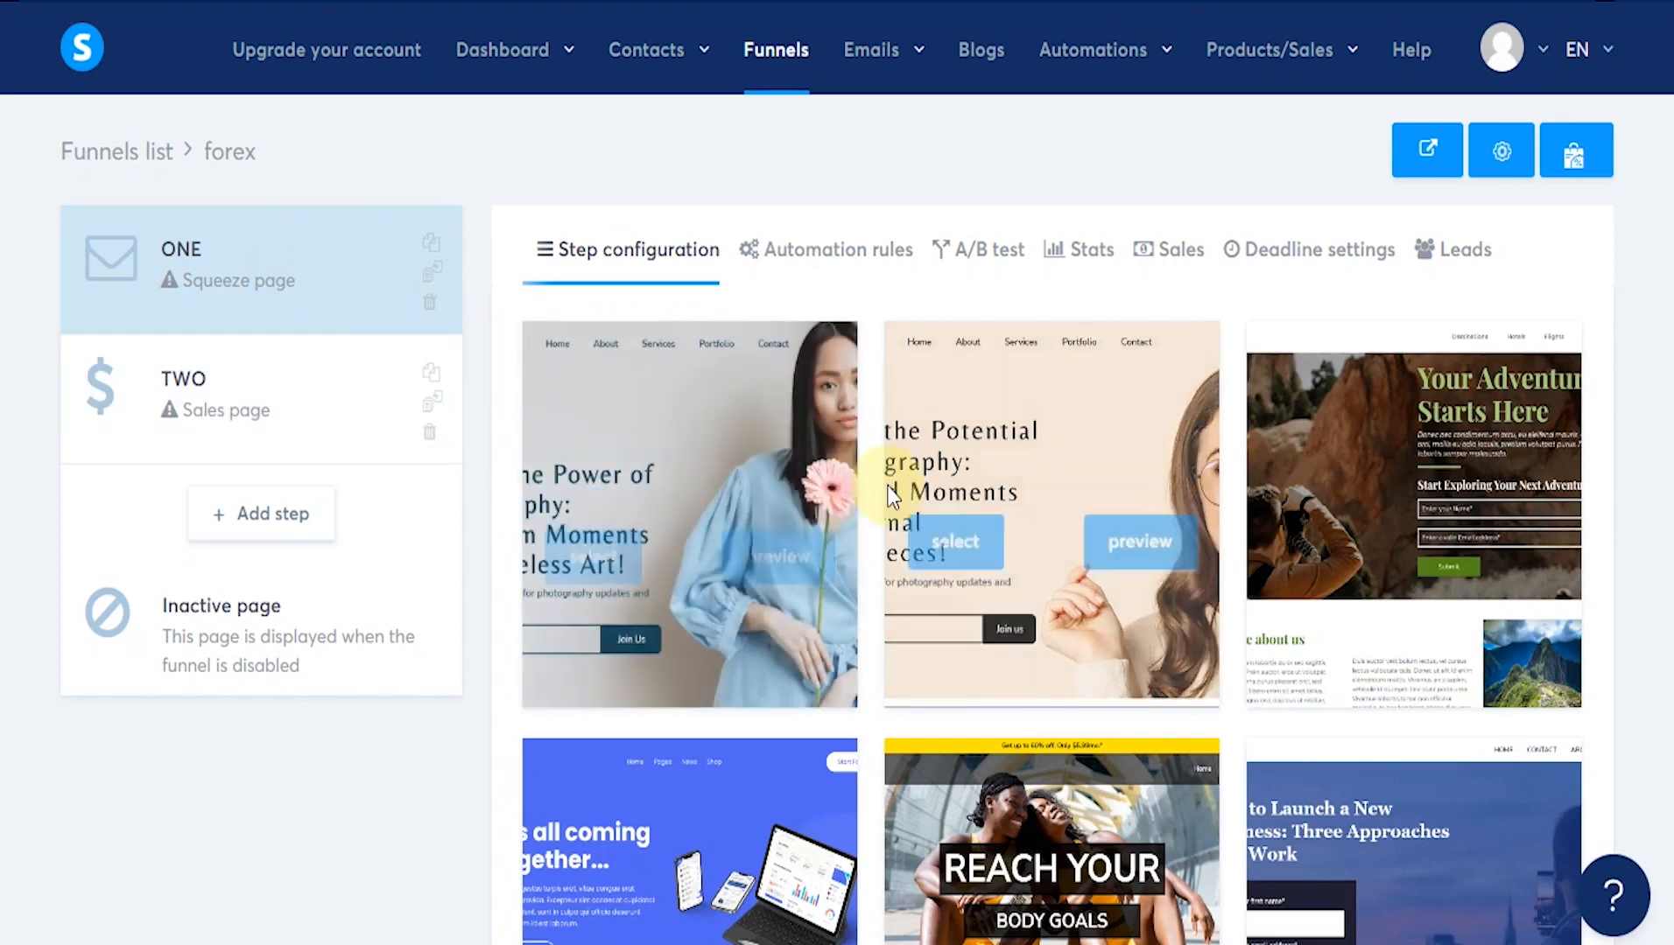
{"action": "scroll", "coordinate": [886, 485], "scroll_direction": "down", "scroll_amount": 3}
{"action": "mouse_move", "coordinate": [886, 485]}
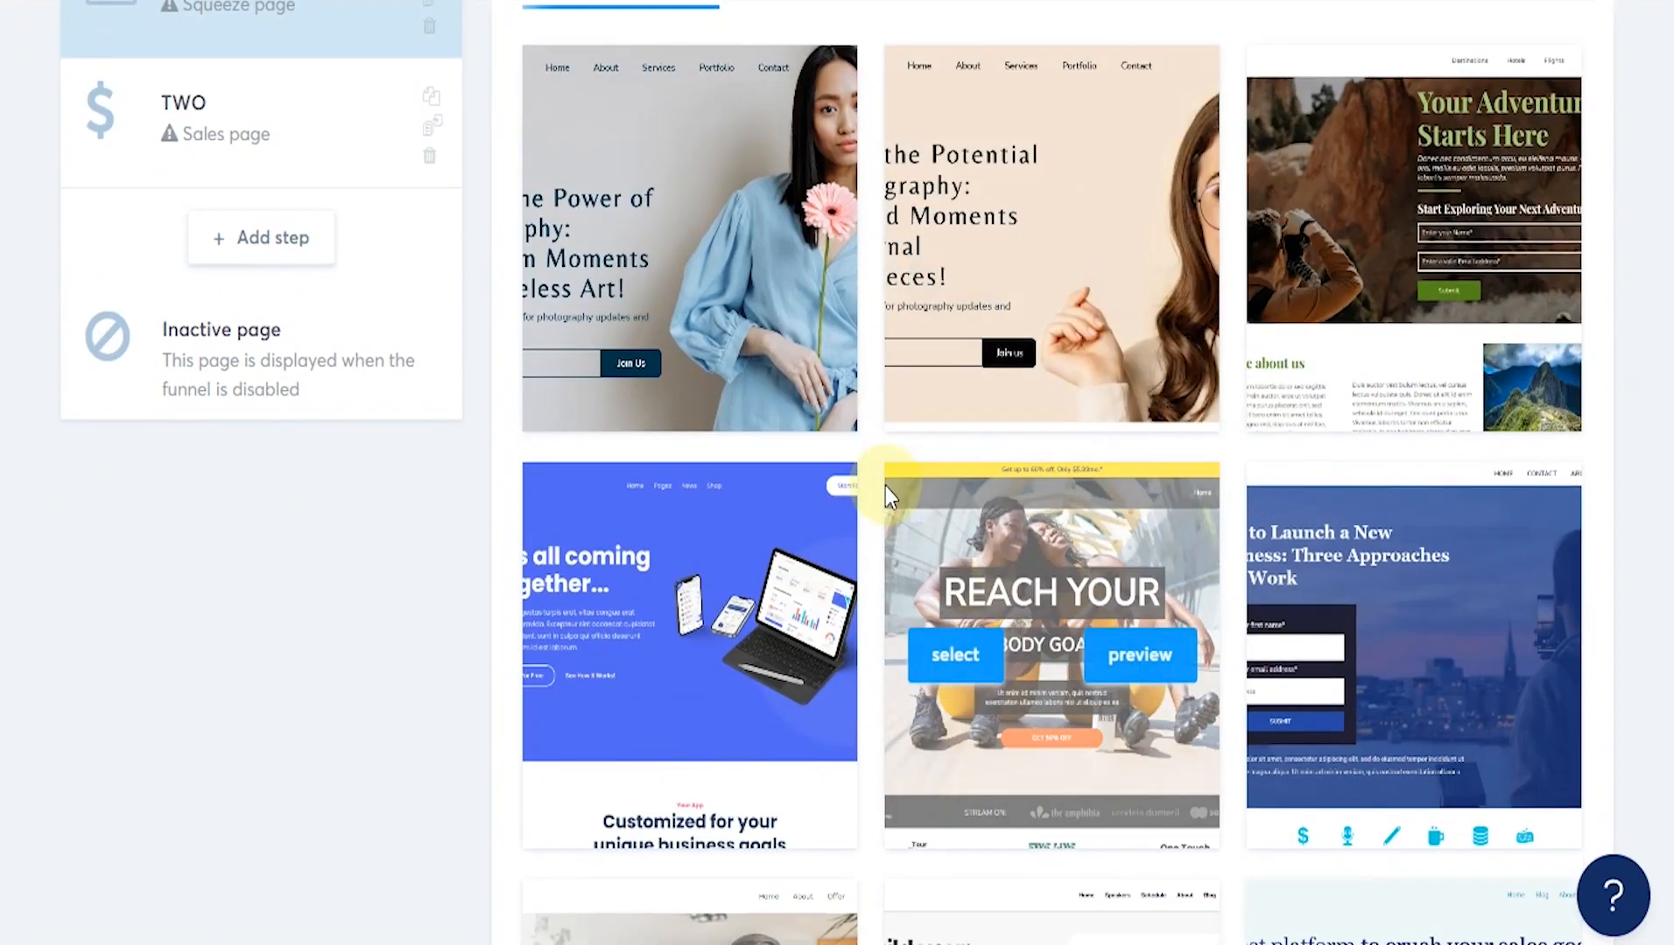
{"action": "scroll", "coordinate": [867, 487], "scroll_direction": "down", "scroll_amount": 2}
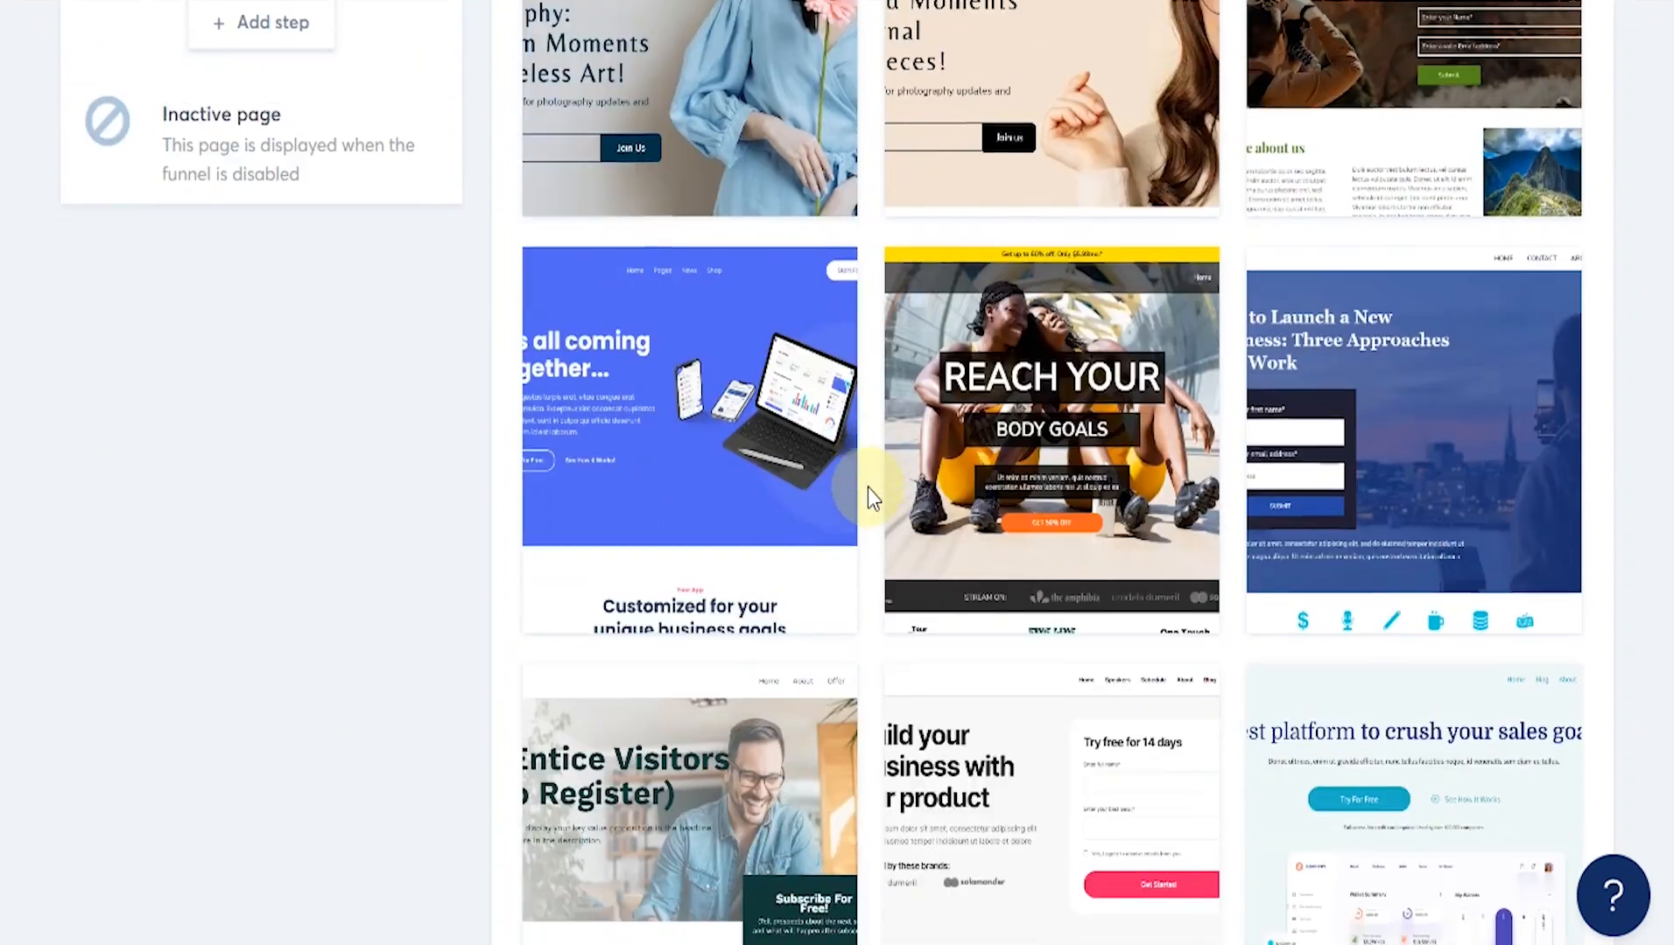
{"action": "scroll", "coordinate": [867, 487], "scroll_direction": "down", "scroll_amount": 1}
{"action": "mouse_move", "coordinate": [786, 345]}
{"action": "left_click", "coordinate": [770, 395]}
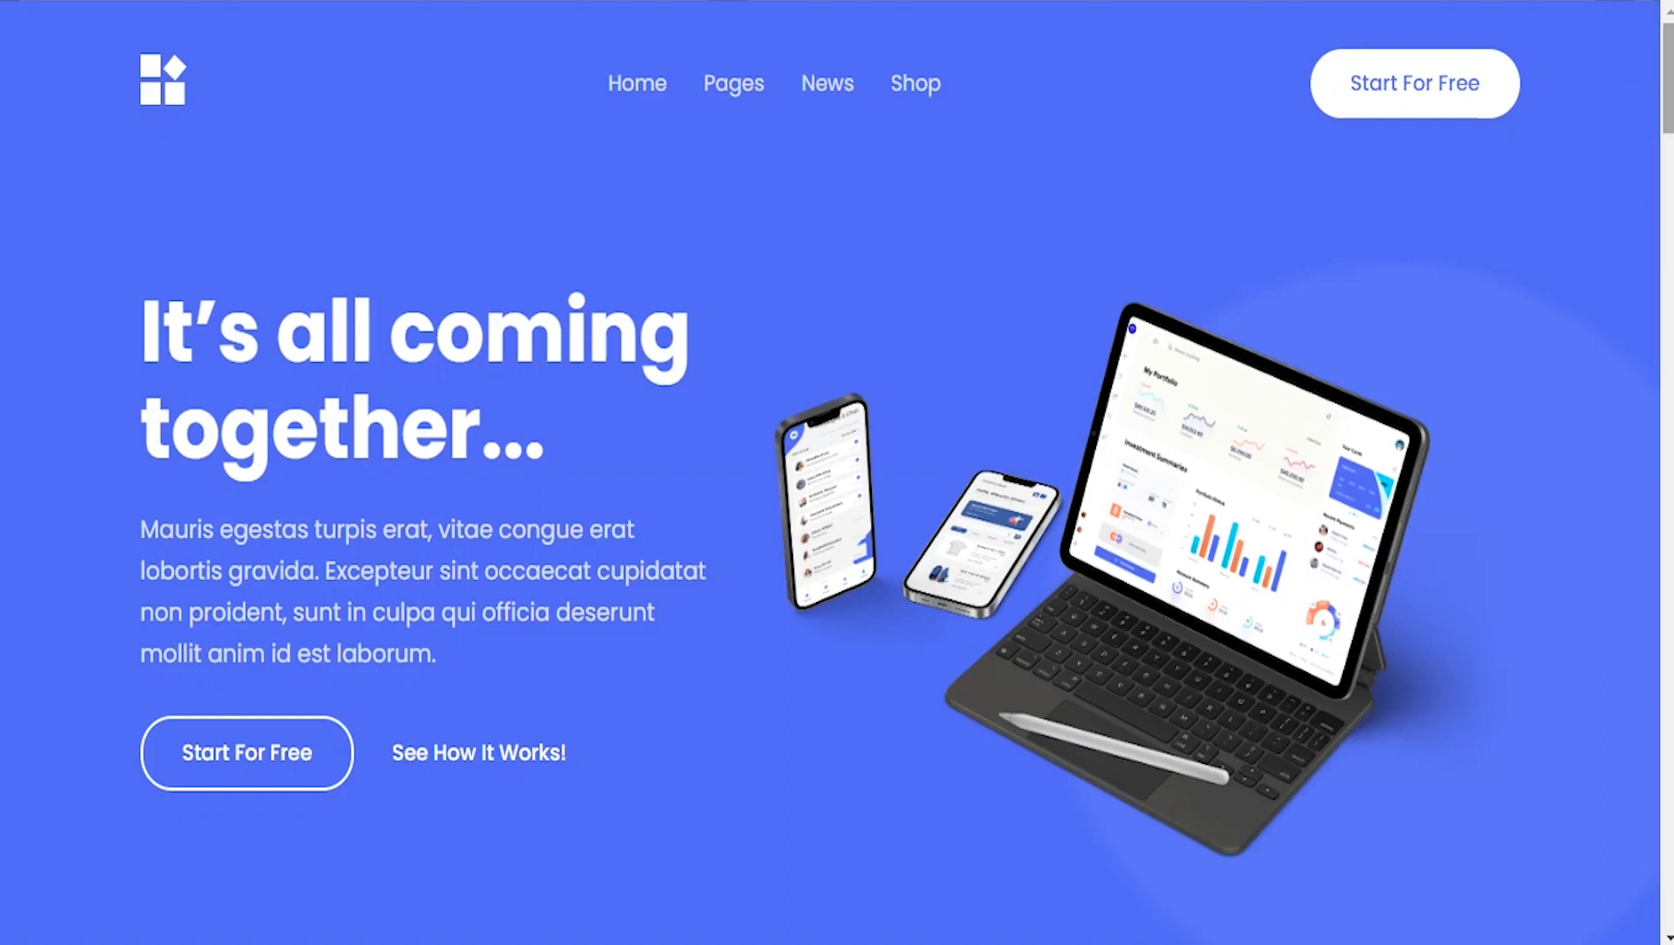
{"action": "left_click_drag", "start_coordinate": [1667, 78], "coordinate": [1668, 762]}
{"action": "scroll", "coordinate": [830, 473], "scroll_direction": "down", "scroll_amount": 4}
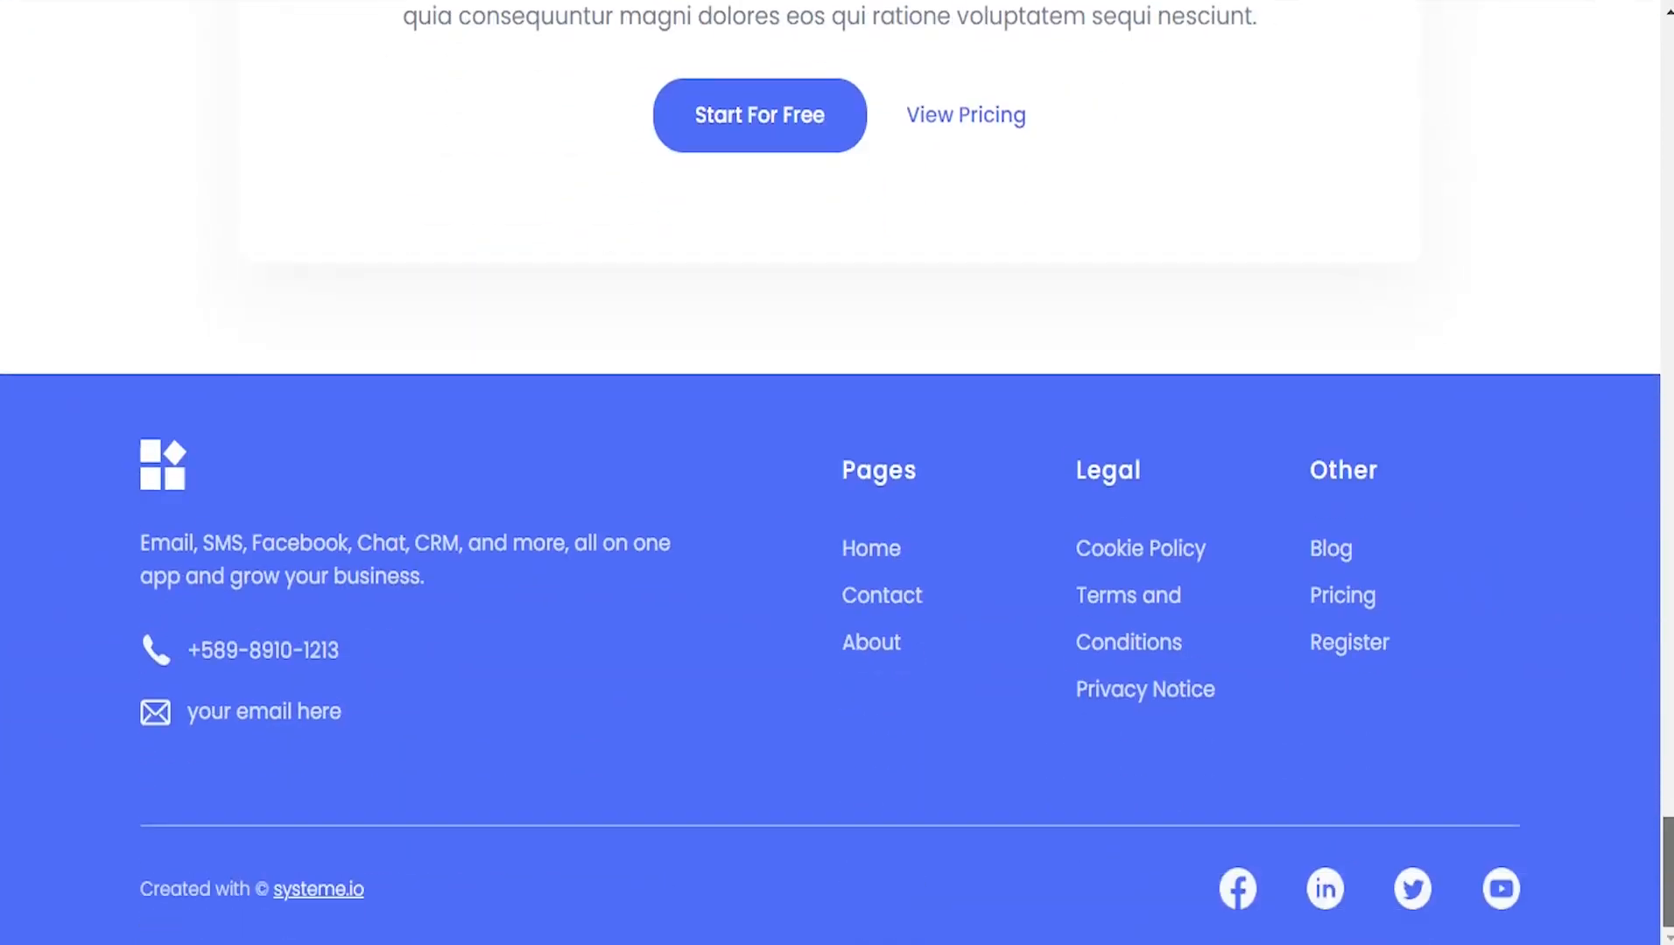
{"action": "scroll", "coordinate": [830, 473], "scroll_direction": "up", "scroll_amount": 20}
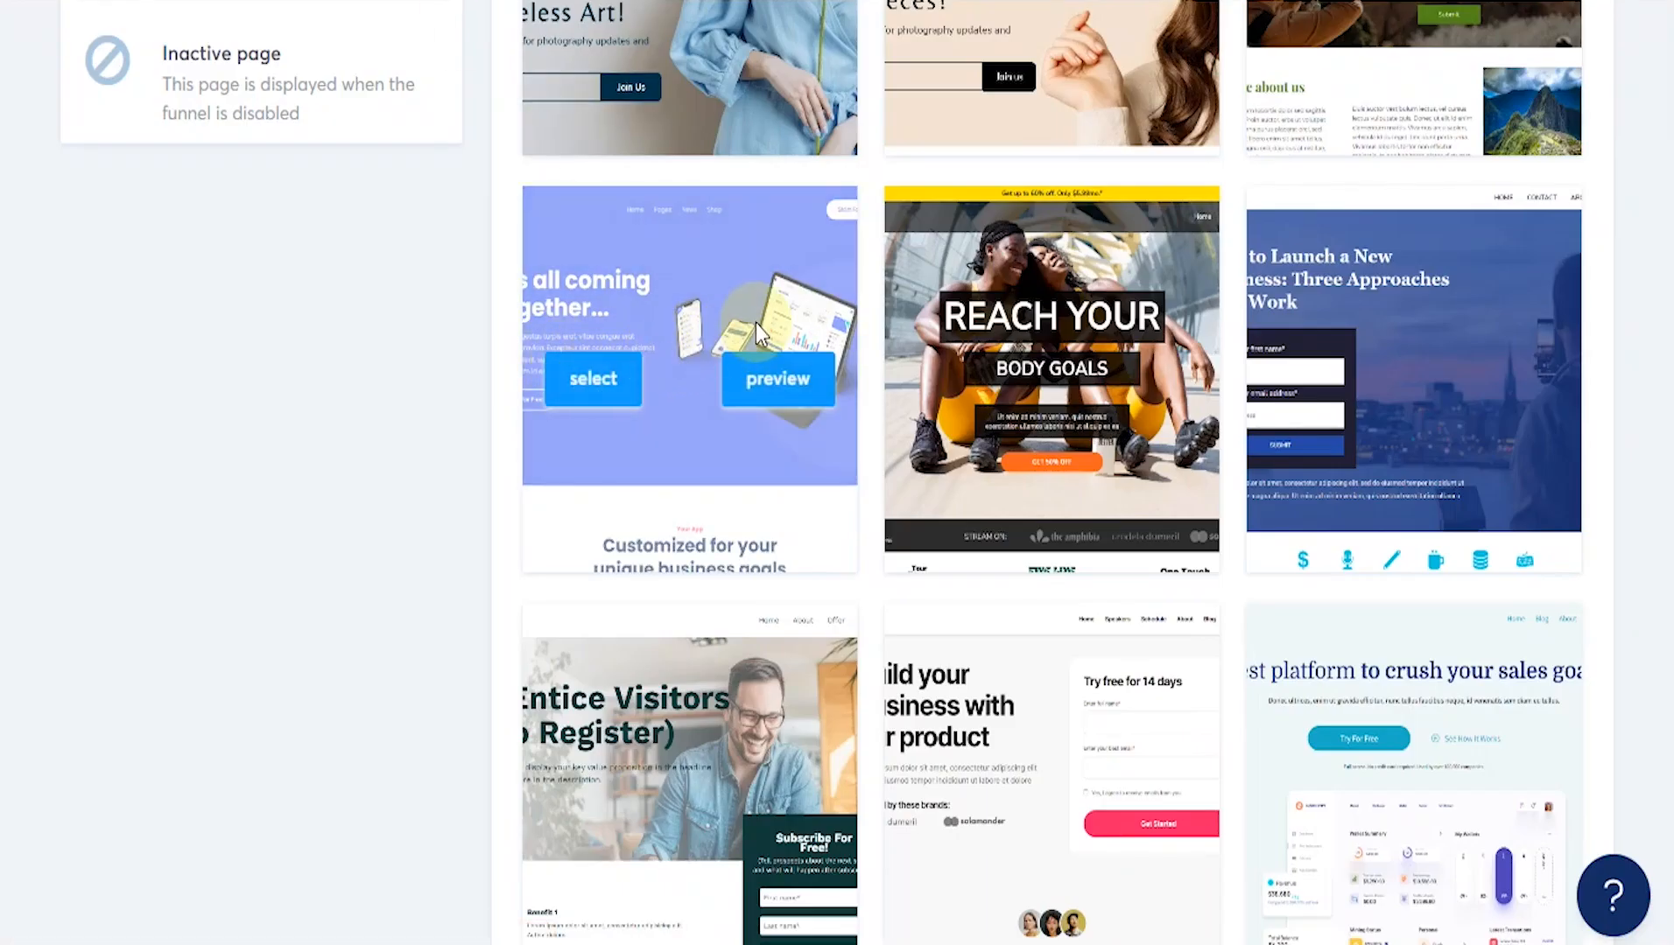
Step: Preview the "Build your business with our product" template, try its sign-up form fields, and apply the template to step ONE
{"action": "scroll", "coordinate": [755, 323], "scroll_direction": "down", "scroll_amount": 6}
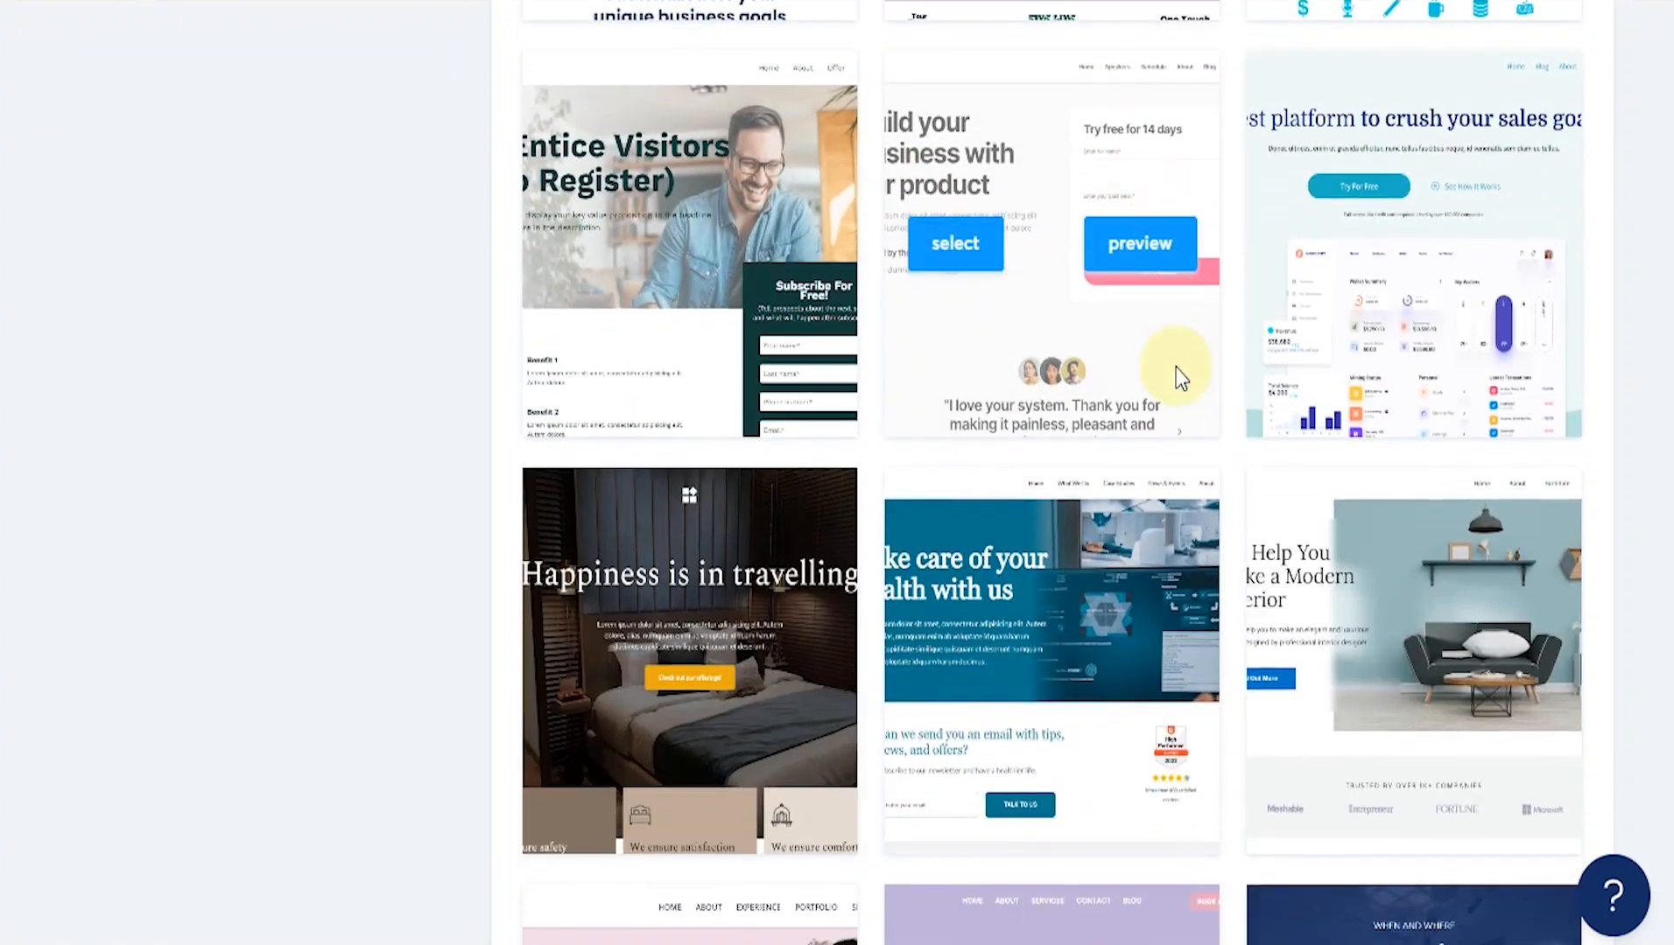
{"action": "left_click", "coordinate": [1141, 245]}
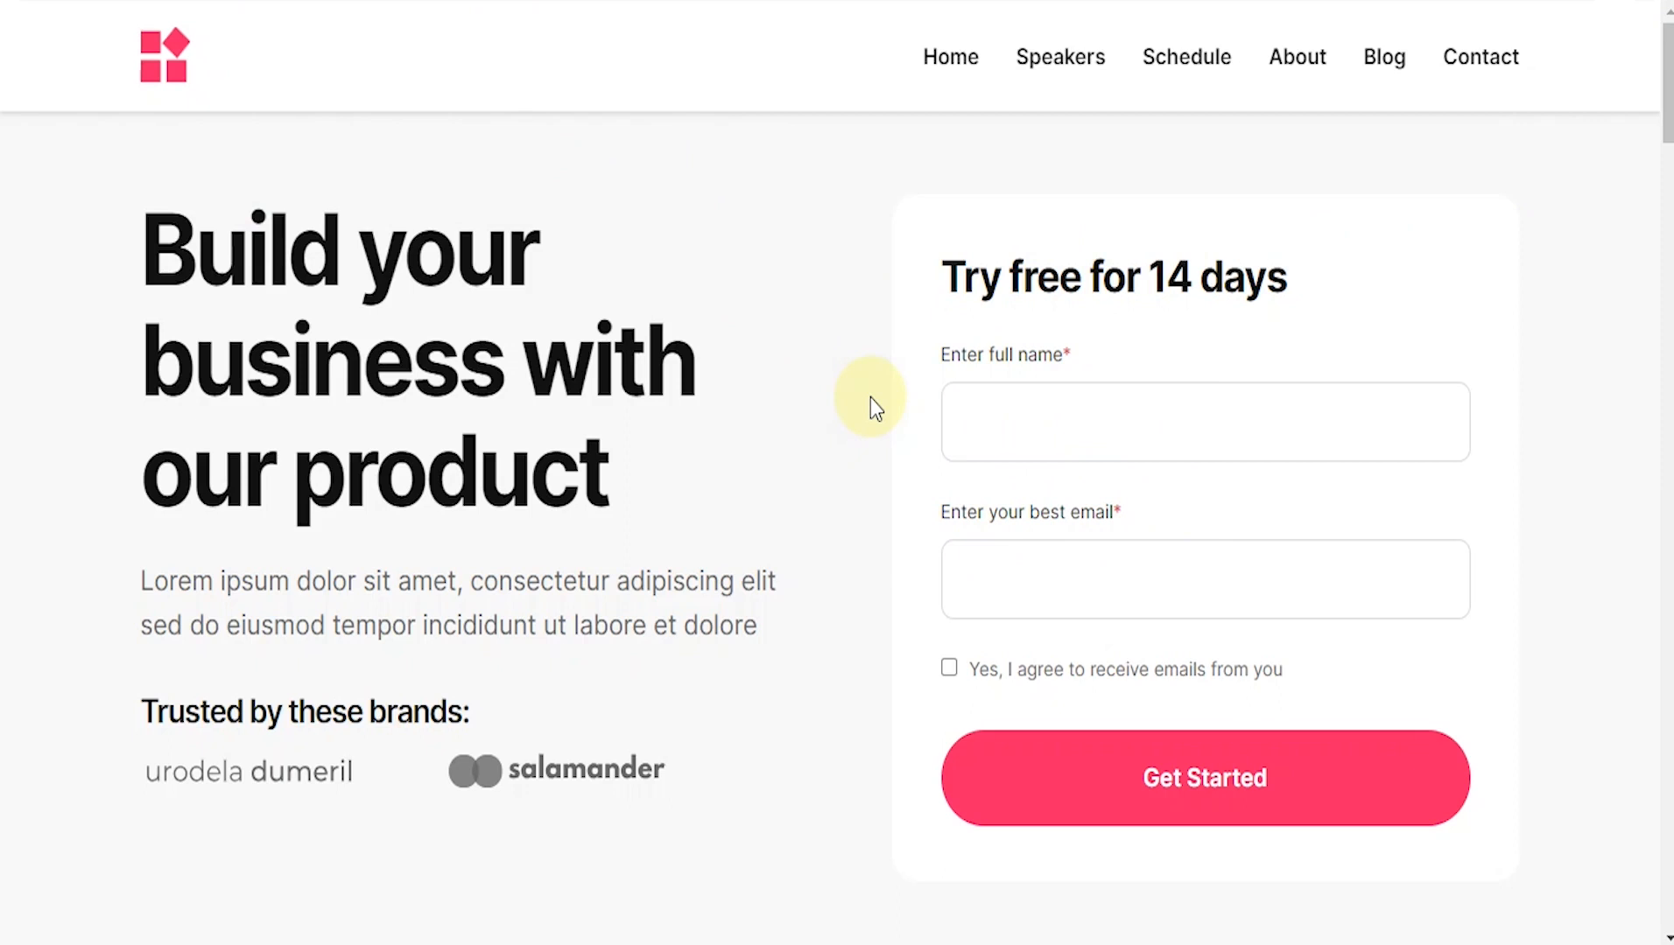
{"action": "left_click", "coordinate": [961, 417]}
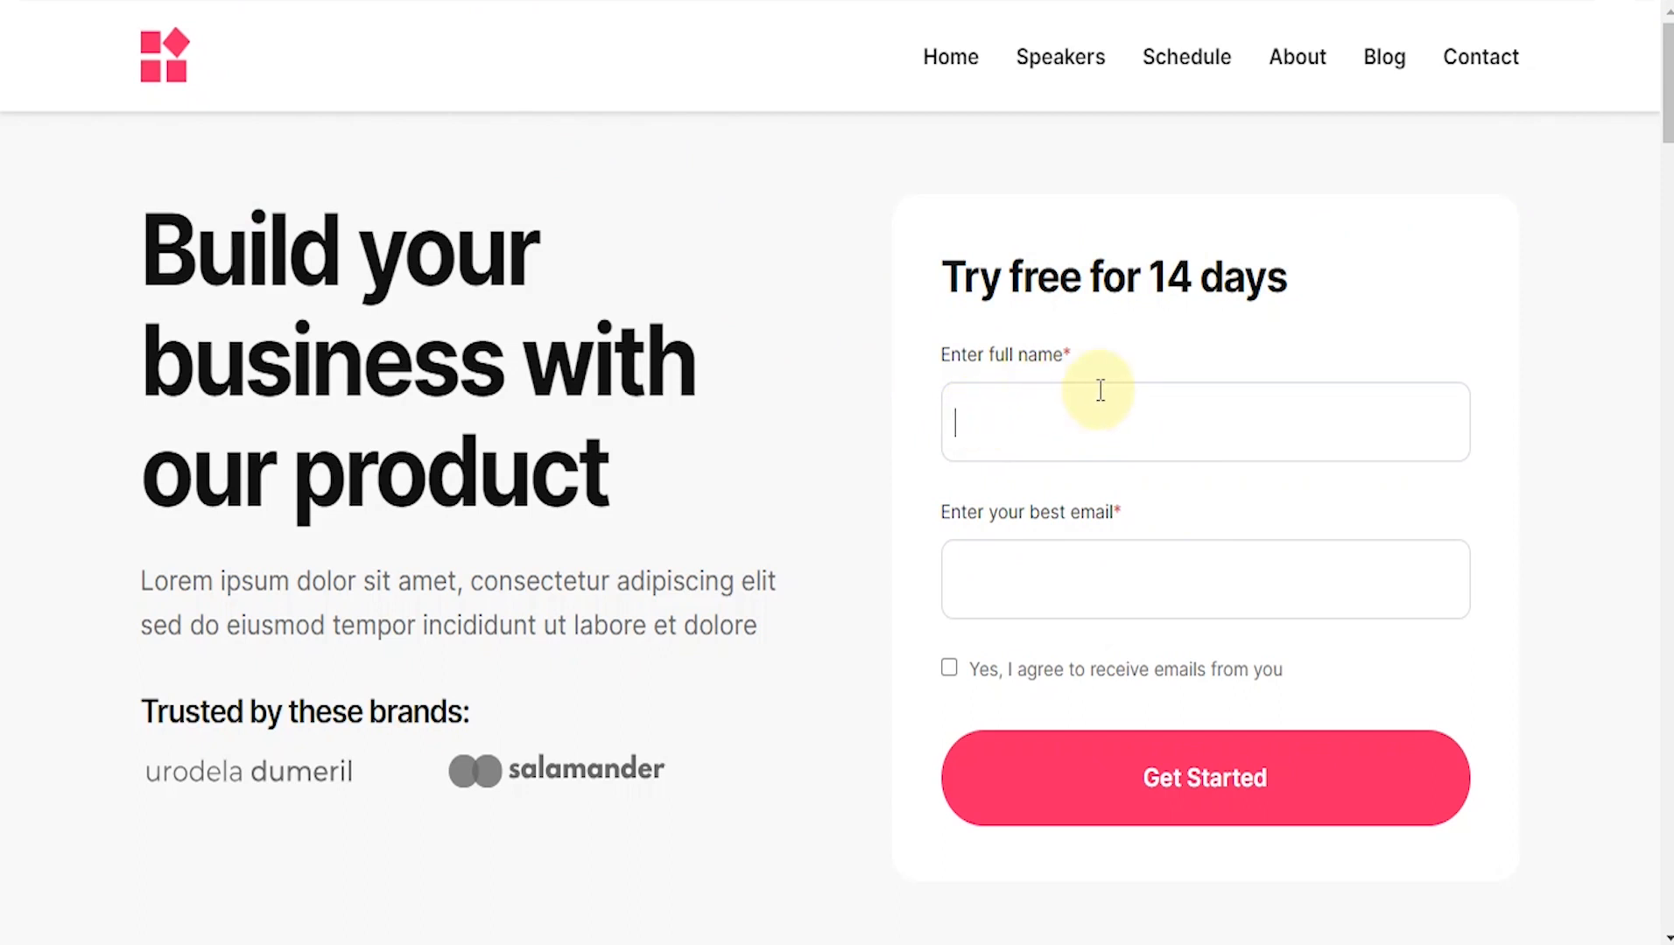
{"action": "left_click", "coordinate": [1000, 563]}
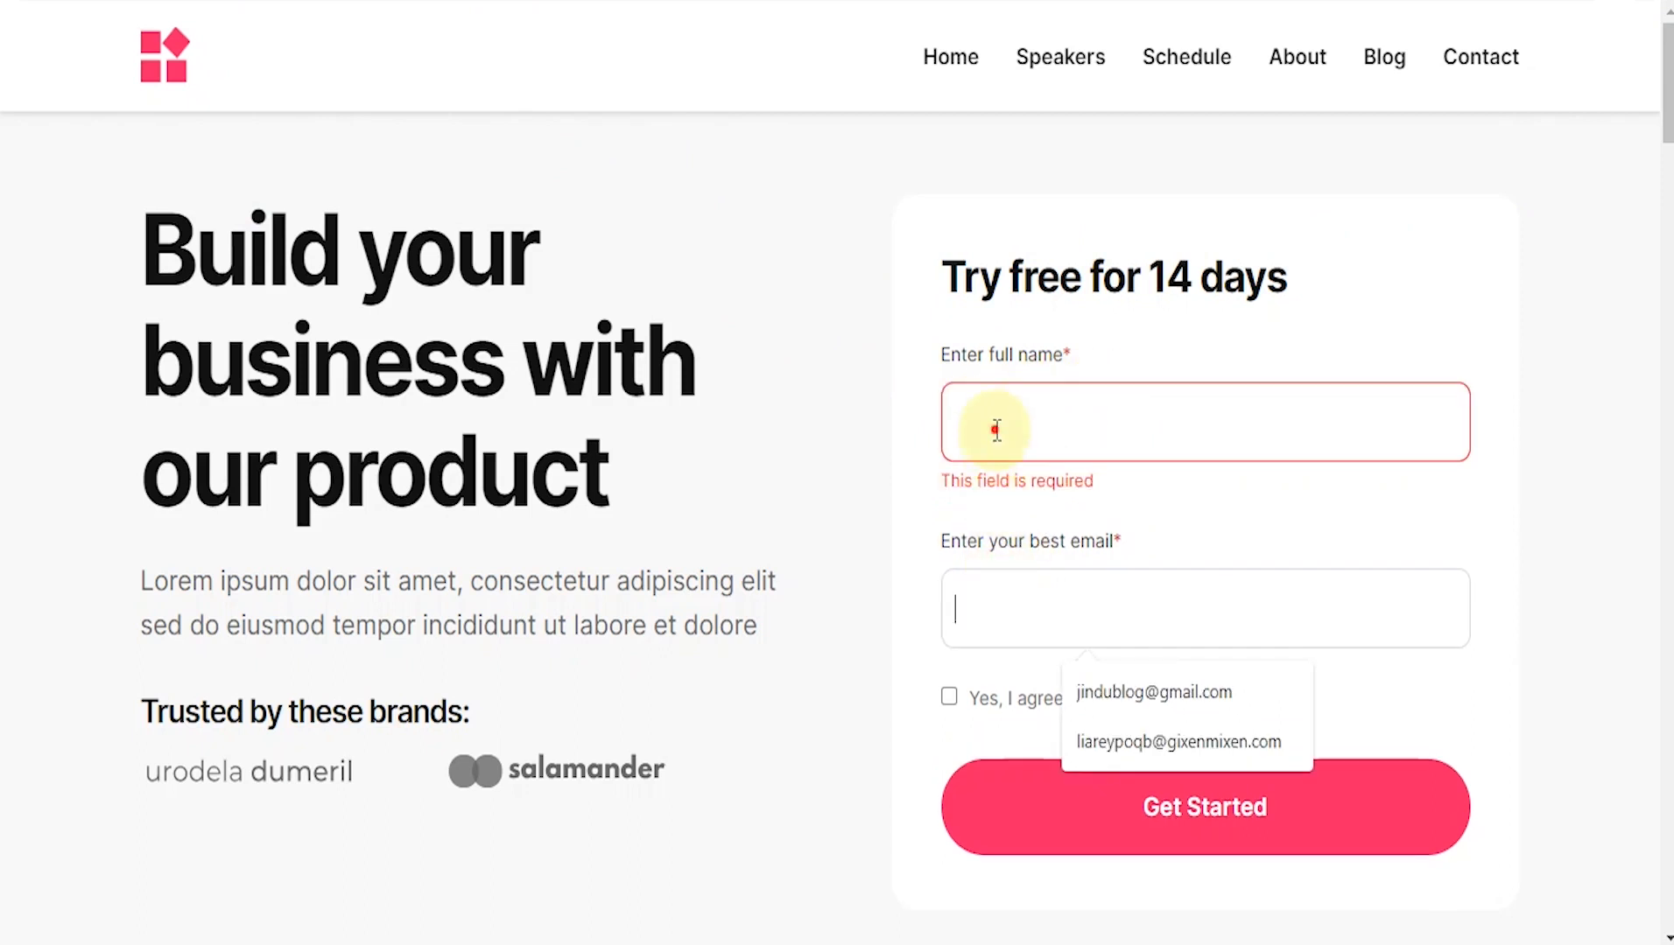
{"action": "left_click", "coordinate": [997, 430]}
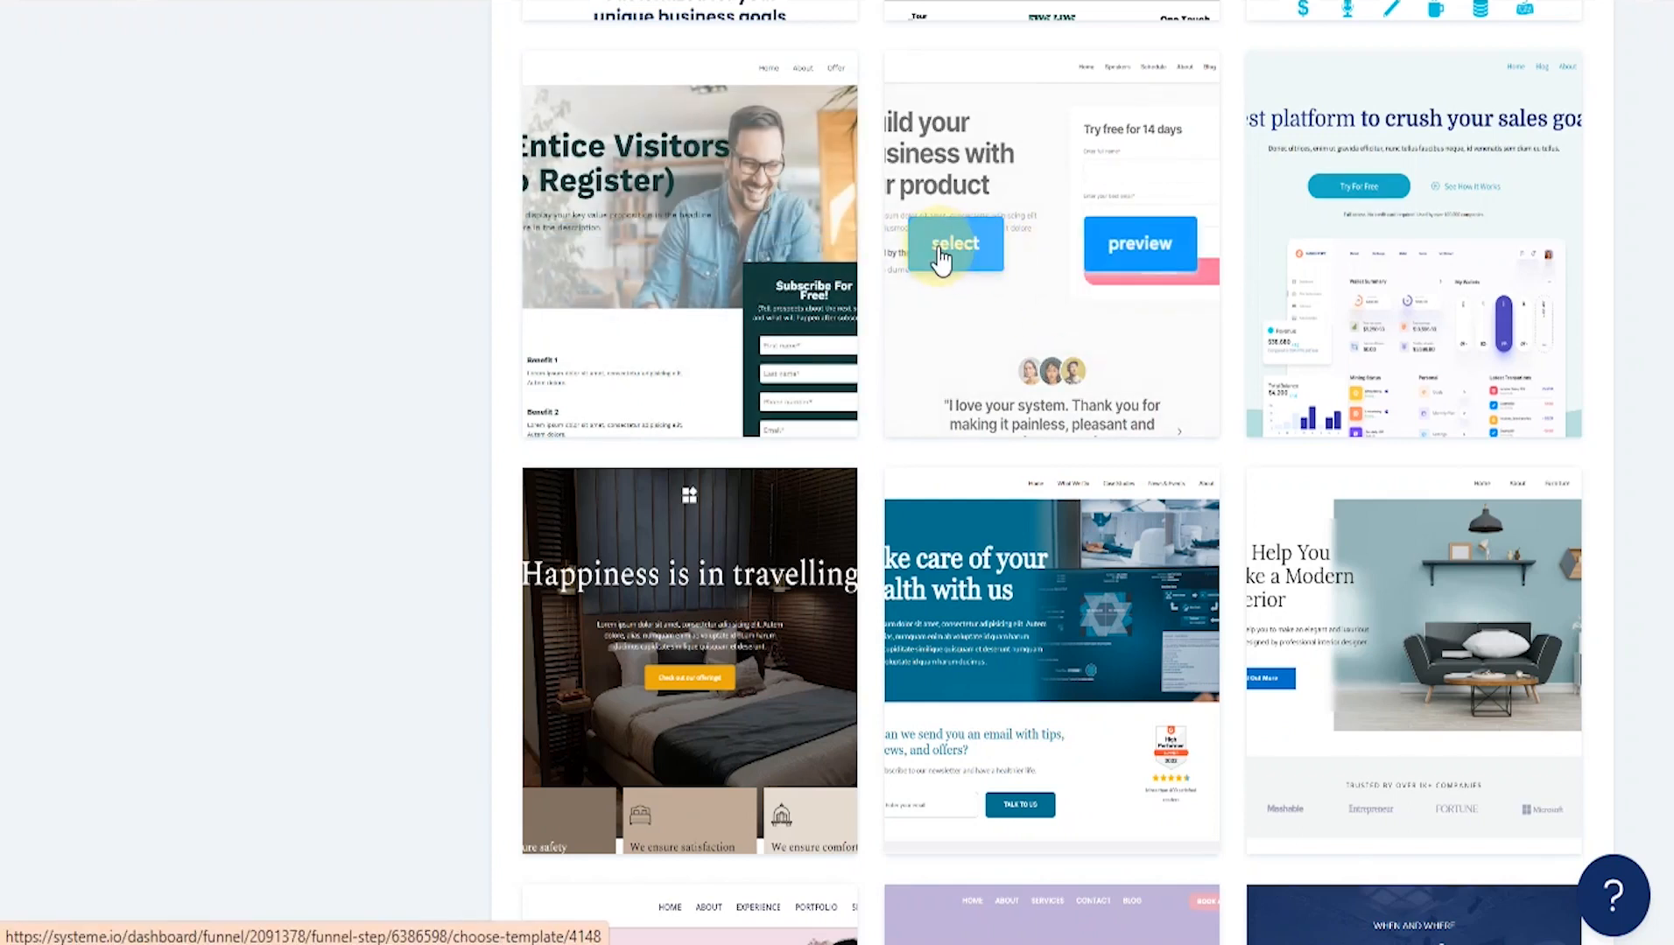
{"action": "left_click", "coordinate": [941, 254]}
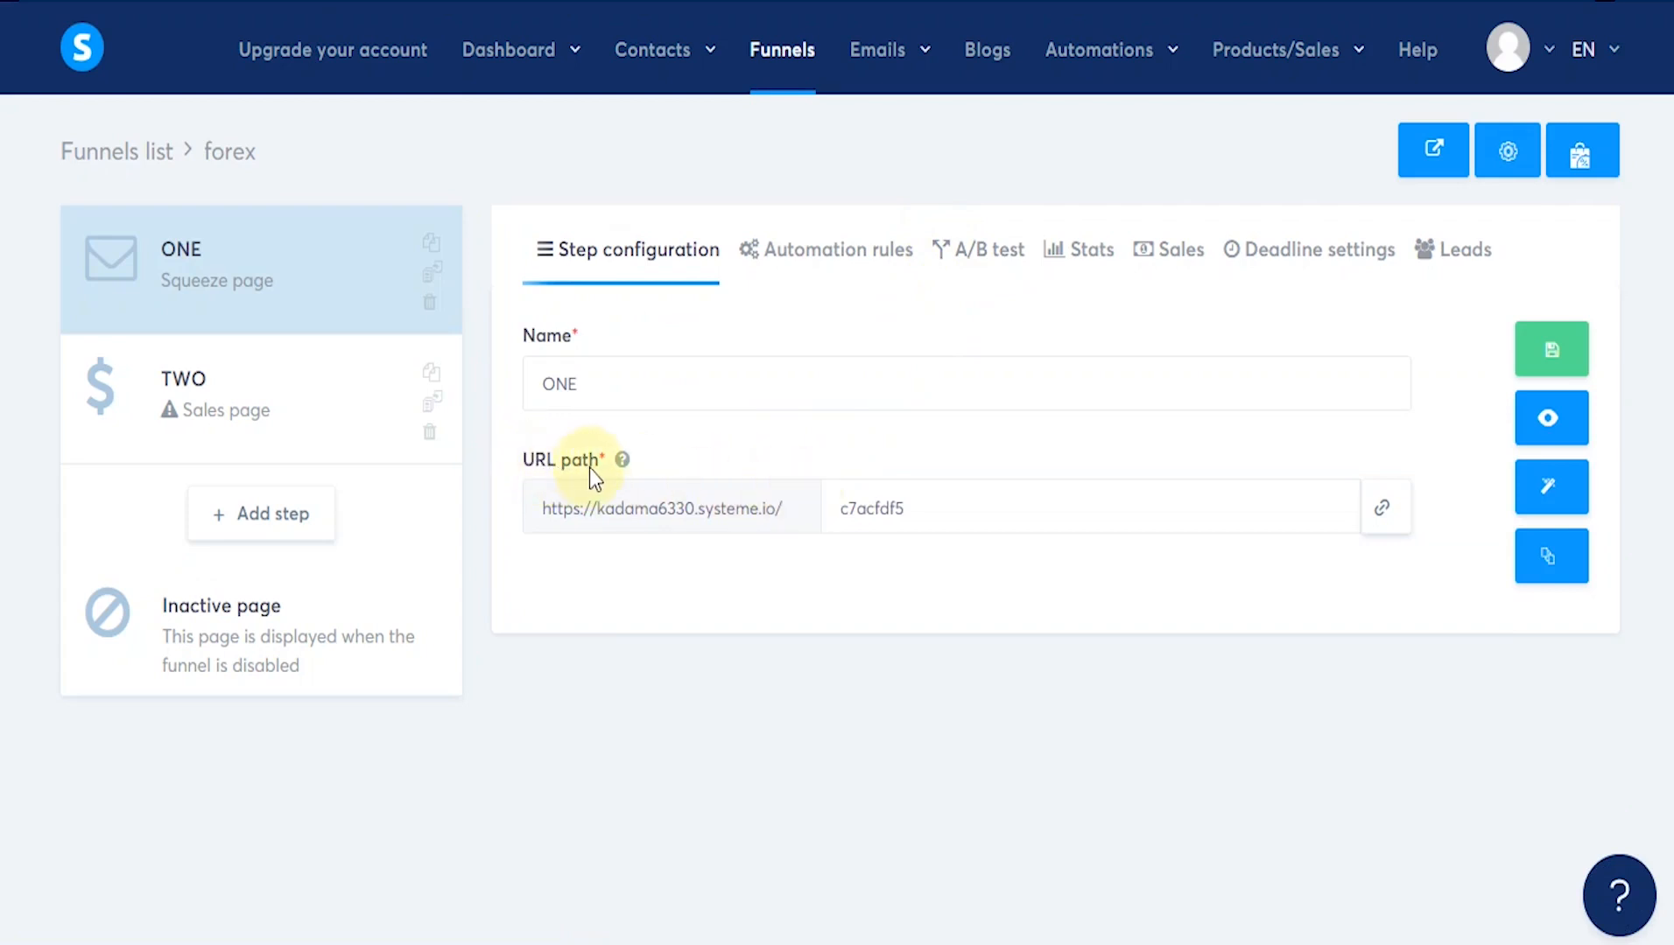
Step: Review step ONE's URL path, automation rules, A/B test, sales, deadline and leads settings, and return to its configuration
{"action": "left_click_drag", "start_coordinate": [920, 512], "coordinate": [813, 510]}
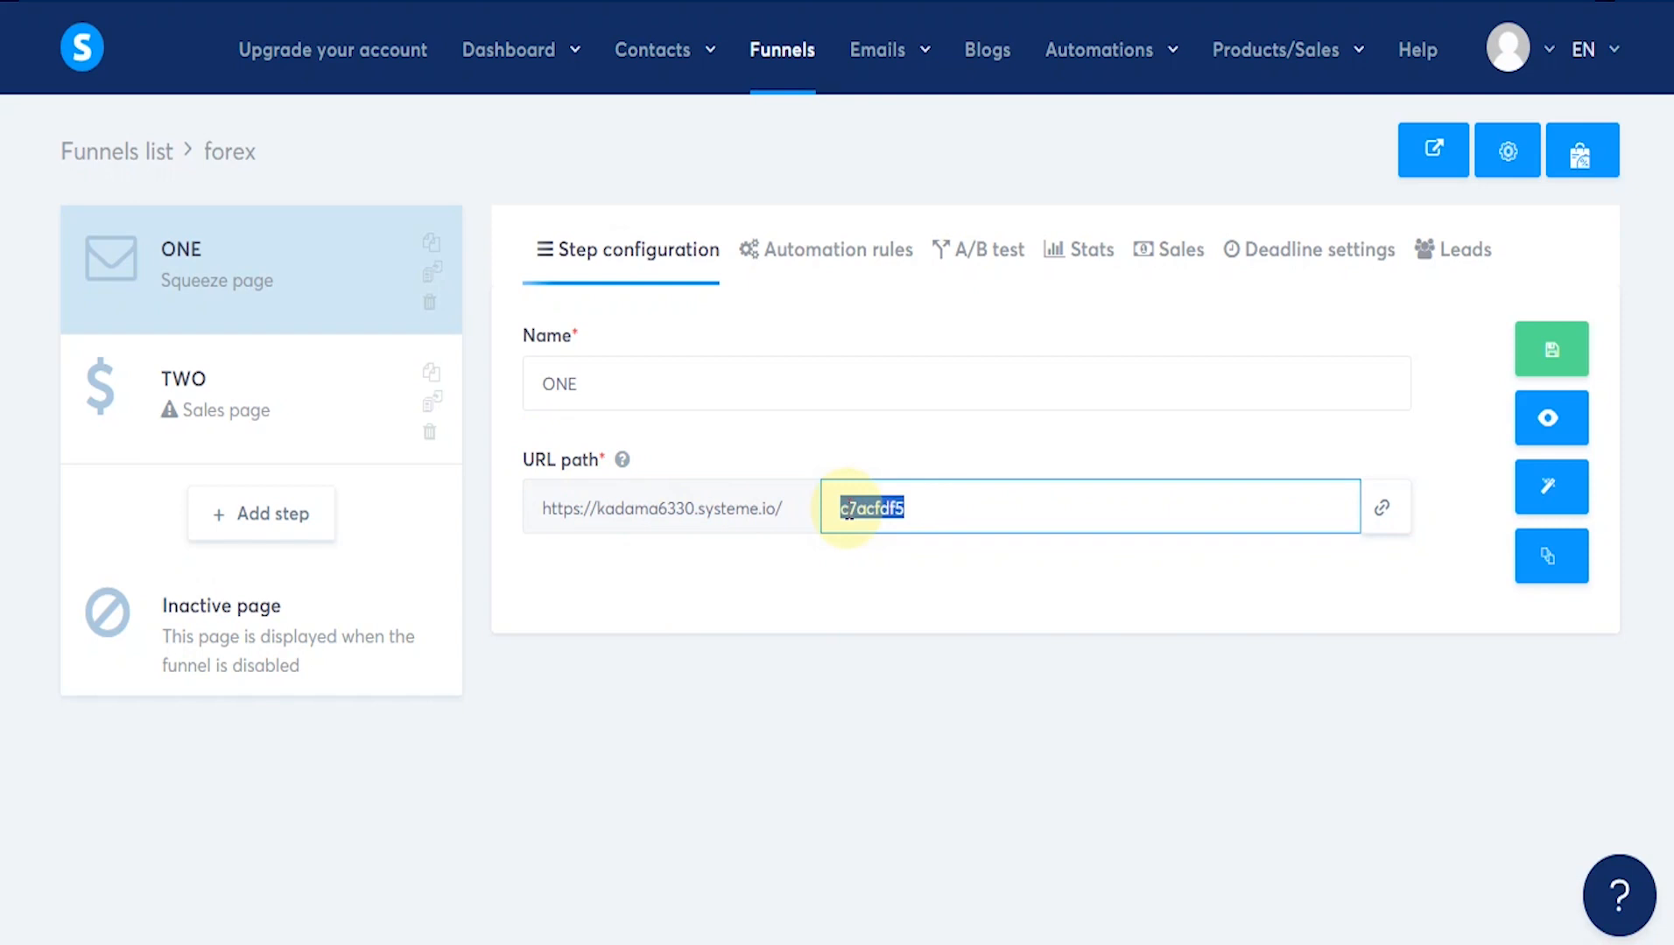
{"action": "left_click", "coordinate": [803, 256]}
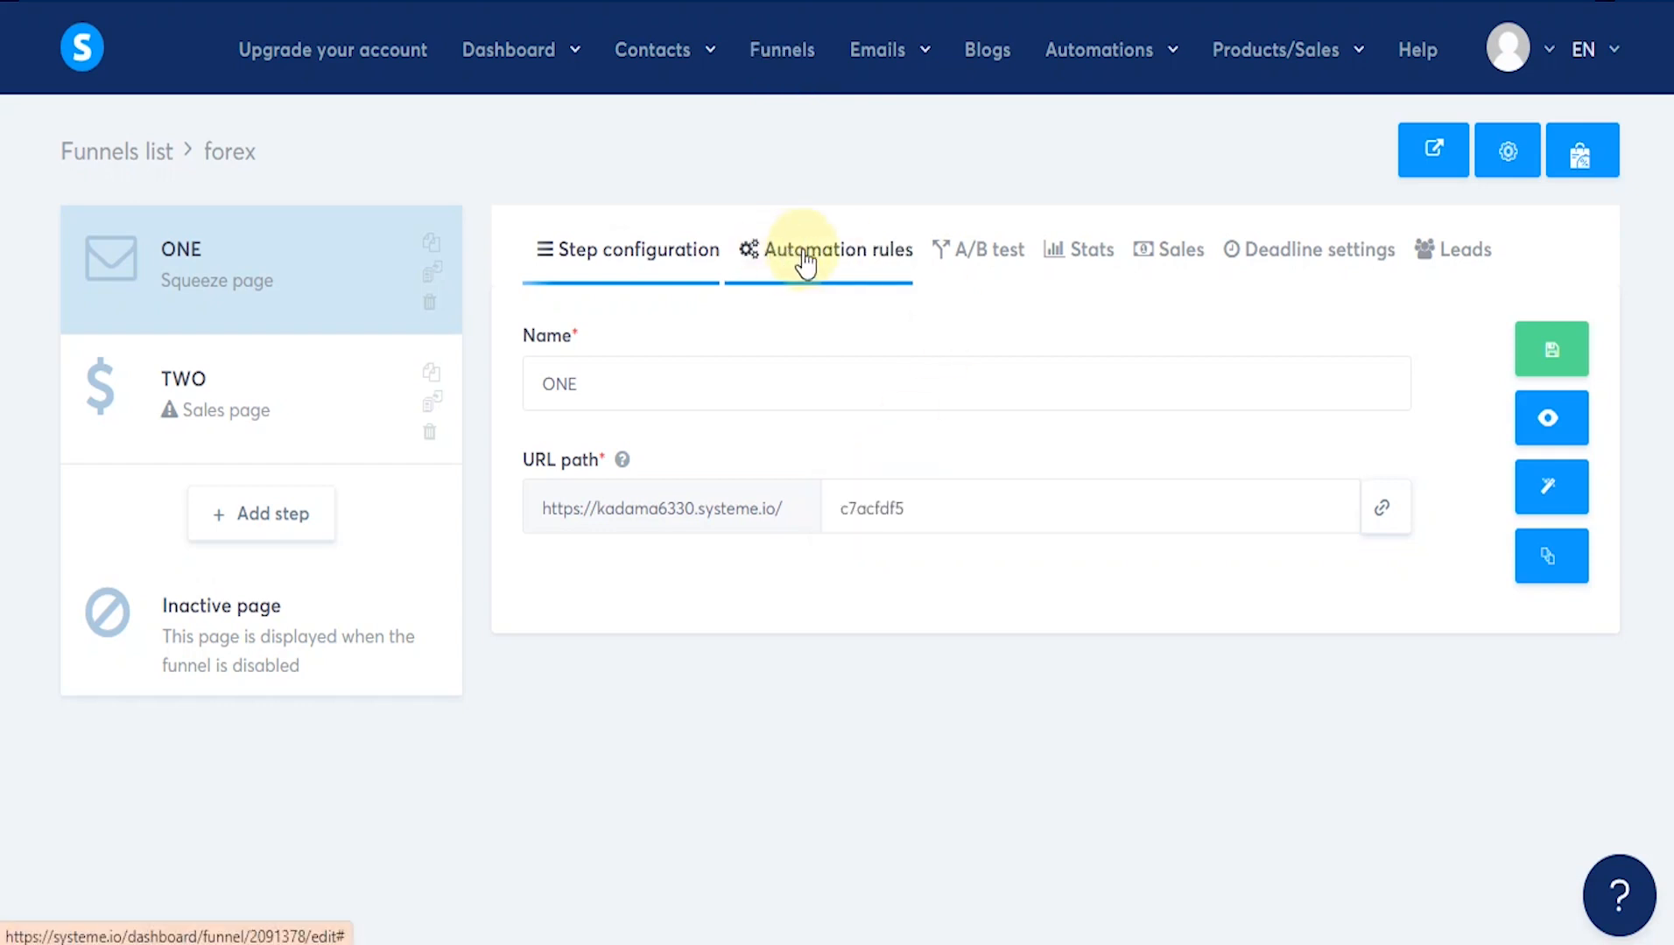
{"action": "left_click", "coordinate": [980, 260]}
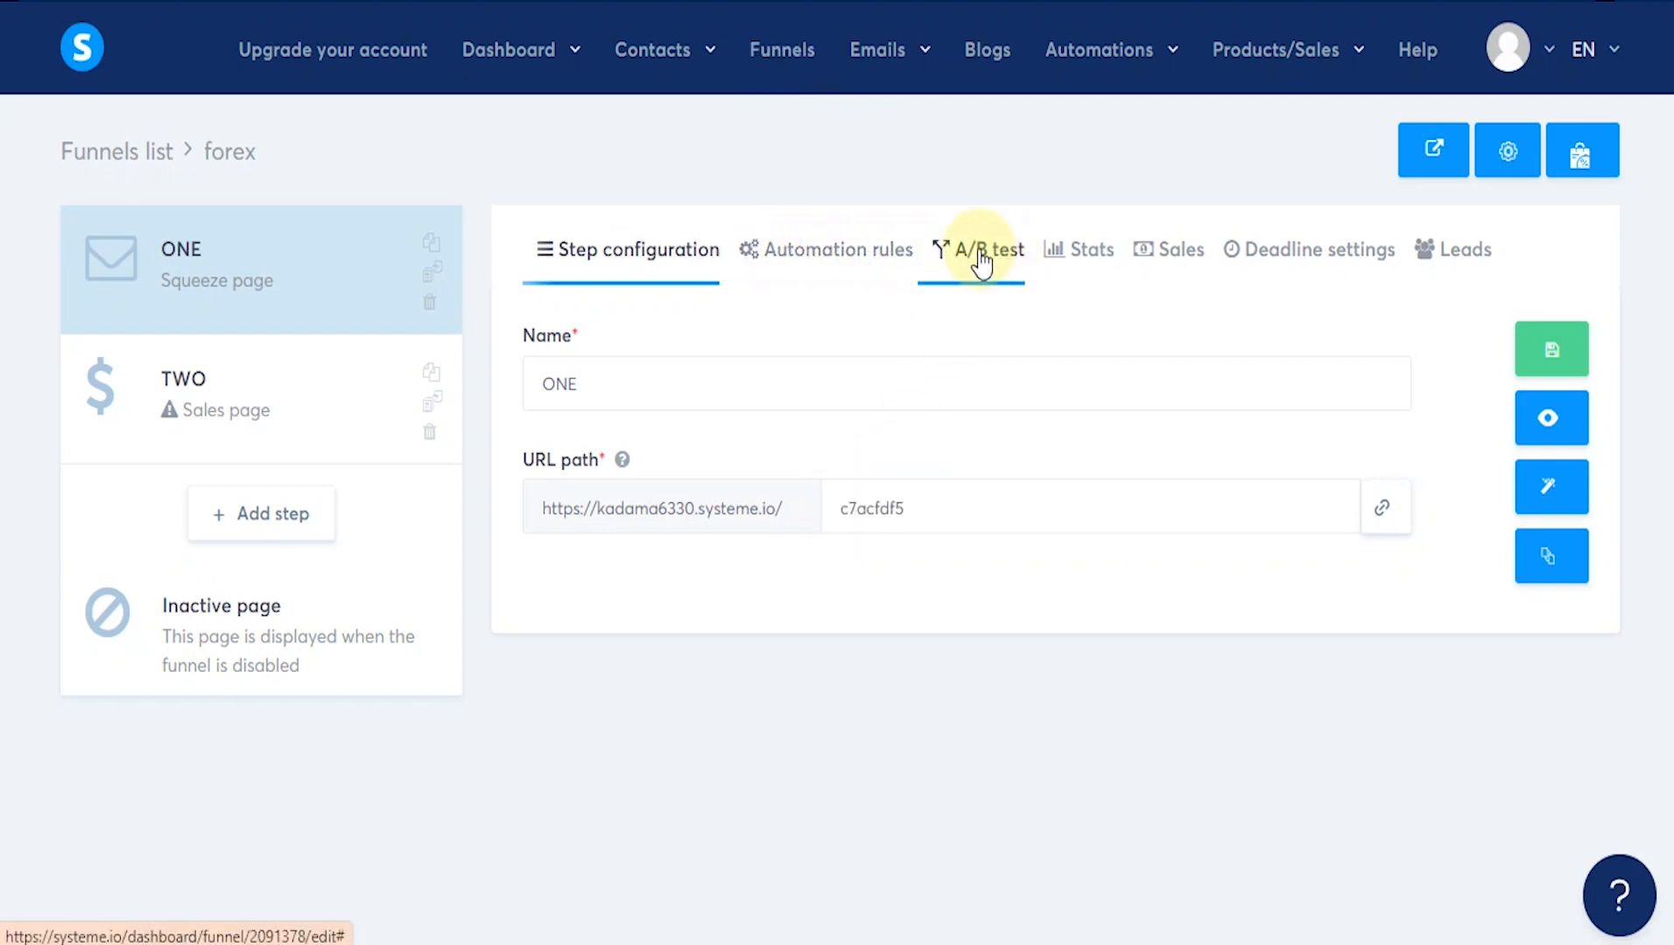
{"action": "left_click", "coordinate": [877, 259]}
{"action": "left_click", "coordinate": [965, 252]}
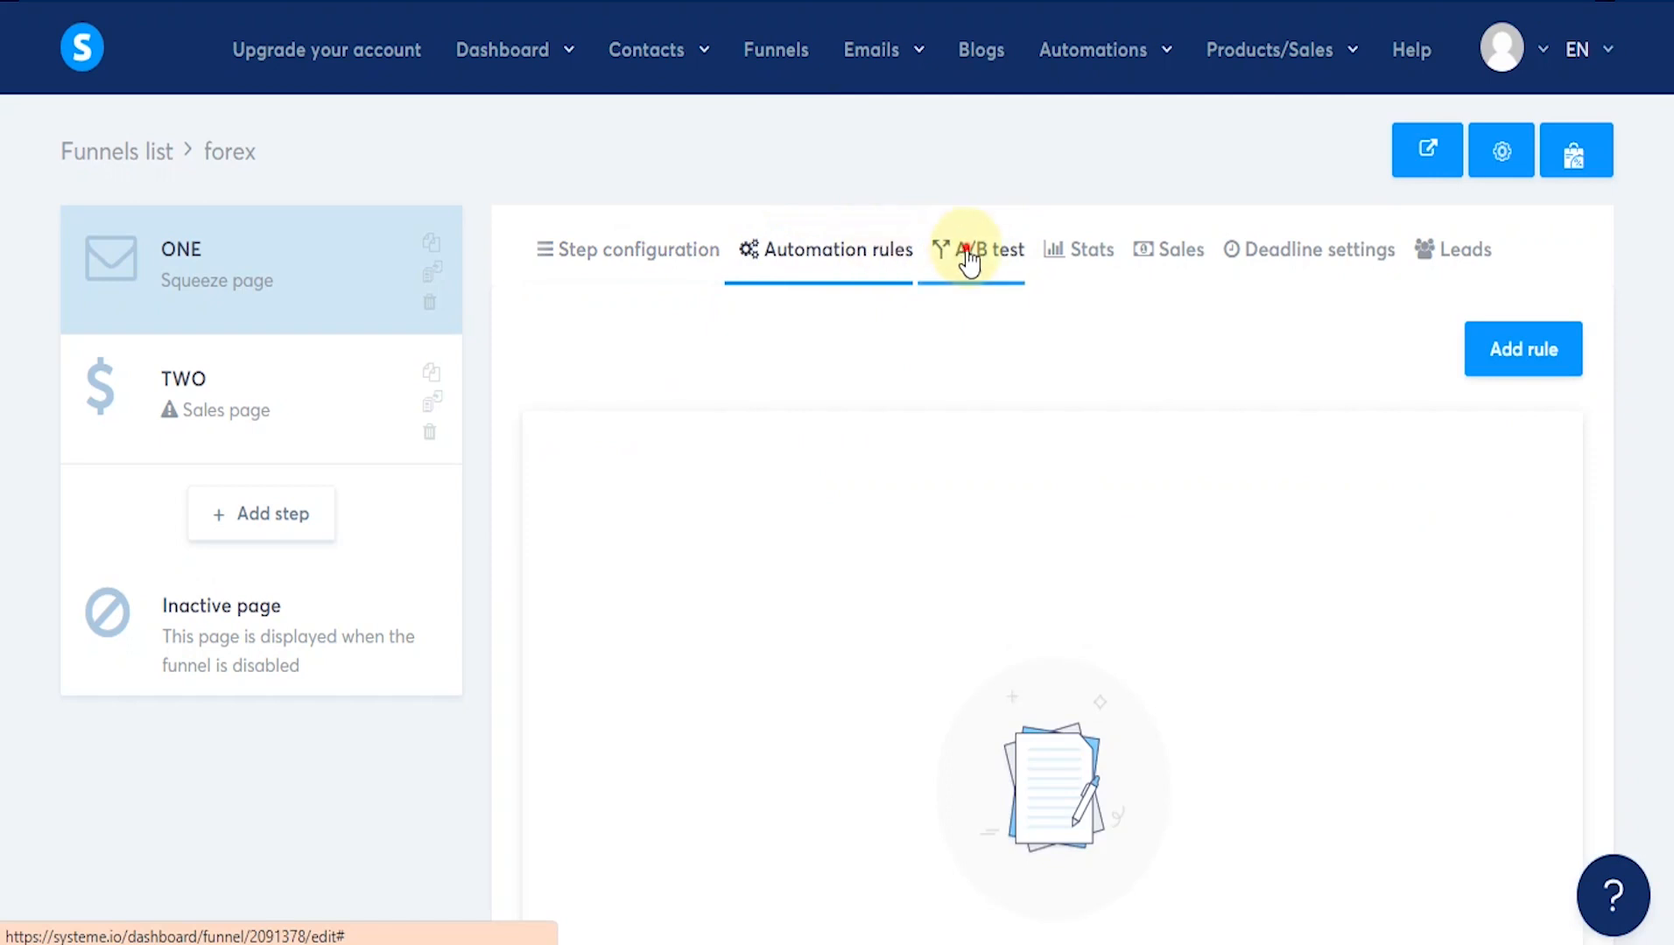
{"action": "left_click", "coordinate": [1186, 261]}
{"action": "left_click", "coordinate": [1296, 260]}
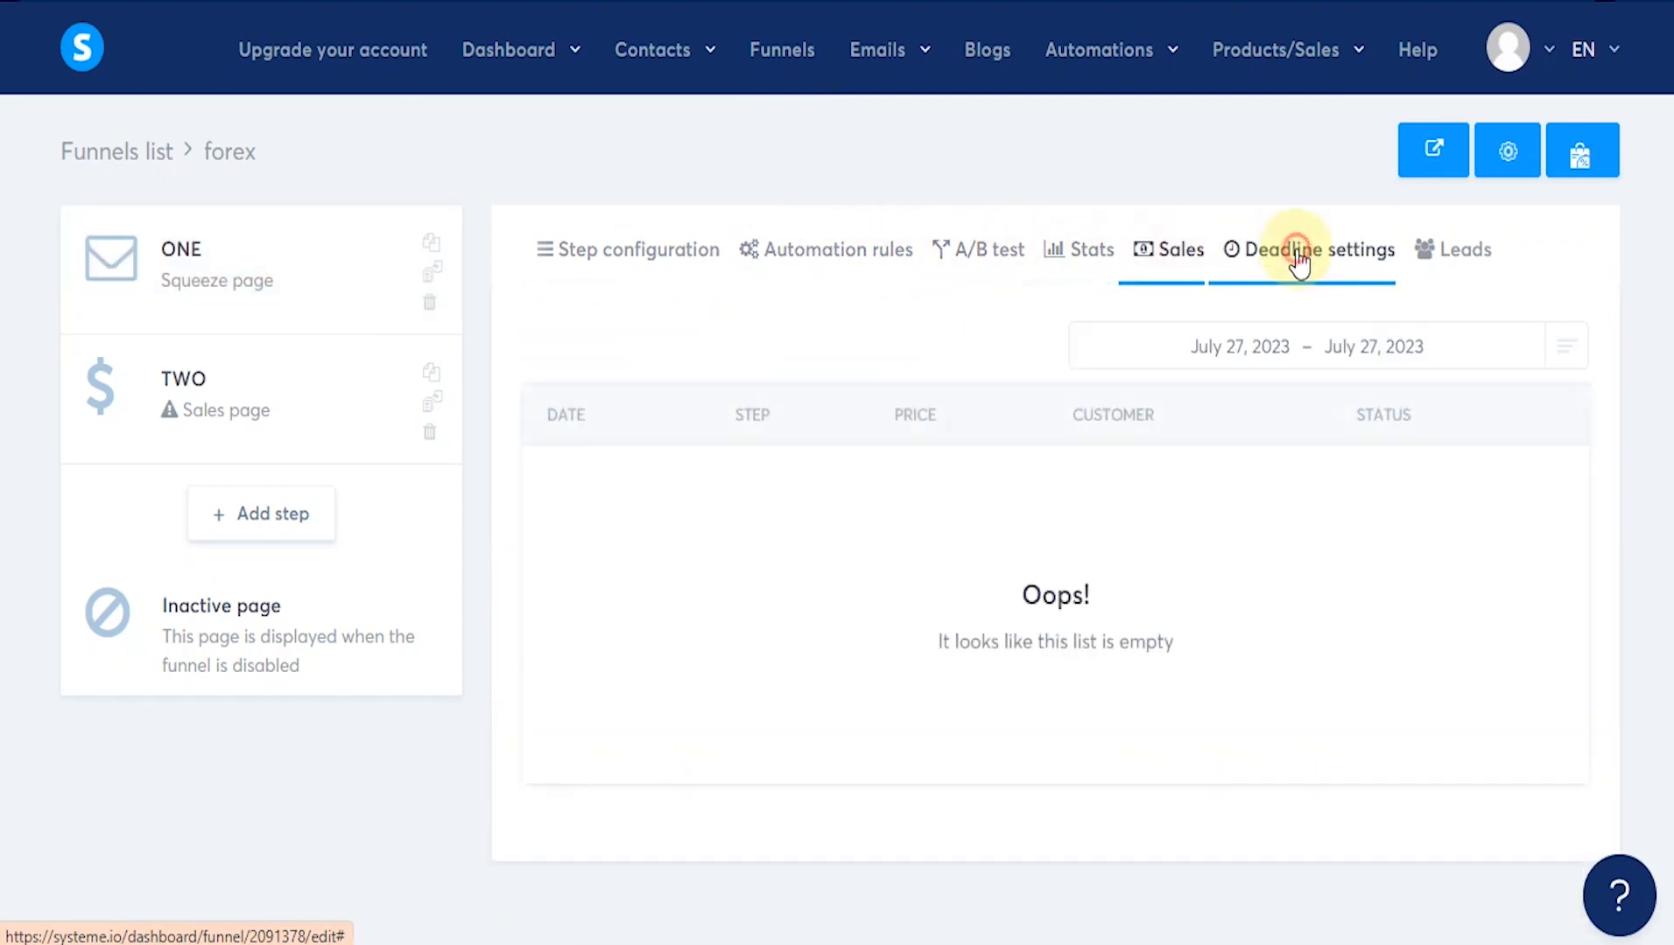
{"action": "left_click", "coordinate": [1446, 259]}
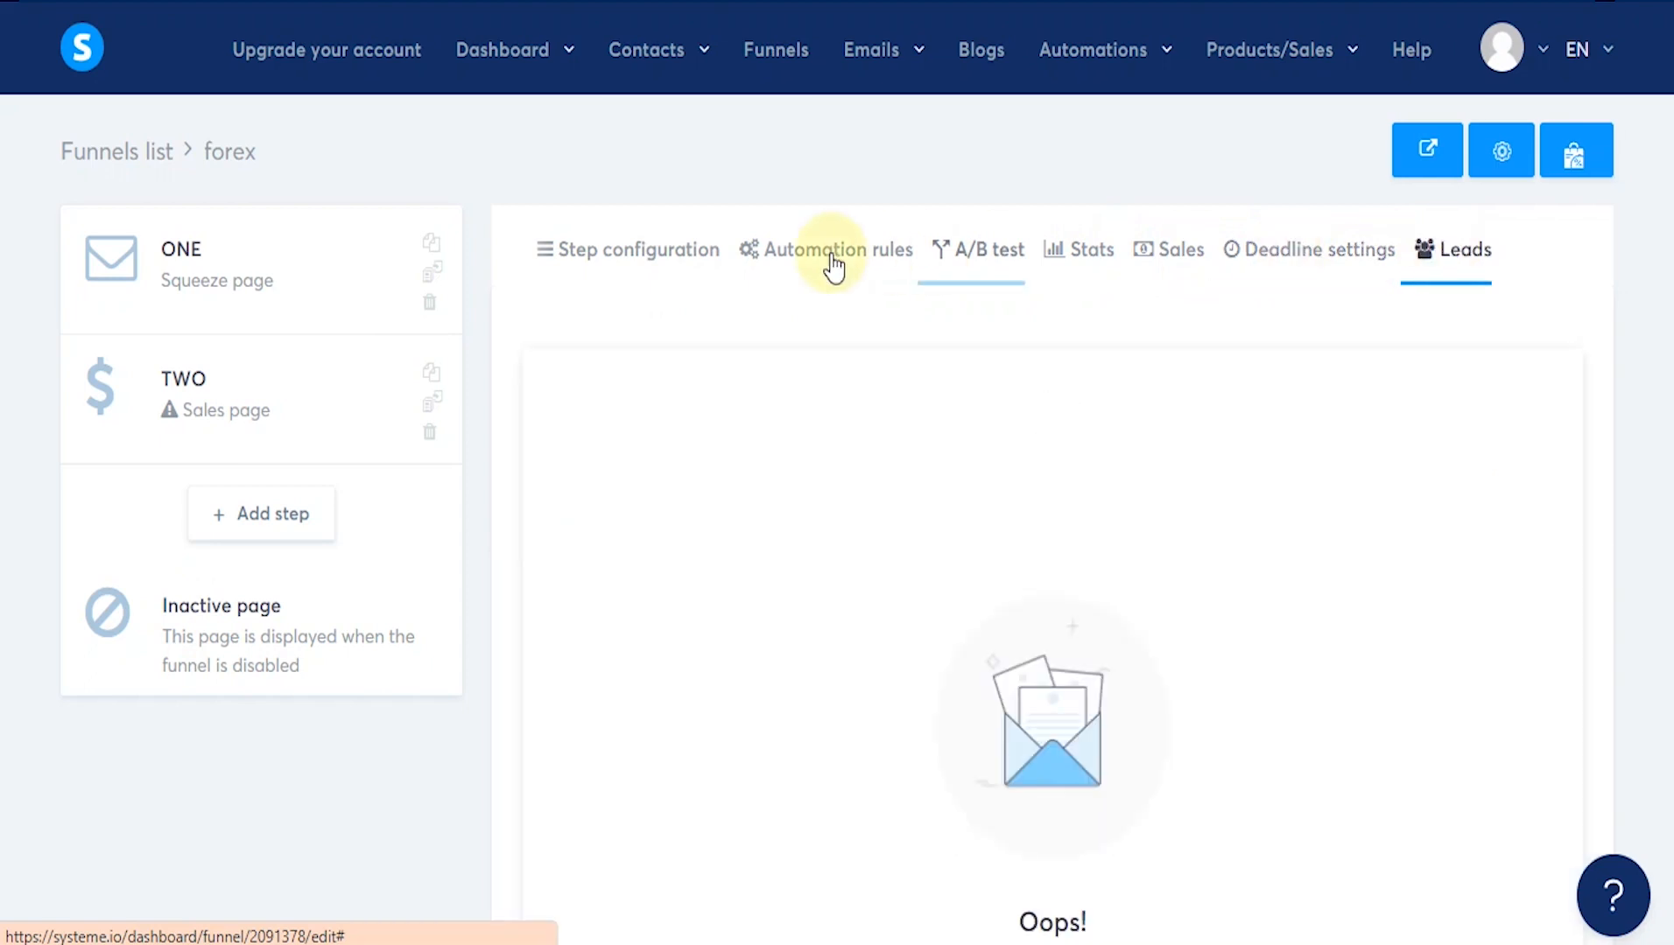
{"action": "left_click", "coordinate": [595, 261]}
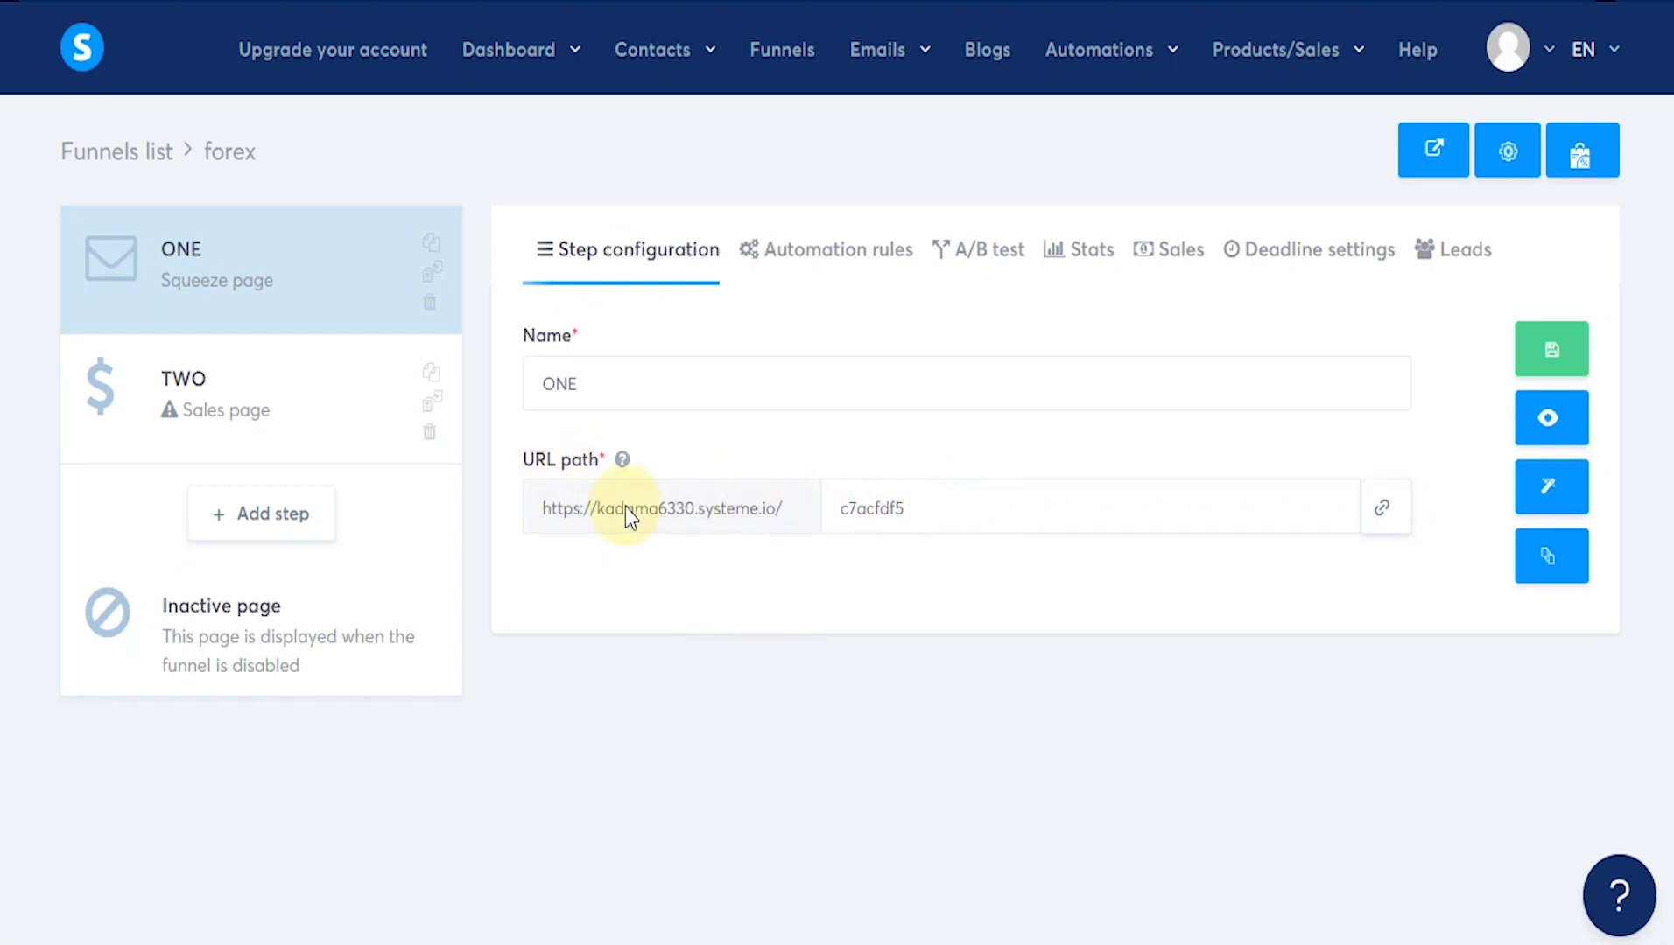
Step: Copy step ONE's full page URL and open it in a new browser tab
{"action": "left_click_drag", "start_coordinate": [542, 511], "coordinate": [1014, 510]}
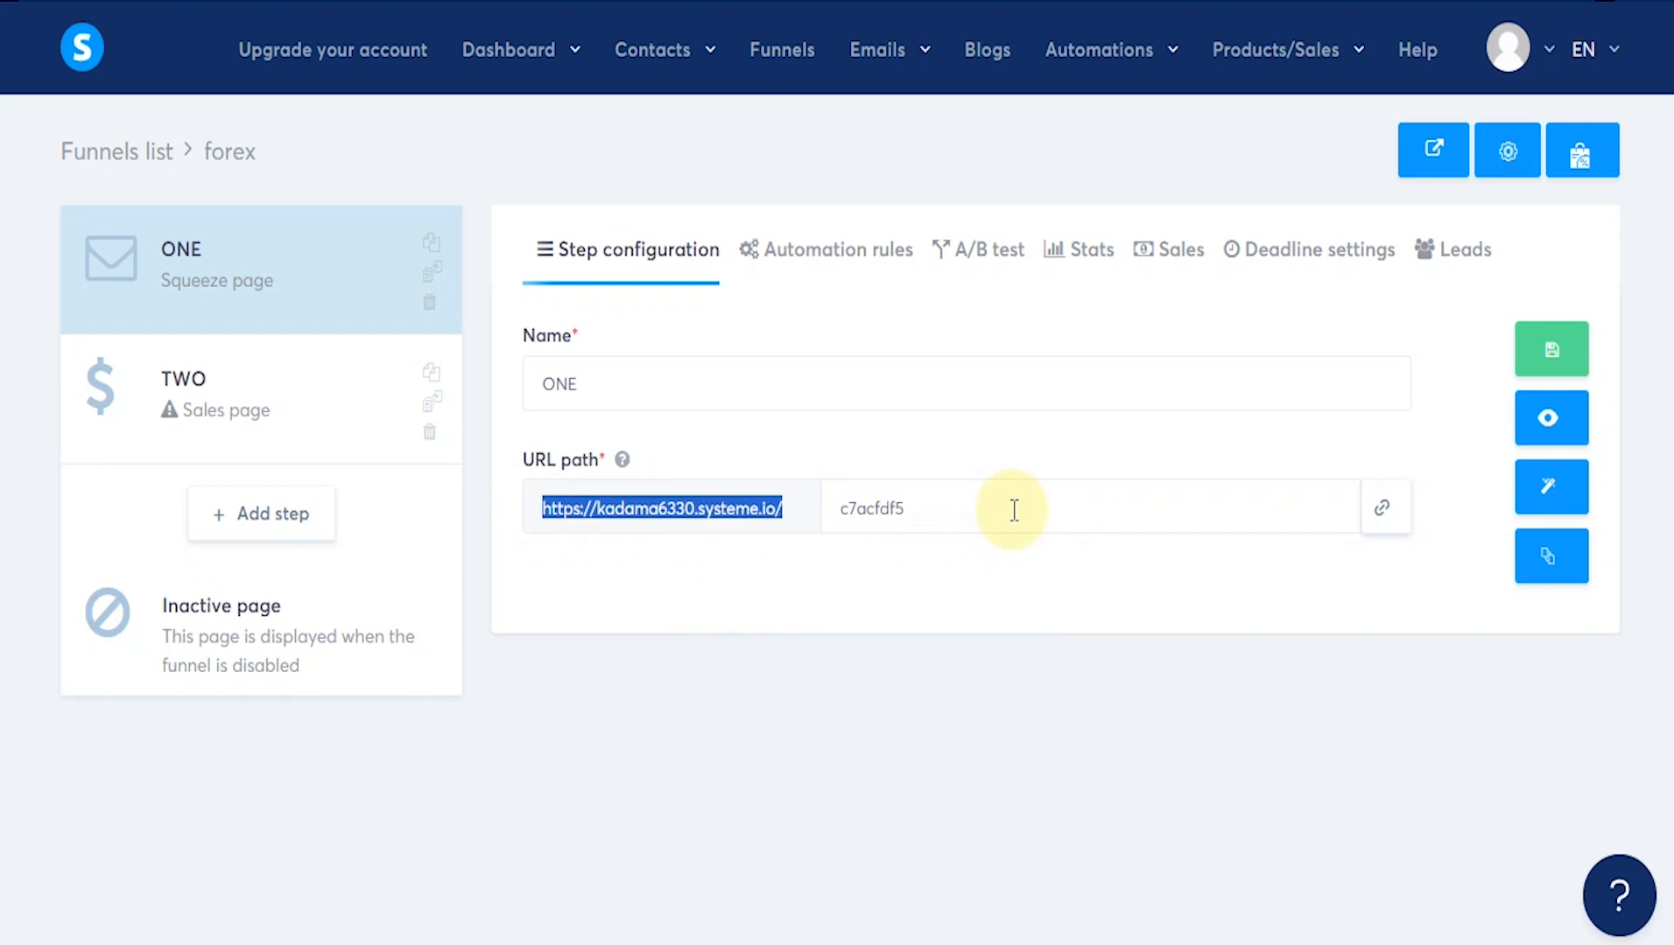
{"action": "left_click", "coordinate": [1388, 517]}
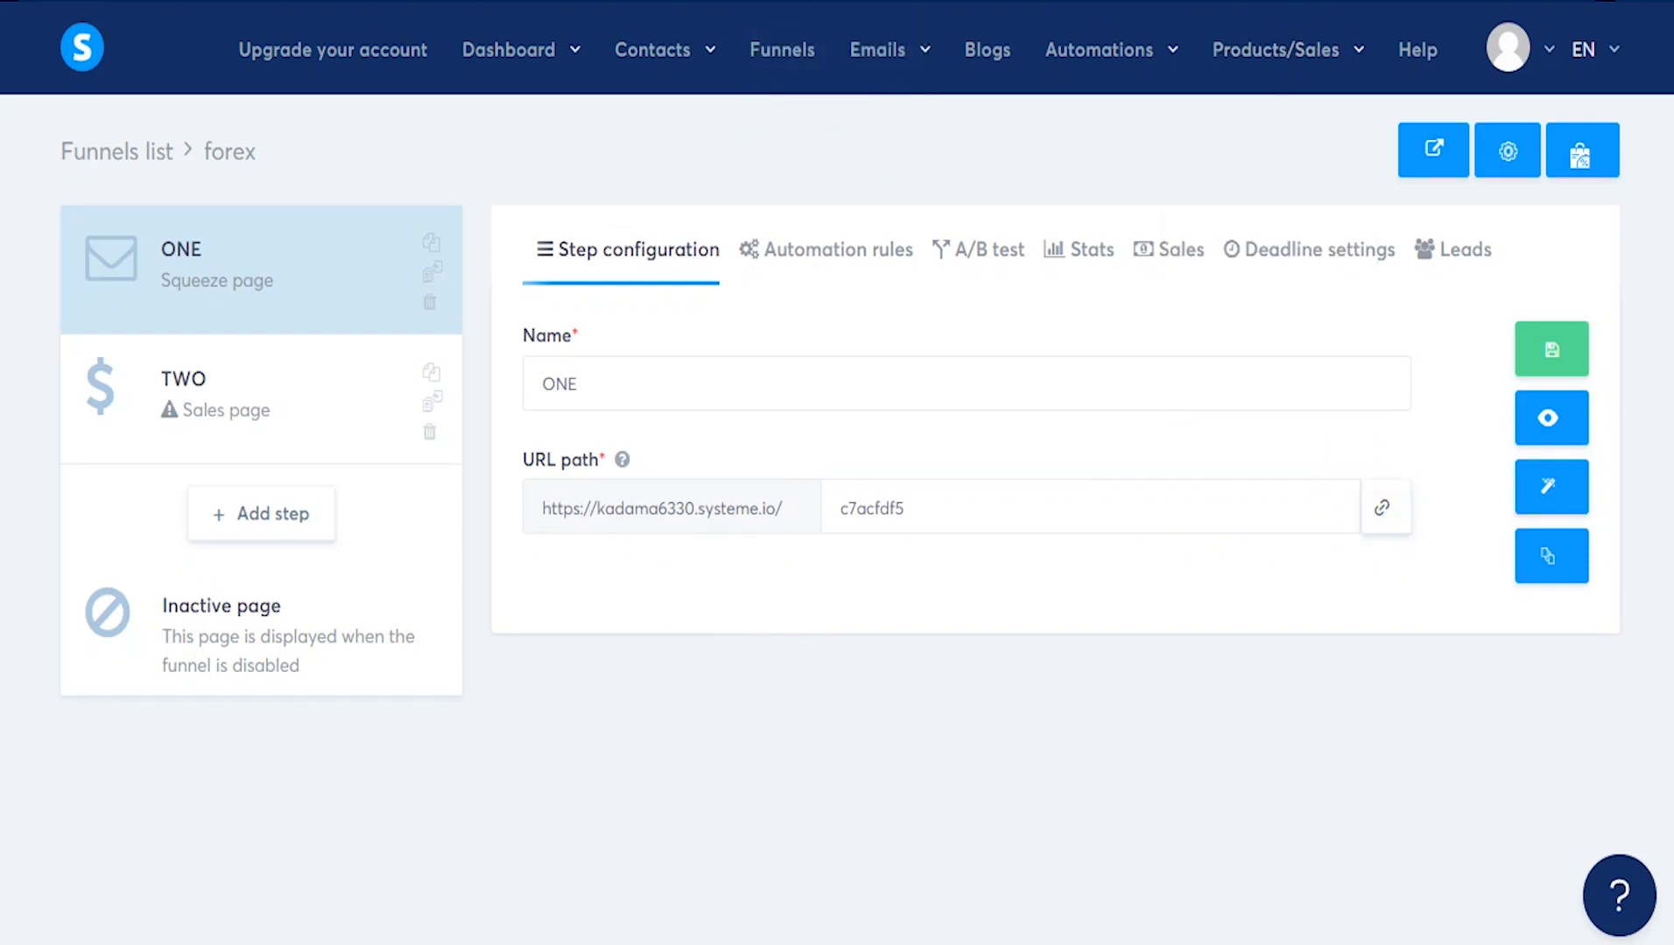
{"action": "key", "text": "ctrl+t"}
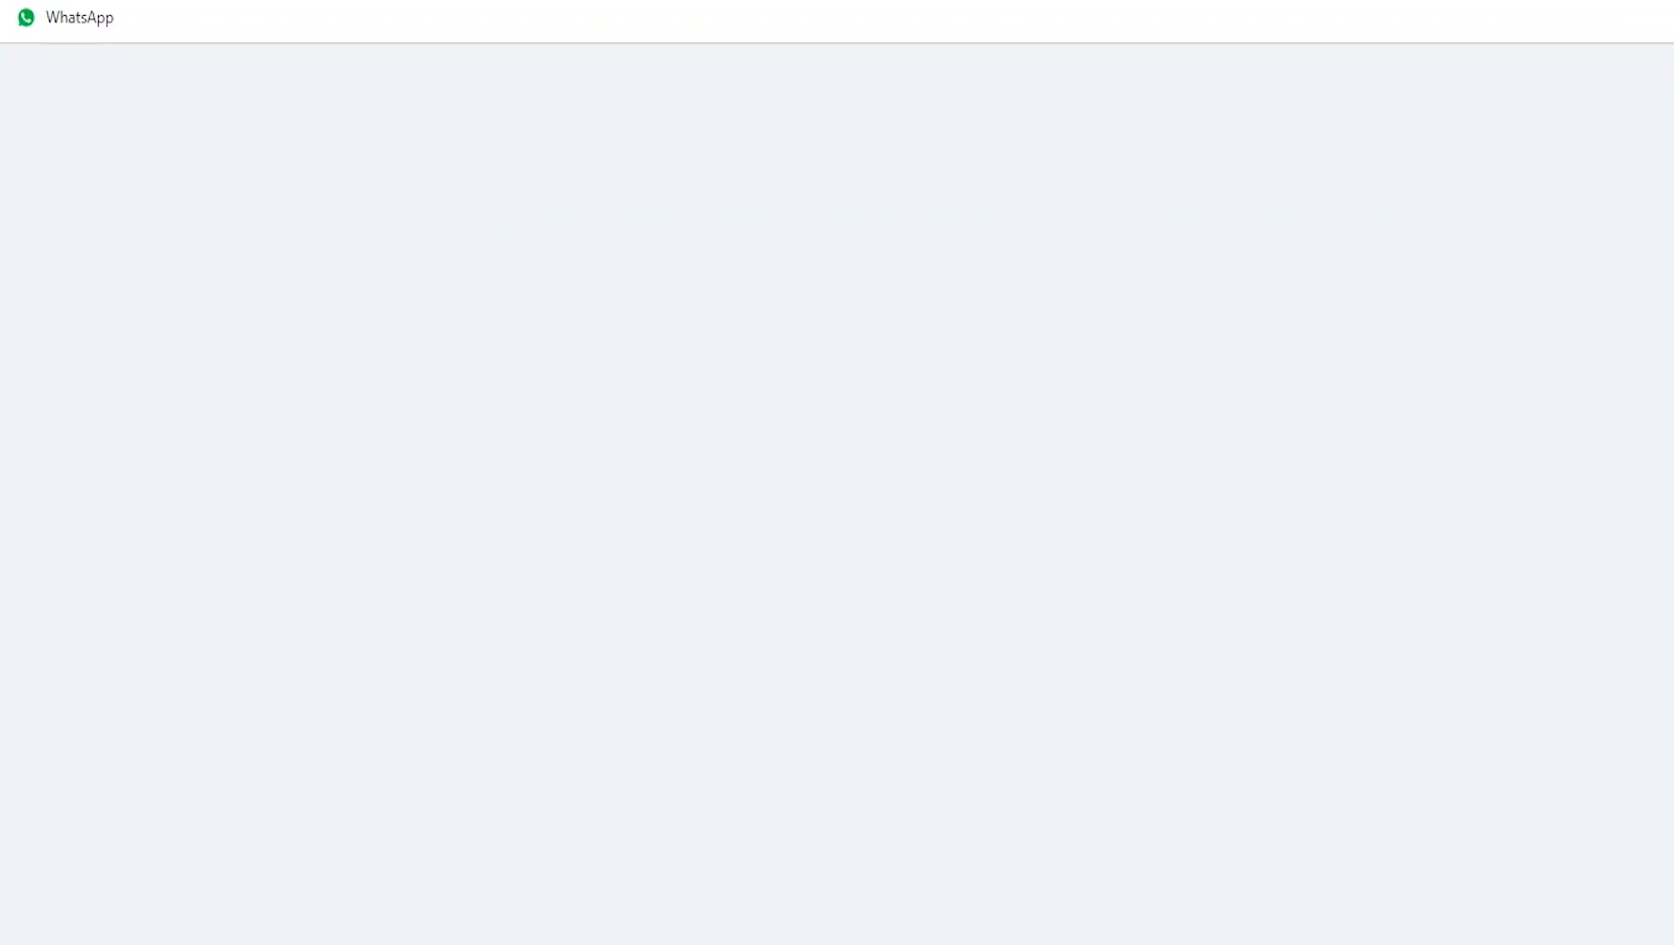
{"action": "right_click", "coordinate": [631, 1]}
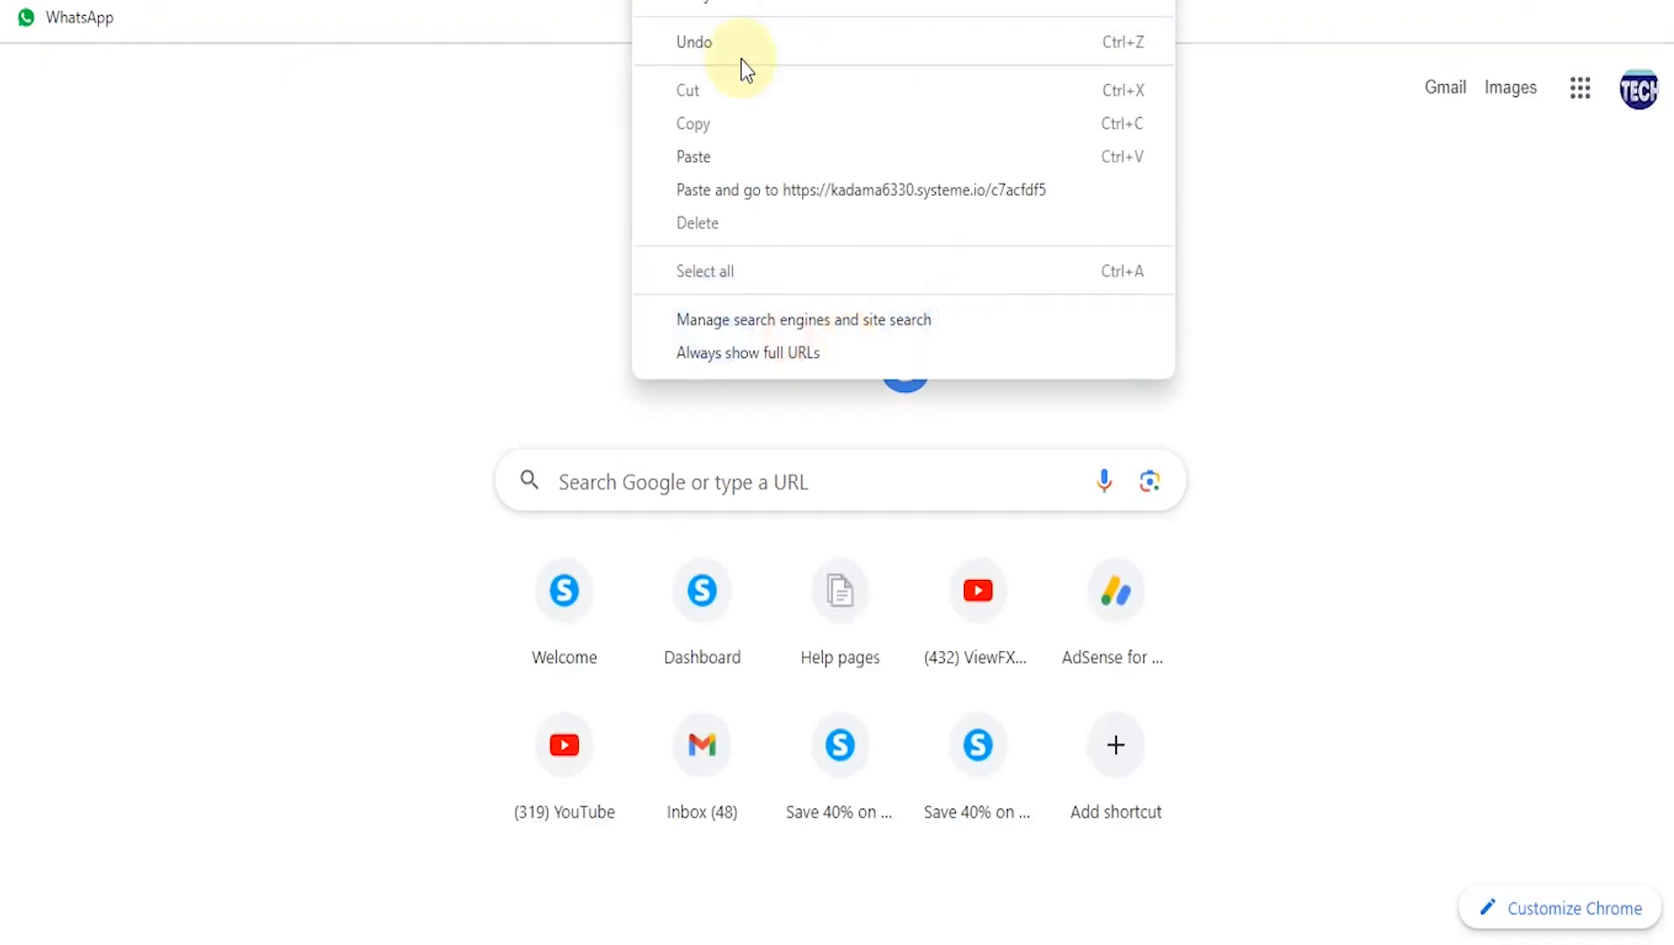
{"action": "left_click", "coordinate": [770, 190]}
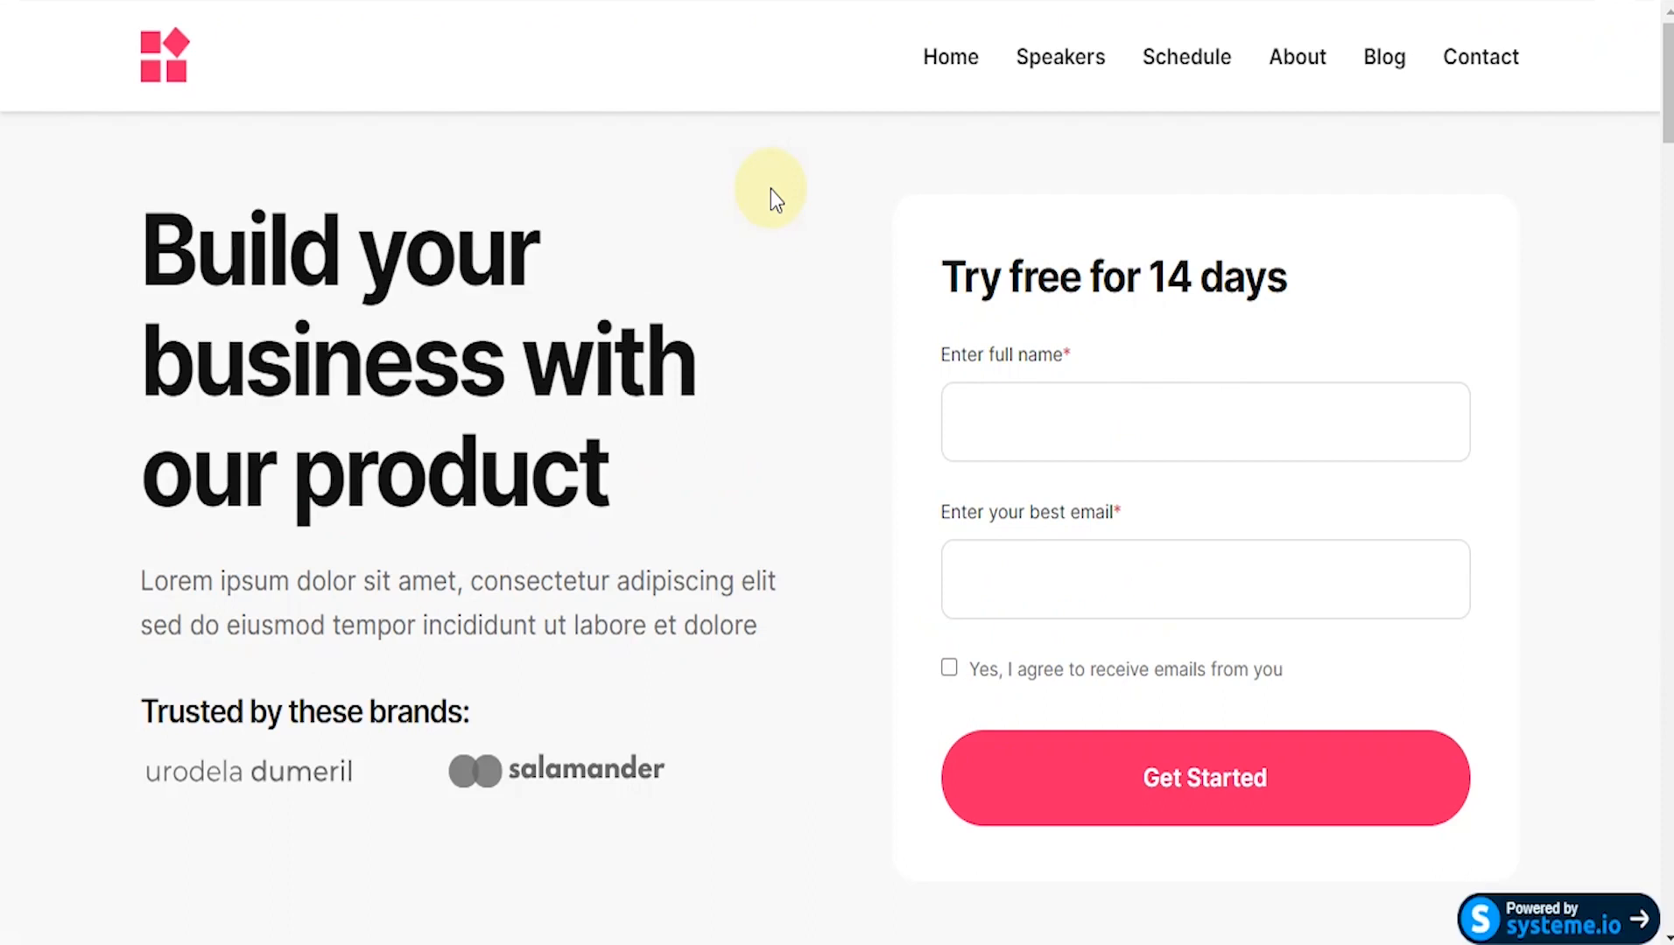
Step: Look through the live squeeze page's sign-up form and testimonial sections, and return to step ONE's configuration
{"action": "scroll", "coordinate": [1260, 245], "scroll_direction": "down", "scroll_amount": 8}
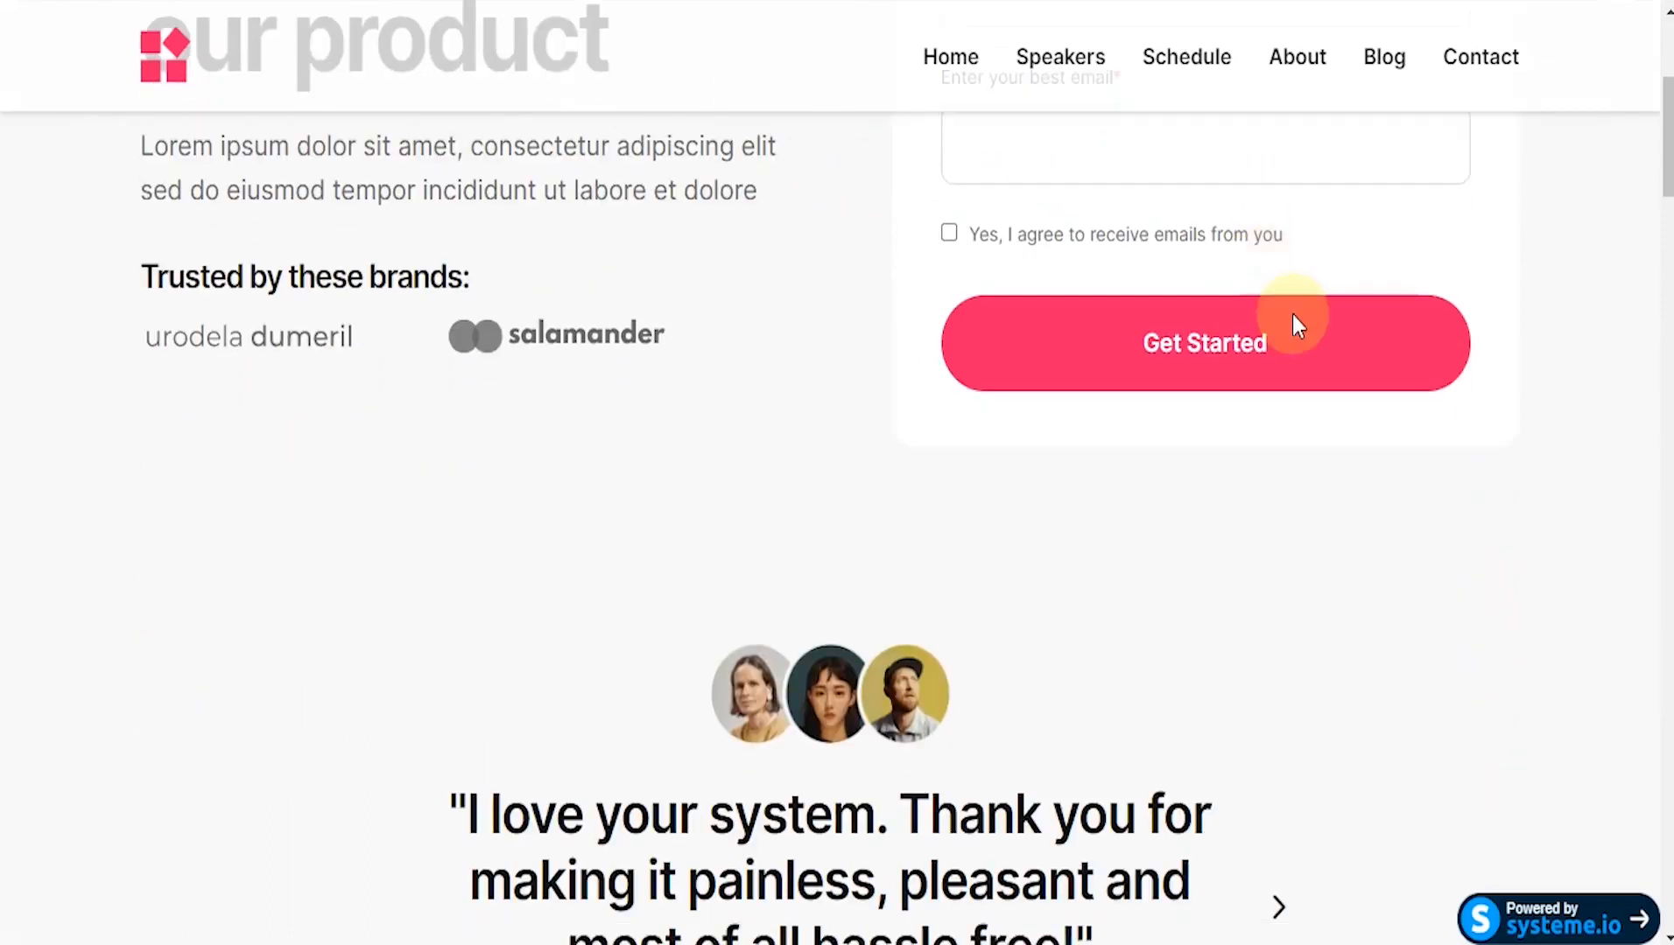
{"action": "left_click_drag", "start_coordinate": [1671, 198], "coordinate": [1671, 79]}
{"action": "scroll", "coordinate": [979, 348], "scroll_direction": "down", "scroll_amount": 5}
{"action": "scroll", "coordinate": [1279, 316], "scroll_direction": "down", "scroll_amount": 3}
{"action": "left_click_drag", "start_coordinate": [1669, 195], "coordinate": [1668, 79]}
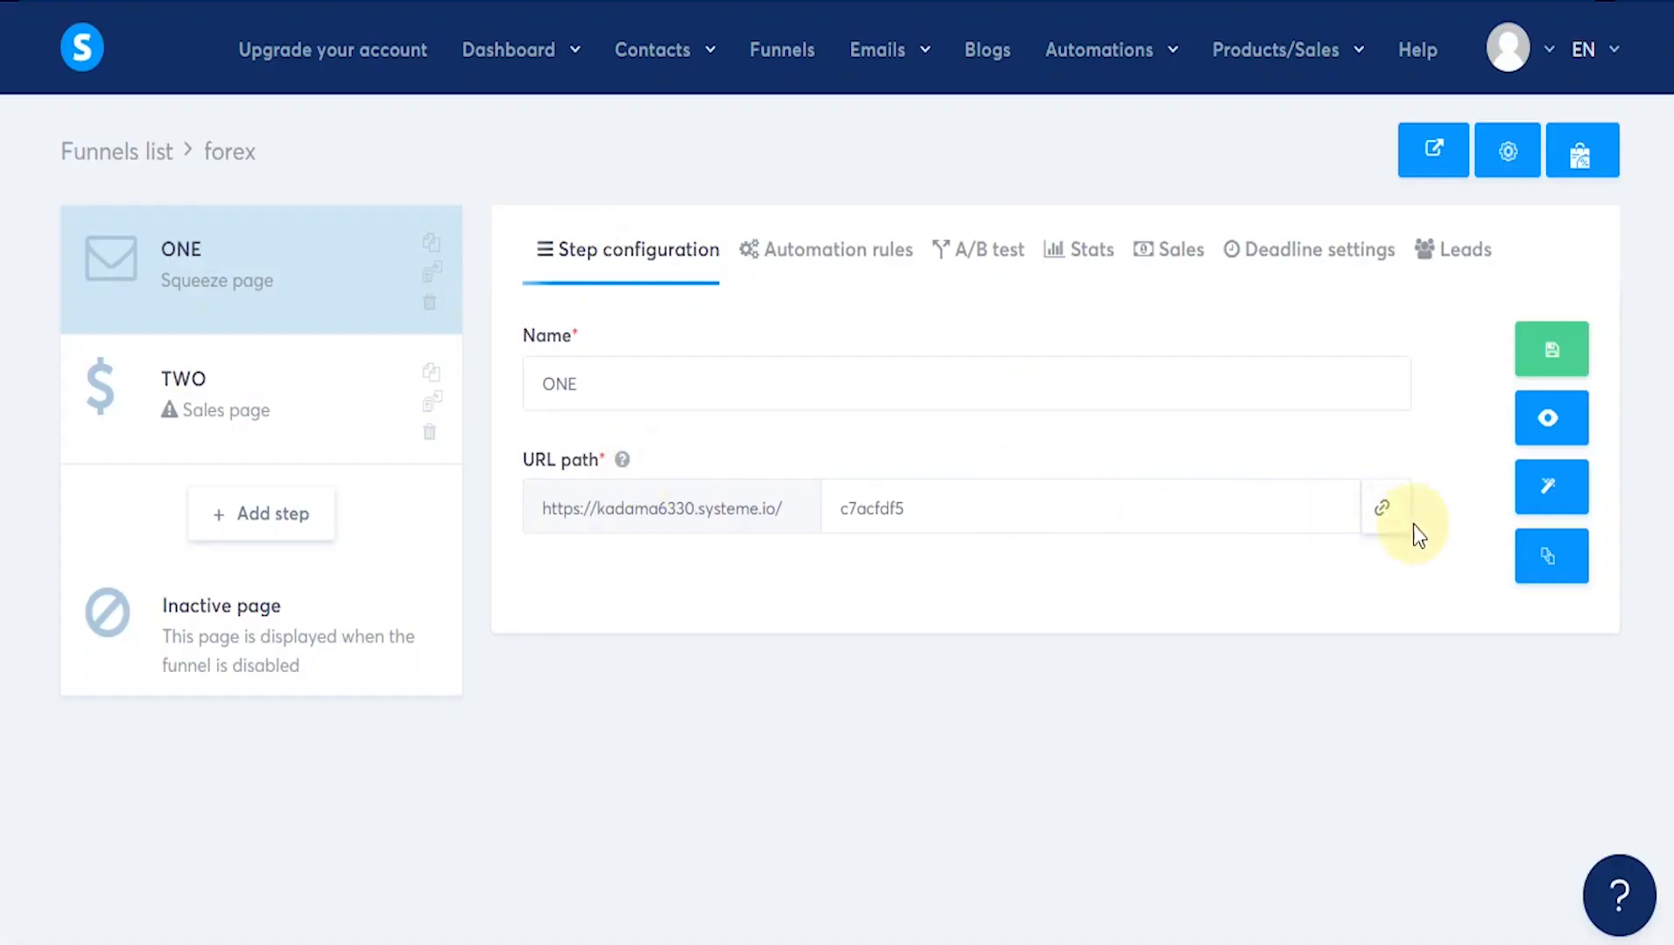
{"action": "left_click", "coordinate": [1557, 561]}
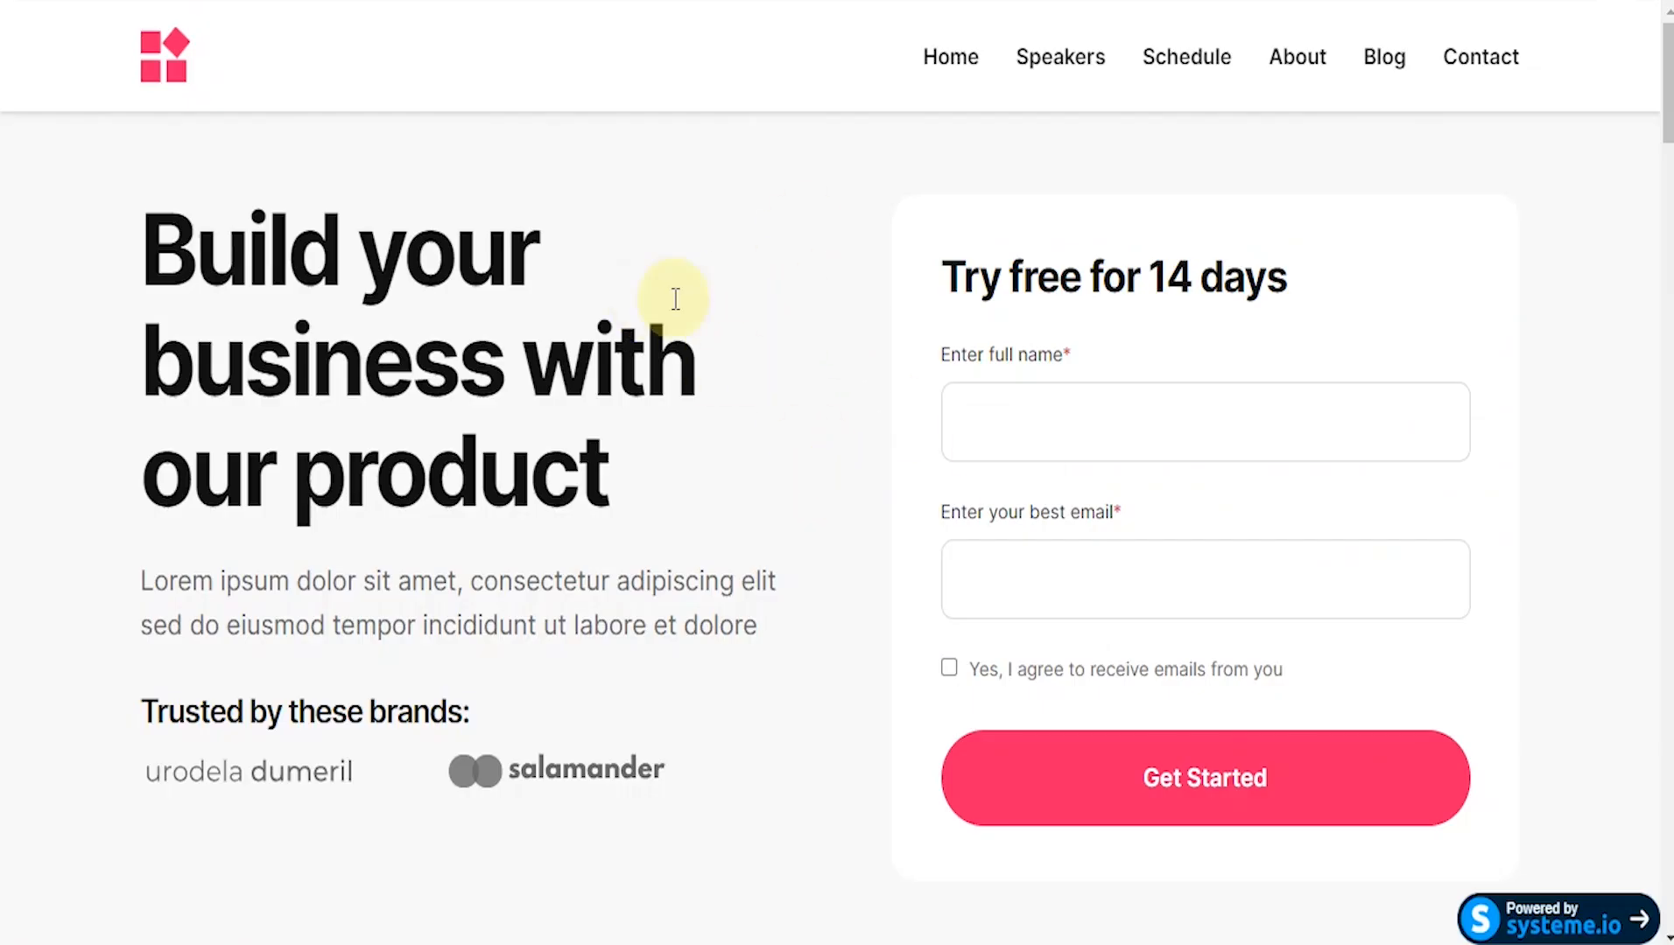
{"action": "left_click", "coordinate": [442, 2]}
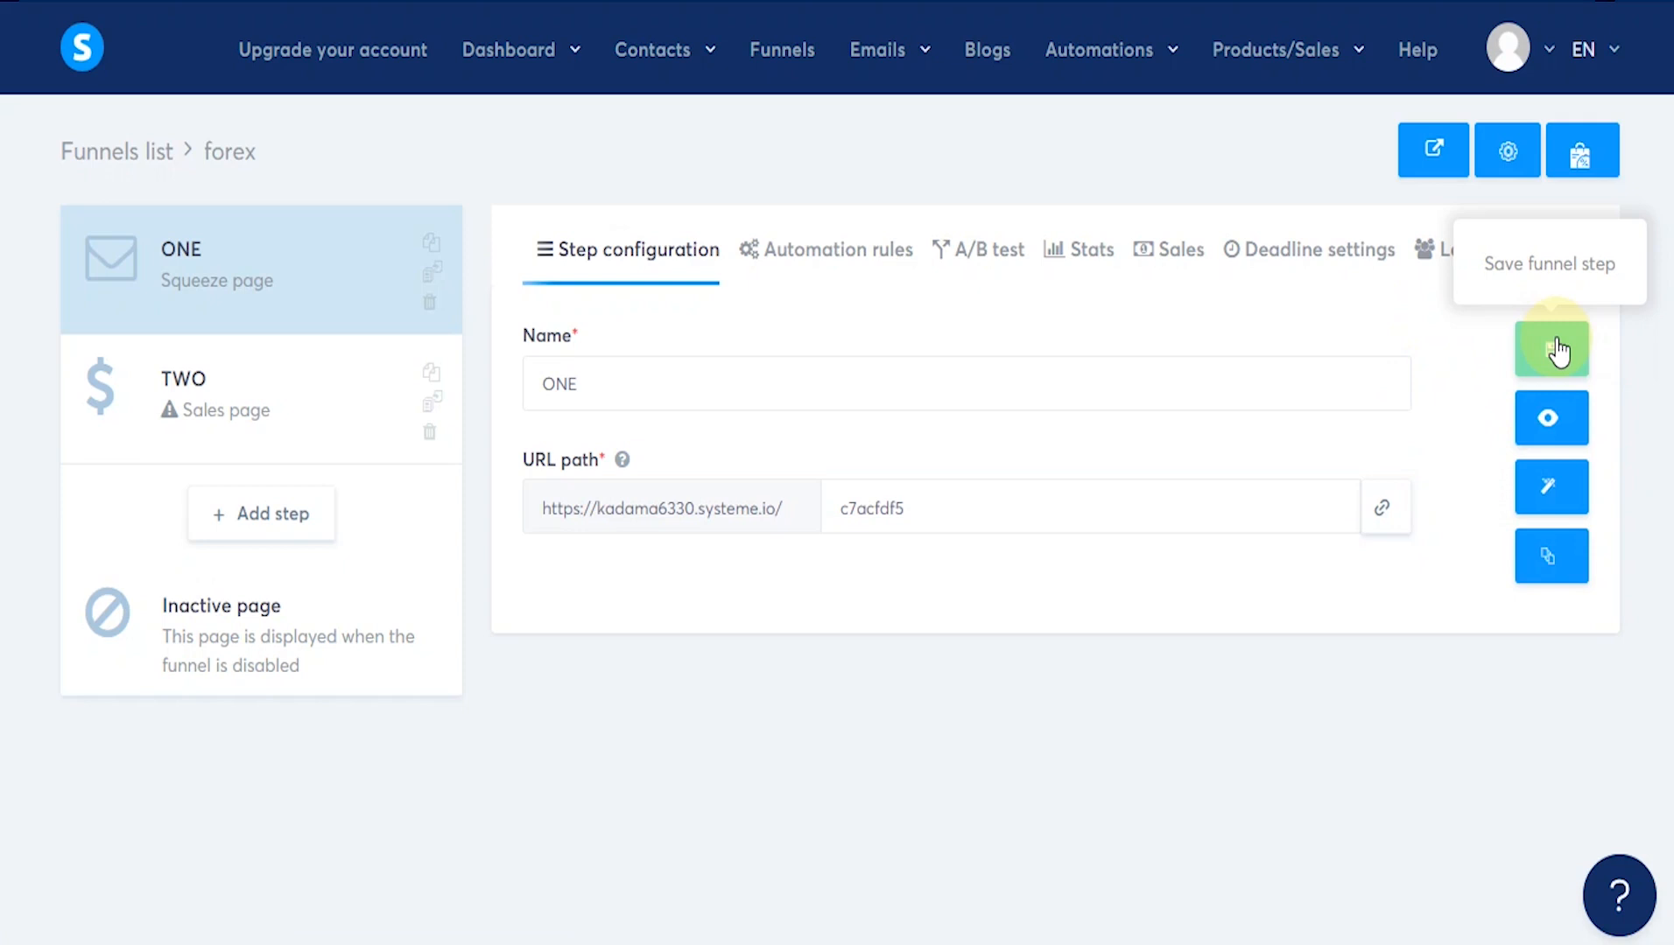
Step: Try to set step ONE's URL path to OPTIN and save the funnel step
{"action": "left_click", "coordinate": [906, 509]}
{"action": "left_click_drag", "start_coordinate": [906, 509], "coordinate": [840, 508]}
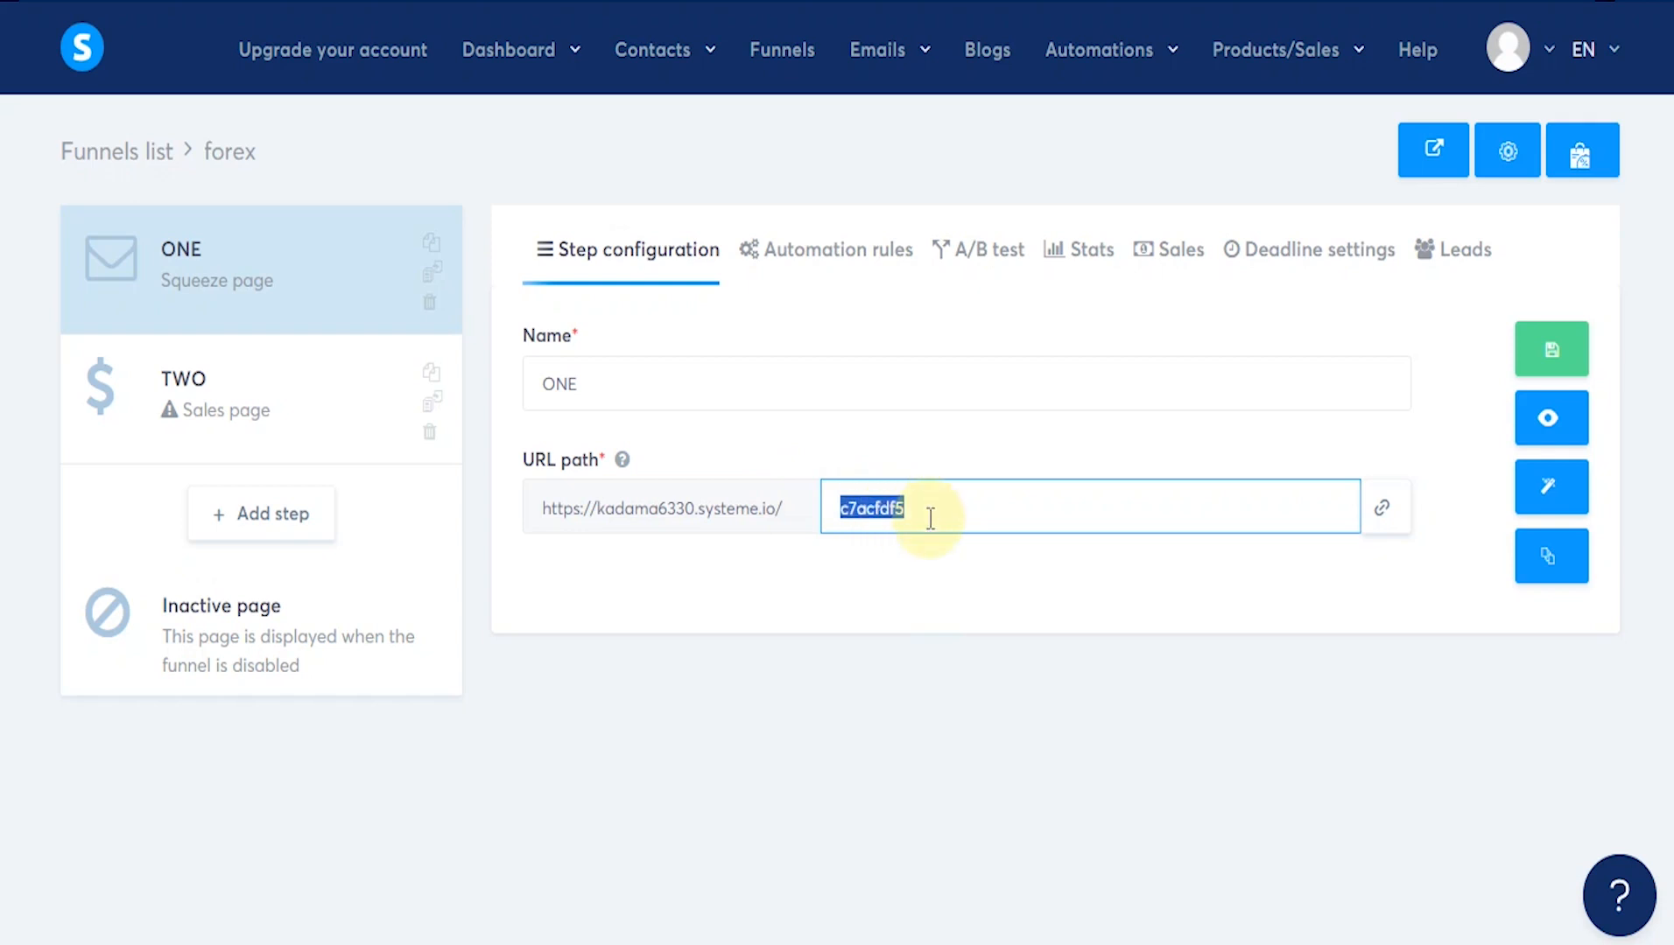
{"action": "type", "text": "OP"}
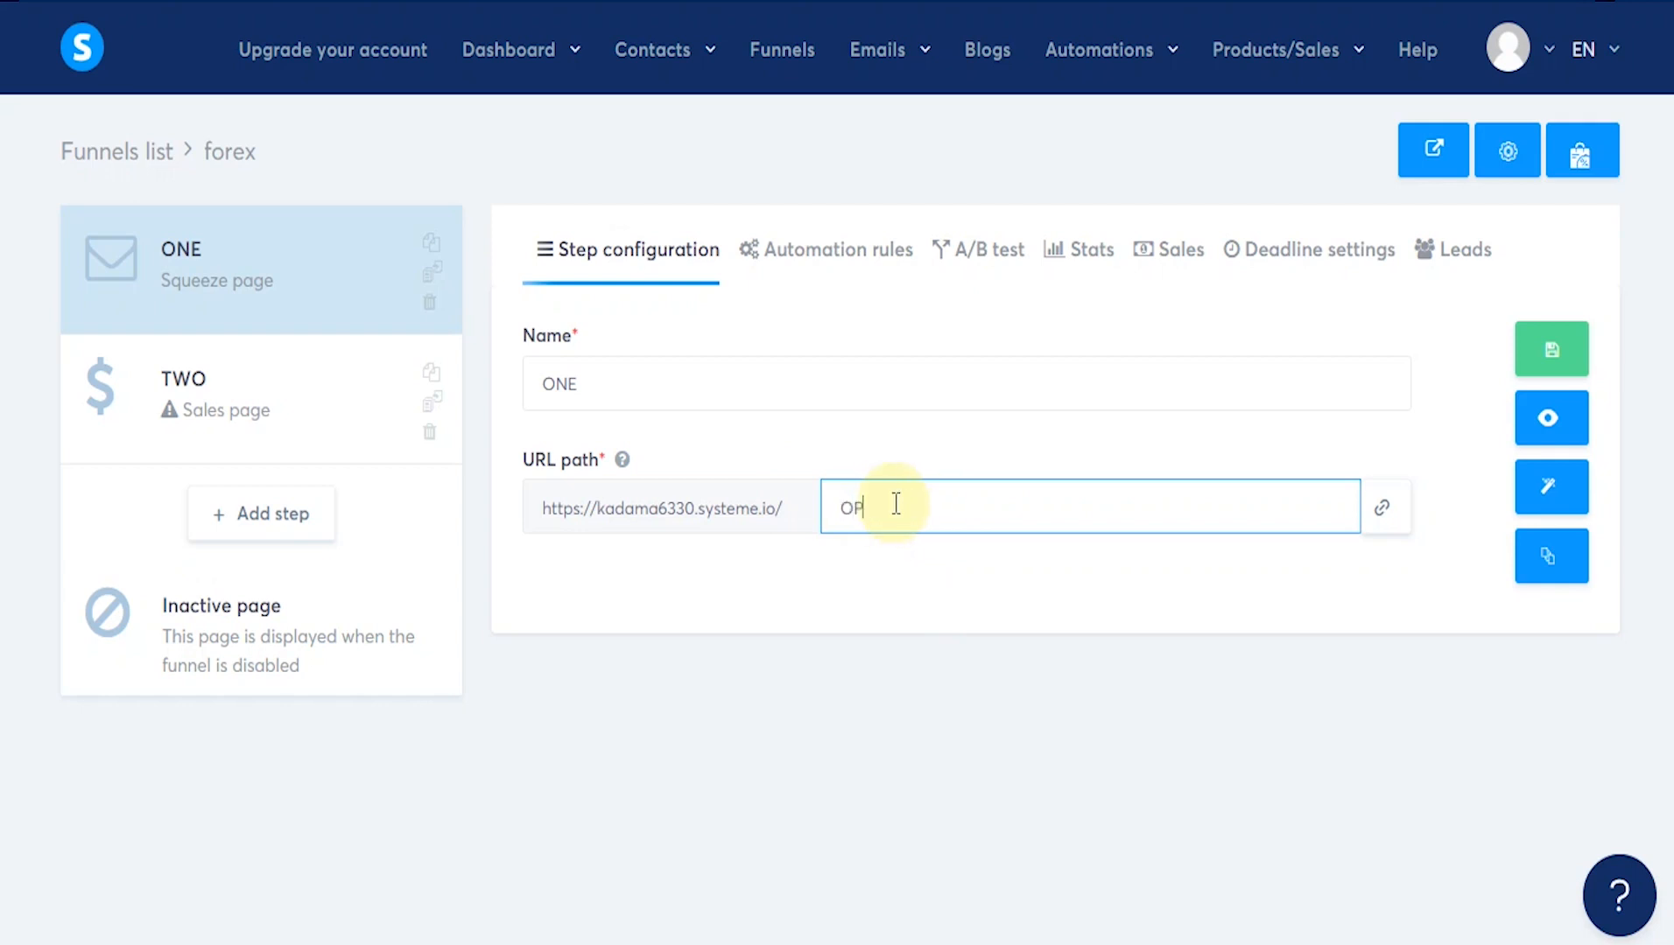
{"action": "type", "text": "TIN"}
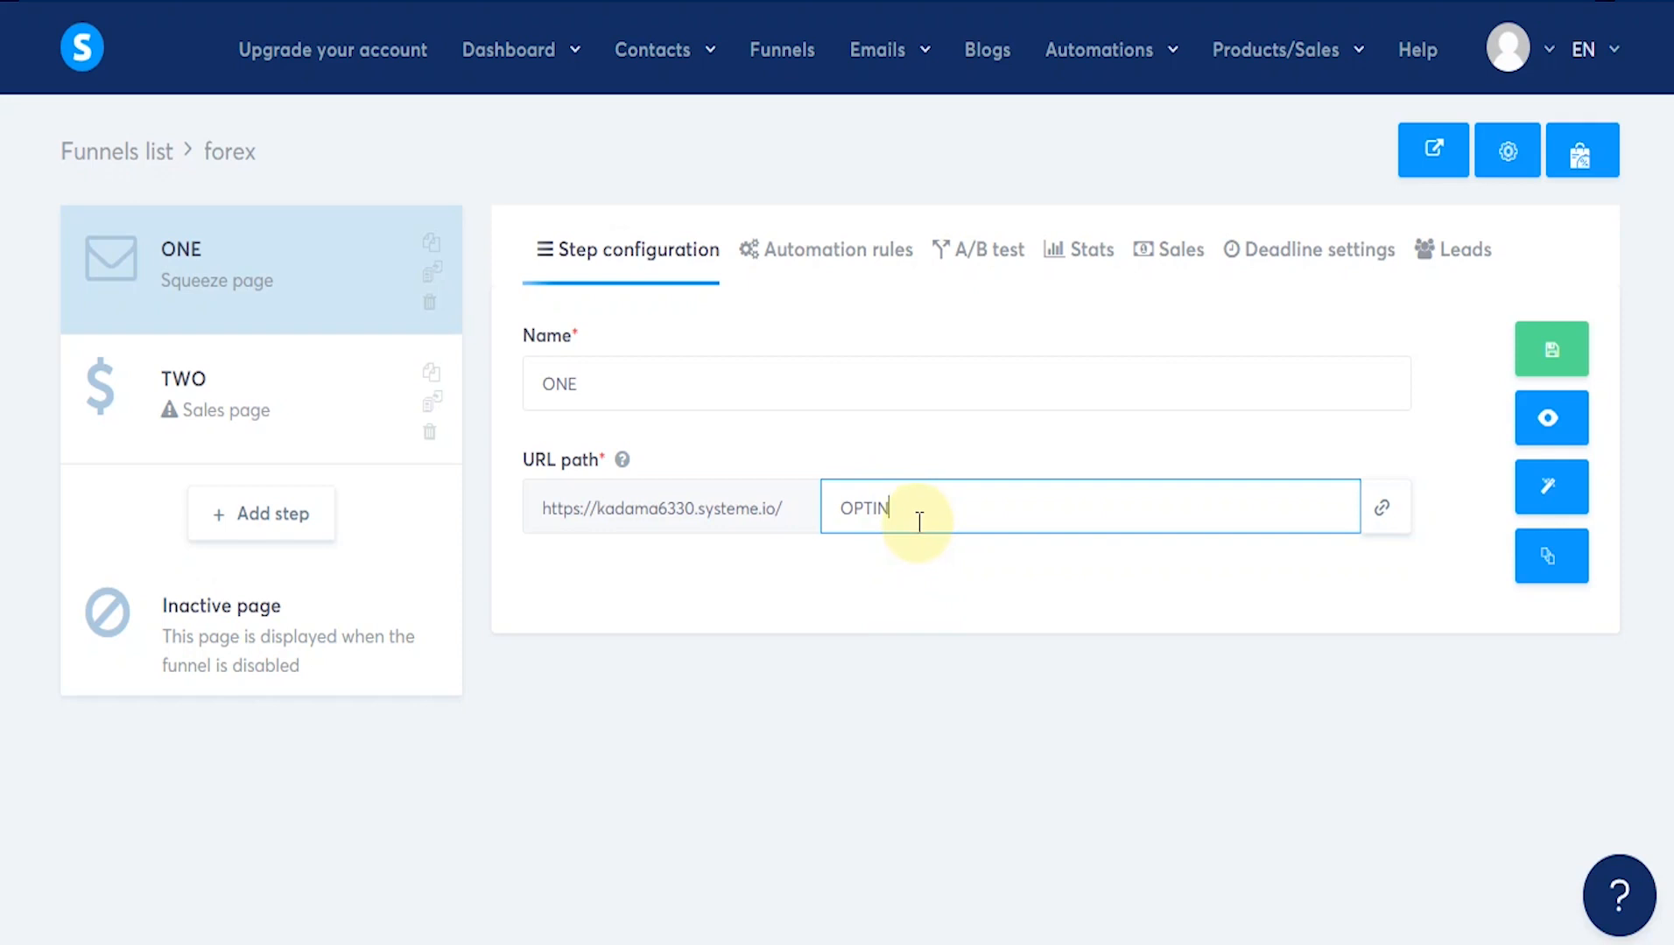
{"action": "left_click", "coordinate": [1543, 371]}
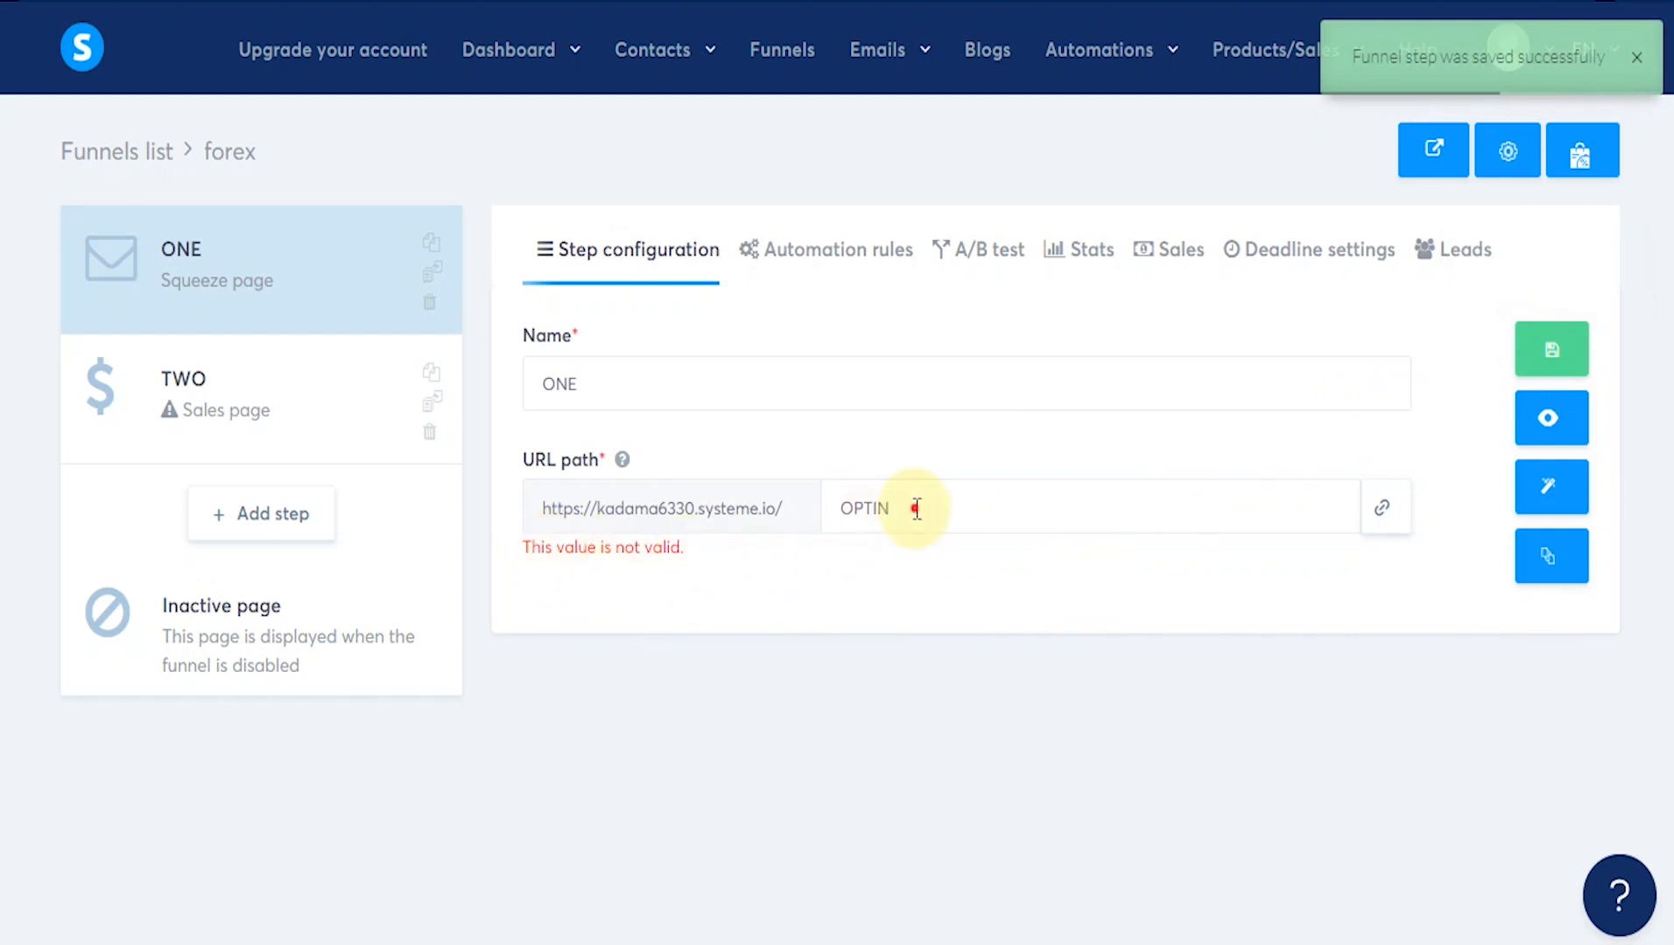
Step: Replace step ONE's URL path with optin in lowercase and save the funnel step
{"action": "left_click_drag", "start_coordinate": [916, 509], "coordinate": [827, 510]}
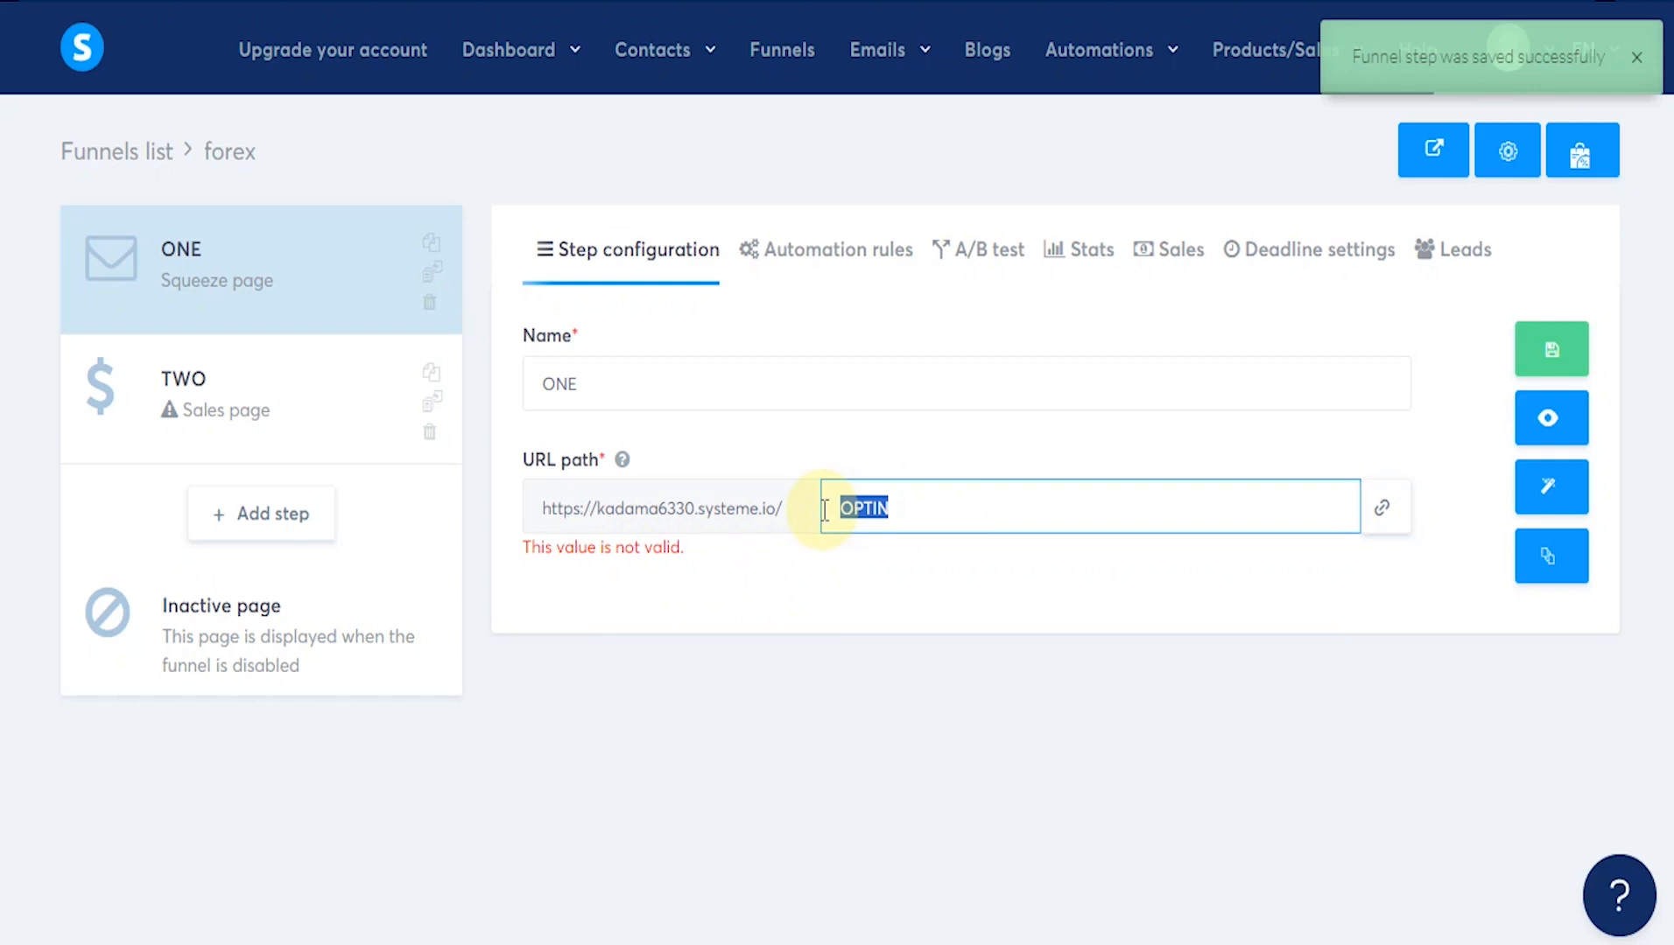
{"action": "type", "text": "optin"}
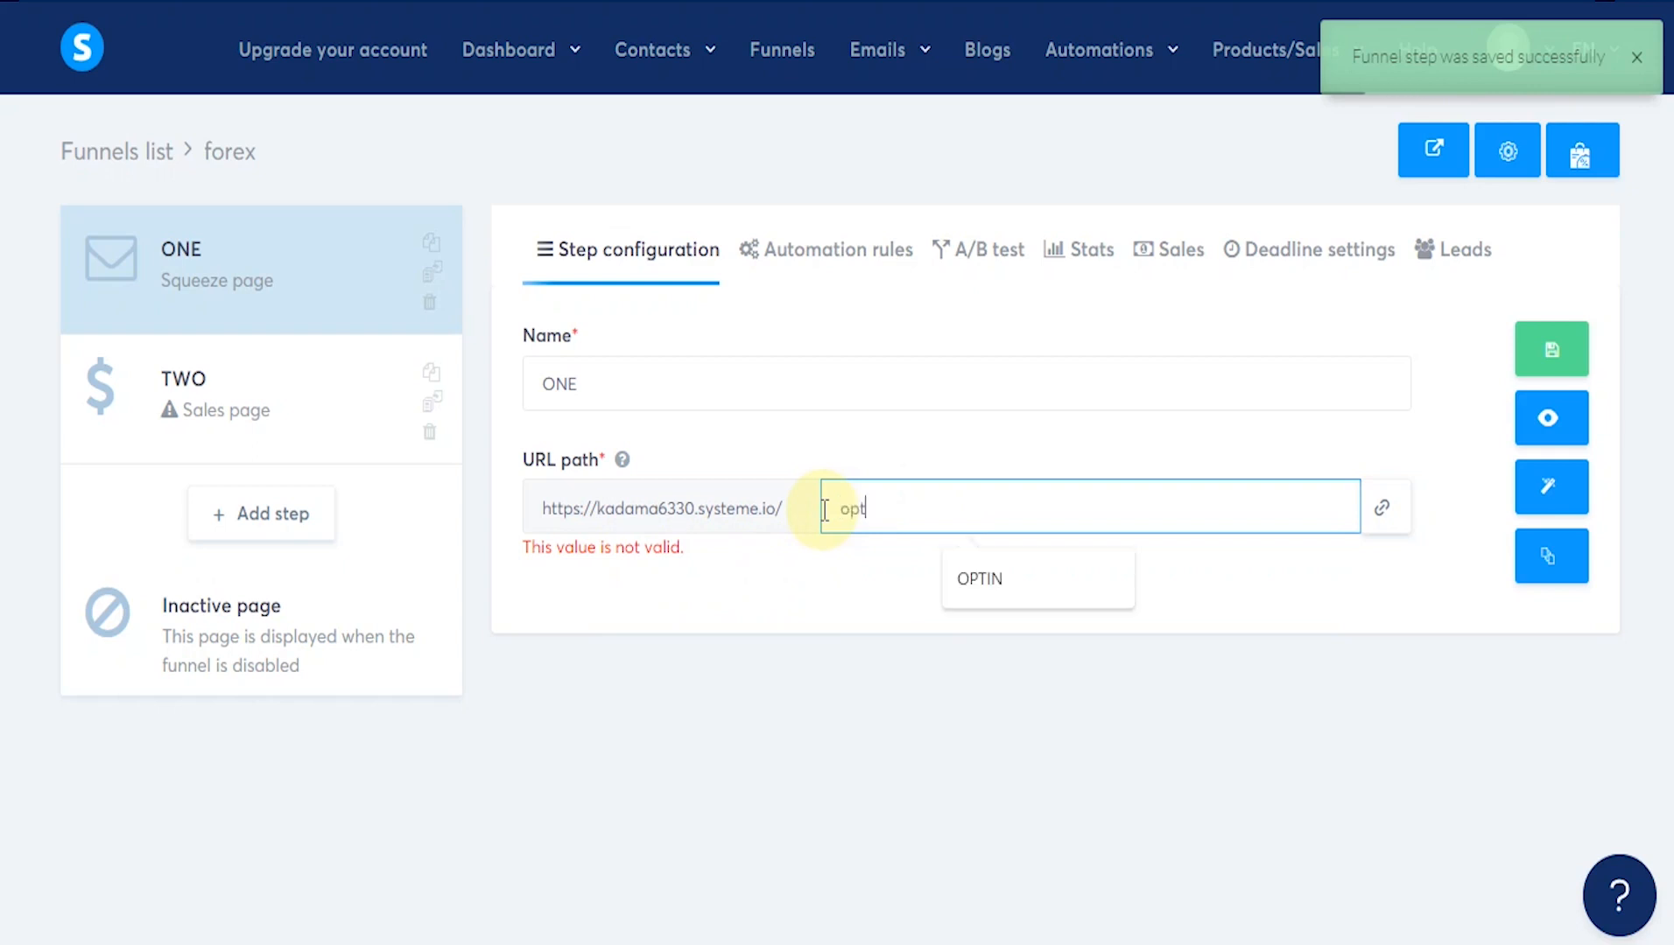
{"action": "left_click", "coordinate": [1549, 350]}
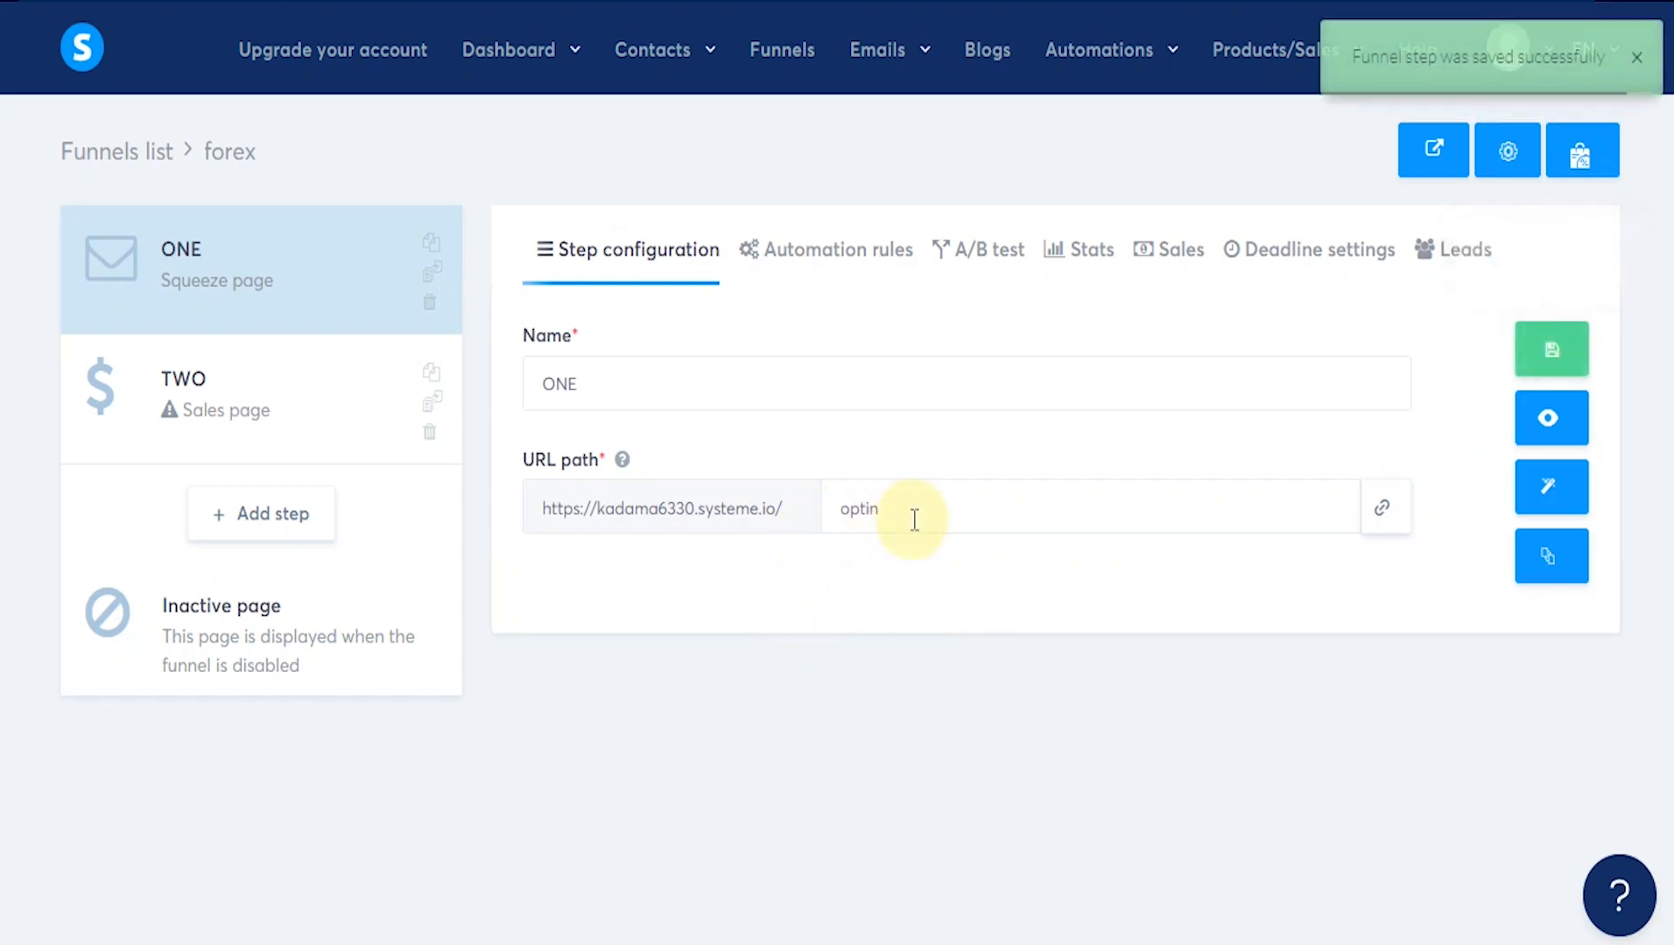
Step: Open step ONE's page for editing, and check its layout with the element library temporarily hidden
{"action": "left_click", "coordinate": [1550, 488]}
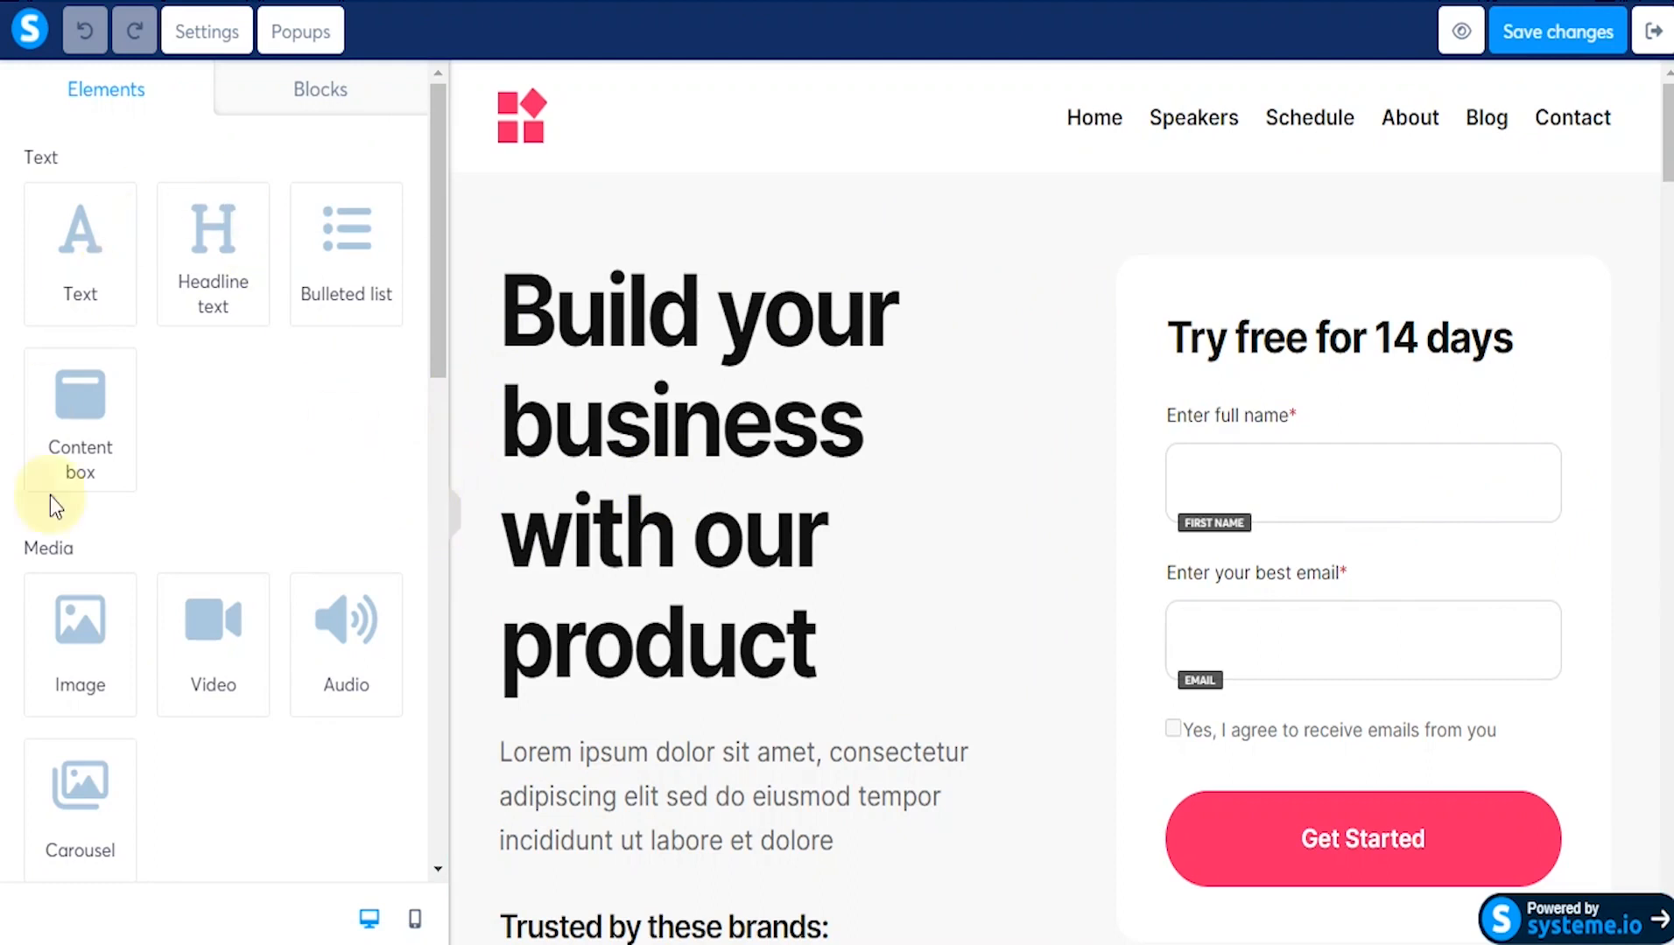
{"action": "left_click", "coordinate": [454, 525]}
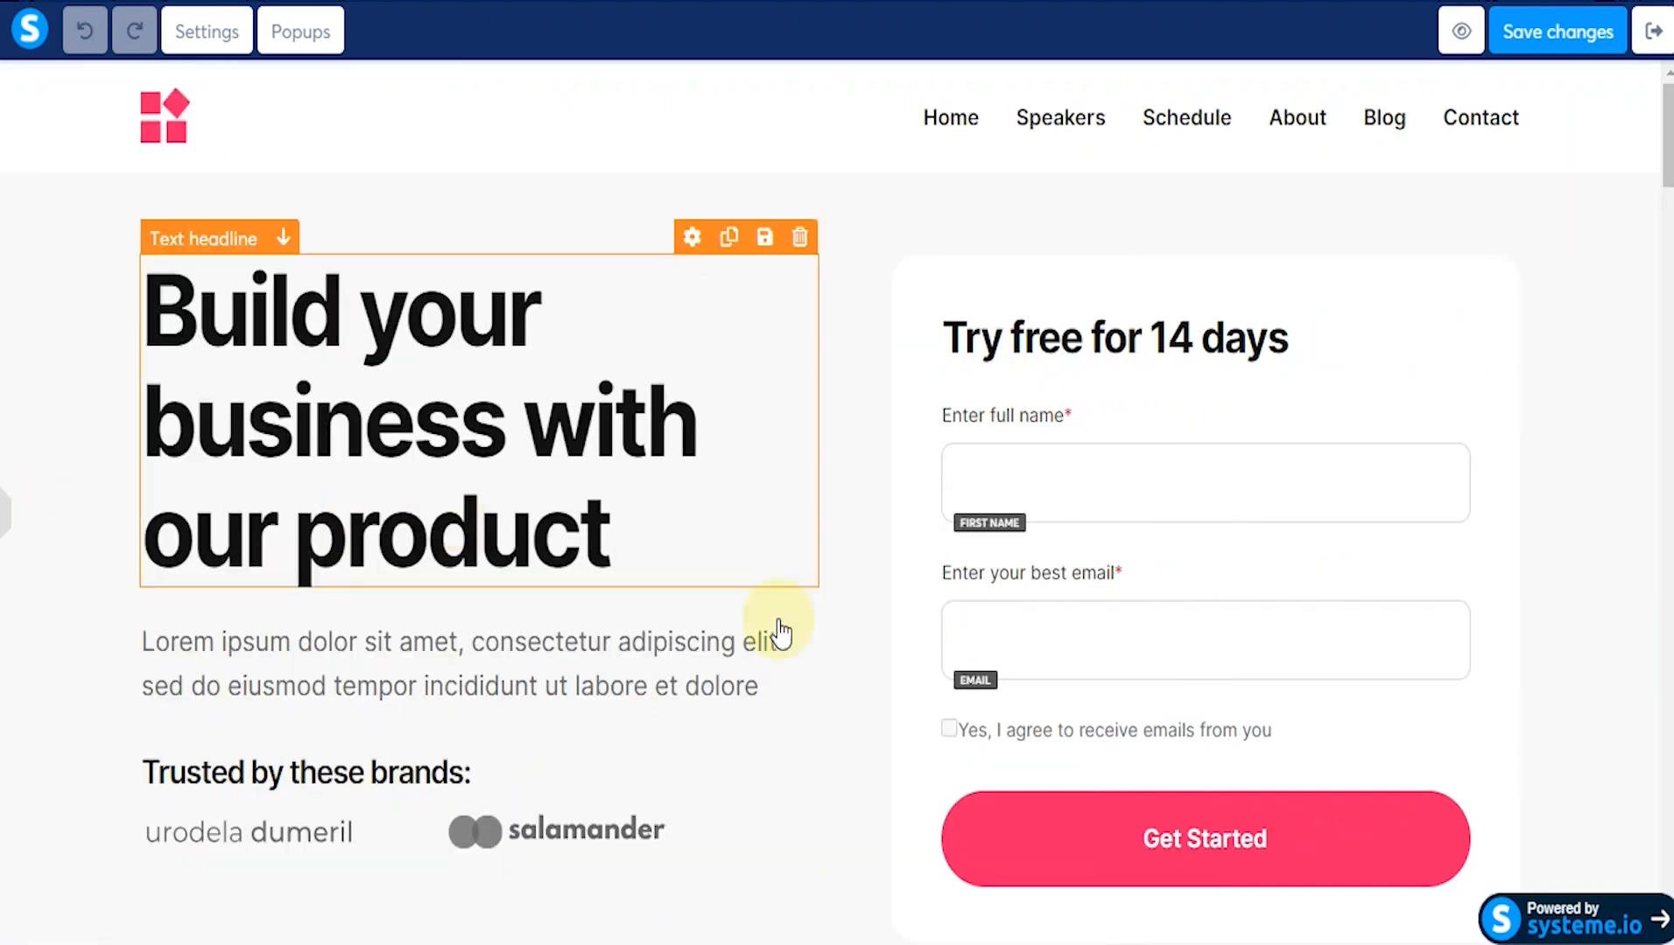
{"action": "scroll", "coordinate": [784, 497], "scroll_direction": "down", "scroll_amount": 5}
{"action": "scroll", "coordinate": [295, 536], "scroll_direction": "up", "scroll_amount": 2}
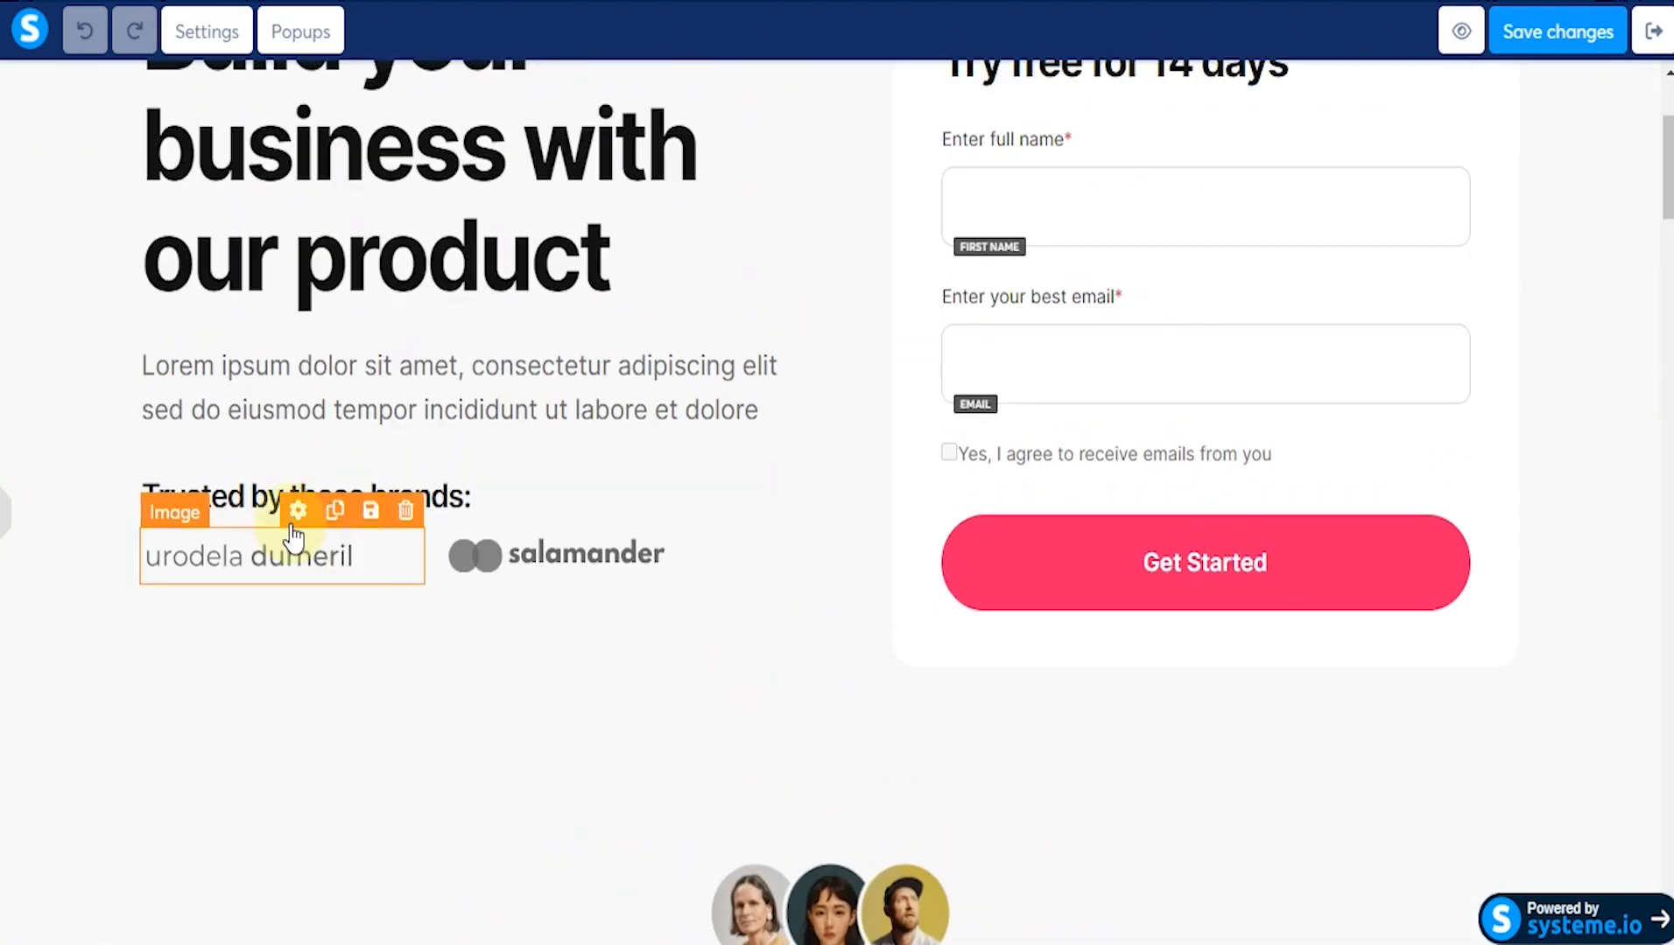
{"action": "left_click", "coordinate": [7, 515]}
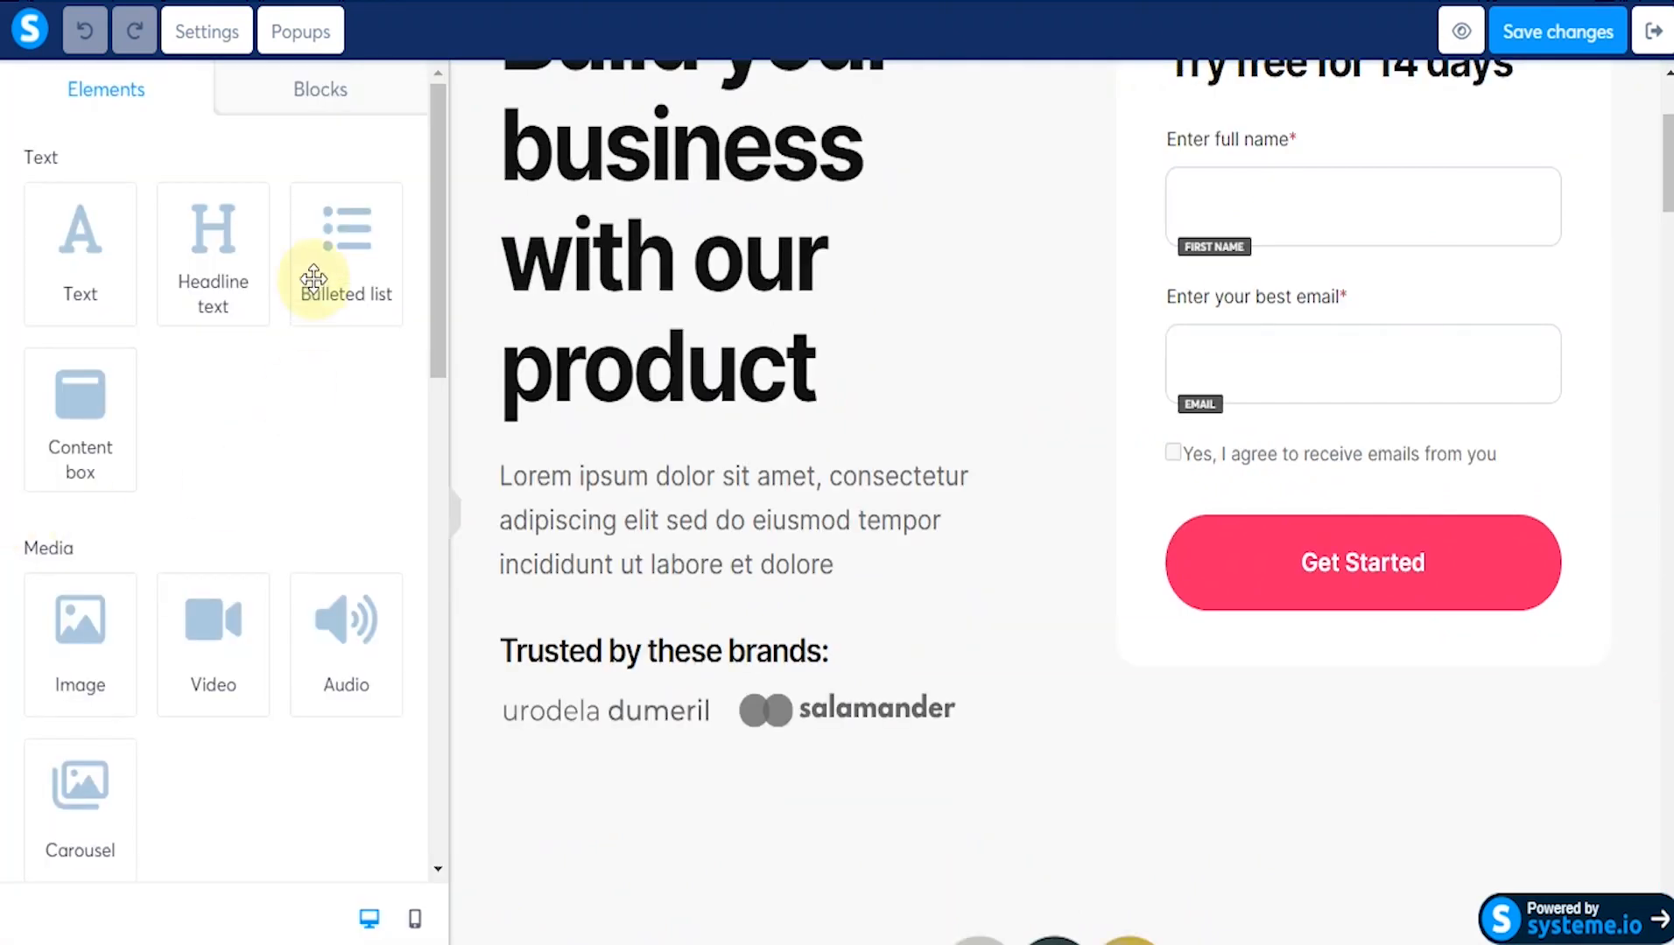
Step: Examine the page's sections down to the footer and the available text, media, column layout and form elements
{"action": "scroll", "coordinate": [1078, 570], "scroll_direction": "up", "scroll_amount": 3}
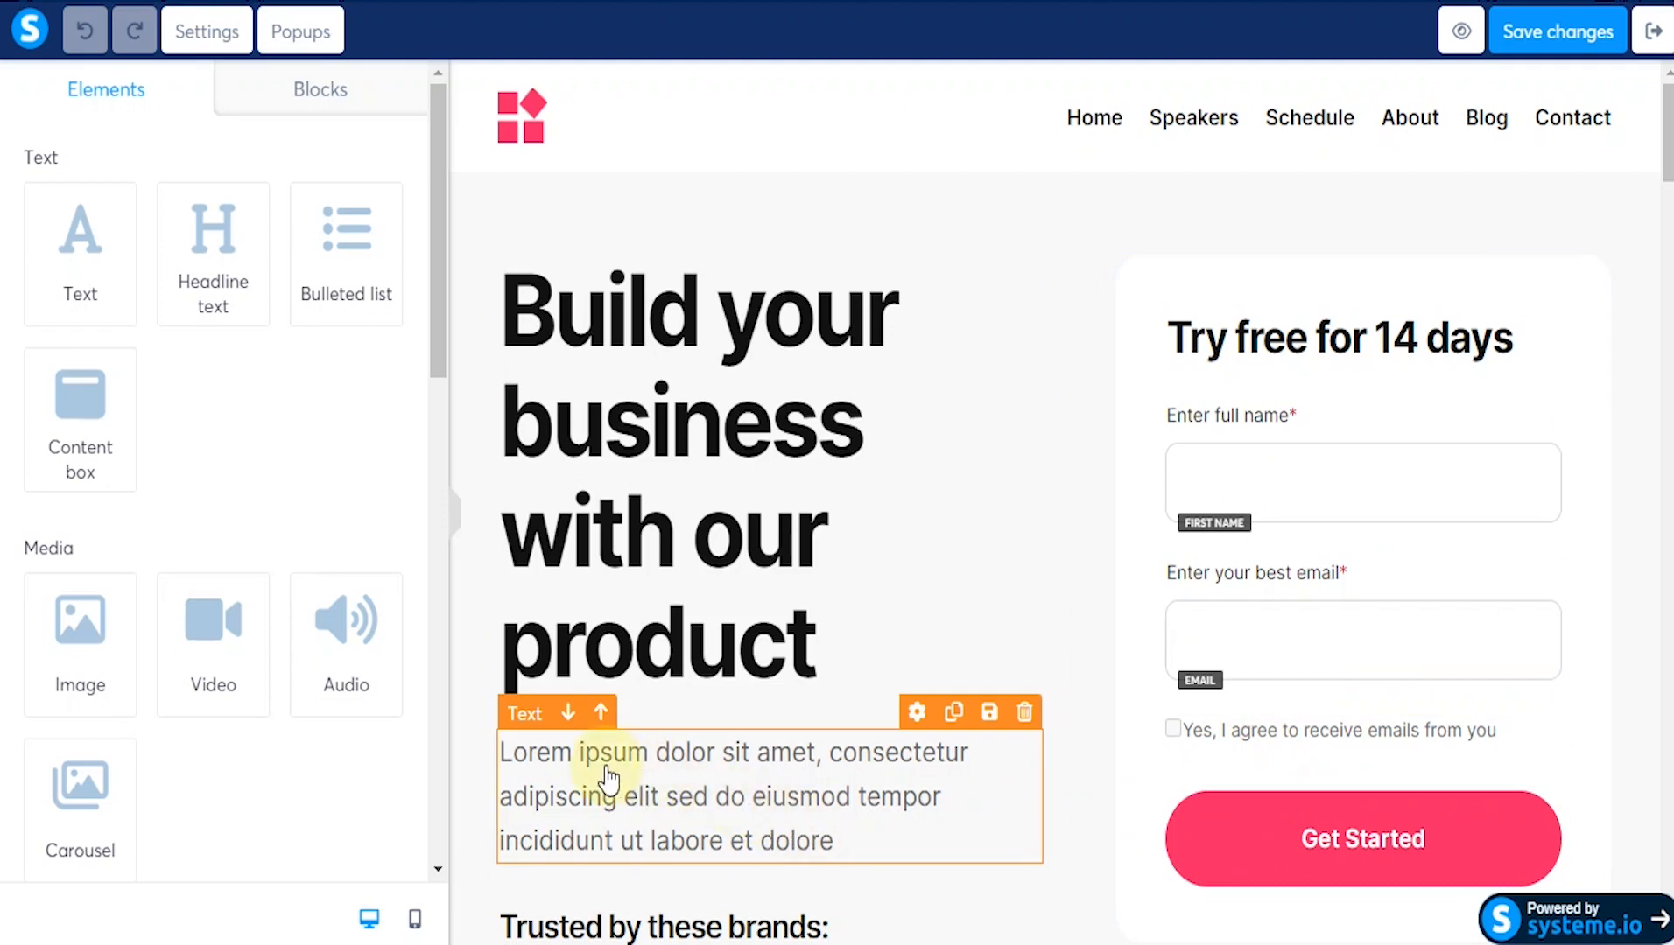
{"action": "scroll", "coordinate": [610, 775], "scroll_direction": "down", "scroll_amount": 5}
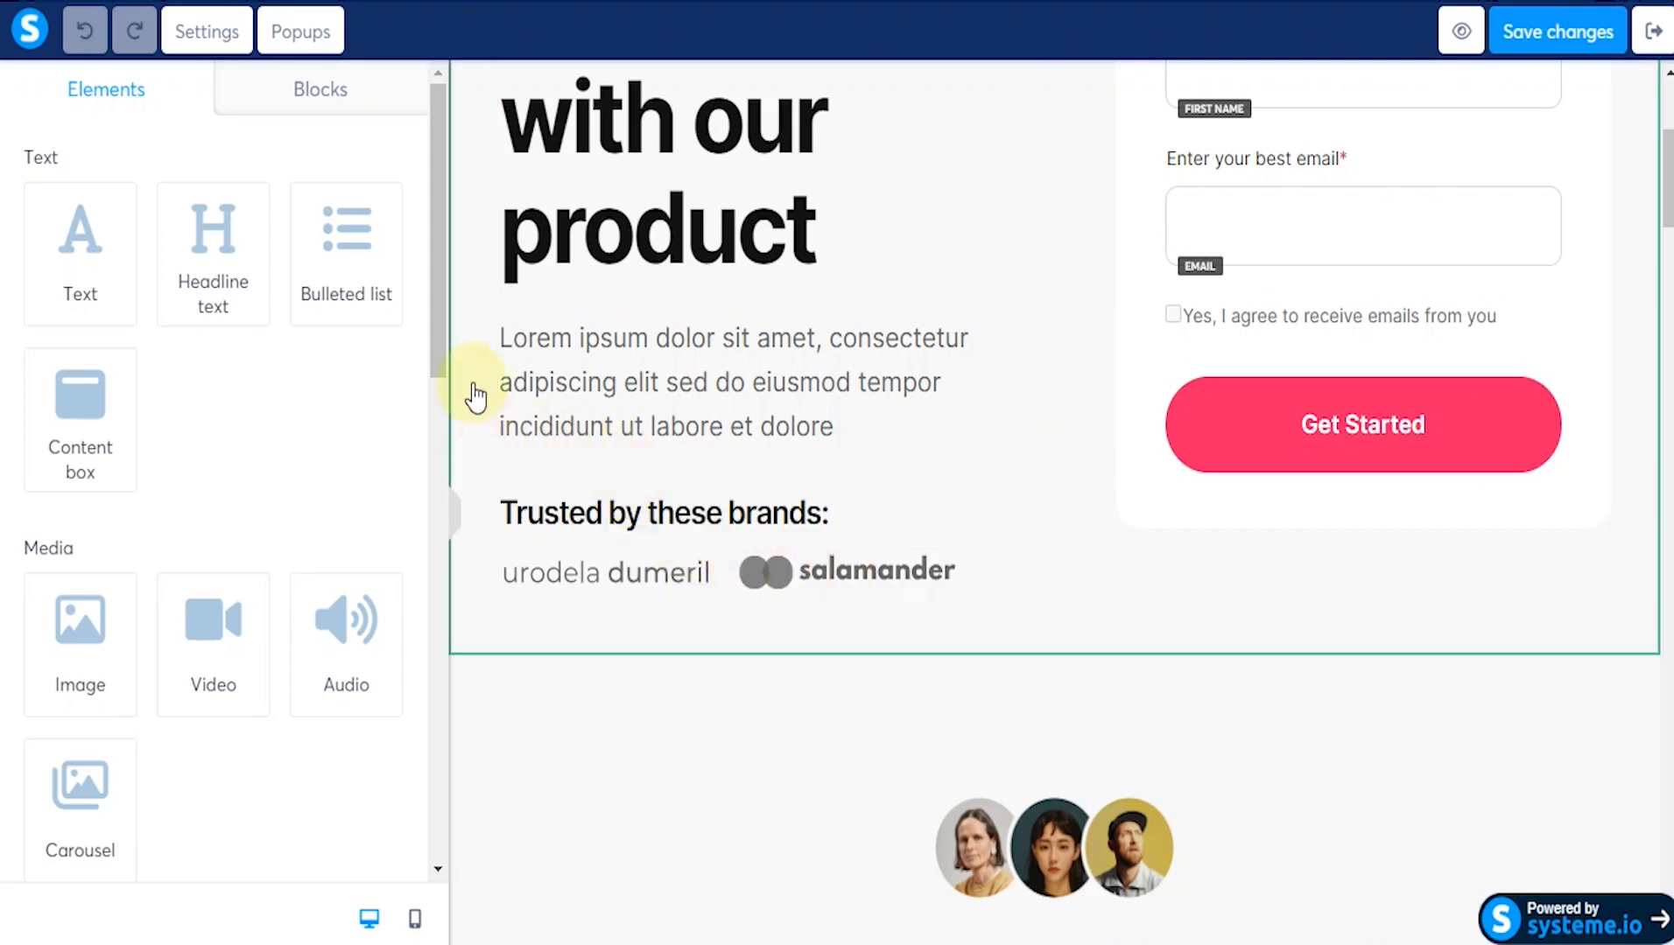
{"action": "scroll", "coordinate": [453, 226], "scroll_direction": "up", "scroll_amount": 5}
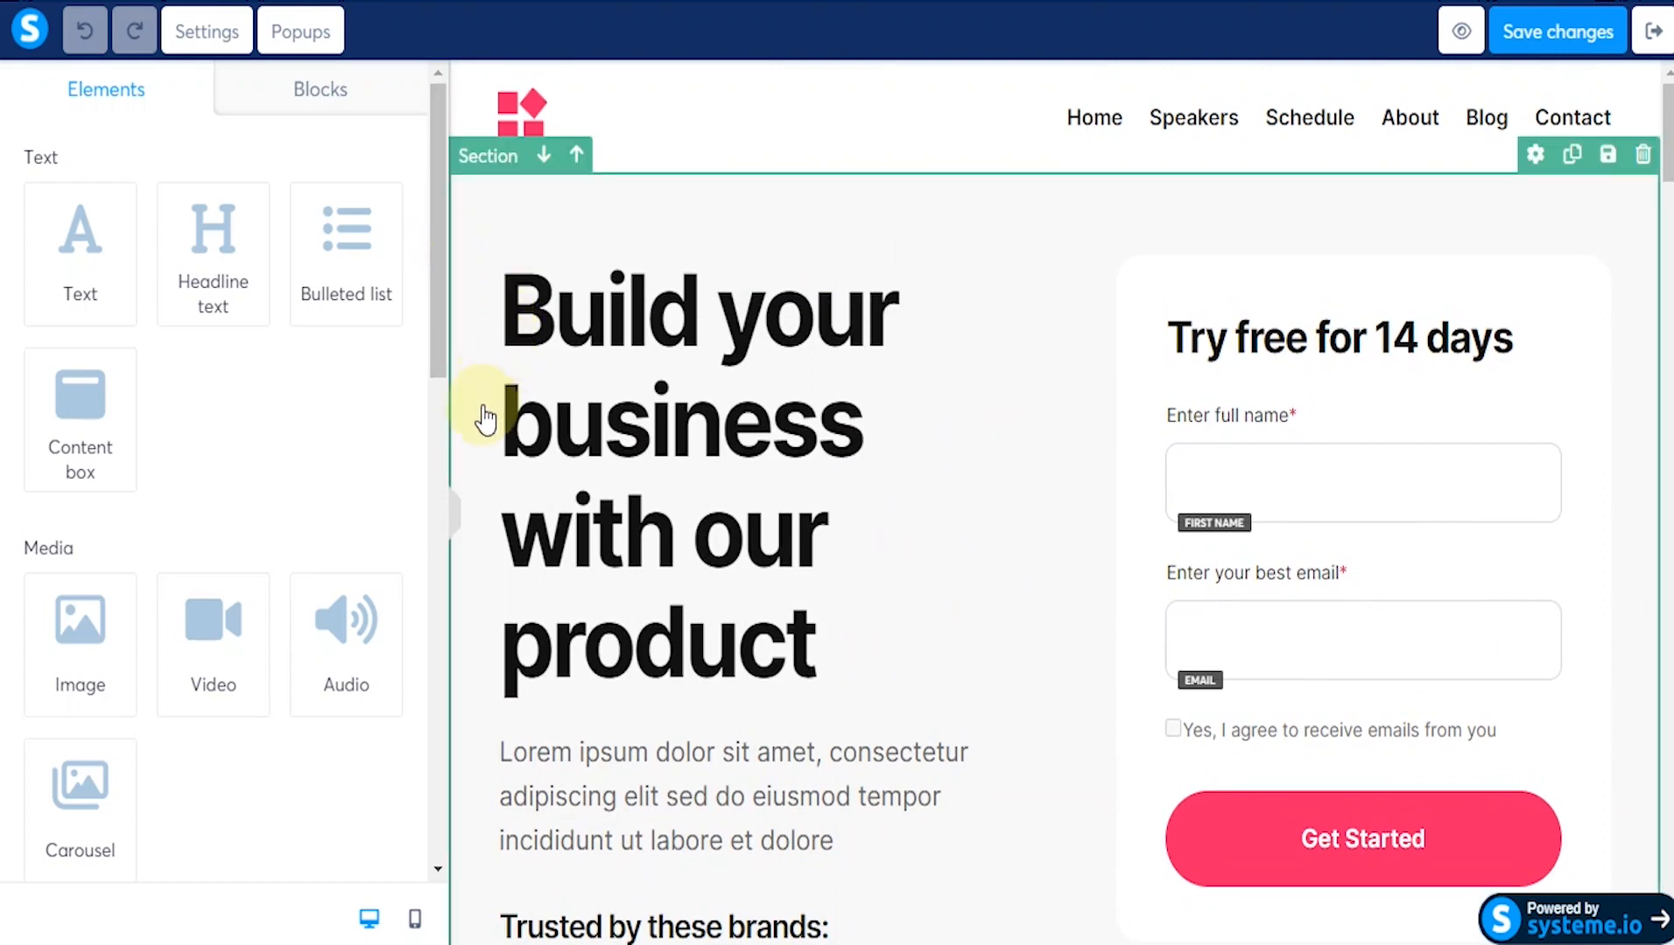
{"action": "scroll", "coordinate": [487, 644], "scroll_direction": "down", "scroll_amount": 5}
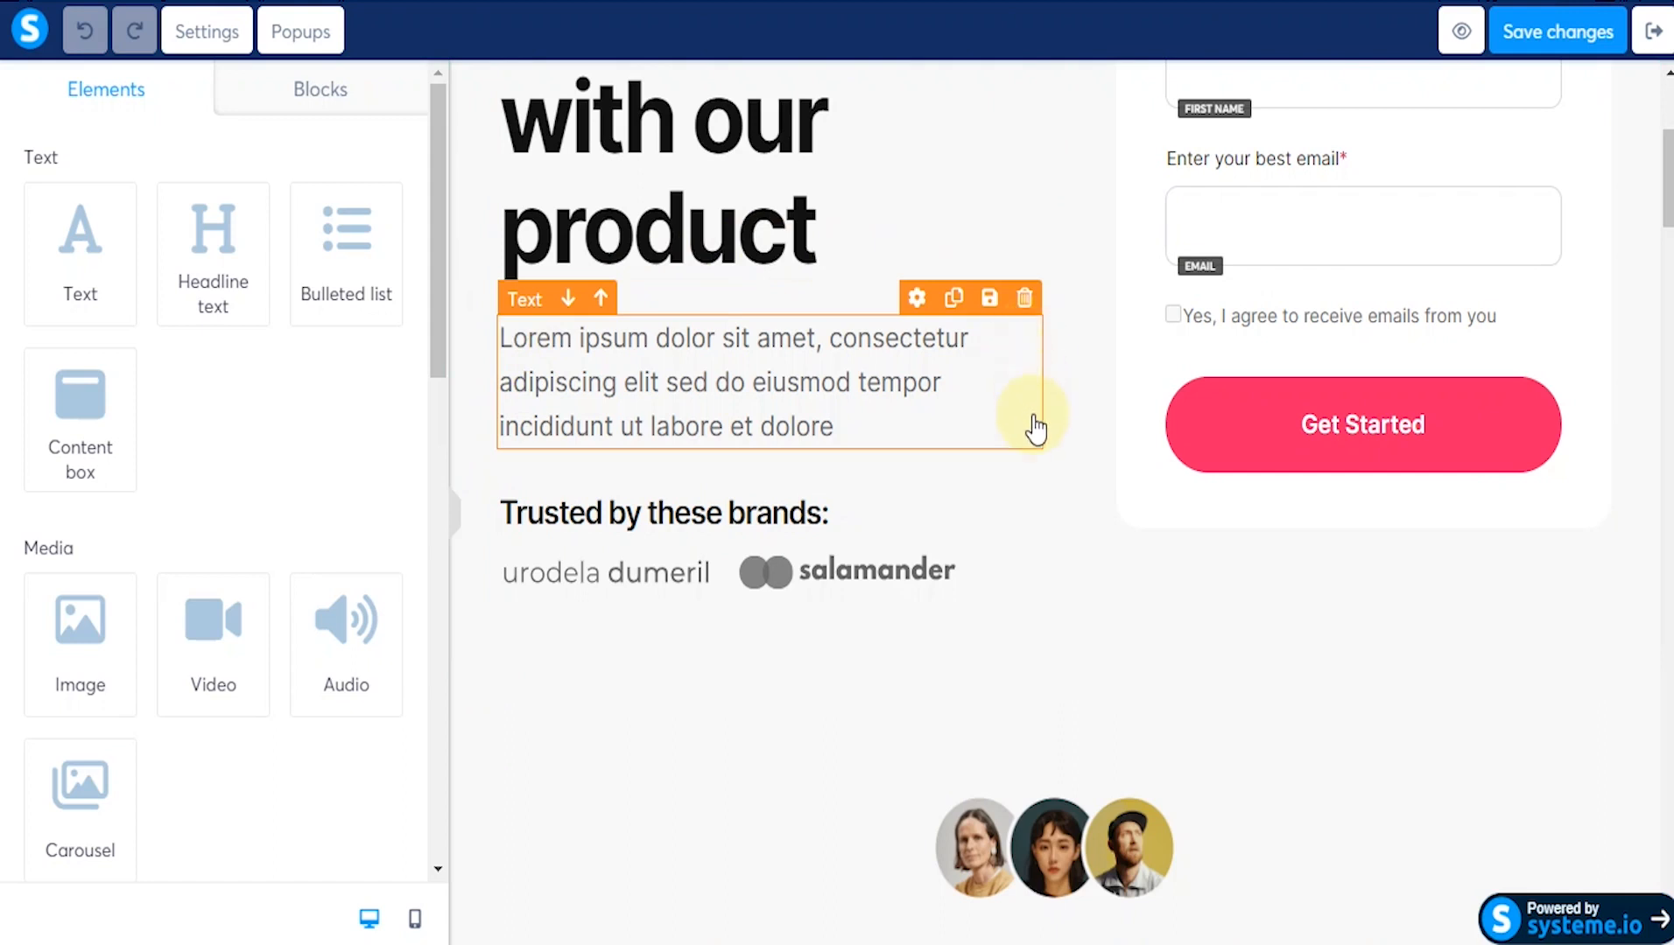
{"action": "scroll", "coordinate": [1055, 479], "scroll_direction": "up", "scroll_amount": 5}
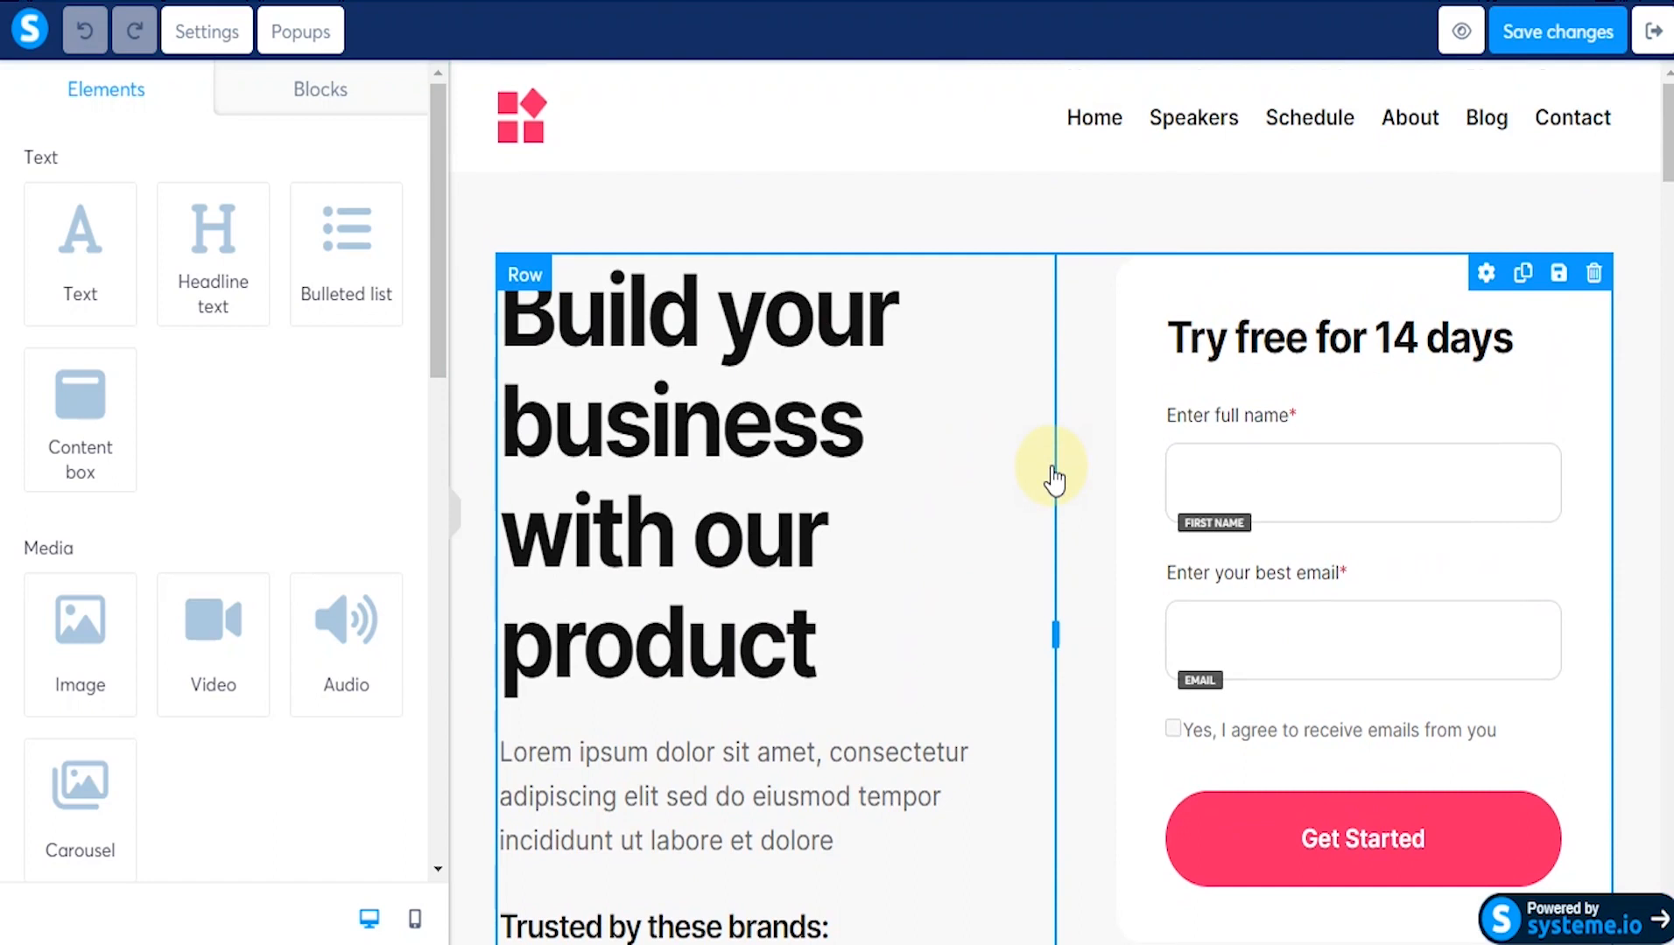
{"action": "left_click_drag", "start_coordinate": [1667, 123], "coordinate": [1669, 875]}
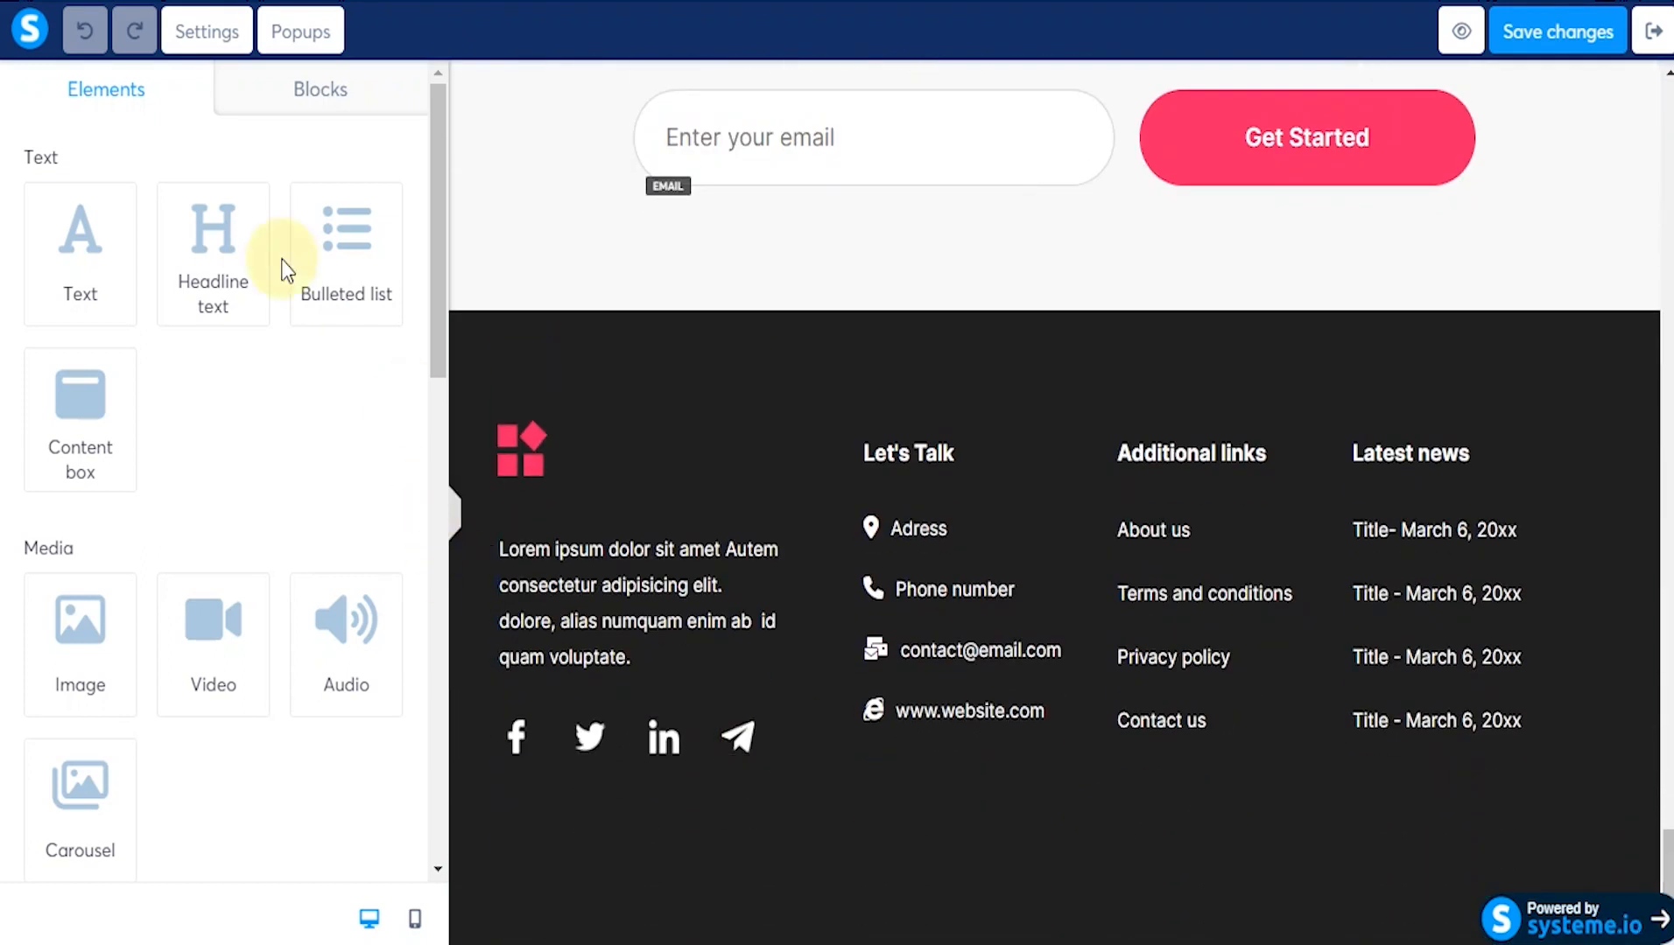
{"action": "left_click_drag", "start_coordinate": [436, 149], "coordinate": [419, 411]}
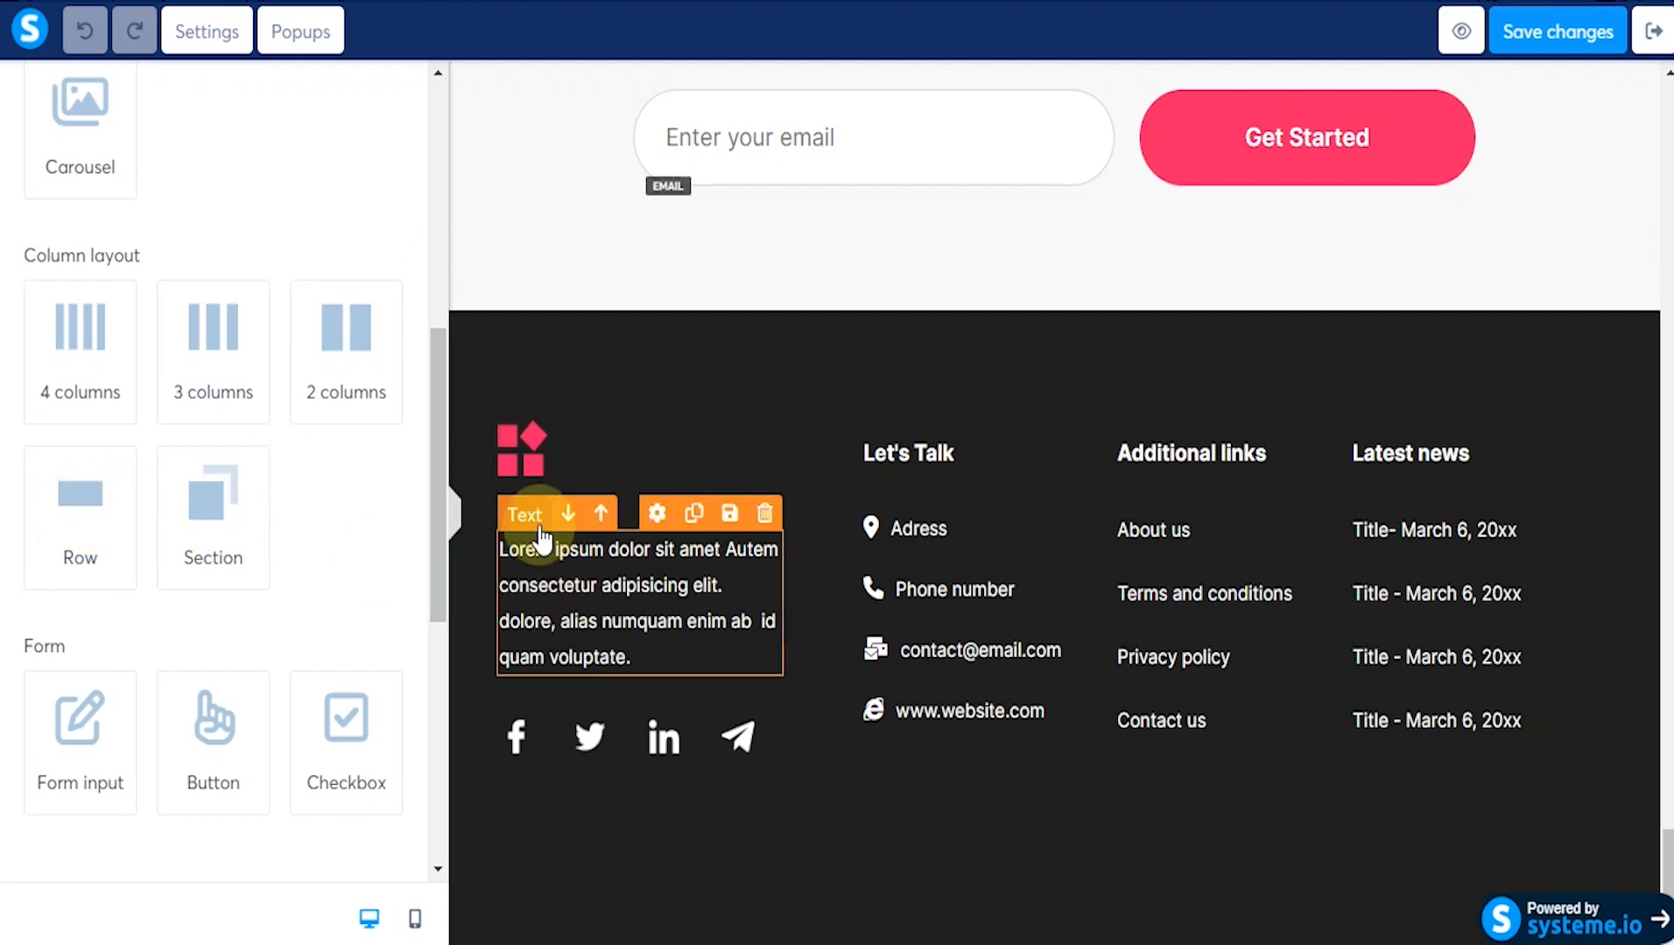
{"action": "scroll", "coordinate": [332, 473], "scroll_direction": "up", "scroll_amount": 5}
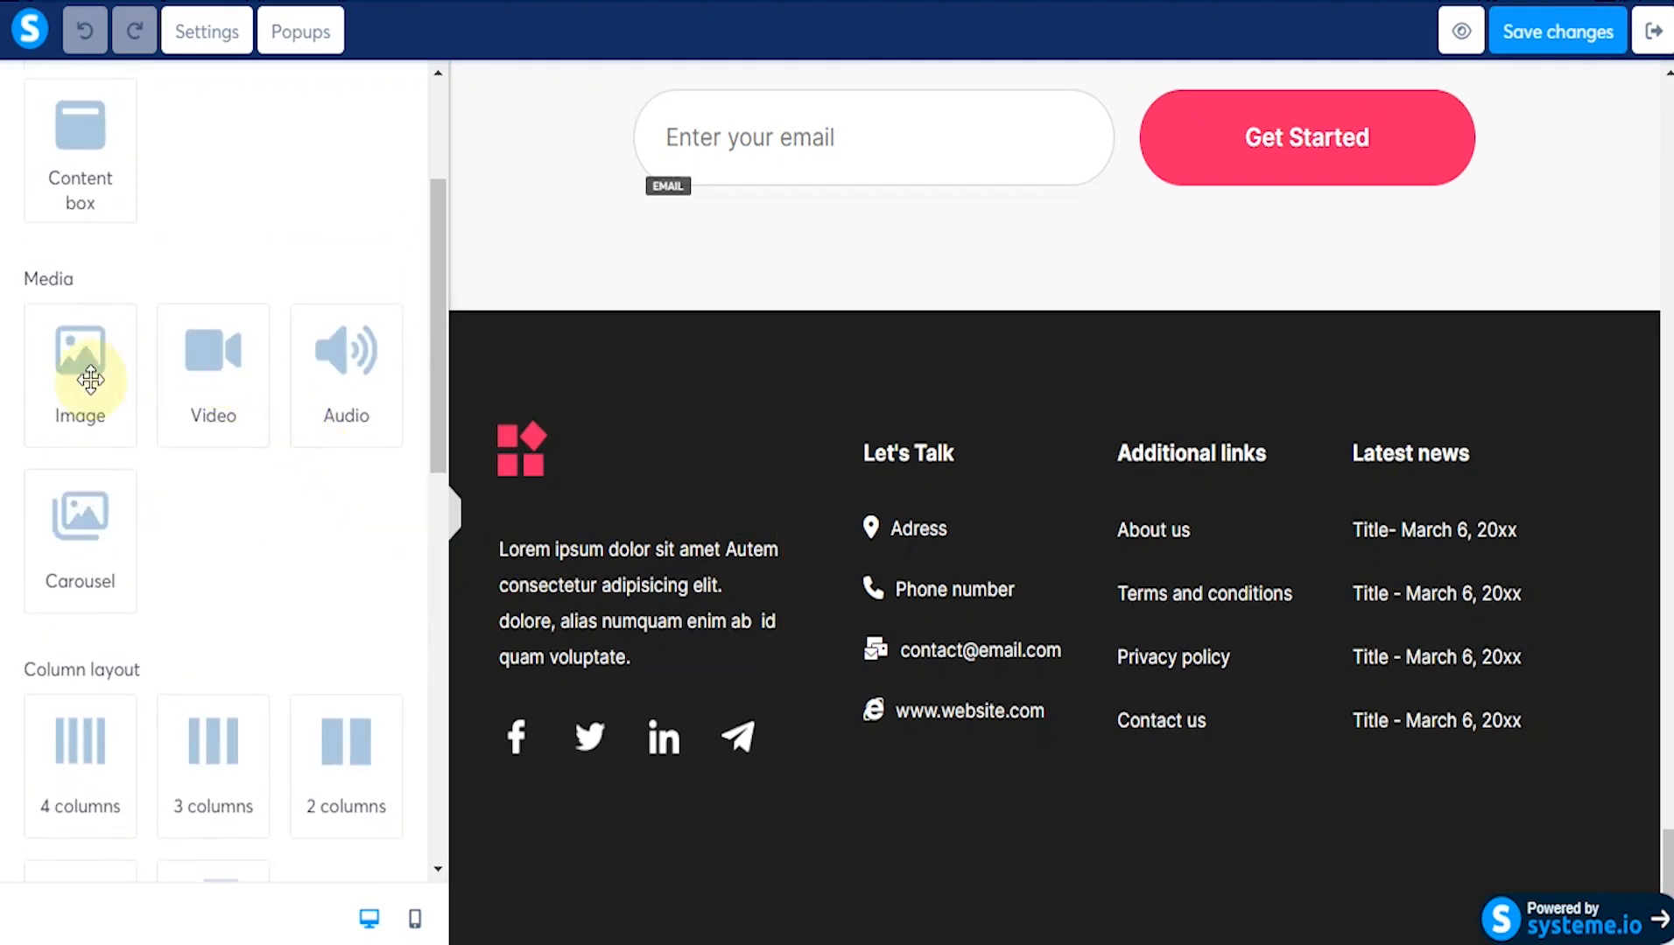
Step: Add a new section below the page's dark footer
{"action": "scroll", "coordinate": [104, 372], "scroll_direction": "up", "scroll_amount": 3}
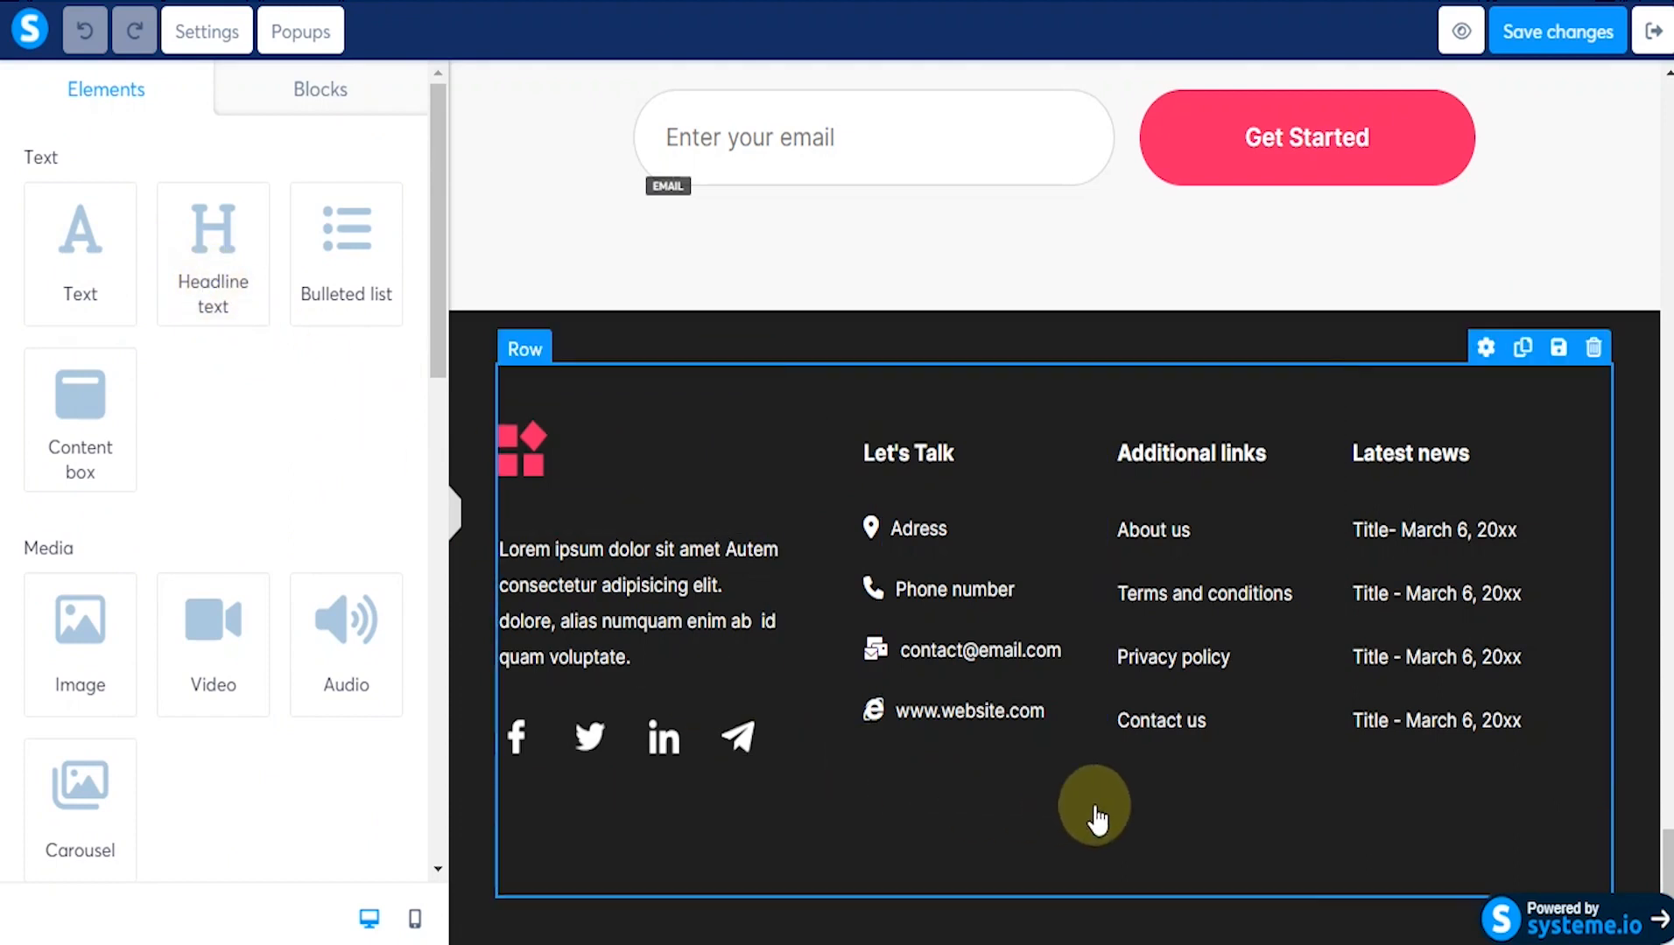
{"action": "scroll", "coordinate": [242, 717], "scroll_direction": "down", "scroll_amount": 10}
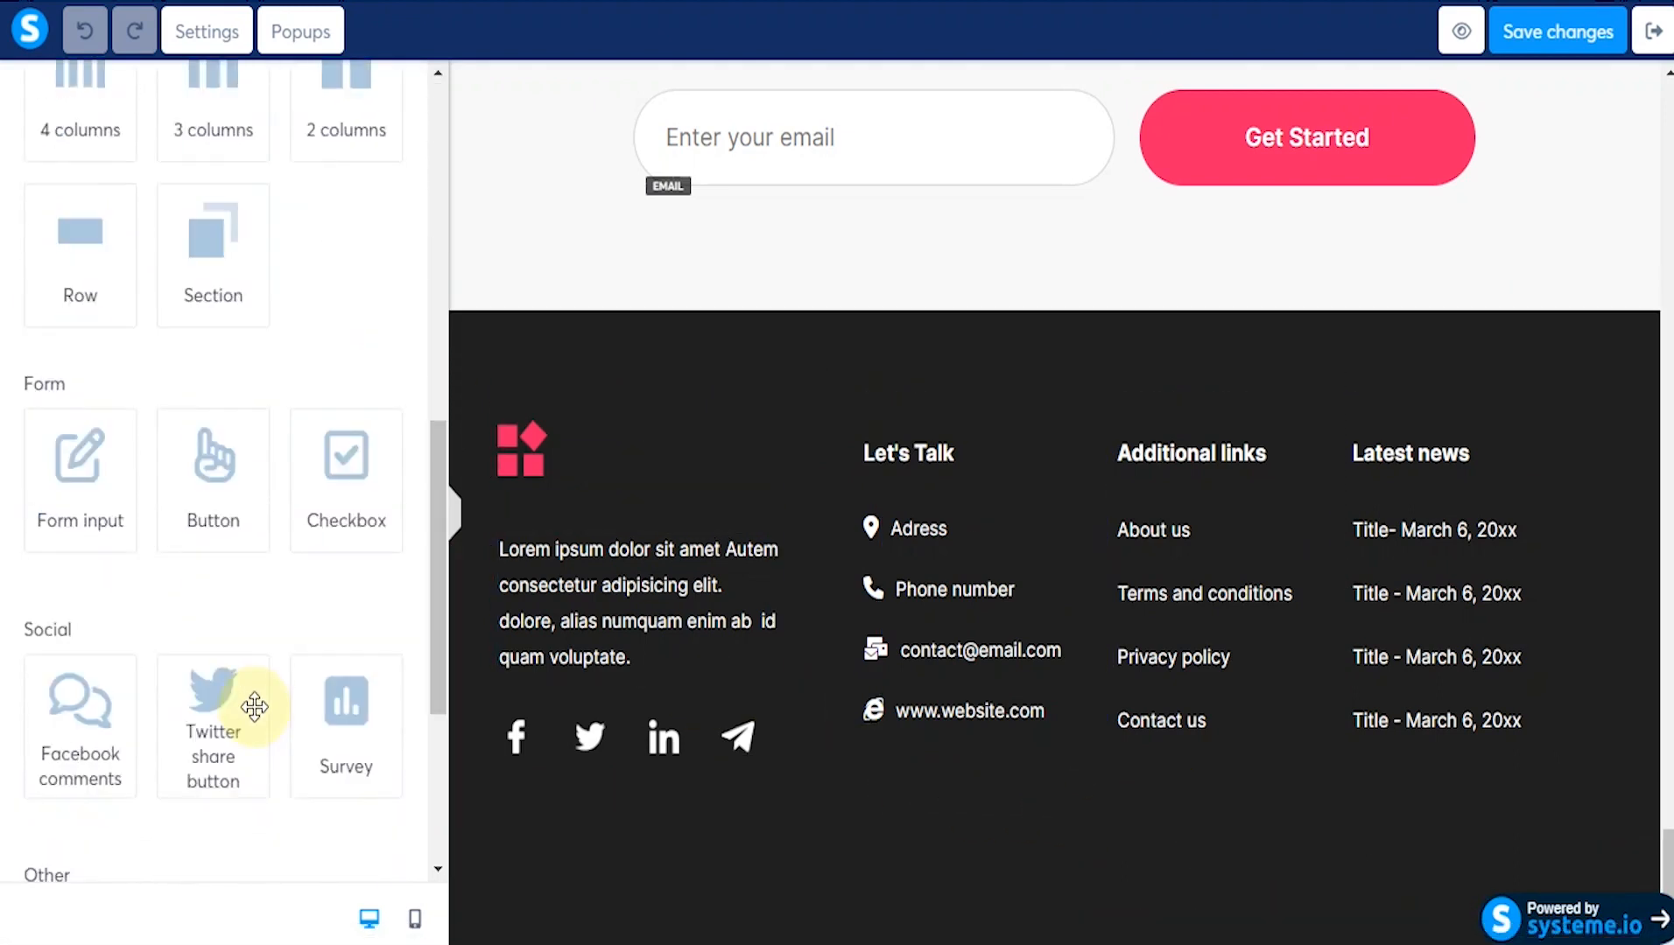
{"action": "scroll", "coordinate": [209, 377], "scroll_direction": "up", "scroll_amount": 1}
{"action": "left_click_drag", "start_coordinate": [208, 376], "coordinate": [531, 808]}
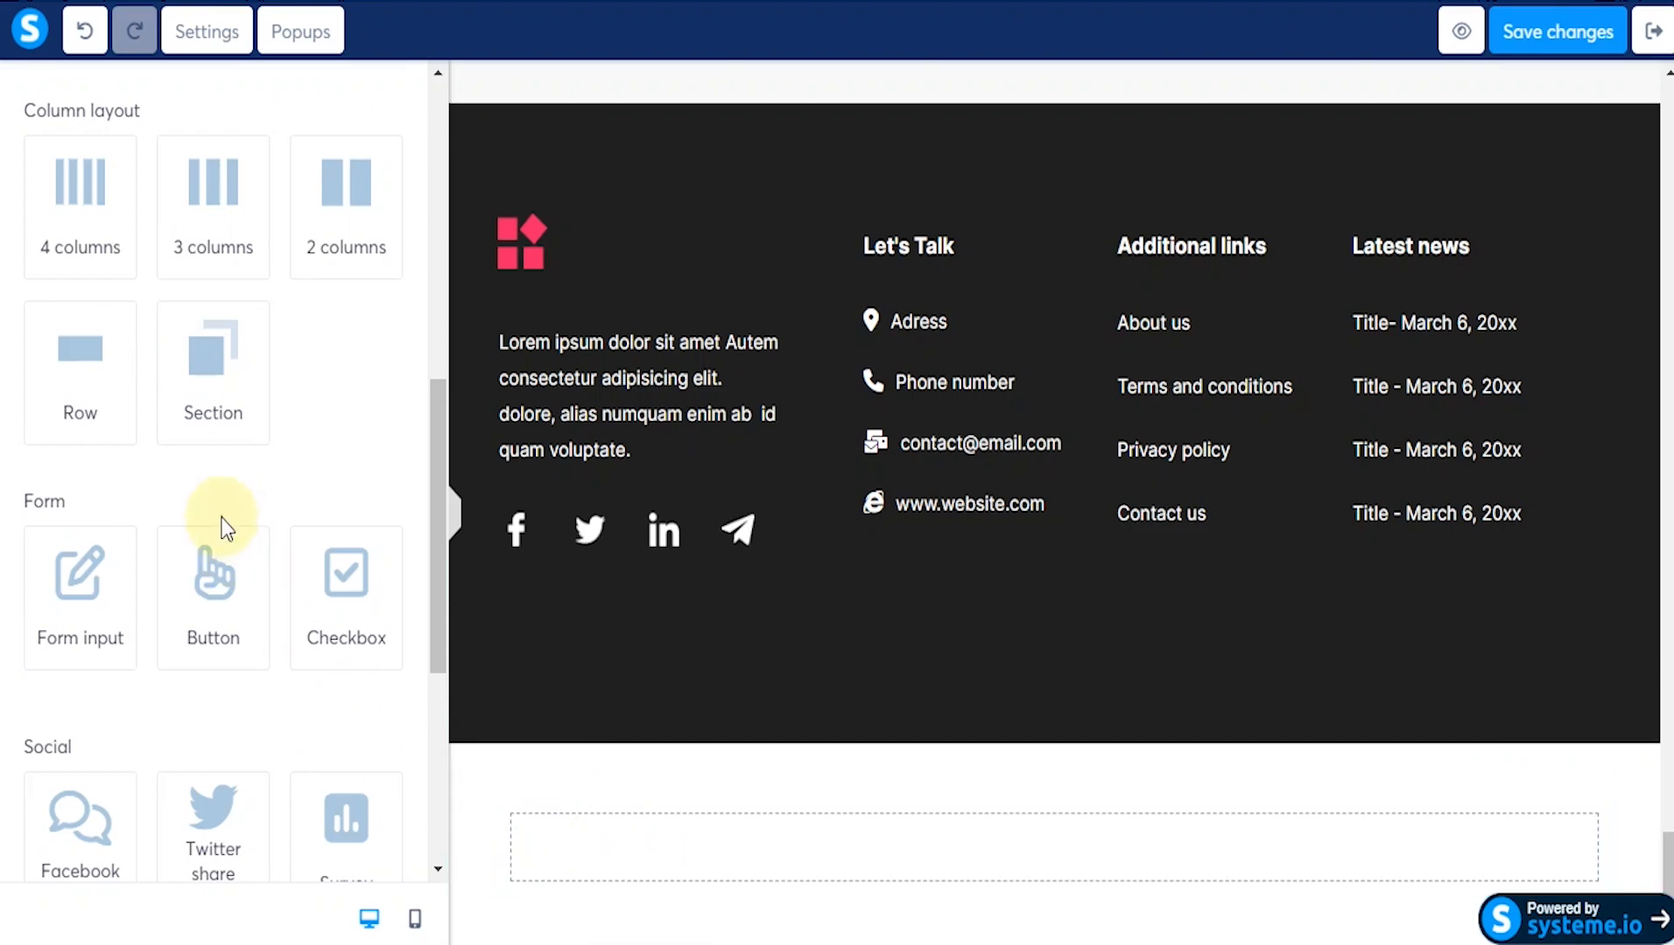
Step: Place a Text element in the empty row of the new section below the footer
{"action": "scroll", "coordinate": [213, 455], "scroll_direction": "up", "scroll_amount": 1}
{"action": "scroll", "coordinate": [202, 350], "scroll_direction": "up", "scroll_amount": 8}
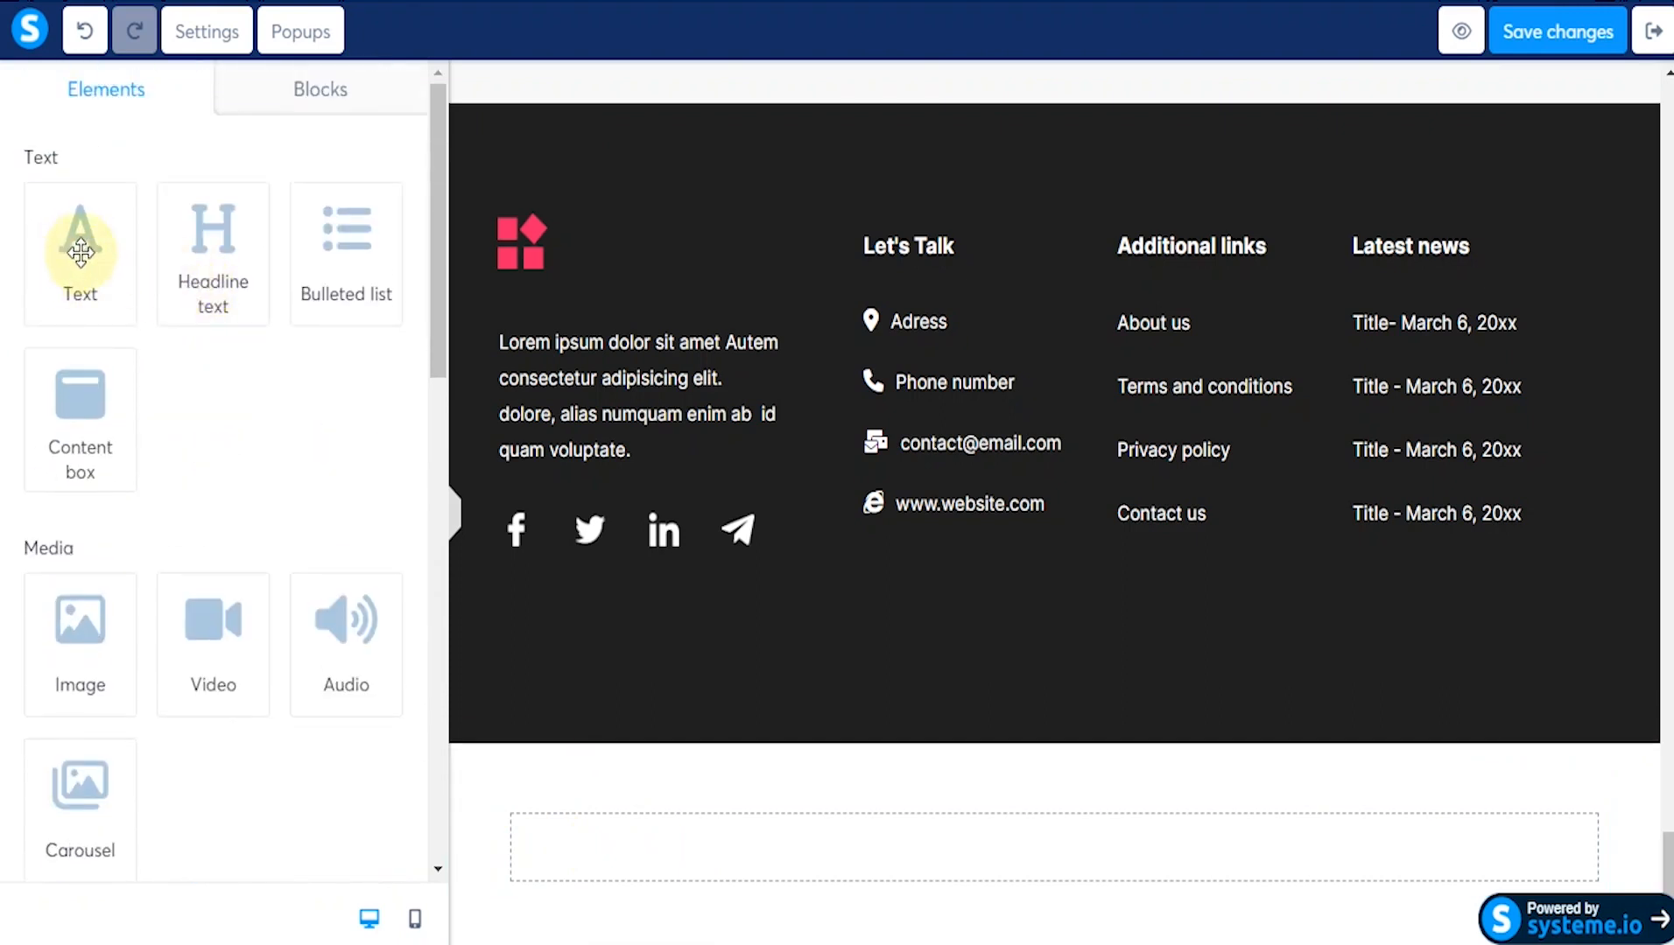
{"action": "scroll", "coordinate": [70, 249], "scroll_direction": "down", "scroll_amount": 3}
{"action": "scroll", "coordinate": [82, 202], "scroll_direction": "up", "scroll_amount": 2}
{"action": "left_click_drag", "start_coordinate": [82, 145], "coordinate": [702, 848]}
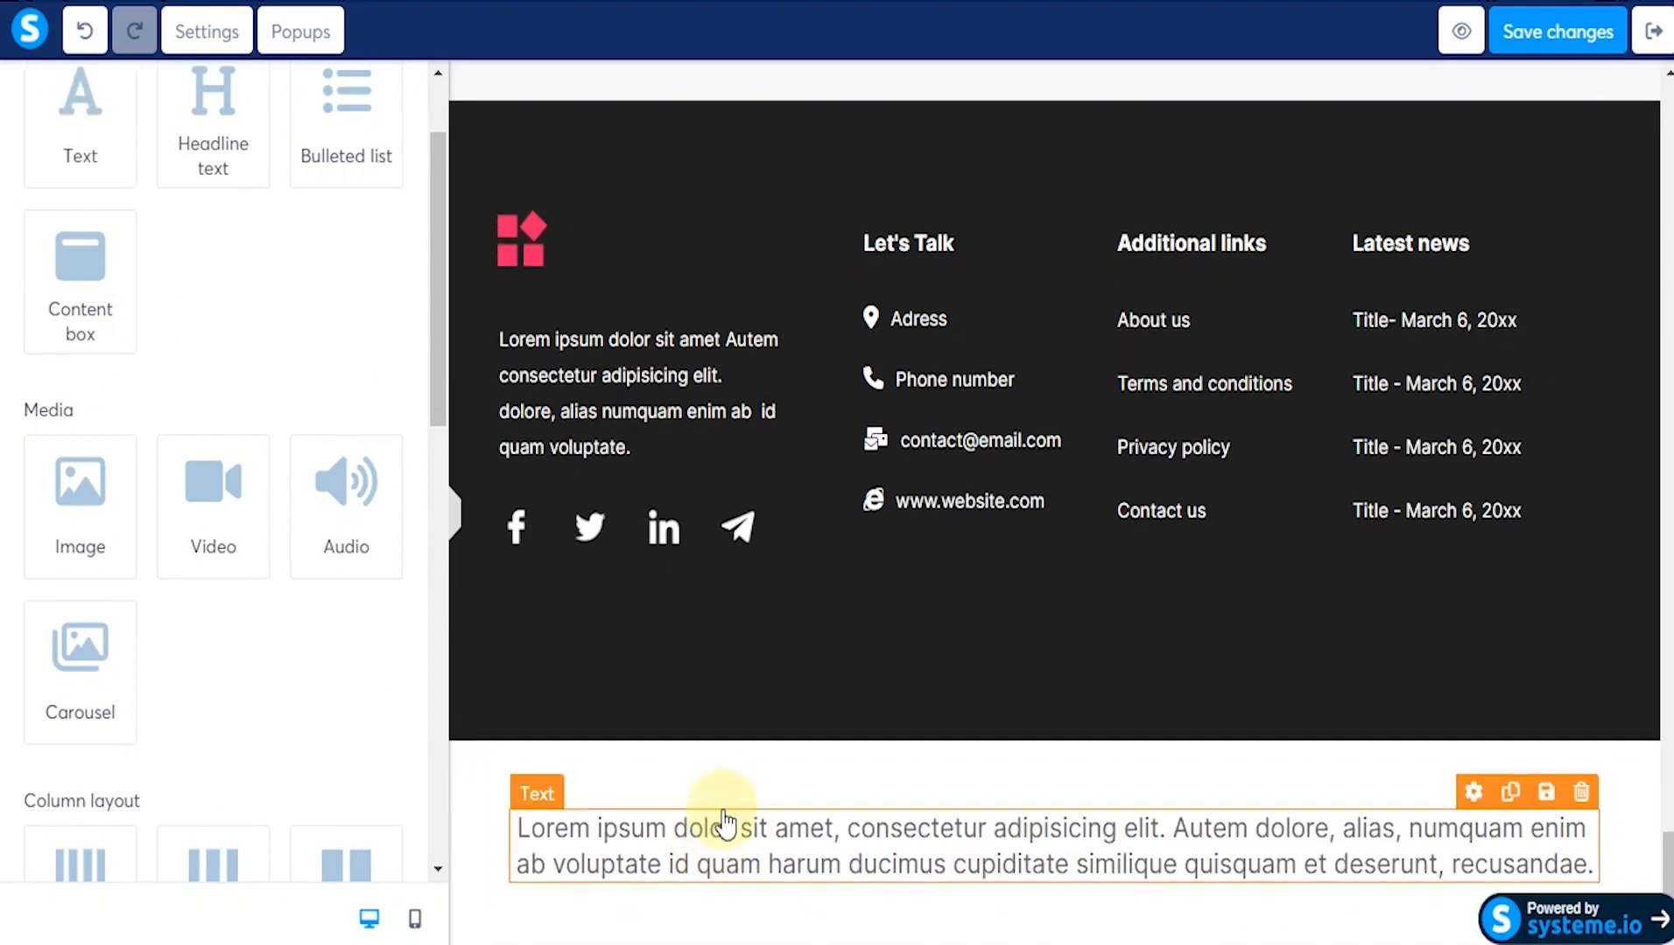
Step: Replace the placeholder paragraph in the new text element with the short sample text tht
{"action": "left_click", "coordinate": [540, 843]}
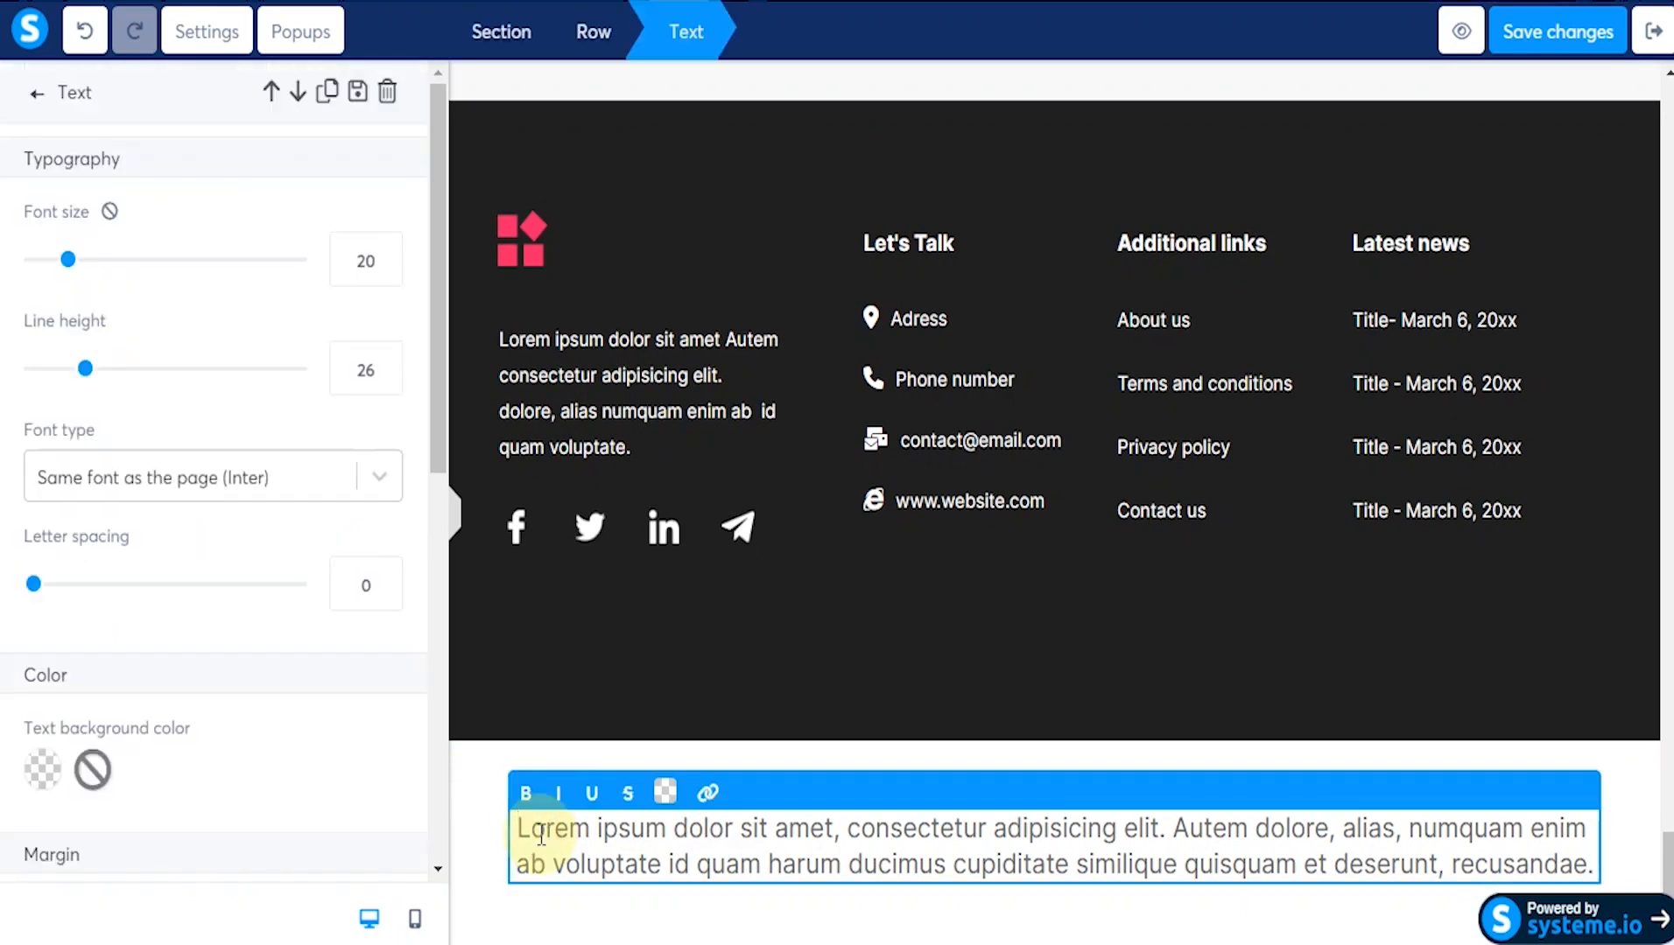
{"action": "type", "text": "the"}
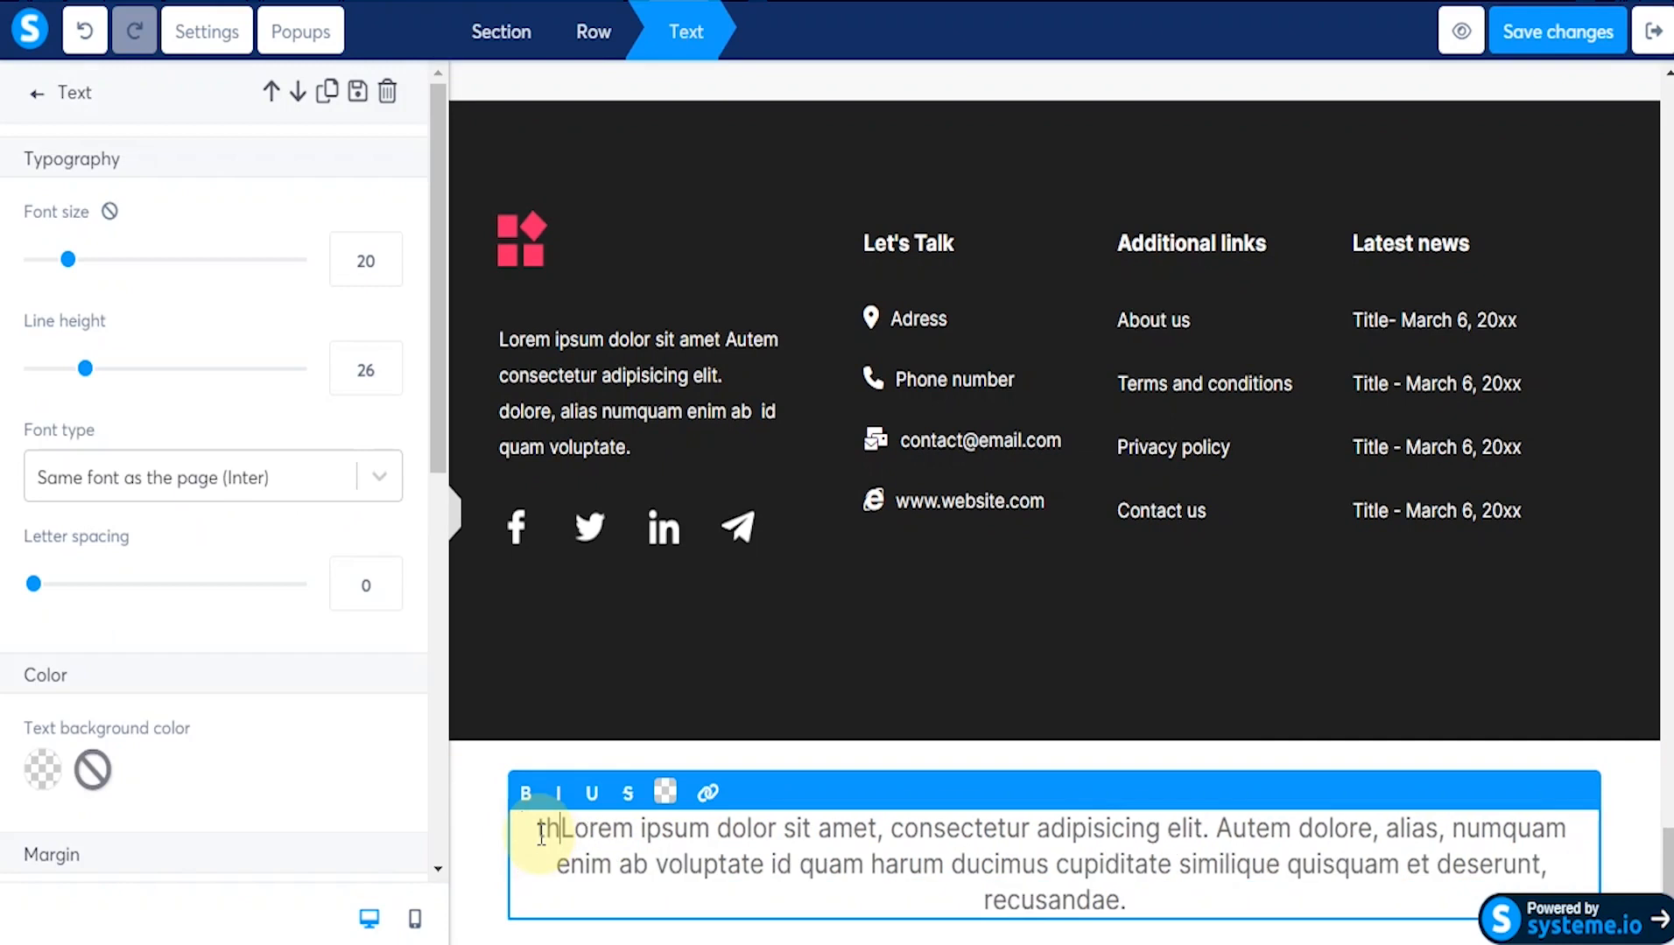
{"action": "type", "text": "t r"}
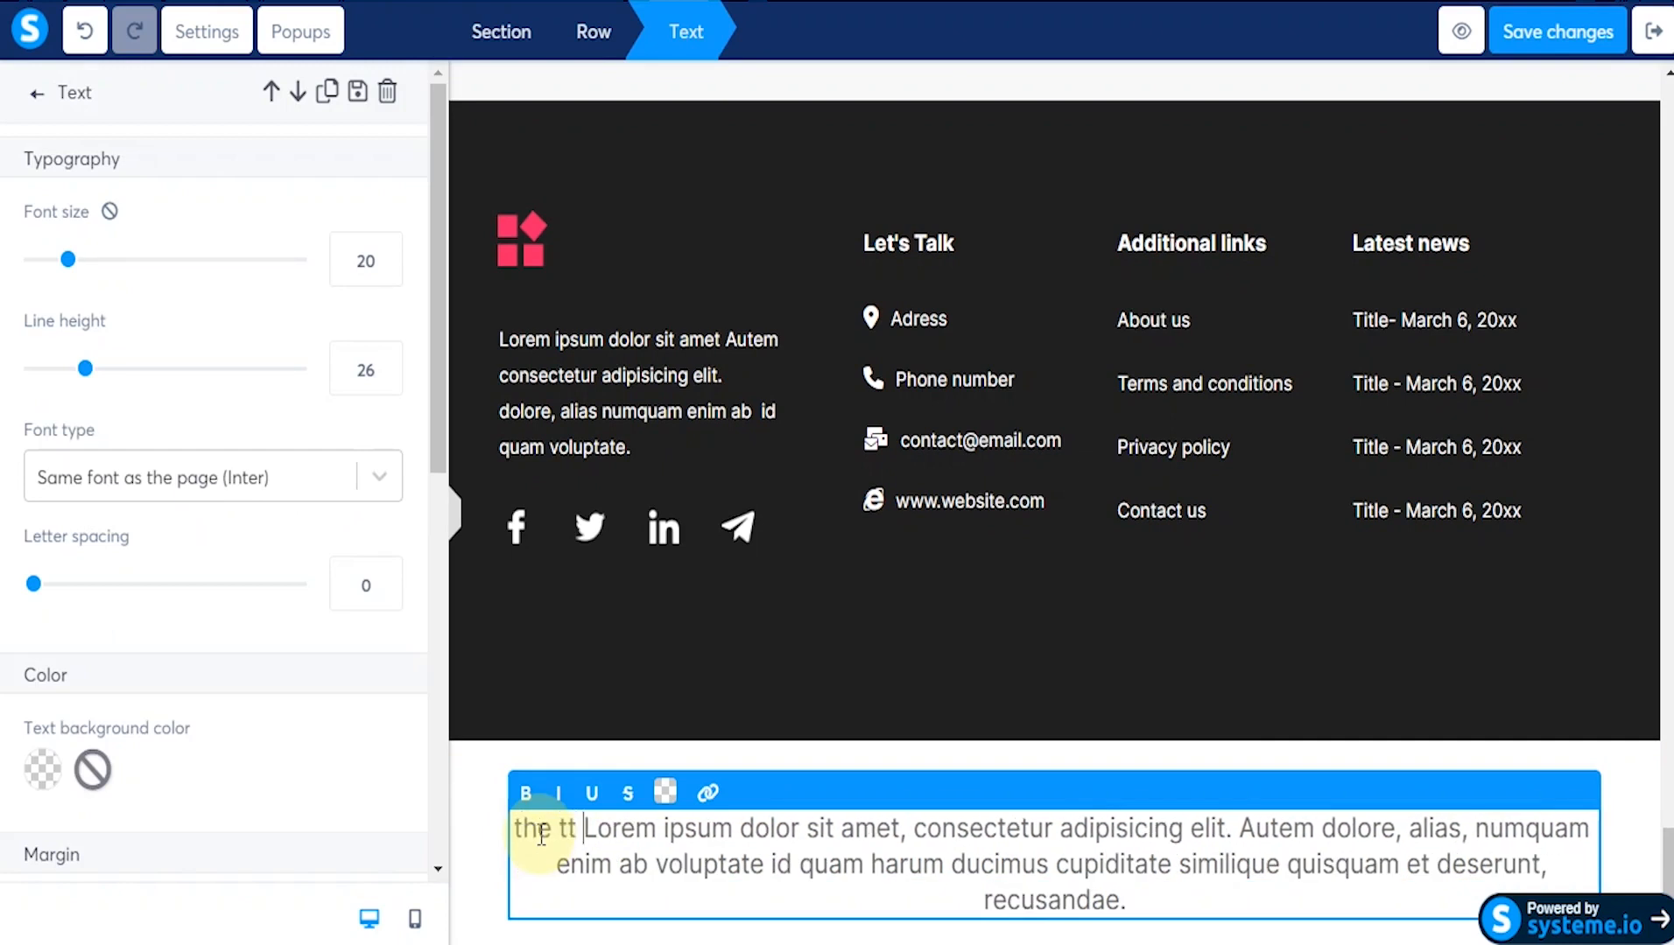
{"action": "left_click_drag", "start_coordinate": [714, 842], "coordinate": [1141, 893]}
{"action": "key", "text": "BackSpace"}
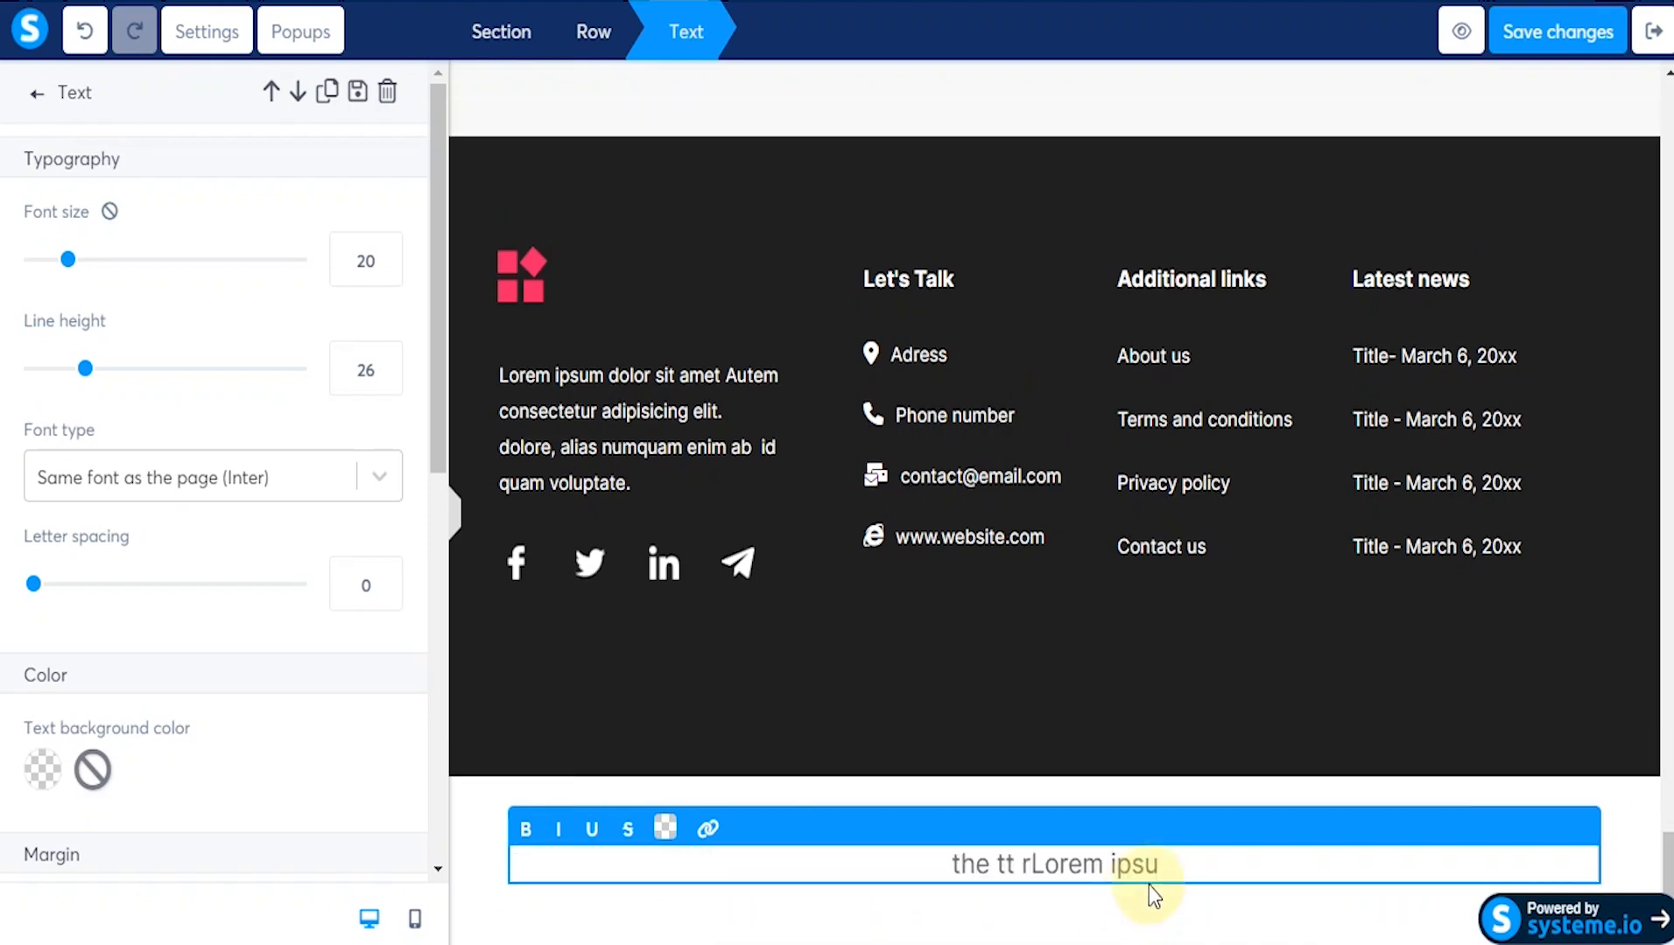
{"action": "left_click_drag", "start_coordinate": [1169, 866], "coordinate": [954, 866]}
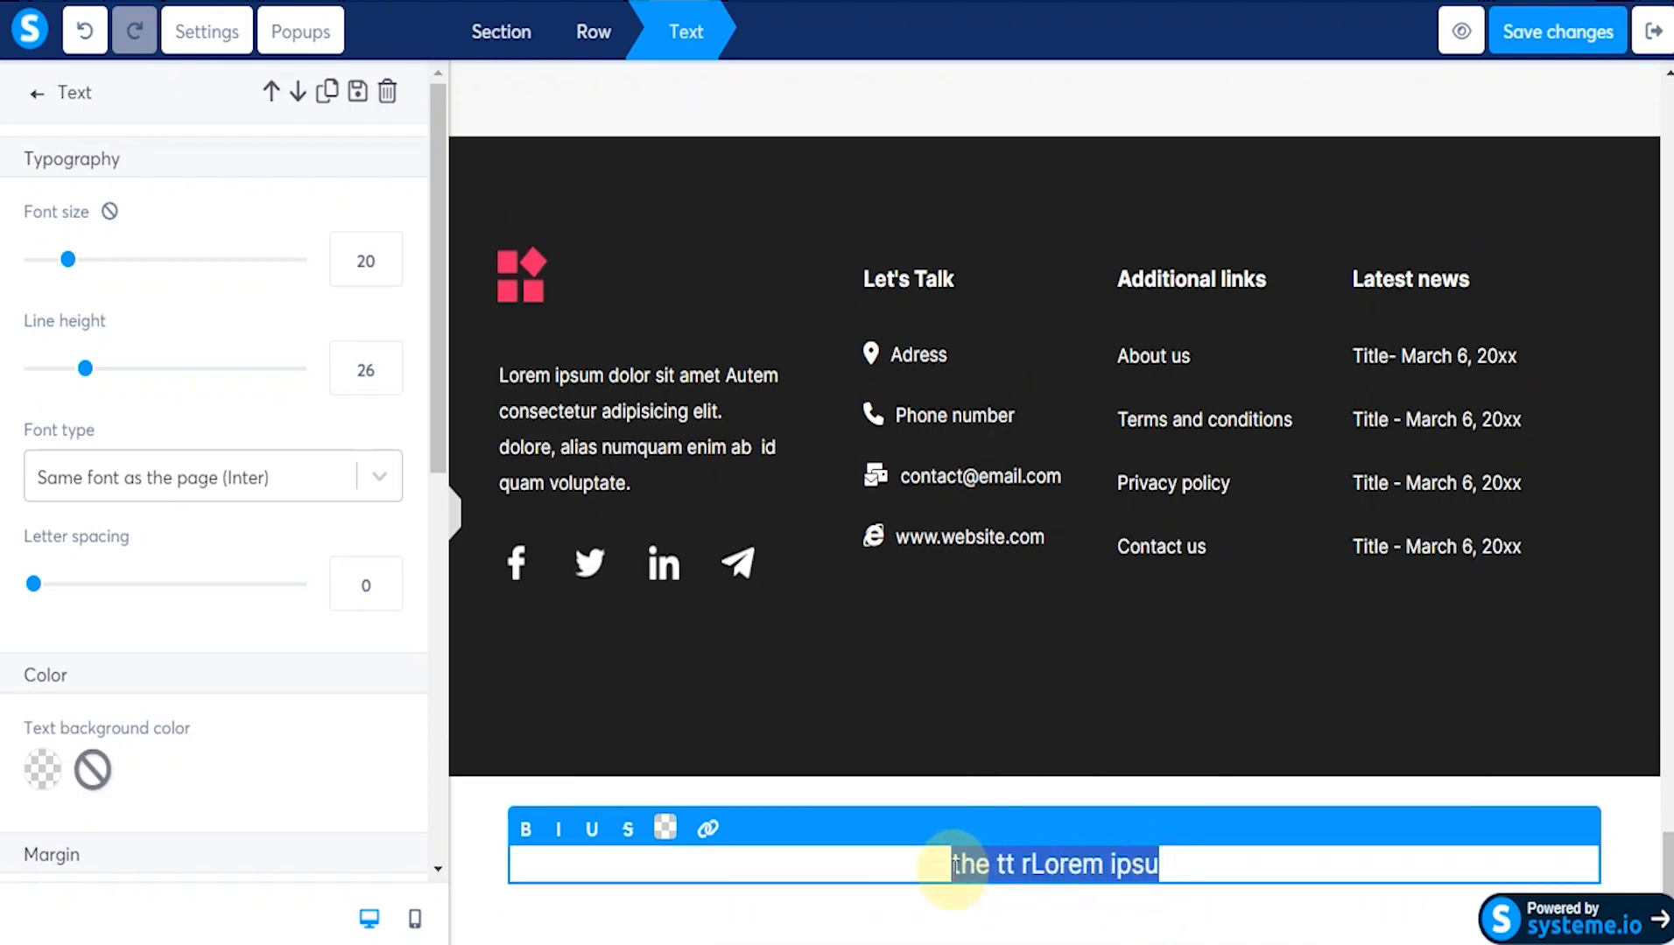
{"action": "type", "text": "th"}
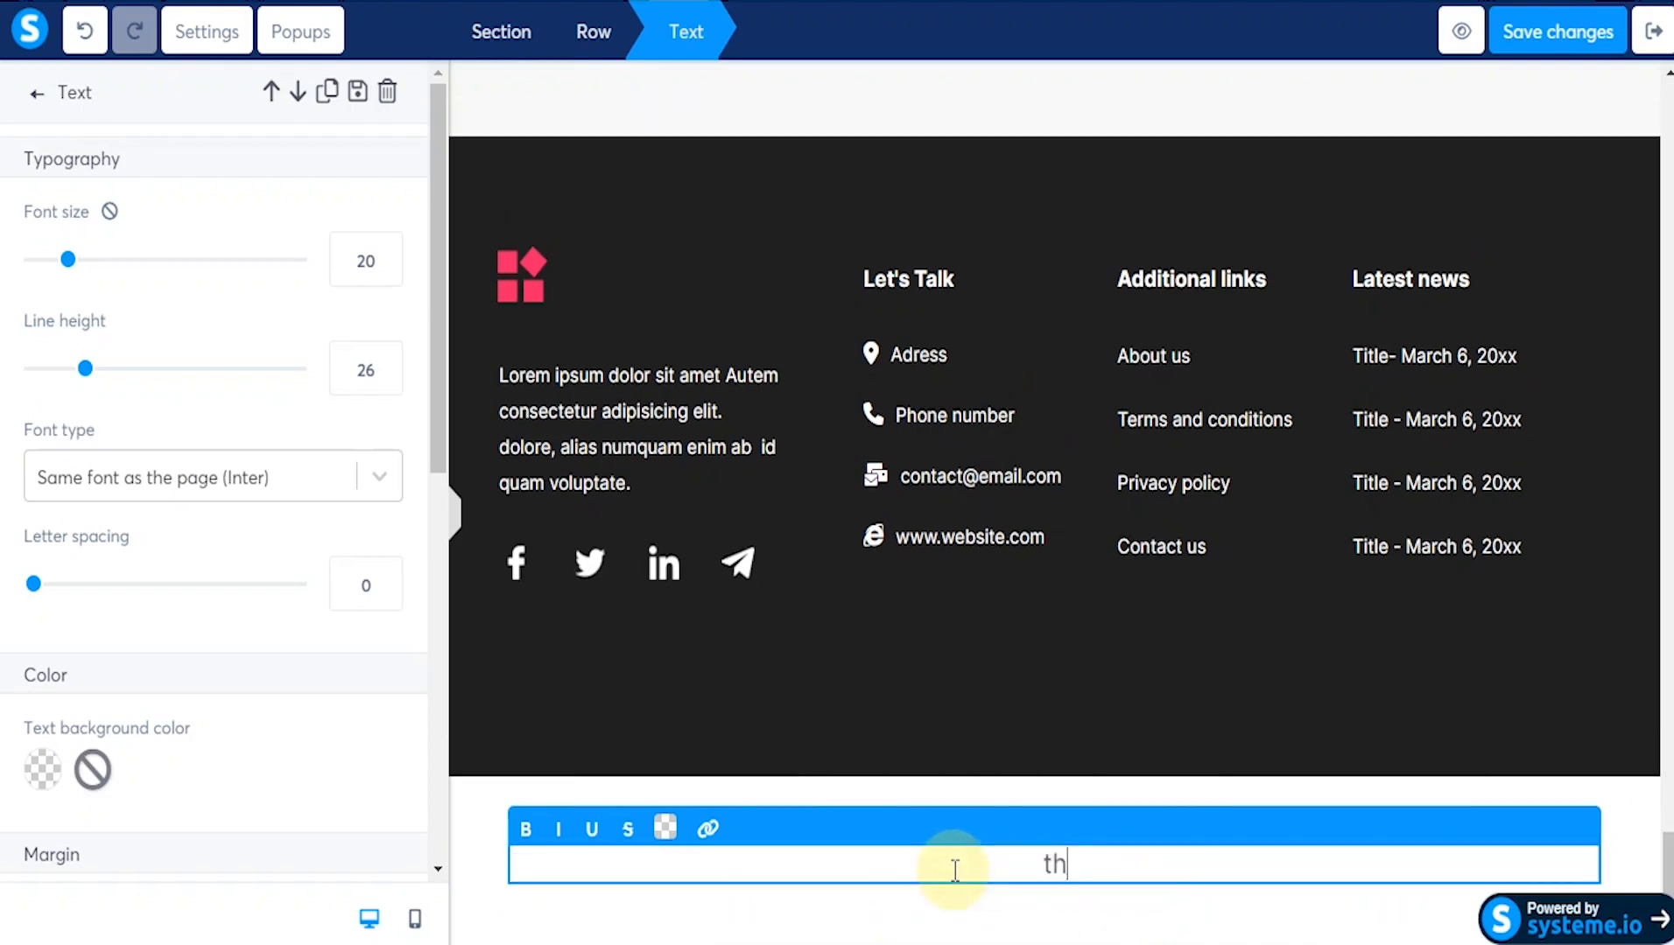
{"action": "type", "text": "t"}
Step: Format the sample text tht as bold, italic, underlined and struck through
{"action": "left_click_drag", "start_coordinate": [1084, 868], "coordinate": [911, 870]}
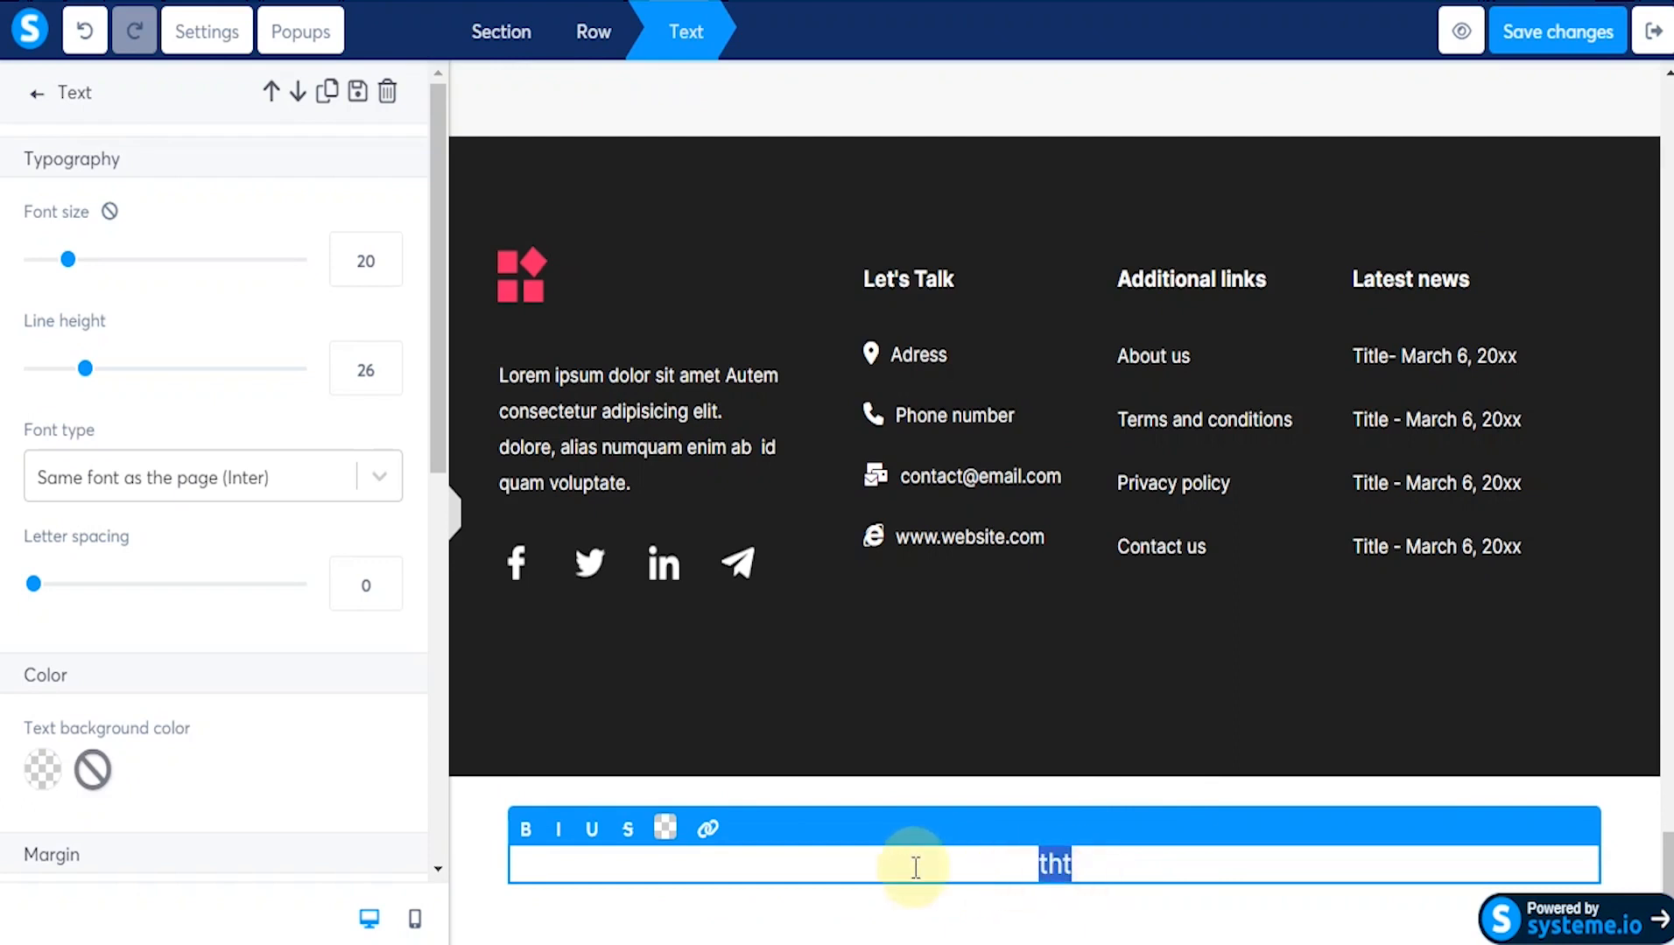
{"action": "left_click", "coordinate": [524, 839]}
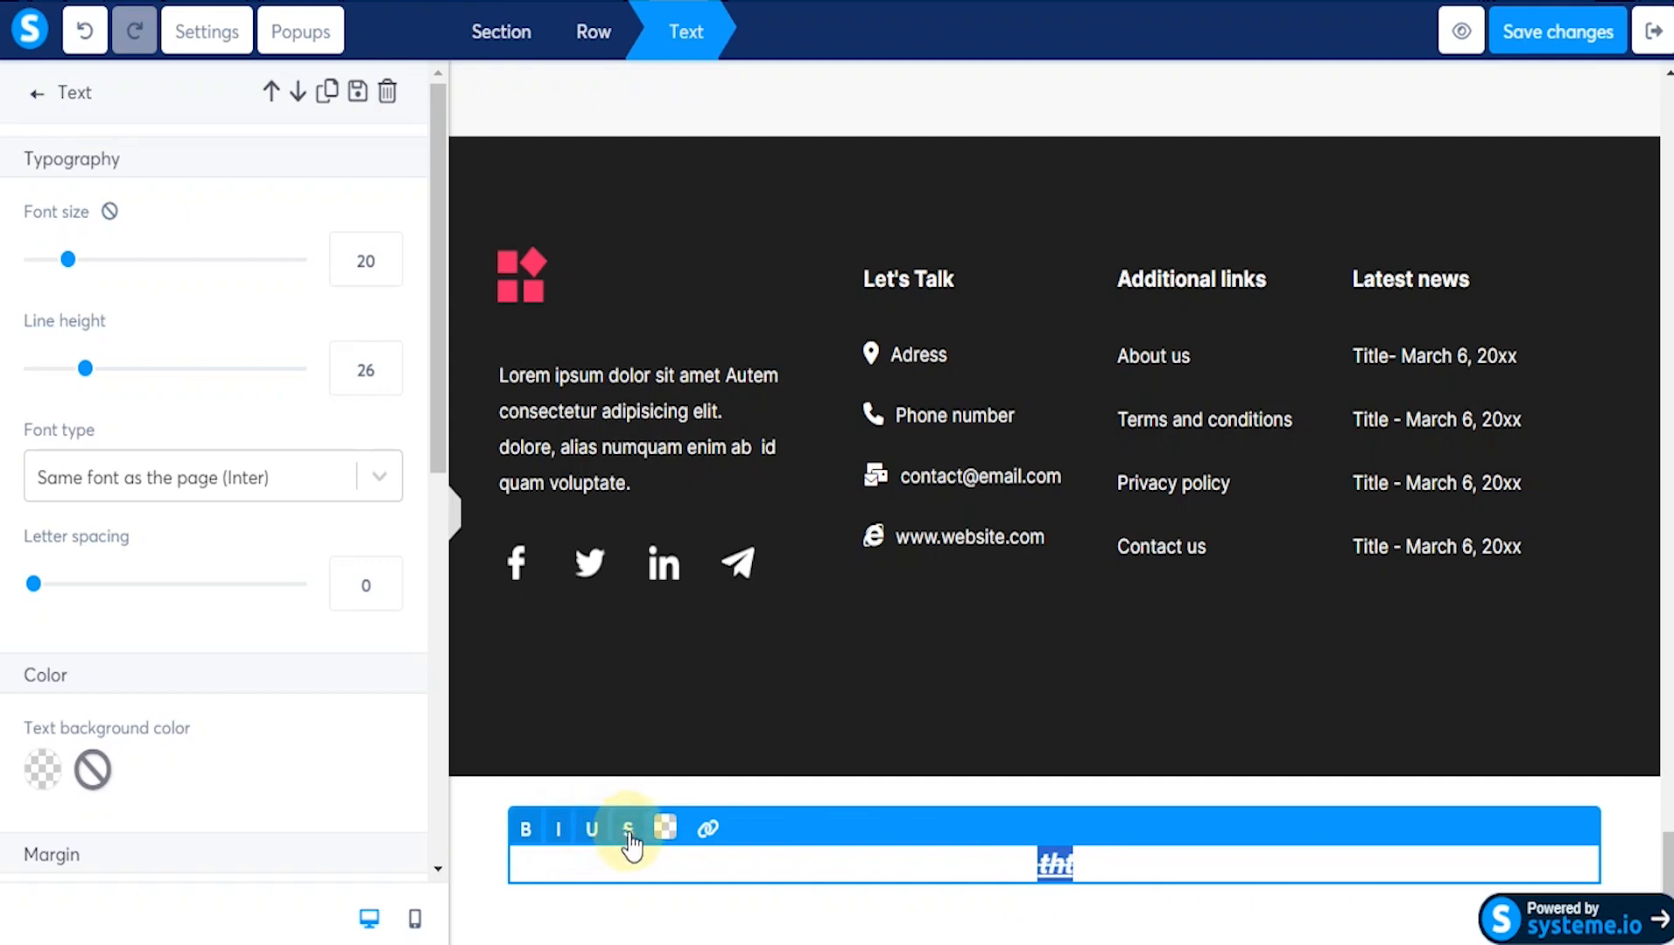
{"action": "left_click", "coordinate": [709, 831]}
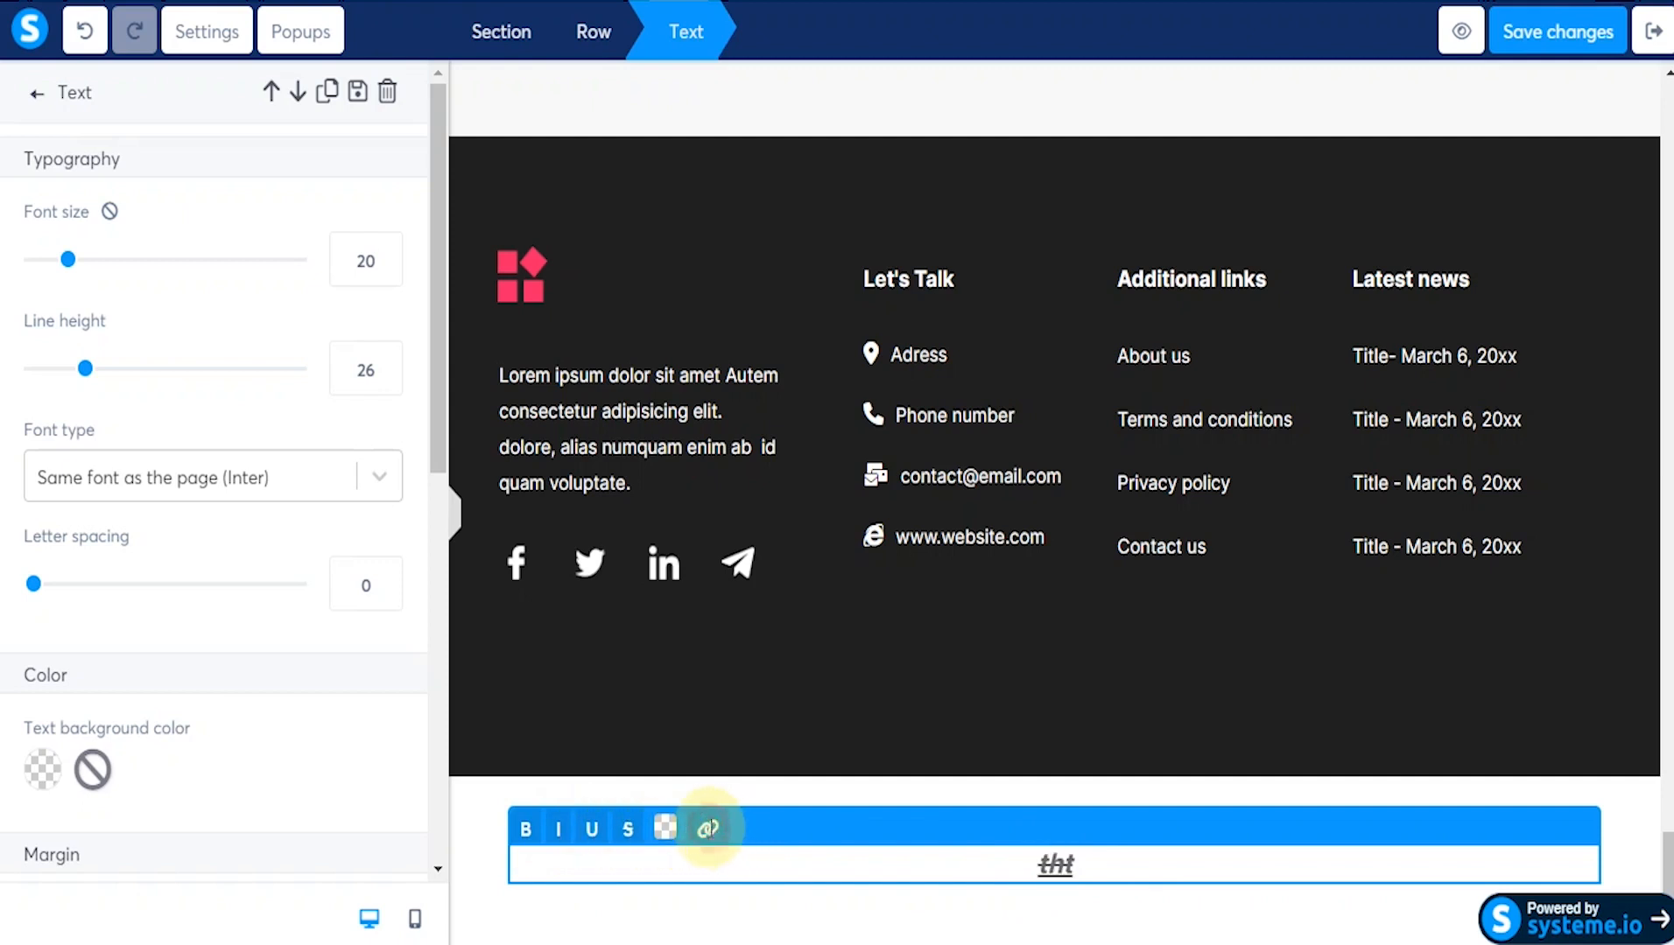
Step: Replace the sample text with the word website and remove its strikethrough
{"action": "double_click", "coordinate": [1073, 864]}
{"action": "type", "text": "website"}
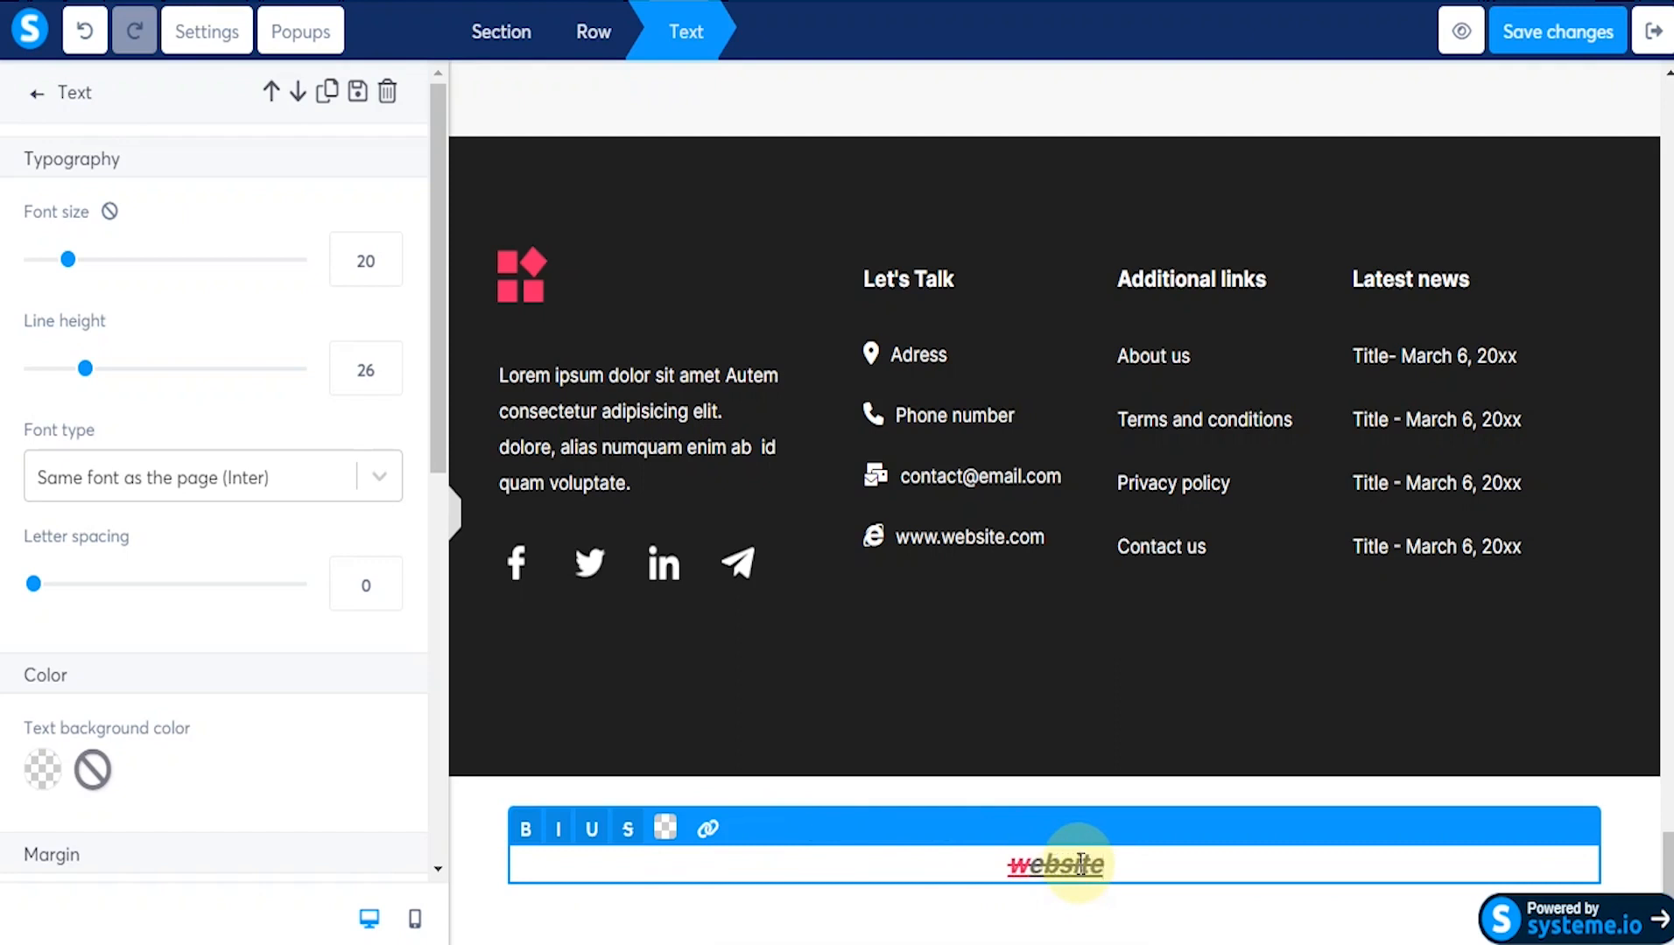
{"action": "double_click", "coordinate": [1069, 871]}
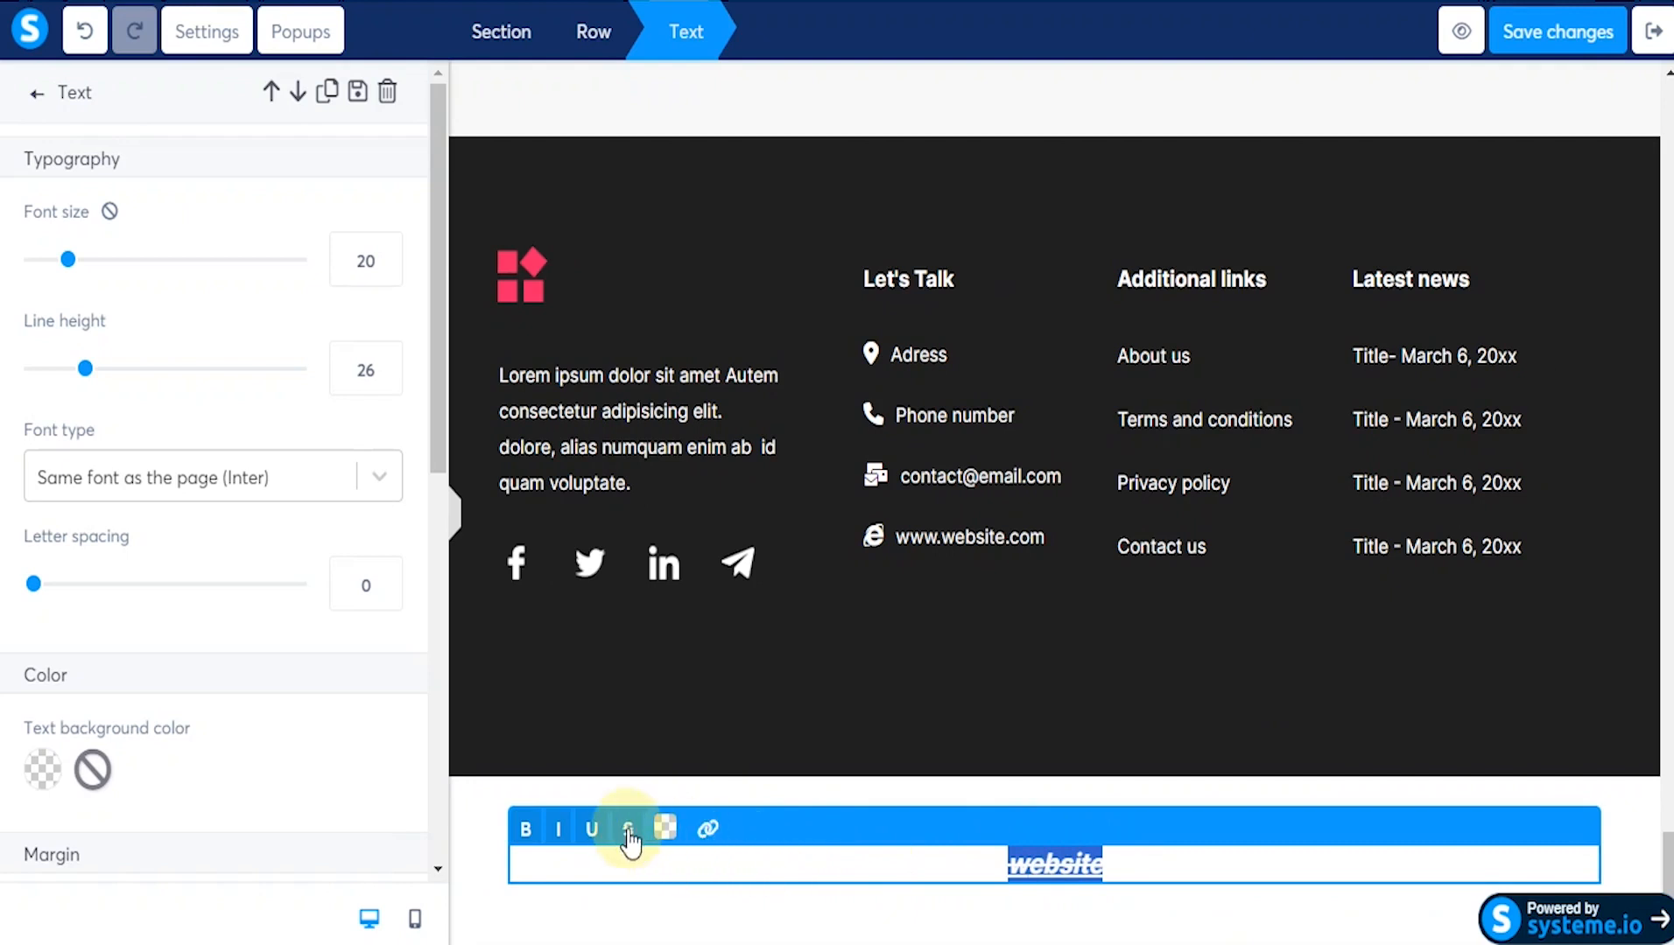
{"action": "left_click", "coordinate": [706, 828]}
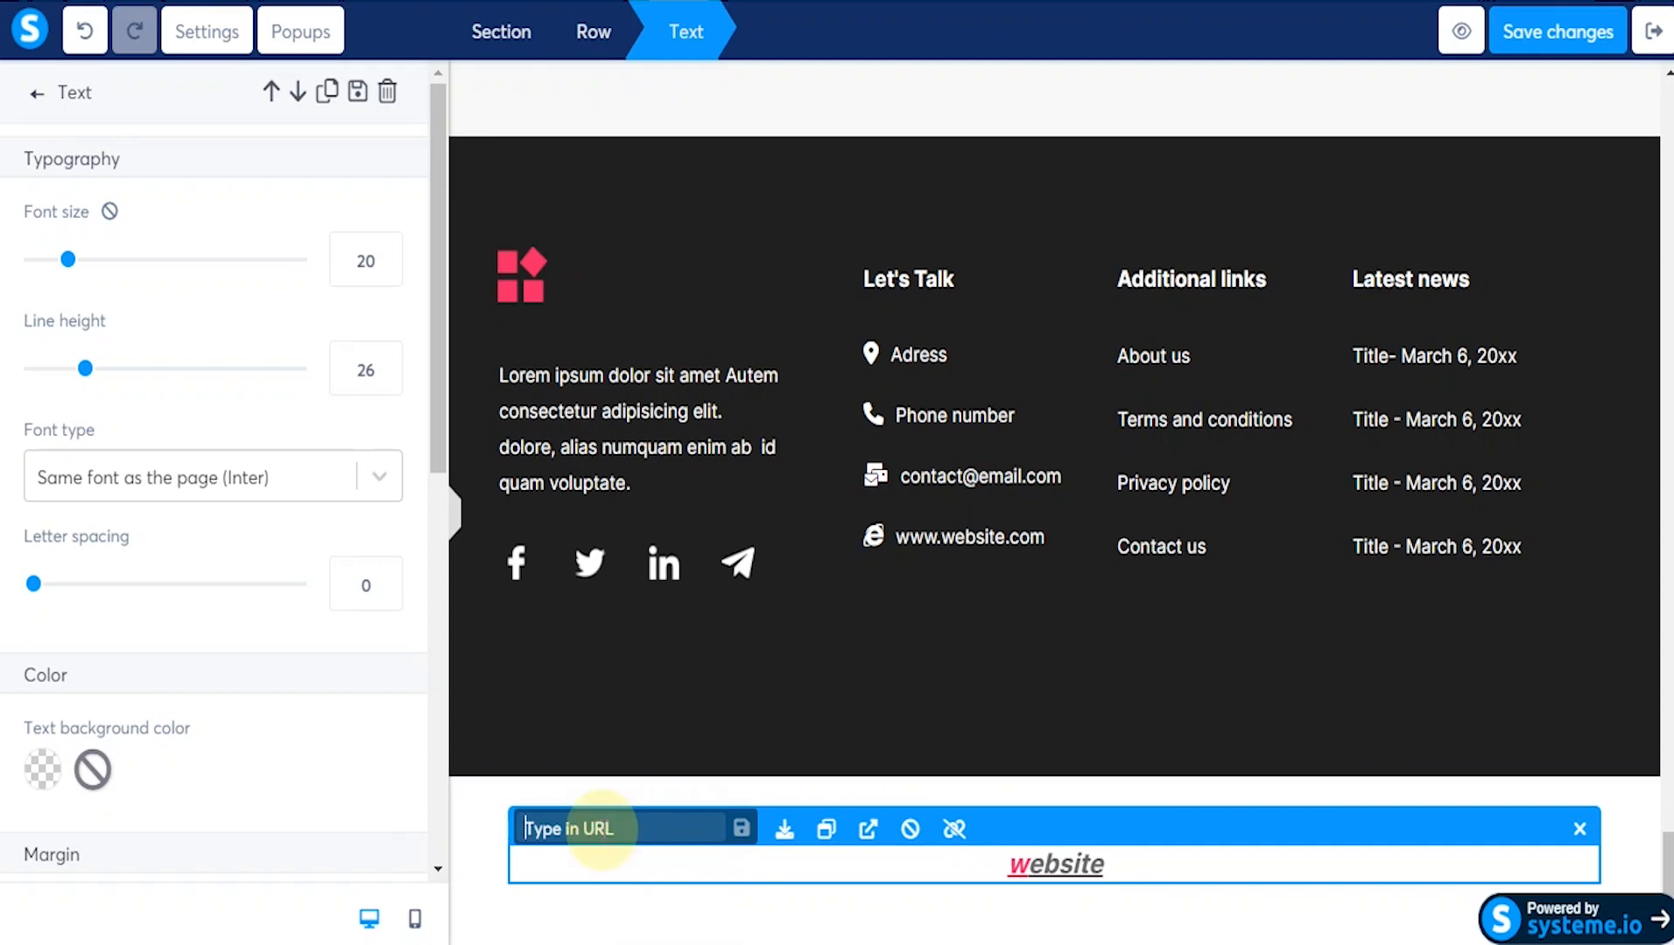
{"action": "type", "text": "www.yahho.com"}
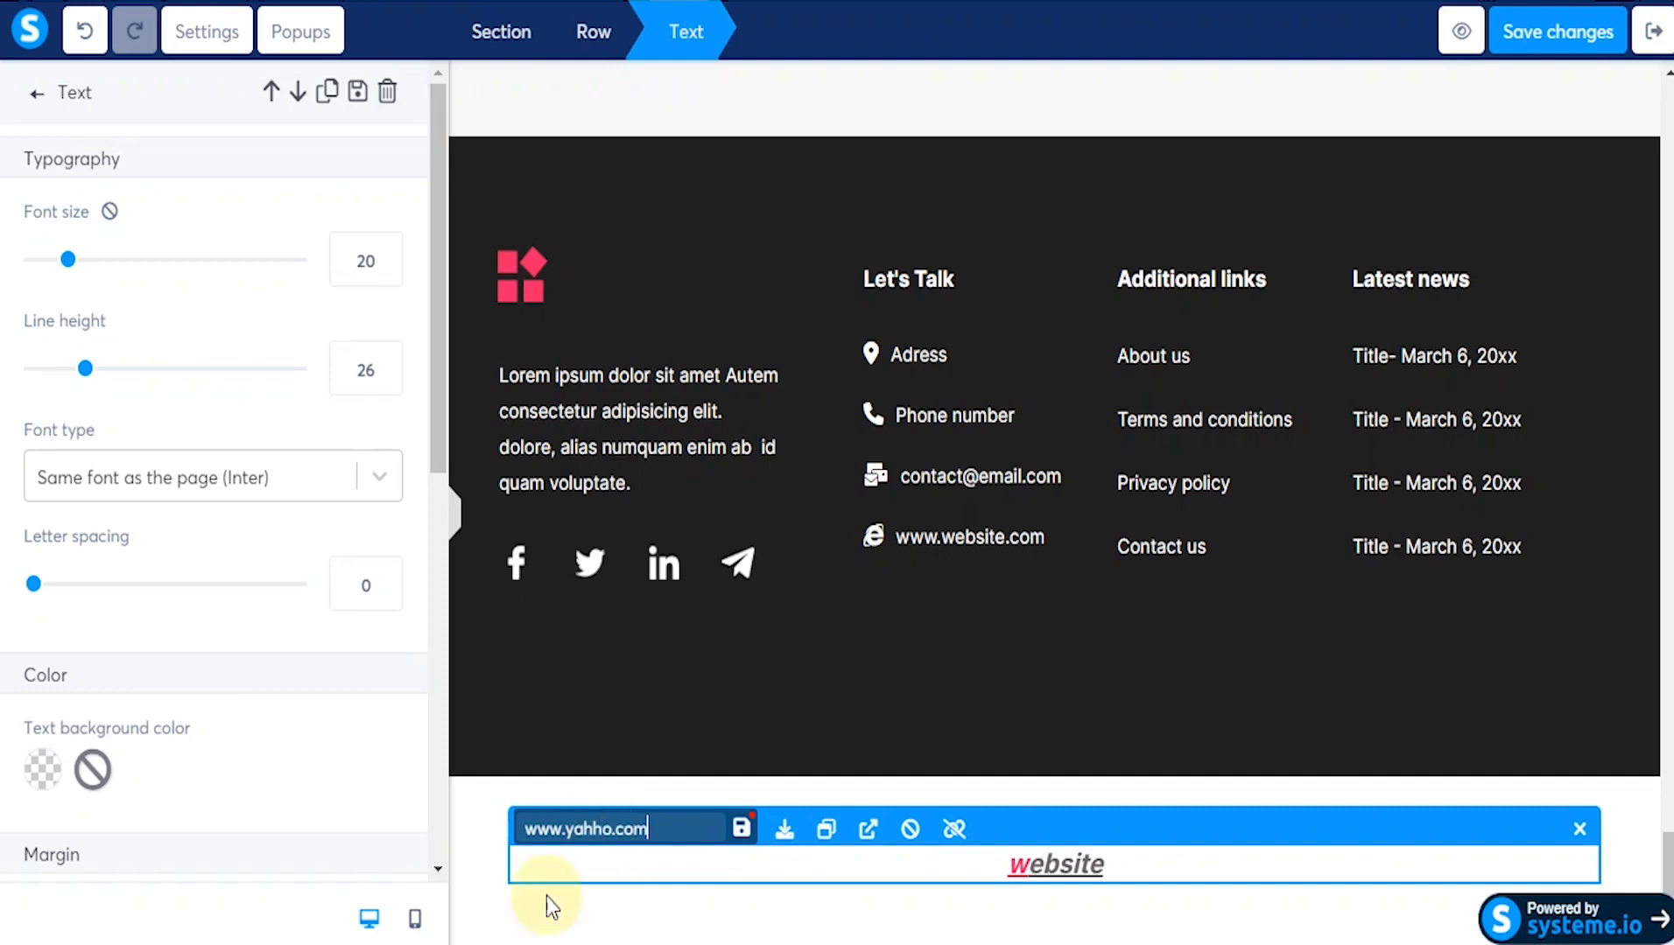
{"action": "left_click", "coordinate": [742, 832]}
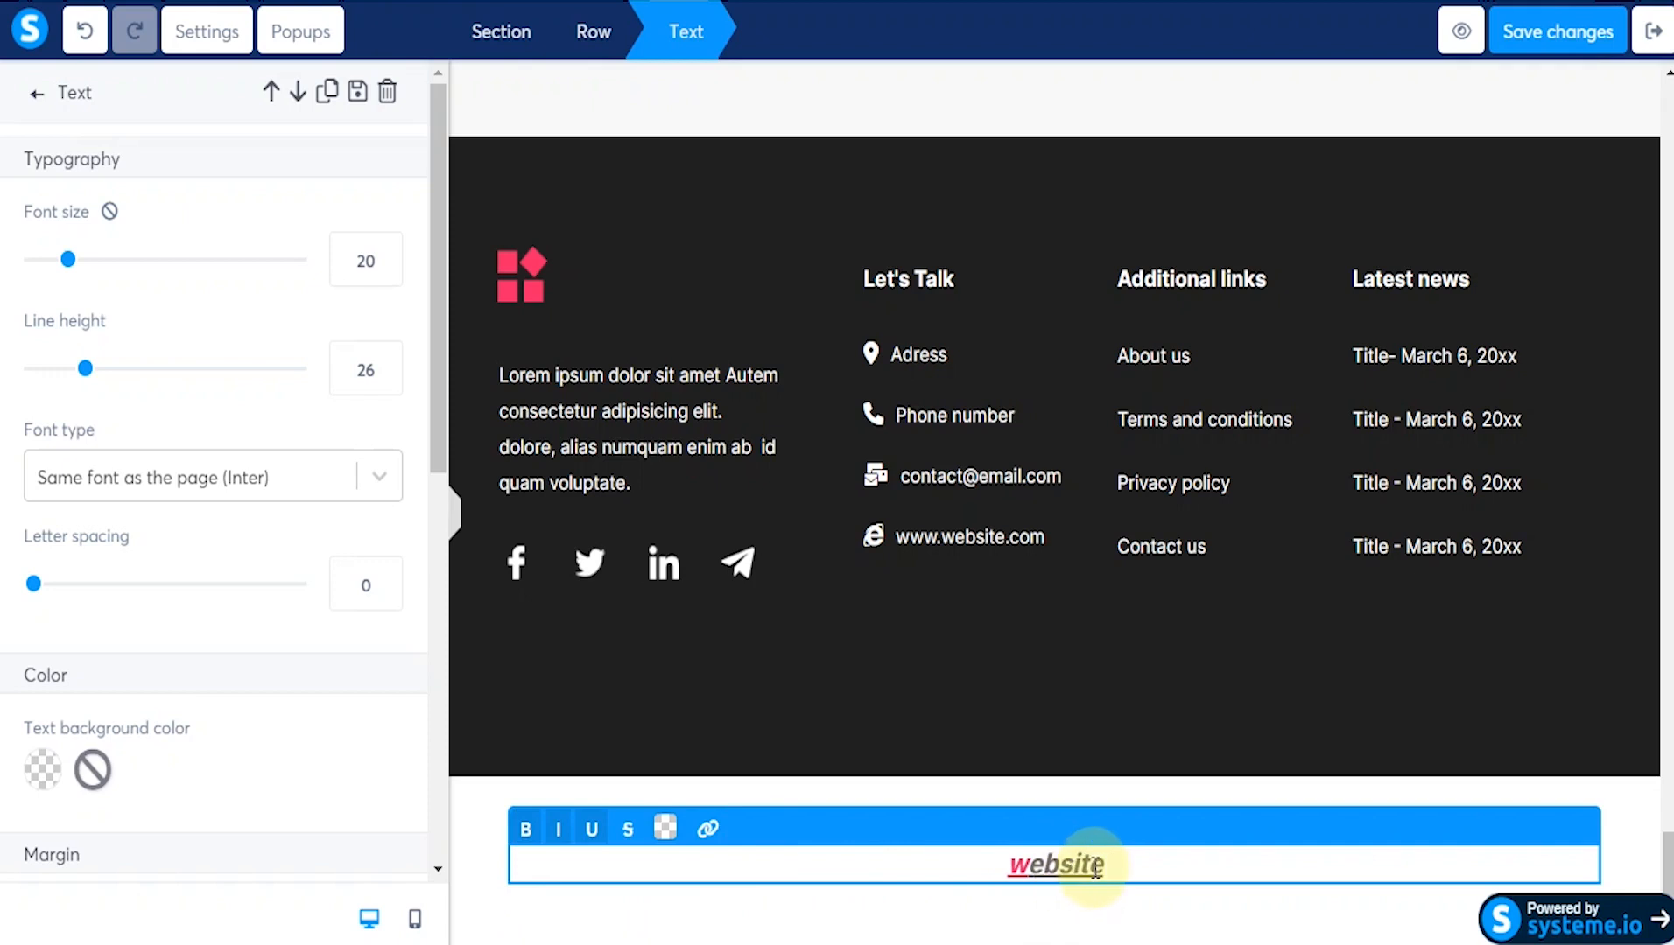
Step: Set the colour of the word website to dark blue 0F28BE, save the page changes and deselect the text
{"action": "left_click_drag", "start_coordinate": [1107, 864], "coordinate": [1058, 877]}
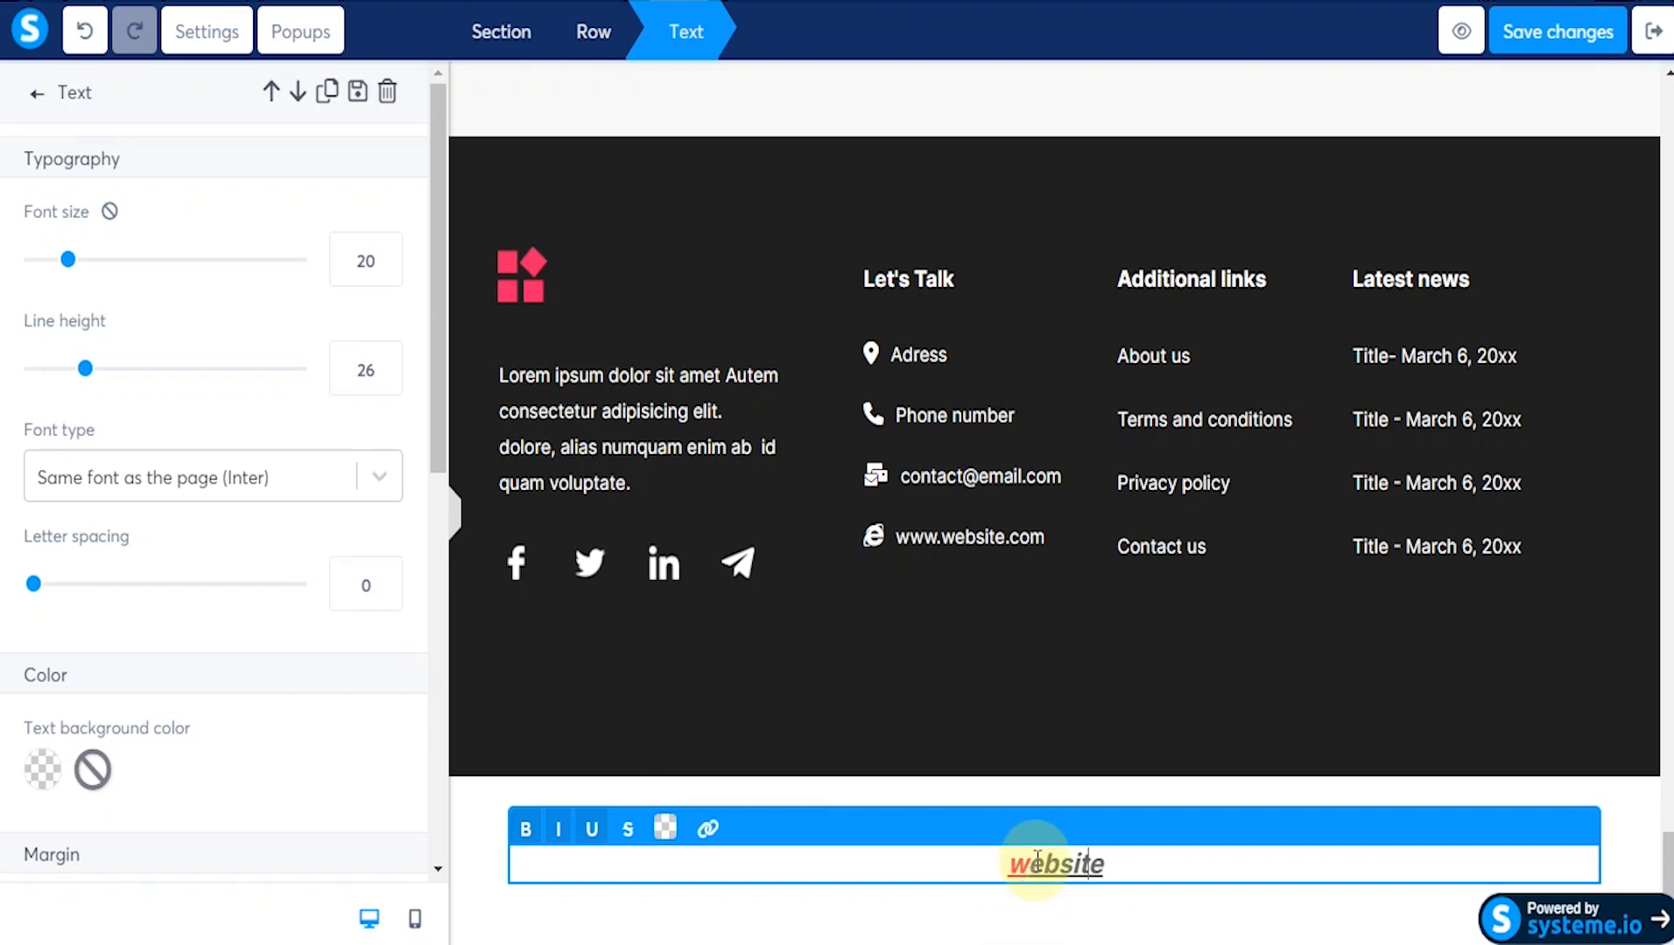
{"action": "double_click", "coordinate": [1050, 864]}
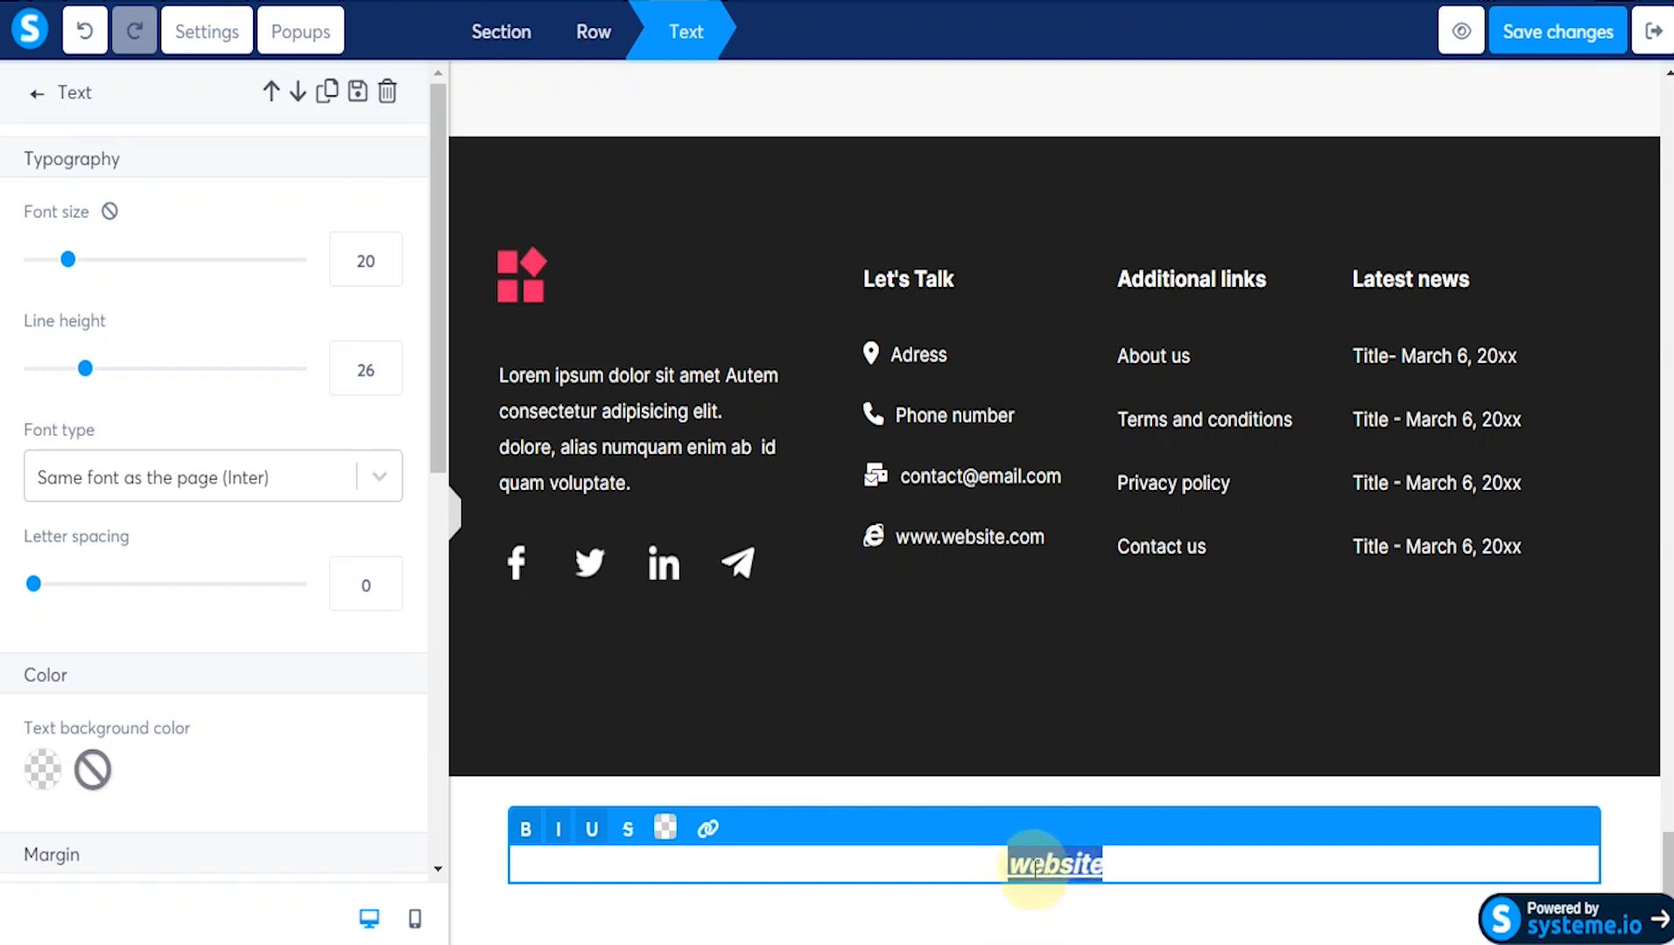
{"action": "left_click", "coordinate": [667, 829]}
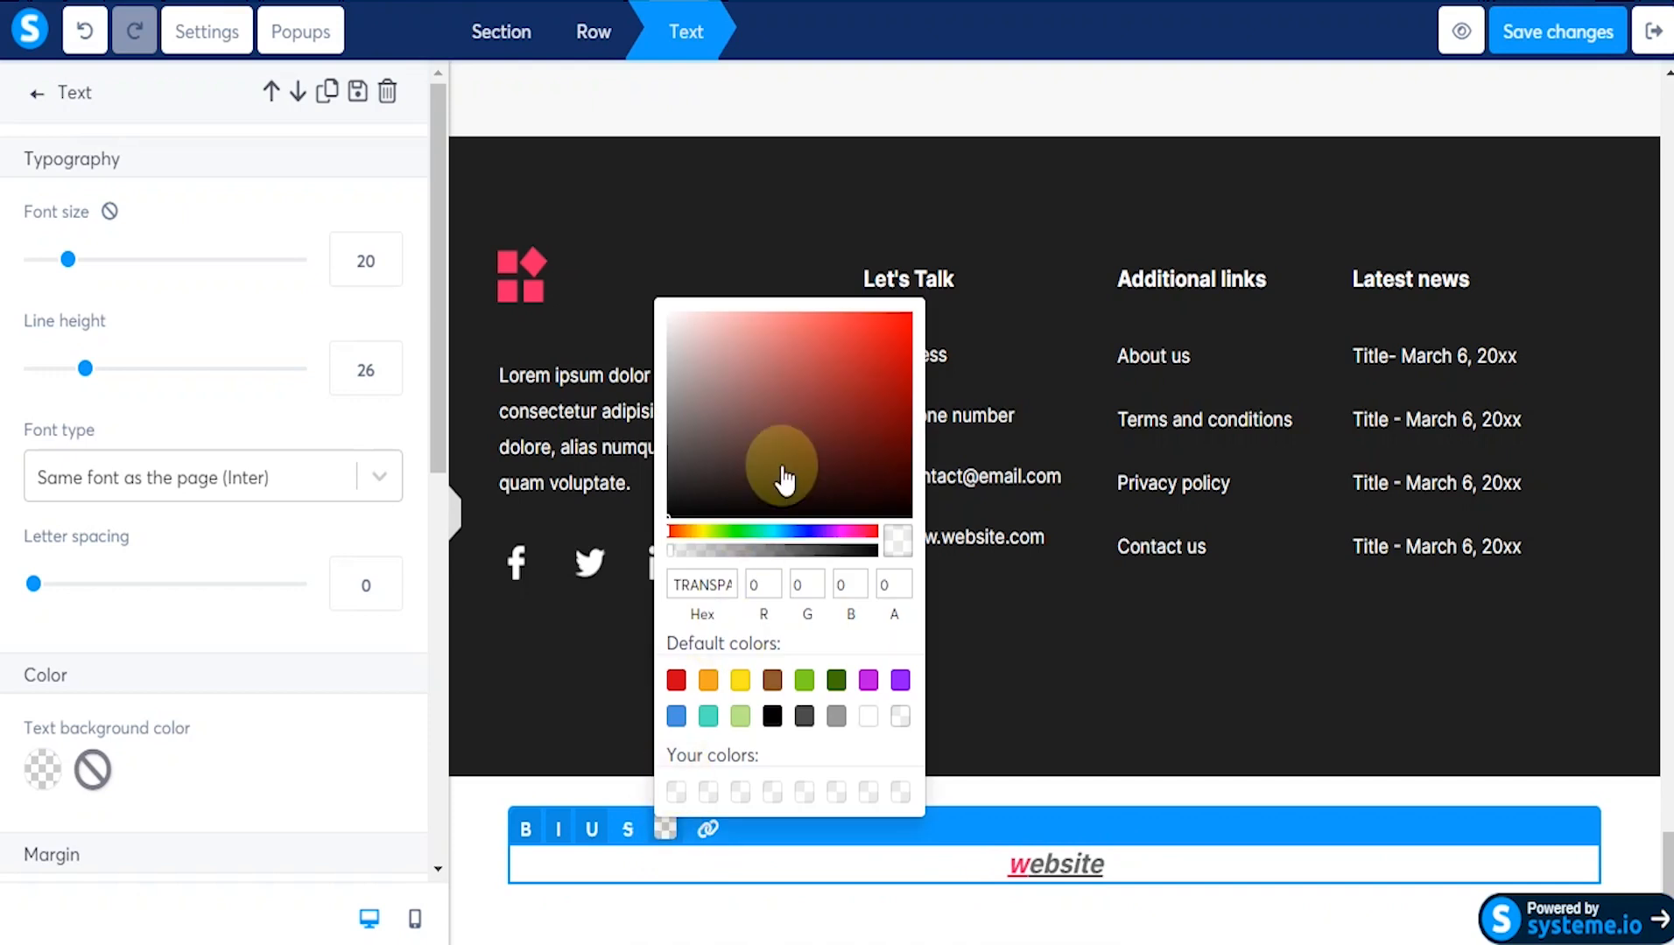
{"action": "left_click", "coordinate": [802, 531]}
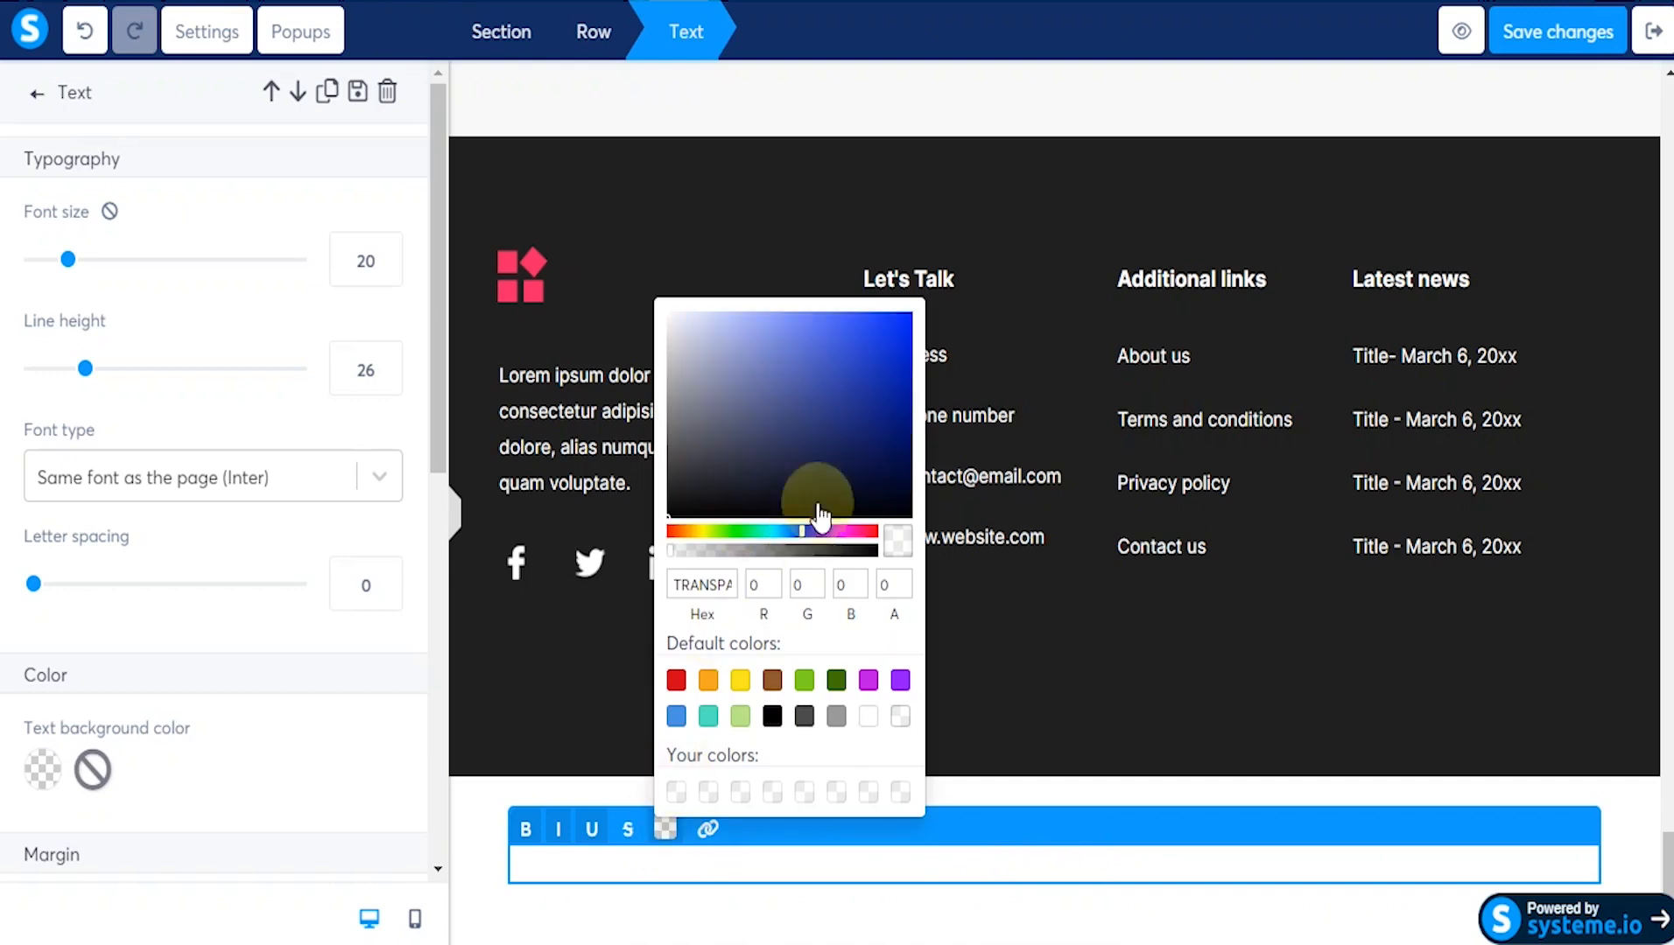
{"action": "mouse_move", "coordinate": [882, 347]}
{"action": "left_mouse_down"}
{"action": "mouse_move", "coordinate": [882, 385]}
{"action": "mouse_move", "coordinate": [896, 338]}
{"action": "left_mouse_up"}
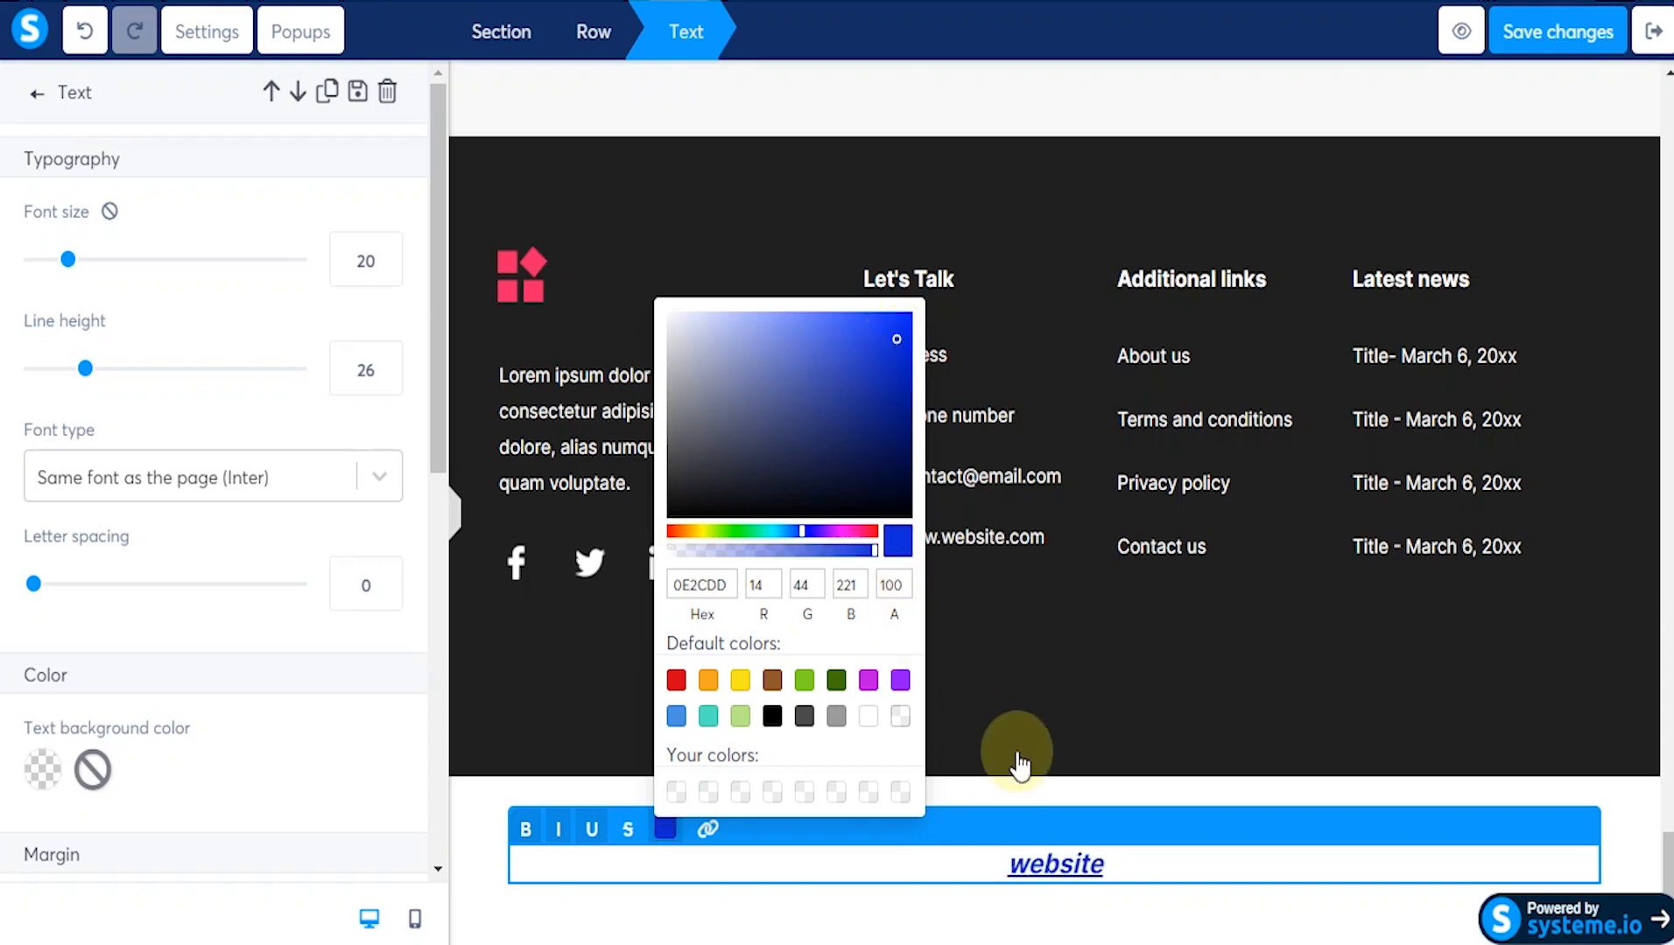
{"action": "left_click", "coordinate": [893, 364]}
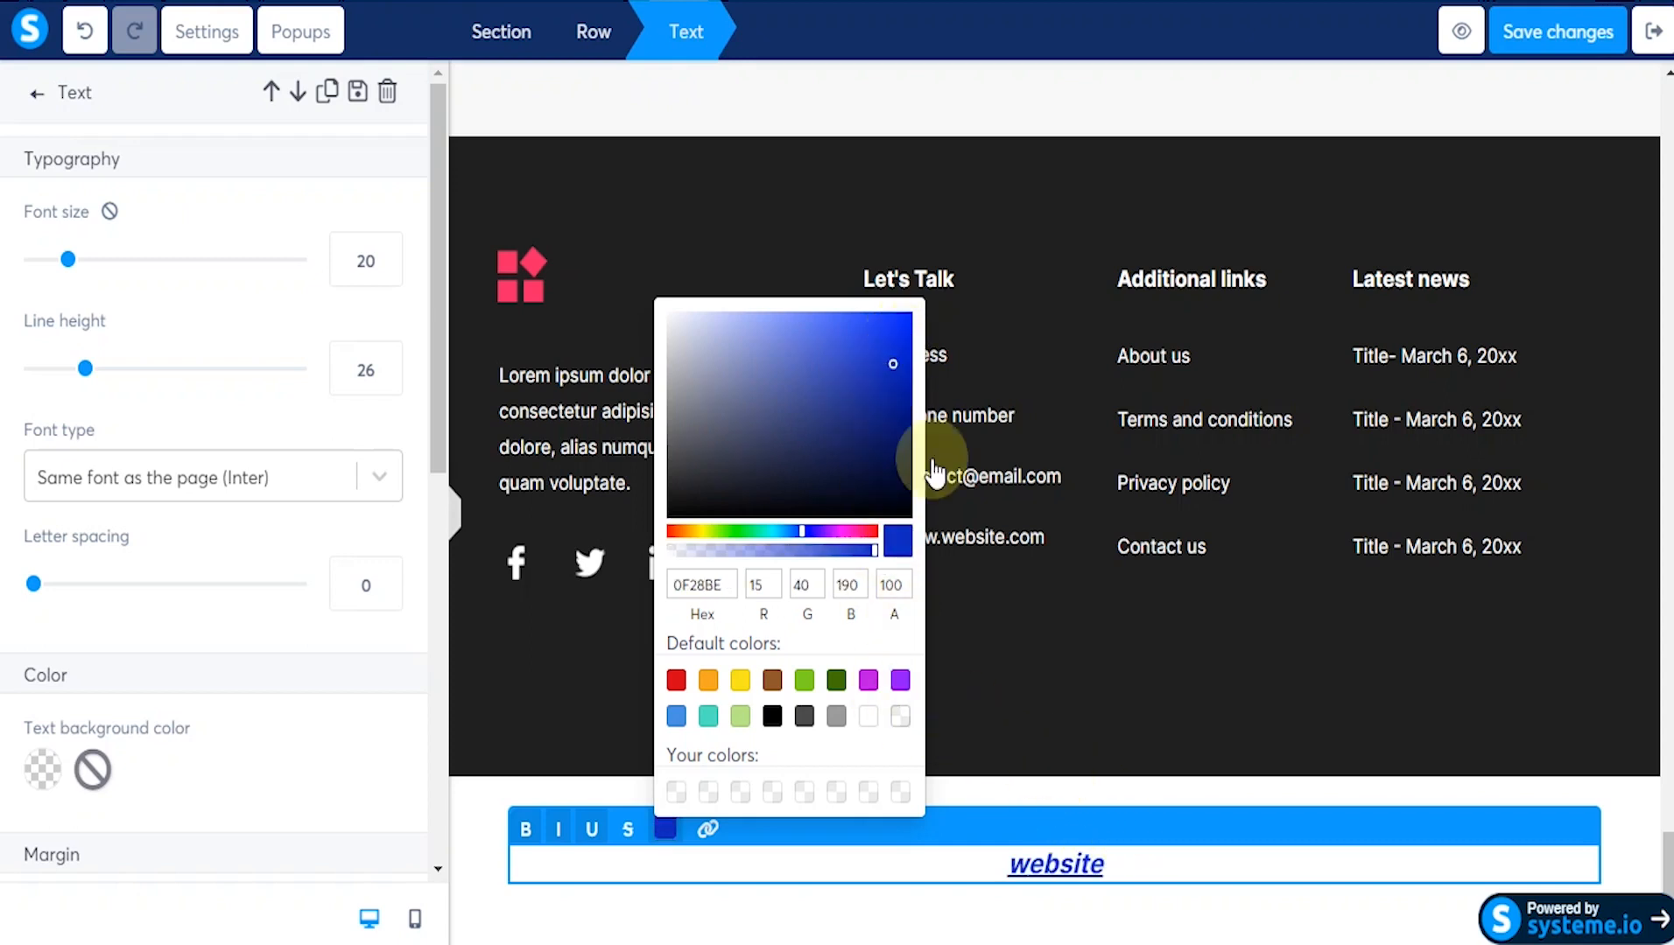
{"action": "left_click", "coordinate": [1194, 806]}
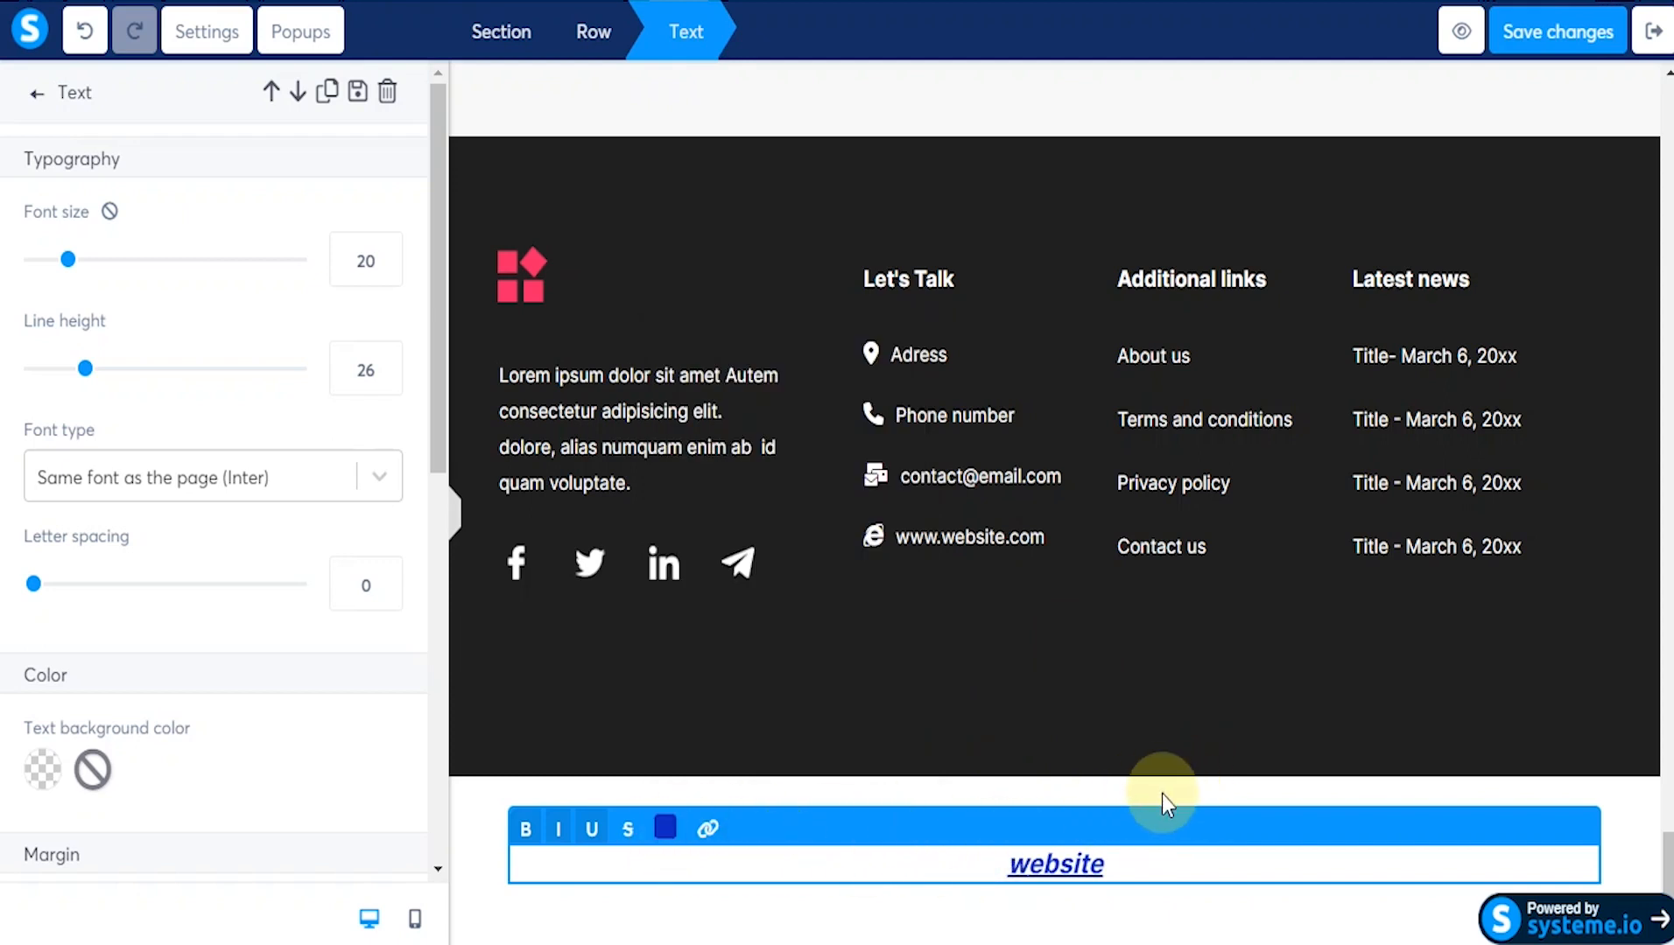
{"action": "left_click", "coordinate": [1547, 42]}
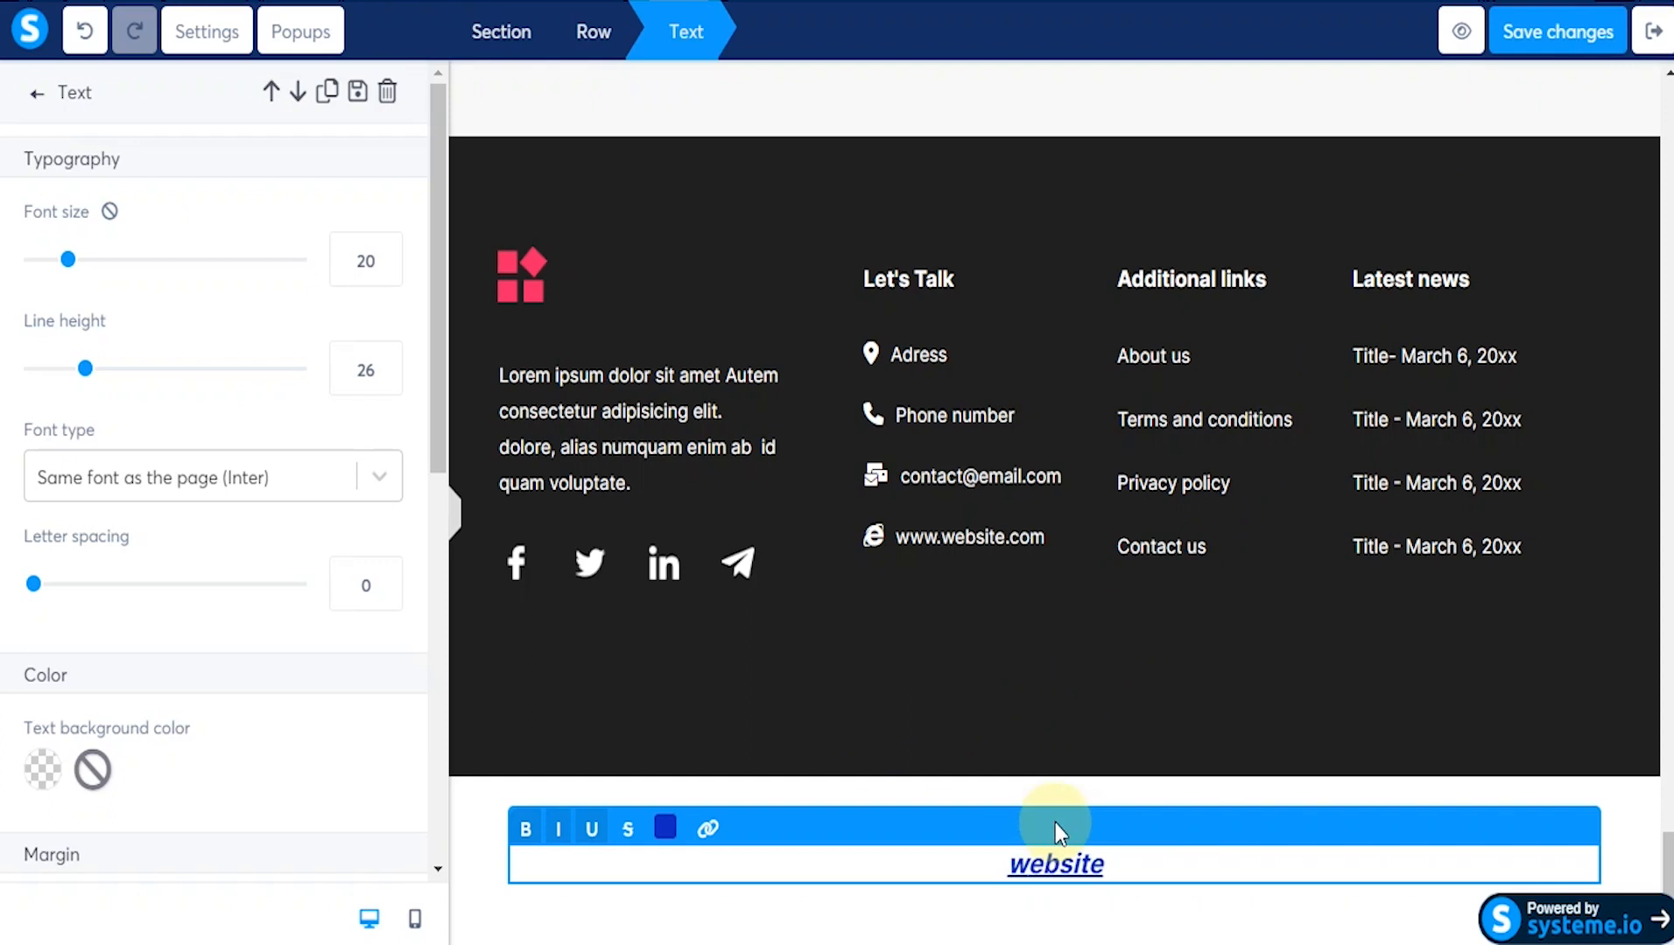
{"action": "left_click", "coordinate": [873, 893]}
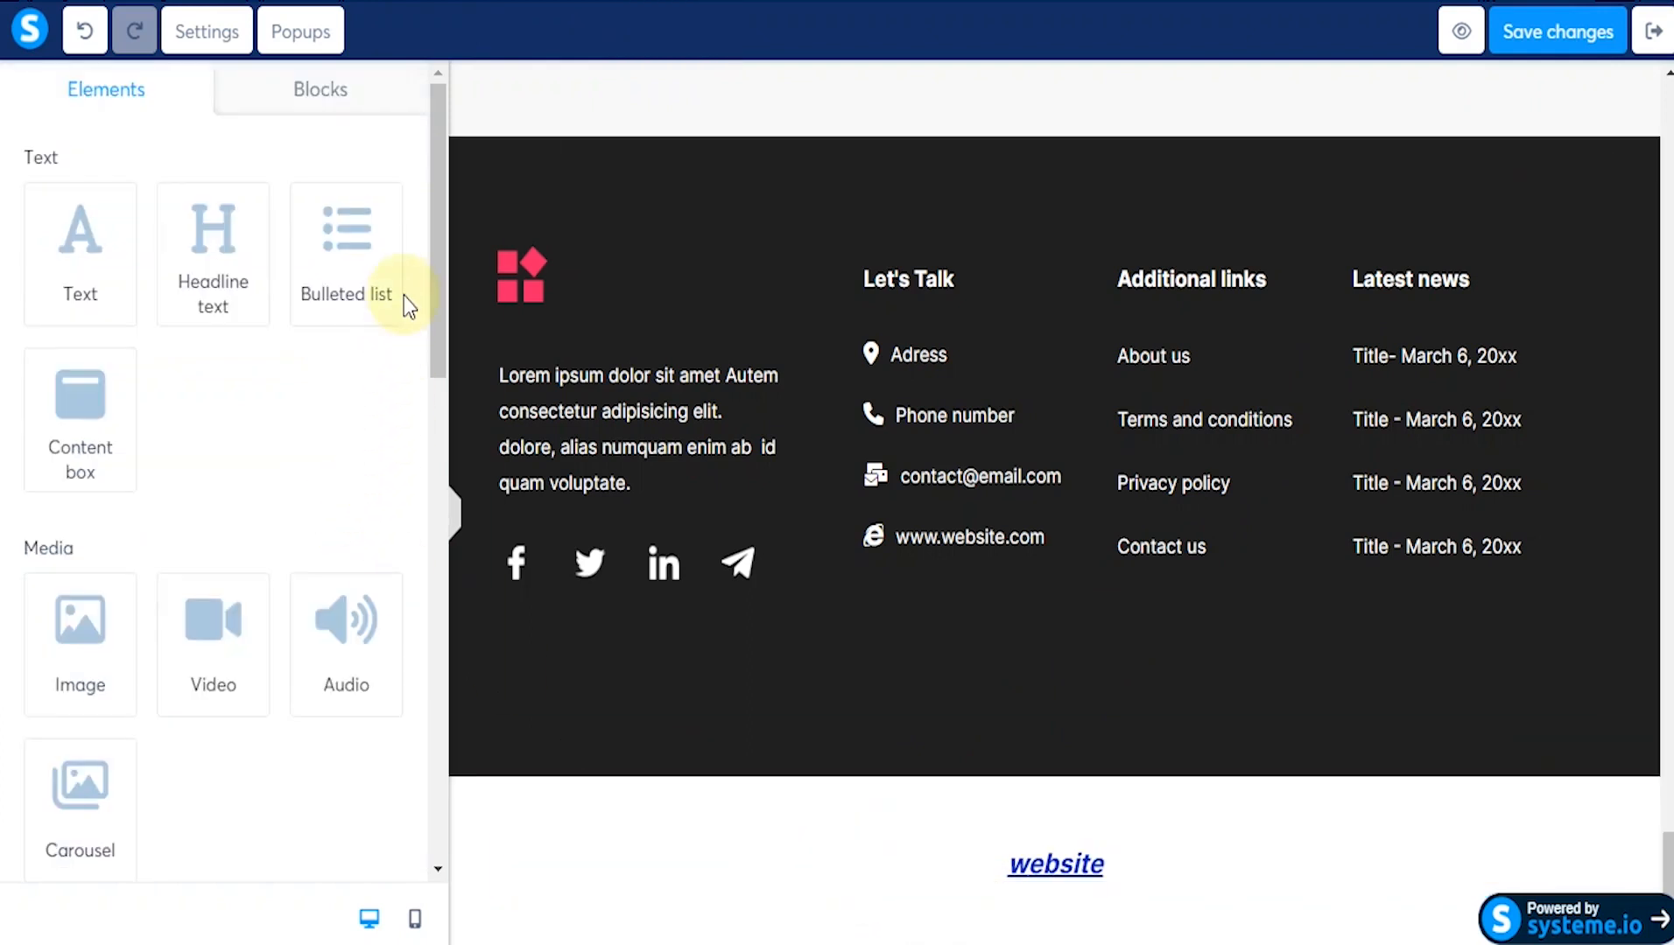
Step: Delete the website text element below the footer and confirm the deletion
{"action": "scroll", "coordinate": [800, 448], "scroll_direction": "up", "scroll_amount": 4}
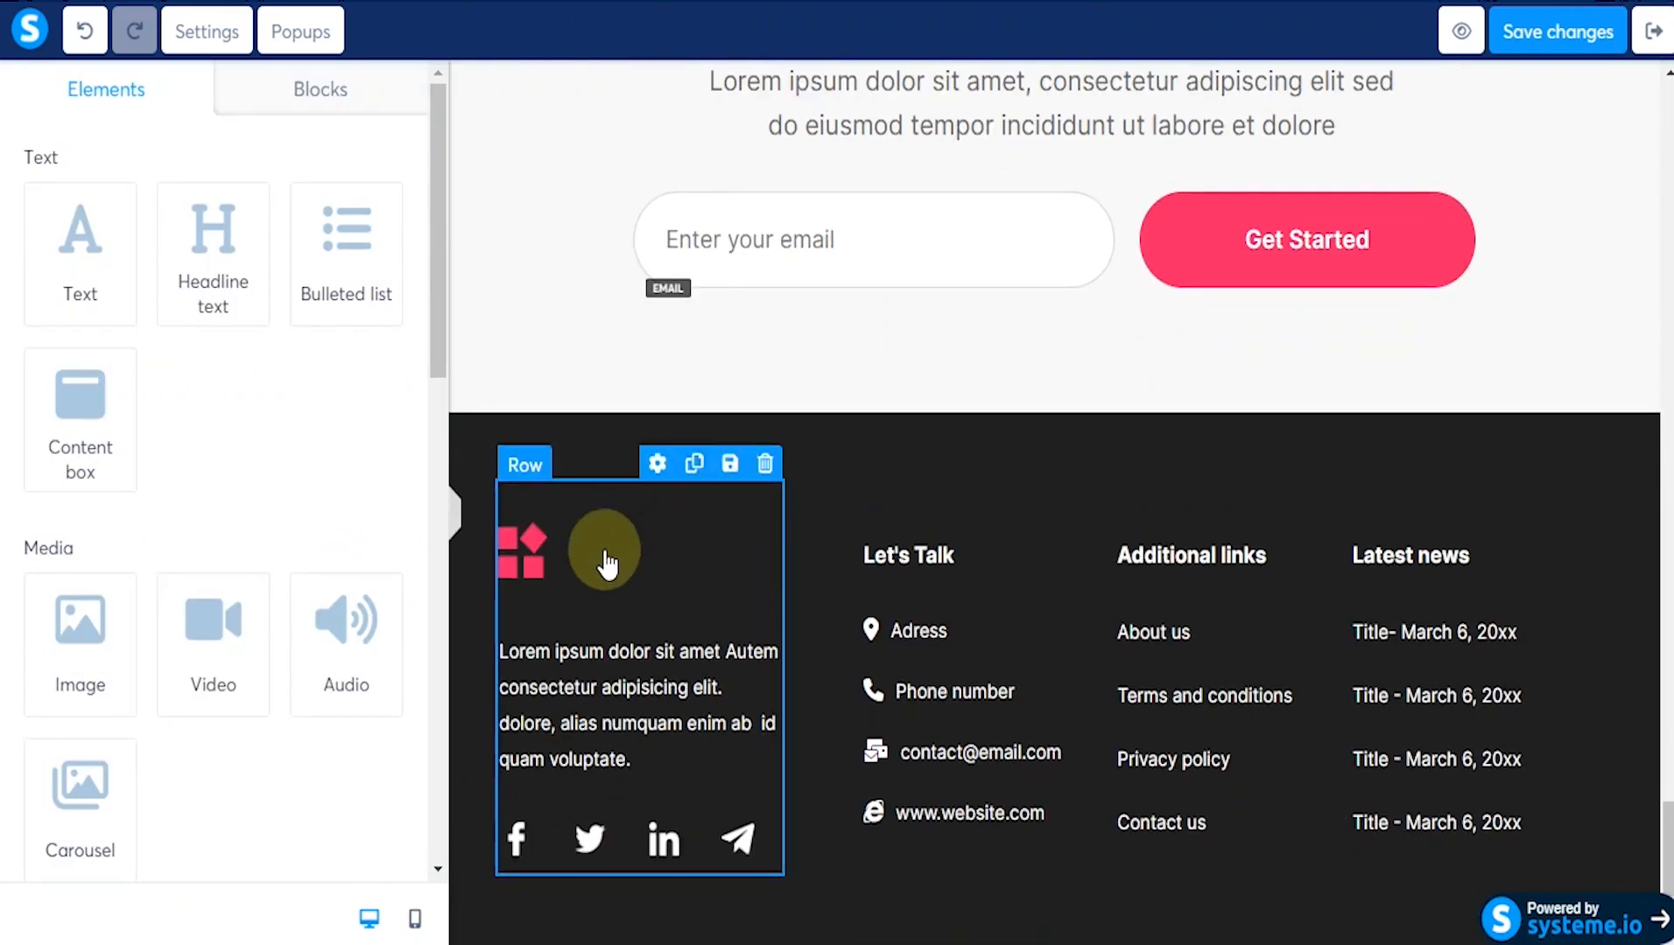
{"action": "scroll", "coordinate": [850, 565], "scroll_direction": "up", "scroll_amount": 1}
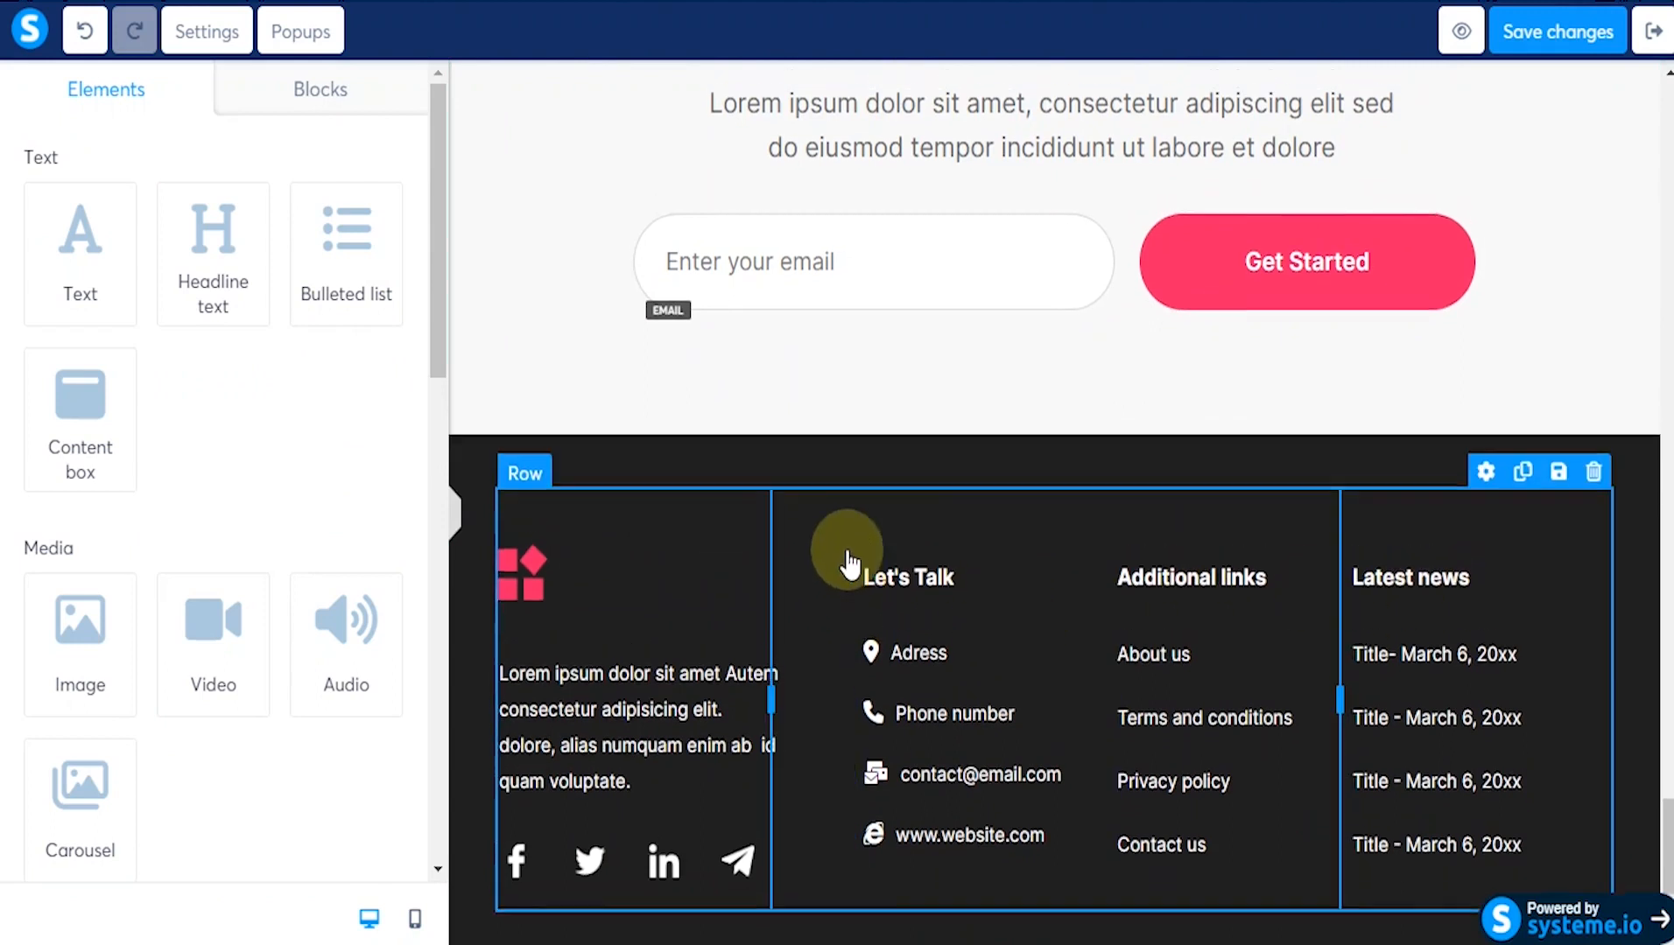
{"action": "scroll", "coordinate": [850, 560], "scroll_direction": "up", "scroll_amount": 8}
{"action": "scroll", "coordinate": [858, 547], "scroll_direction": "down", "scroll_amount": 6}
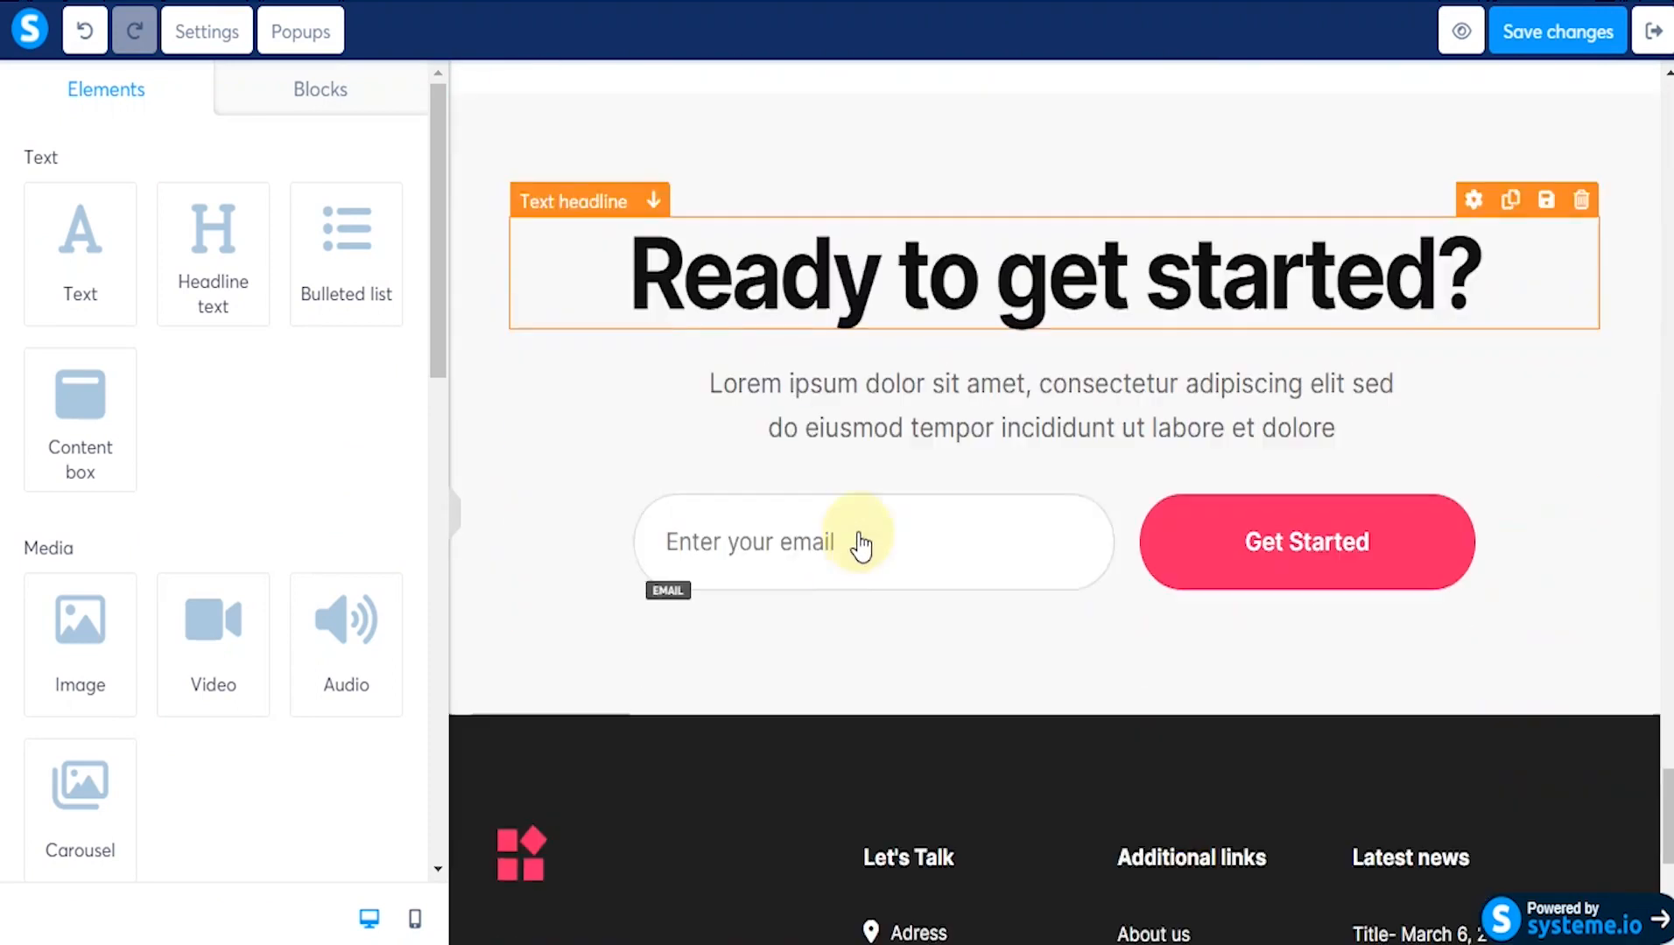
{"action": "scroll", "coordinate": [861, 545], "scroll_direction": "down", "scroll_amount": 6}
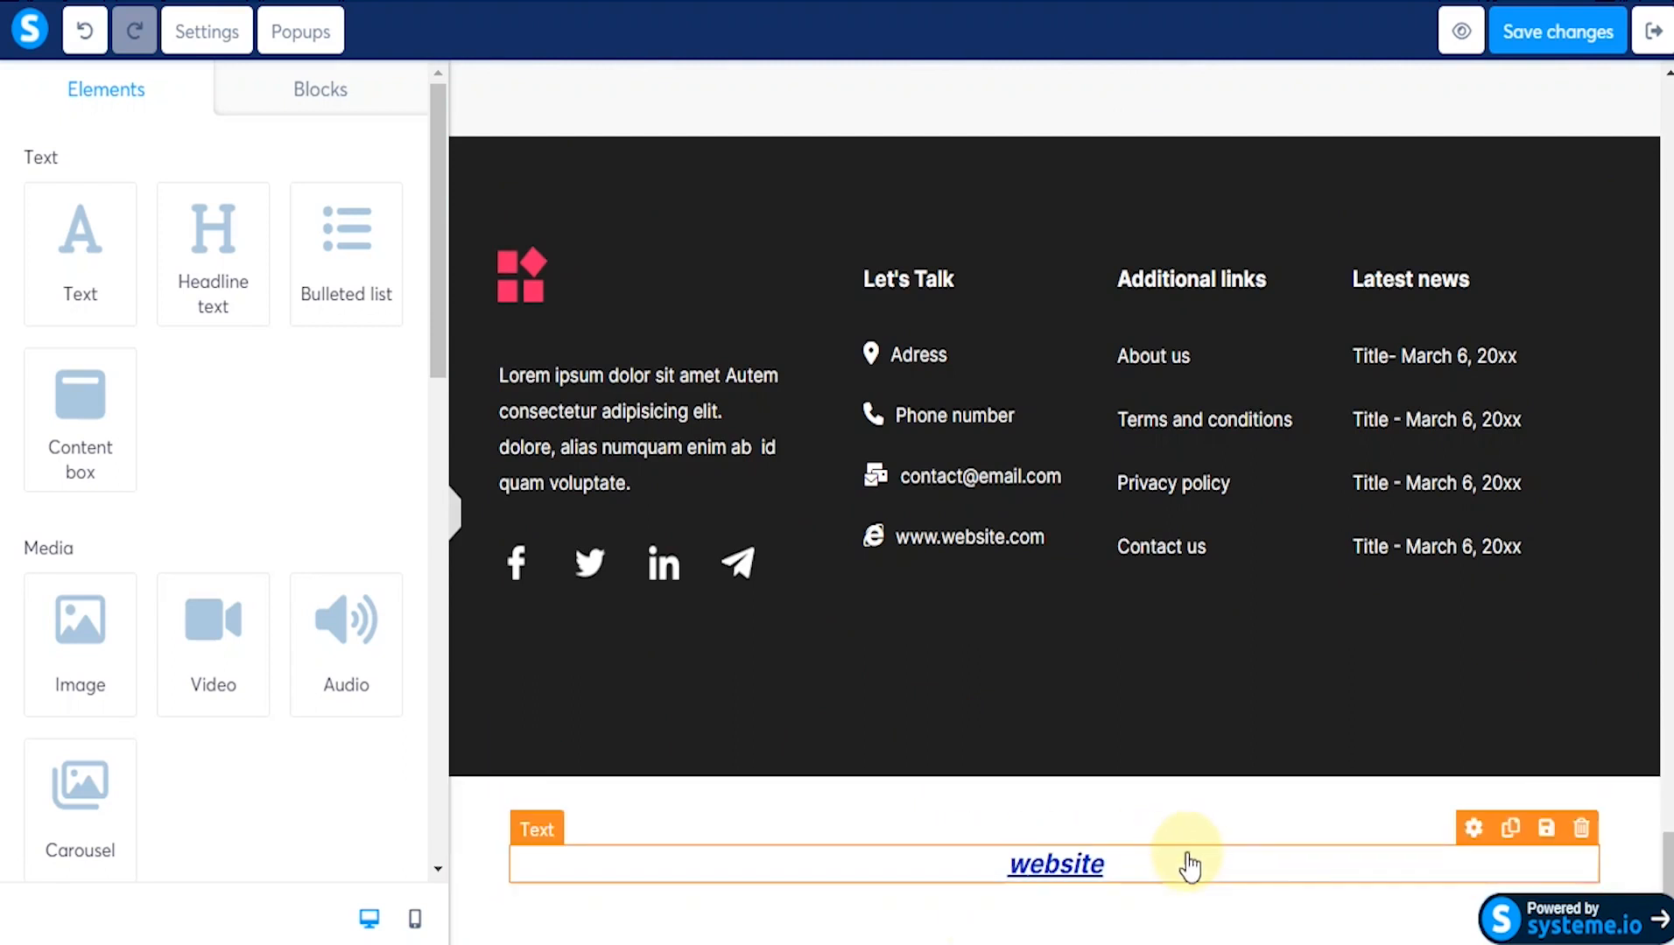
{"action": "left_click", "coordinate": [1580, 832]}
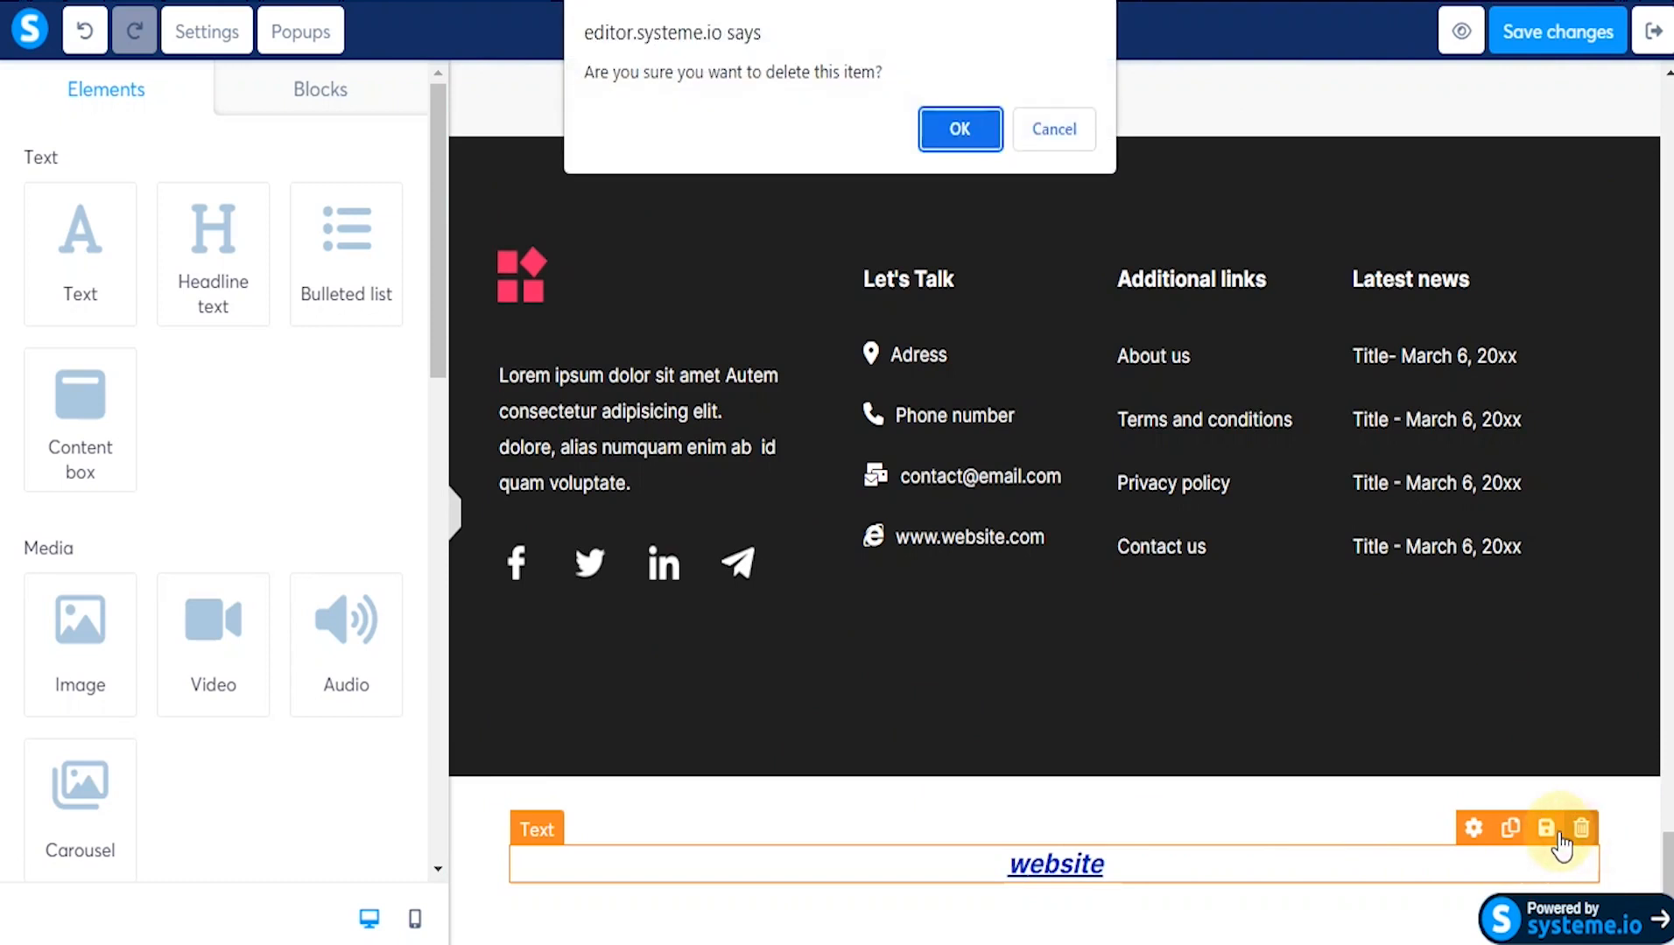
{"action": "left_click", "coordinate": [962, 129]}
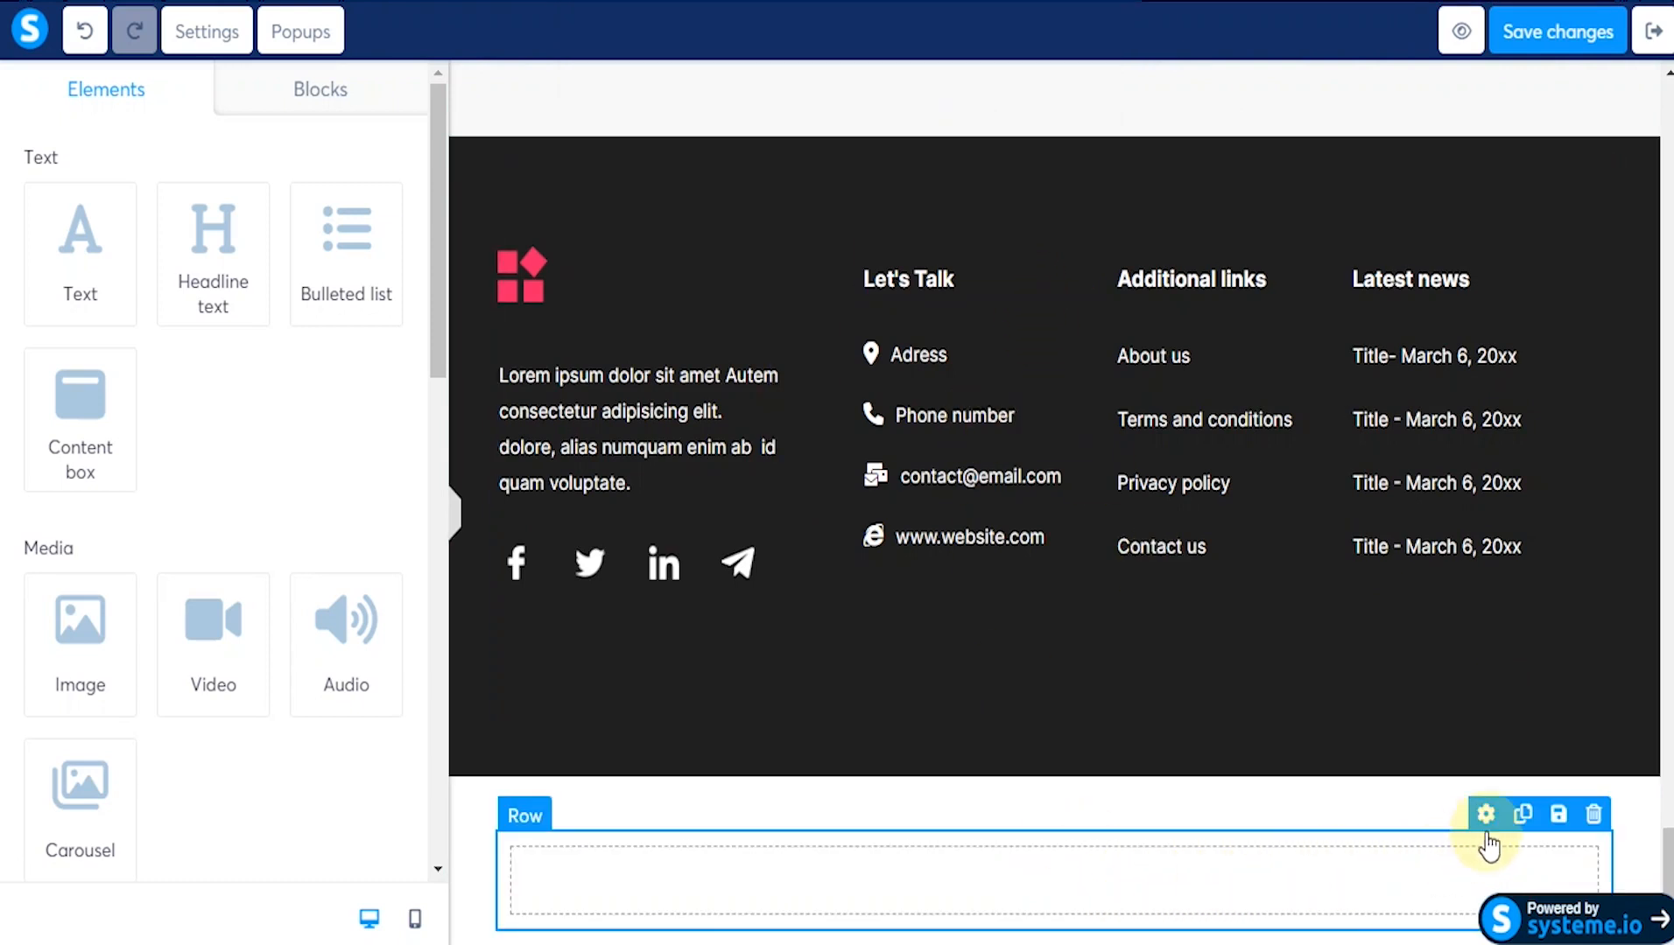
Step: Delete the empty row in the section below the footer and confirm the deletion
{"action": "left_click", "coordinate": [1590, 830]}
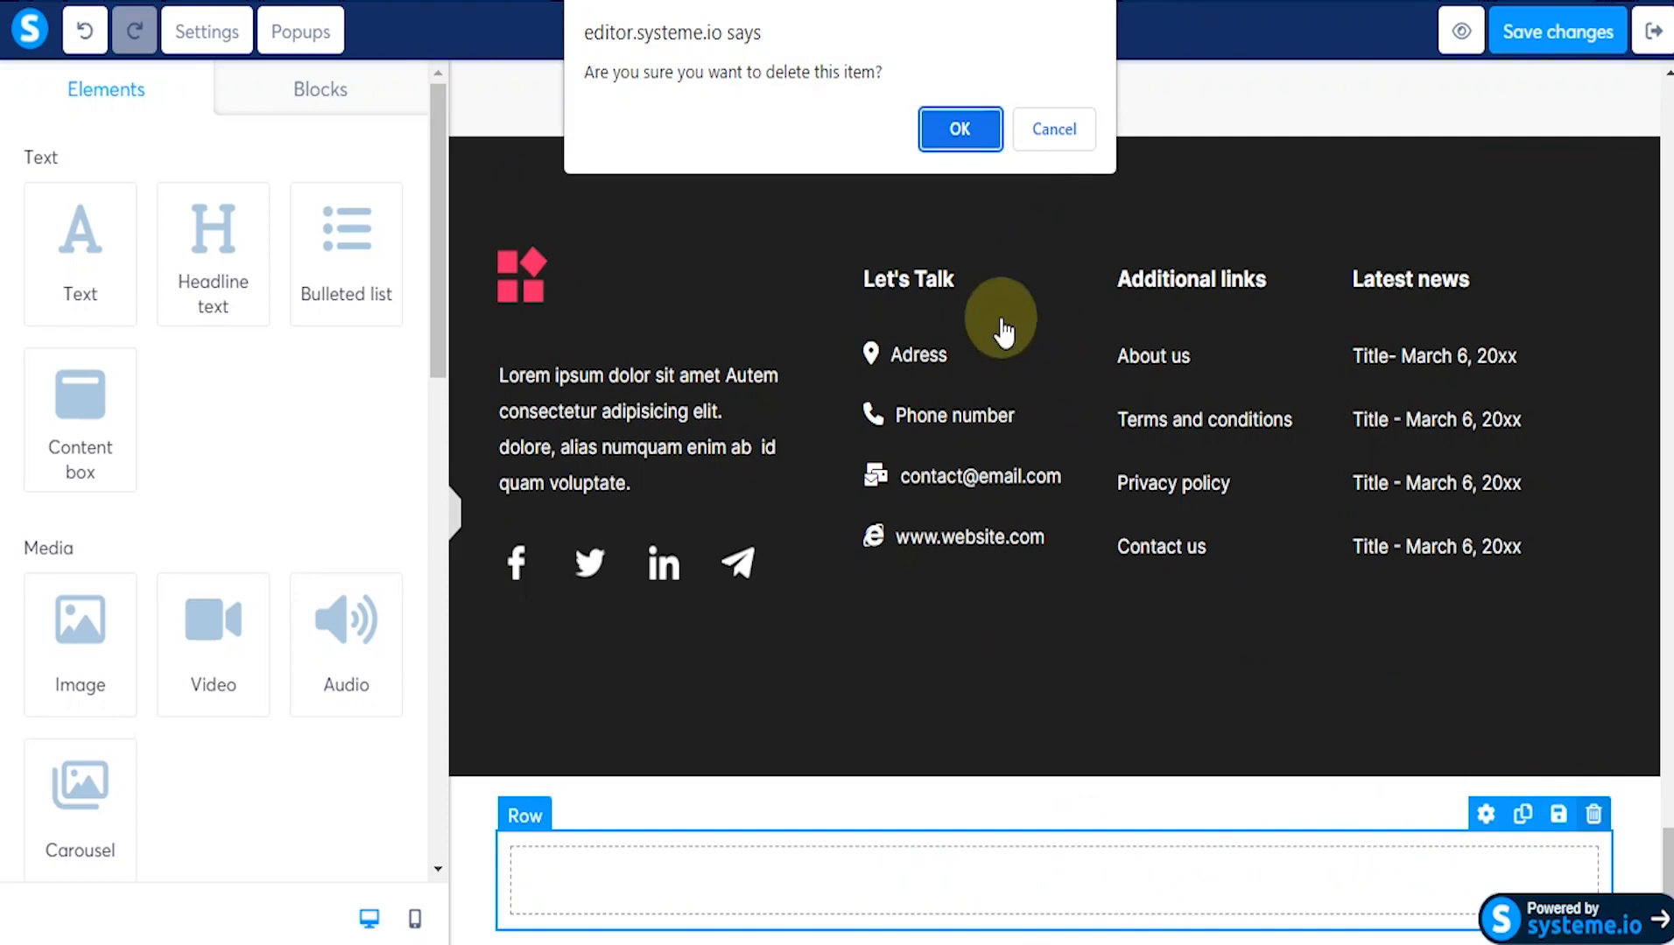
{"action": "left_click", "coordinate": [973, 143]}
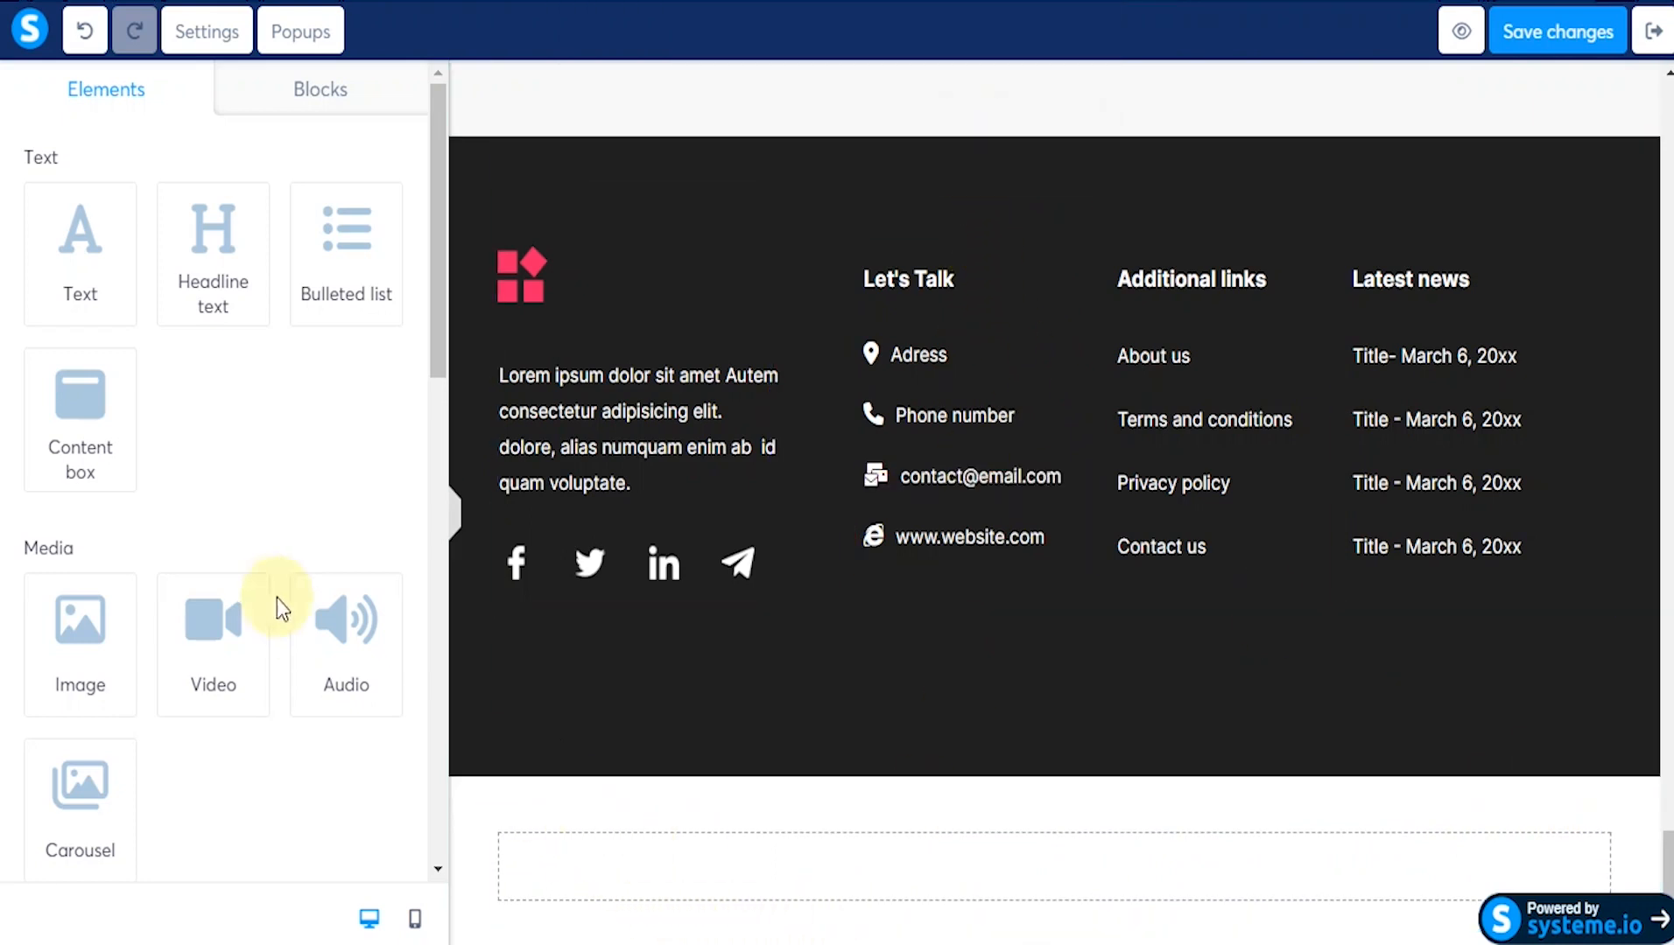
Step: Add a two-column row below the footer, nesting a three-column row in its first column and a four-column row in its second
{"action": "scroll", "coordinate": [206, 696], "scroll_direction": "down", "scroll_amount": 8}
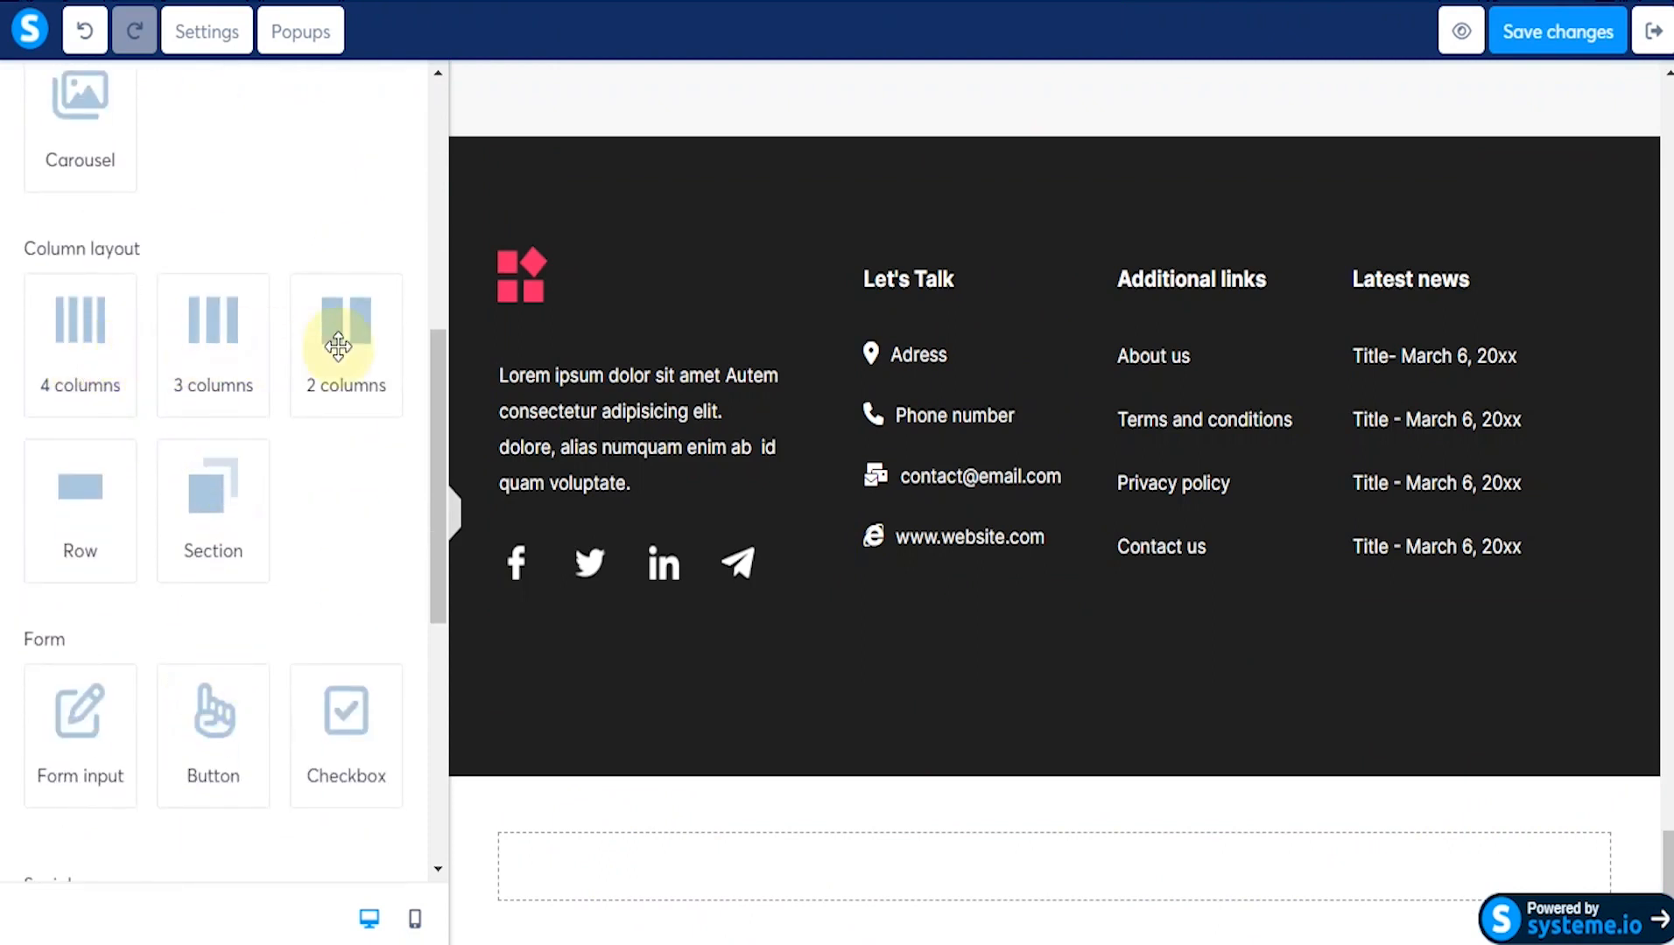
{"action": "left_click_drag", "start_coordinate": [340, 337], "coordinate": [999, 884]}
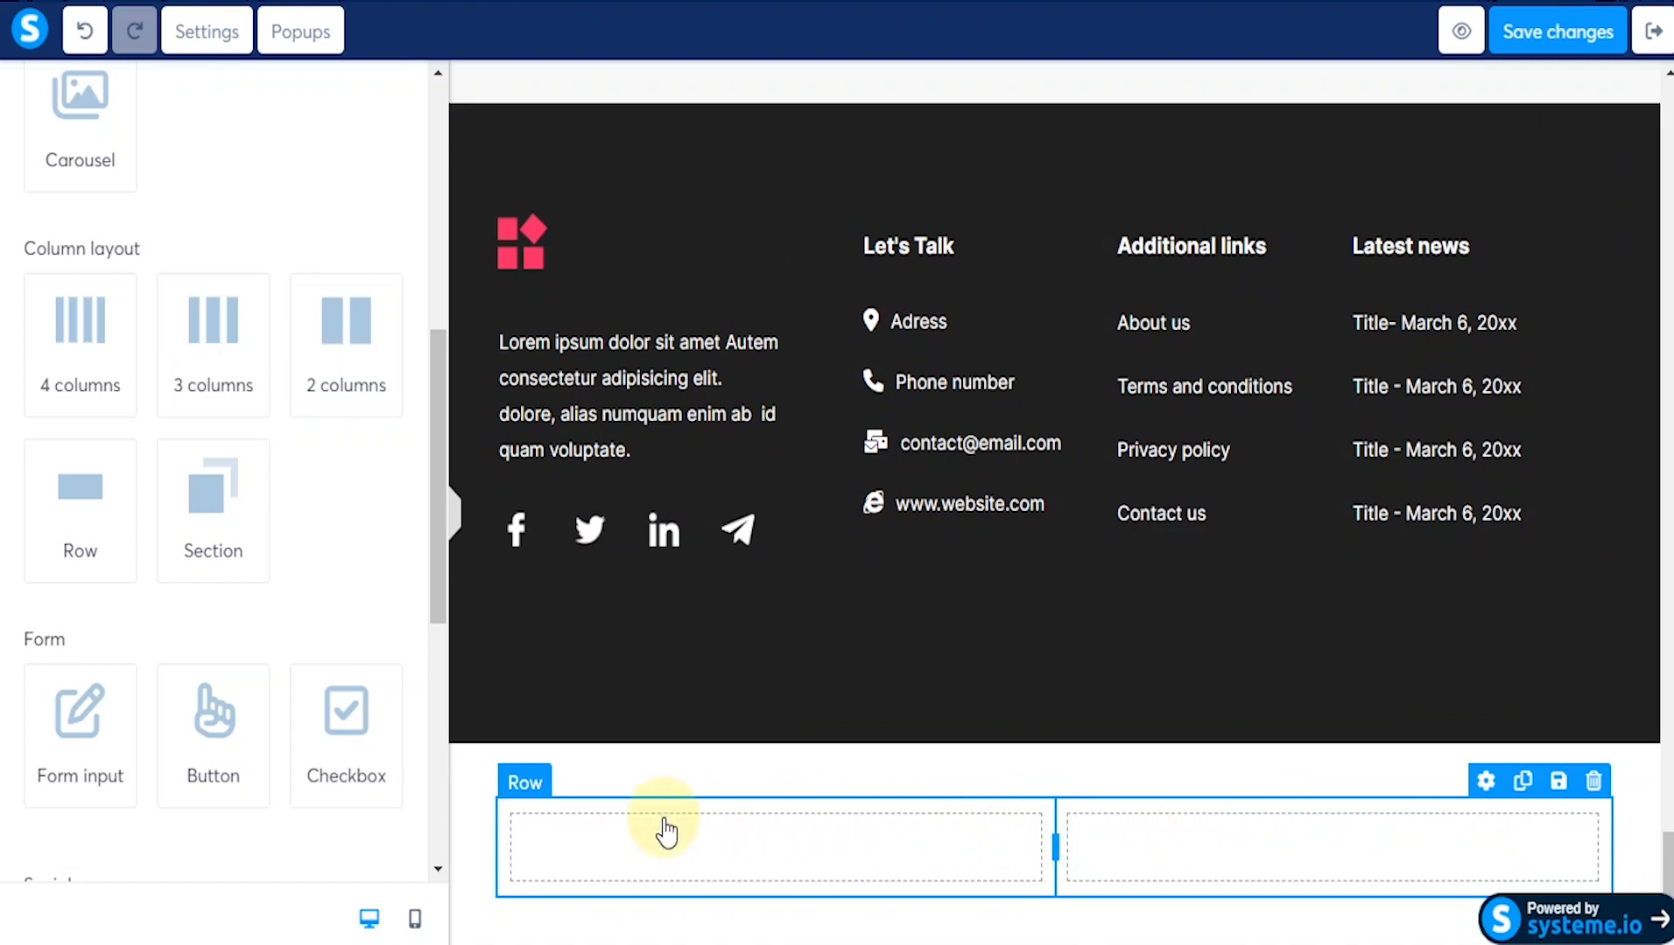
{"action": "left_click_drag", "start_coordinate": [204, 347], "coordinate": [768, 870]}
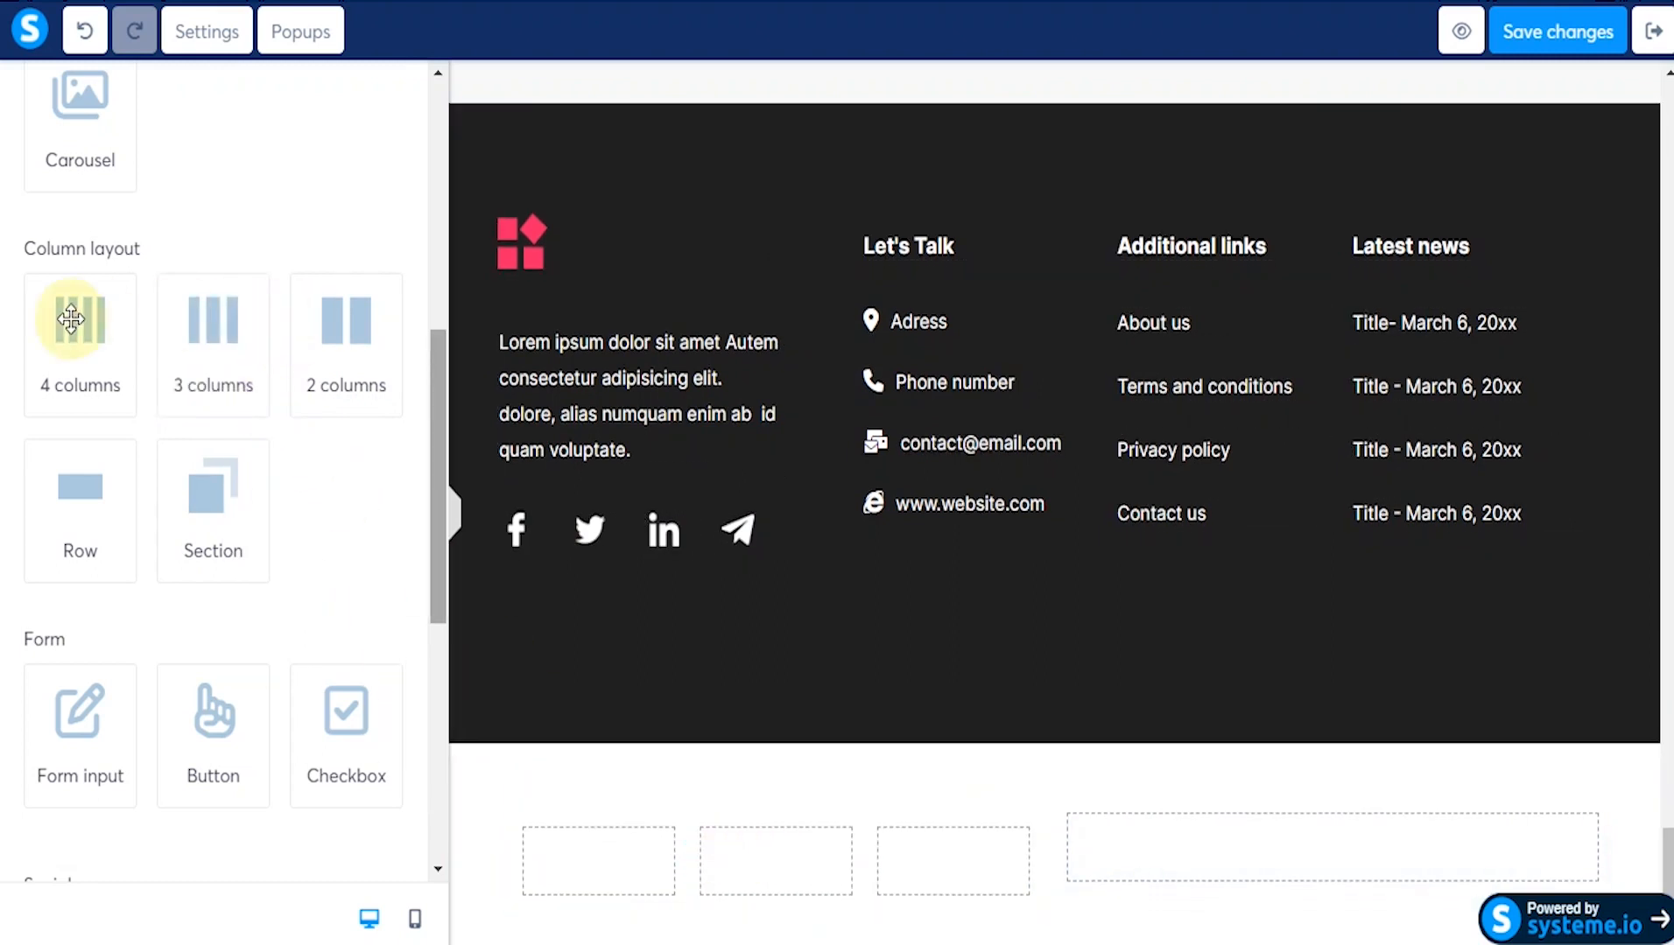
{"action": "left_click_drag", "start_coordinate": [69, 320], "coordinate": [1290, 858]}
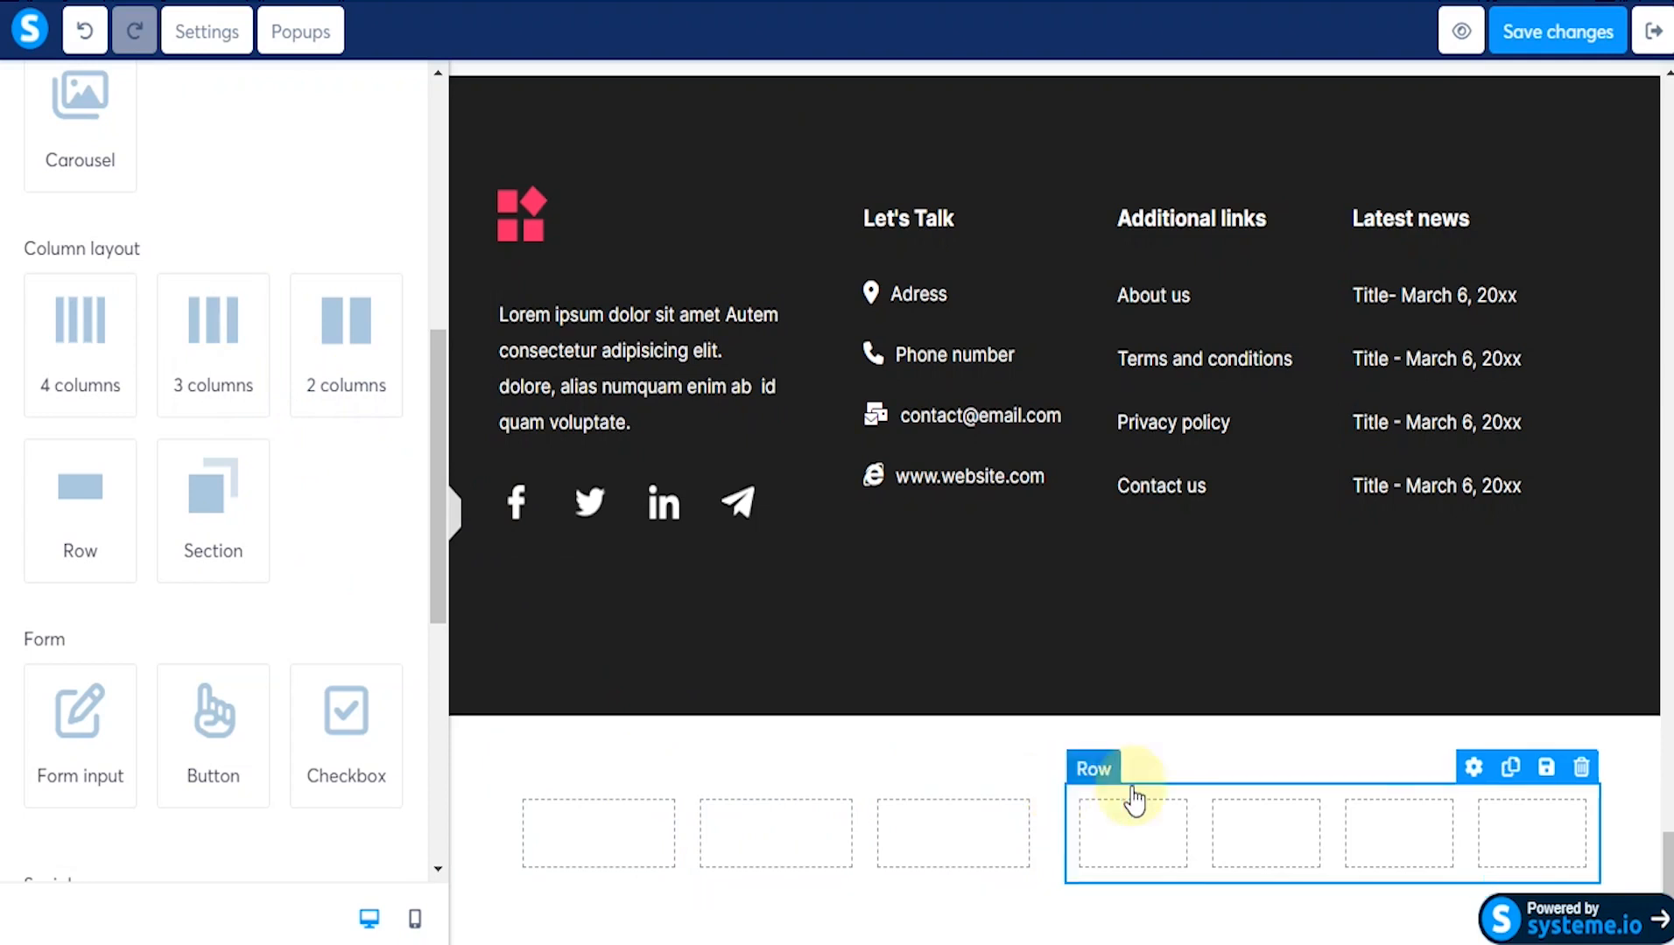
Step: Delete the nested four-column and three-column rows below the footer, along with the two-column row that contains them
{"action": "left_click", "coordinate": [1581, 768]}
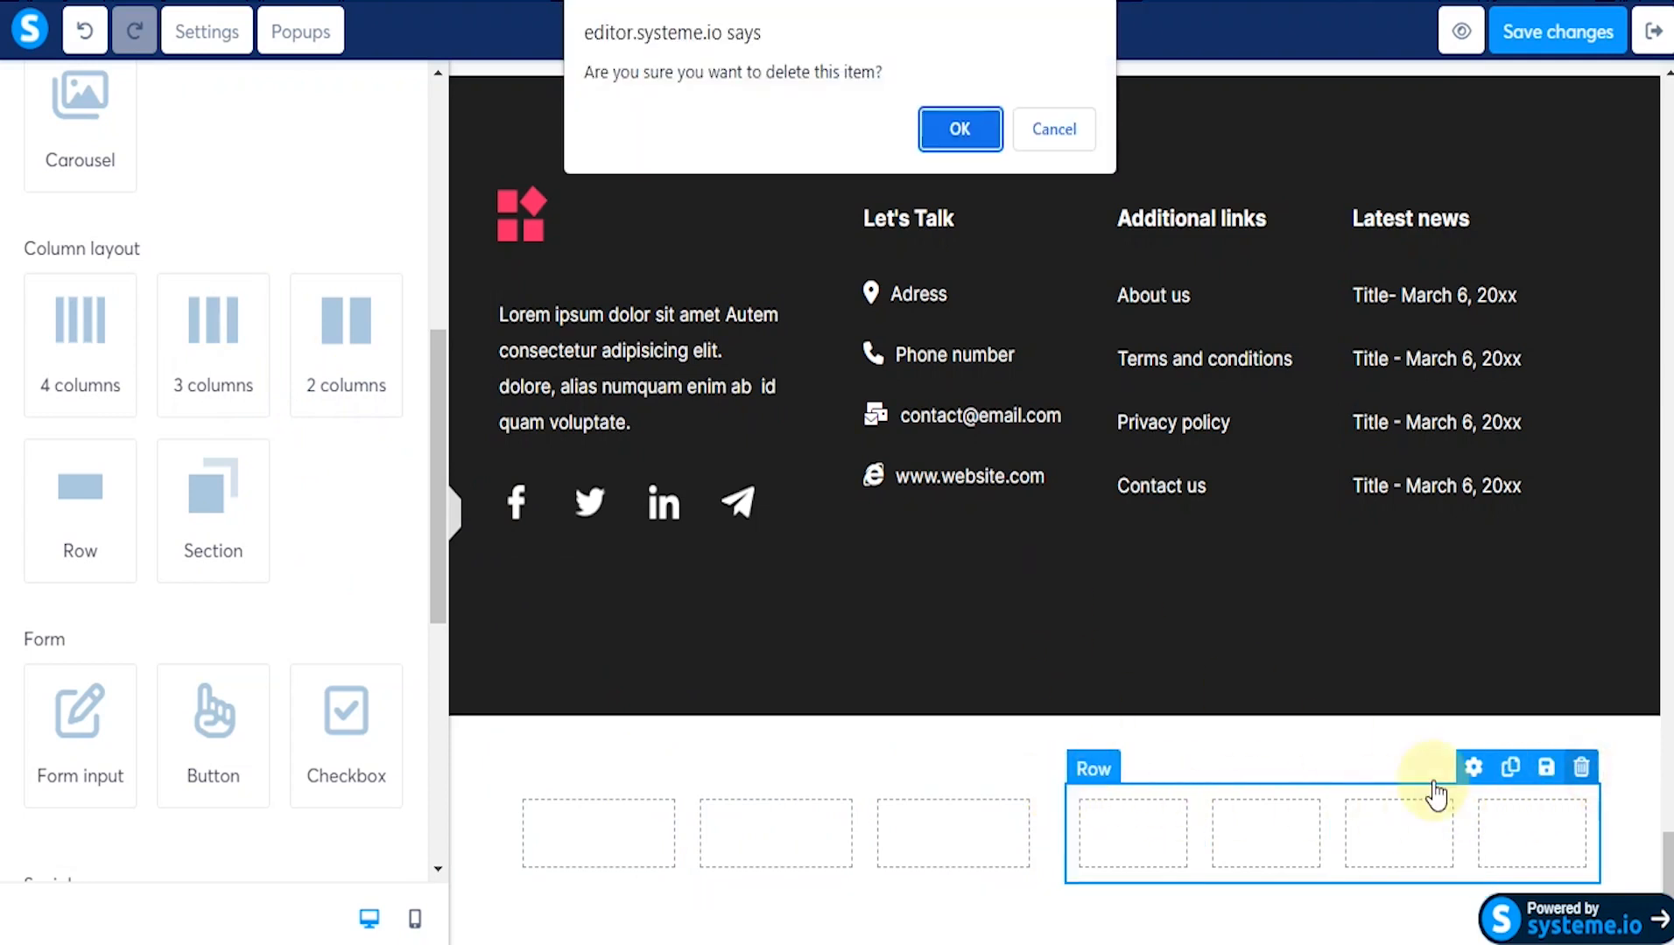
{"action": "left_click", "coordinate": [1054, 129]}
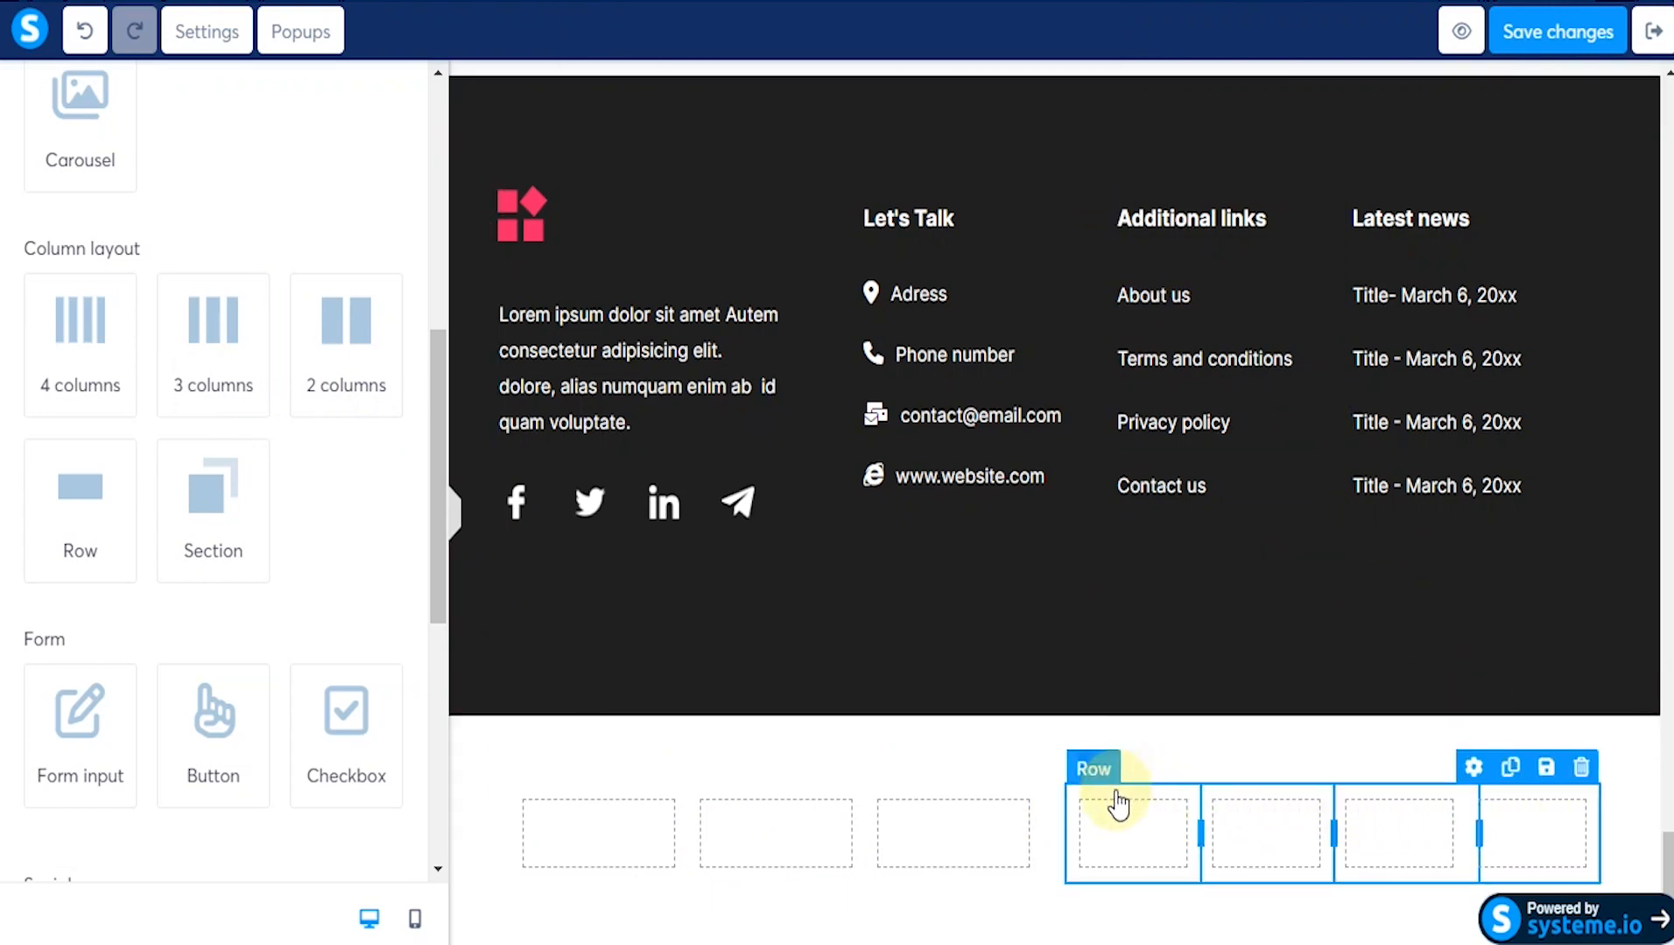
{"action": "left_click", "coordinate": [1582, 768]}
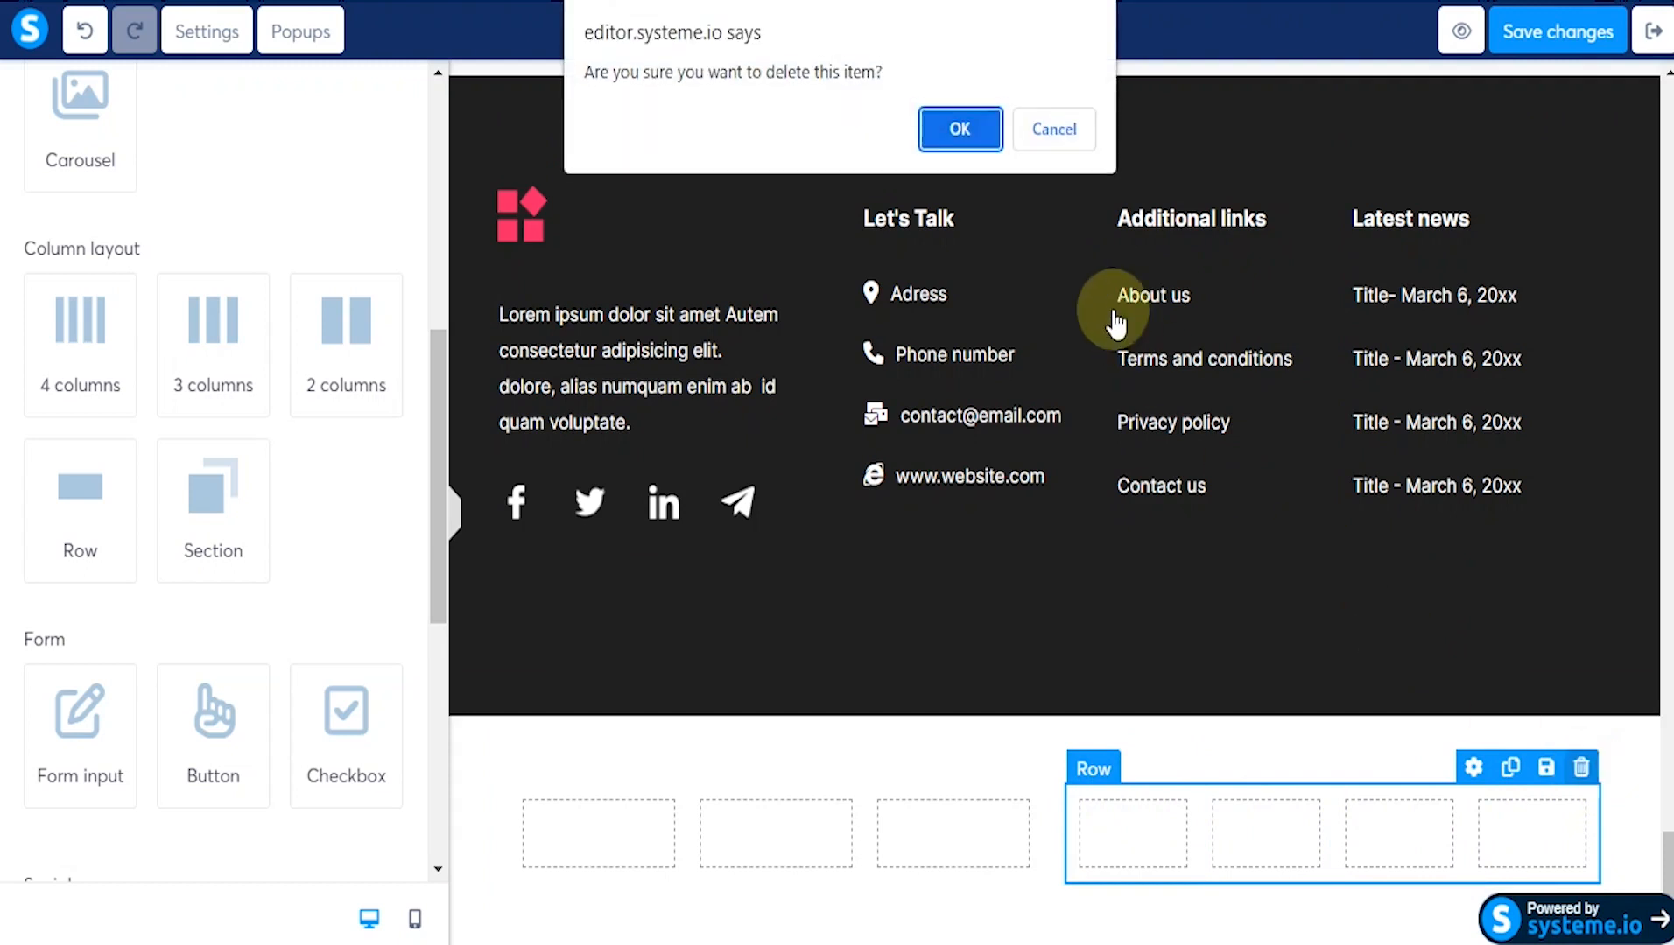
{"action": "left_click", "coordinate": [962, 118]}
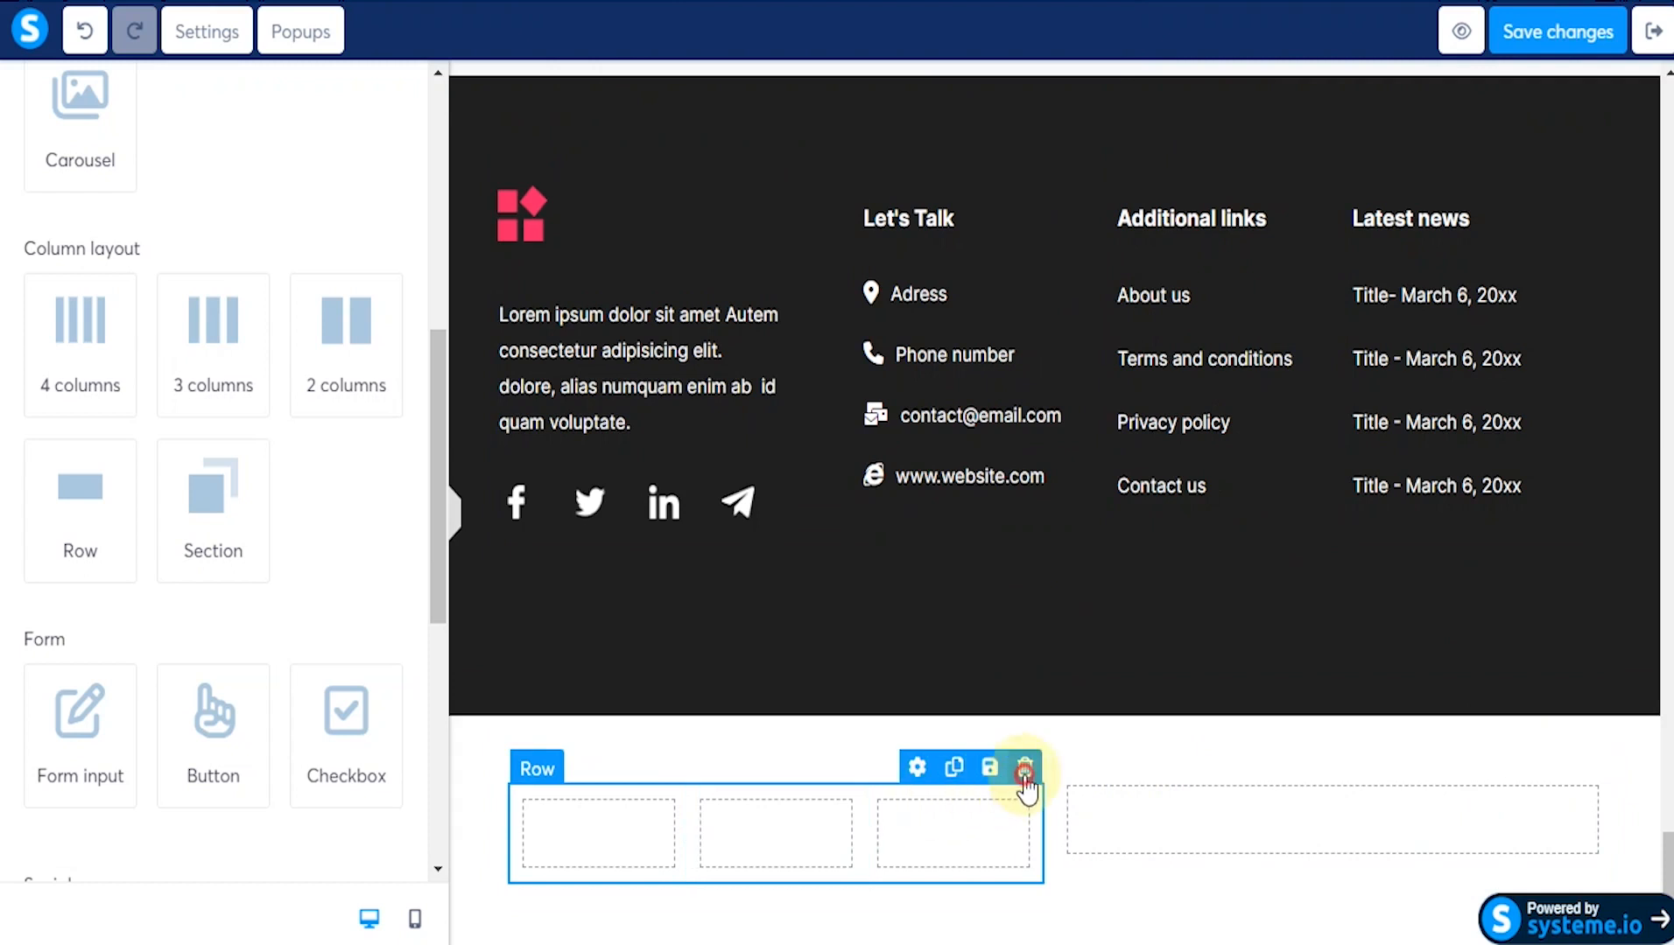
{"action": "left_click", "coordinate": [1025, 769]}
{"action": "left_click", "coordinate": [961, 125]}
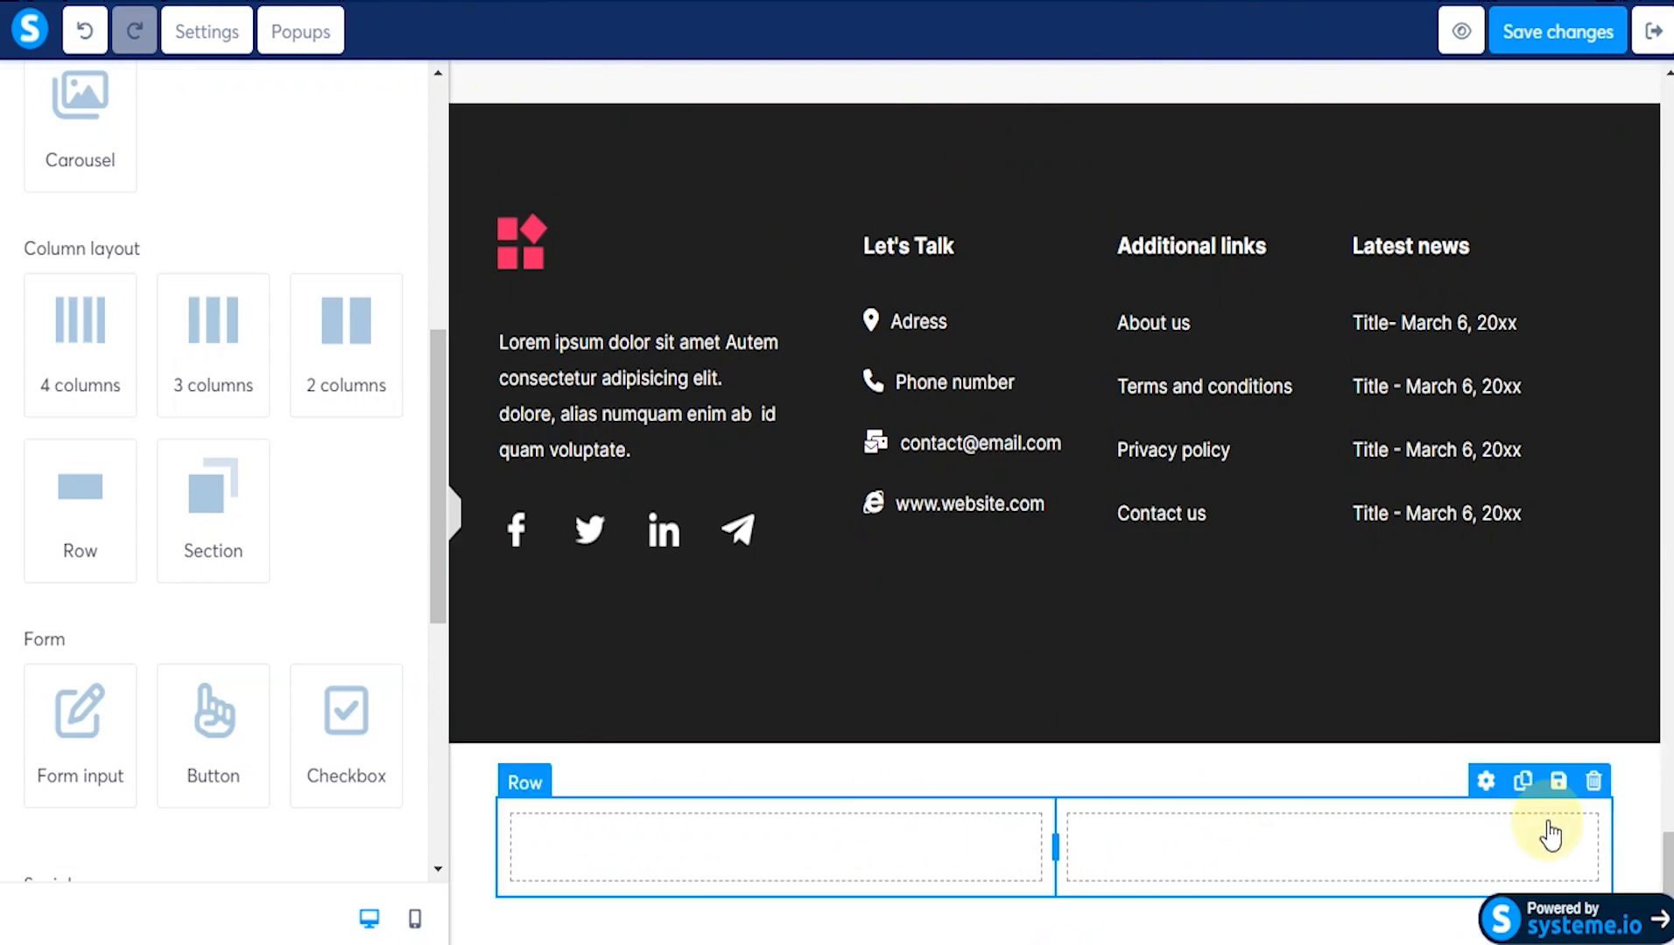
{"action": "left_click", "coordinate": [1594, 781]}
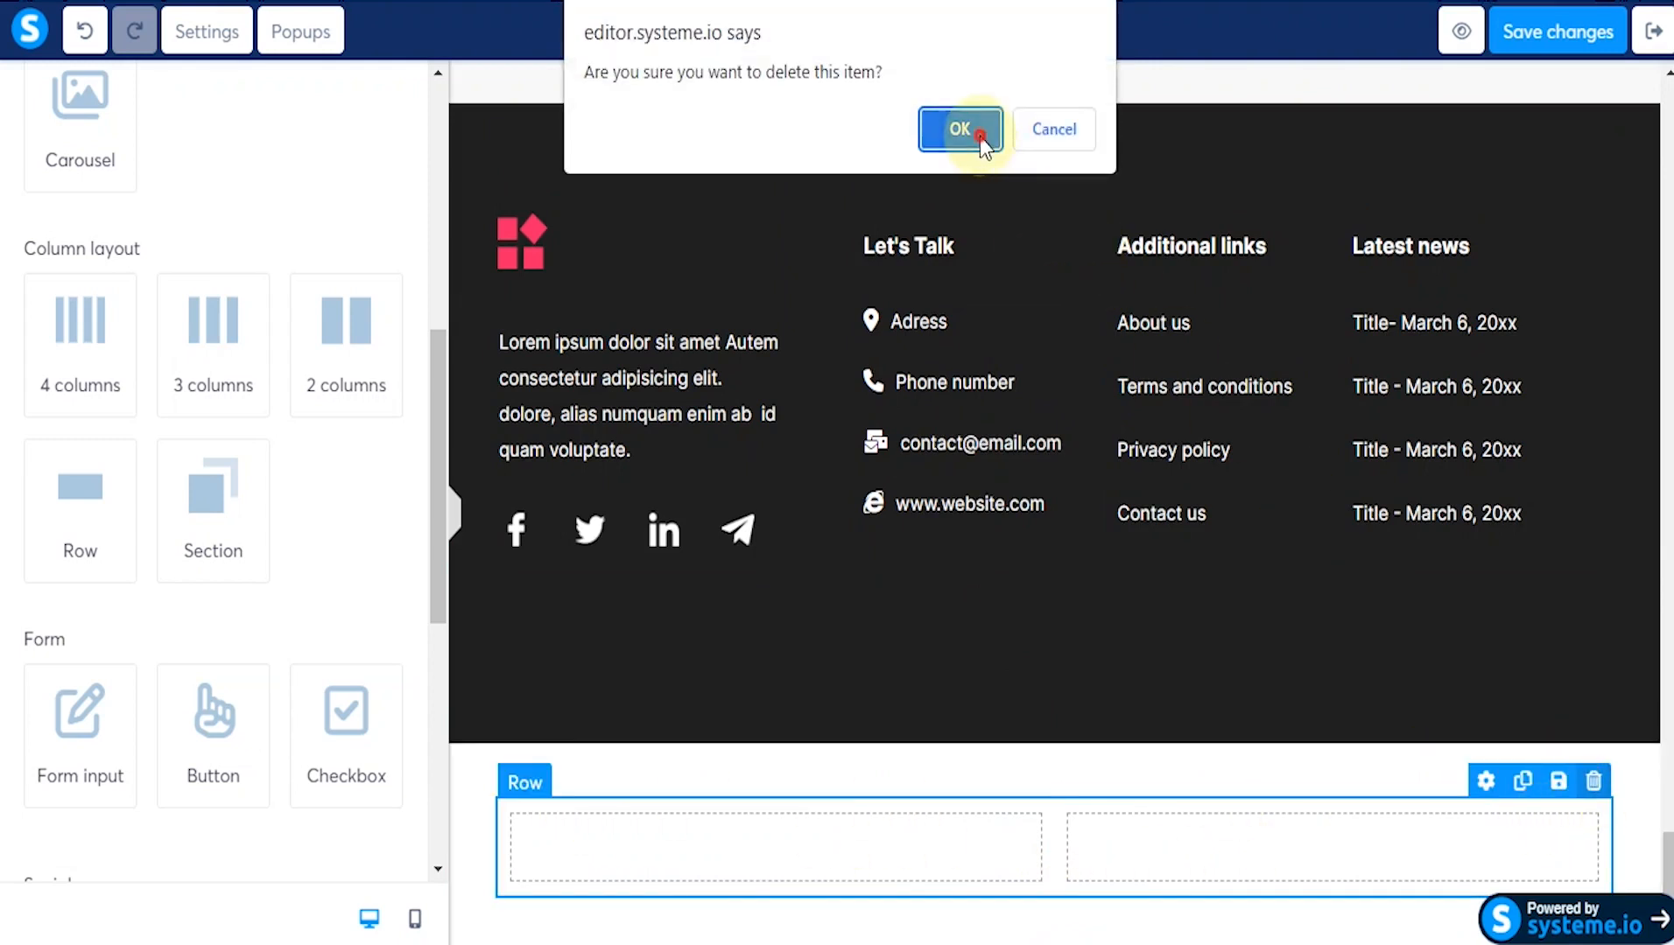
{"action": "left_click", "coordinate": [960, 129]}
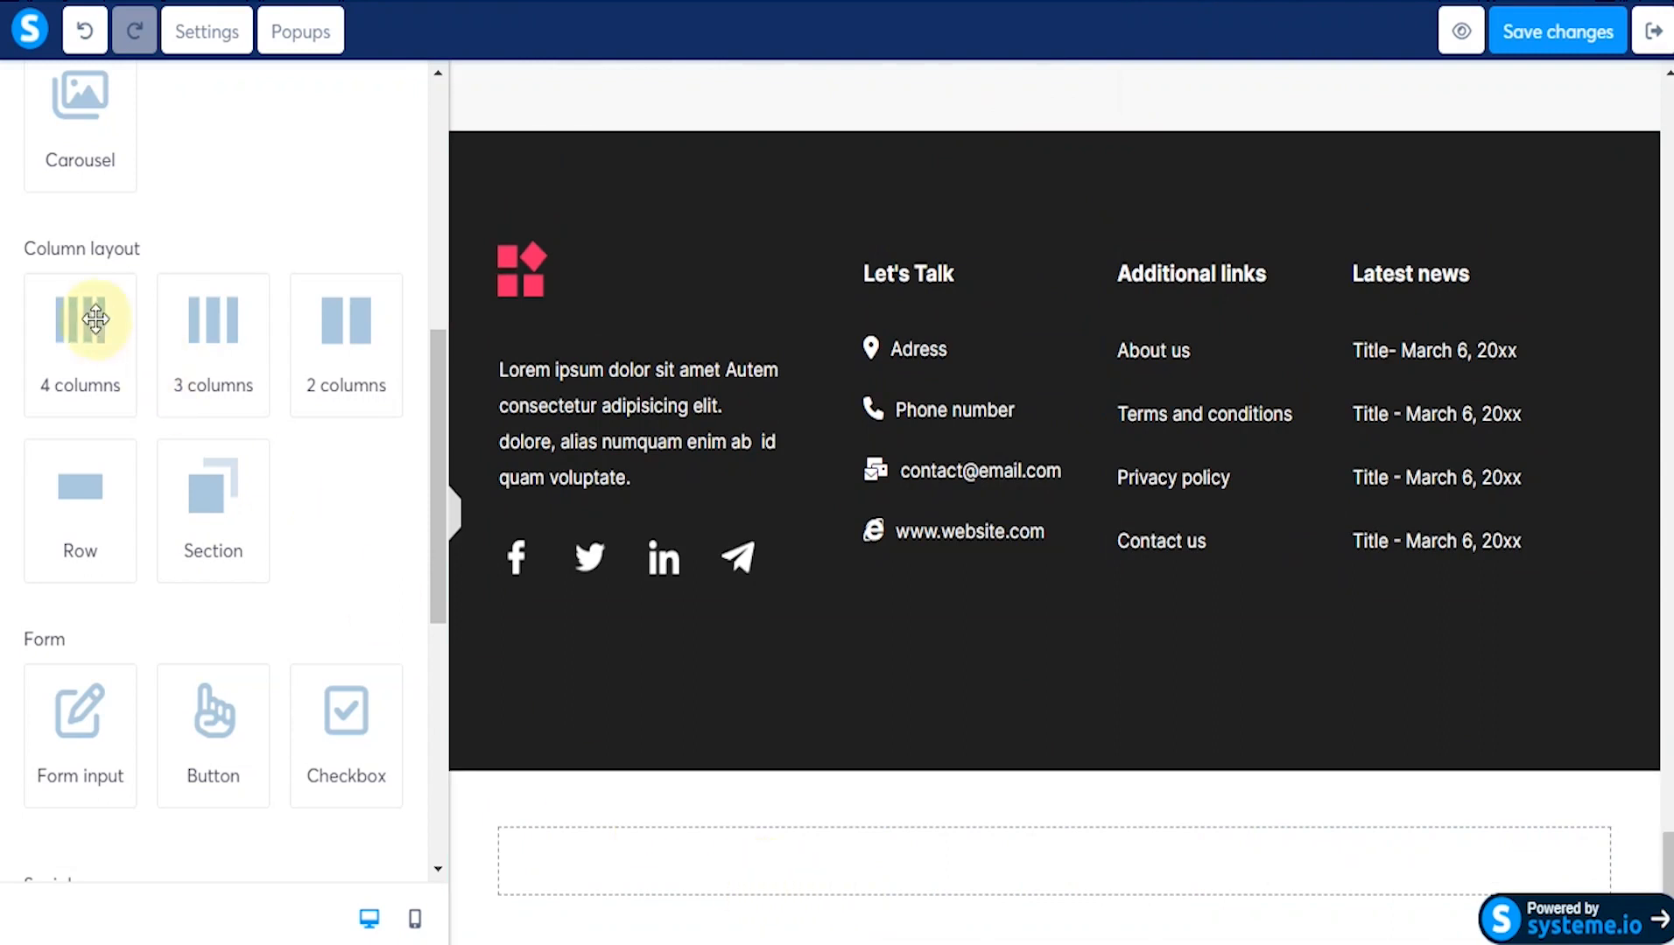
Step: Add a four-column row to the empty section below the footer and place an image element in its first column
{"action": "left_click_drag", "start_coordinate": [64, 327], "coordinate": [1059, 880]}
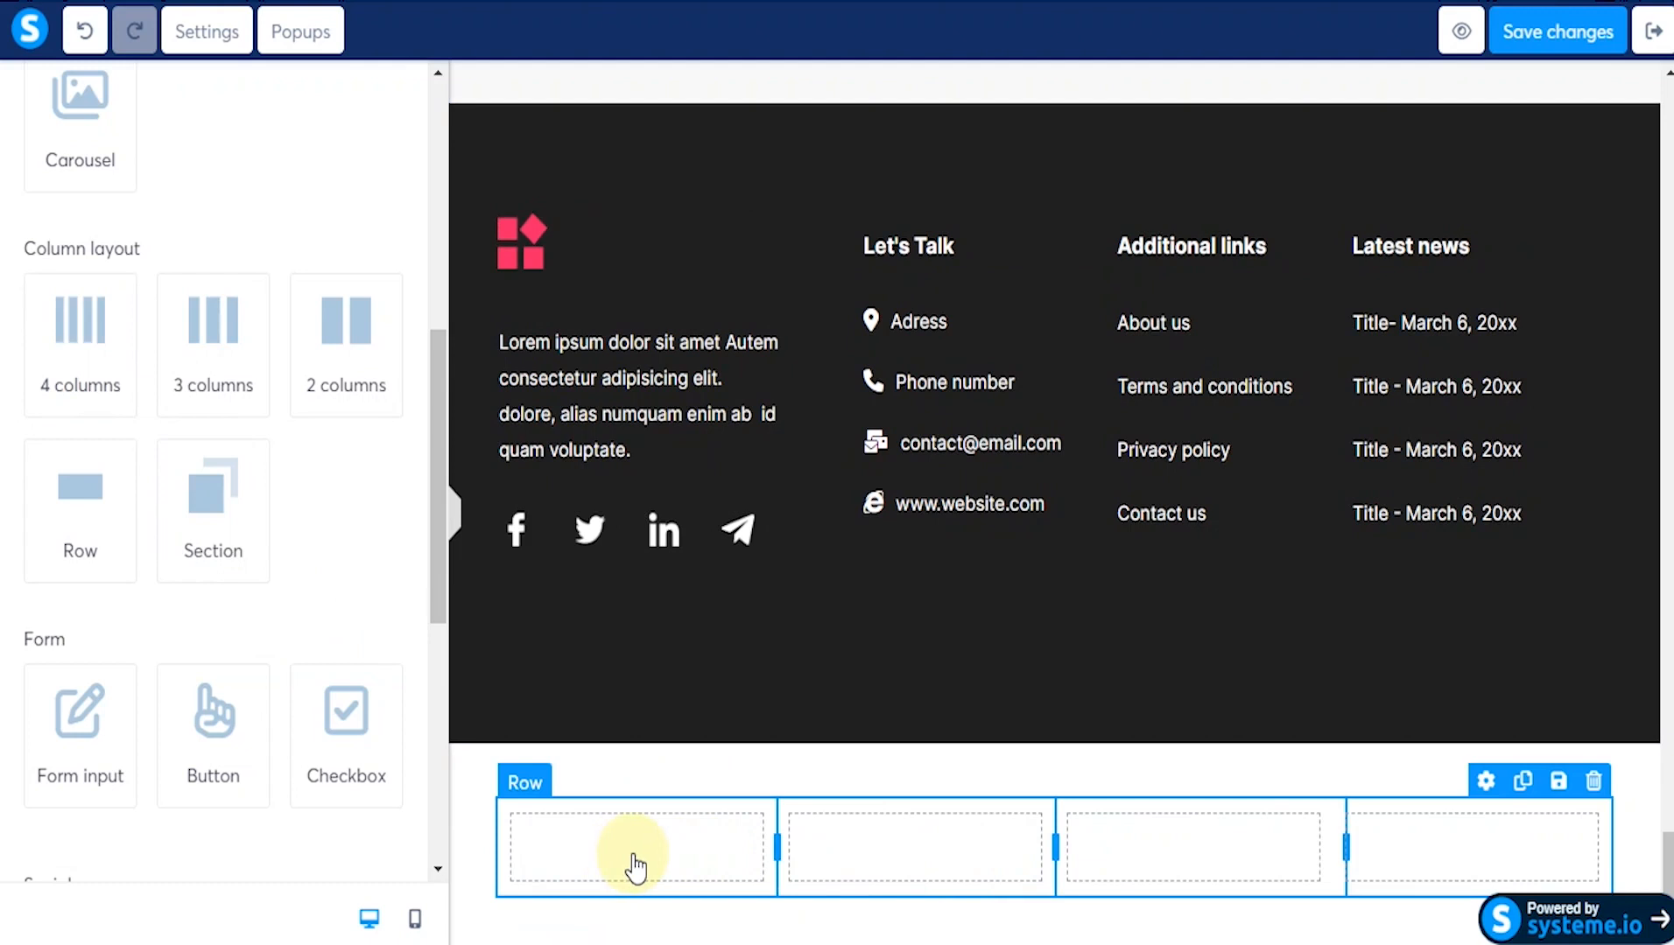
{"action": "scroll", "coordinate": [280, 481], "scroll_direction": "up", "scroll_amount": 3}
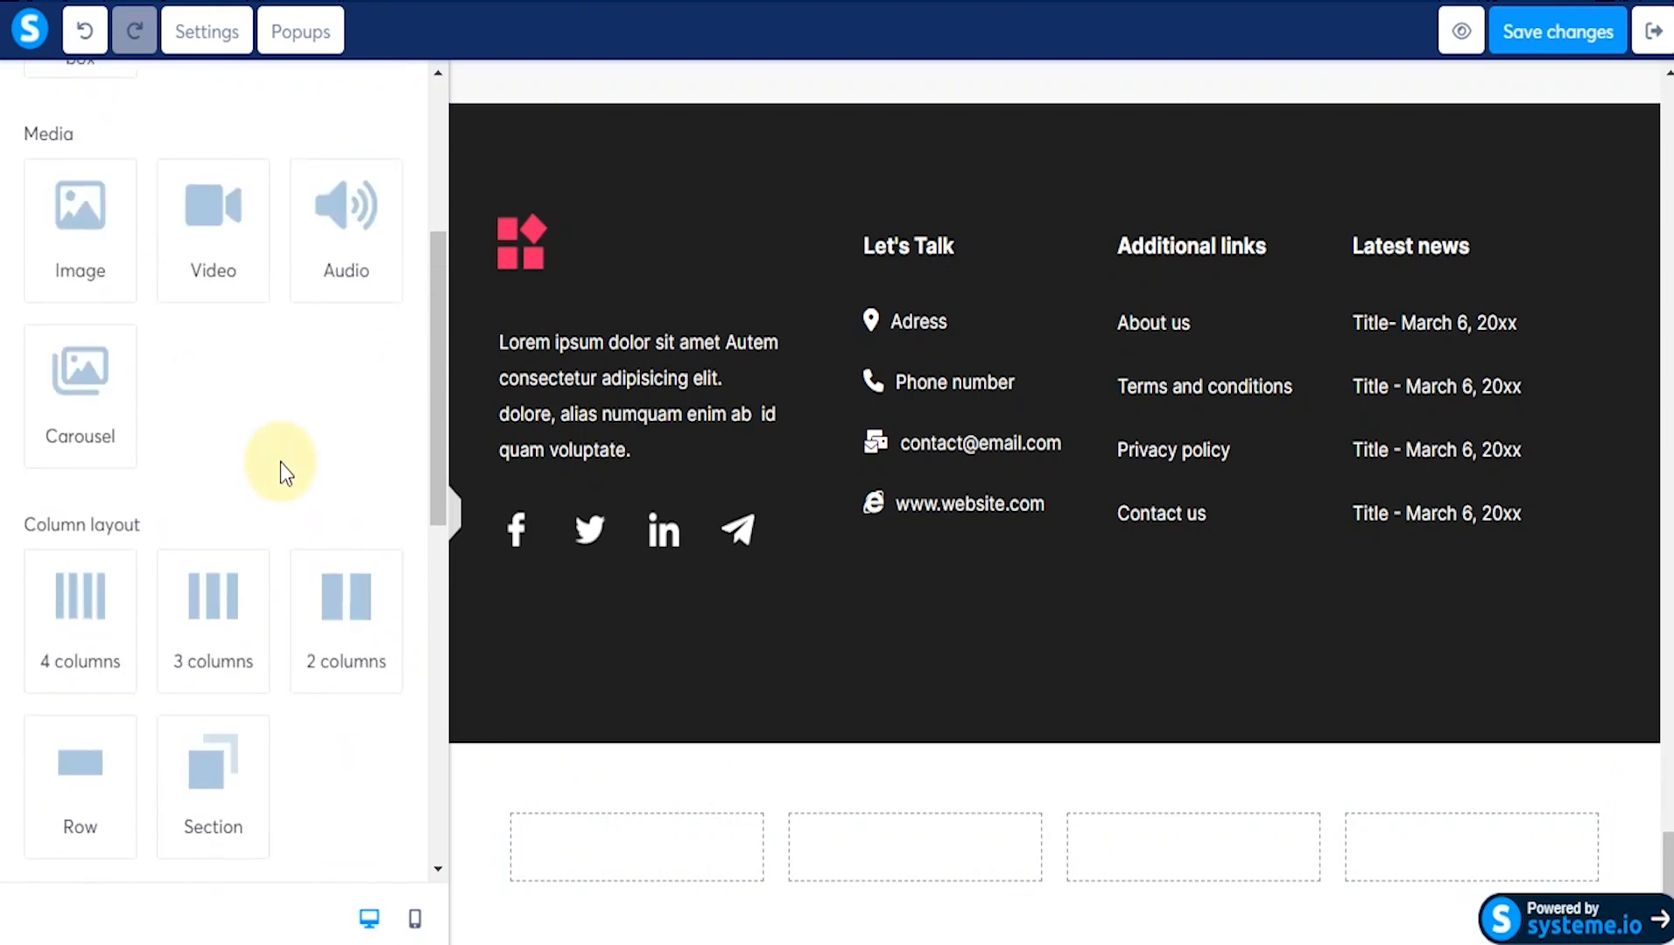
{"action": "left_click_drag", "start_coordinate": [73, 229], "coordinate": [631, 862]}
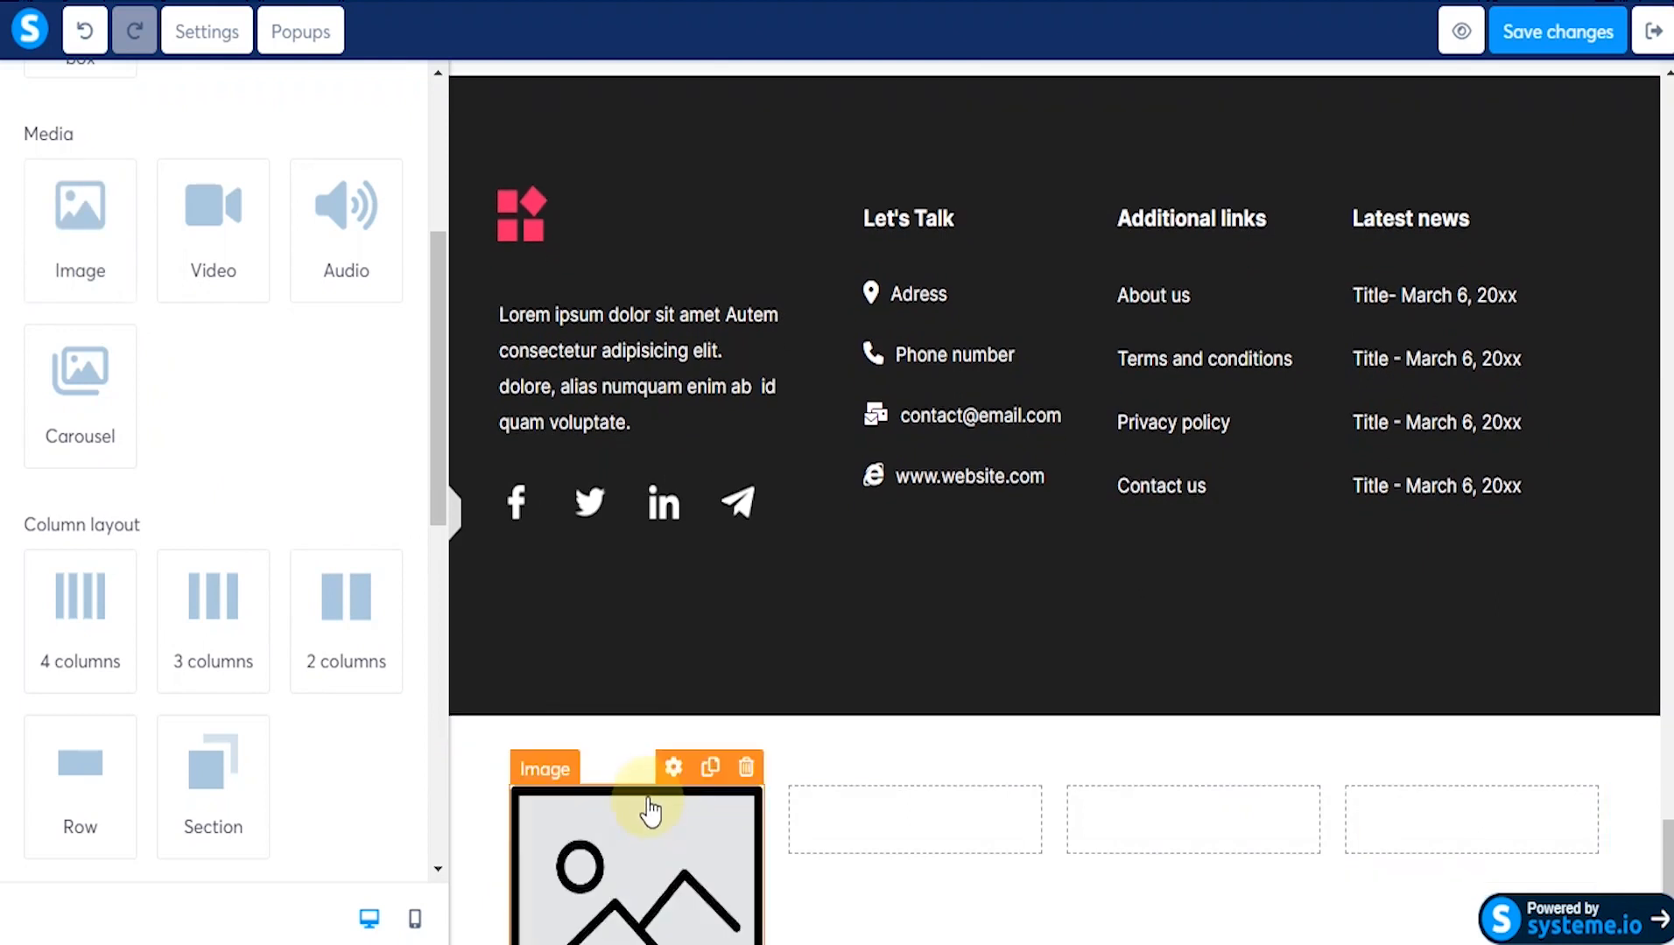
{"action": "scroll", "coordinate": [753, 788], "scroll_direction": "down", "scroll_amount": 2}
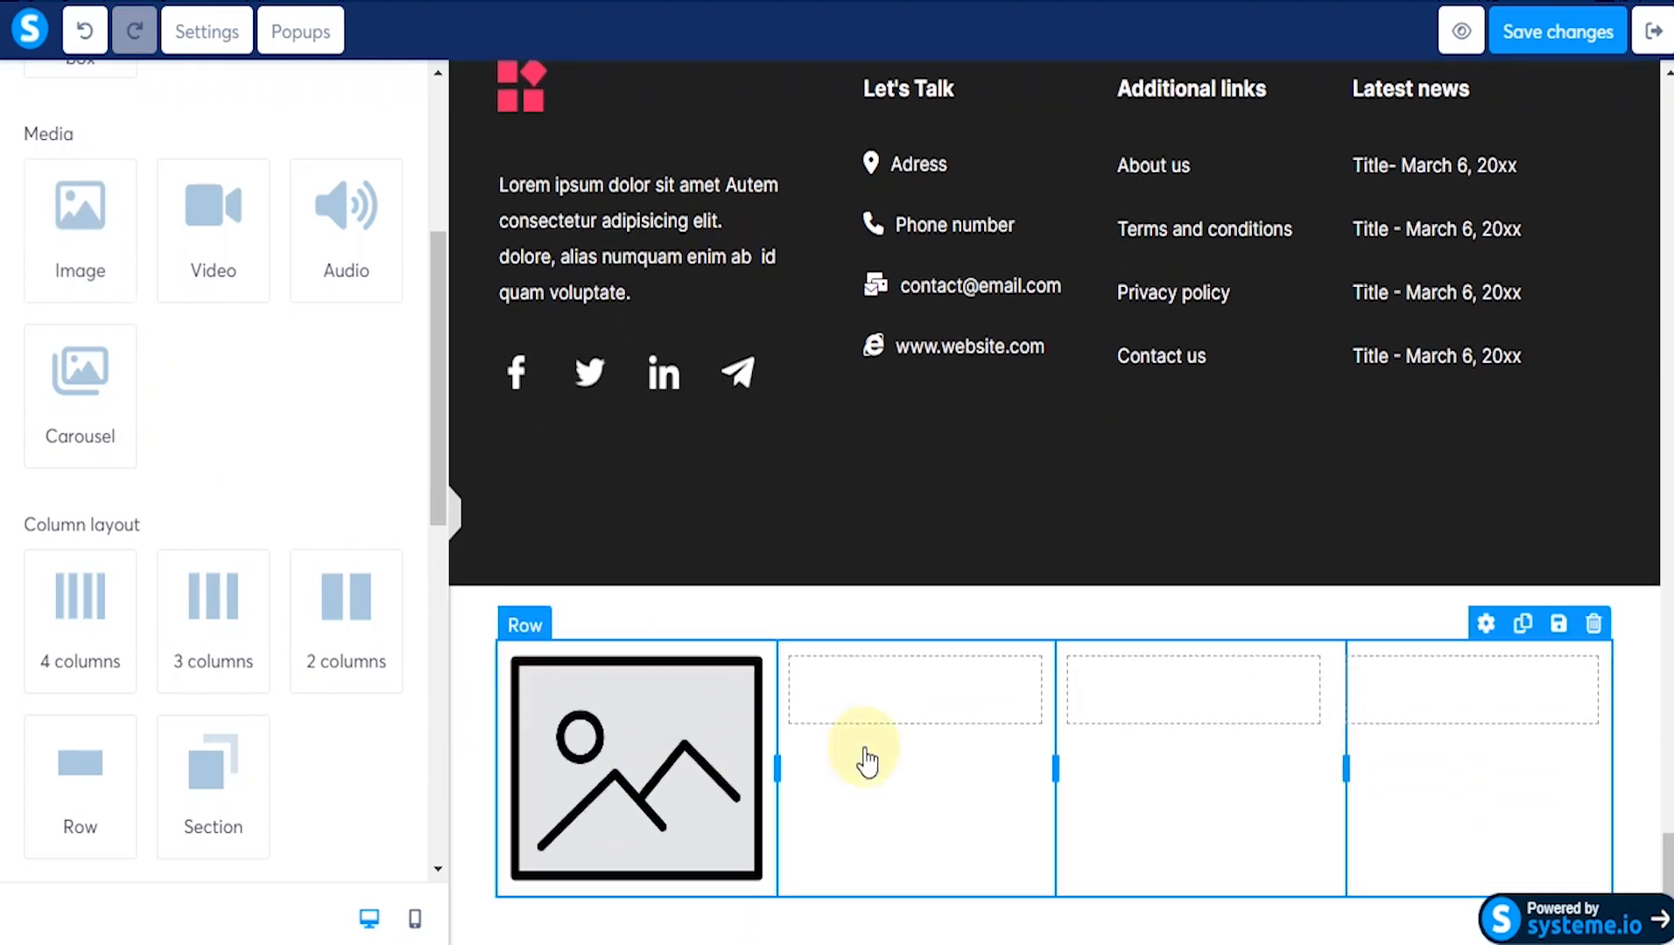
Step: Upload forex.jpeg from the Desktop and insert it as the picture of the new image element
{"action": "left_click", "coordinate": [588, 734]}
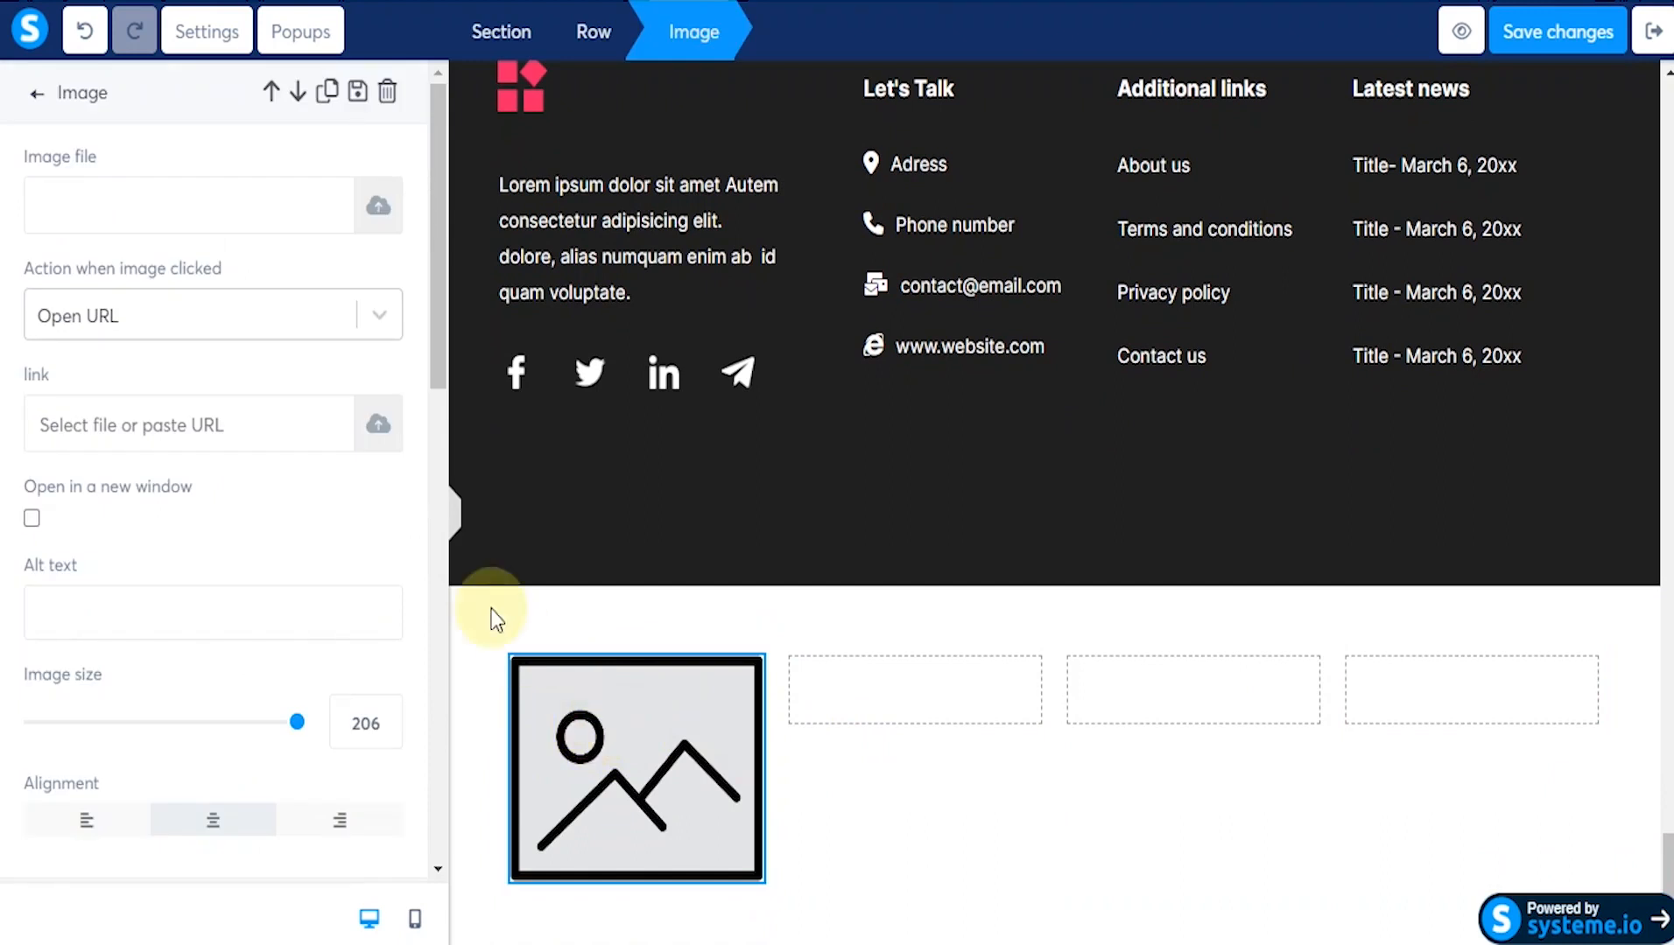
{"action": "left_click", "coordinate": [378, 209]}
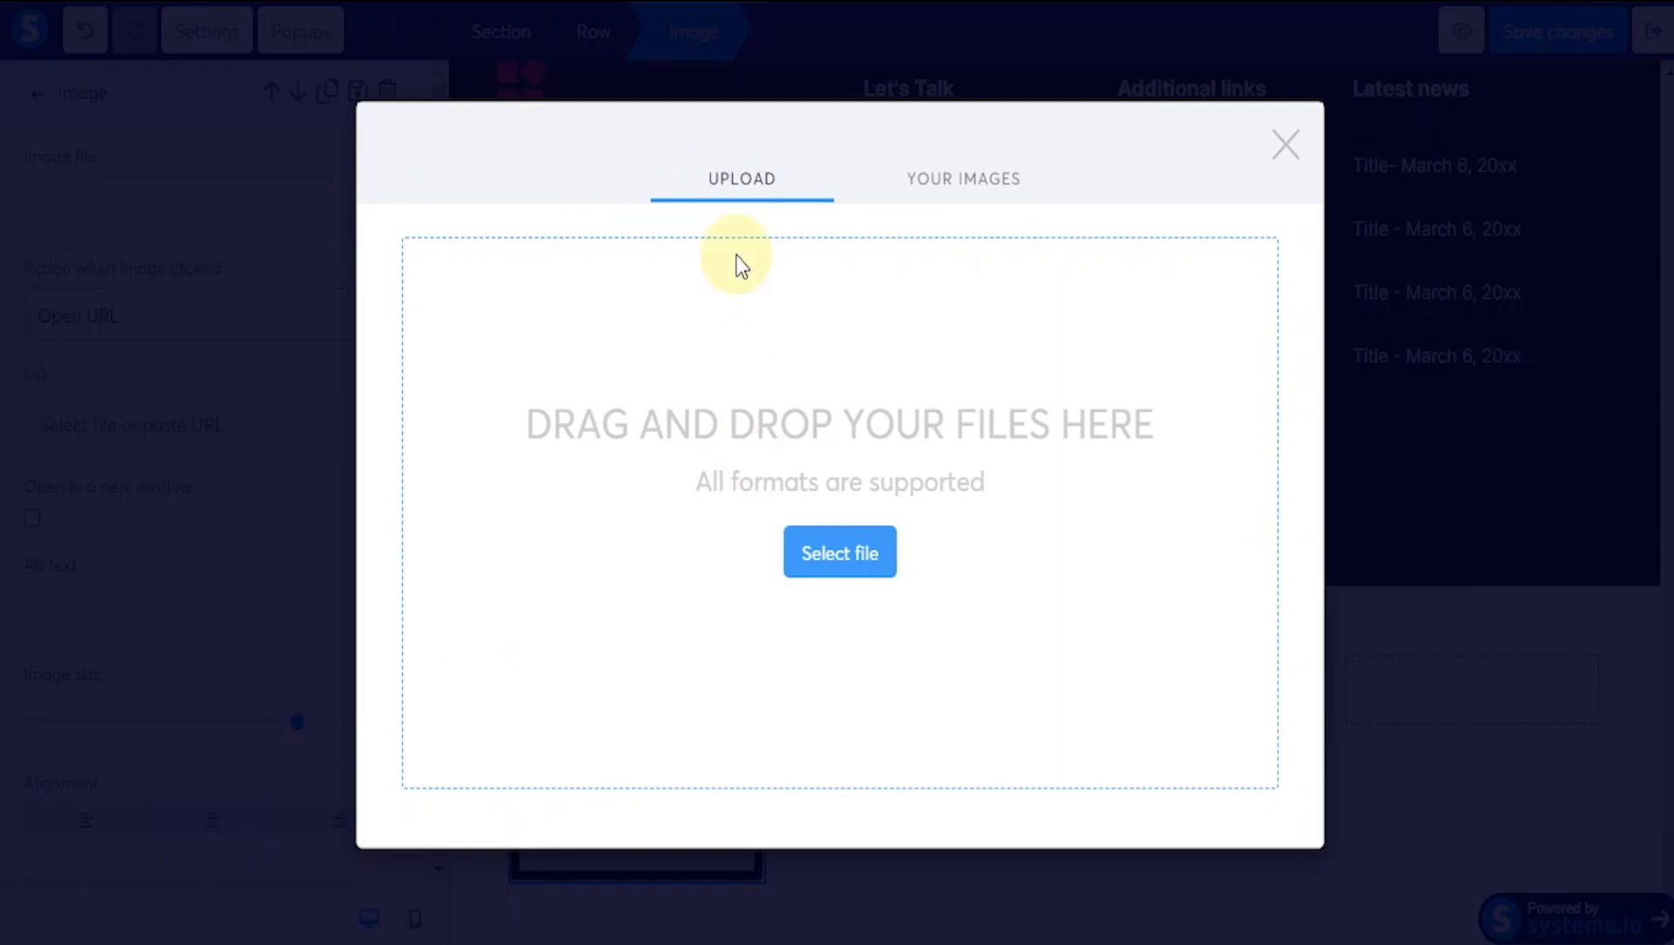
{"action": "left_click", "coordinate": [953, 188]}
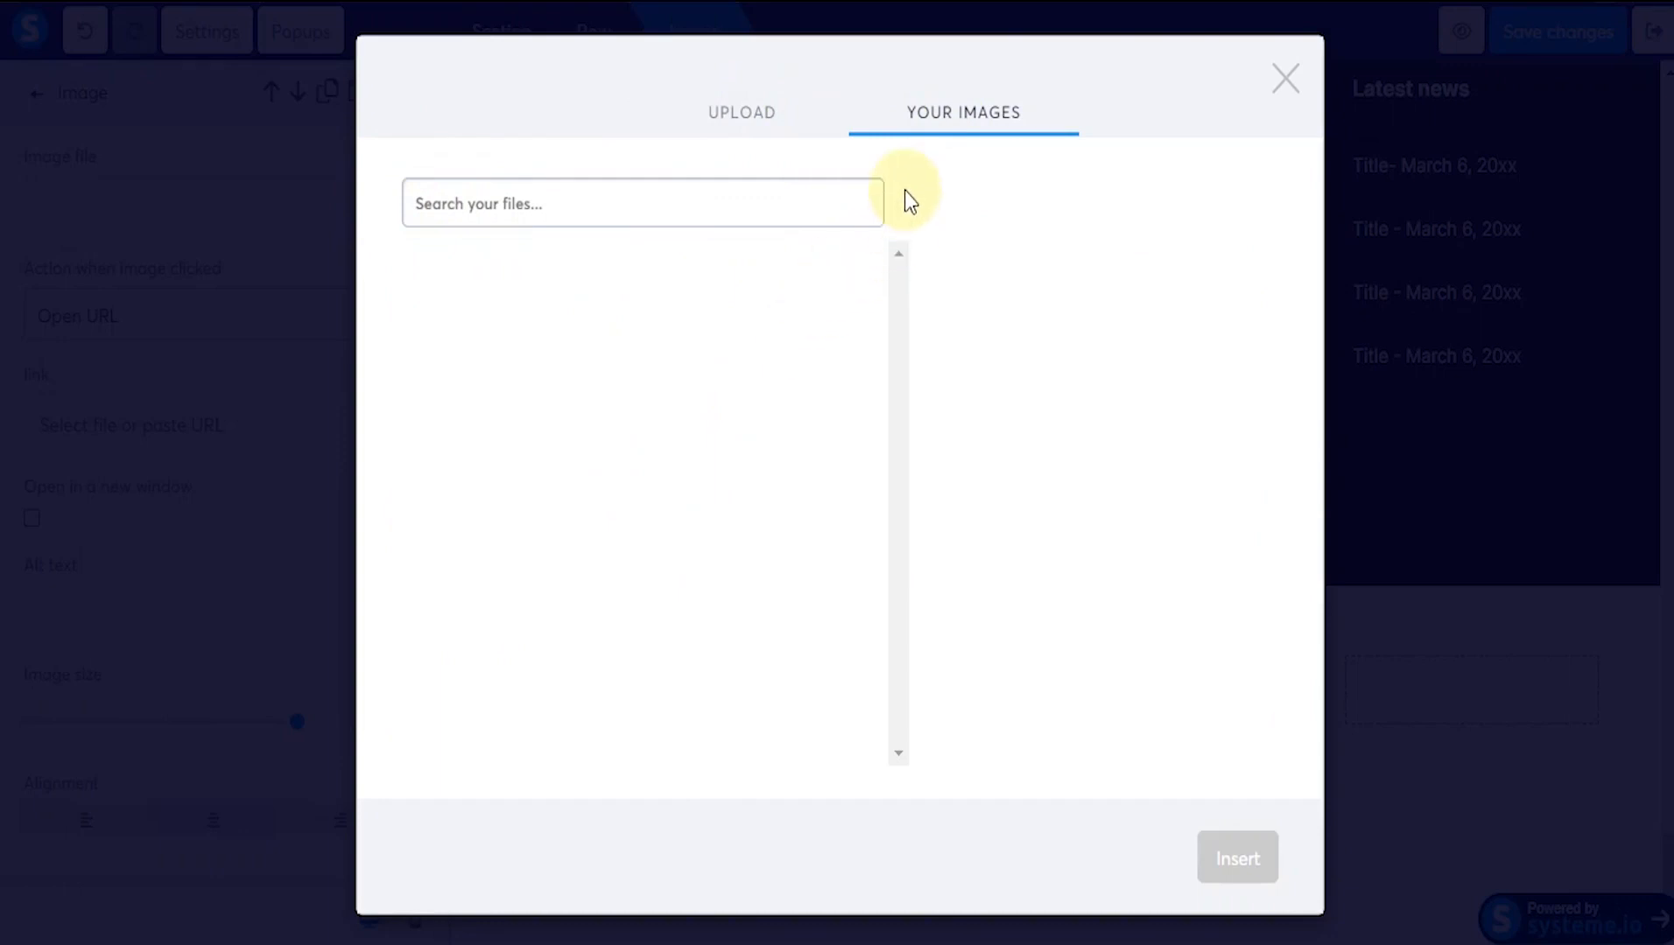
{"action": "left_click", "coordinate": [723, 112]}
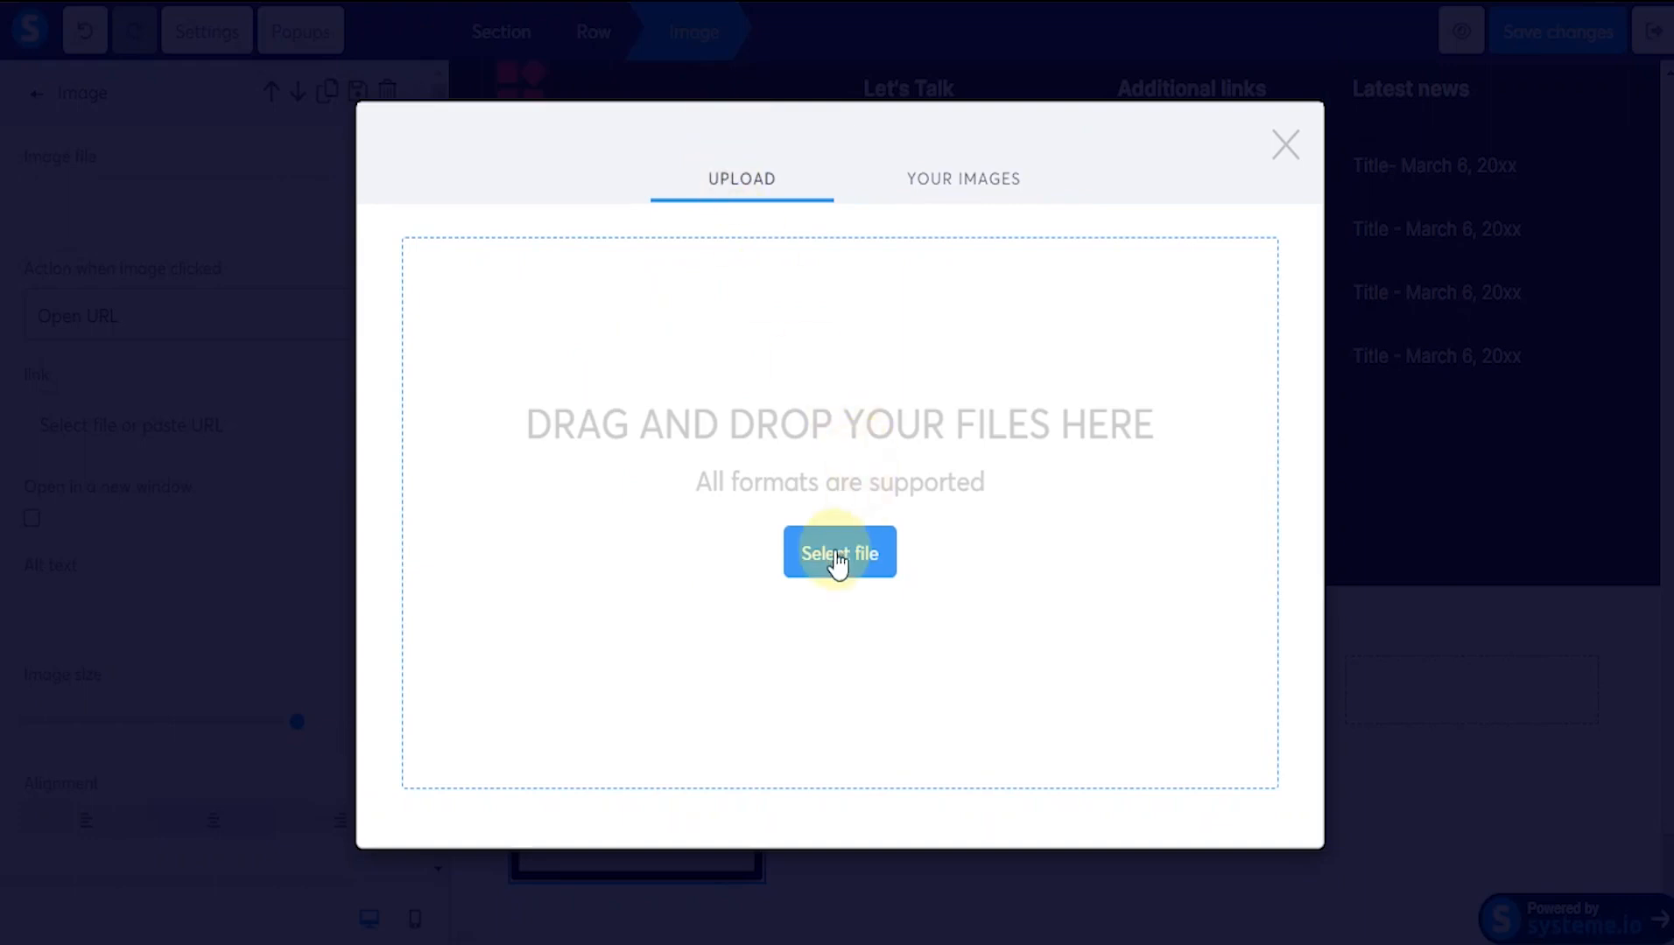
{"action": "left_click", "coordinate": [830, 557]}
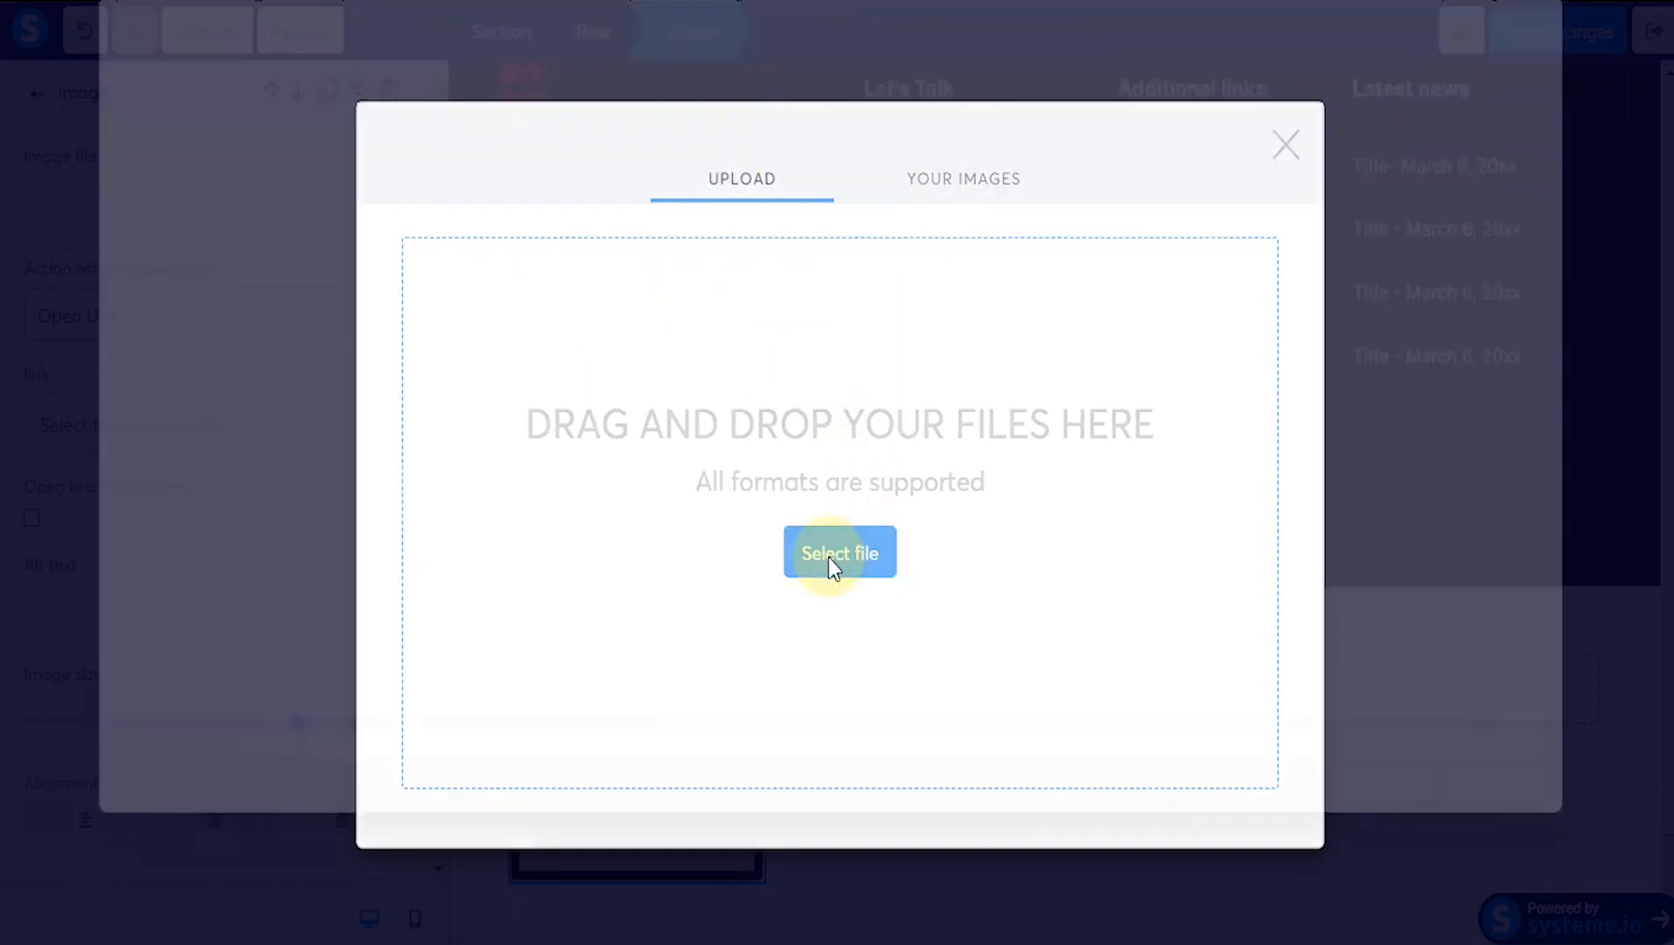
{"action": "left_click", "coordinate": [450, 210]}
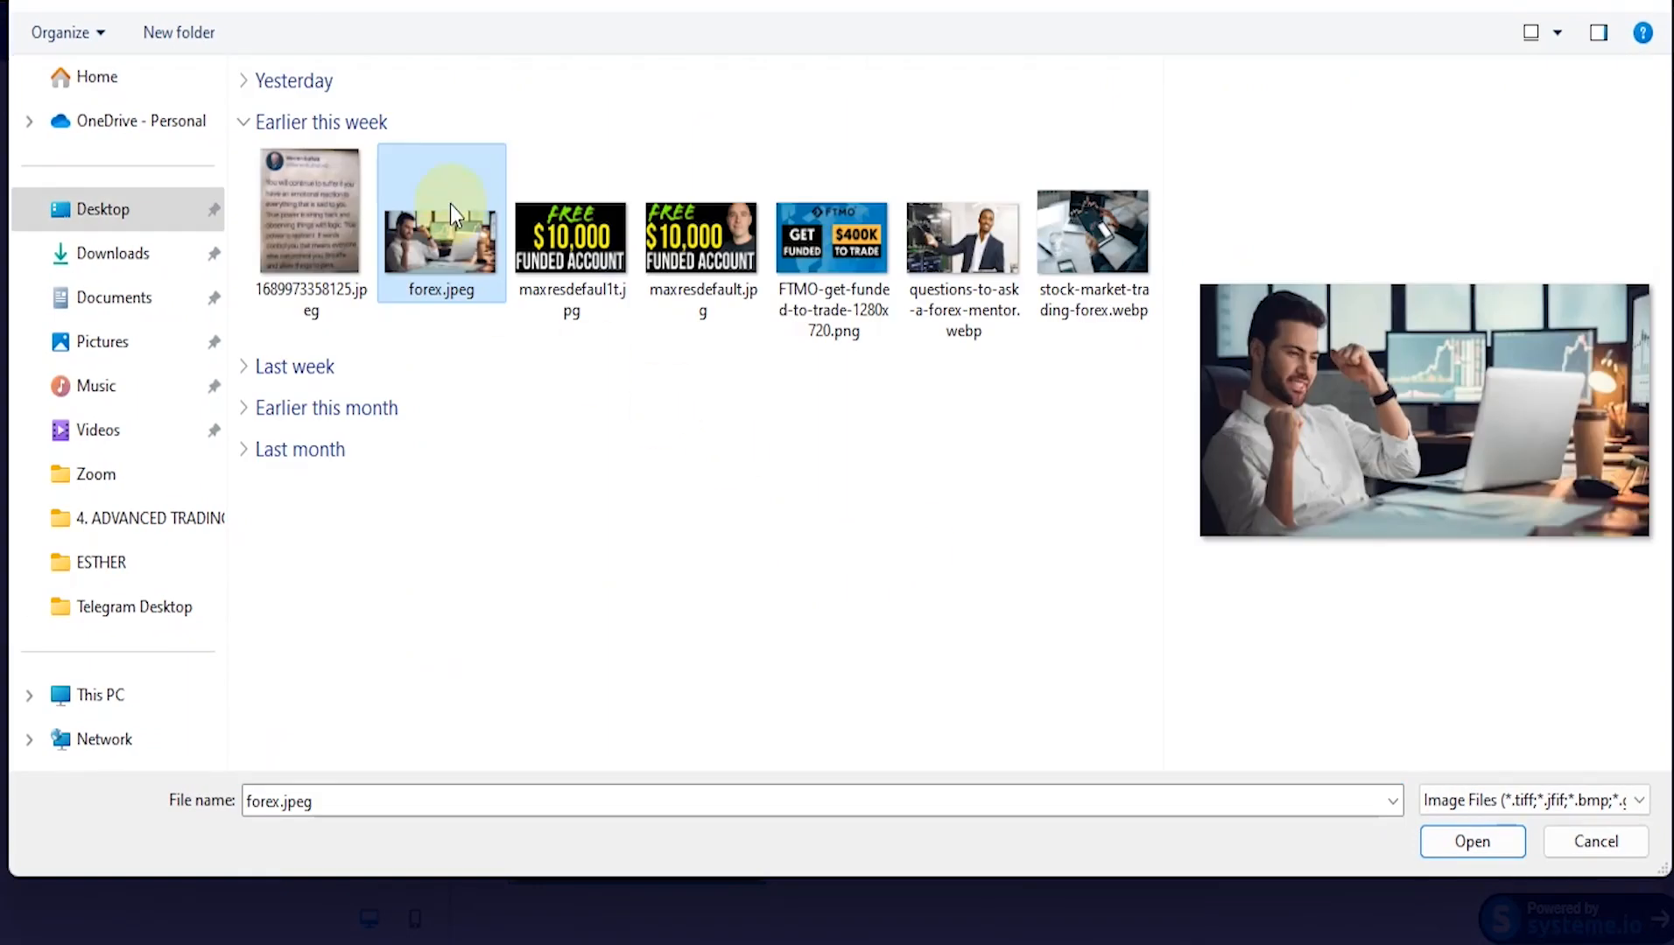
{"action": "left_click", "coordinate": [1471, 841]}
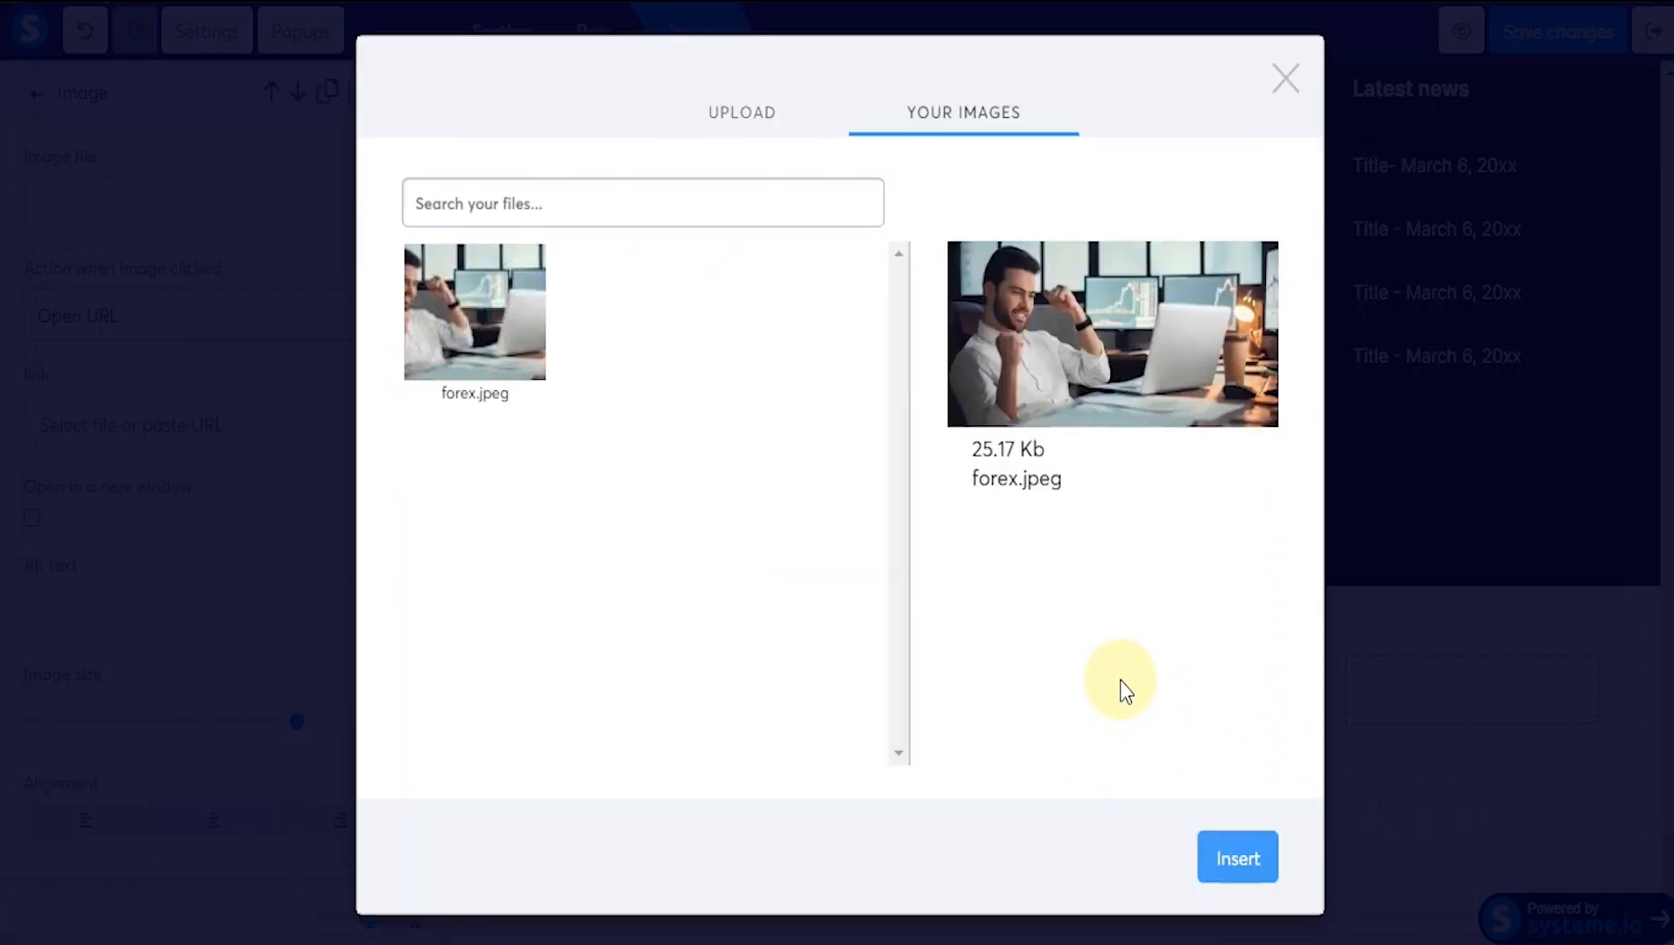
{"action": "left_click", "coordinate": [1236, 859]}
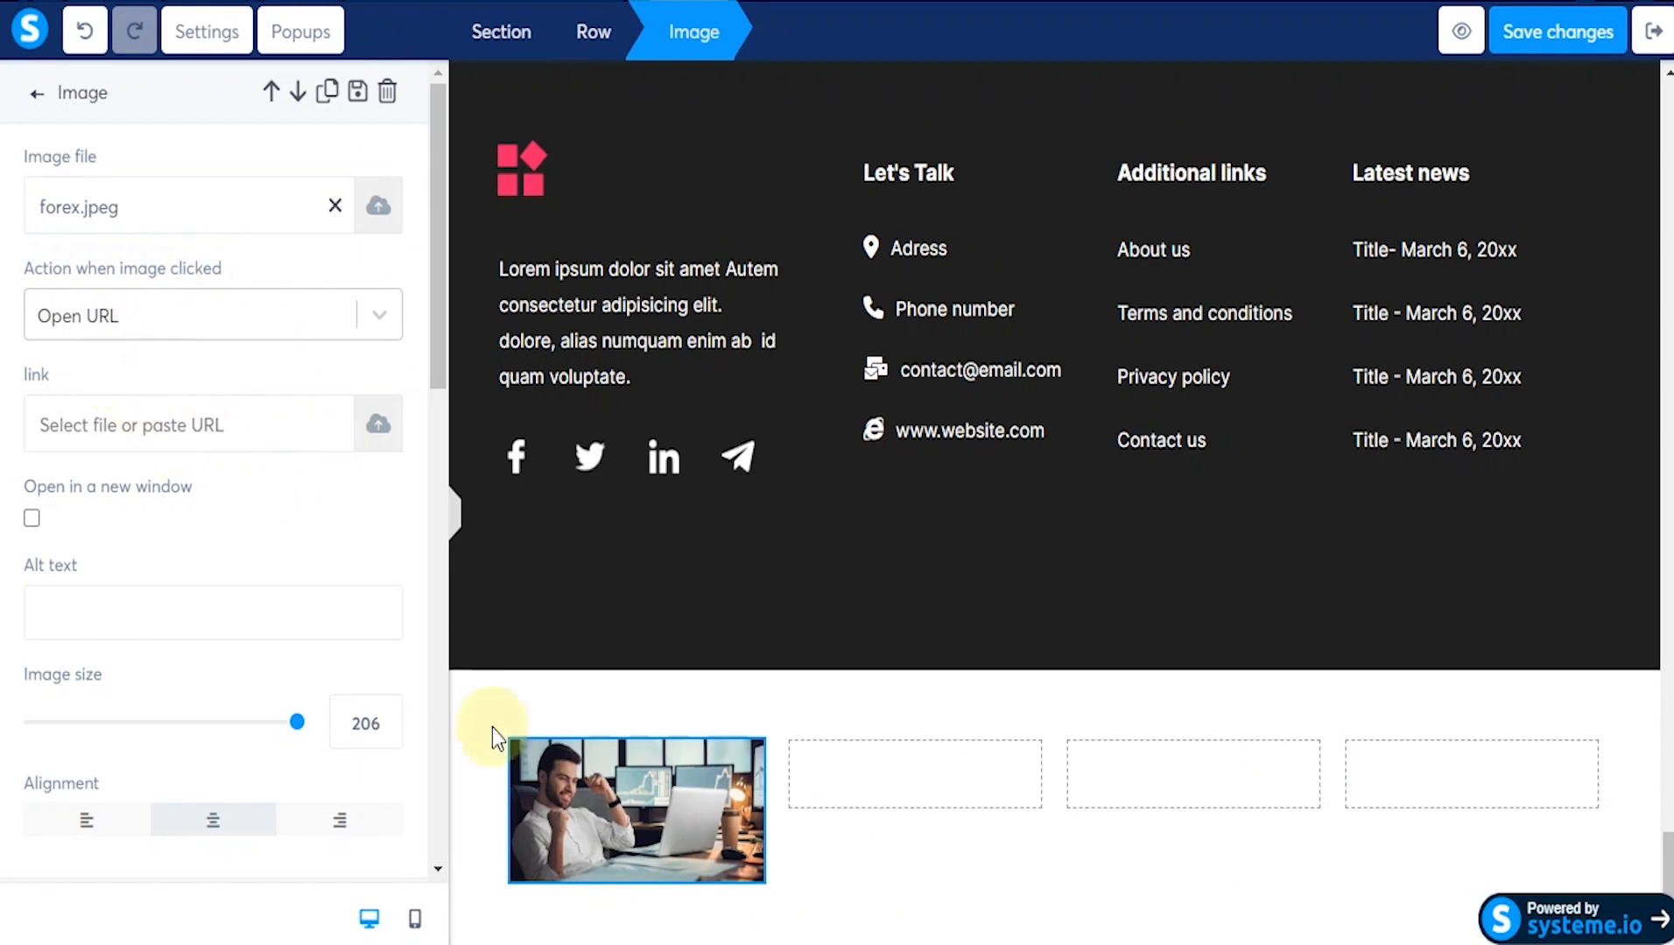
{"action": "left_click", "coordinate": [376, 319]}
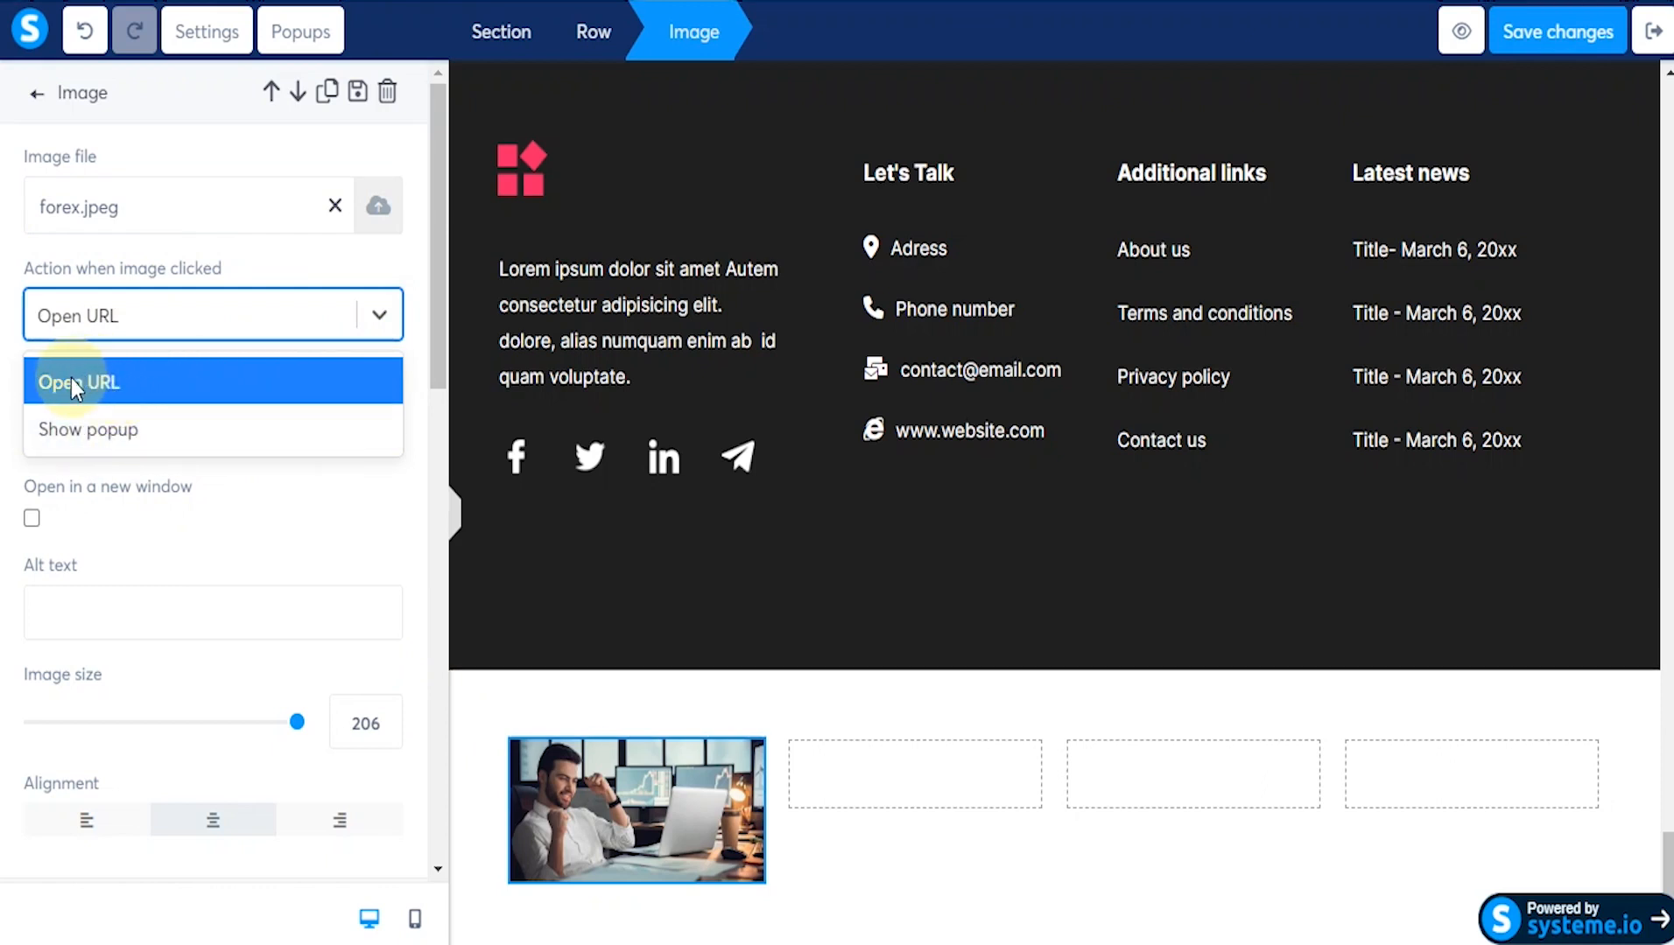
{"action": "left_click", "coordinate": [110, 311]}
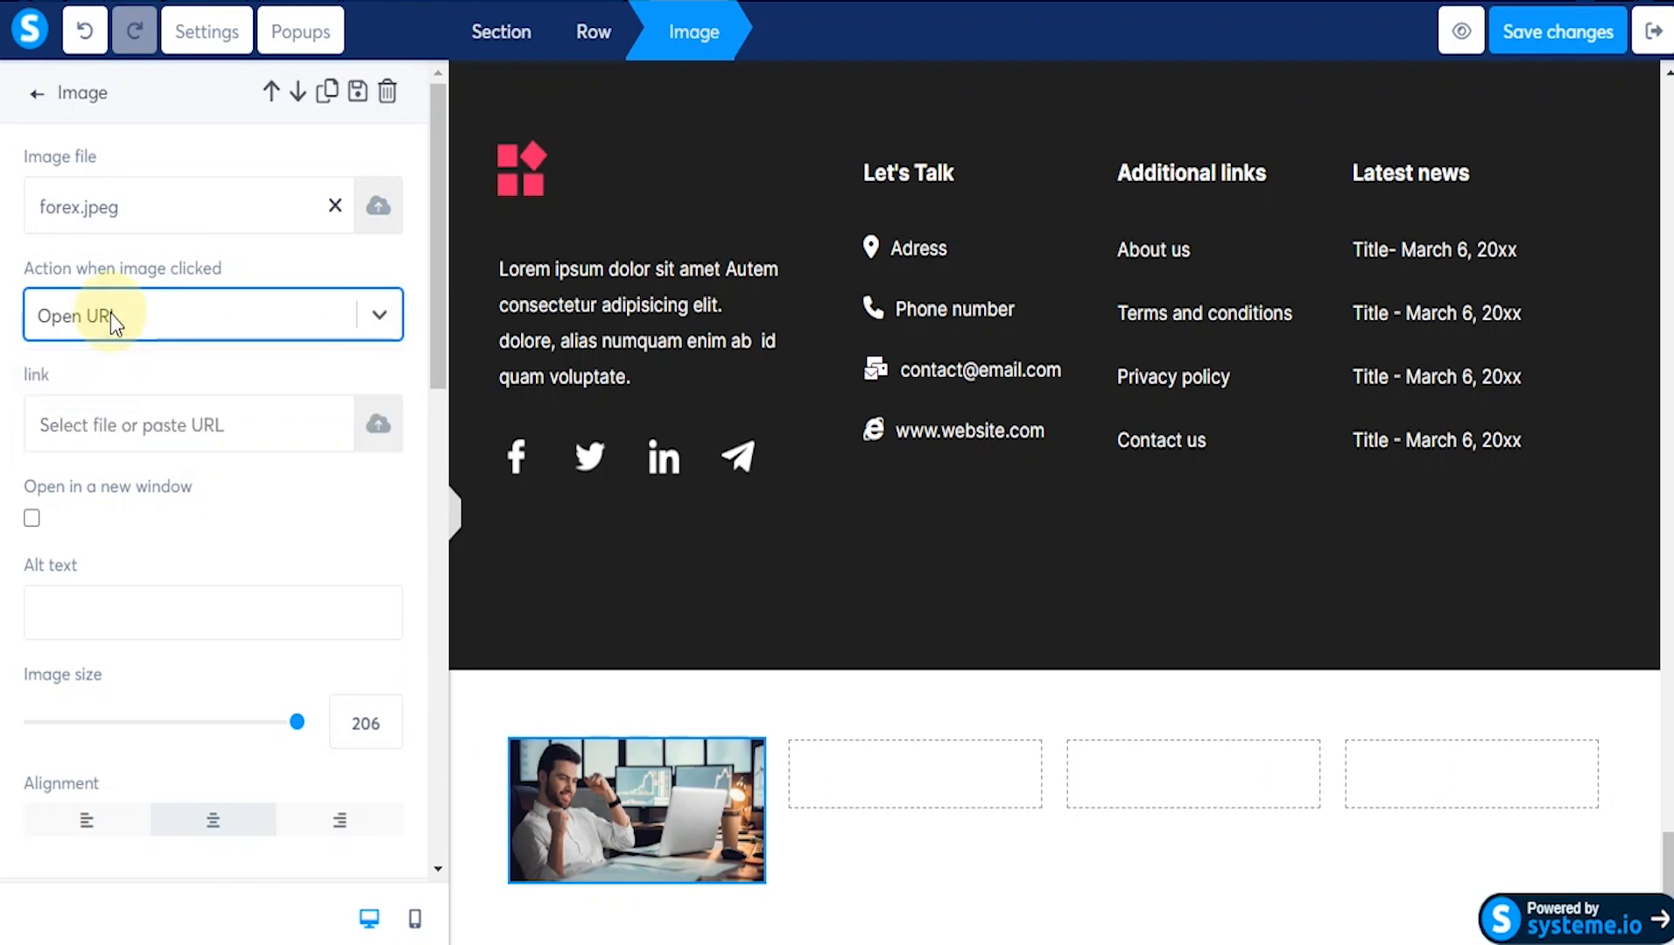
{"action": "type", "text": "www"}
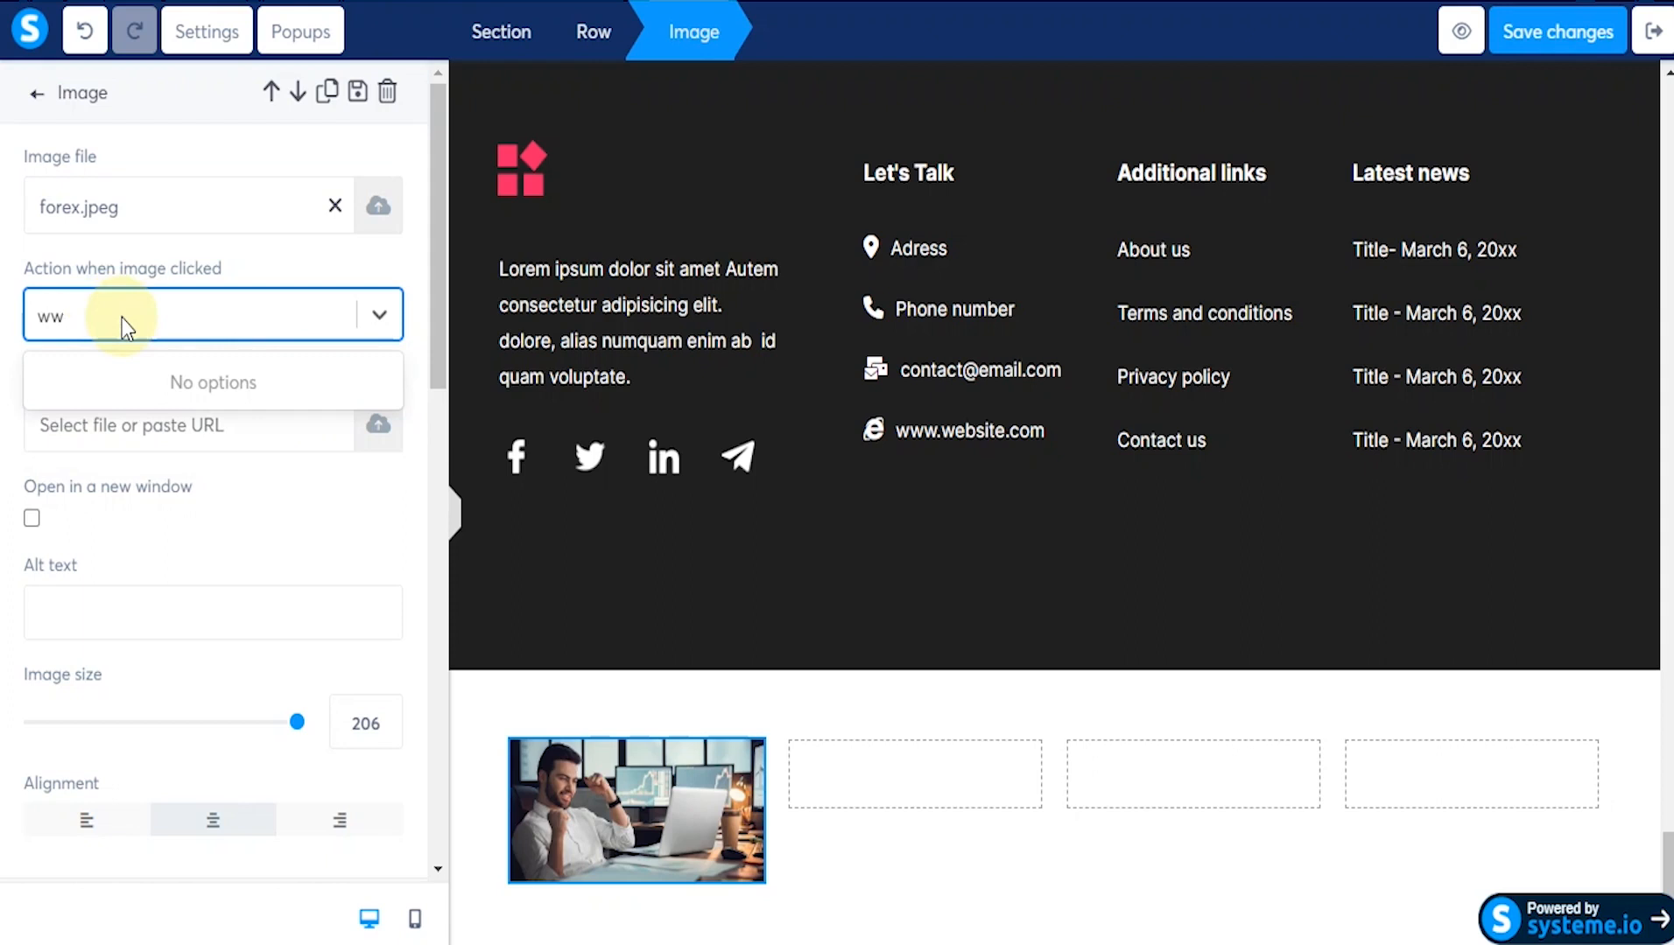
{"action": "key", "text": "BackSpace"}
{"action": "key", "text": "BackSpace"}
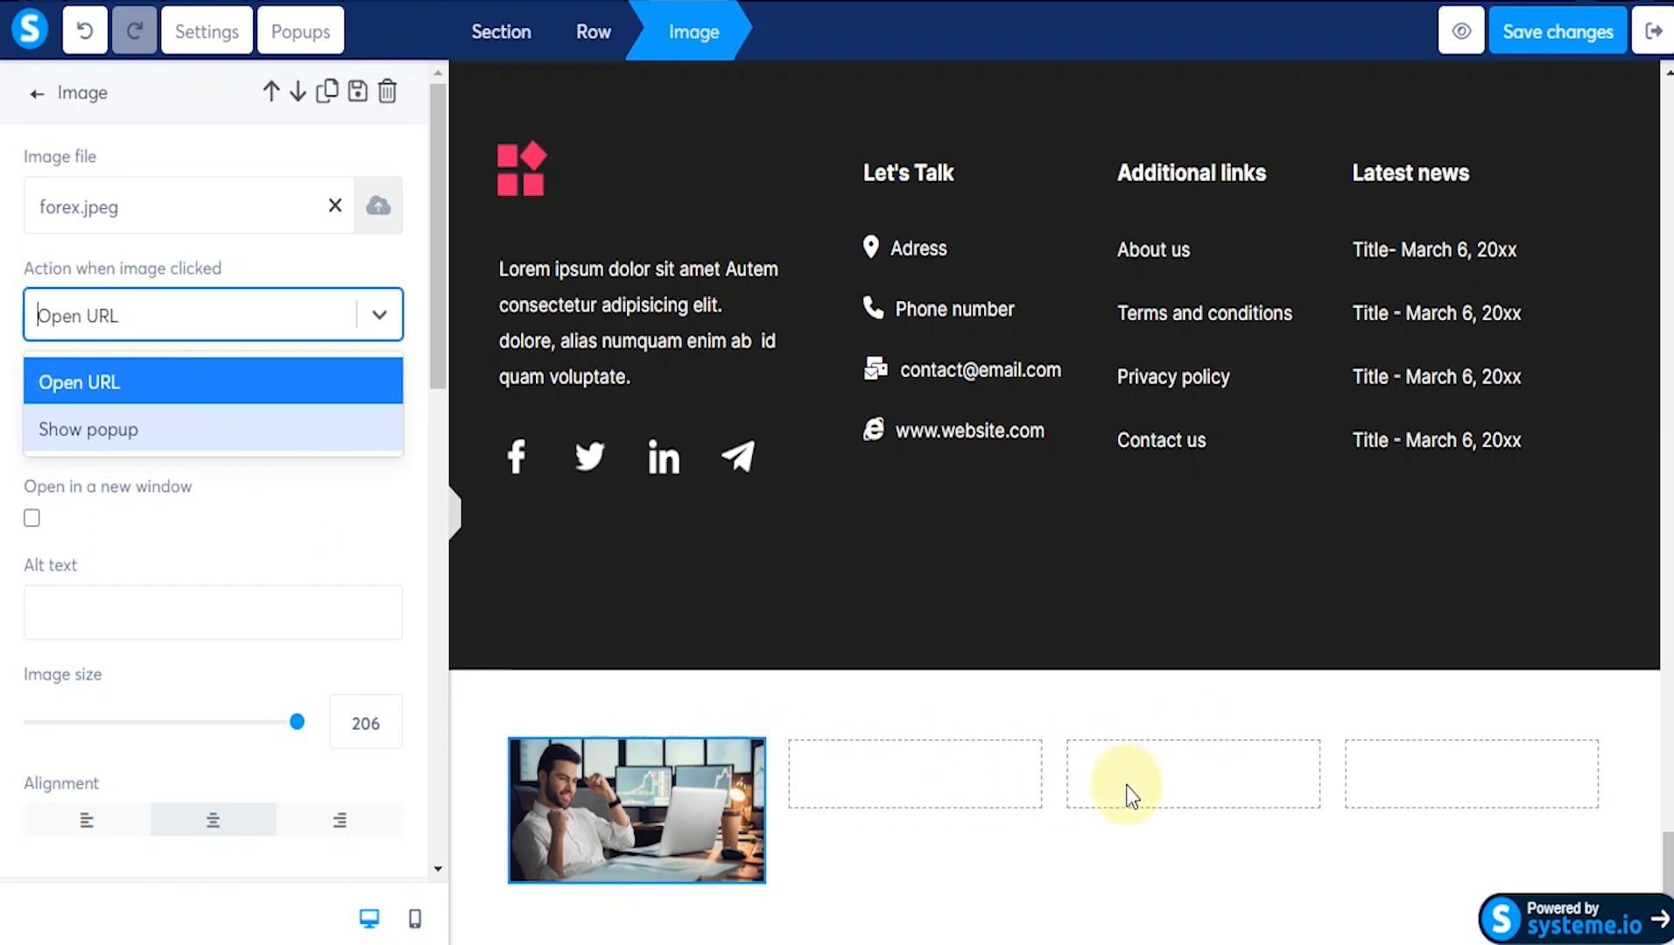
{"action": "left_click", "coordinate": [1095, 856]}
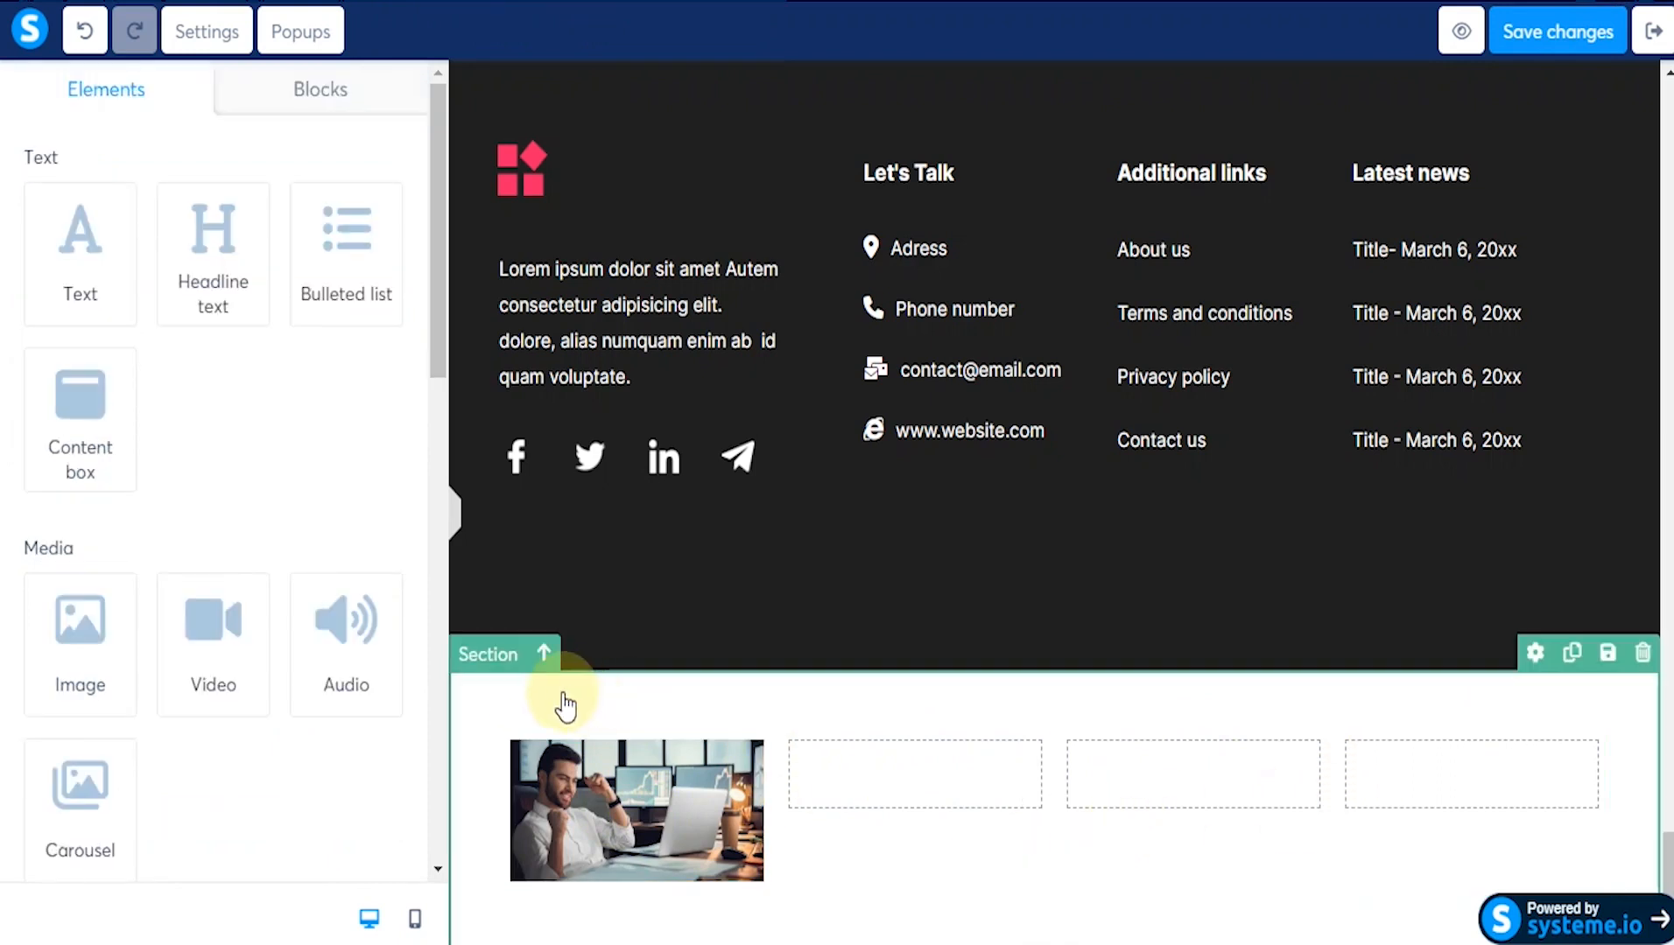
Step: Delete the whole section below the footer that holds the four-column row and confirm the deletion
{"action": "left_click", "coordinate": [1642, 653]}
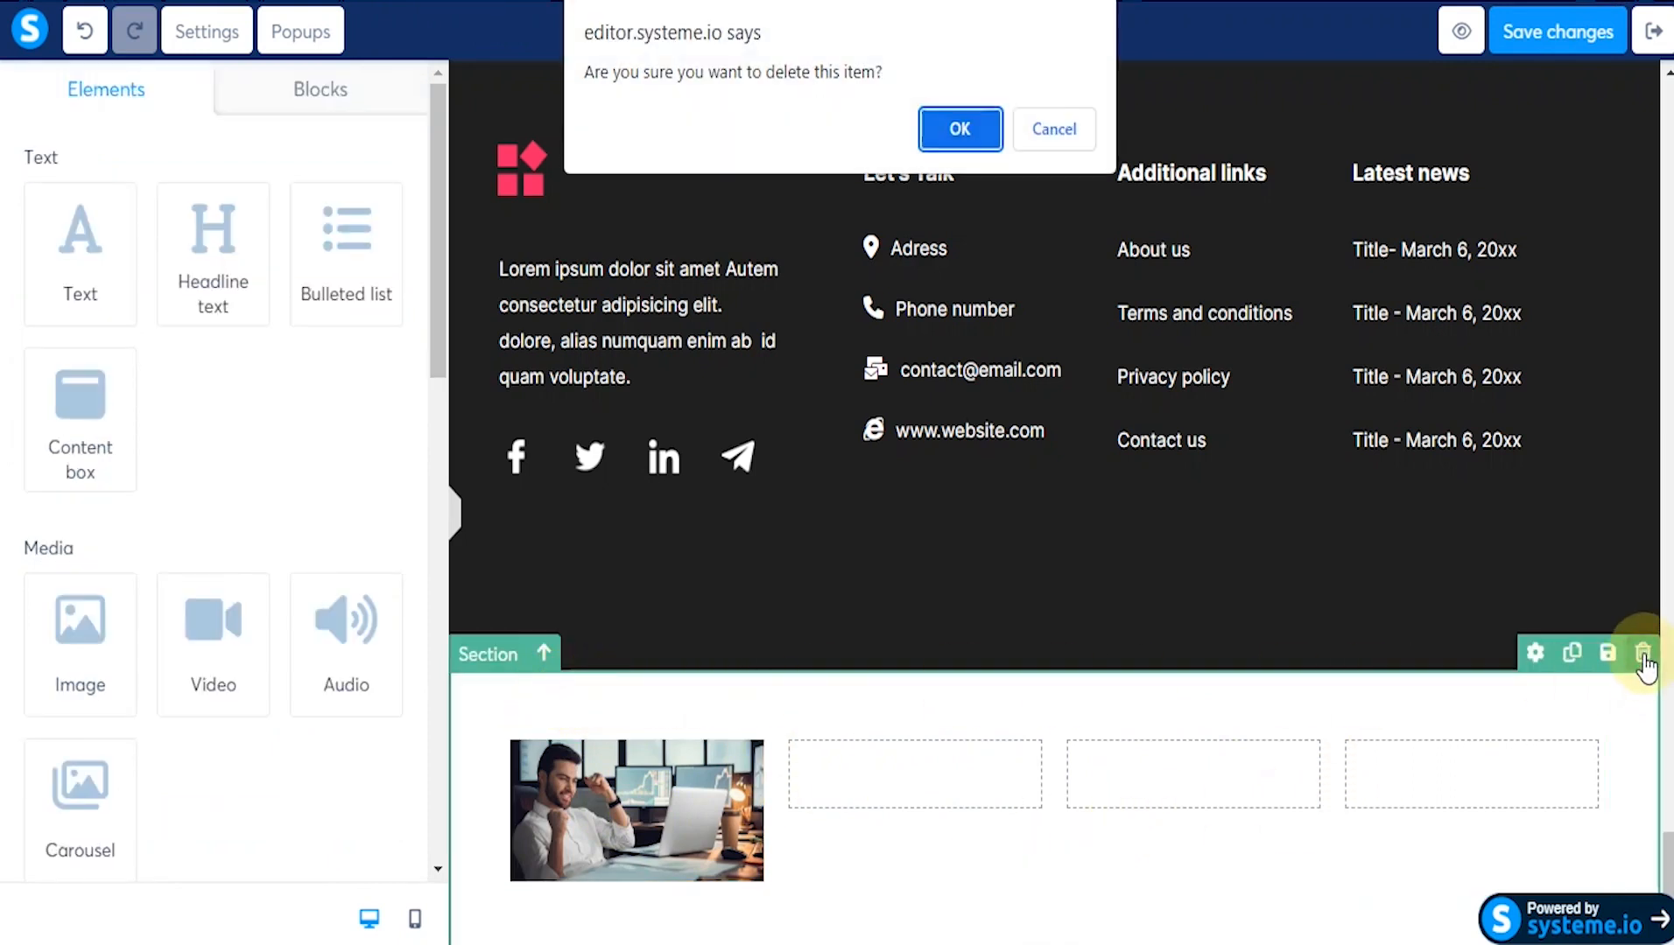
{"action": "left_click", "coordinate": [960, 129]}
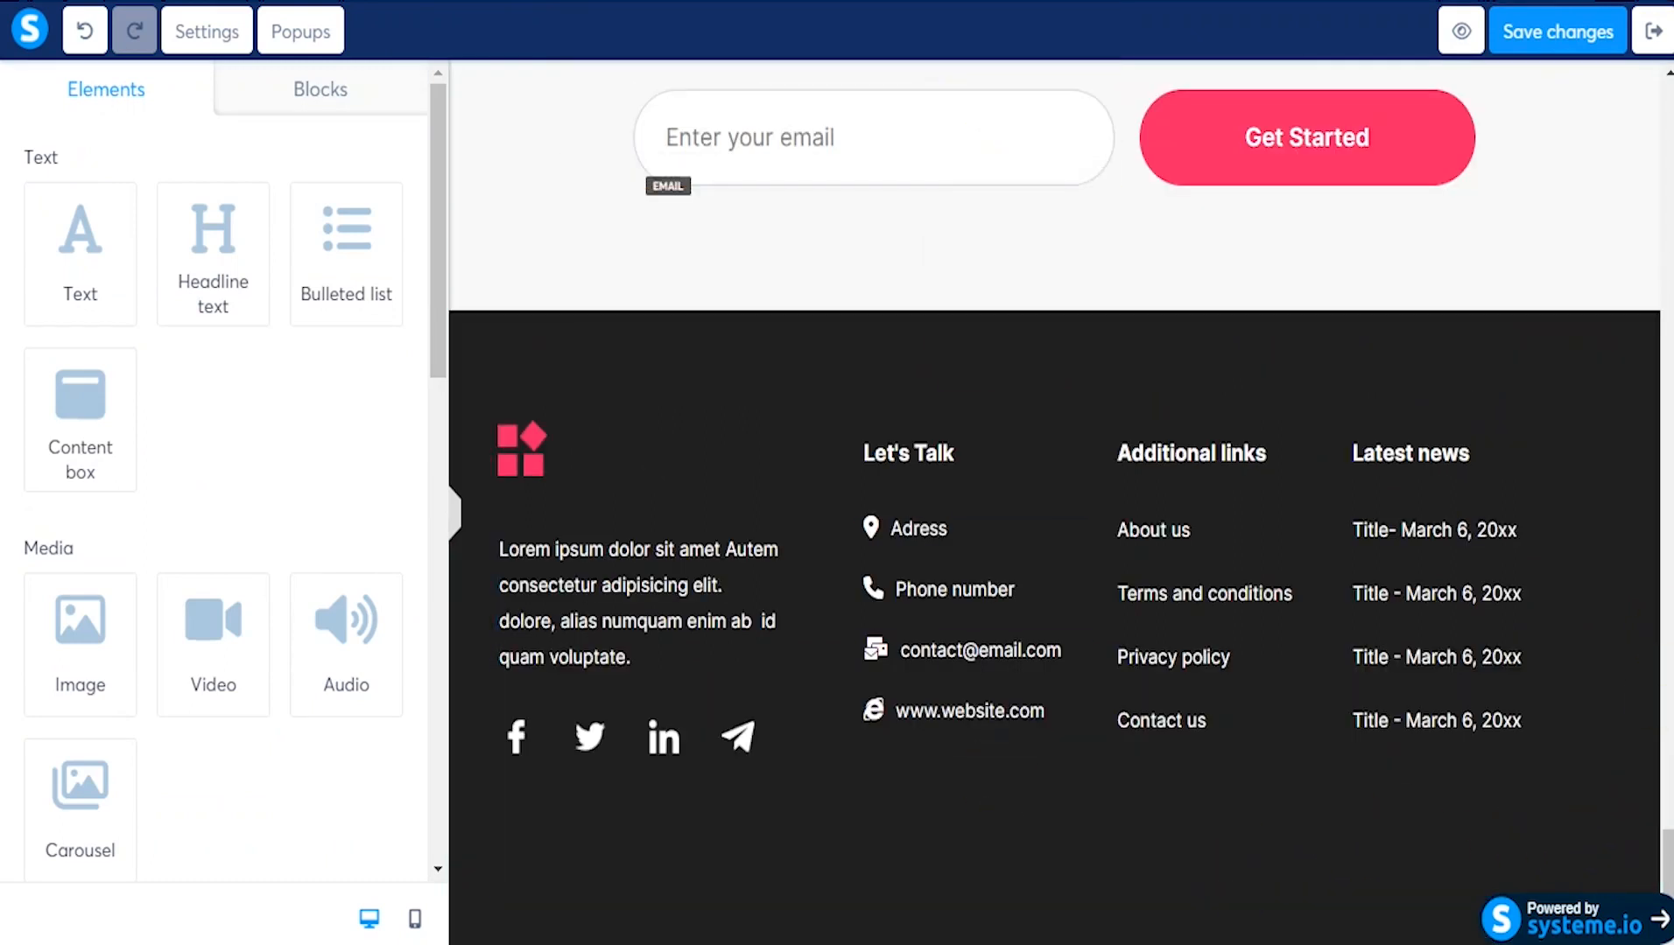
Step: Replace the header logo with forex.jpeg from the previously uploaded images and reduce its image size to 78
{"action": "left_click_drag", "start_coordinate": [1668, 871], "coordinate": [1668, 118]}
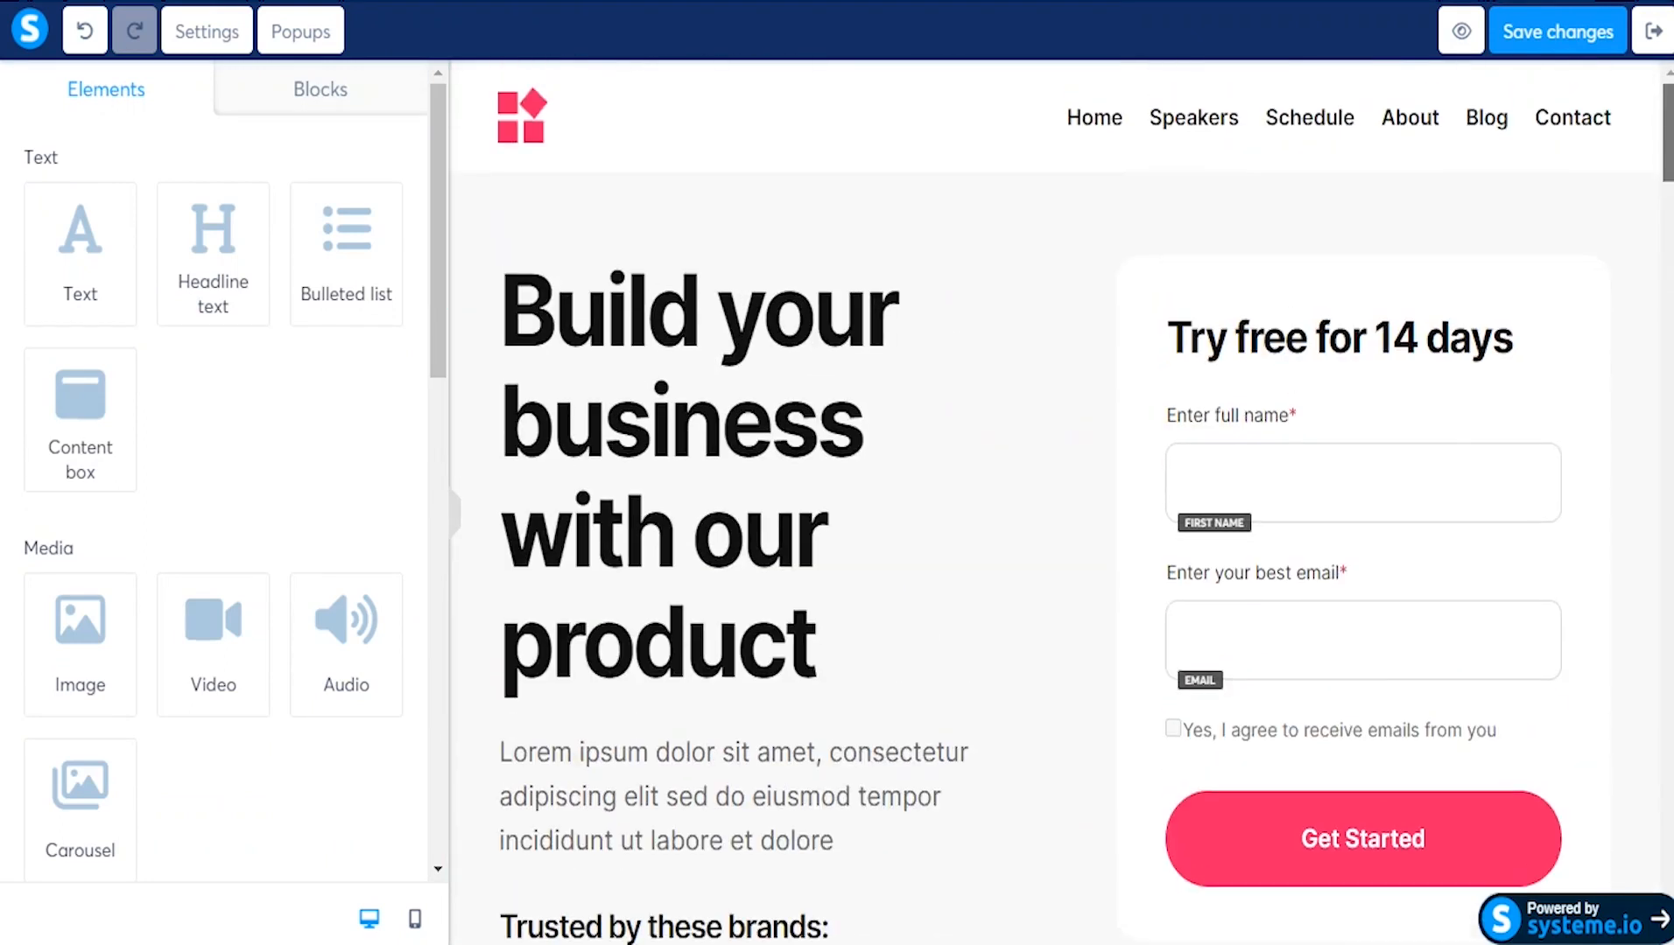
{"action": "left_click", "coordinate": [533, 136]}
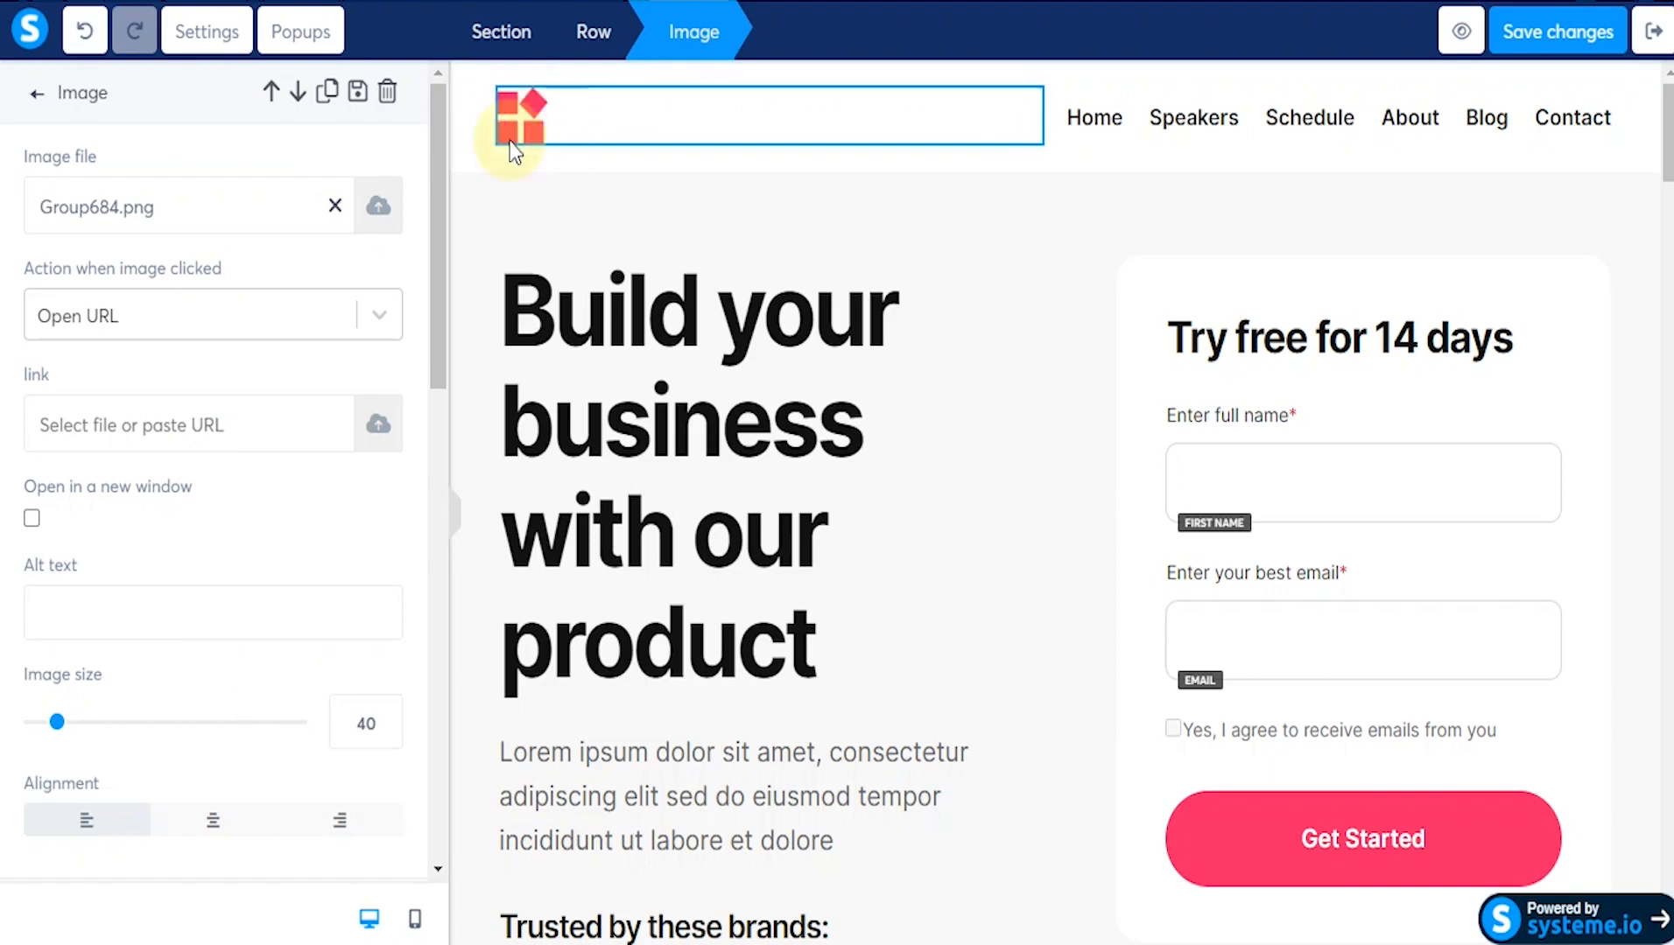
{"action": "left_click", "coordinate": [379, 210]}
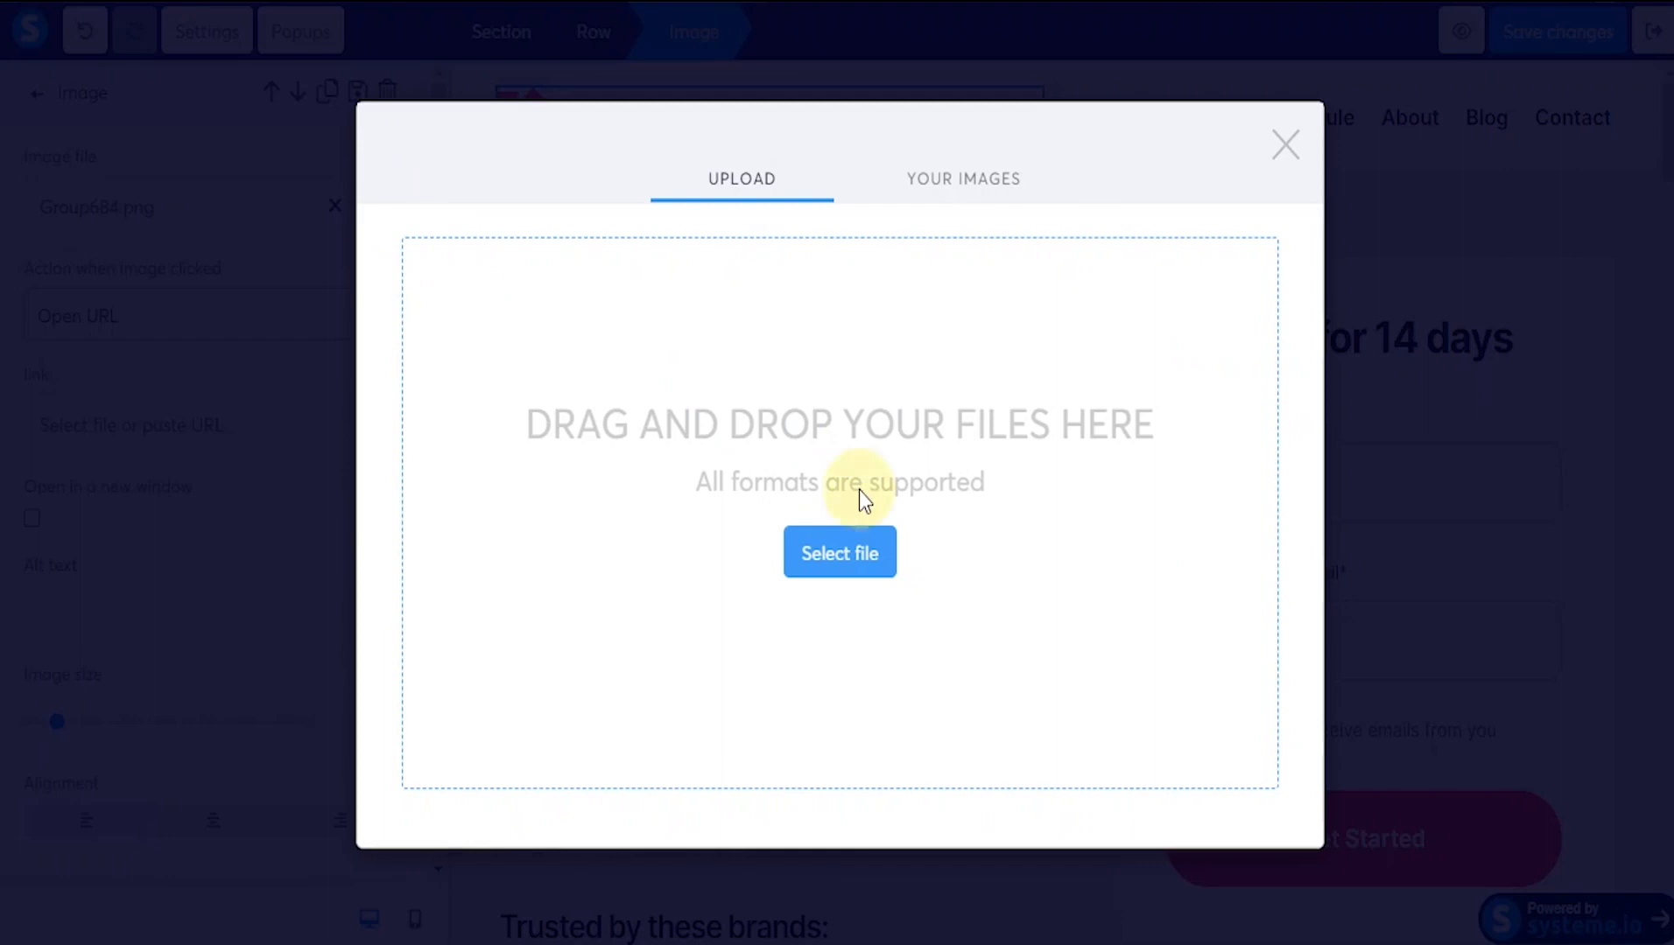
{"action": "left_click", "coordinate": [963, 175]}
{"action": "left_click", "coordinate": [760, 142]}
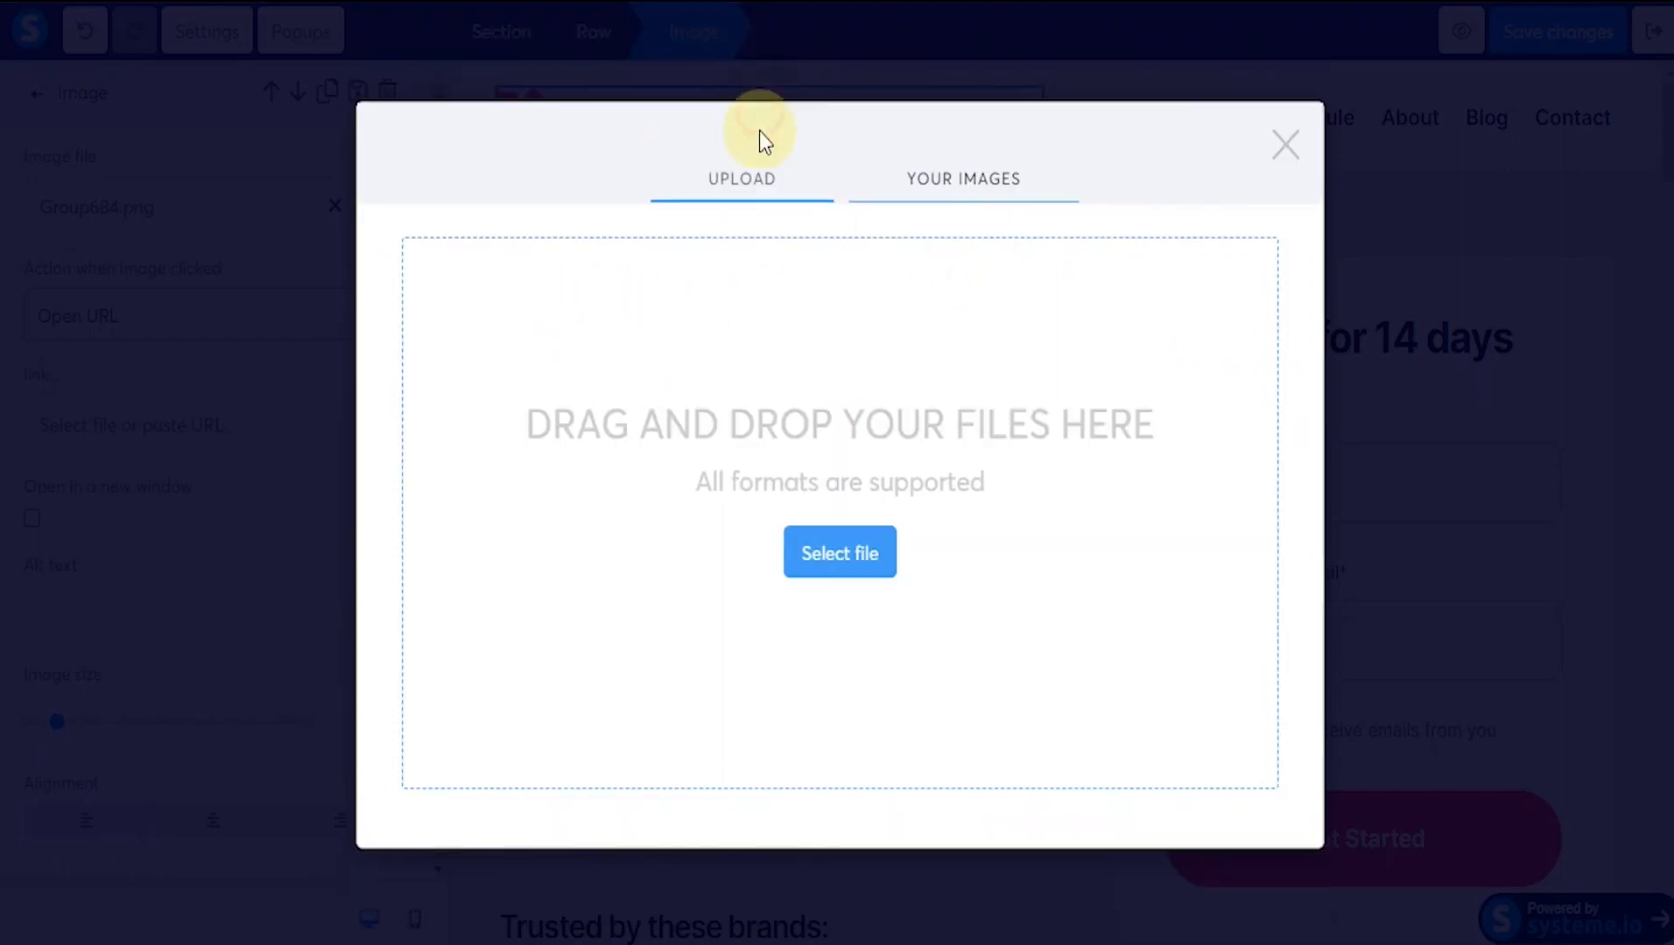
{"action": "left_click", "coordinate": [946, 183]}
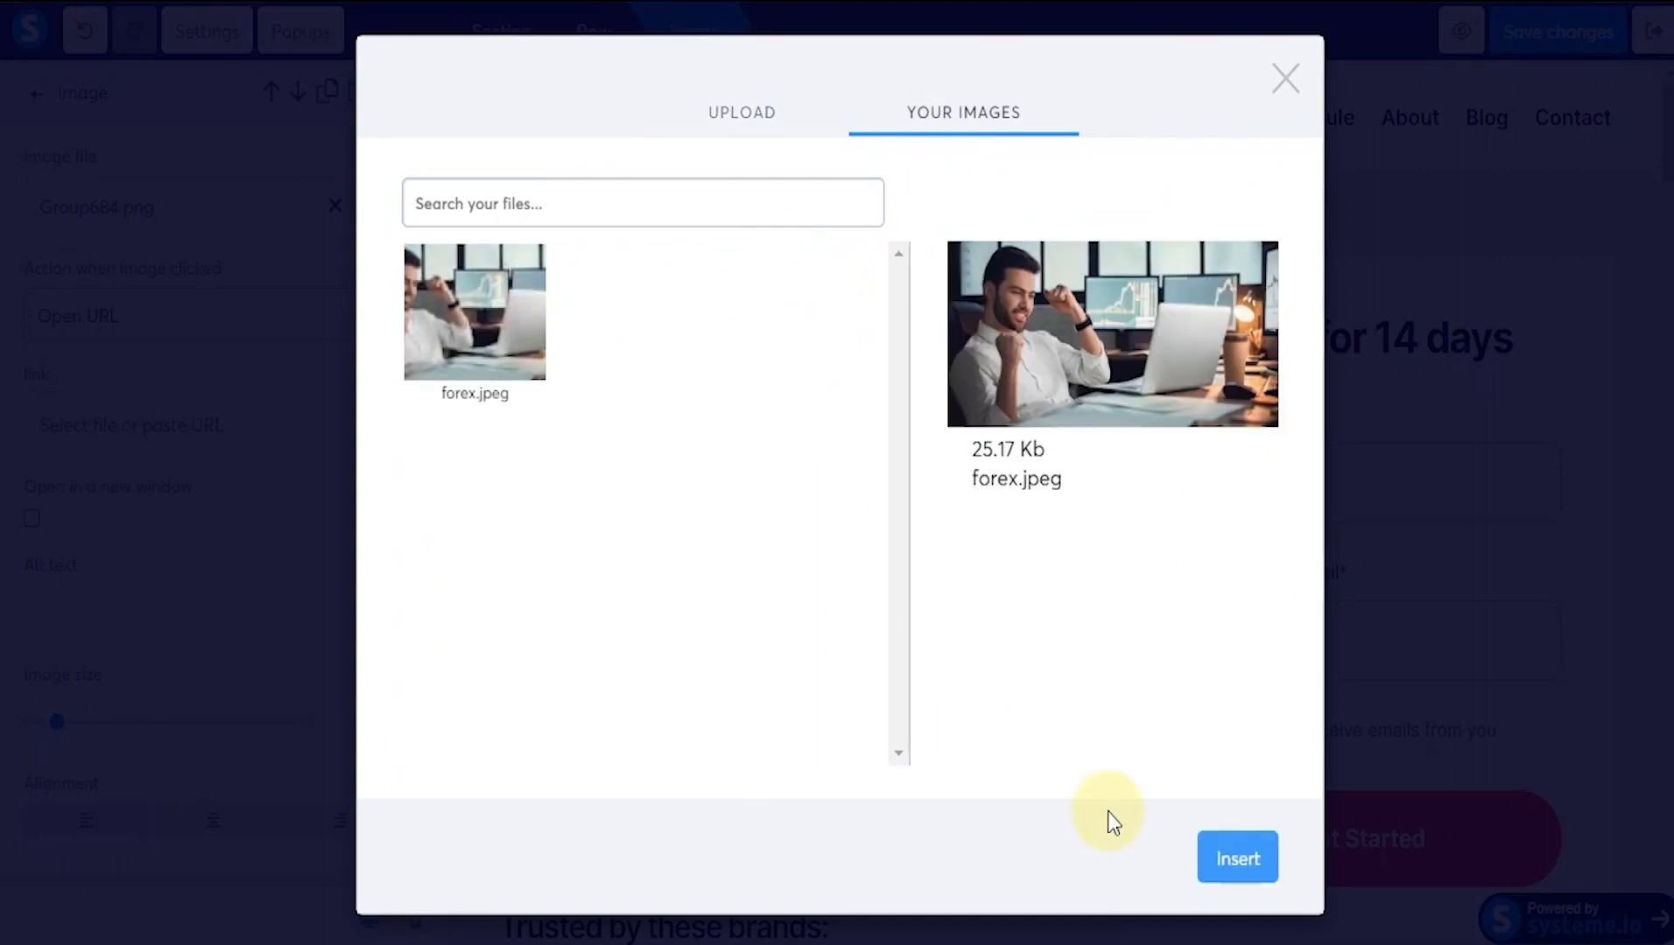
{"action": "left_click", "coordinate": [1237, 856]}
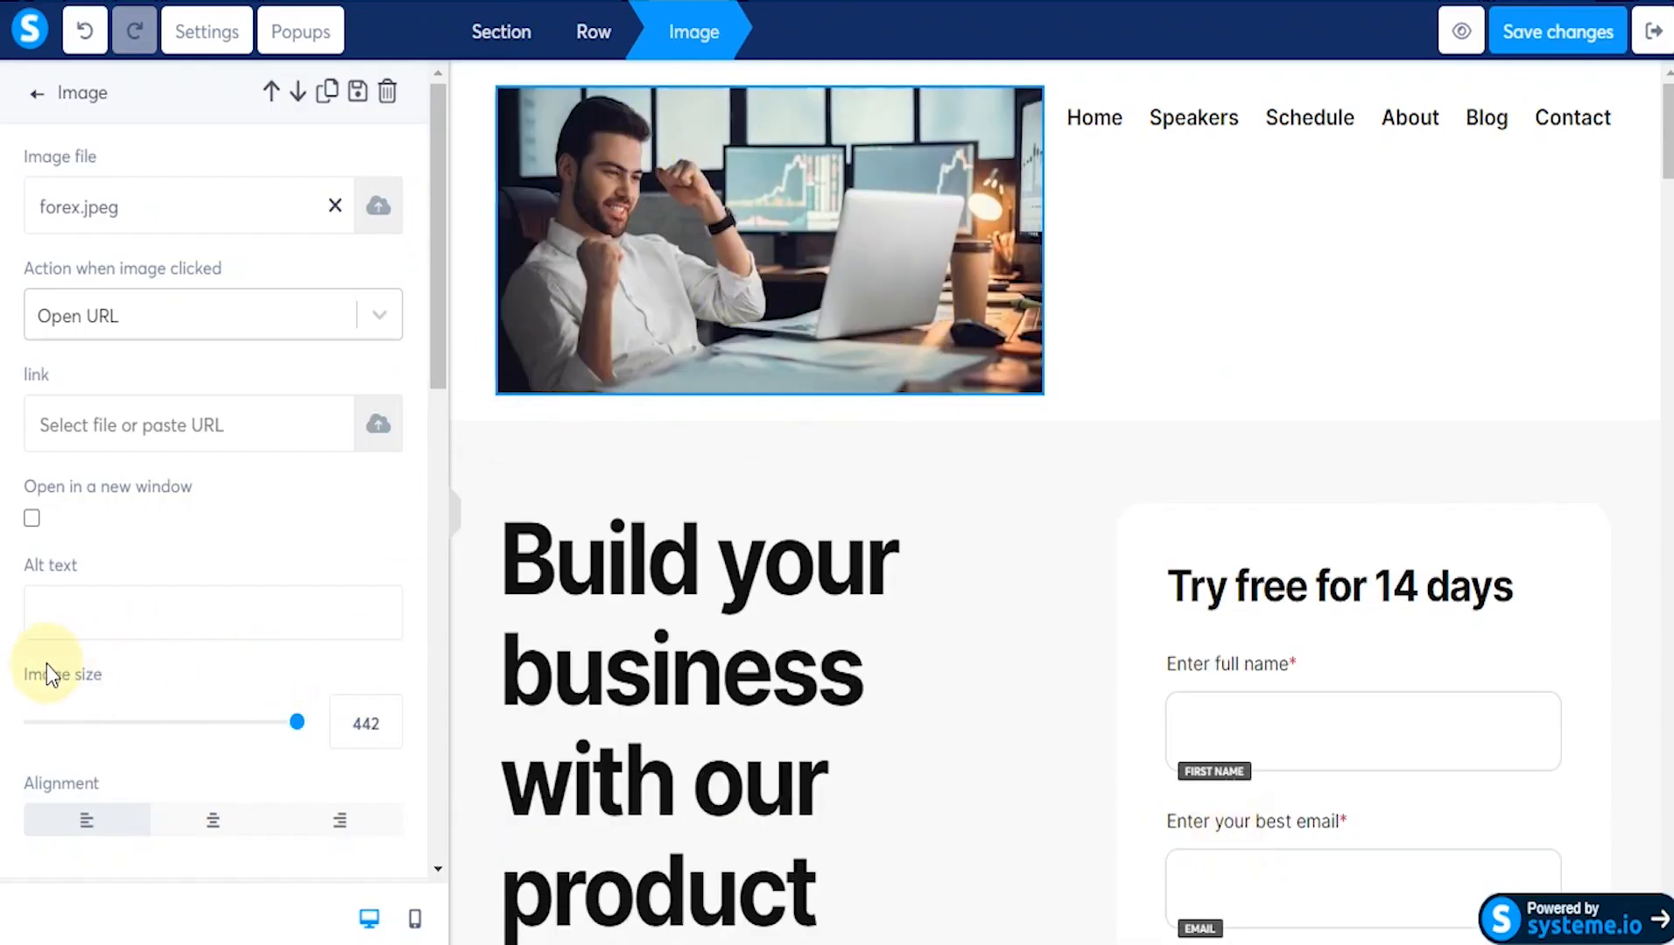
{"action": "left_click_drag", "start_coordinate": [307, 726], "coordinate": [81, 707]}
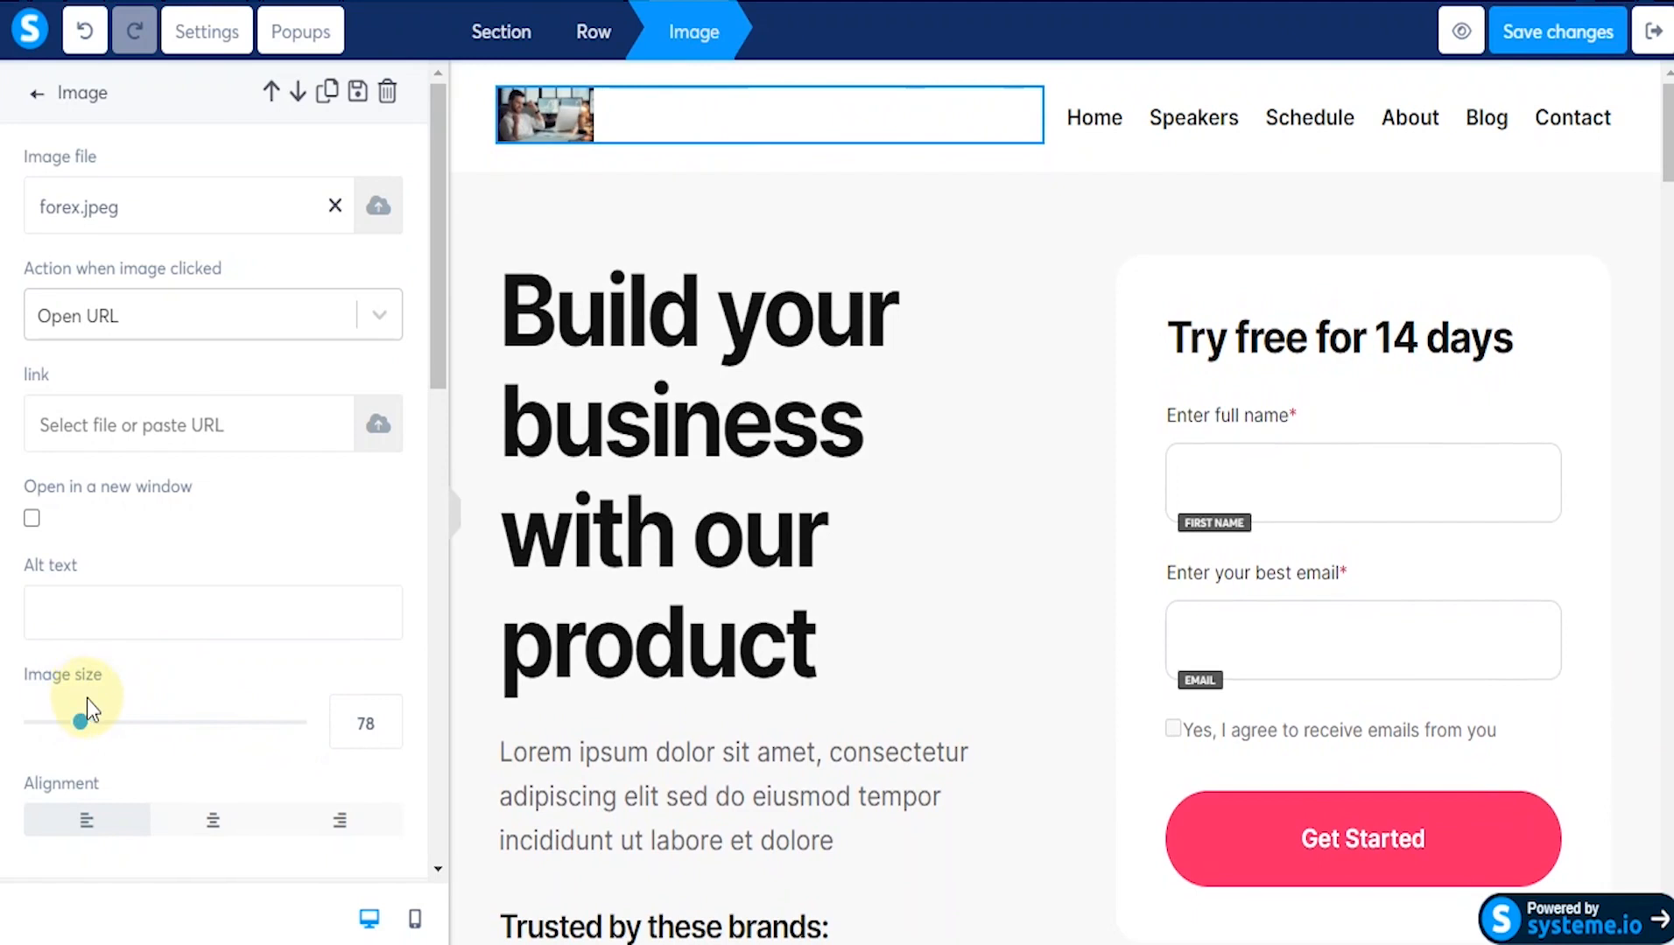
{"action": "left_click", "coordinate": [1113, 210]}
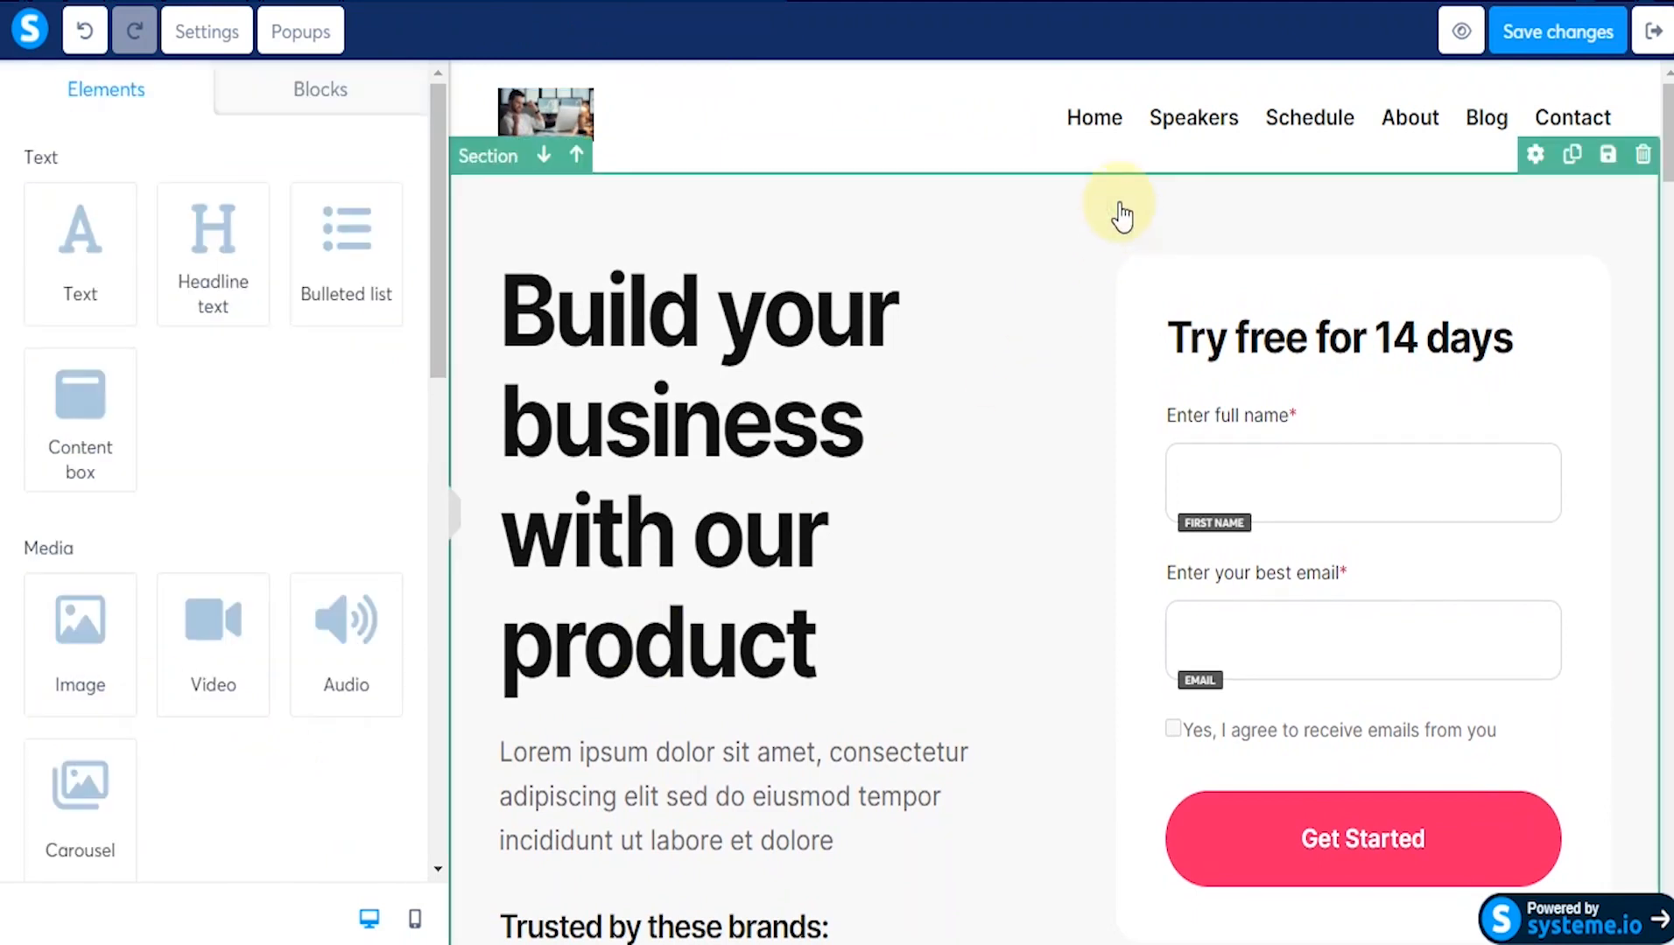
Step: Rename the second item of the header menu, Speakers, as About and select the placeholder in its link field
{"action": "left_click", "coordinate": [1357, 138]}
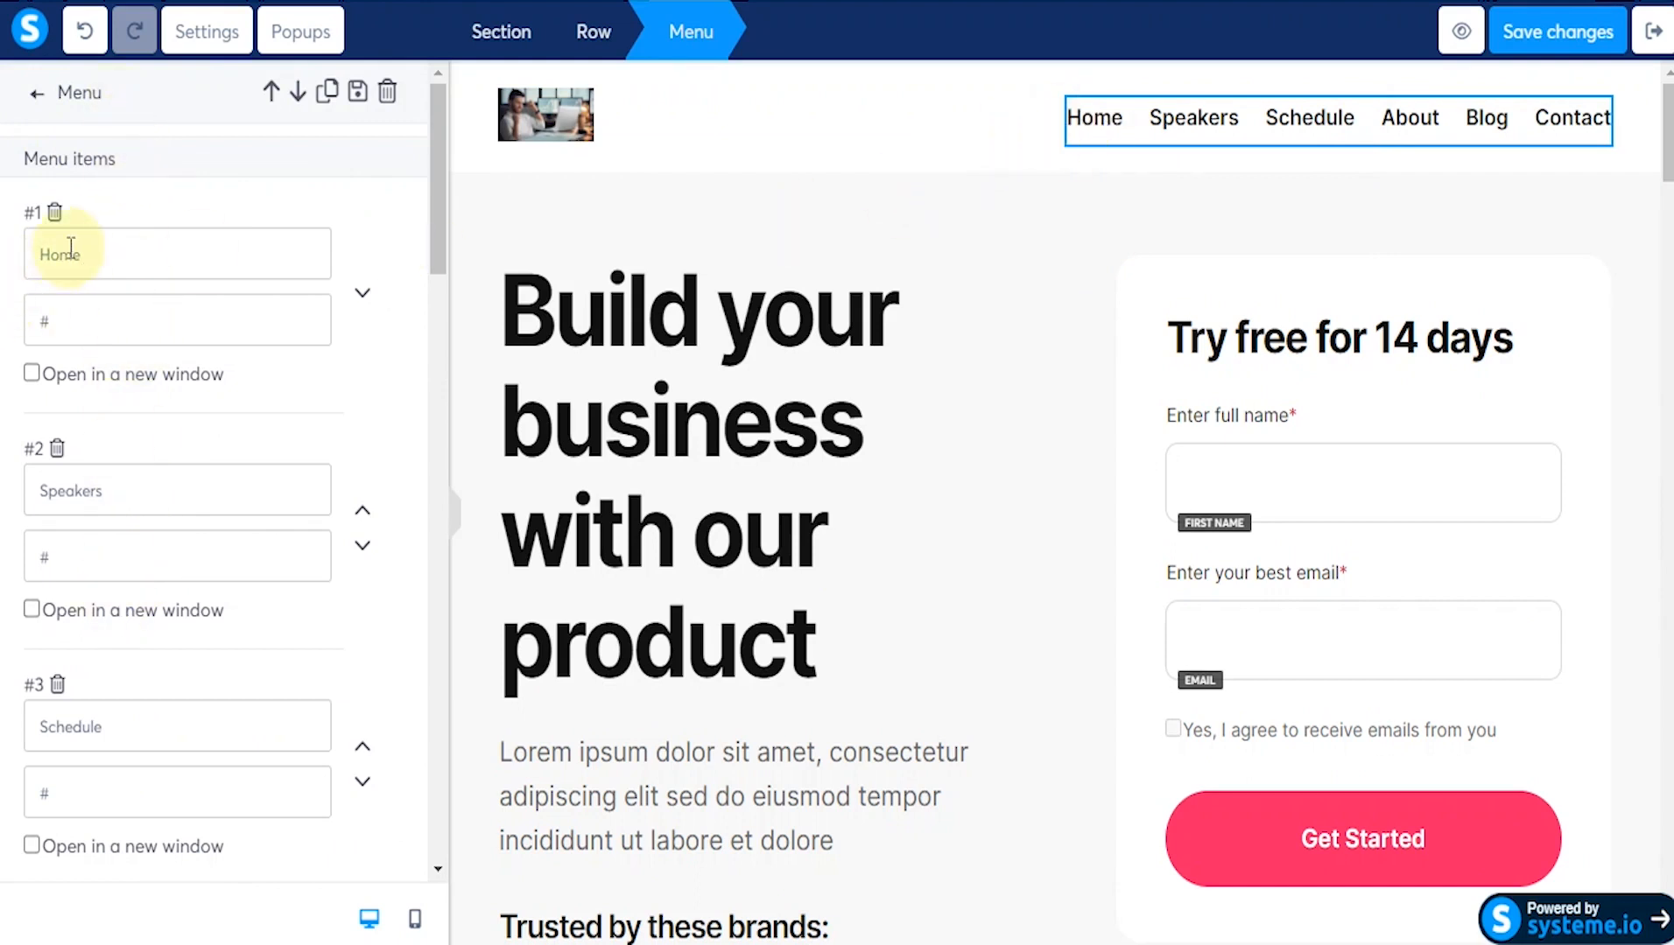
{"action": "left_click", "coordinate": [53, 320]}
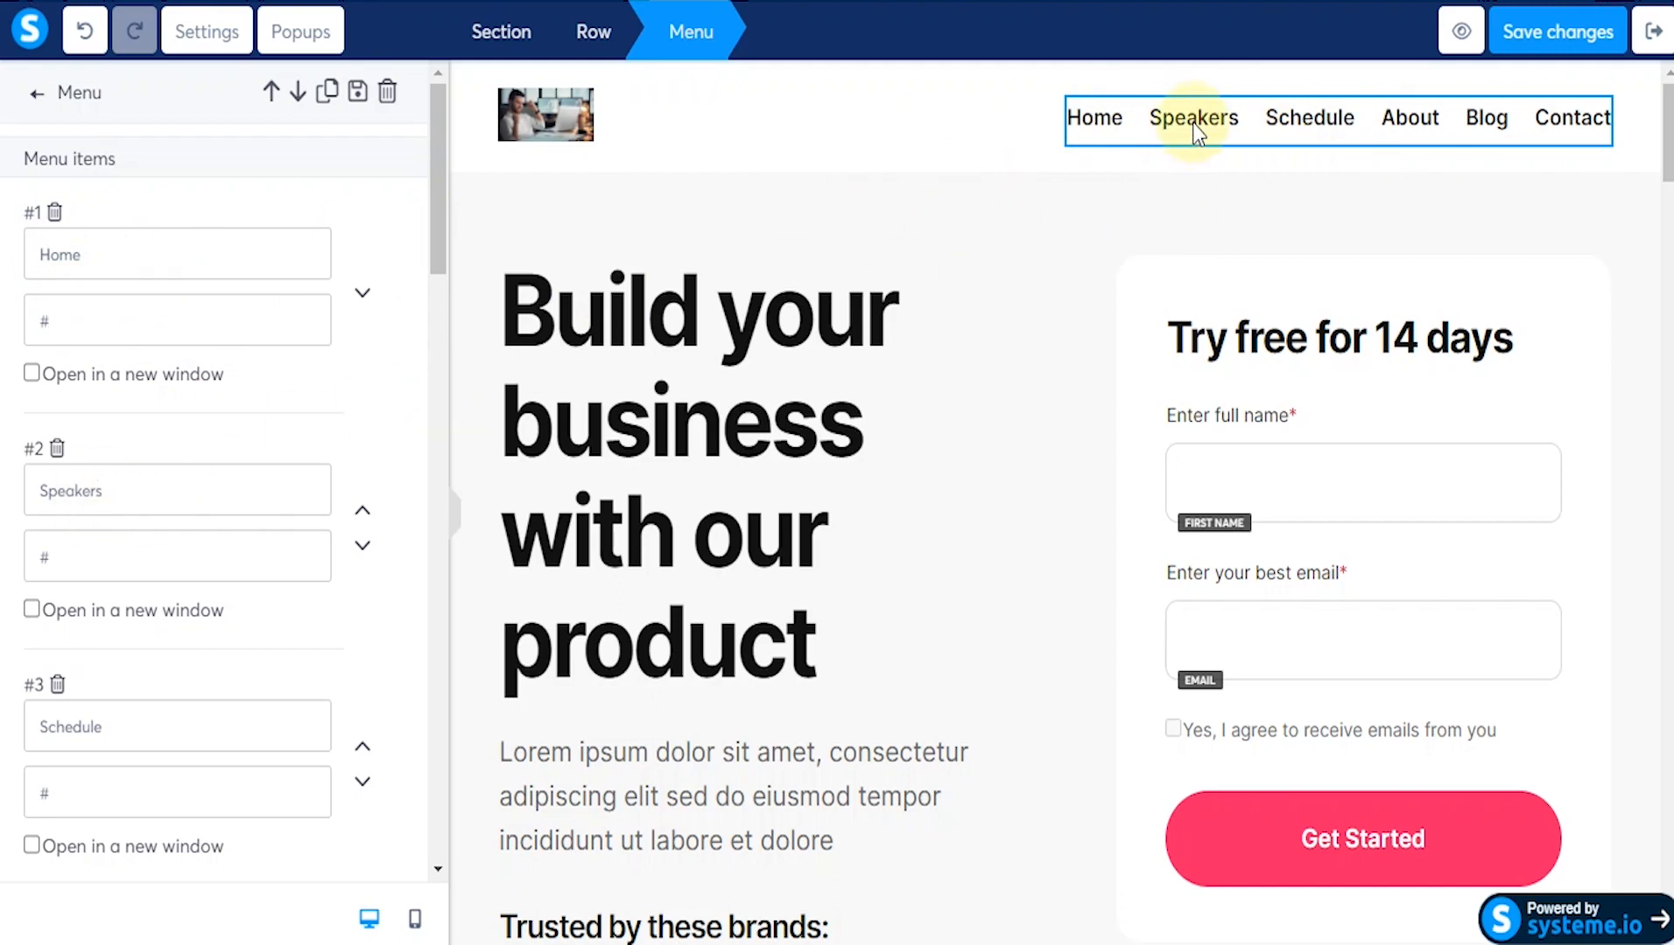
{"action": "left_click_drag", "start_coordinate": [110, 495], "coordinate": [28, 495]}
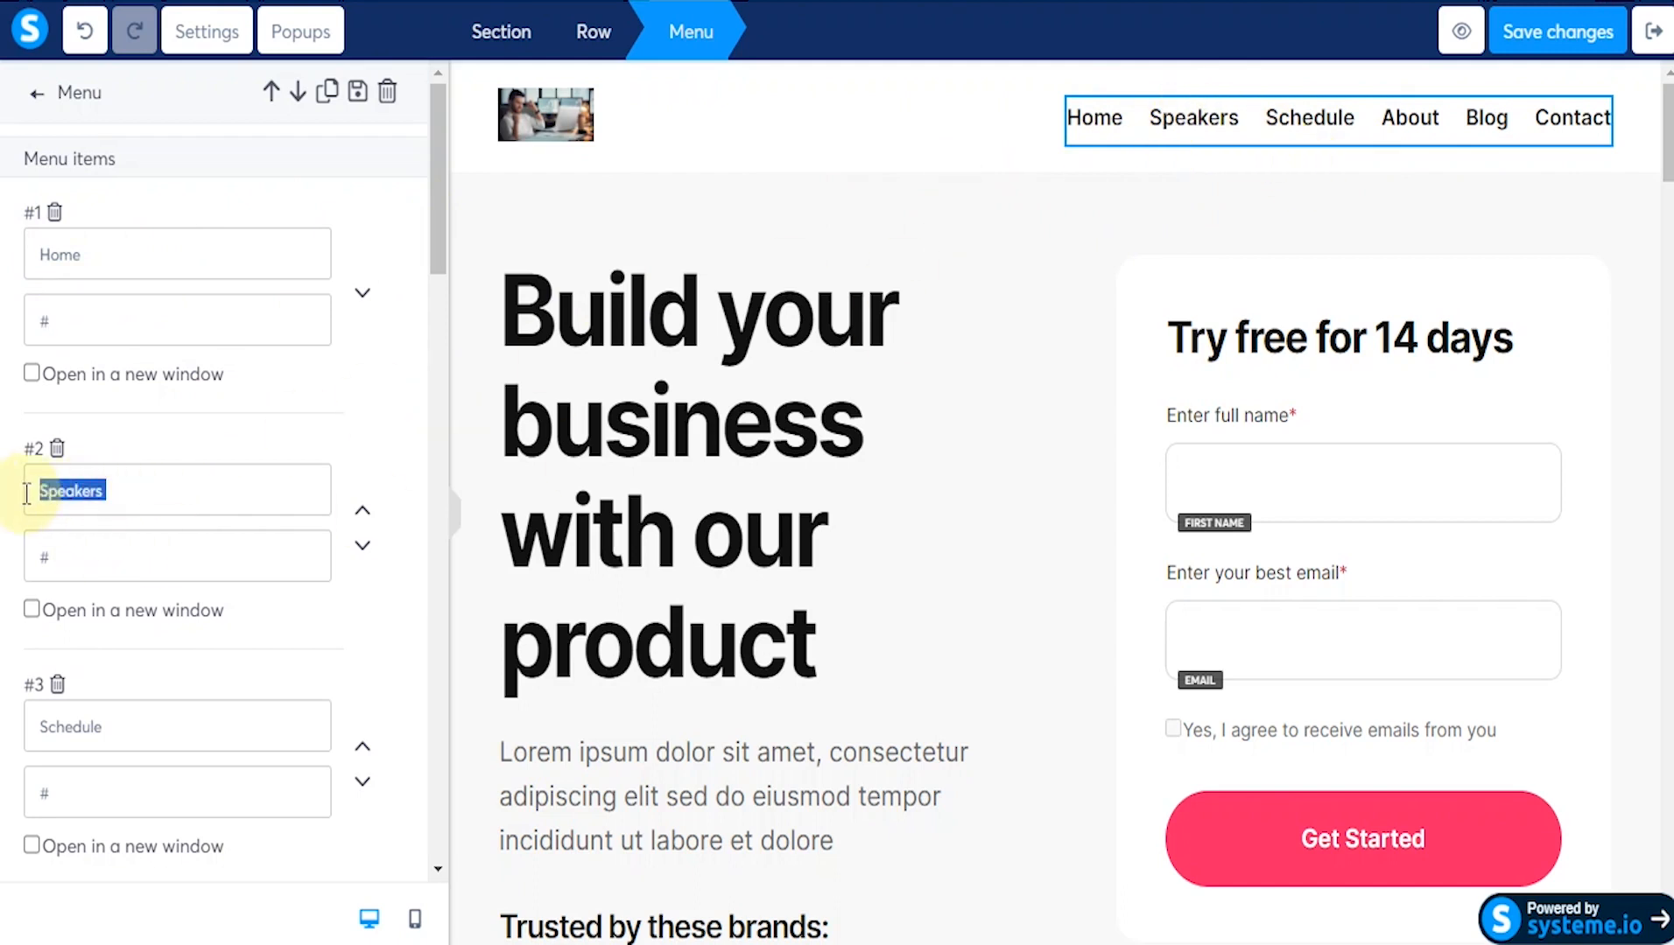
{"action": "type", "text": "About"}
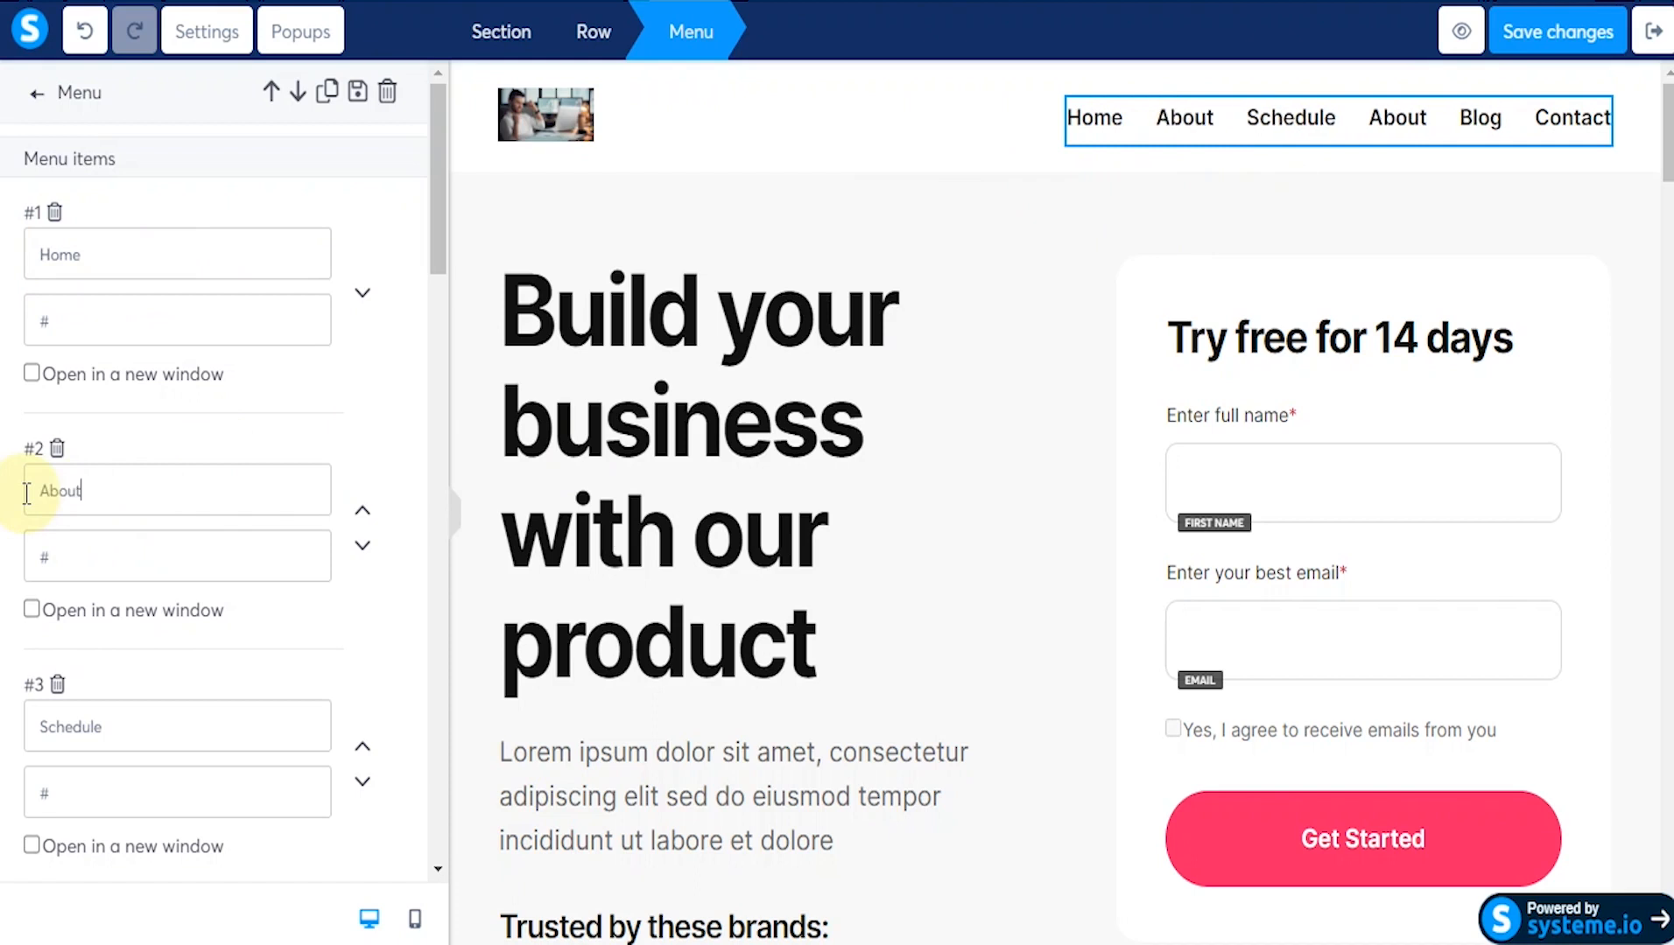
{"action": "left_click_drag", "start_coordinate": [54, 571], "coordinate": [39, 568]}
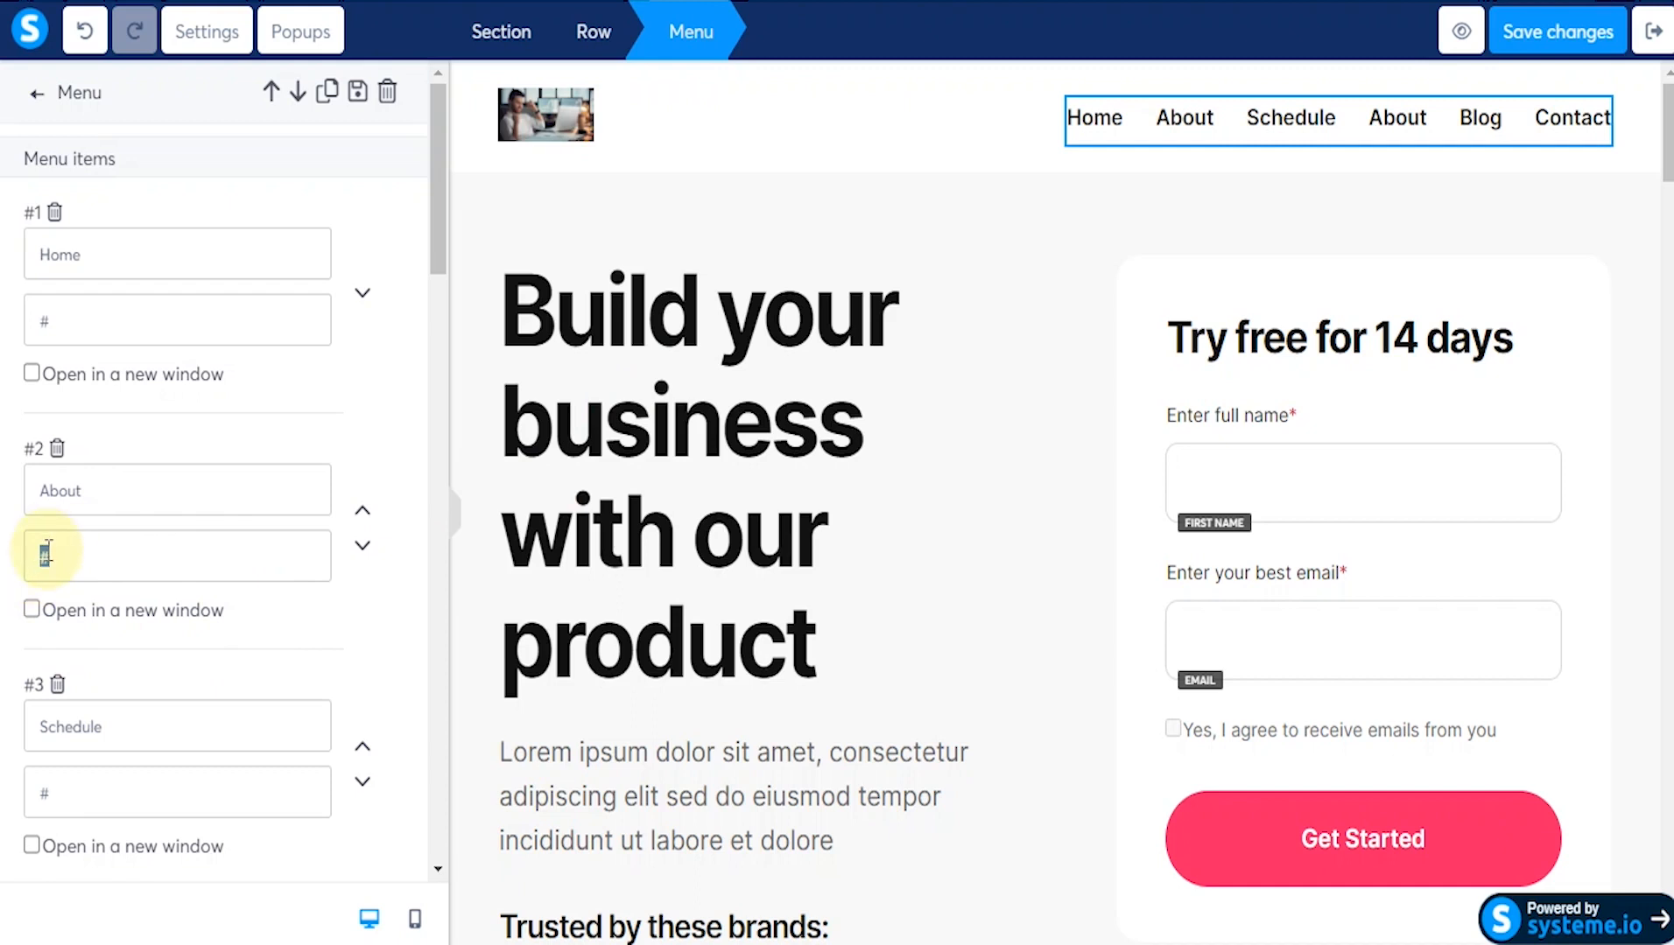
Step: Rename the third header menu item, Schedule, as Contact, correcting its capitalization, and leave the menu settings
{"action": "scroll", "coordinate": [86, 628], "scroll_direction": "down", "scroll_amount": 3}
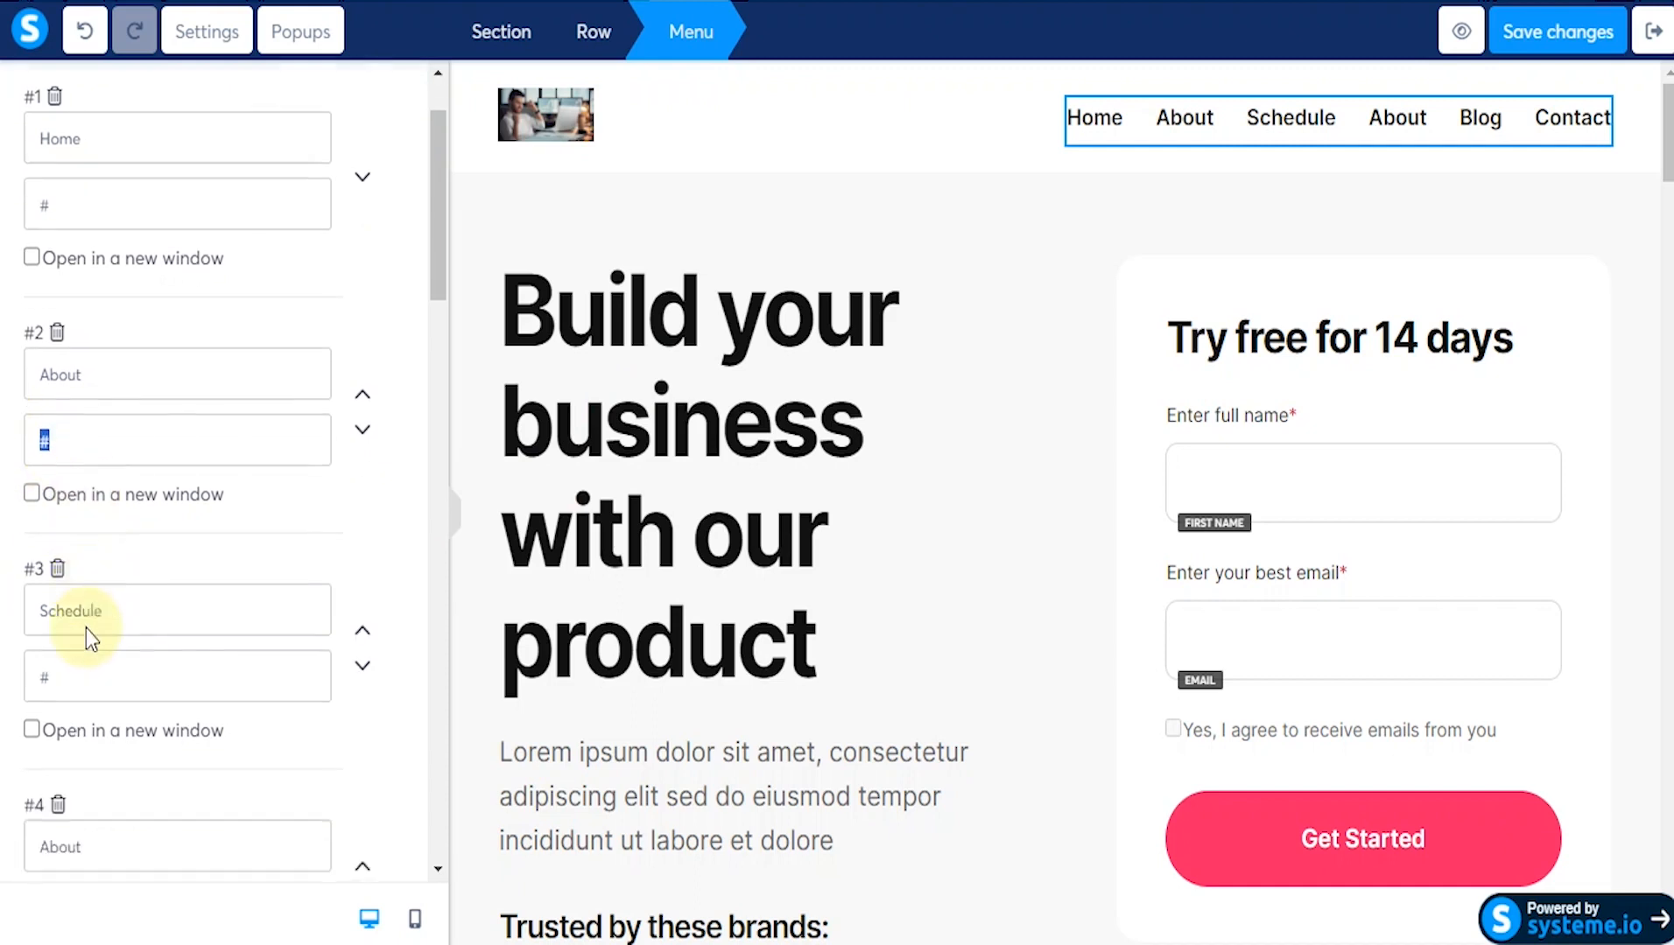
{"action": "left_click_drag", "start_coordinate": [112, 455], "coordinate": [45, 453]}
{"action": "type", "text": "C"}
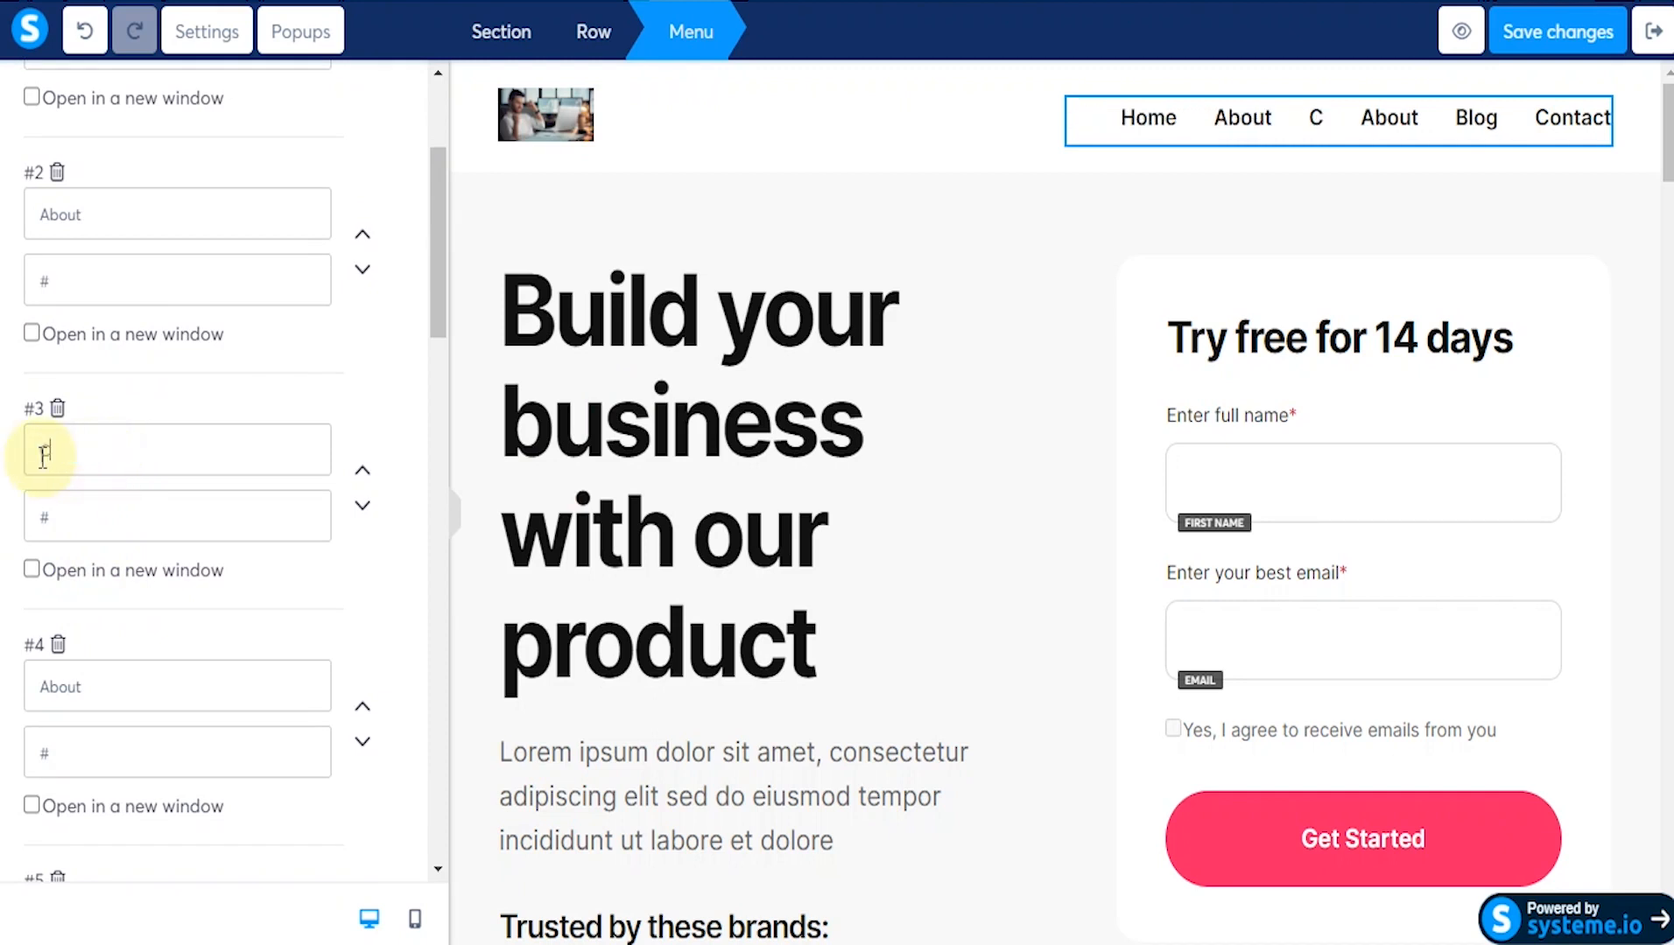
{"action": "type", "text": "Ontact"}
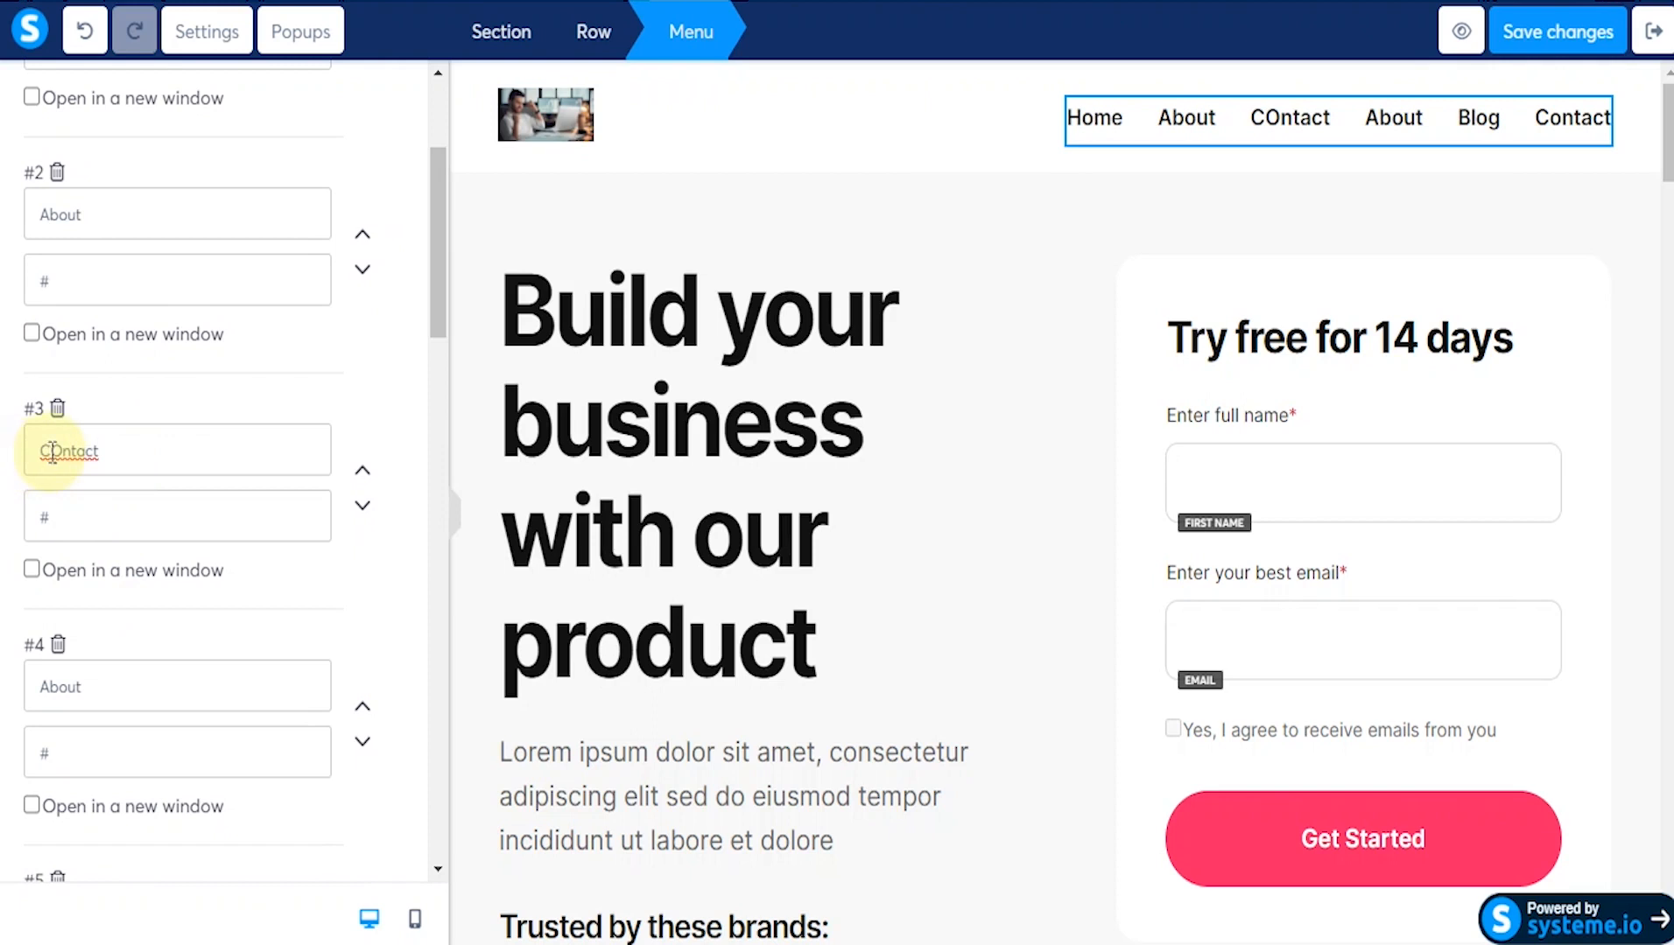
{"action": "left_click", "coordinate": [60, 456]}
{"action": "key", "text": "BackSpace"}
{"action": "type", "text": "o"}
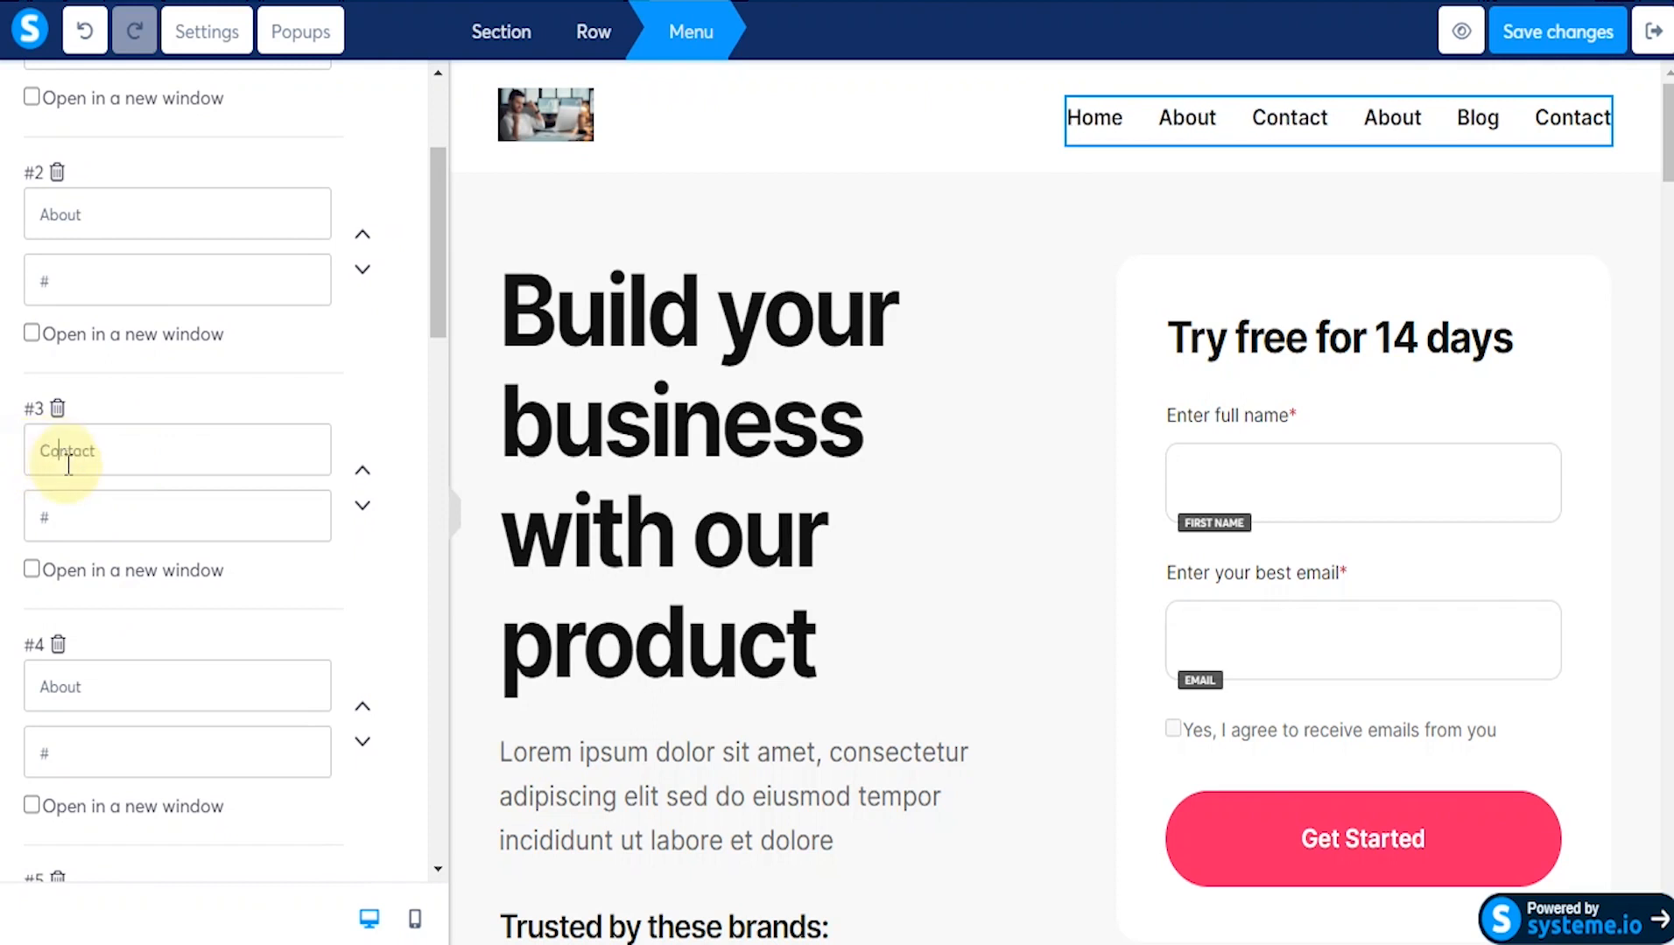
{"action": "left_click", "coordinate": [53, 517]}
{"action": "scroll", "coordinate": [107, 523], "scroll_direction": "down", "scroll_amount": 1}
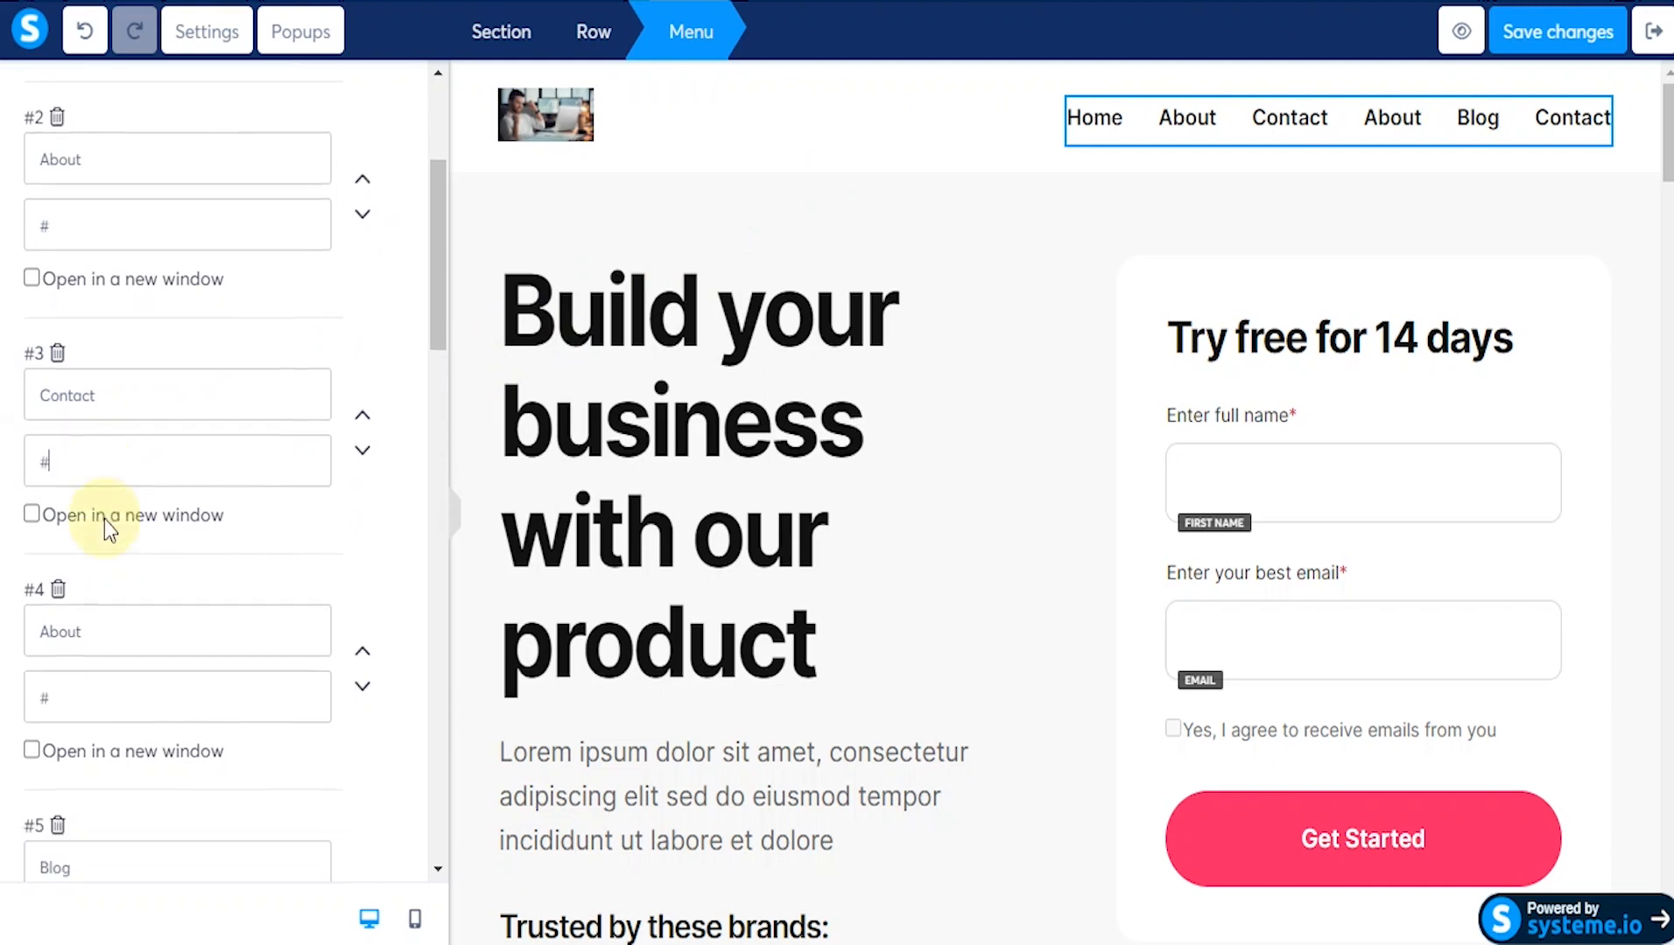
{"action": "scroll", "coordinate": [106, 526], "scroll_direction": "down", "scroll_amount": 2}
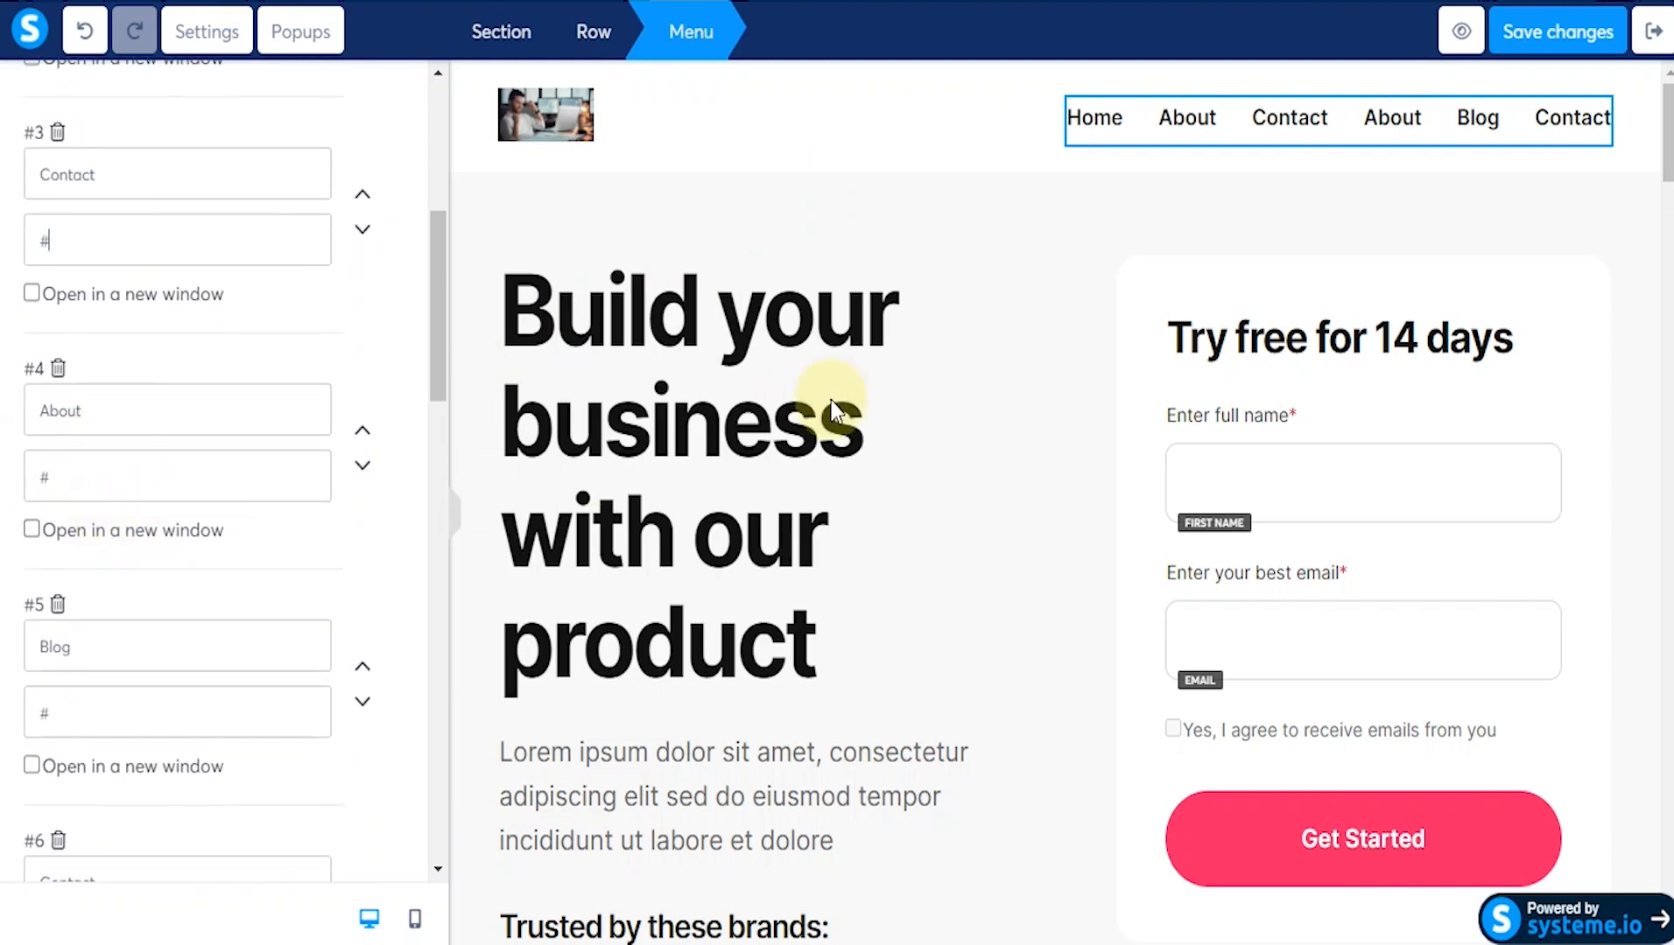
{"action": "left_click", "coordinate": [1035, 133]}
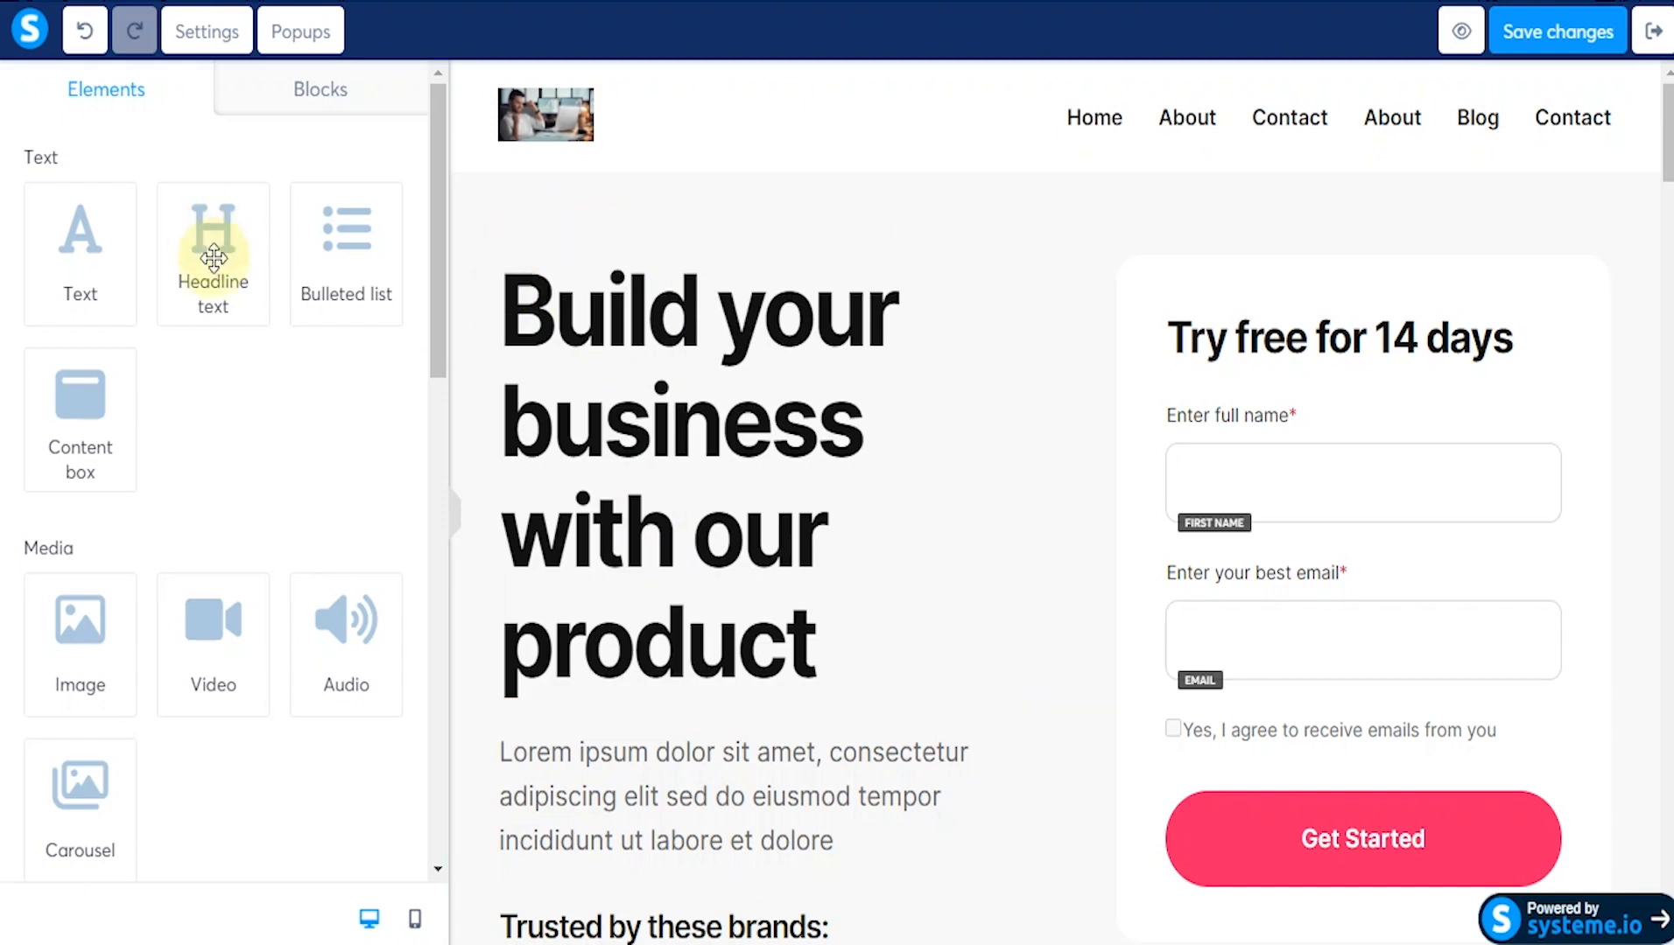
Step: Insert the word "The" before "Build your business with our product" in the main headline
{"action": "left_click", "coordinate": [571, 331]}
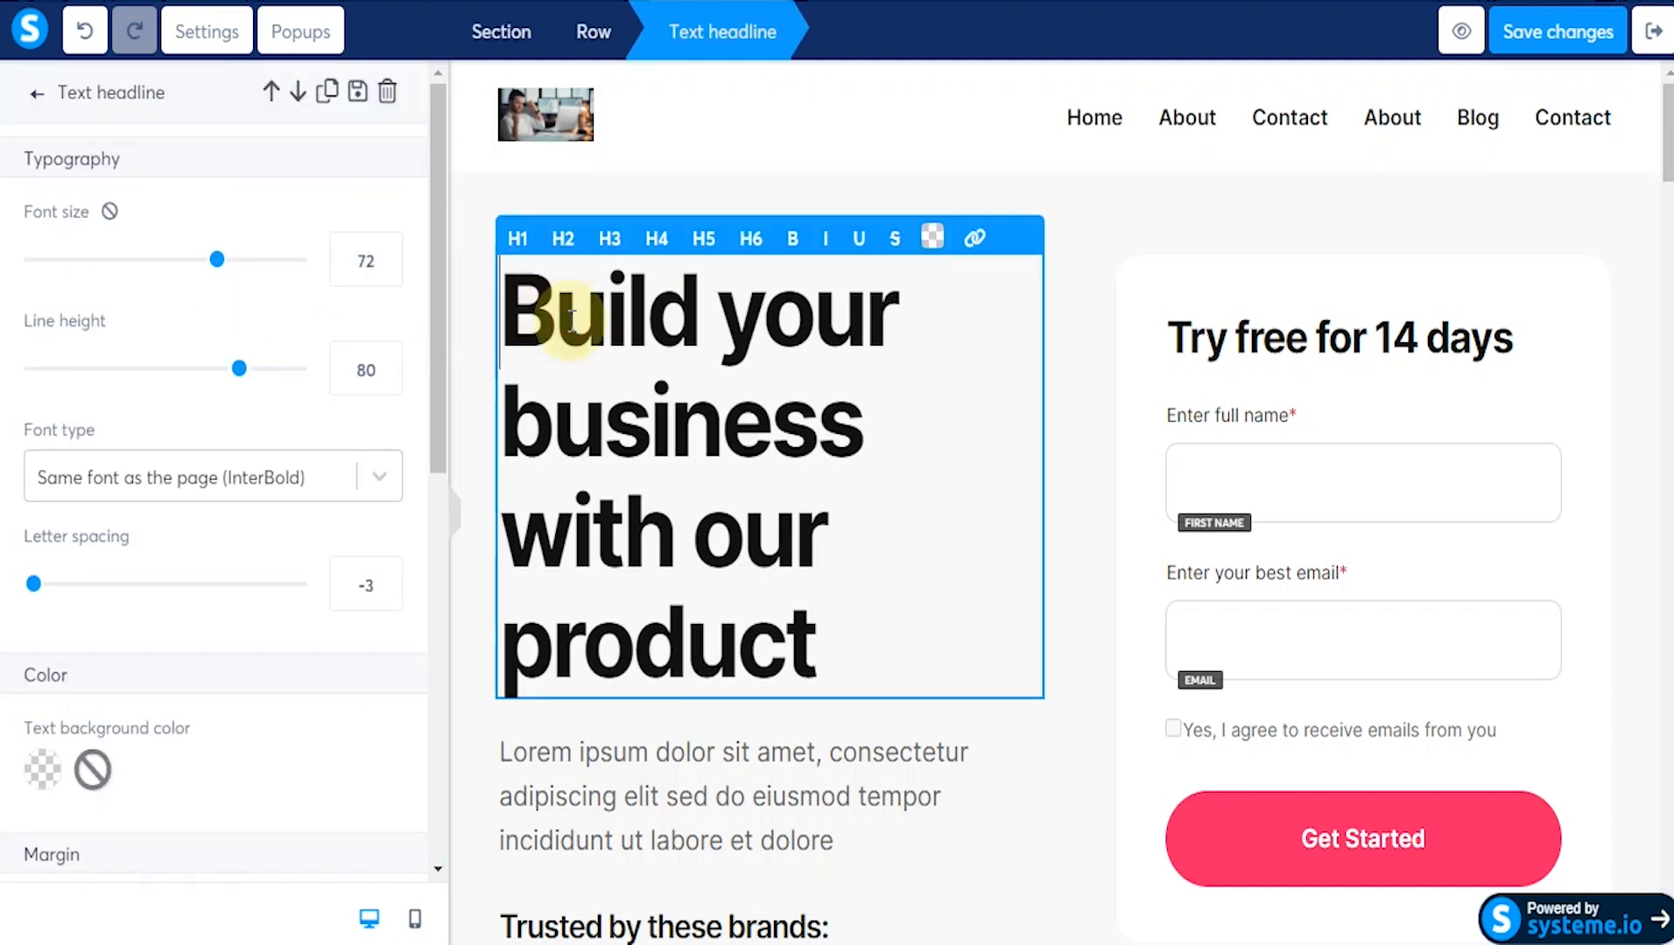
{"action": "type", "text": "Th"}
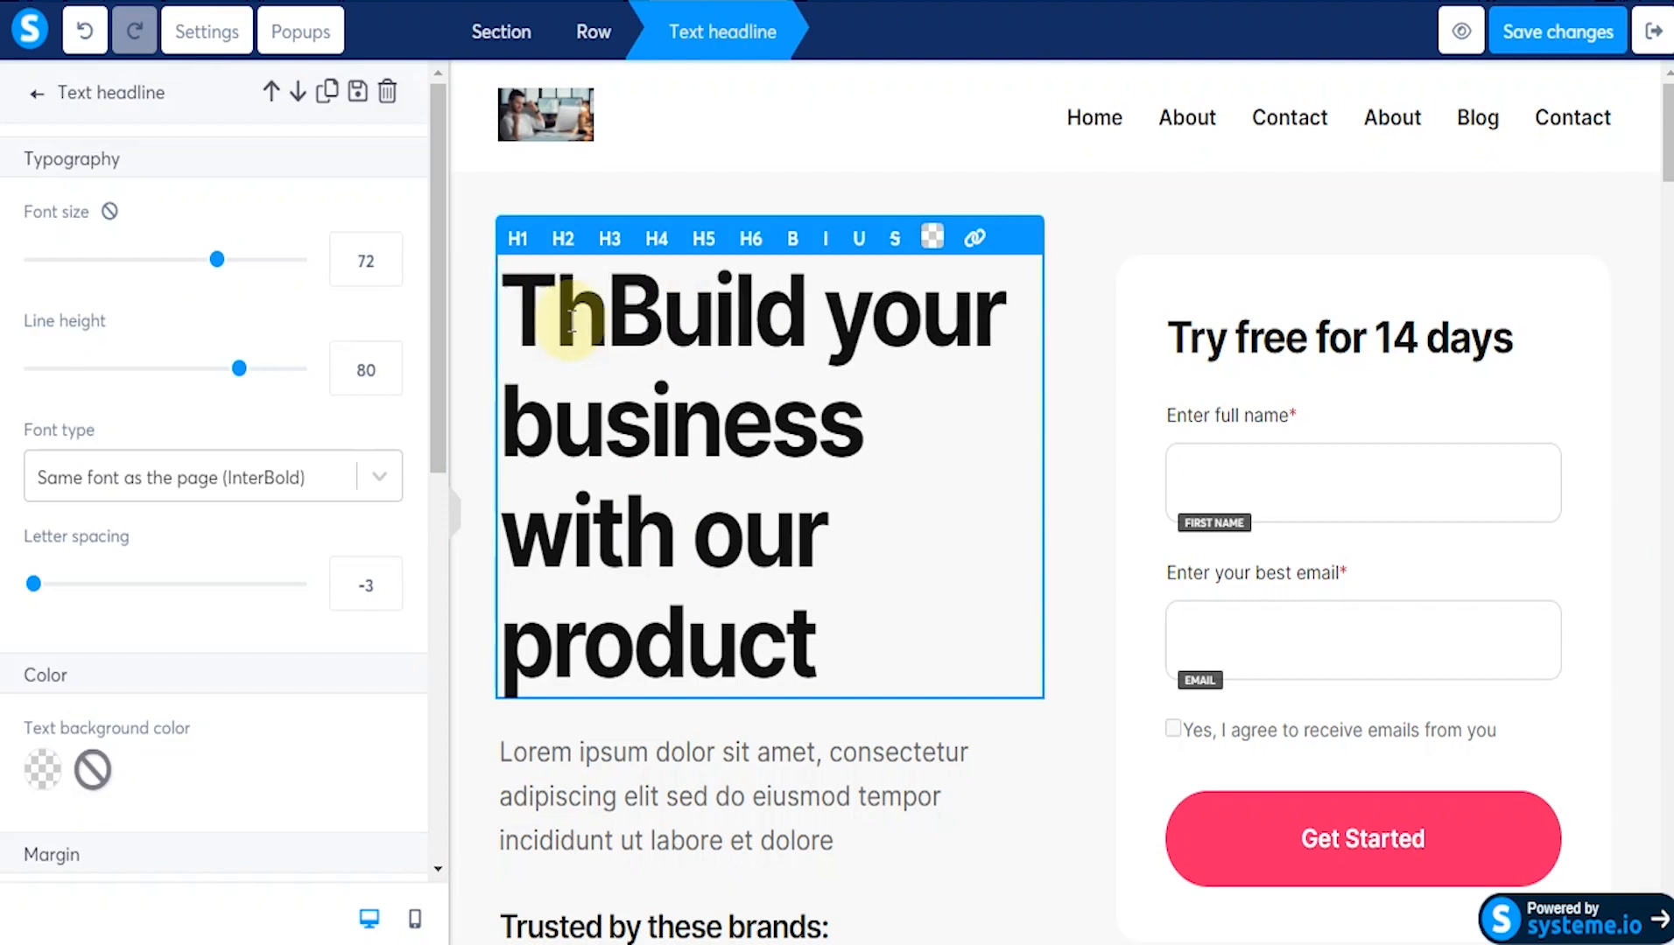
{"action": "type", "text": "e"}
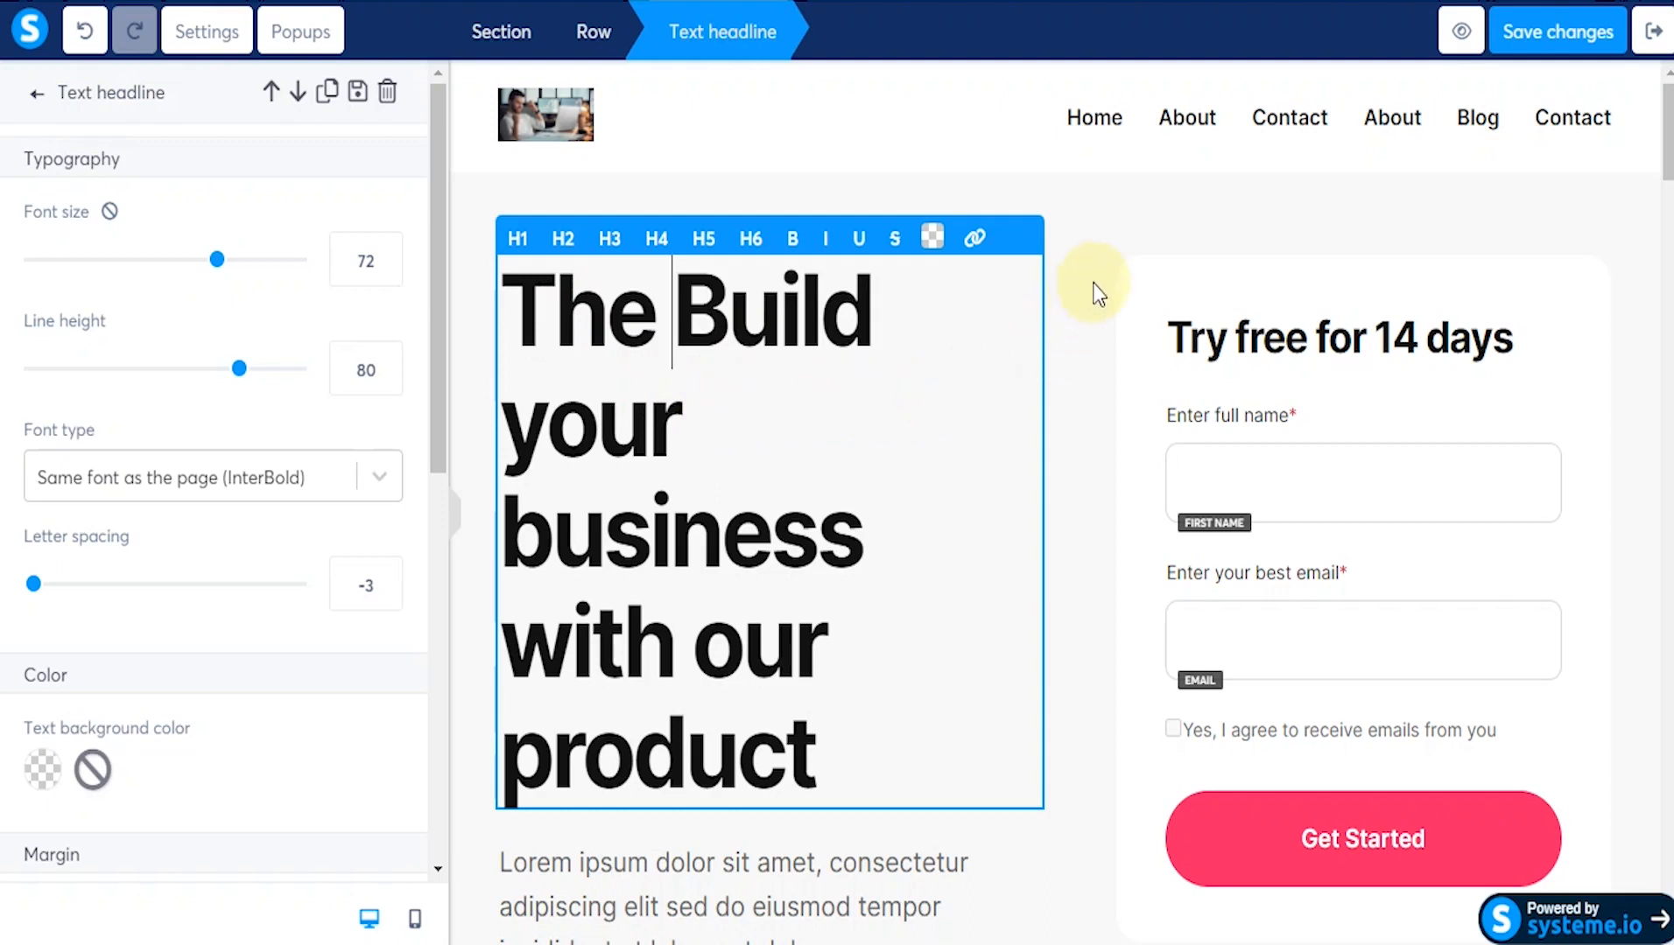
{"action": "left_click", "coordinate": [1100, 309]}
Step: Look over the sign-up form section and open the settings of the first name input
{"action": "scroll", "coordinate": [1087, 354], "scroll_direction": "down", "scroll_amount": 3}
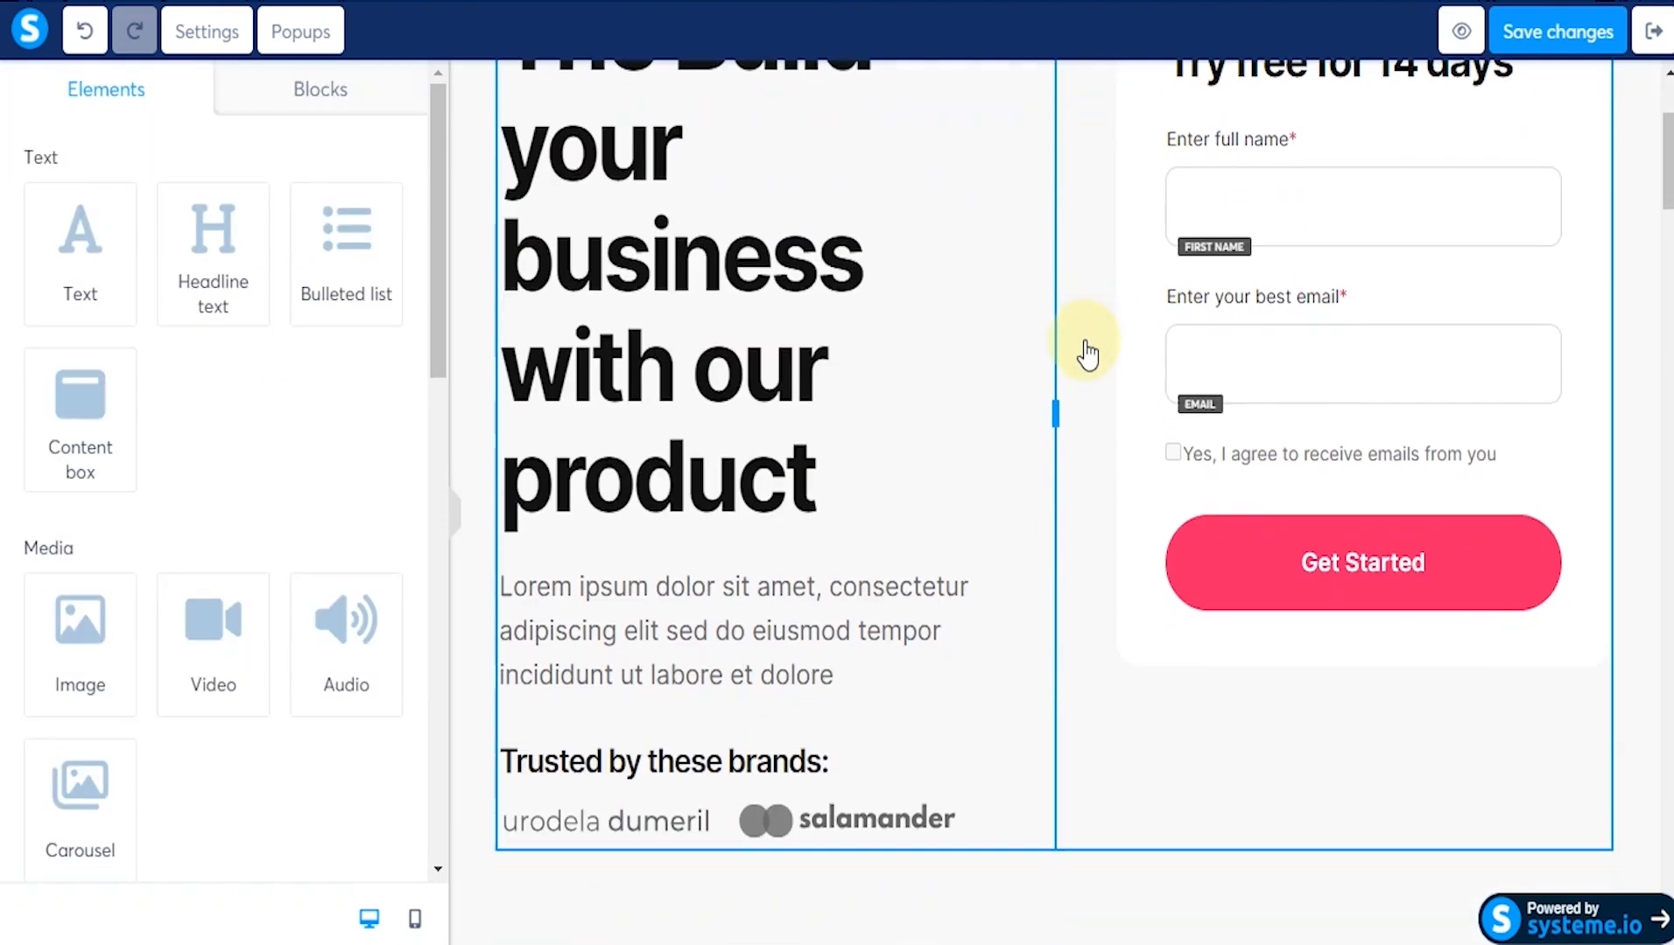
{"action": "scroll", "coordinate": [1088, 354], "scroll_direction": "down", "scroll_amount": 2}
{"action": "scroll", "coordinate": [1084, 348], "scroll_direction": "up", "scroll_amount": 3}
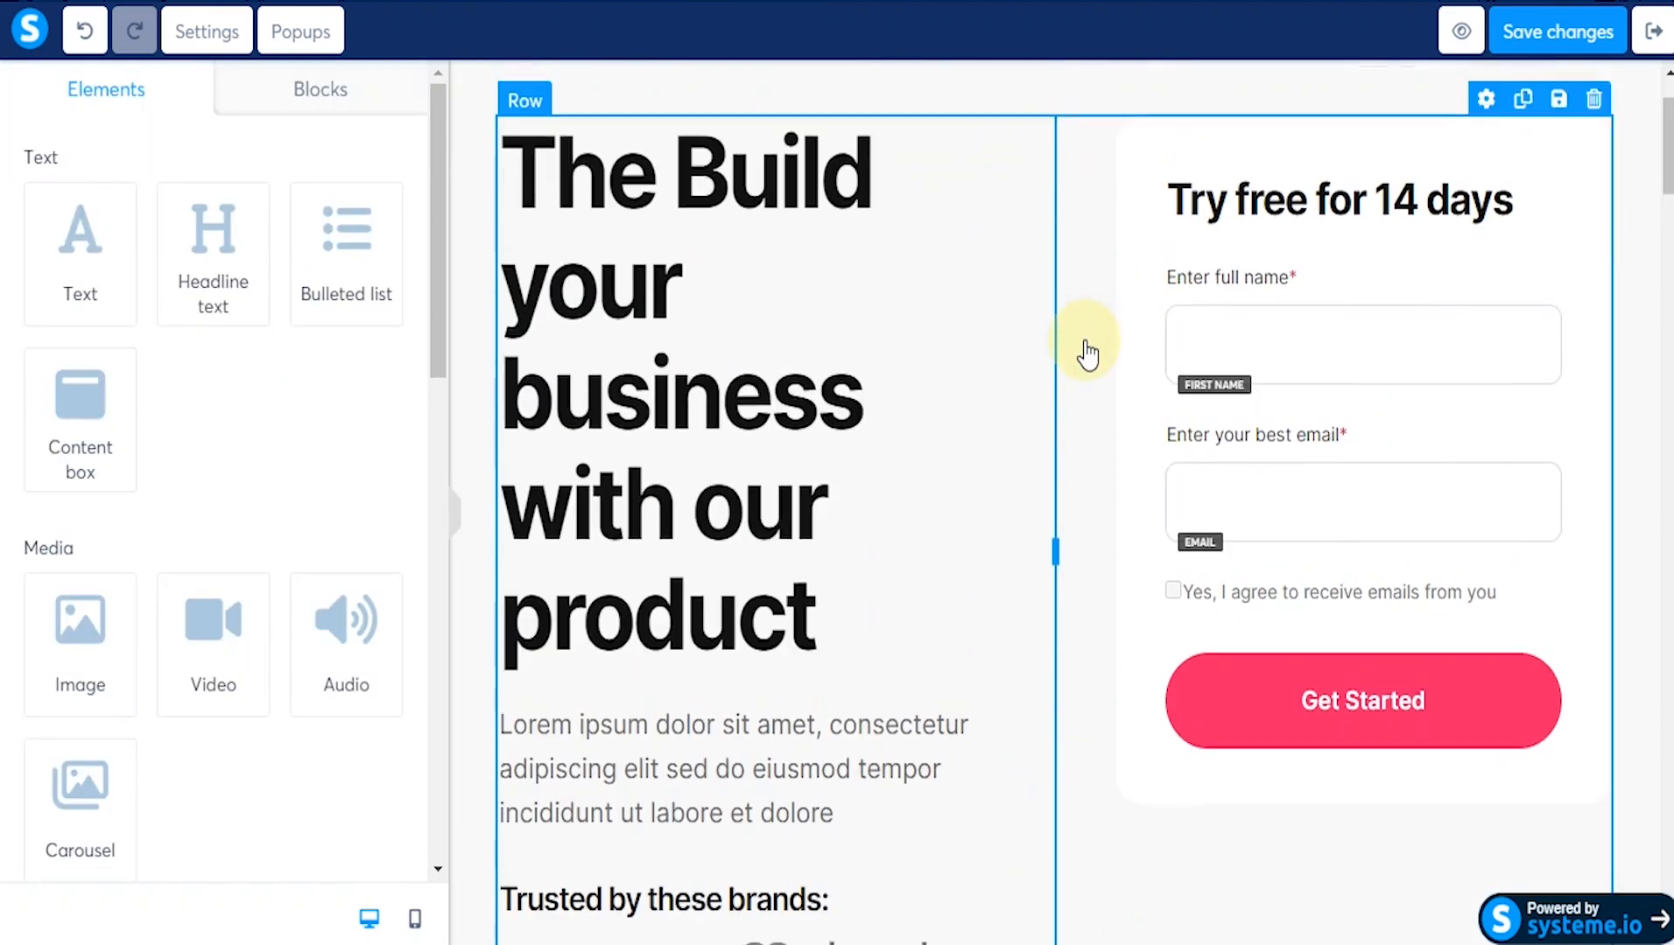
{"action": "left_click", "coordinate": [1295, 316]}
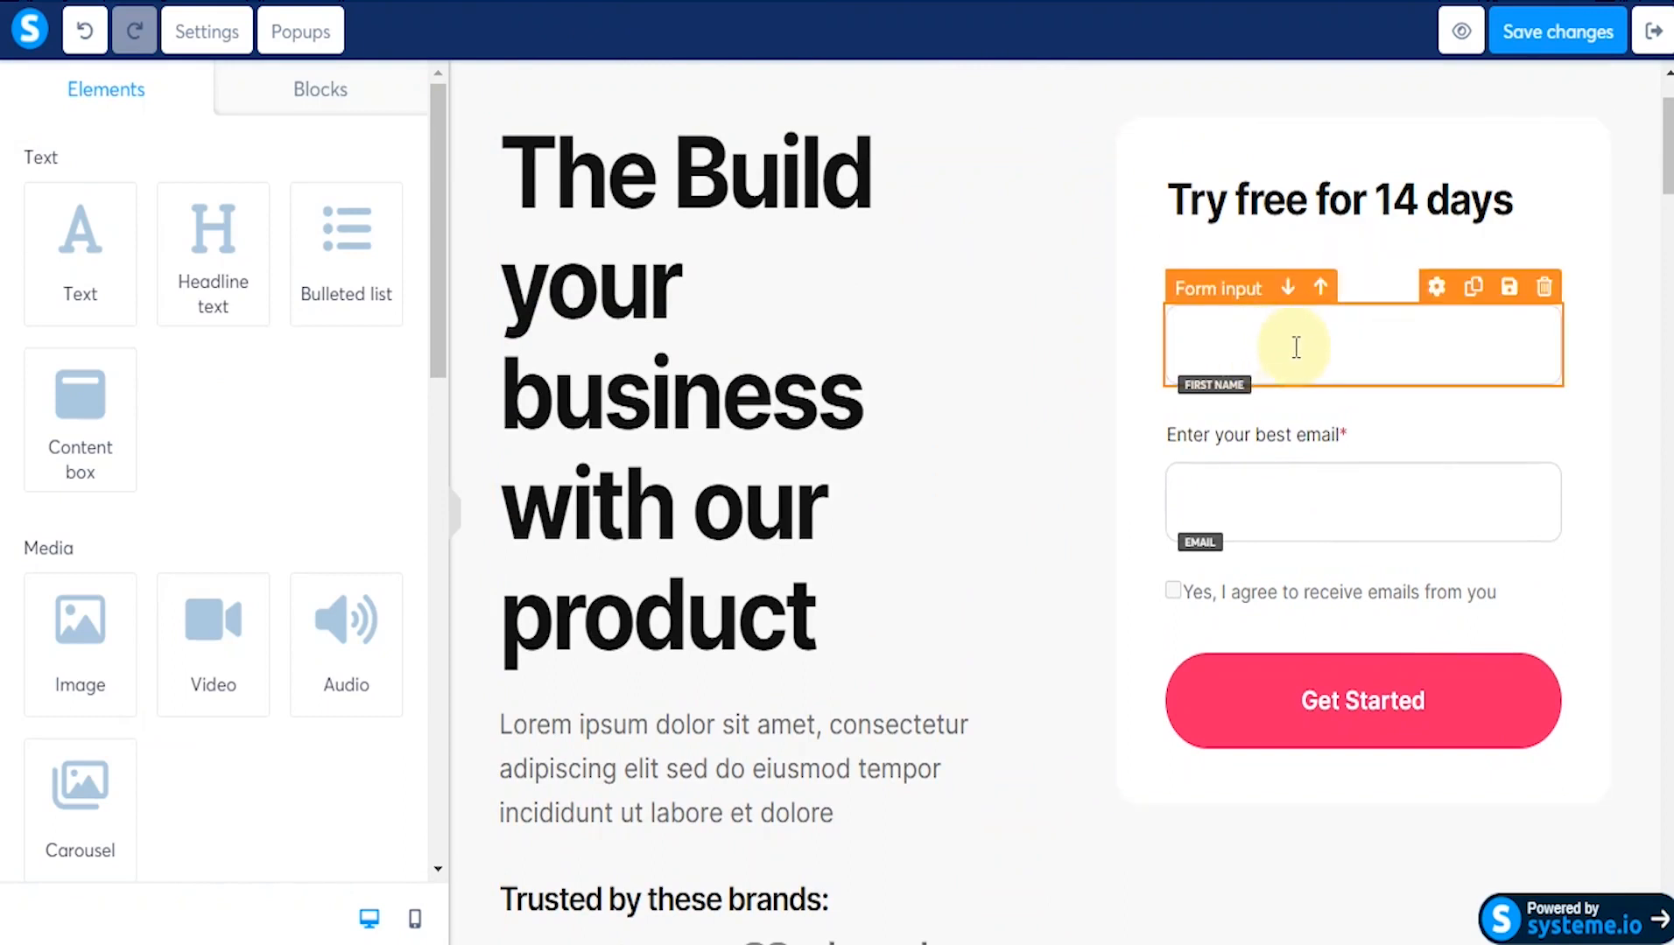
{"action": "left_click", "coordinate": [1295, 346]}
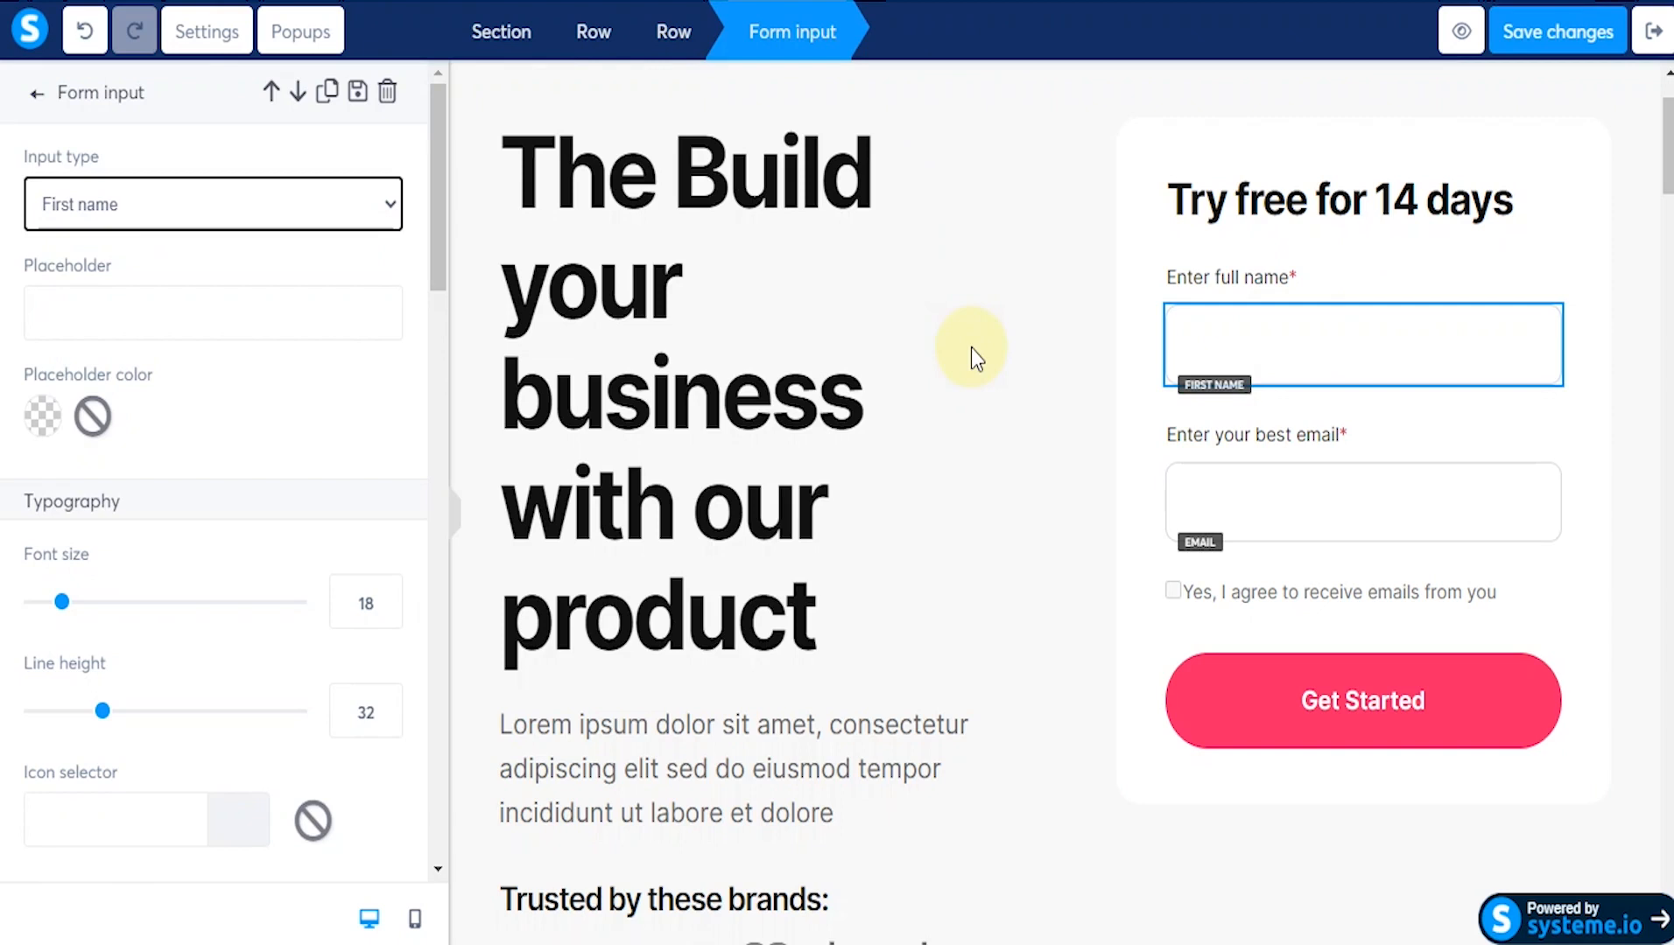
Step: Insert "Learn to Trade Forex" at the start of the main headline
{"action": "left_click", "coordinate": [681, 207]}
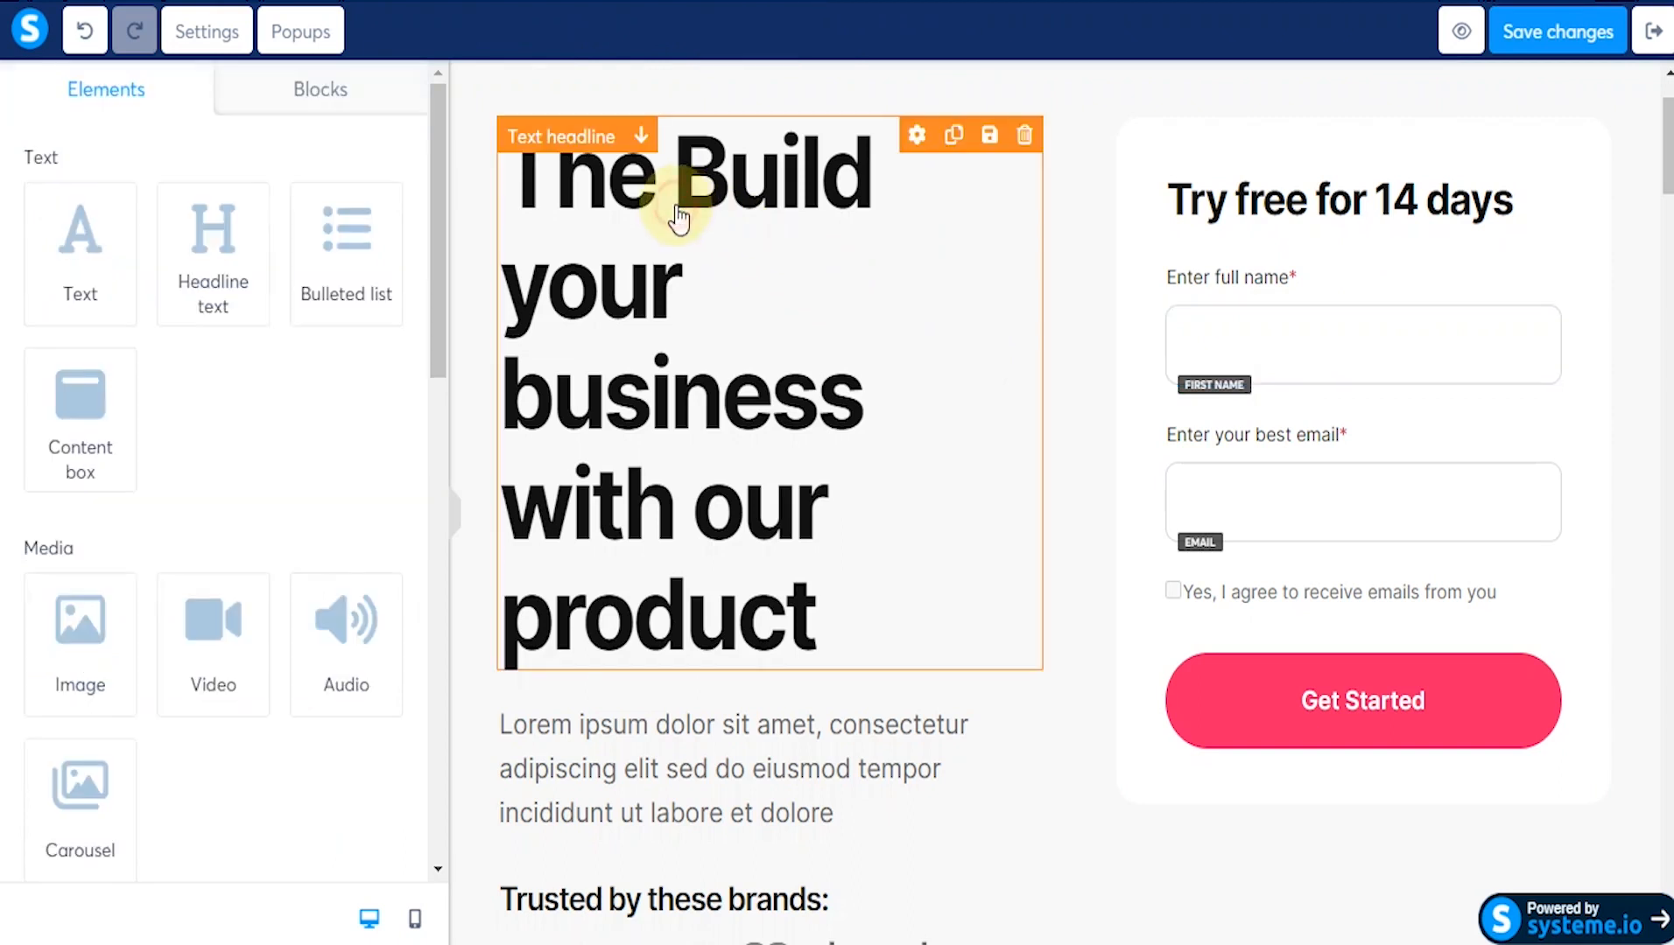
{"action": "left_click", "coordinate": [670, 199]}
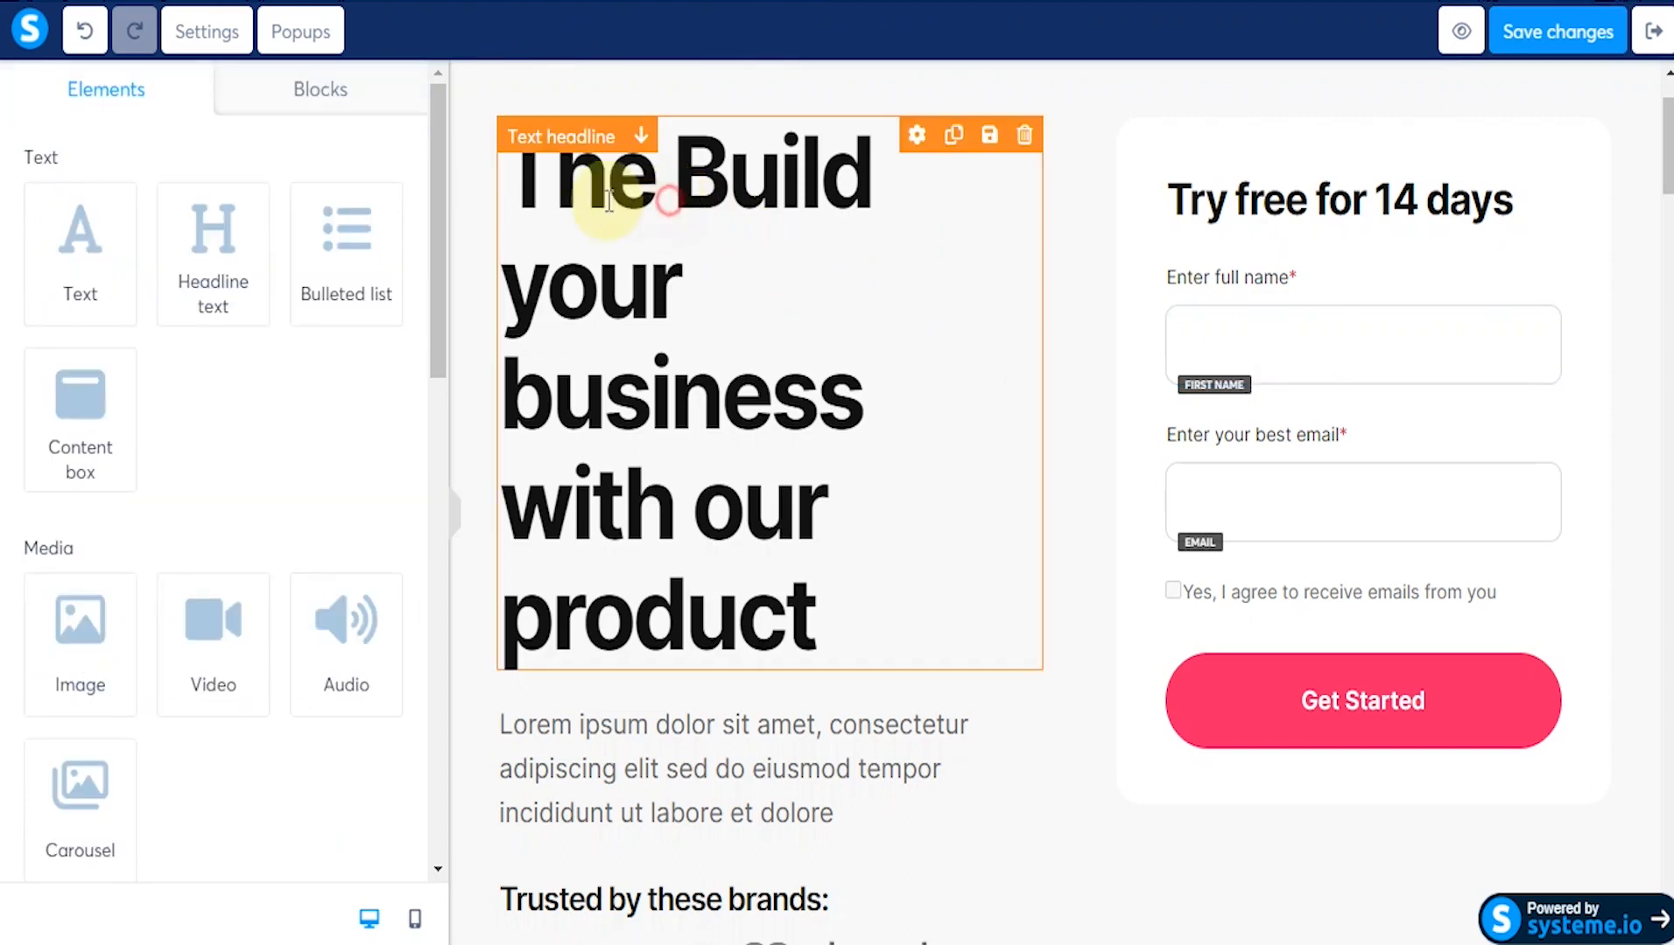
{"action": "left_click", "coordinate": [523, 194]}
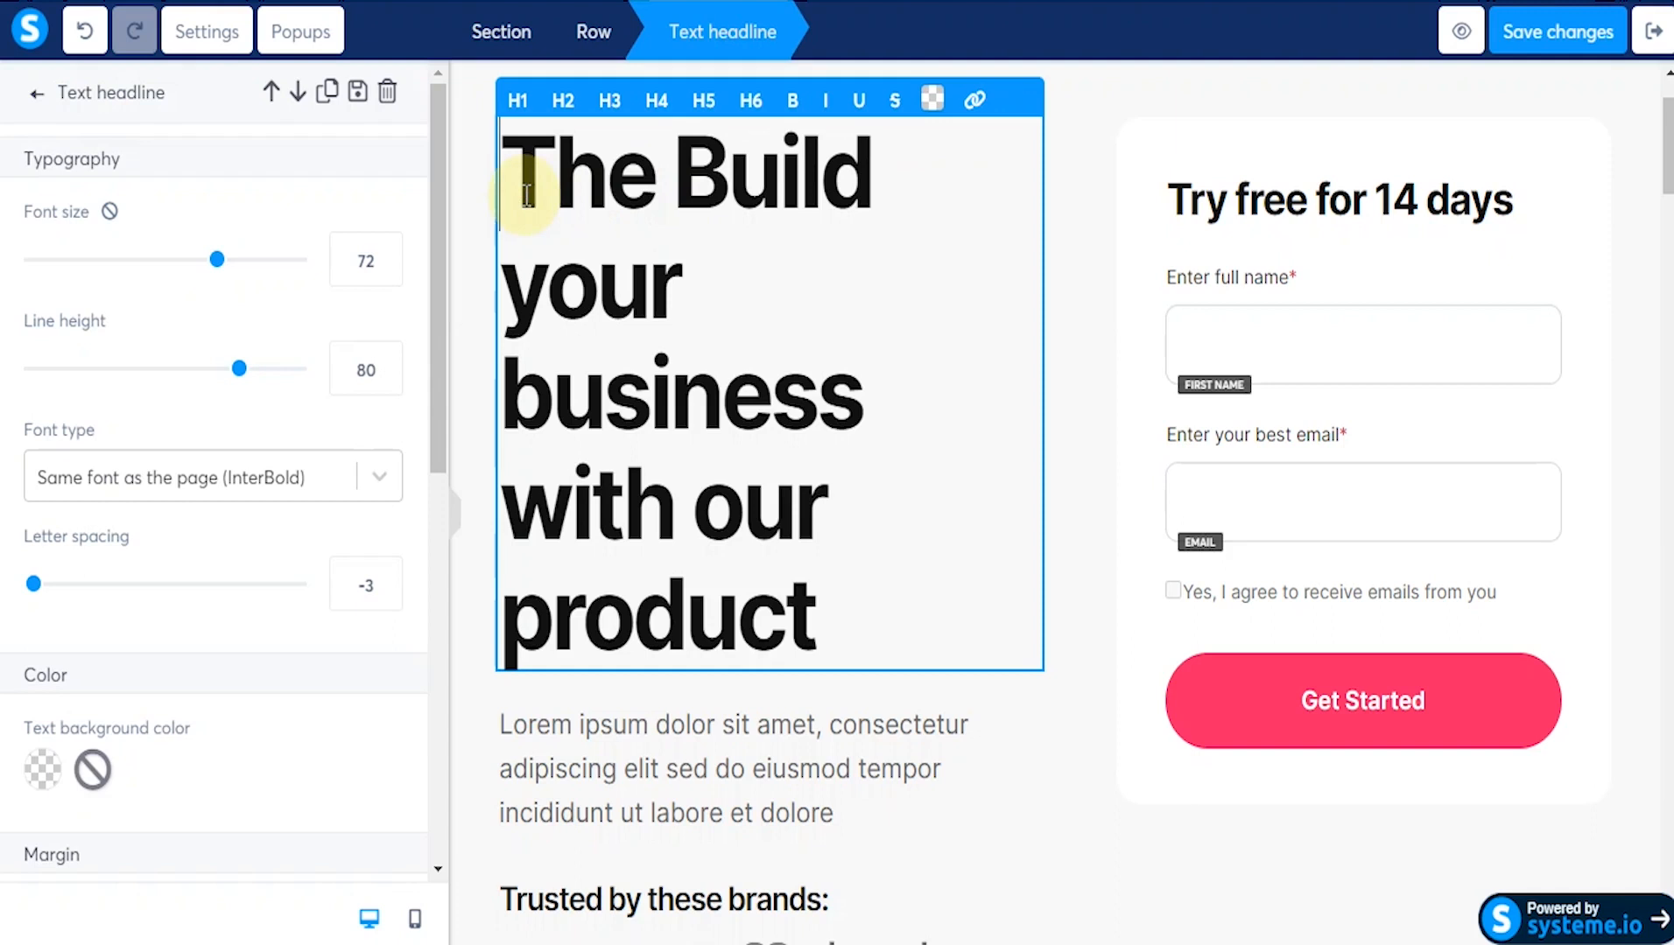
{"action": "type", "text": "Learn to"}
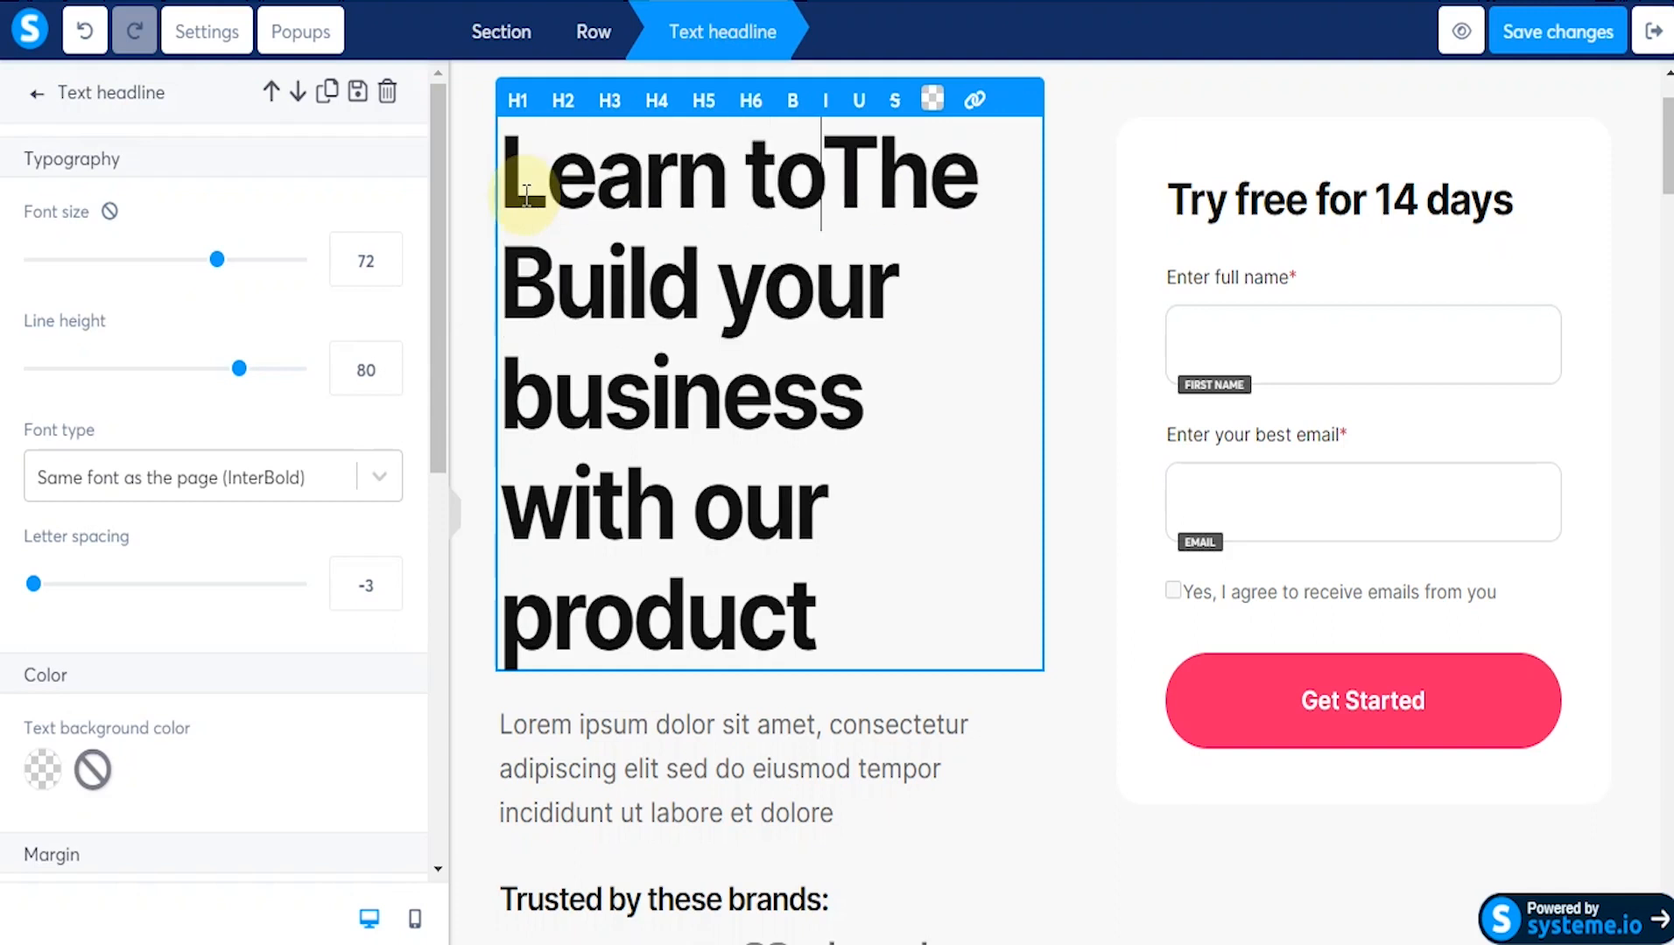
{"action": "type", "text": " Trade "}
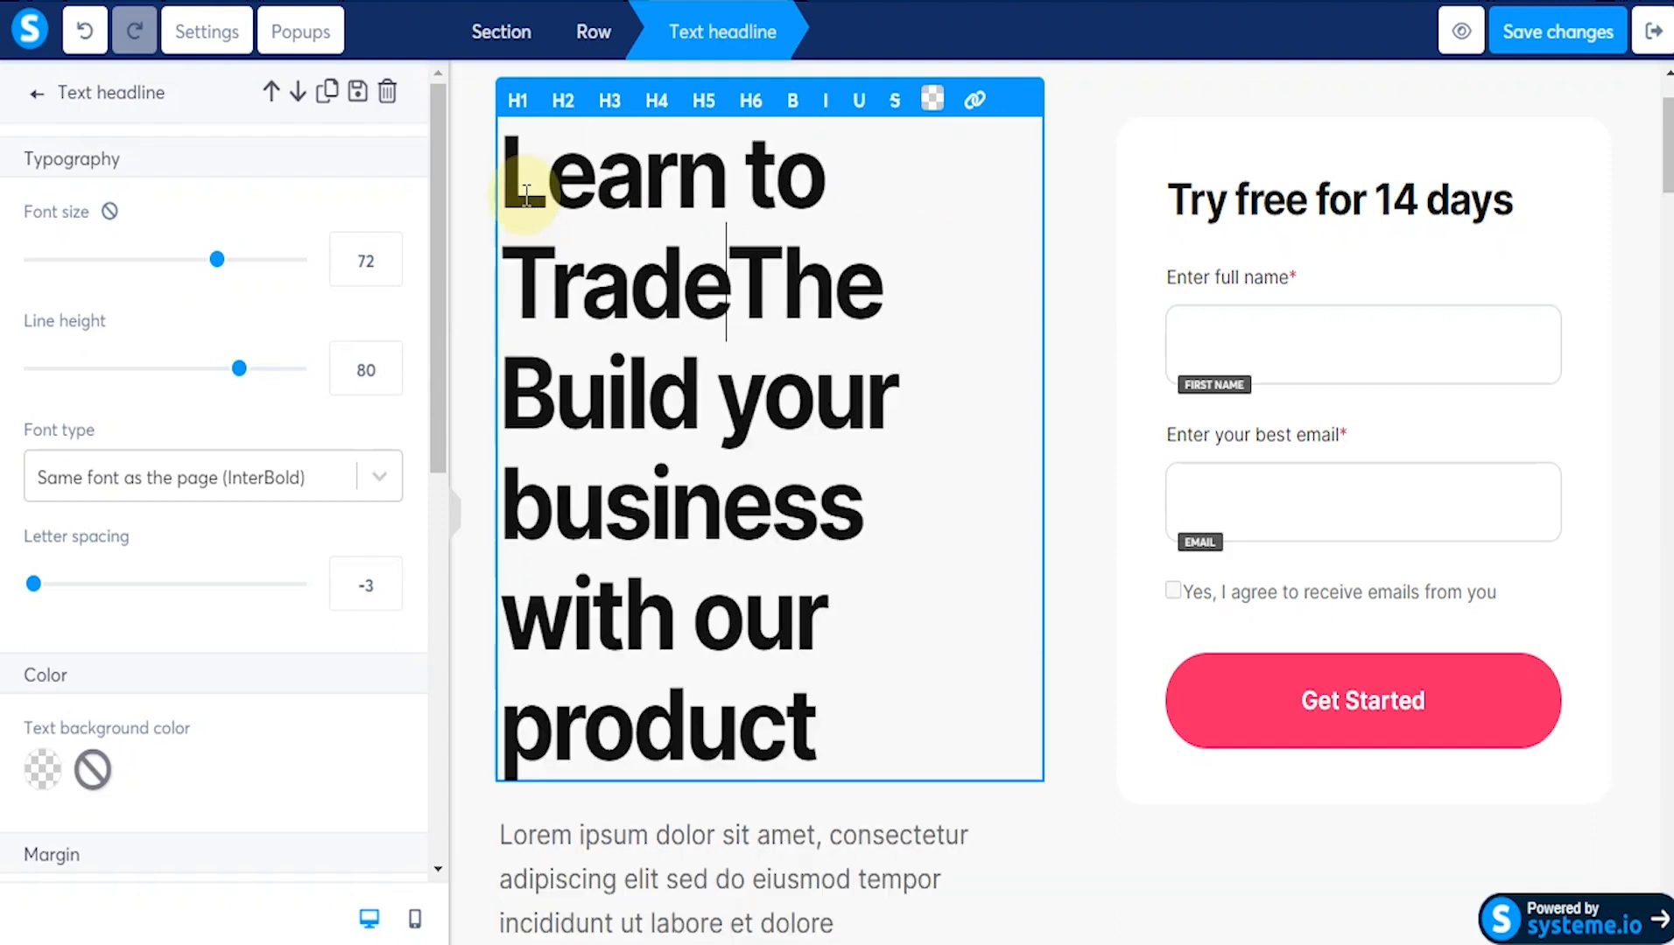
{"action": "type", "text": "Forex"}
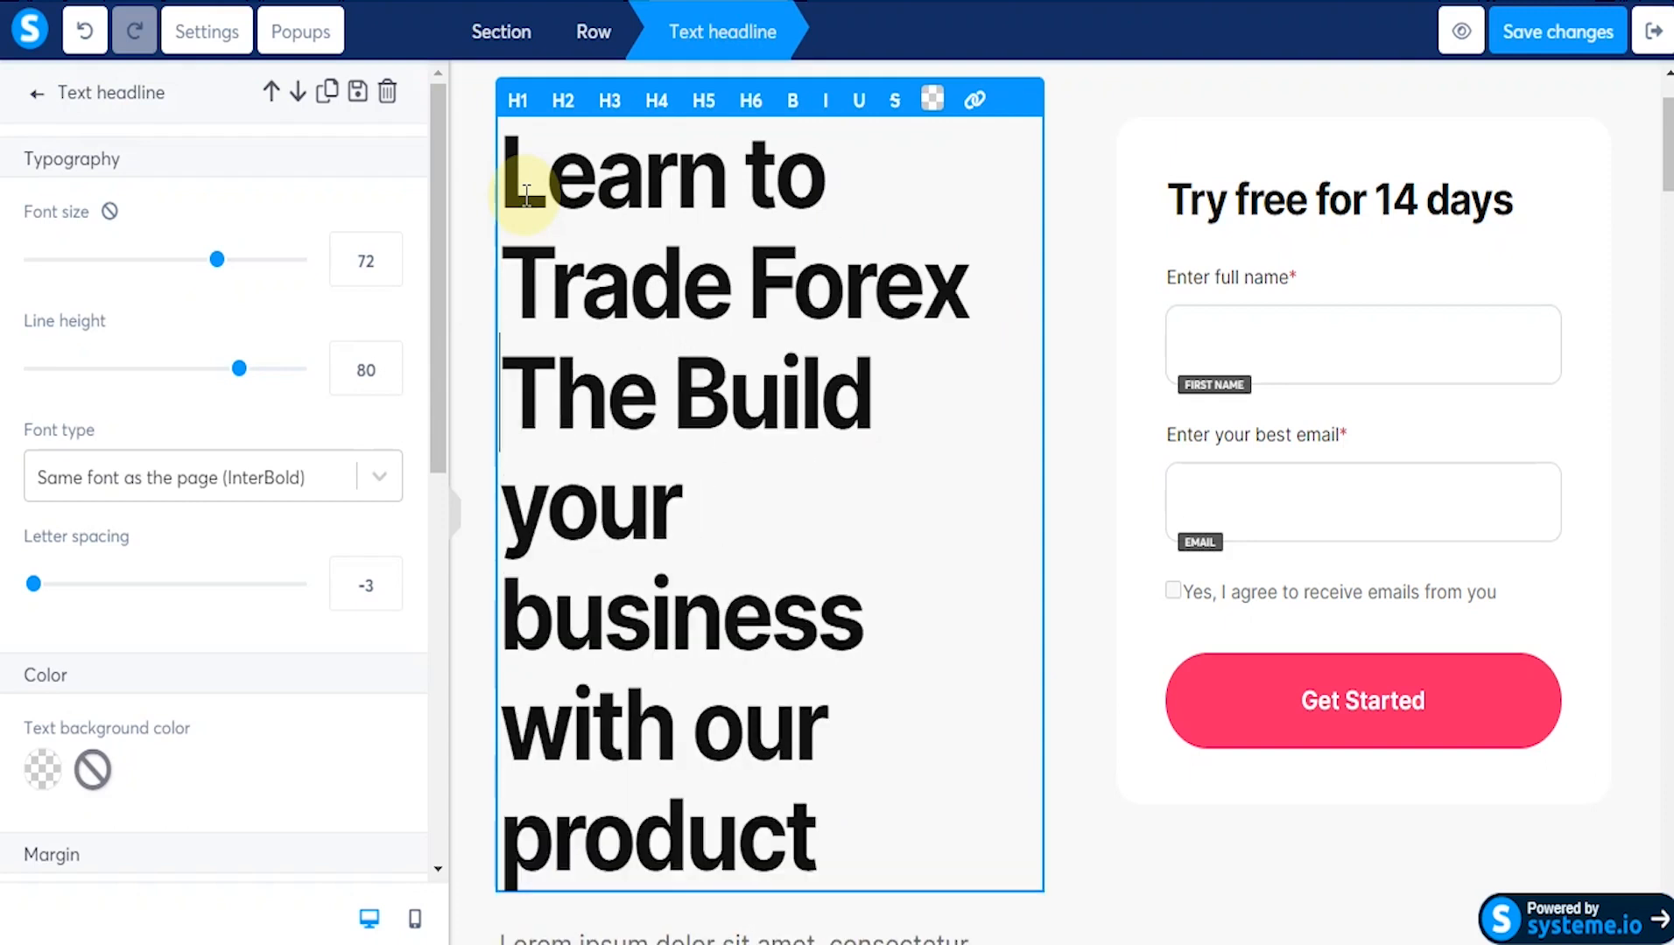
Step: Delete the leftover words "The Build your business with our product" from the main headline, after "Learn to Trade Forex"
{"action": "key", "text": "Delete"}
{"action": "key", "text": "Delete"}
{"action": "key", "text": "Delete"}
{"action": "key", "text": "Delete"}
{"action": "key", "text": "Delete"}
{"action": "key", "text": "Delete"}
{"action": "key", "text": "Delete"}
{"action": "key", "text": "Delete"}
{"action": "key", "text": "Delete"}
{"action": "key", "text": "Delete"}
{"action": "key", "text": "Delete"}
{"action": "key", "text": "Delete"}
{"action": "key", "text": "Delete"}
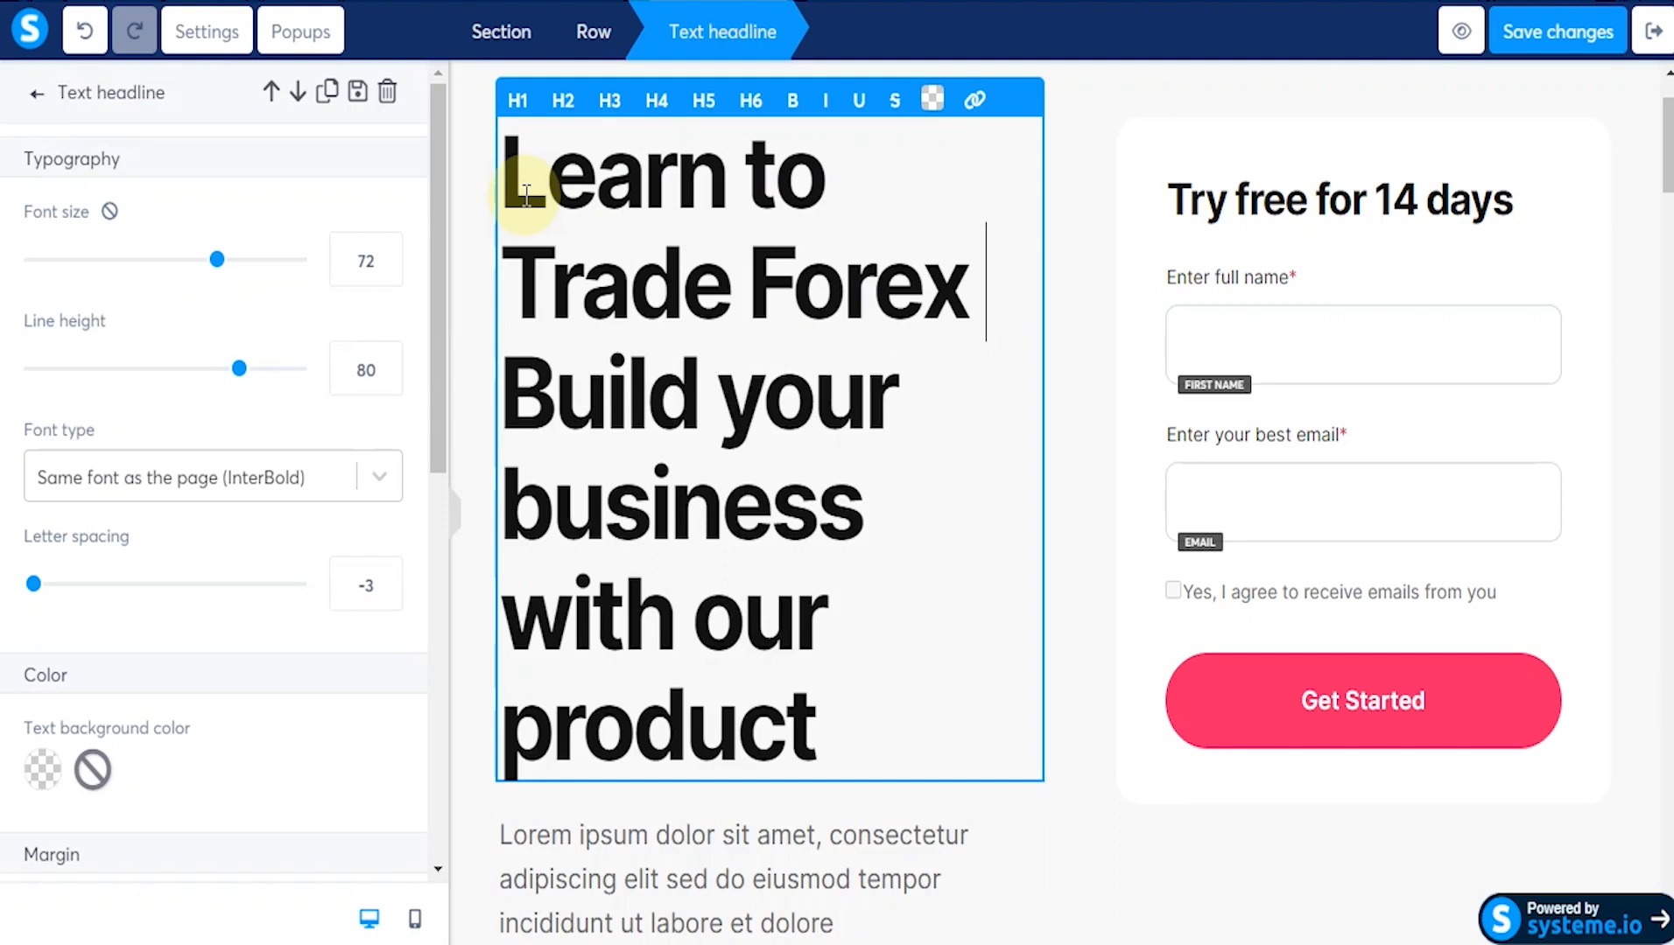
{"action": "key", "text": "Delete"}
{"action": "key", "text": "Delete"}
{"action": "key", "text": "Delete"}
{"action": "key", "text": "Delete"}
{"action": "key", "text": "Delete"}
{"action": "key", "text": "Delete"}
{"action": "key", "text": "Delete"}
{"action": "key", "text": "Delete"}
{"action": "key", "text": "Delete"}
{"action": "key", "text": "Delete"}
{"action": "key", "text": "Delete"}
{"action": "key", "text": "Delete"}
{"action": "key", "text": "Delete"}
{"action": "key", "text": "Delete"}
{"action": "key", "text": "Delete"}
{"action": "key", "text": "Delete"}
{"action": "key", "text": "Delete"}
{"action": "key", "text": "Delete"}
{"action": "key", "text": "Delete"}
{"action": "key", "text": "Delete"}
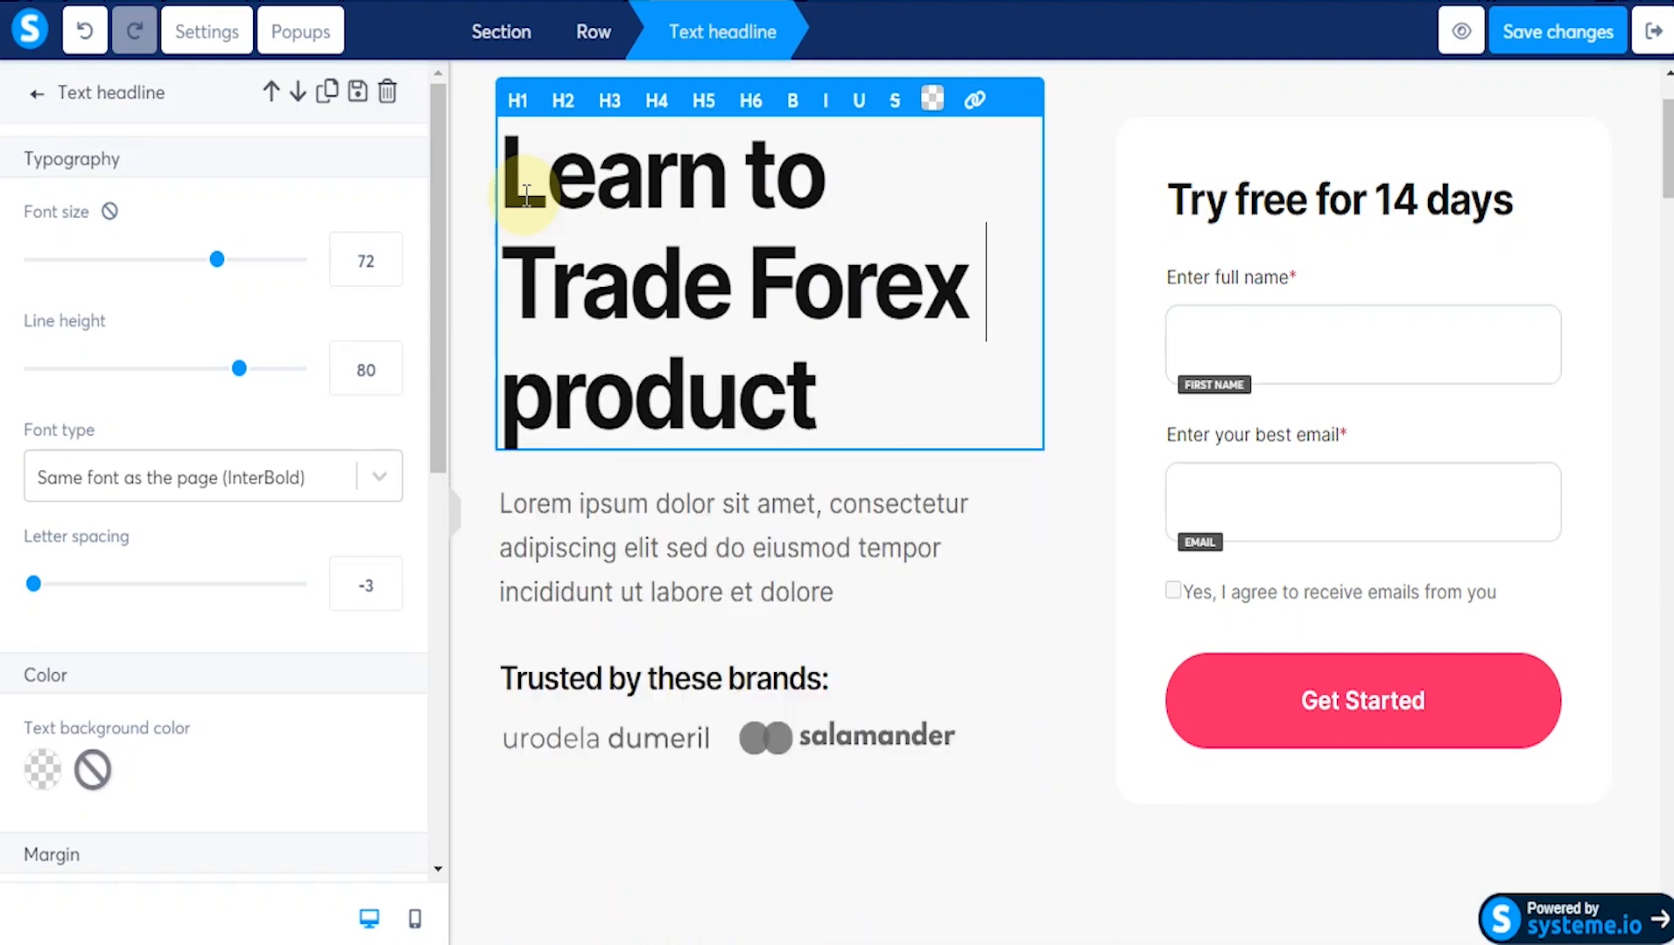
{"action": "key", "text": "Delete"}
{"action": "key", "text": "Delete"}
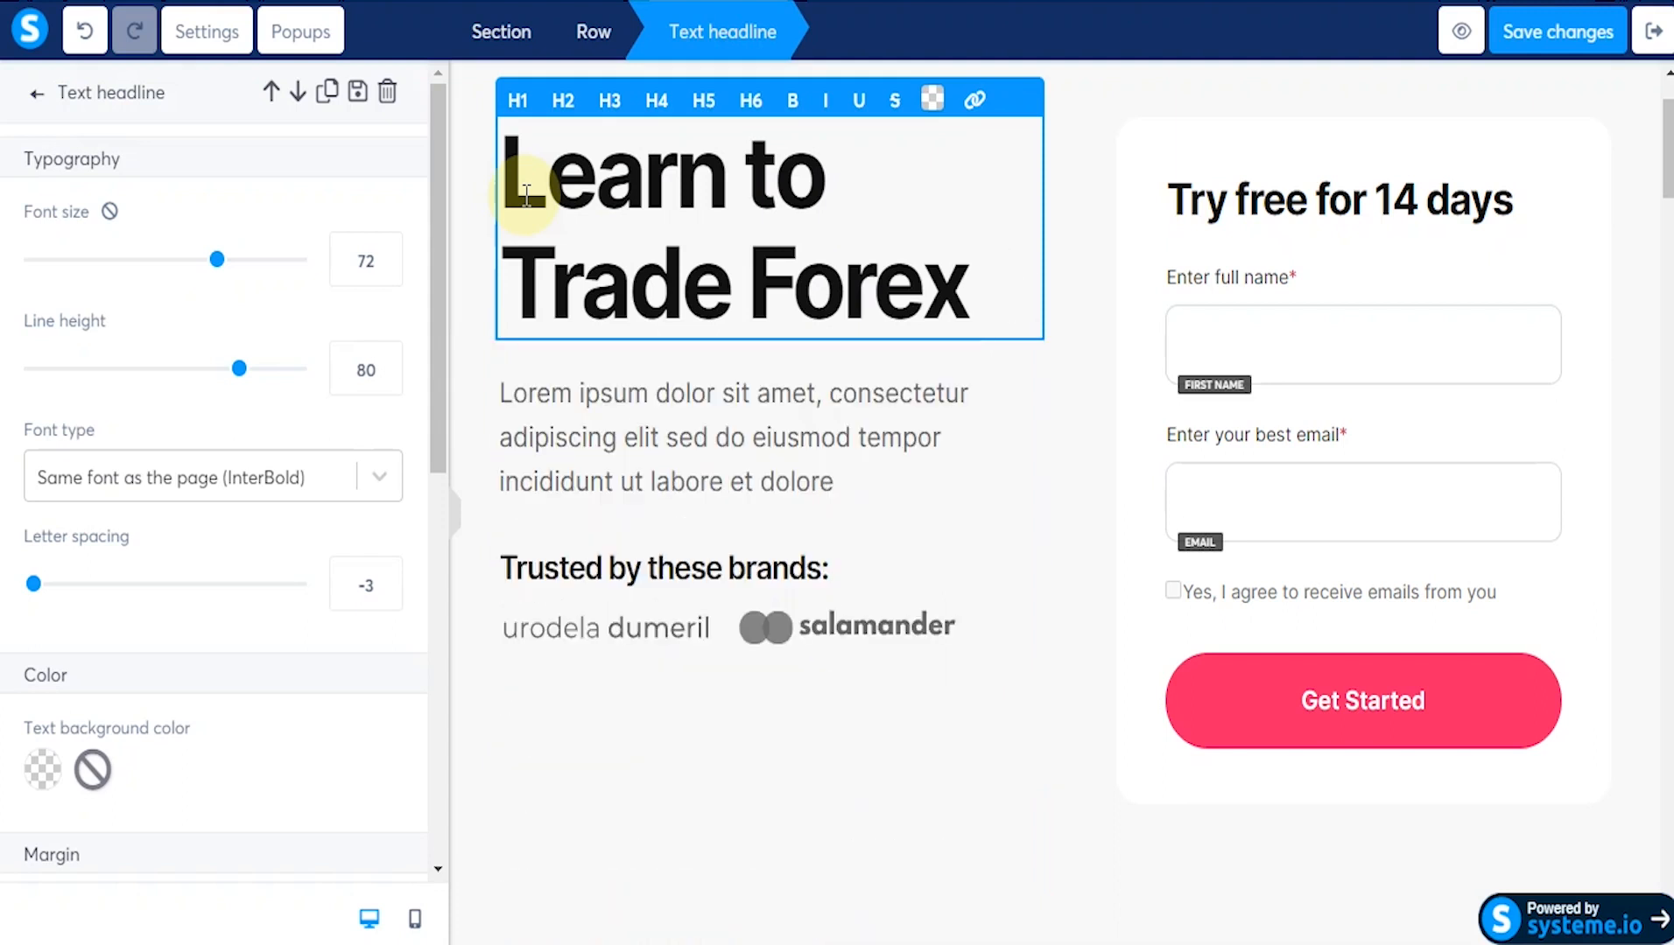
Step: Add "in 2 Weeks" to the end of the main headline and leave its text editing
{"action": "type", "text": "in 2"}
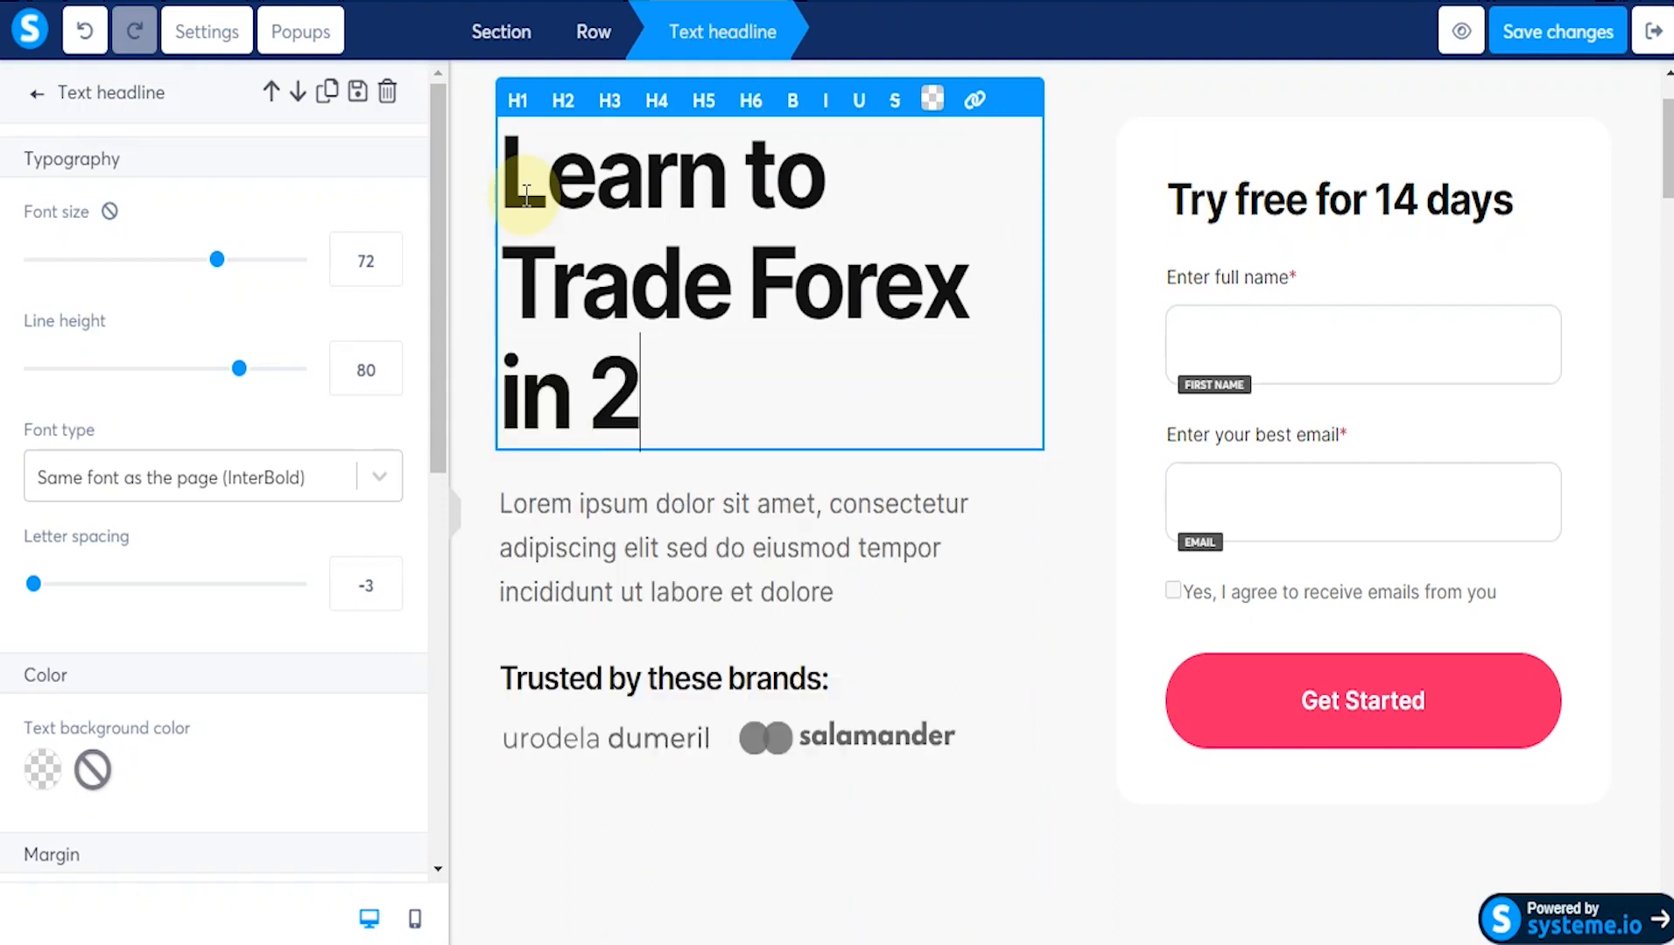
{"action": "type", "text": " Weeks"}
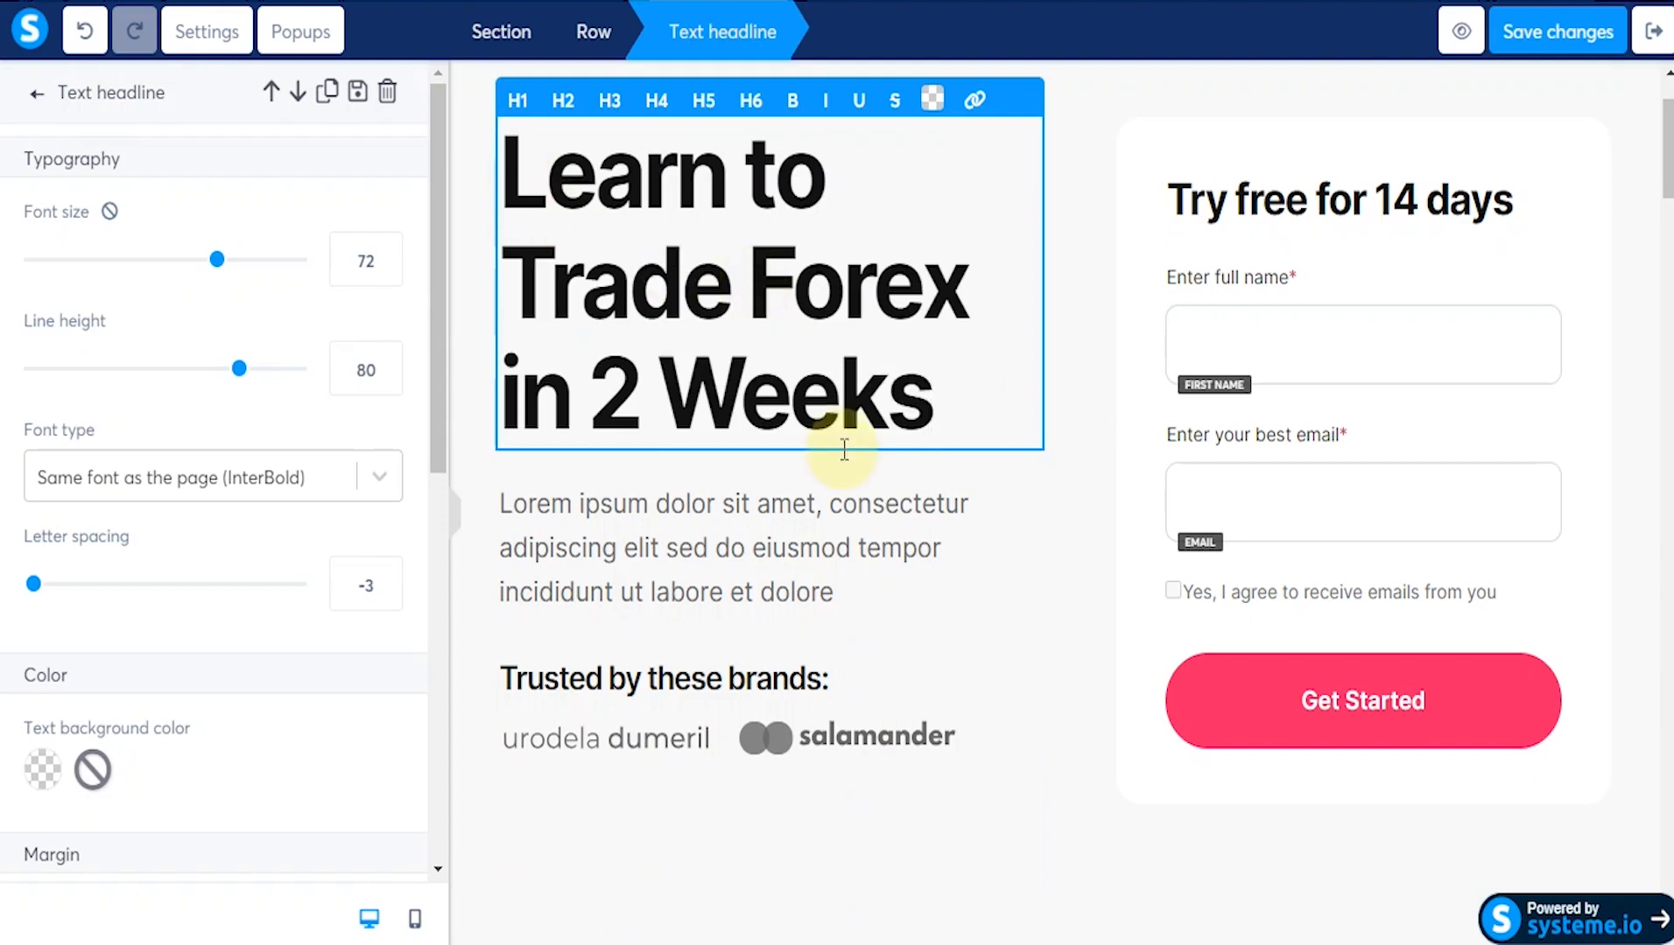
{"action": "left_click", "coordinate": [837, 544]}
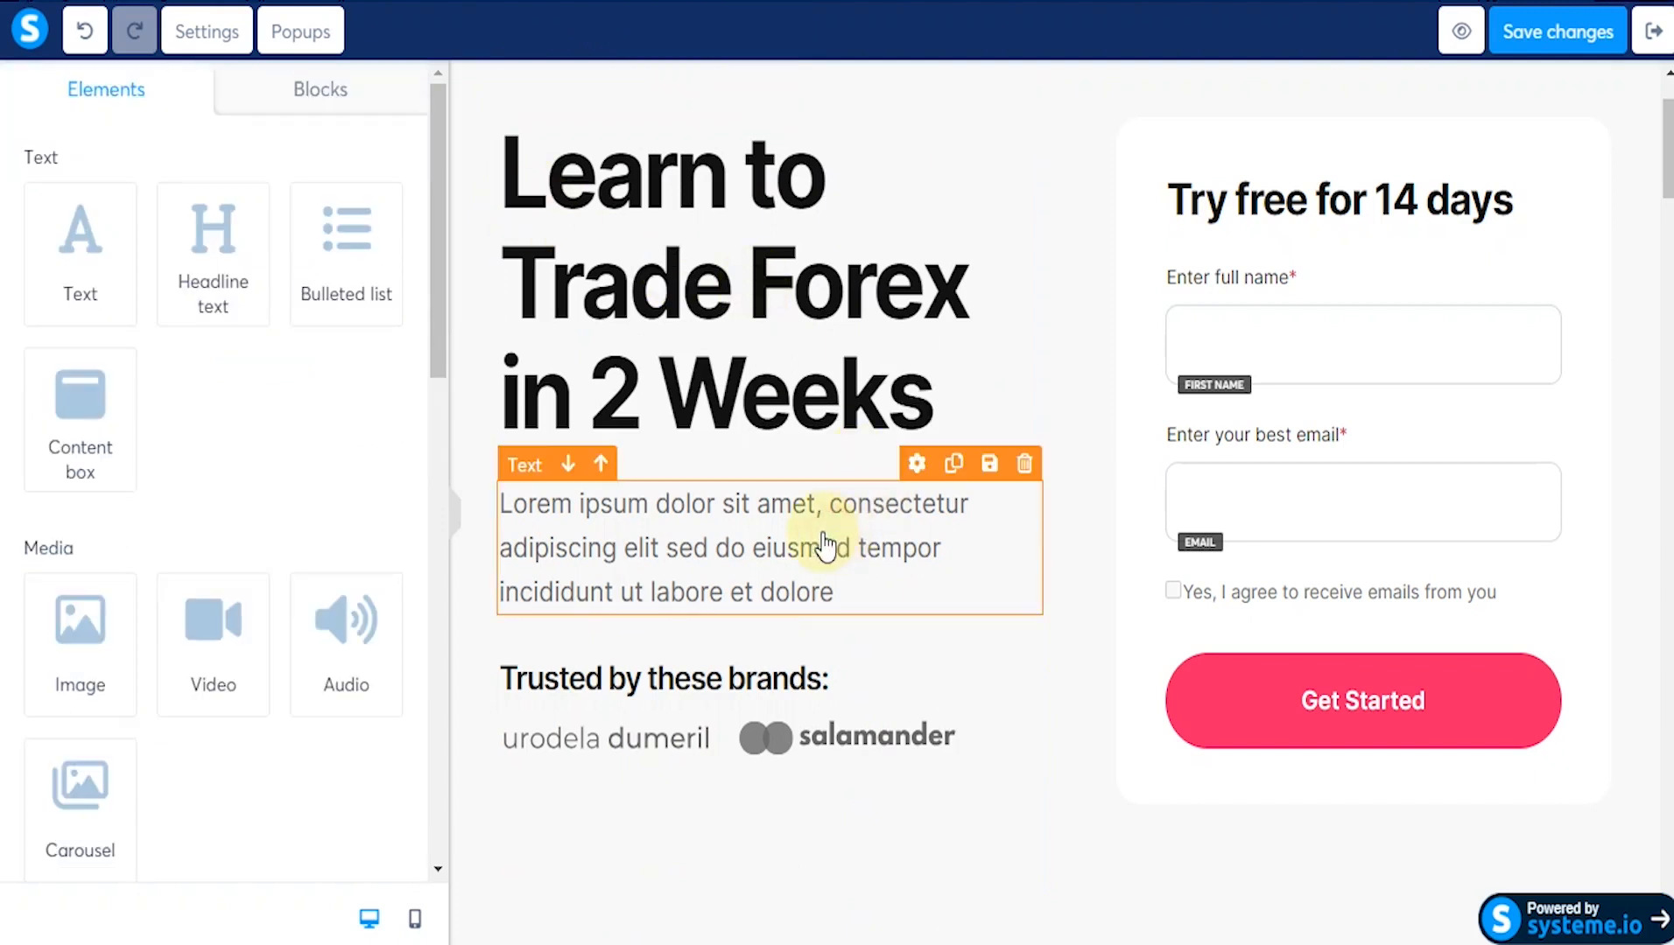
Step: Delete the Lorem ipsum paragraph and the "Trusted by these brands:" text below the headline
{"action": "left_click", "coordinate": [1023, 464]}
{"action": "left_click", "coordinate": [978, 138]}
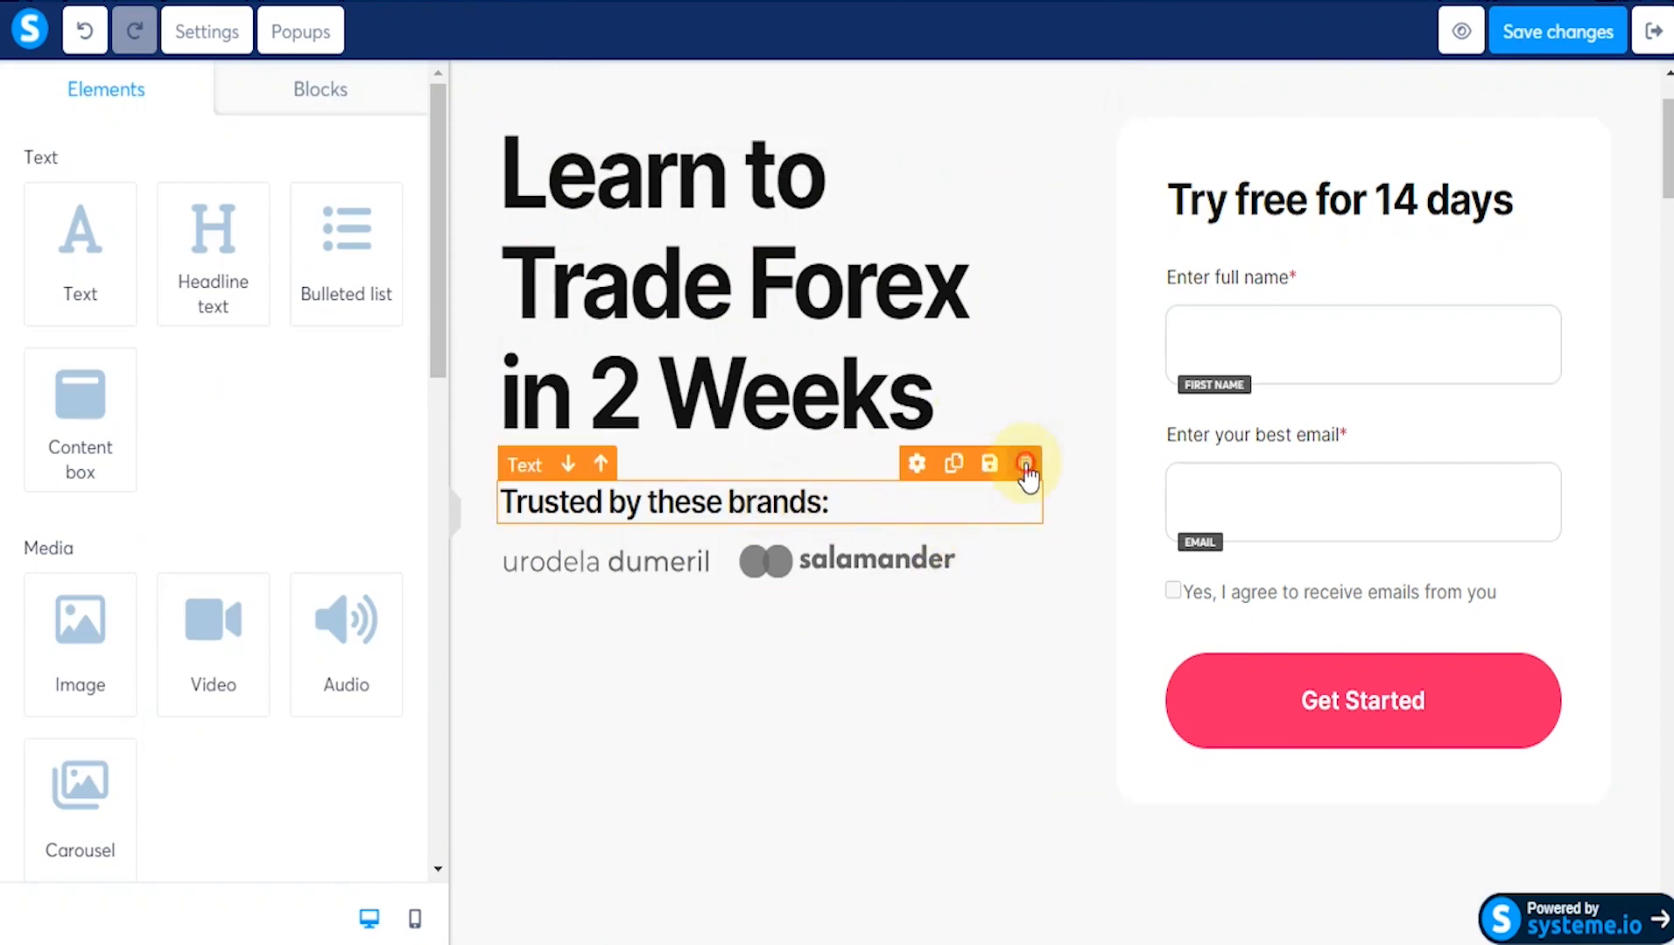
{"action": "left_click", "coordinate": [1024, 466]}
{"action": "left_click", "coordinate": [939, 133]}
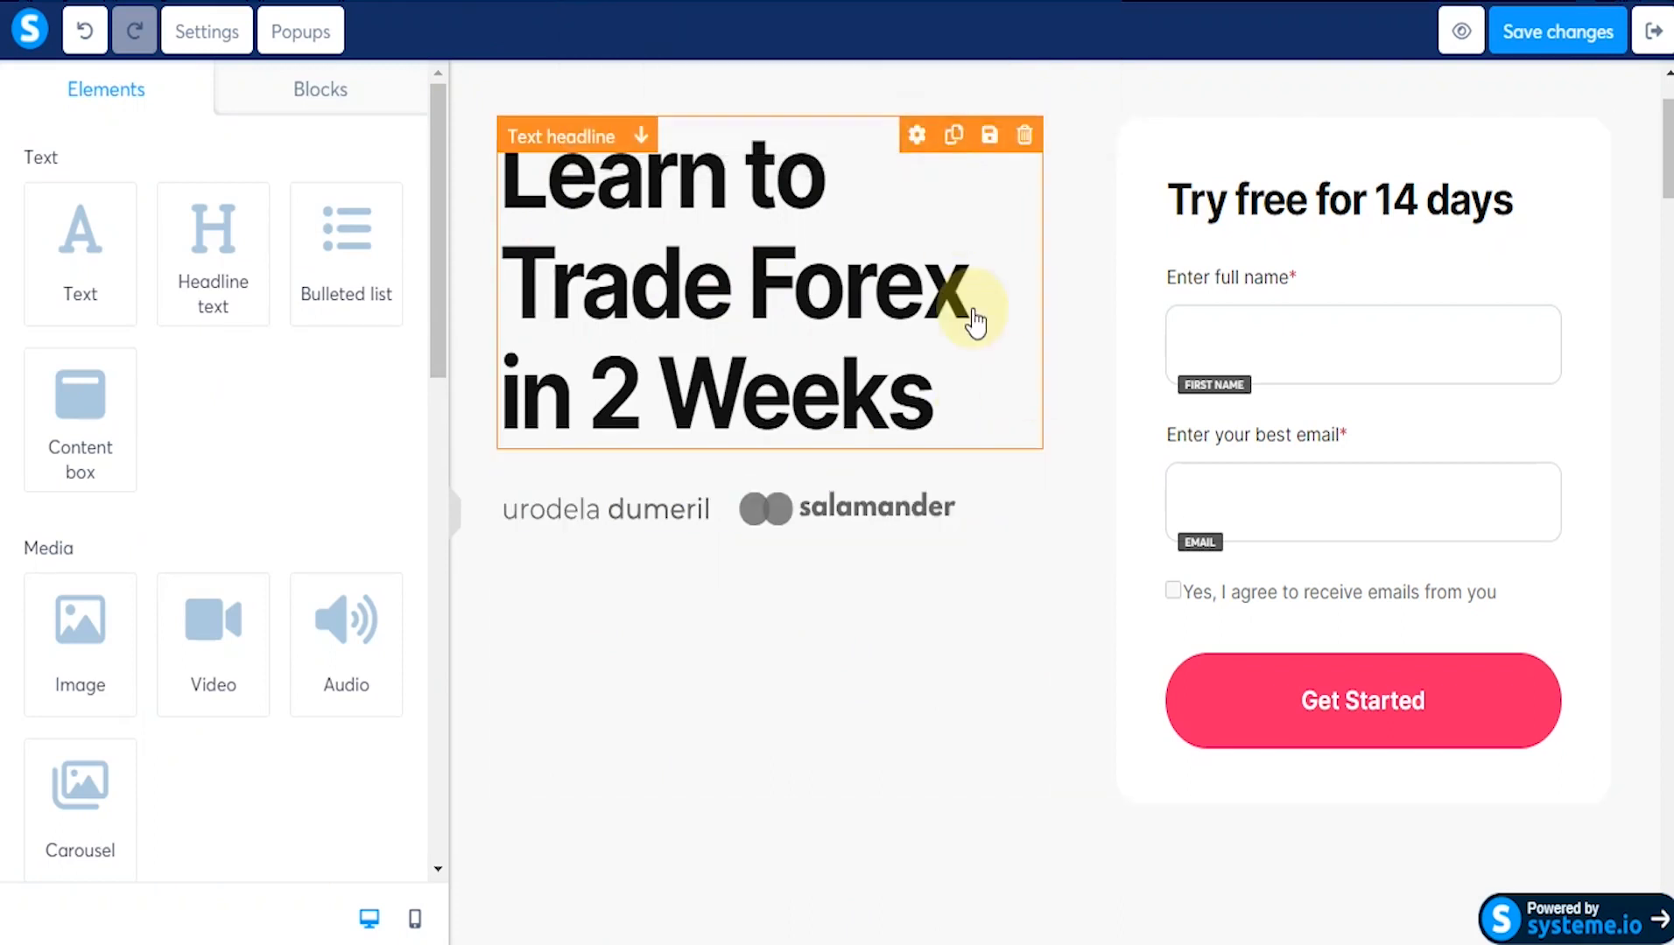
Step: Delete the salamander and urodela dumeril logos along with the two-column row that holds them
{"action": "left_click", "coordinate": [940, 477]}
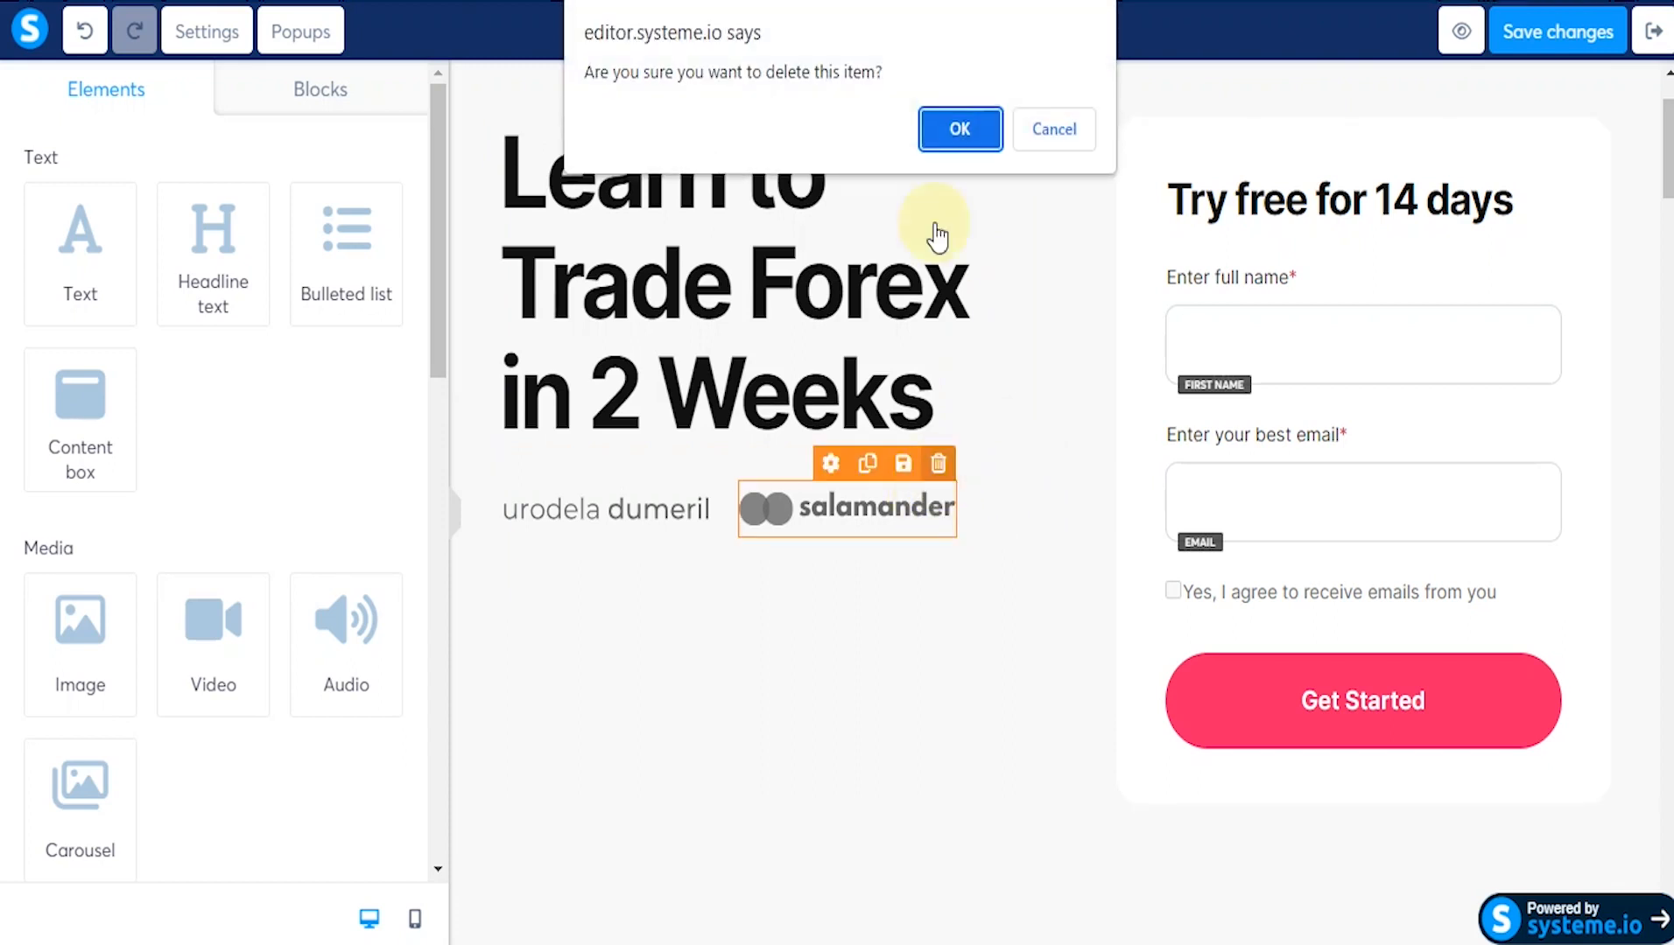
{"action": "left_click", "coordinate": [946, 131]}
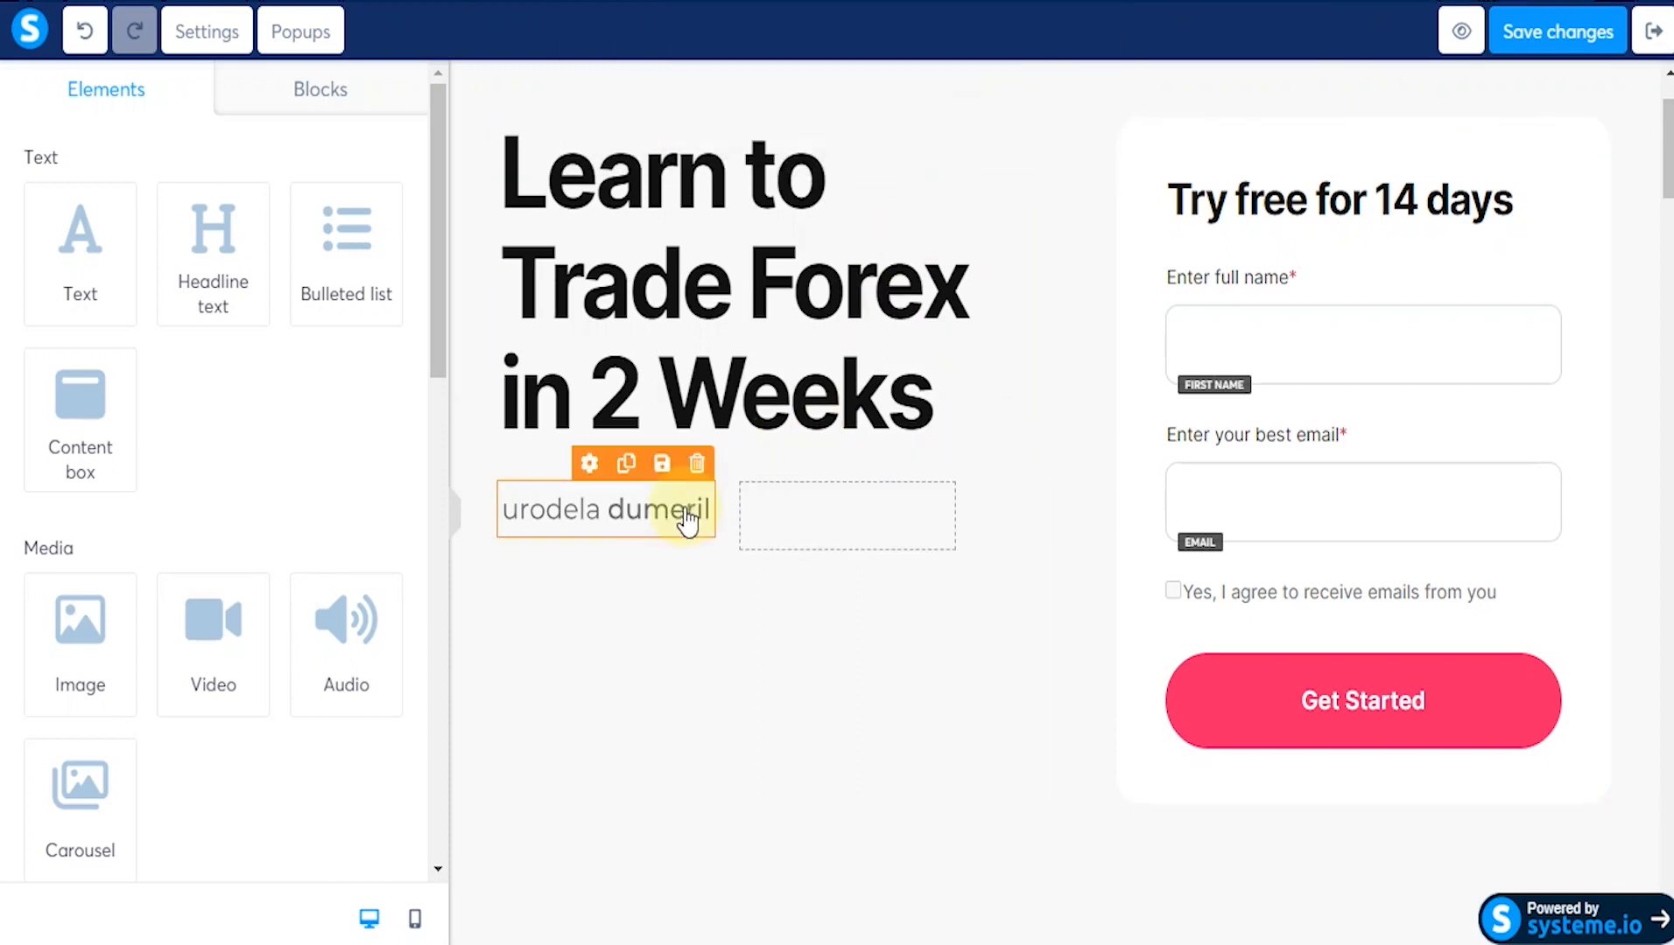
{"action": "left_click", "coordinate": [697, 463]}
{"action": "left_click", "coordinate": [963, 132]}
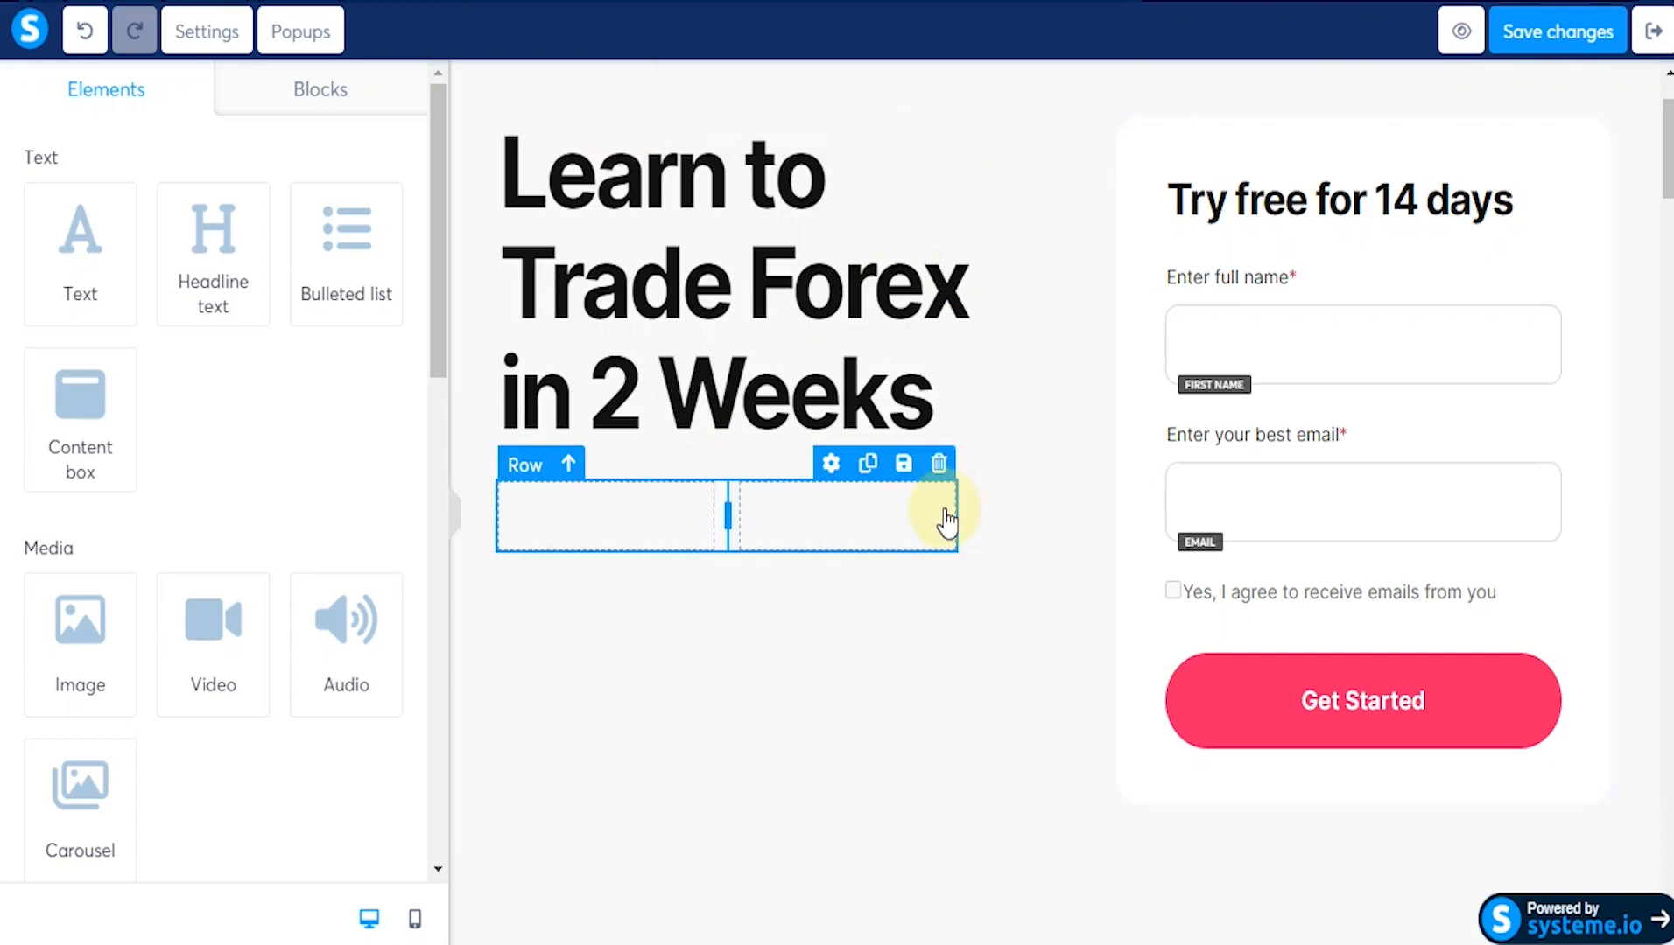
{"action": "left_click", "coordinate": [940, 464]}
{"action": "left_click", "coordinate": [961, 129]}
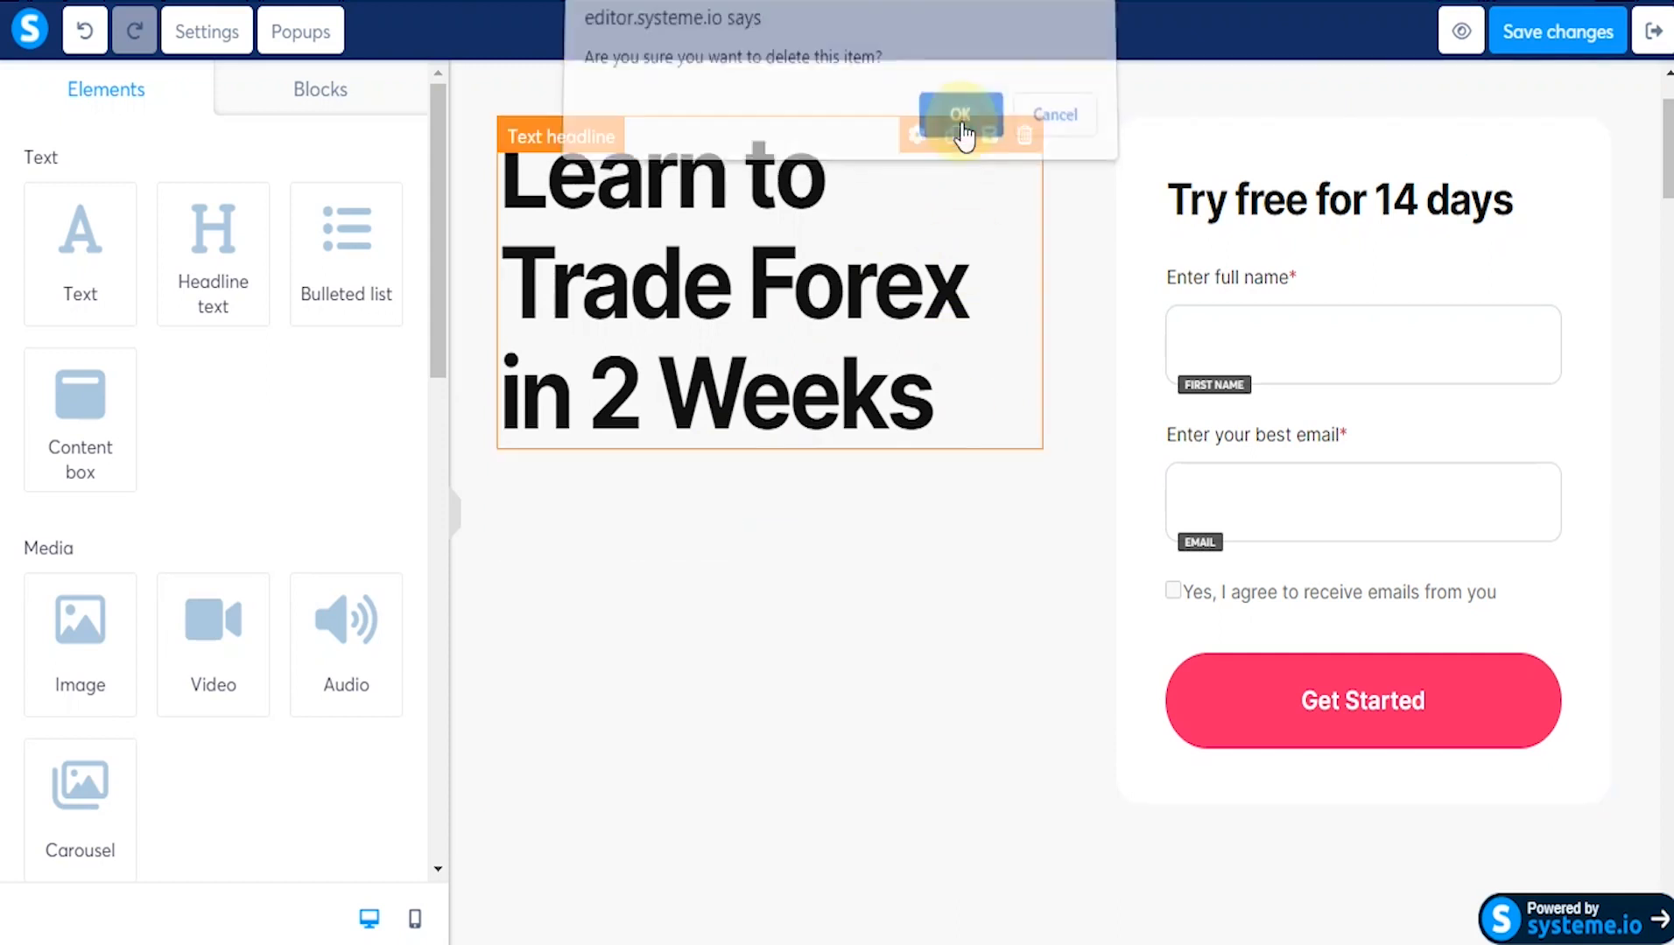
Step: Check the available input types for the full name field of the sign-up form and select First name
{"action": "left_click", "coordinate": [1222, 328]}
{"action": "left_click", "coordinate": [1292, 338]}
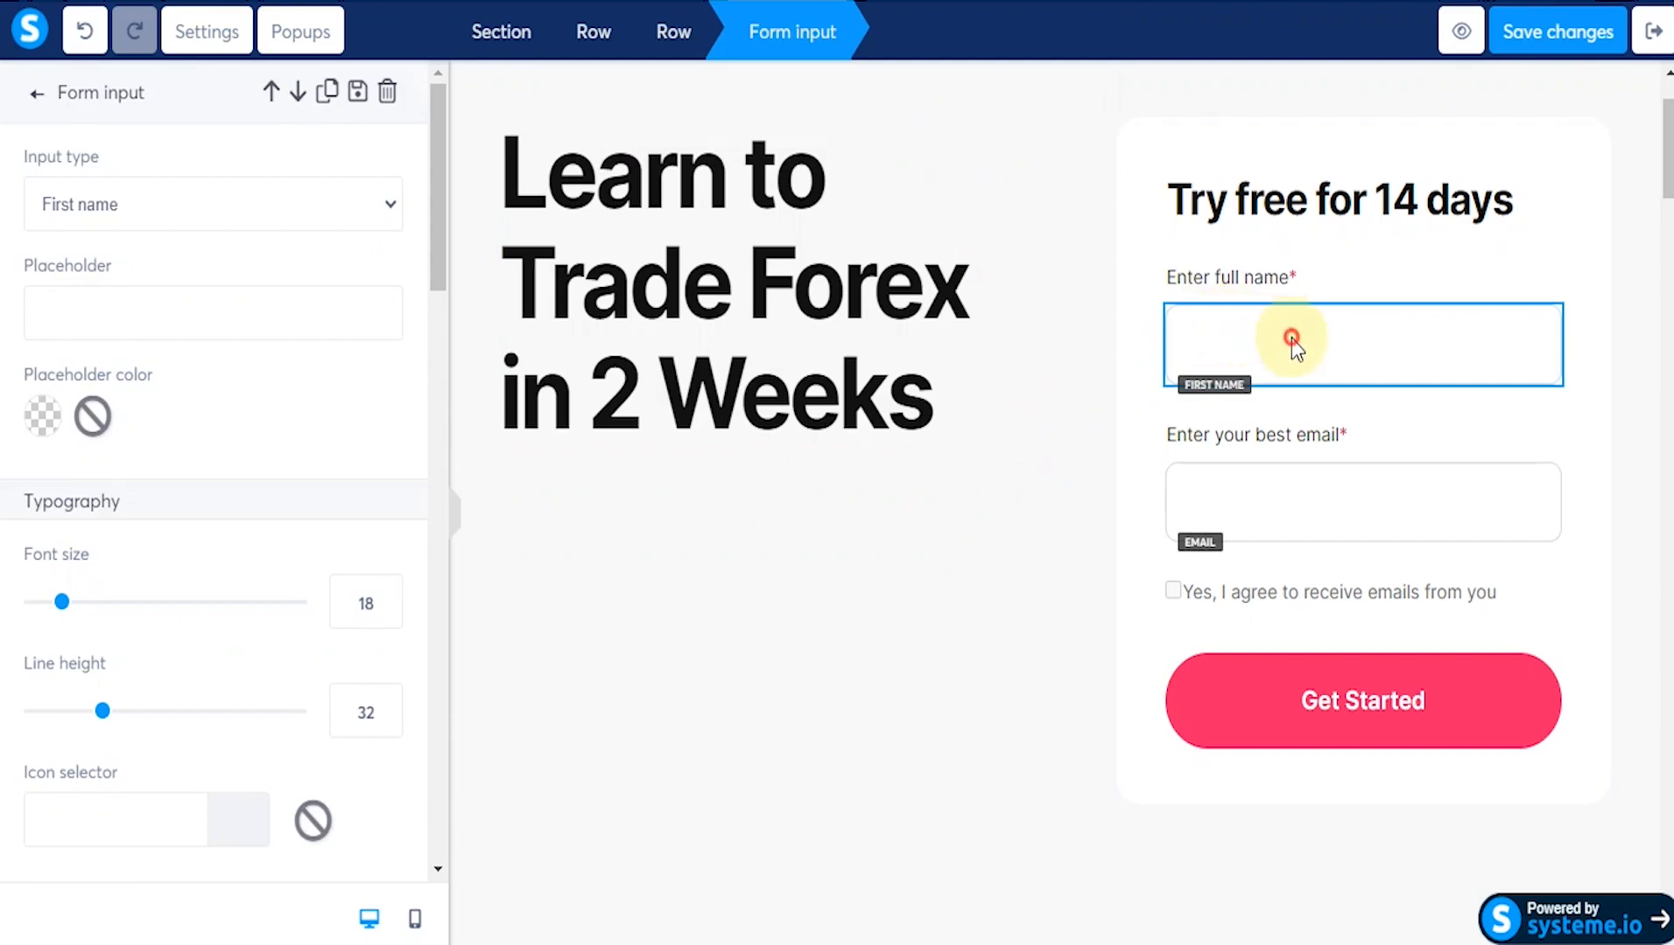
{"action": "left_click", "coordinate": [1286, 361]}
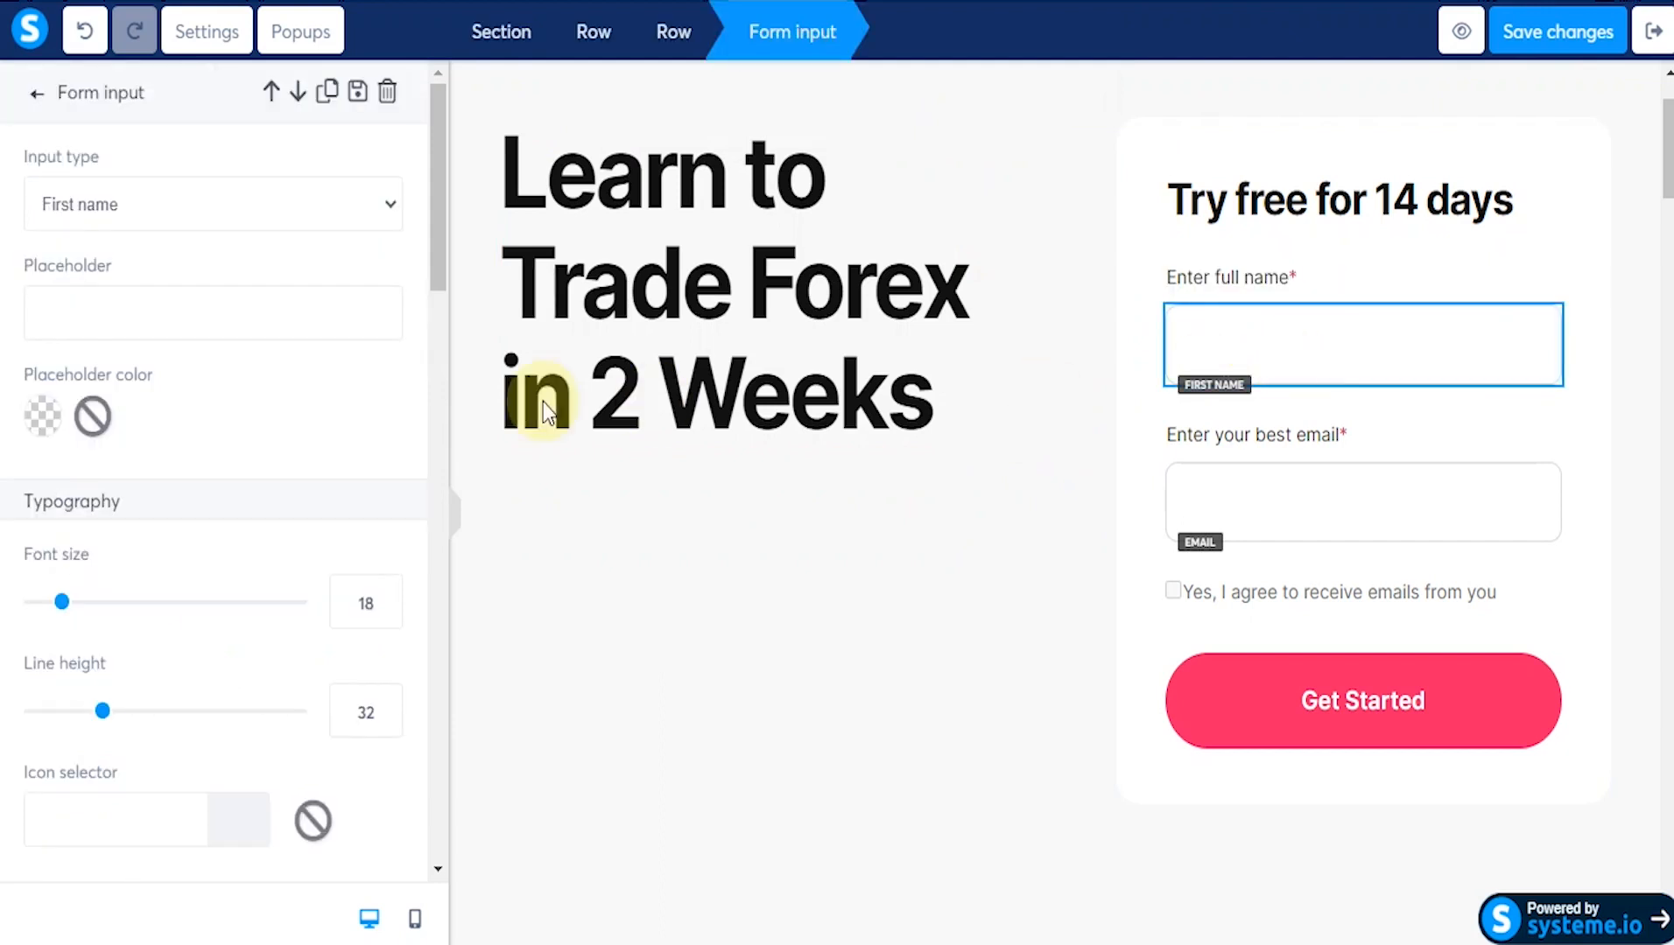
{"action": "left_click", "coordinate": [390, 203]}
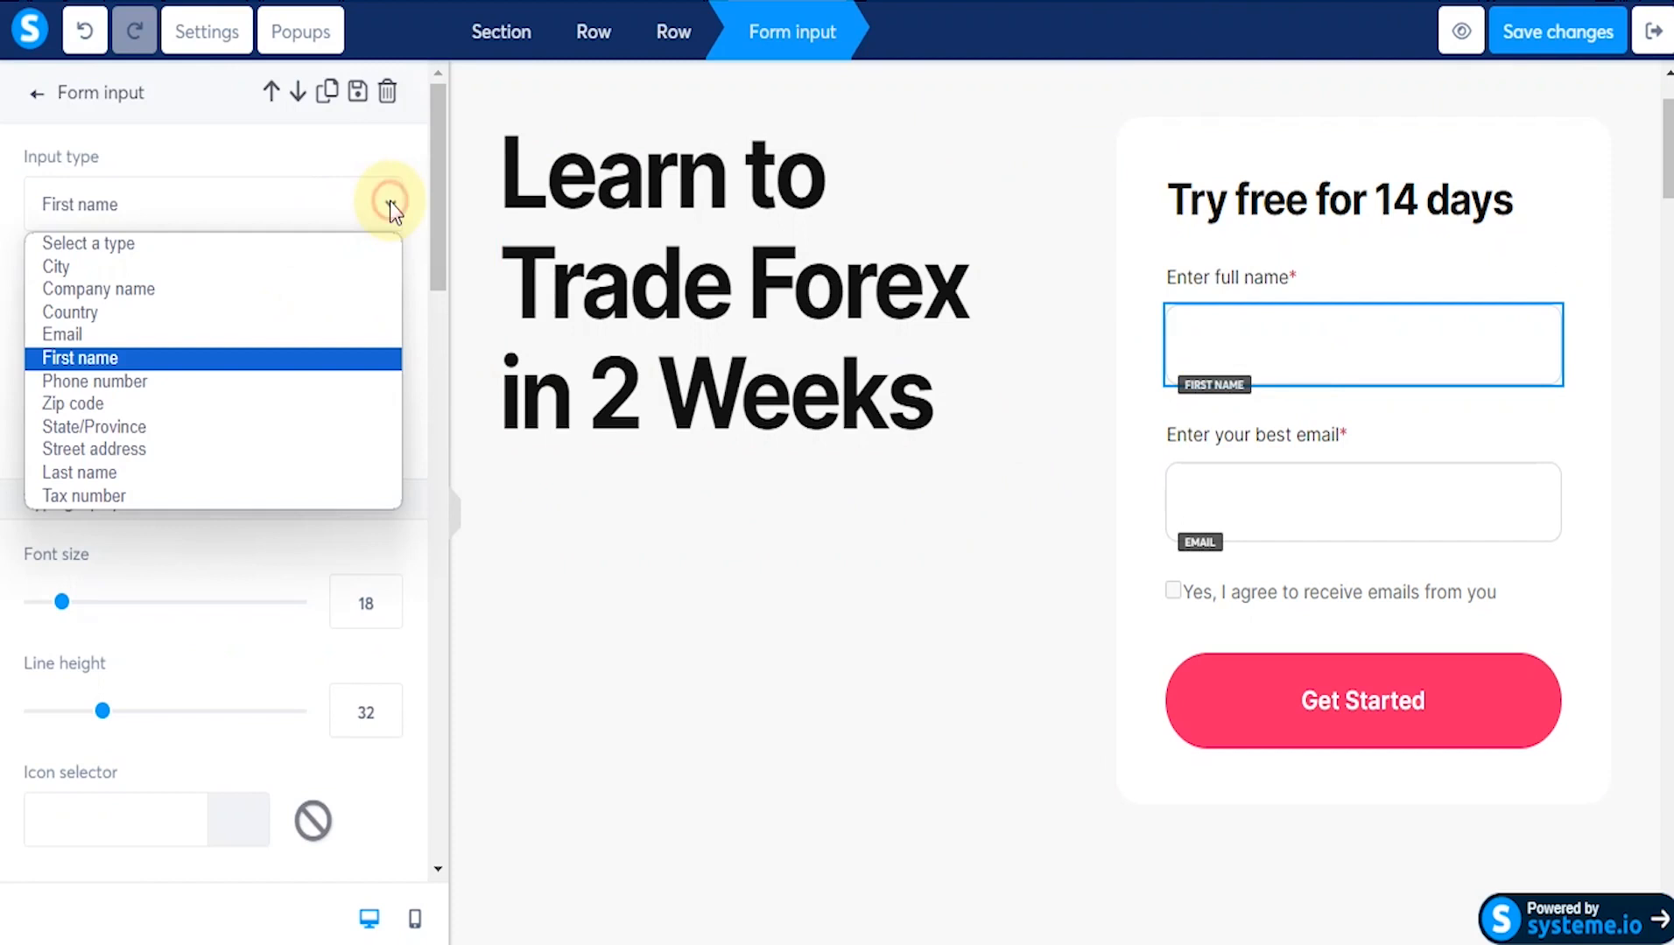
{"action": "left_click", "coordinate": [238, 351]}
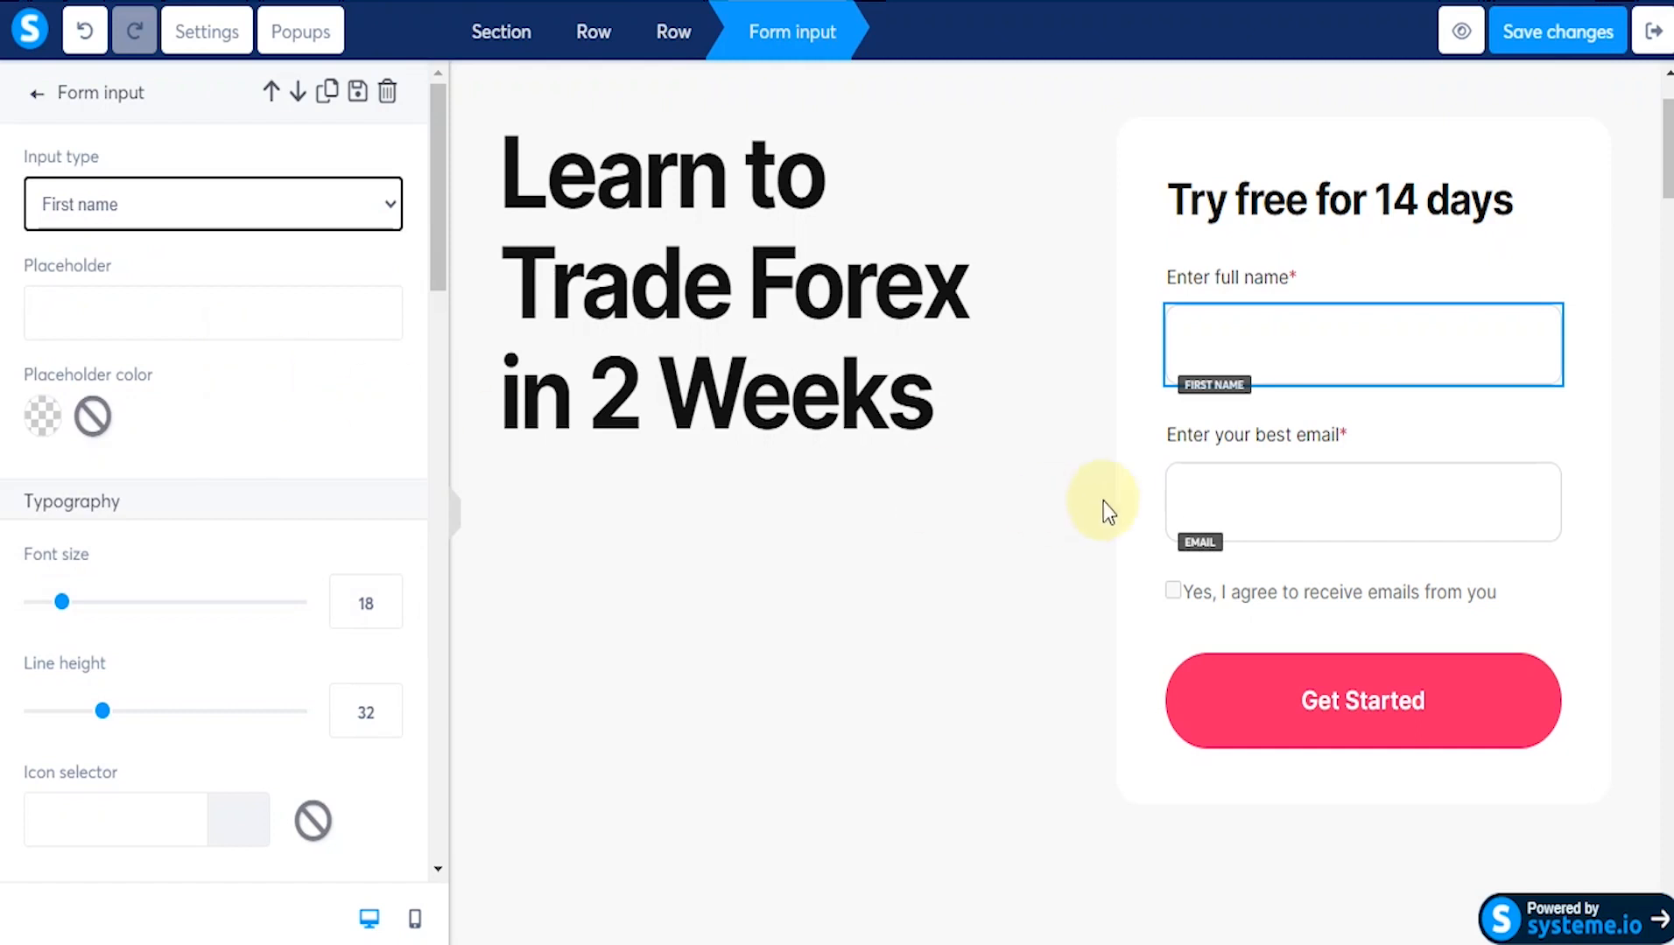
Step: Change the input type of the sign-up form's email field to Zip code
{"action": "left_click", "coordinate": [1277, 492]}
{"action": "left_click", "coordinate": [1283, 496]}
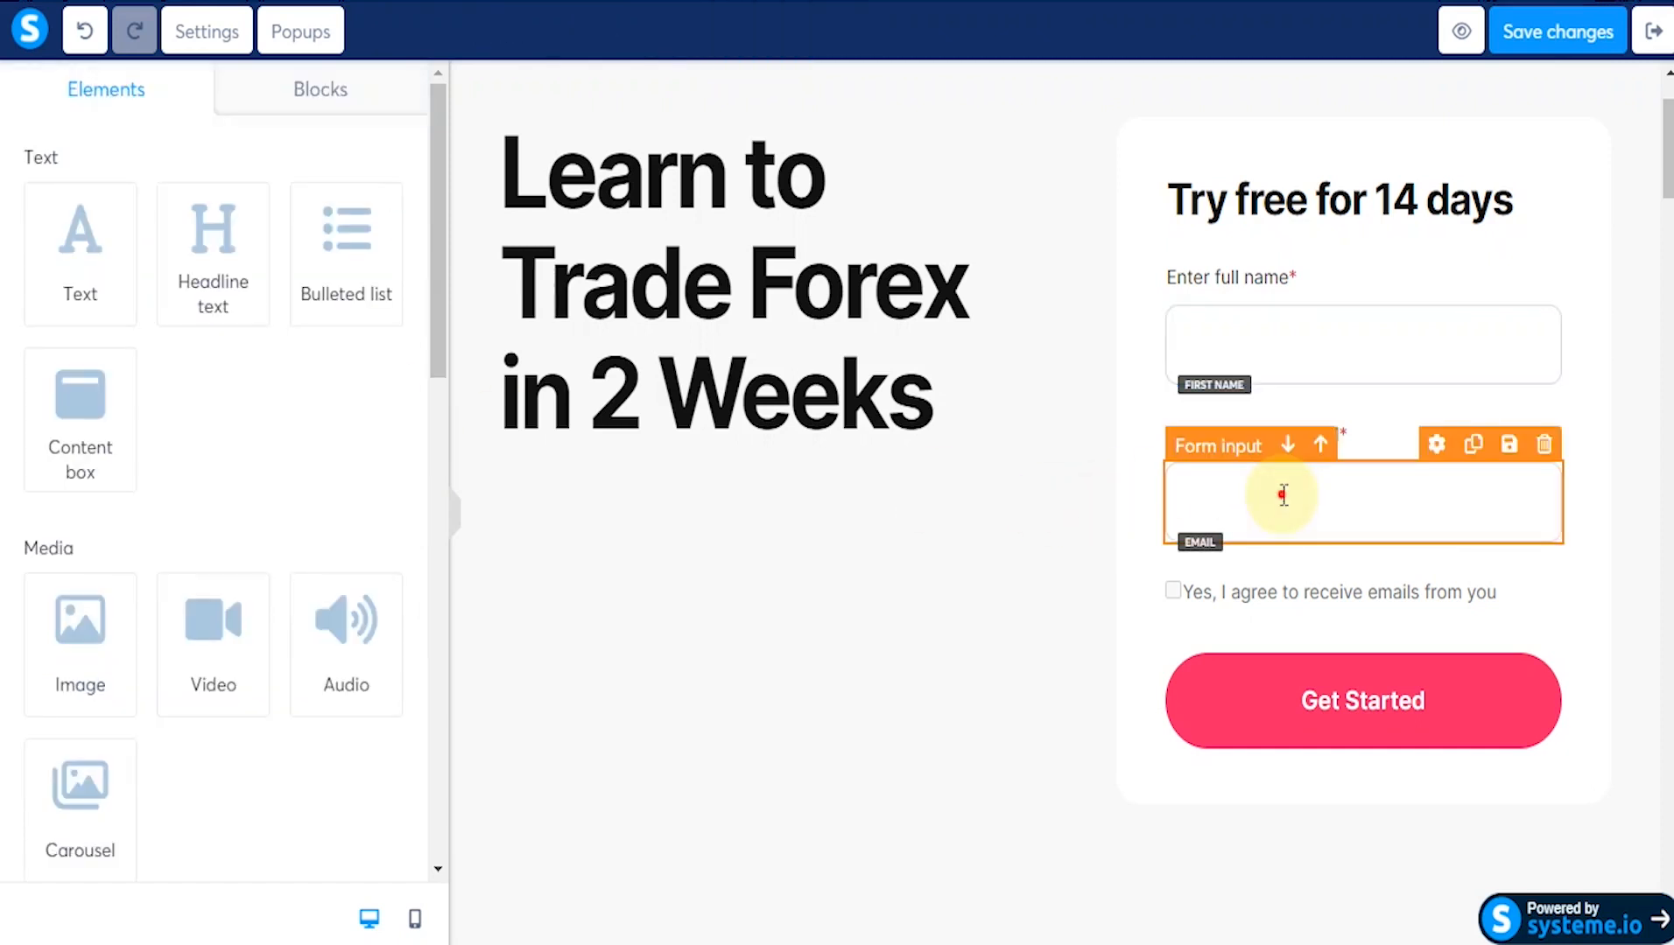
{"action": "left_click", "coordinate": [1283, 496]}
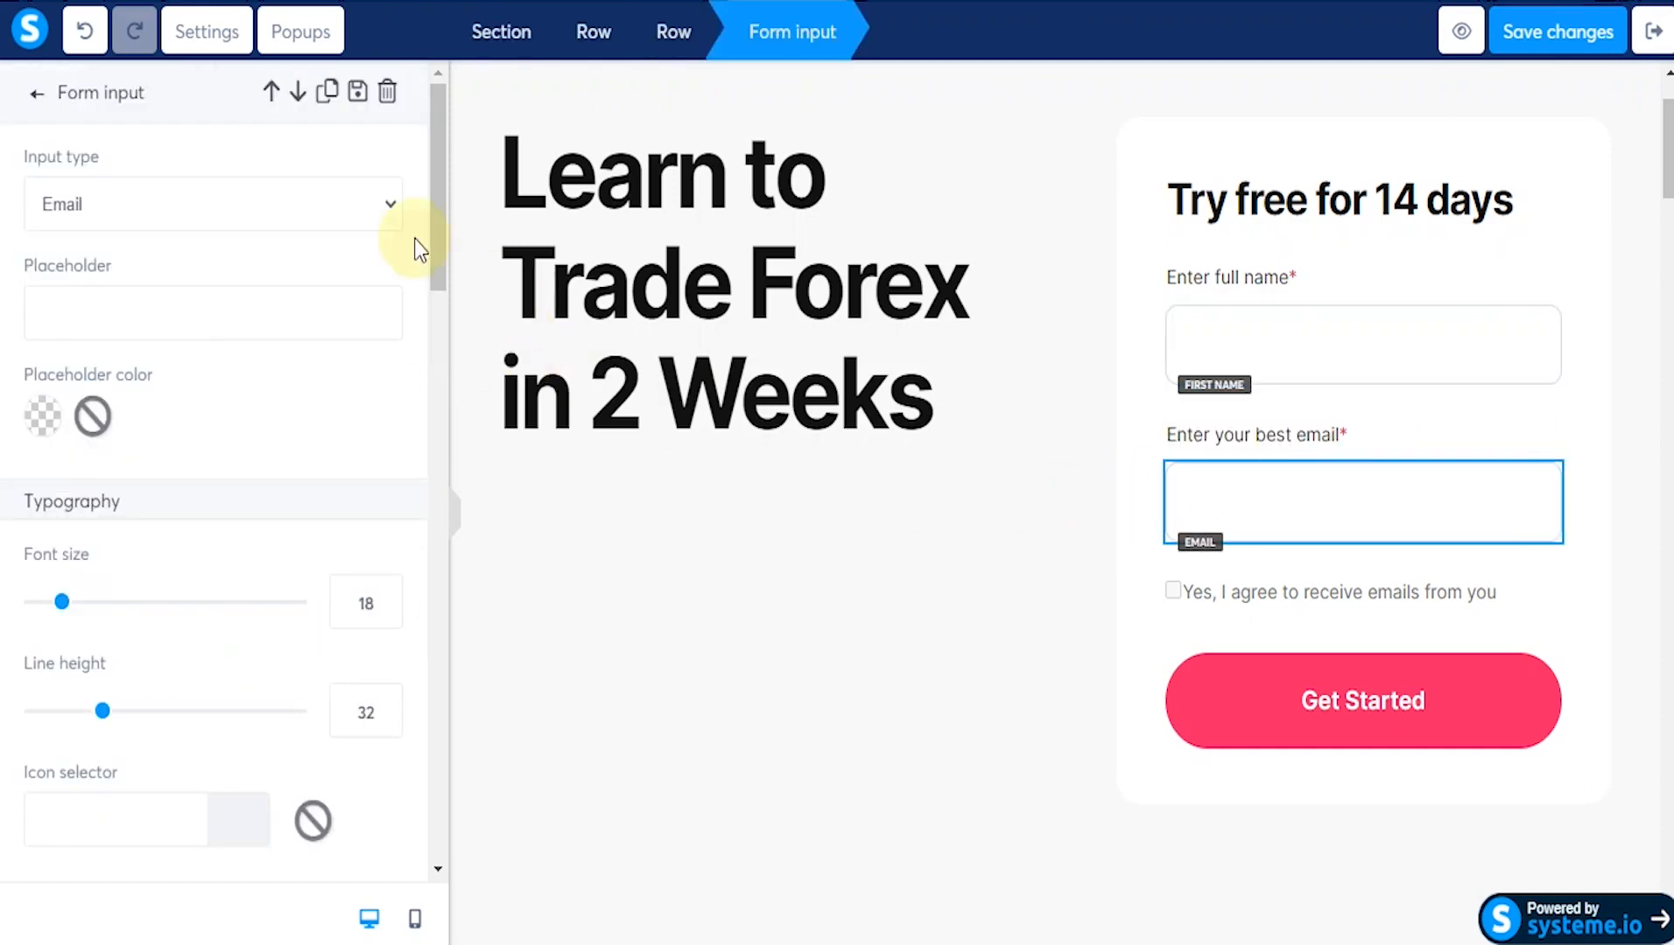
{"action": "left_click", "coordinate": [383, 219]}
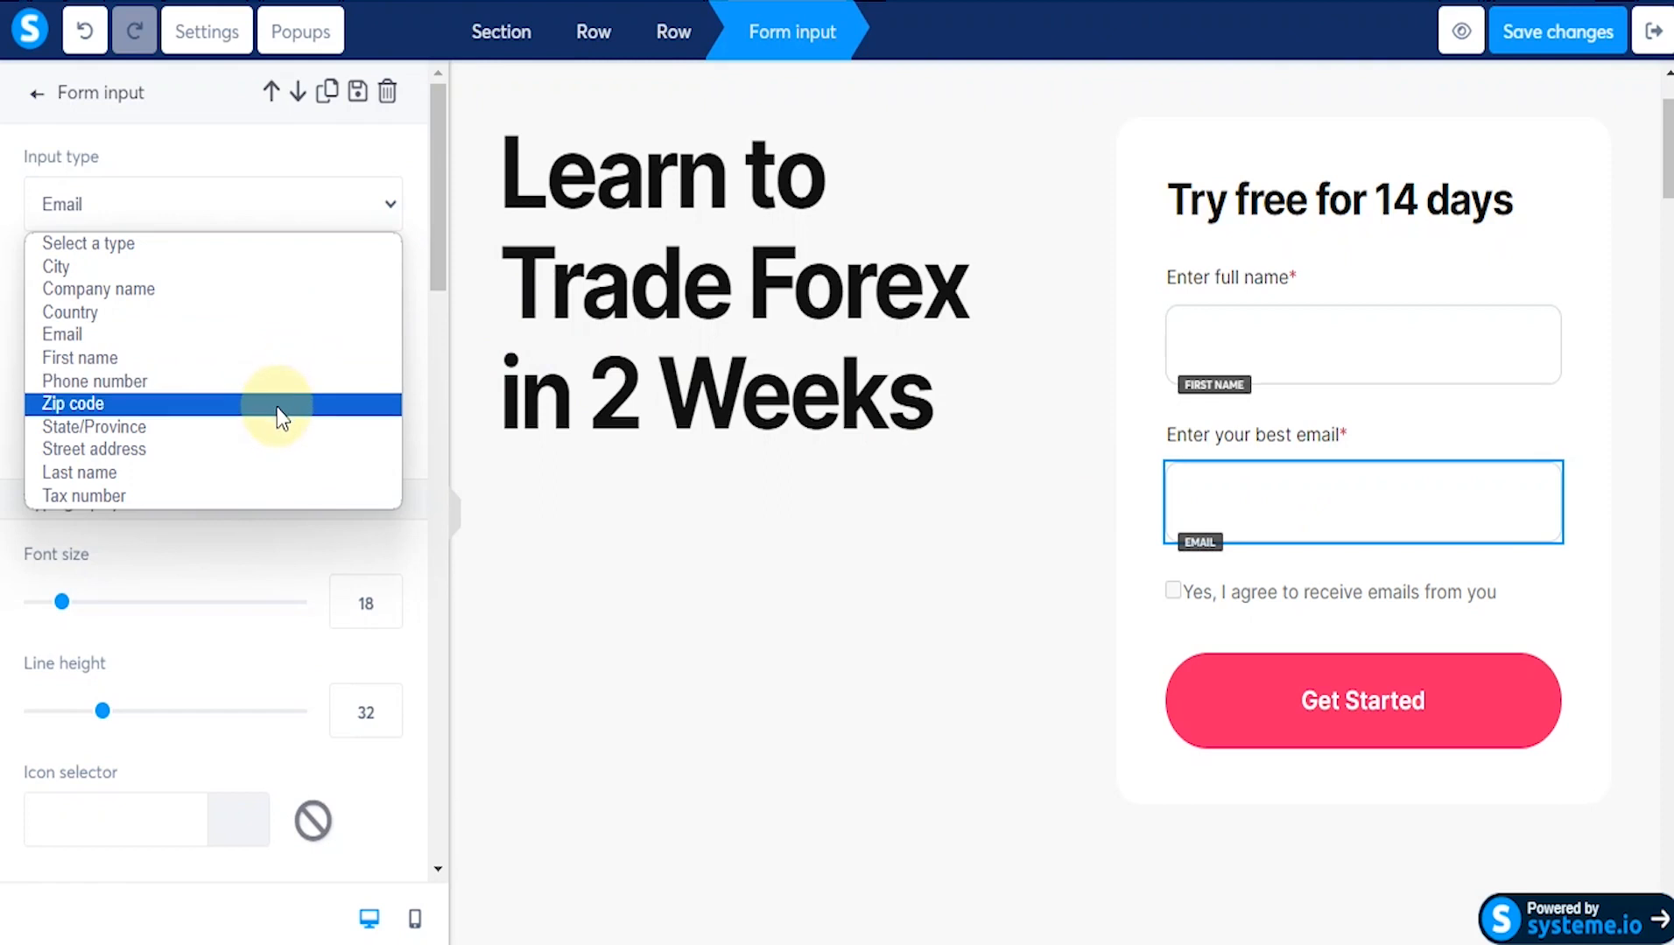
{"action": "left_click", "coordinate": [278, 411]}
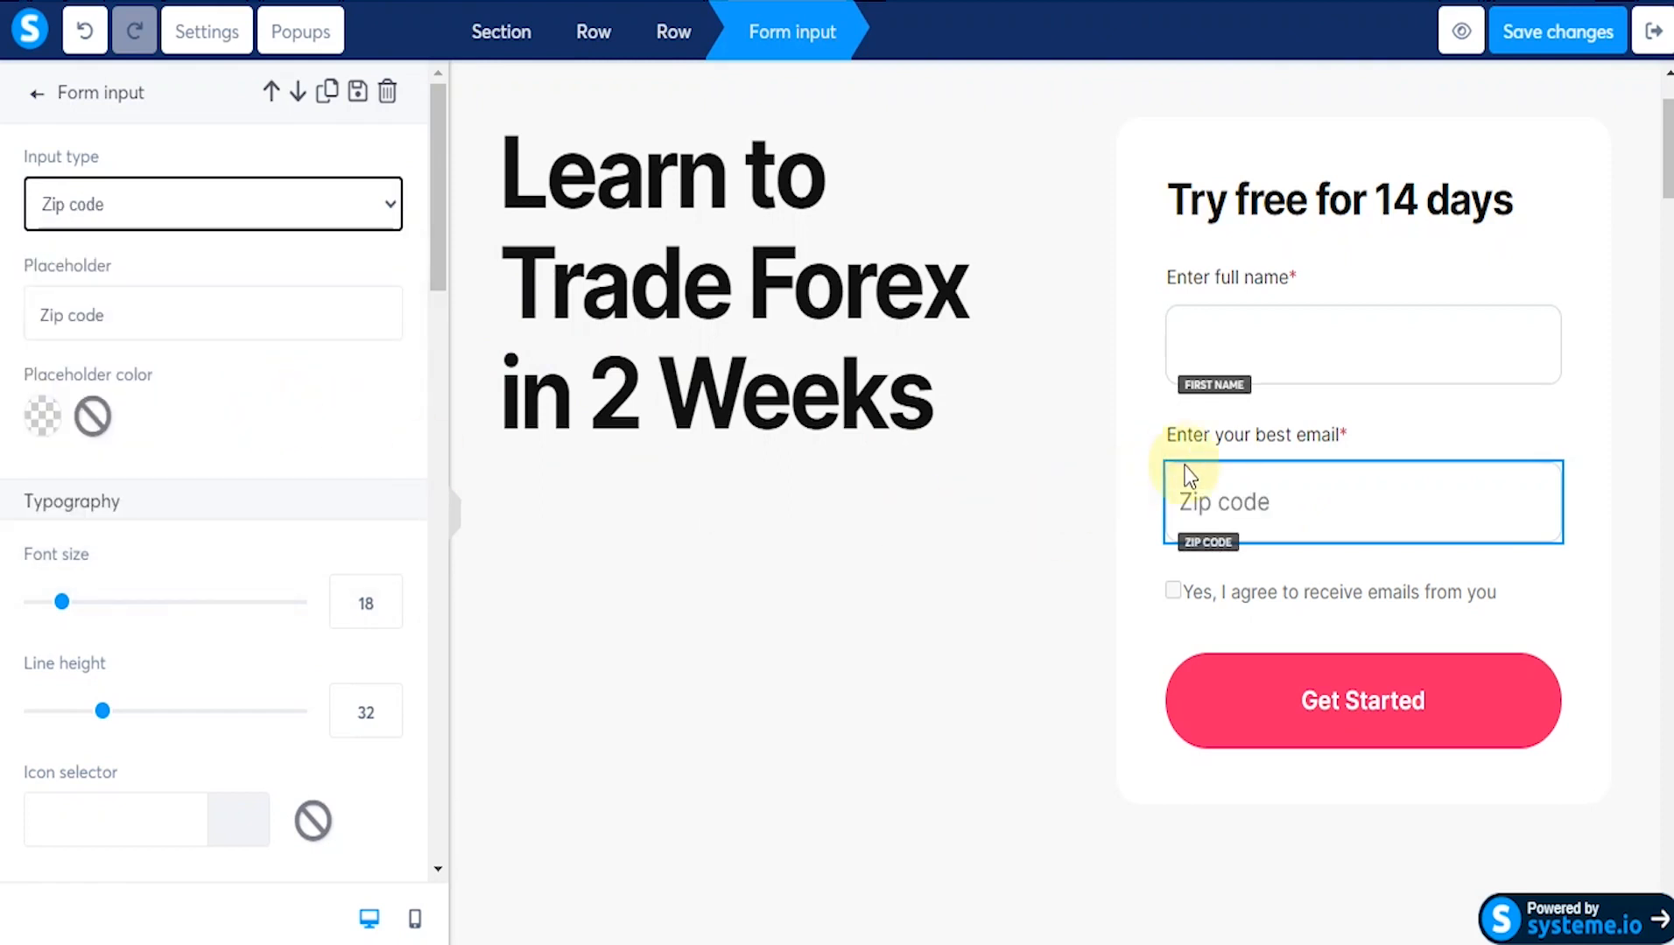
Step: Reword the label above the second form field as "Enter your Email", retaining its required asterisk
{"action": "left_click", "coordinate": [1216, 438]}
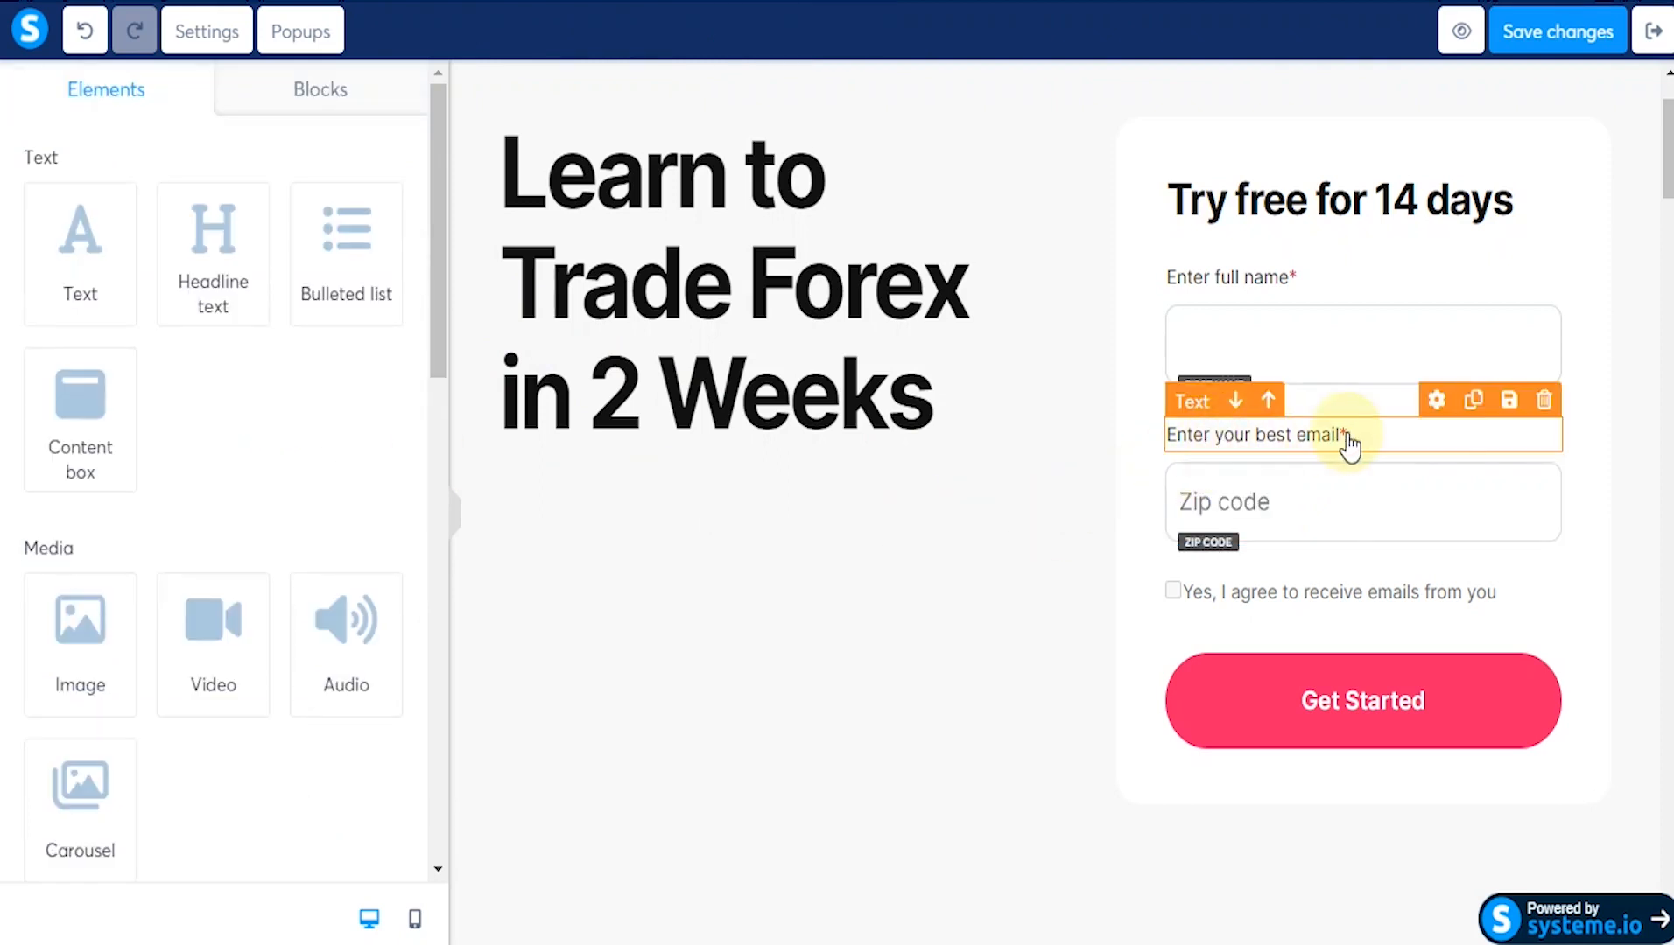
{"action": "left_click", "coordinate": [1254, 440]}
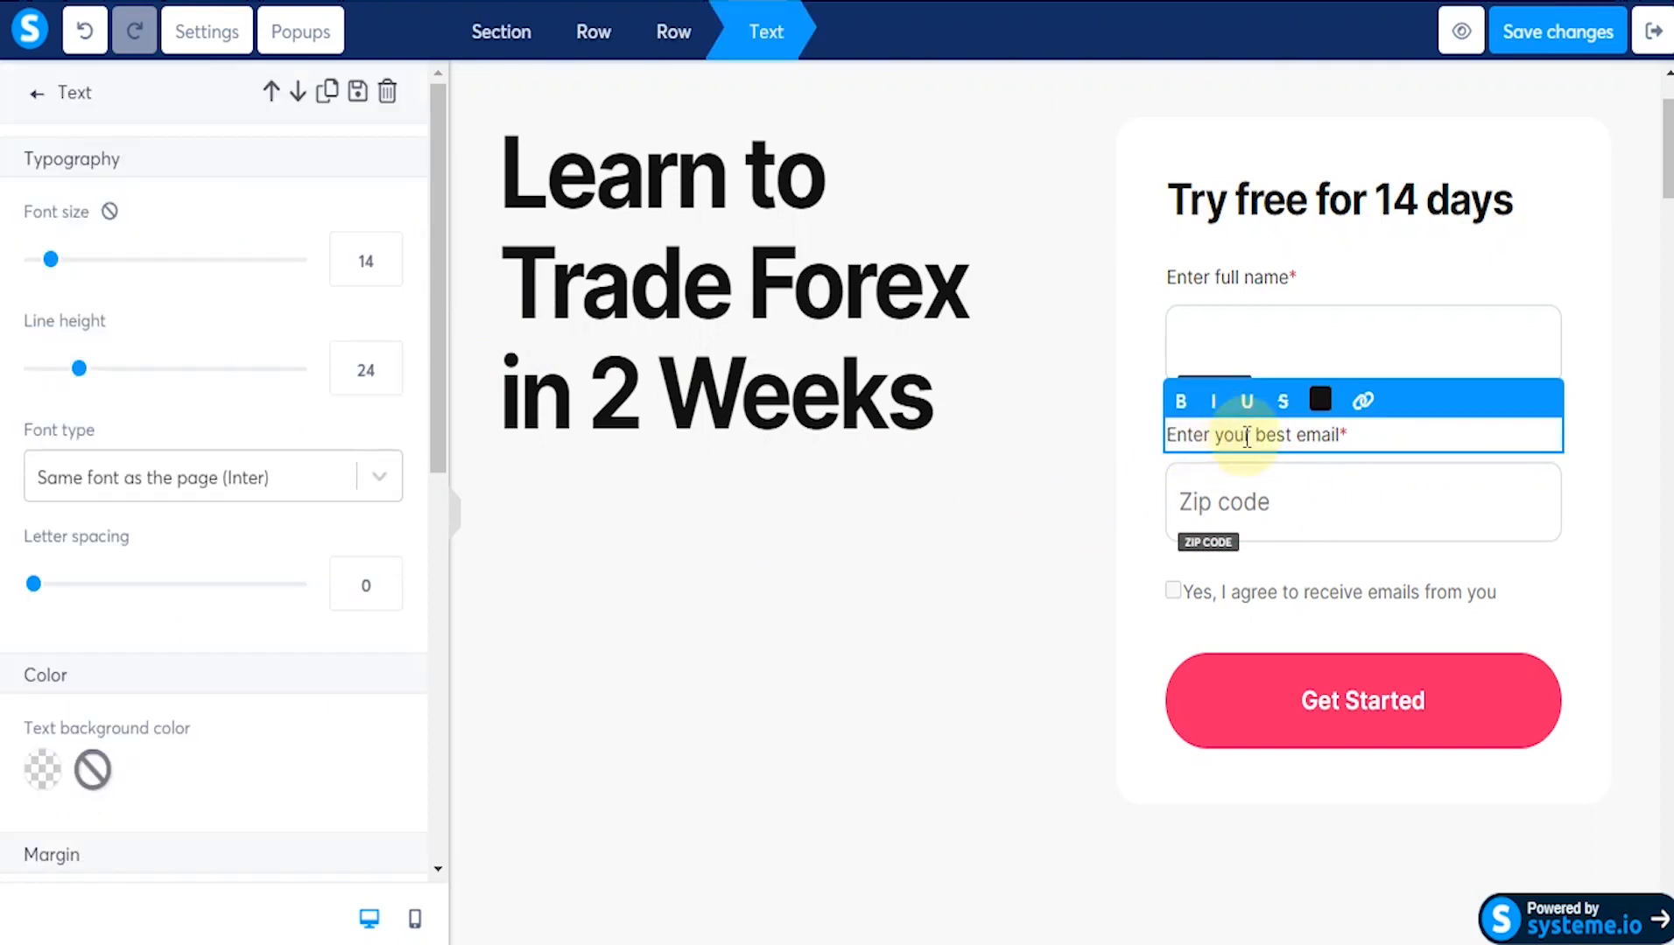
{"action": "left_click_drag", "start_coordinate": [1258, 436], "coordinate": [1342, 436]}
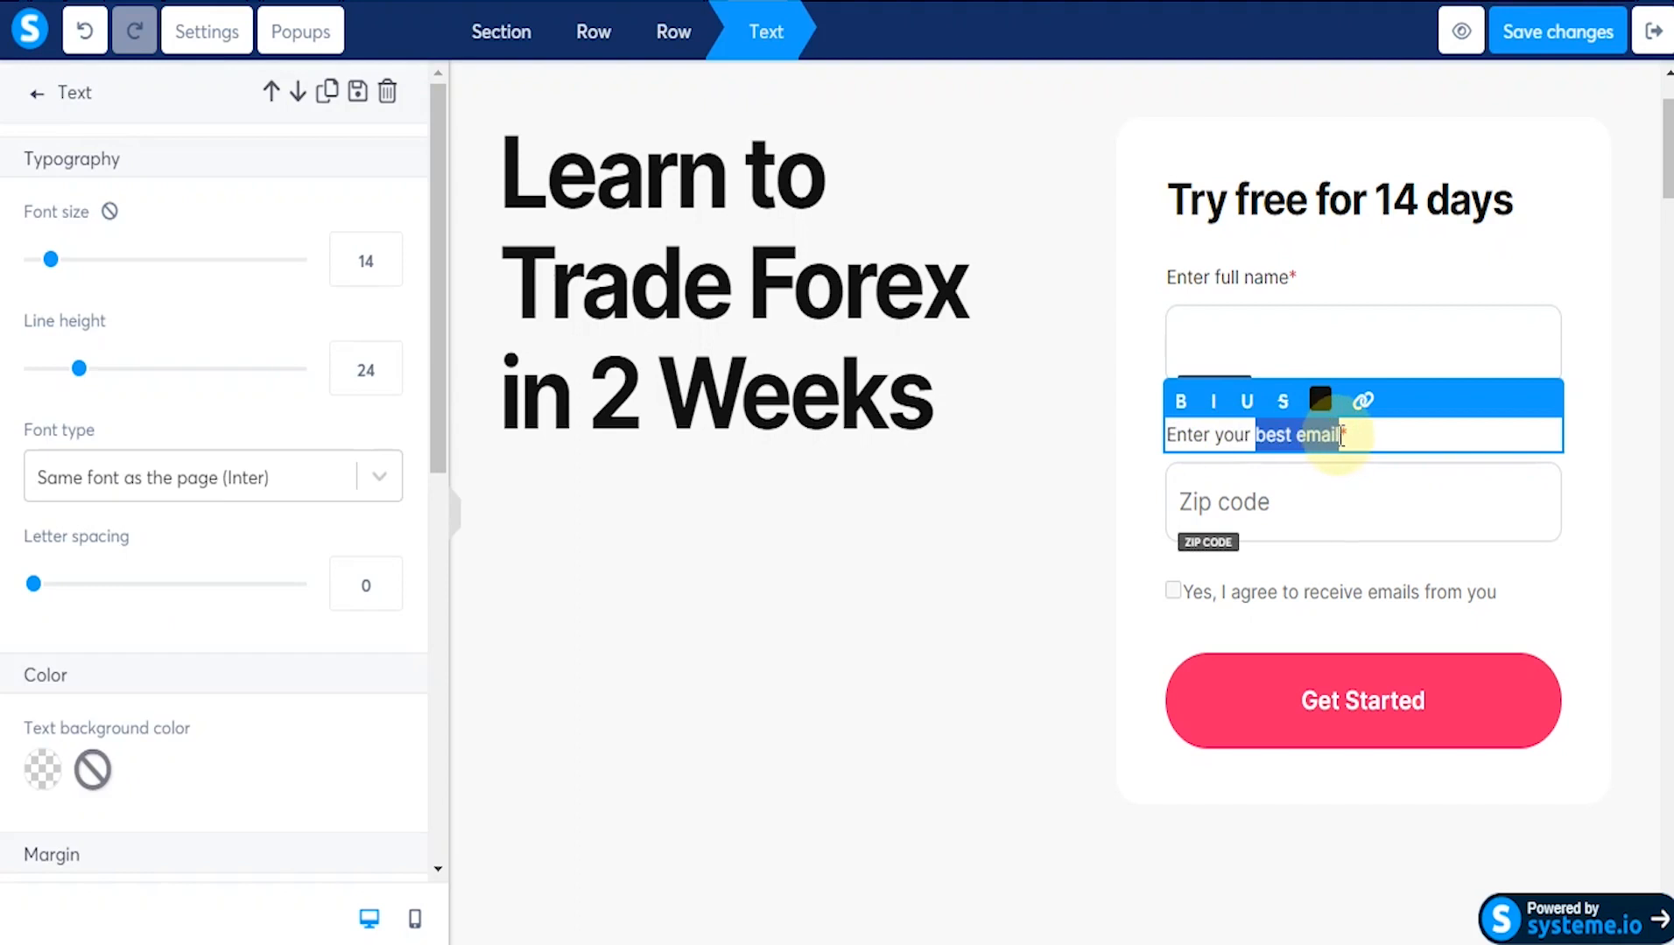
{"action": "type", "text": "Zi"}
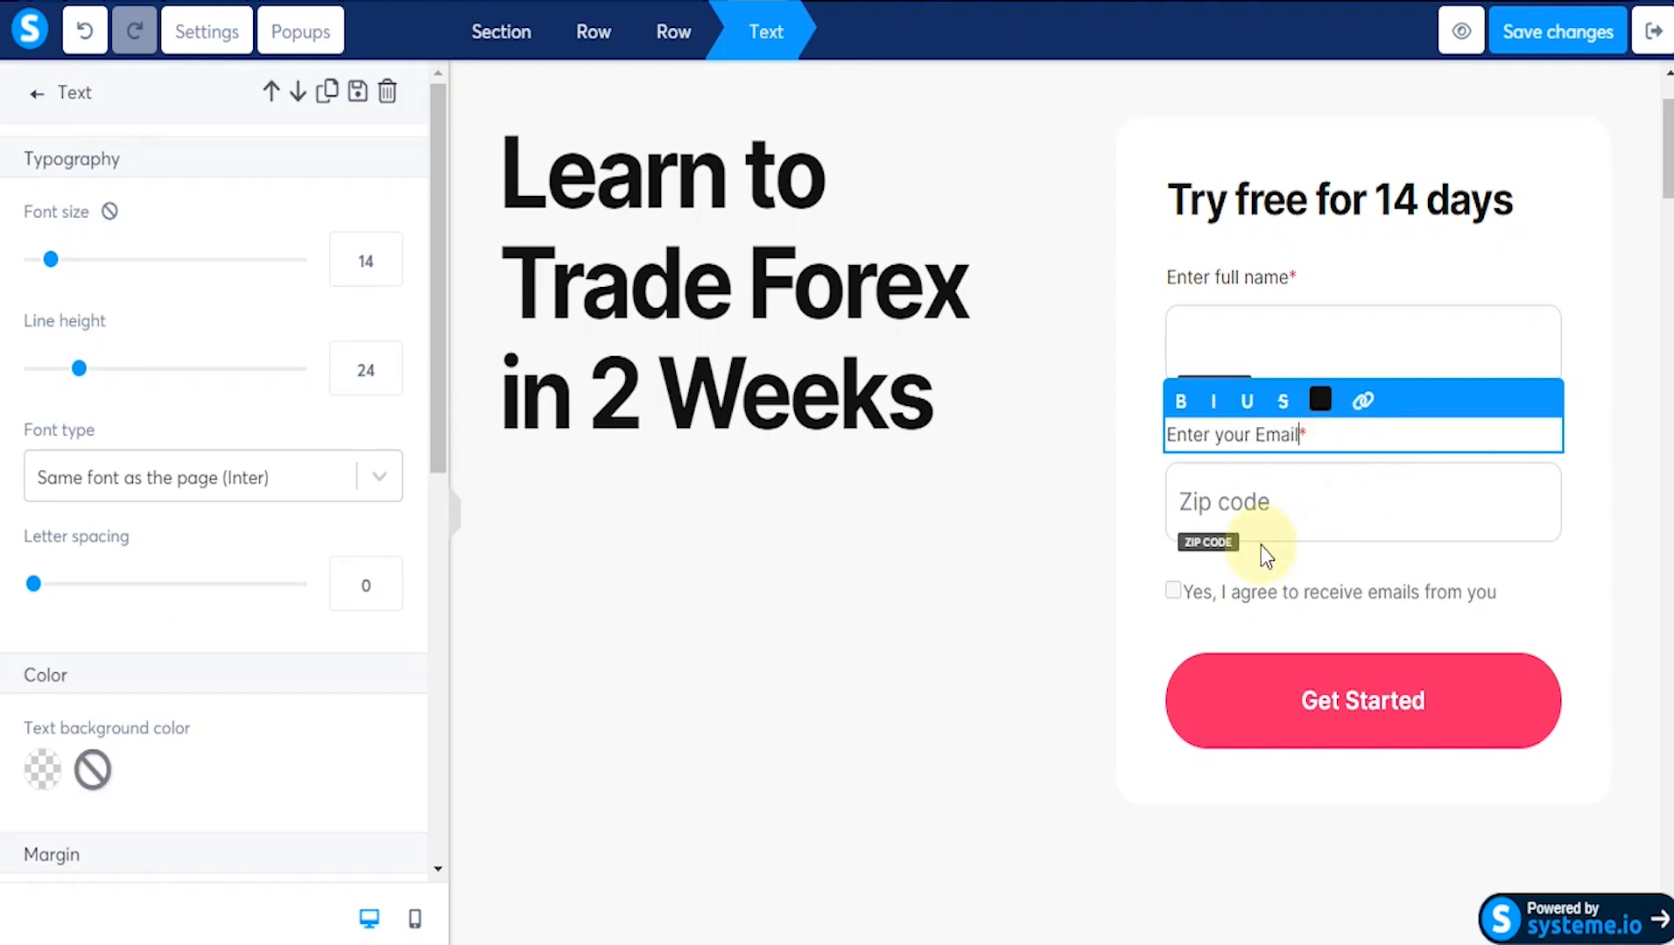
Step: Set the input type of the second sign-up form field to Email and deselect the field
{"action": "left_click", "coordinate": [1277, 503]}
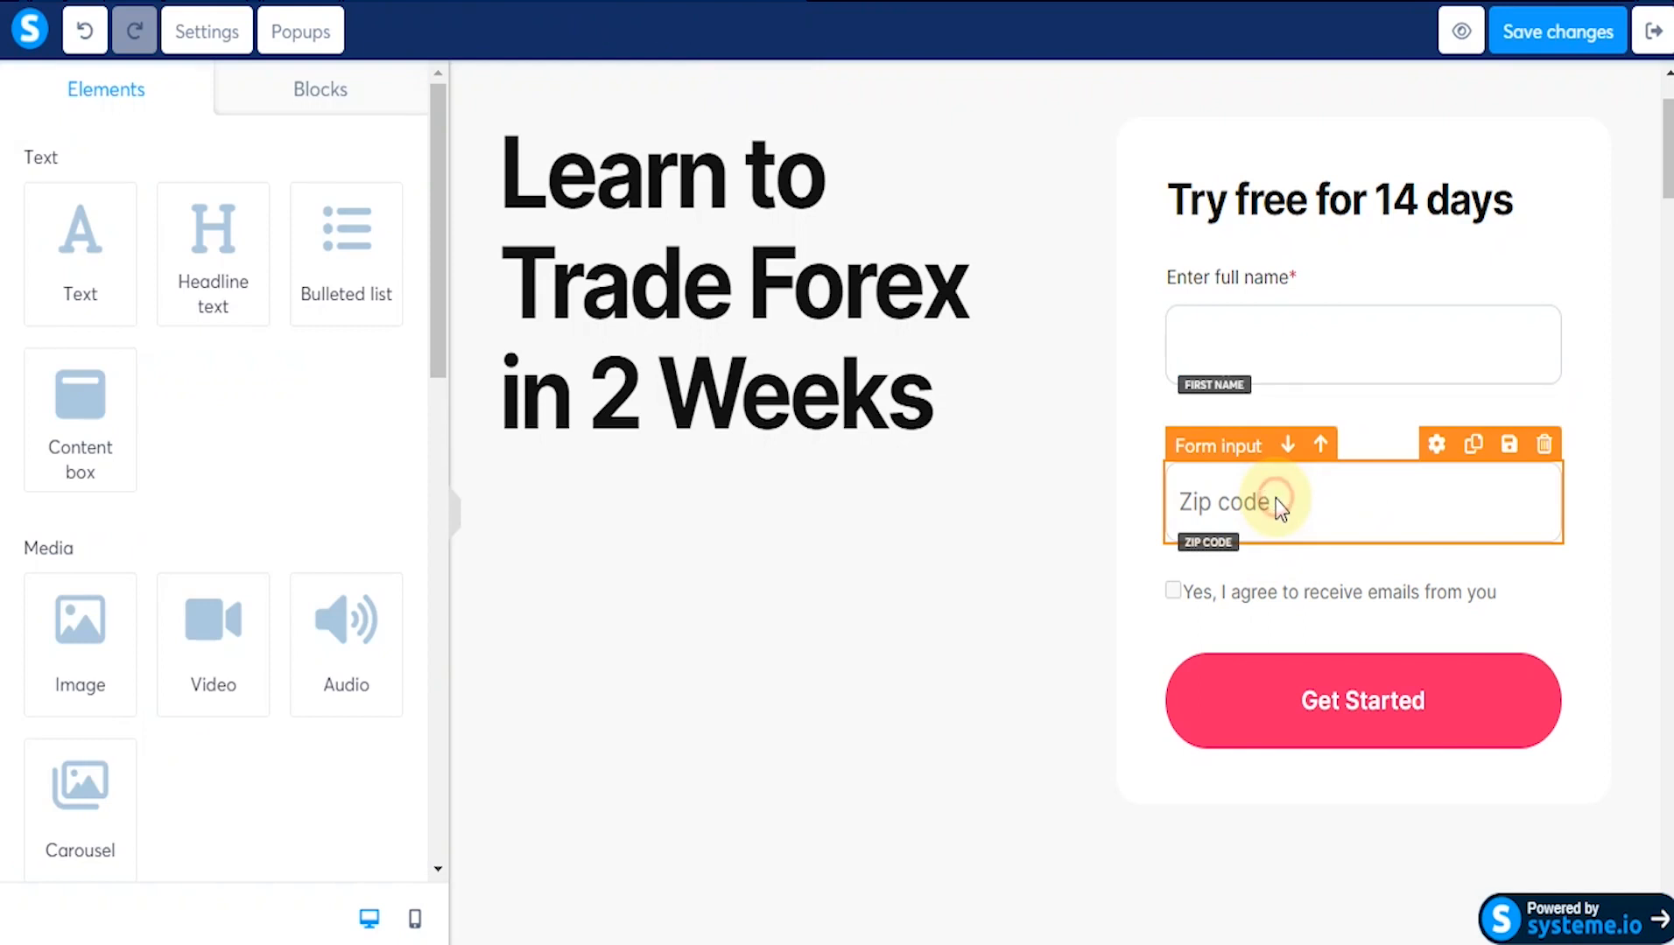
{"action": "left_click", "coordinate": [1272, 504]}
{"action": "left_click", "coordinate": [383, 216]}
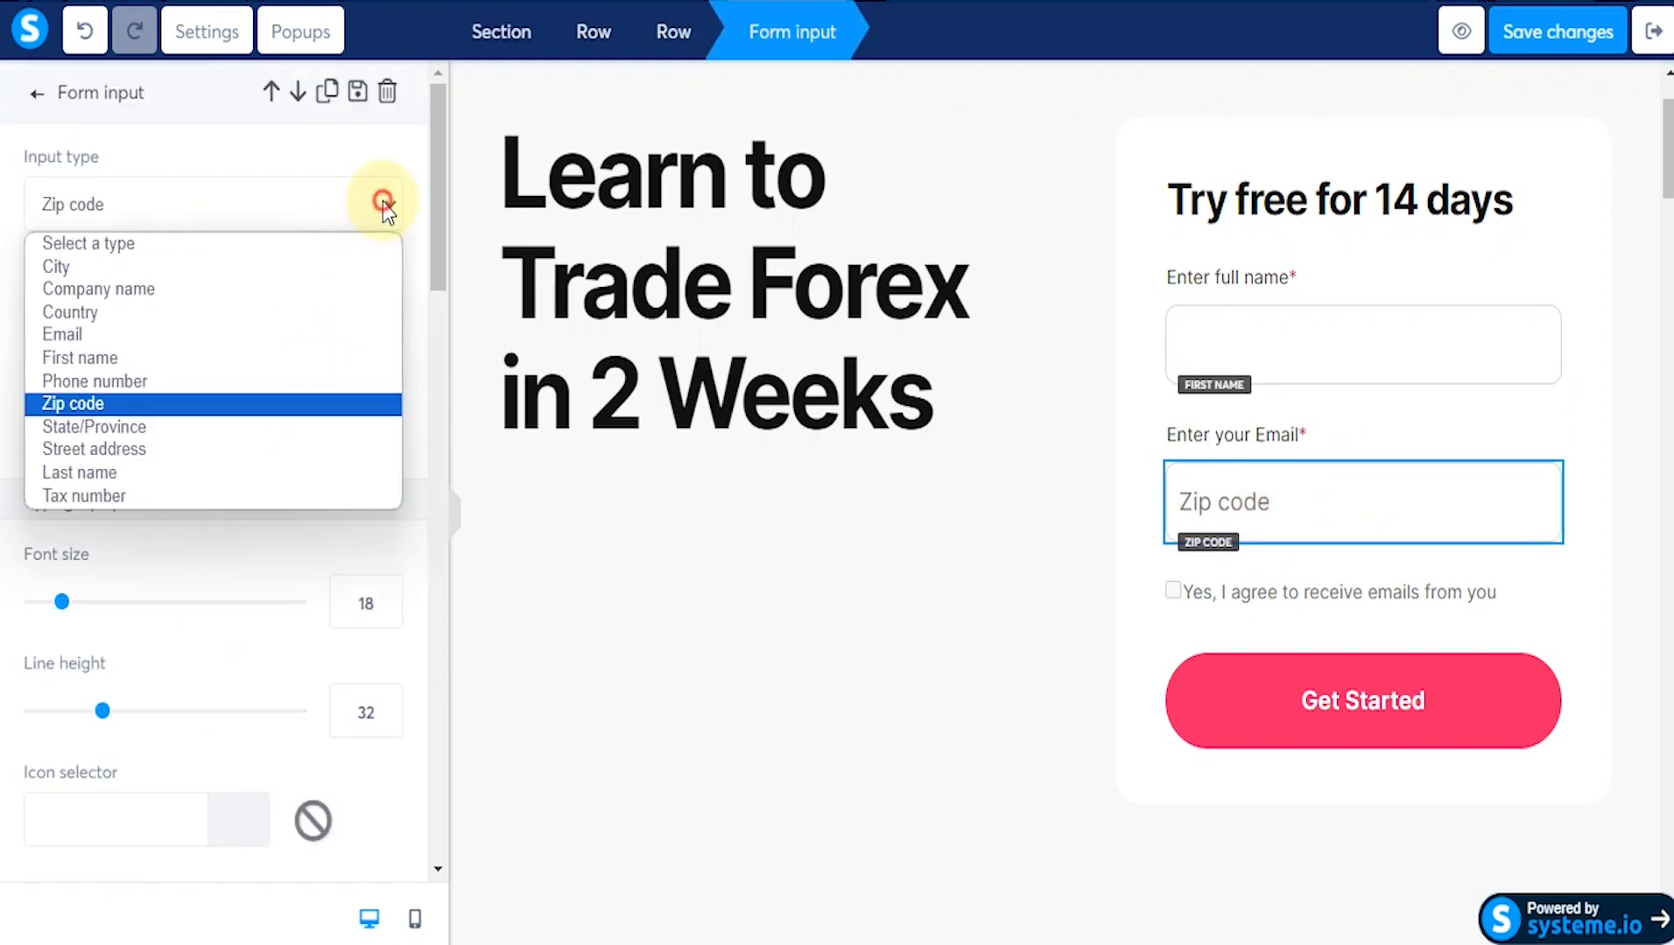
{"action": "left_click", "coordinate": [321, 333]}
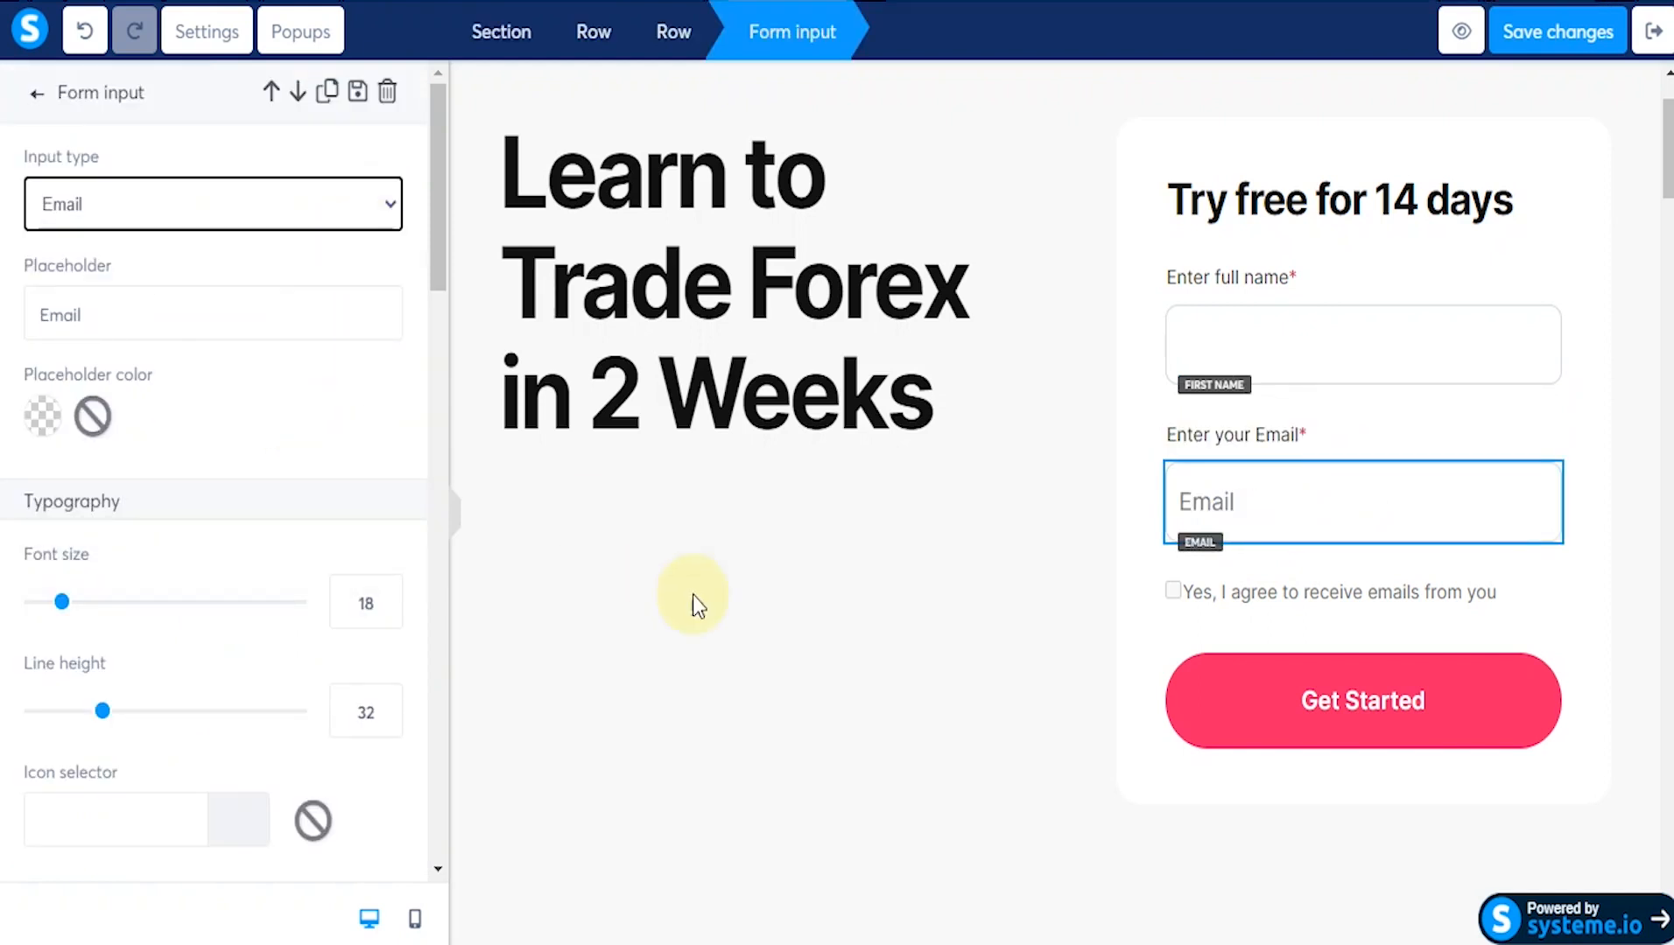
{"action": "left_click", "coordinate": [742, 594]}
Step: Check the Get Started button's redirect options after contact registration and choose To the next step
{"action": "scroll", "coordinate": [1166, 637], "scroll_direction": "down", "scroll_amount": 3}
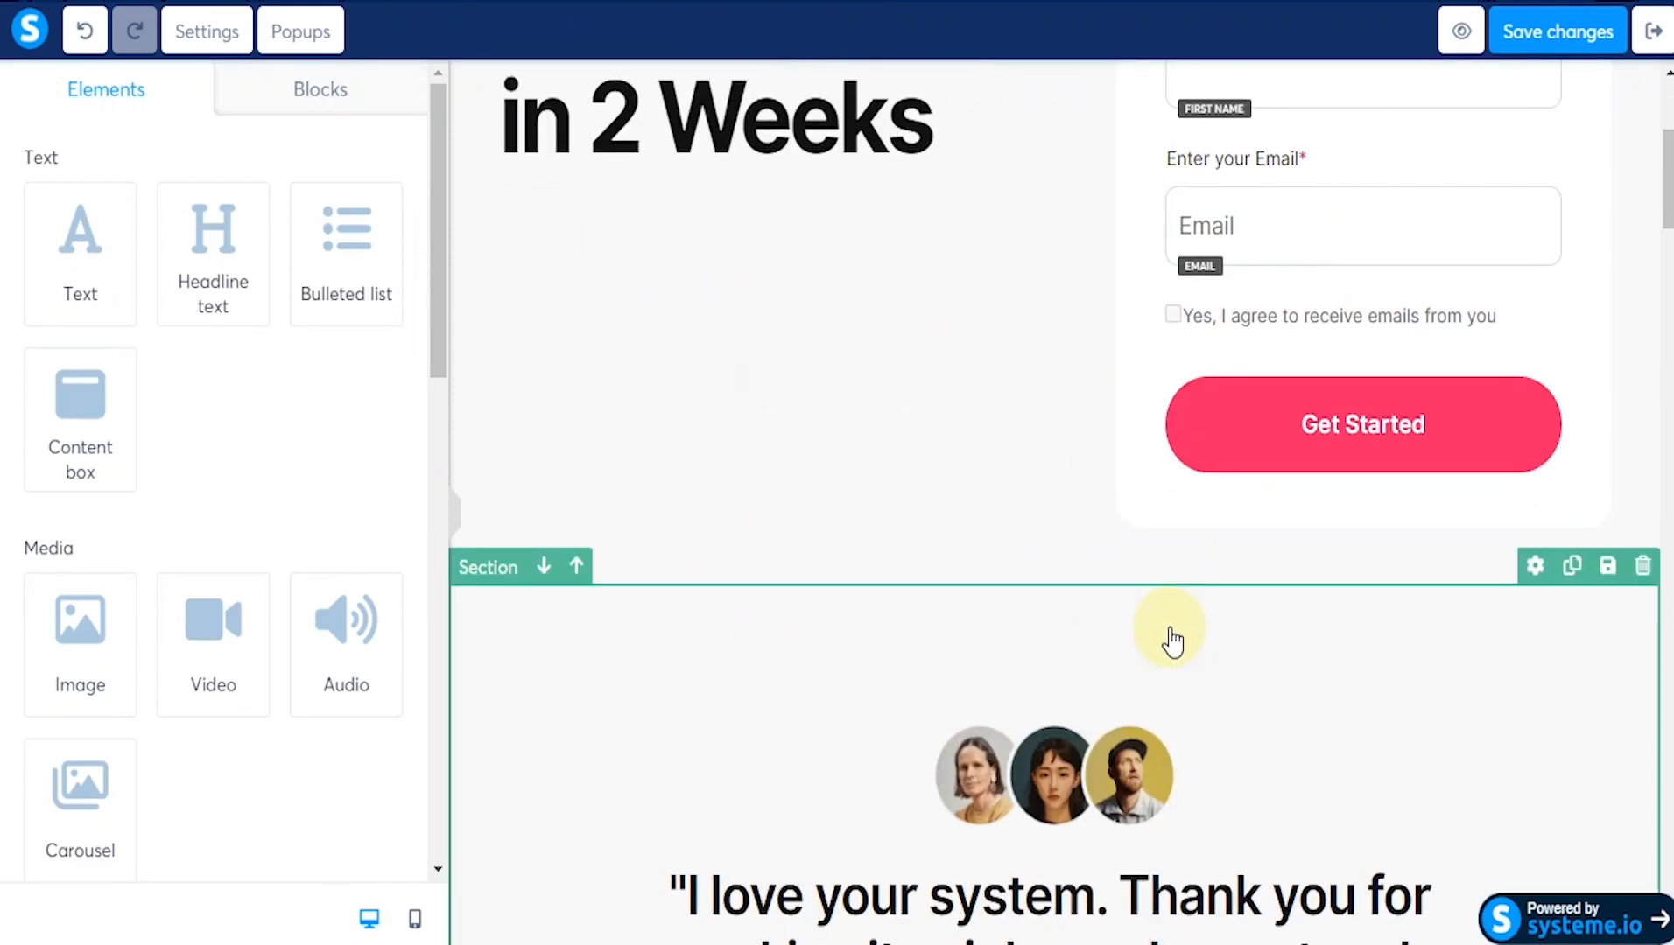
{"action": "scroll", "coordinate": [1195, 486], "scroll_direction": "up", "scroll_amount": 2}
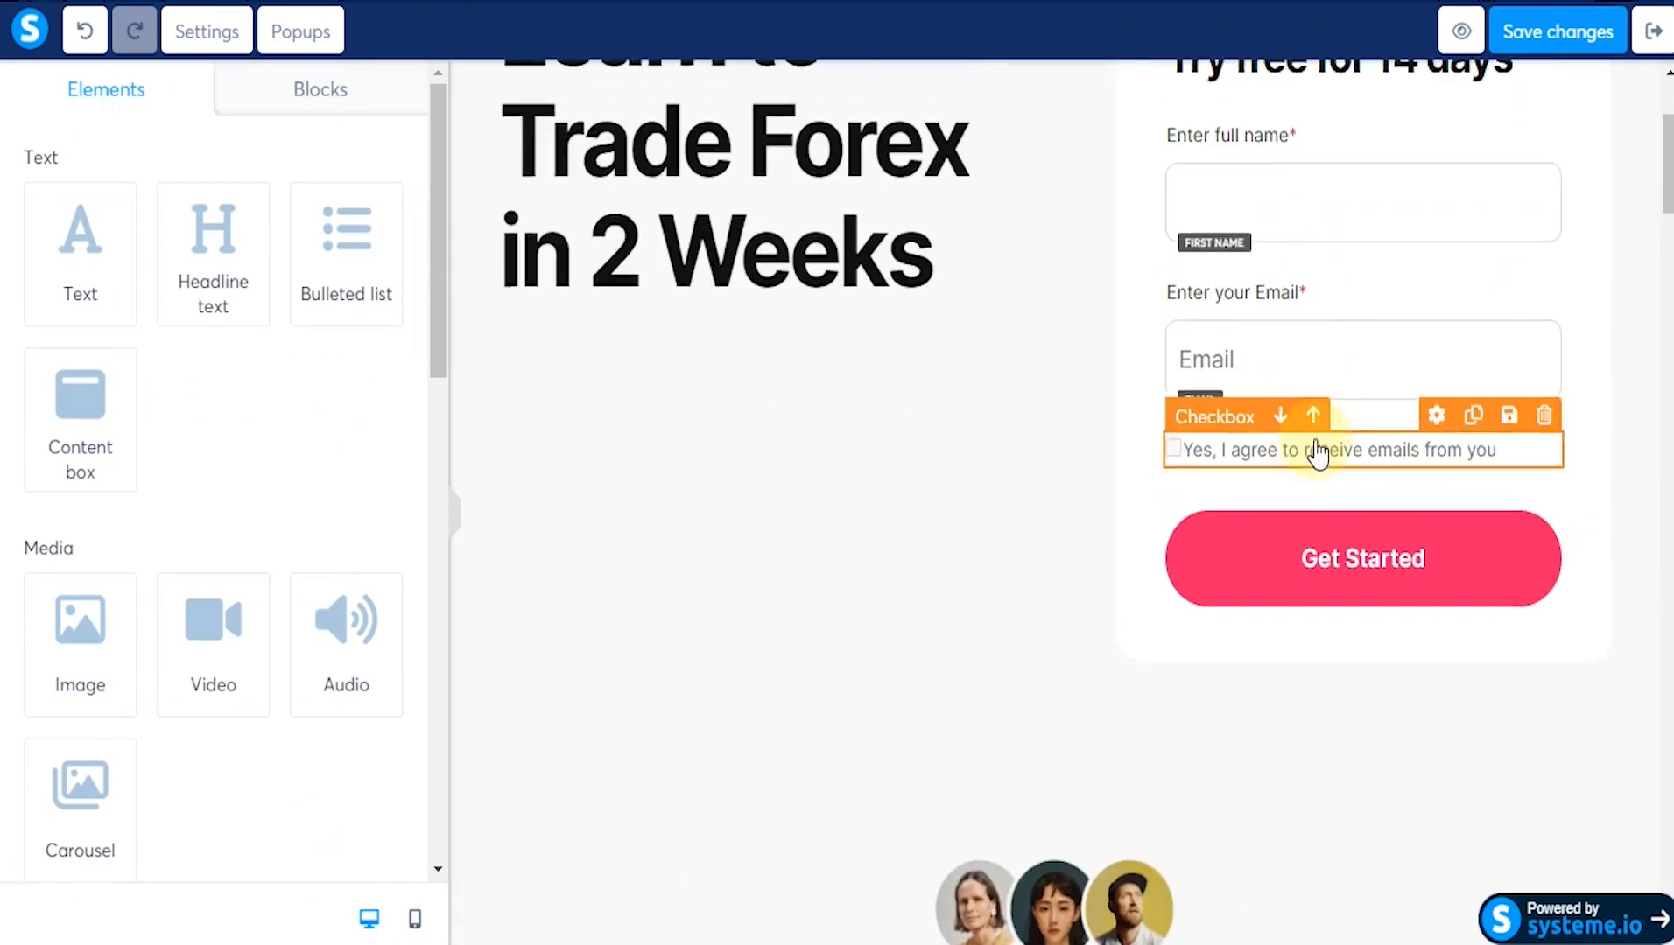
{"action": "left_click", "coordinate": [1376, 561]}
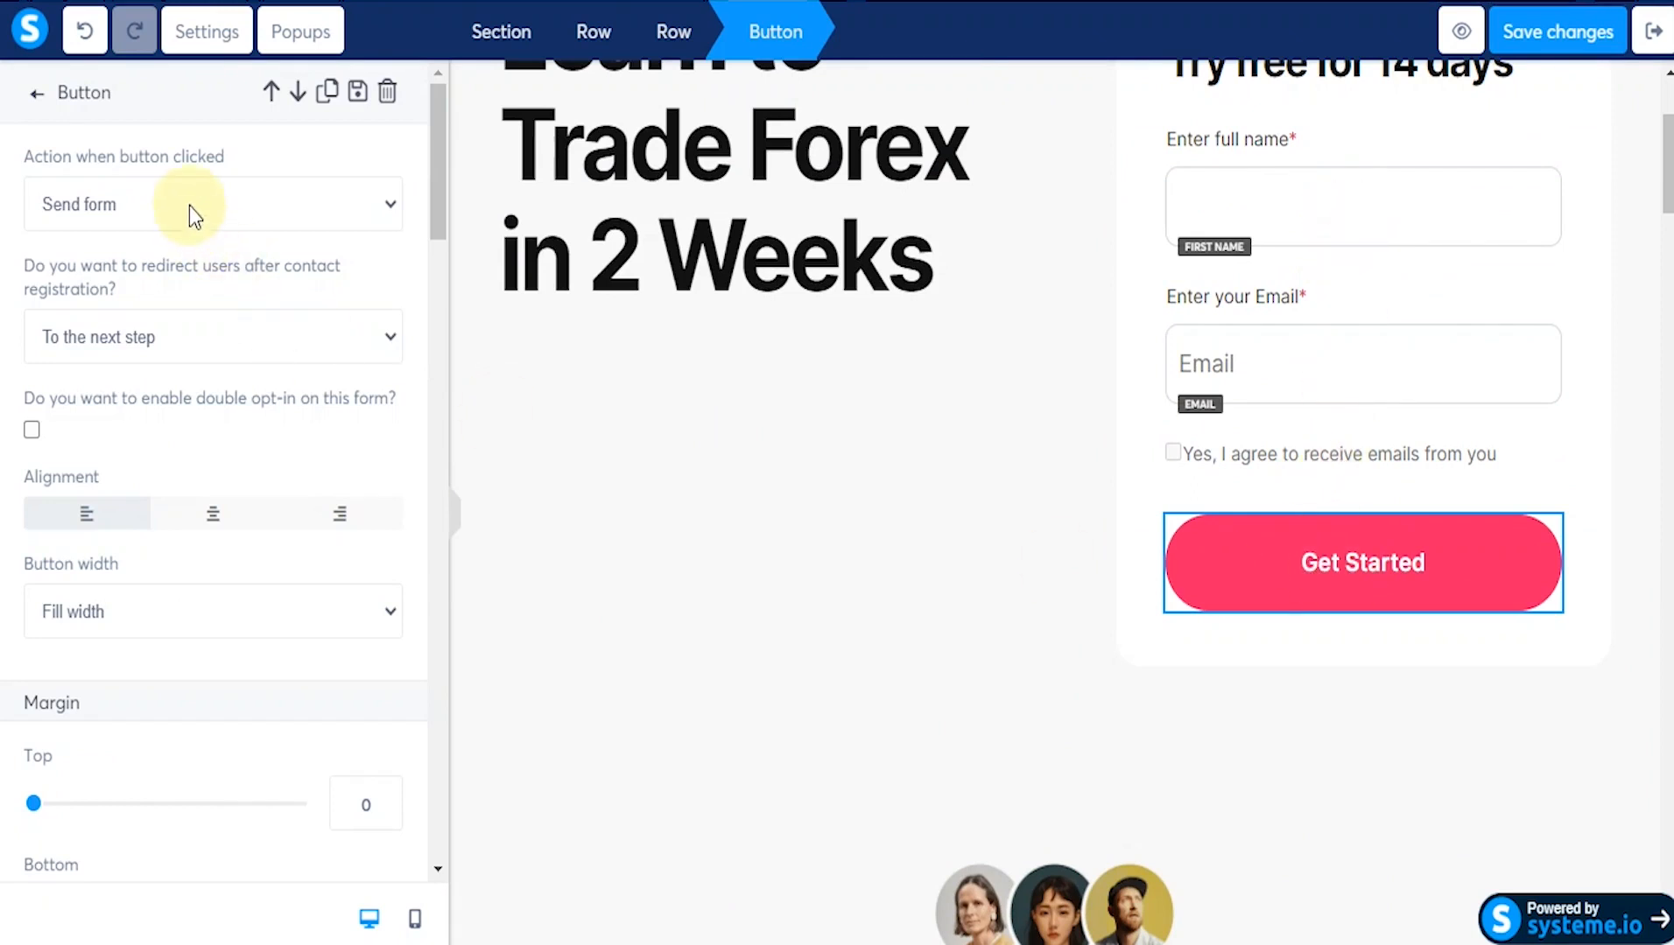
{"action": "left_click", "coordinate": [385, 339]}
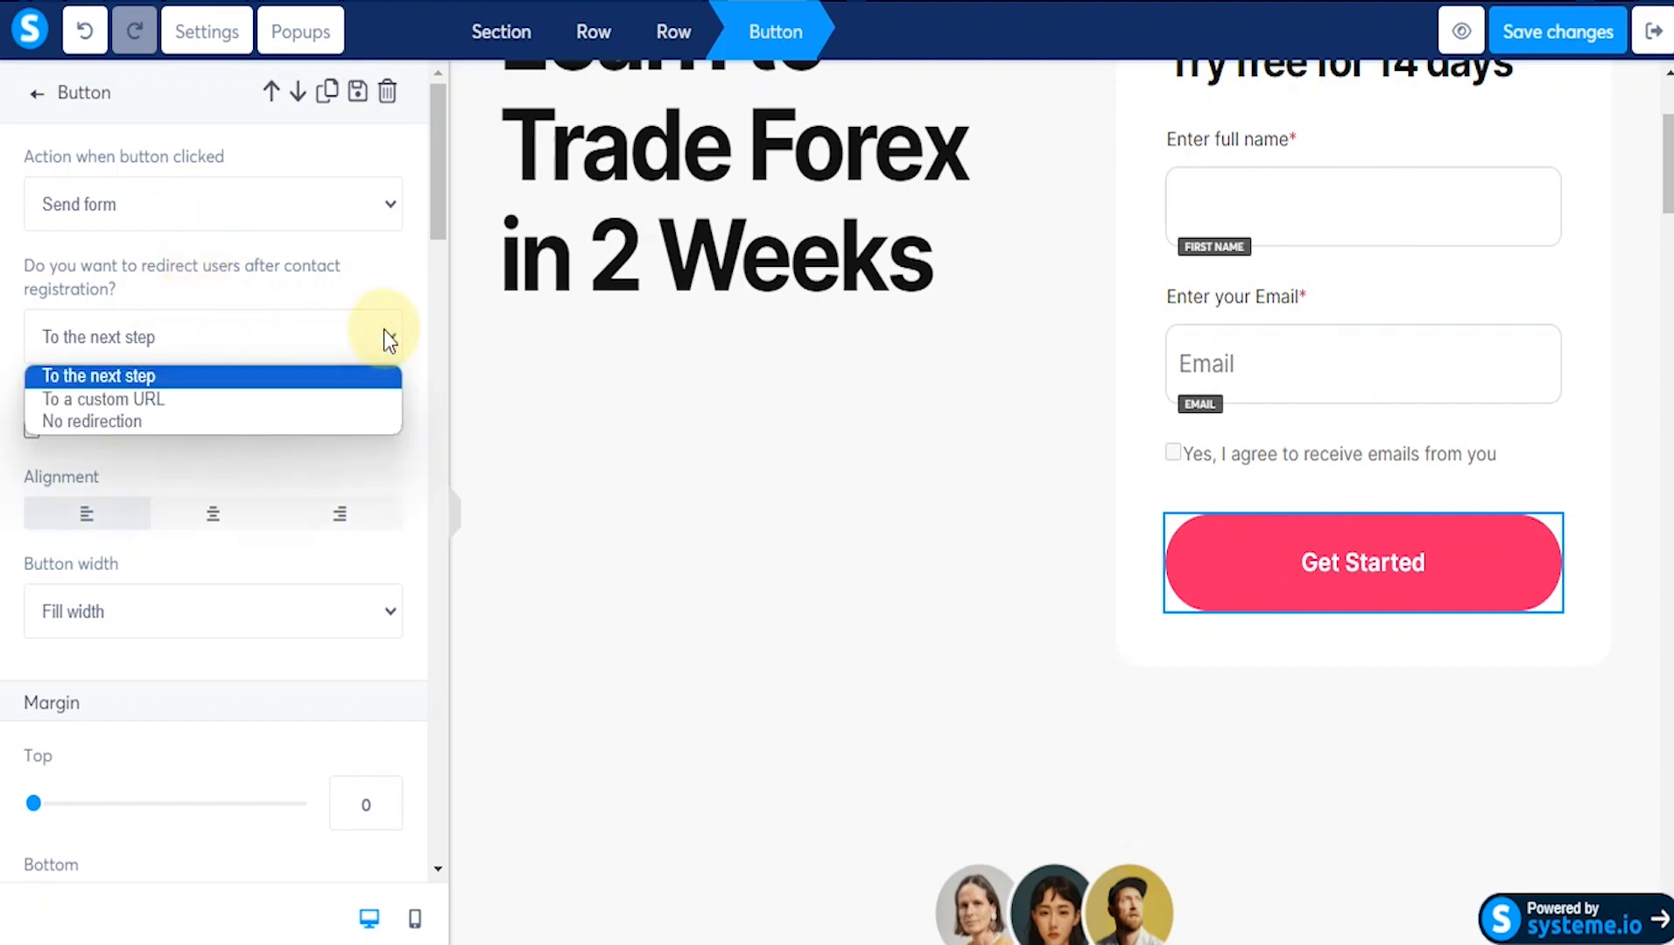
{"action": "left_click", "coordinate": [416, 270]}
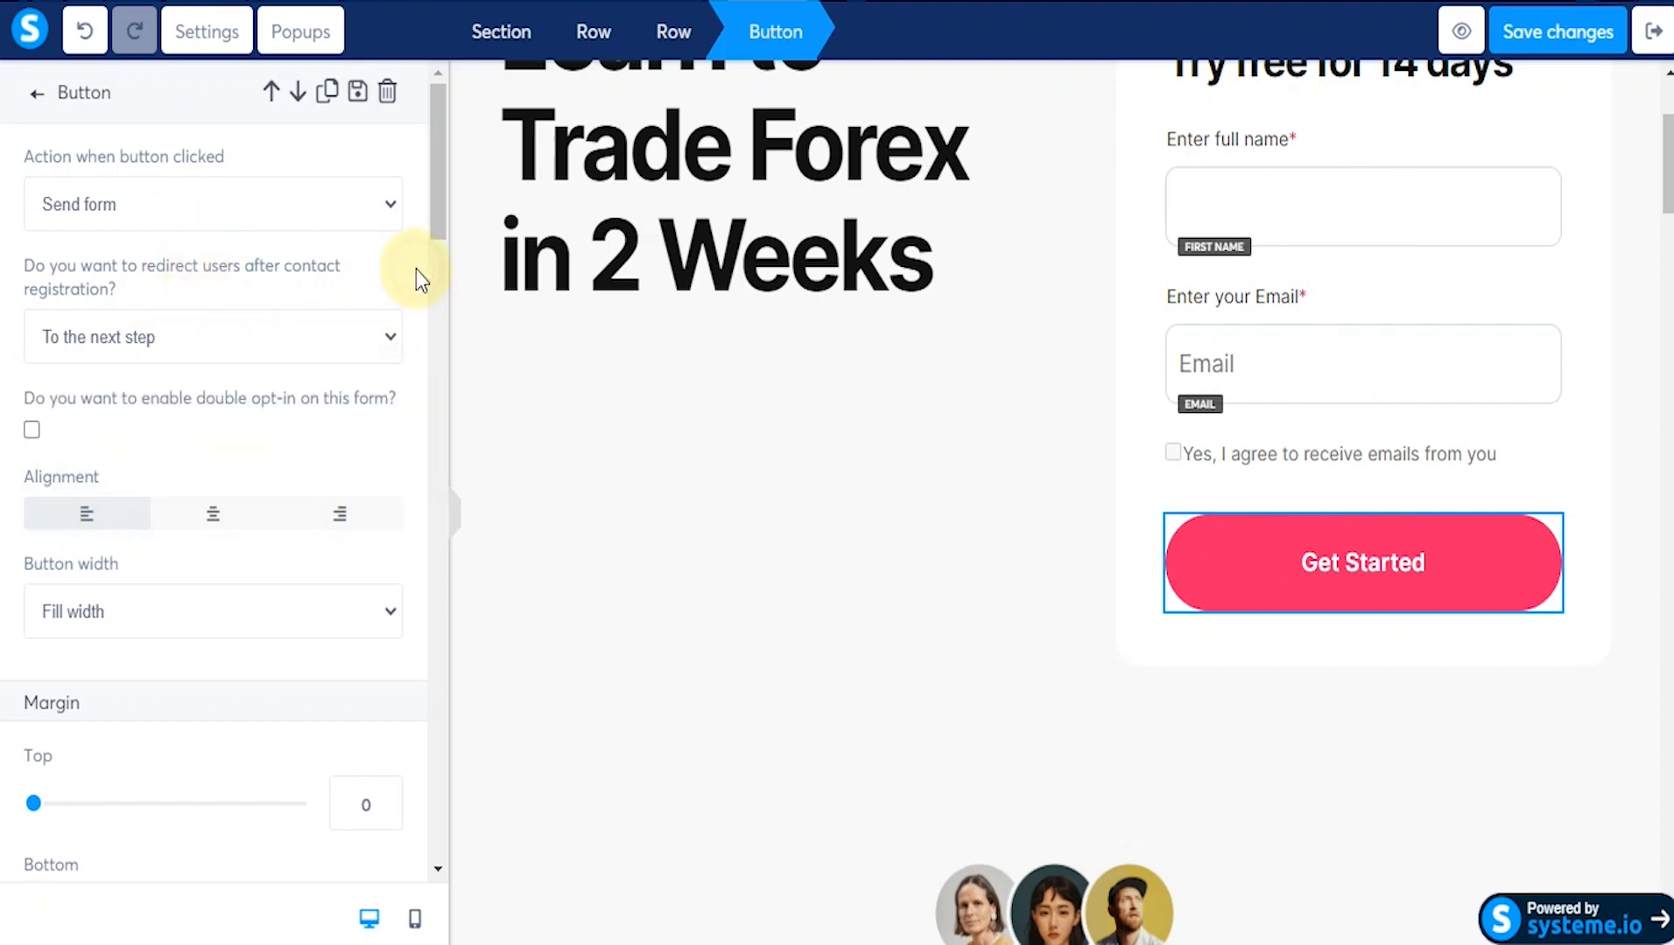
{"action": "left_click", "coordinate": [398, 322]}
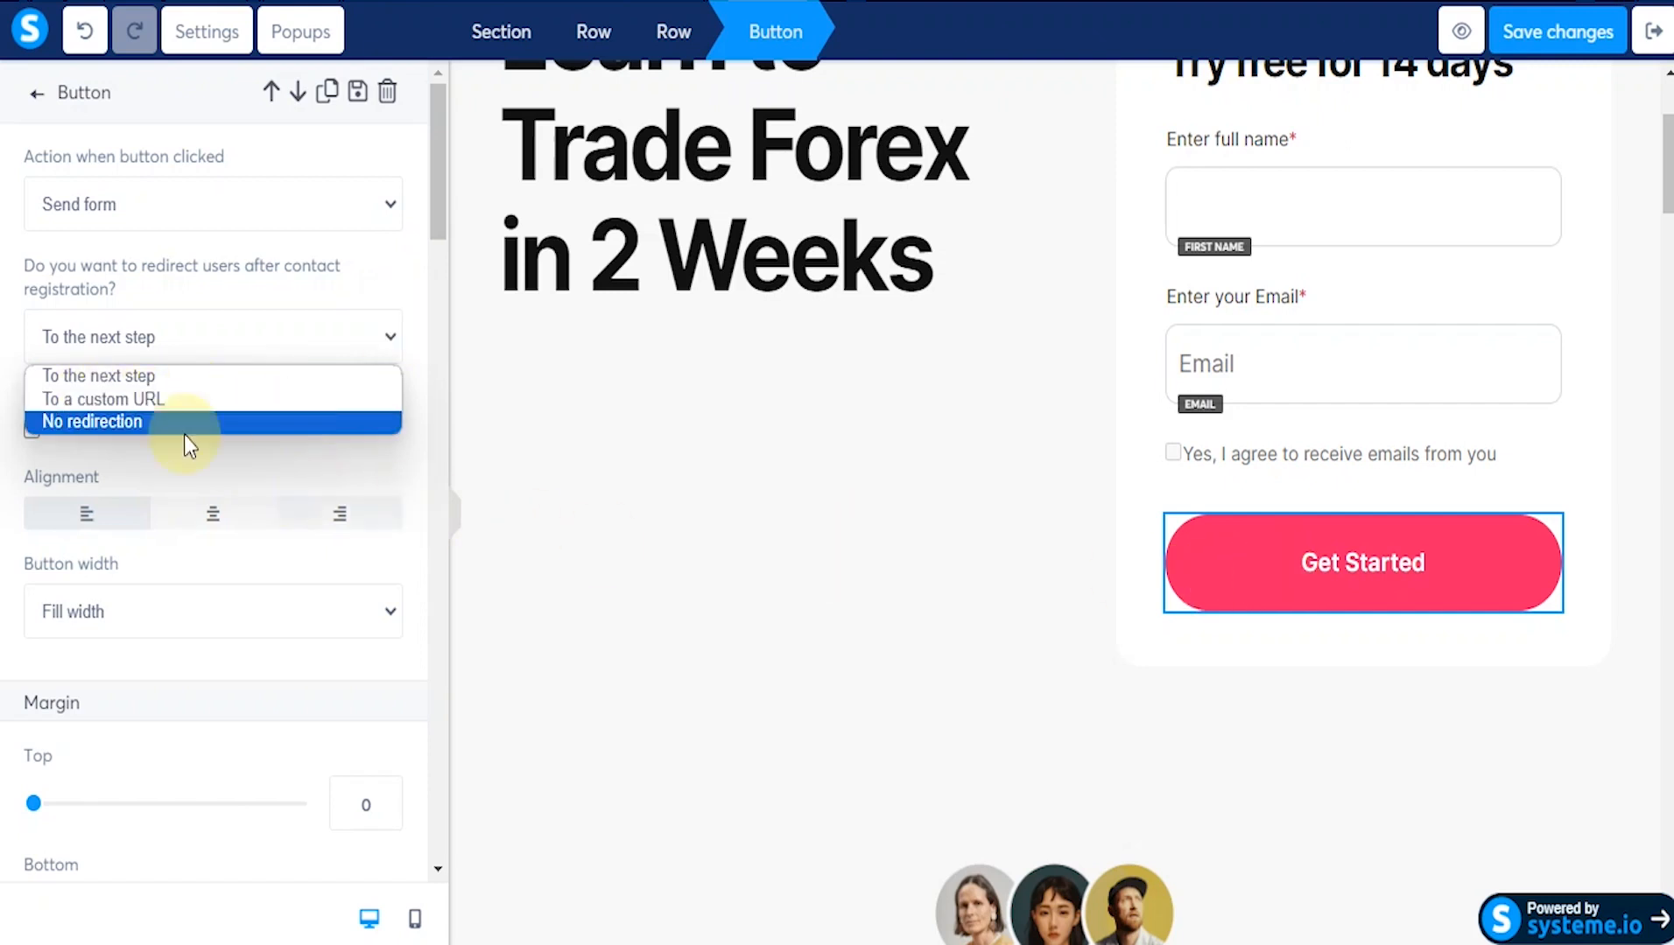
{"action": "left_click", "coordinate": [208, 376]}
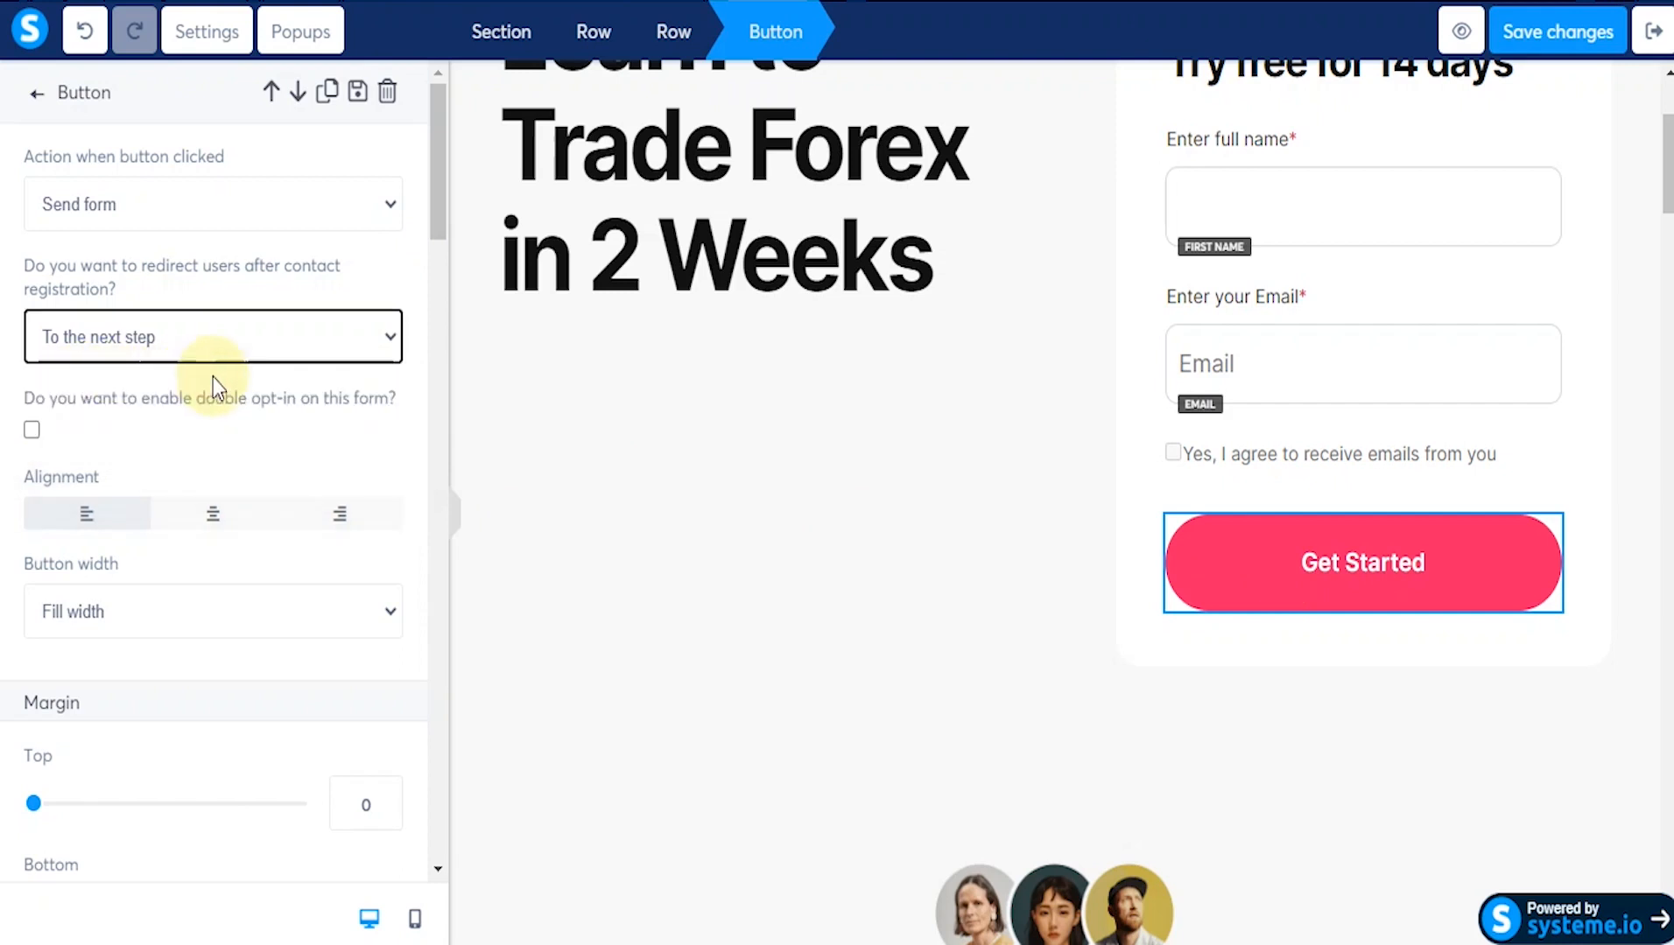
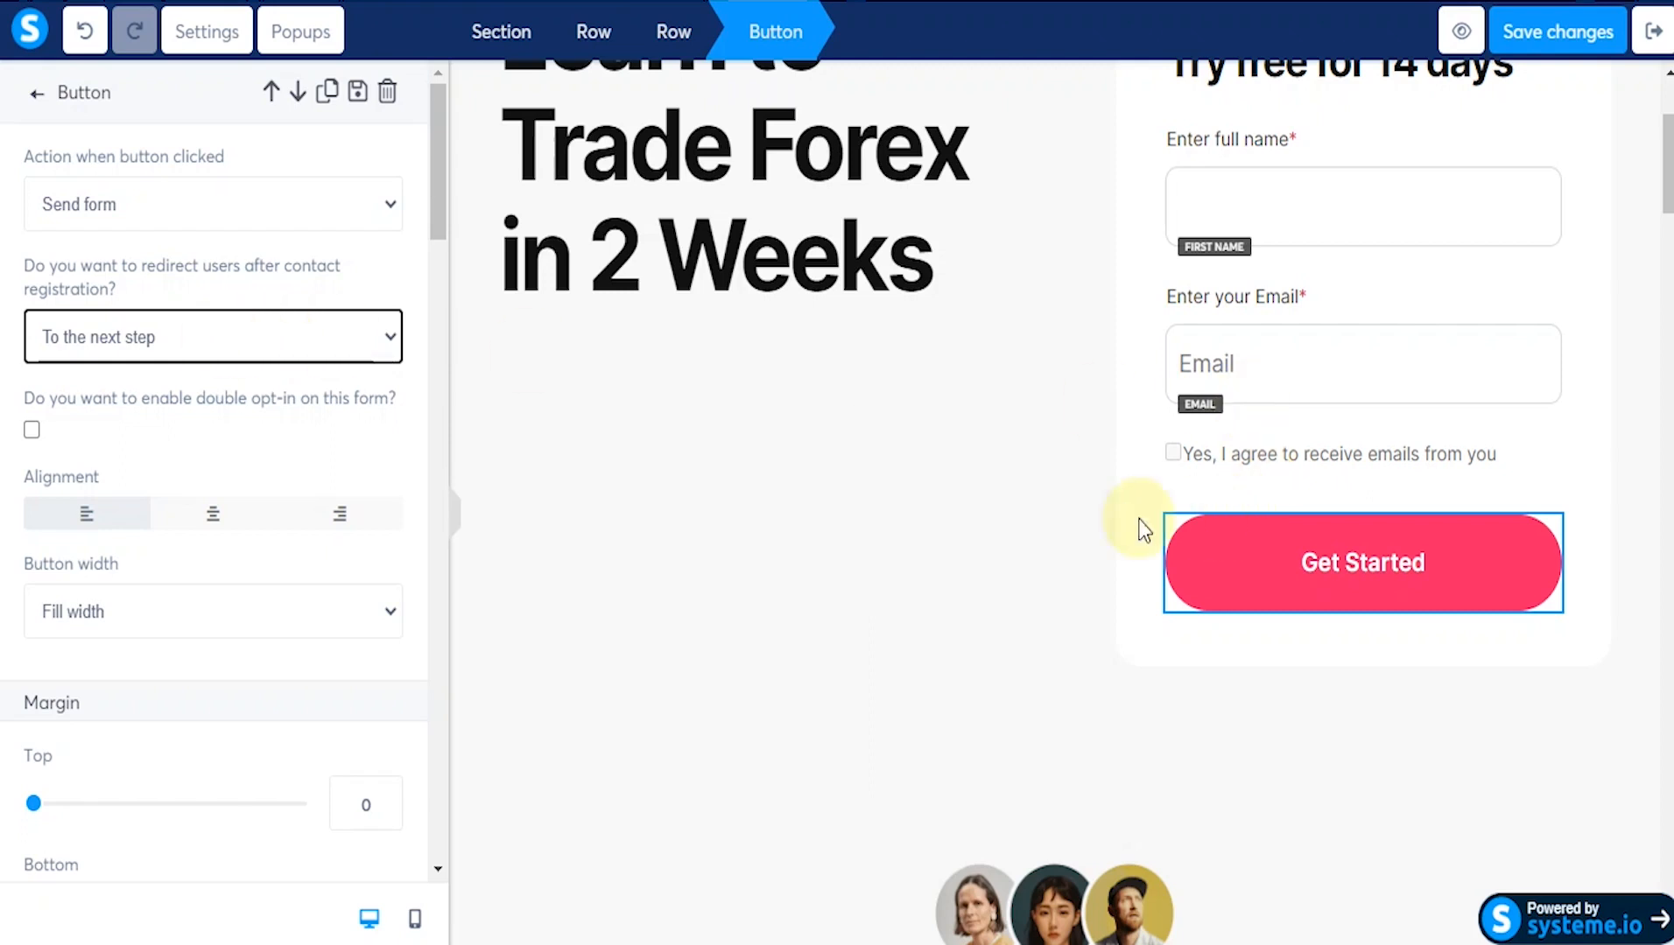
Step: Examine the template's sections below the sign-up form, from the testimonials through How does it work? to About us
{"action": "left_click", "coordinate": [1073, 521]}
{"action": "scroll", "coordinate": [1075, 525], "scroll_direction": "down", "scroll_amount": 5}
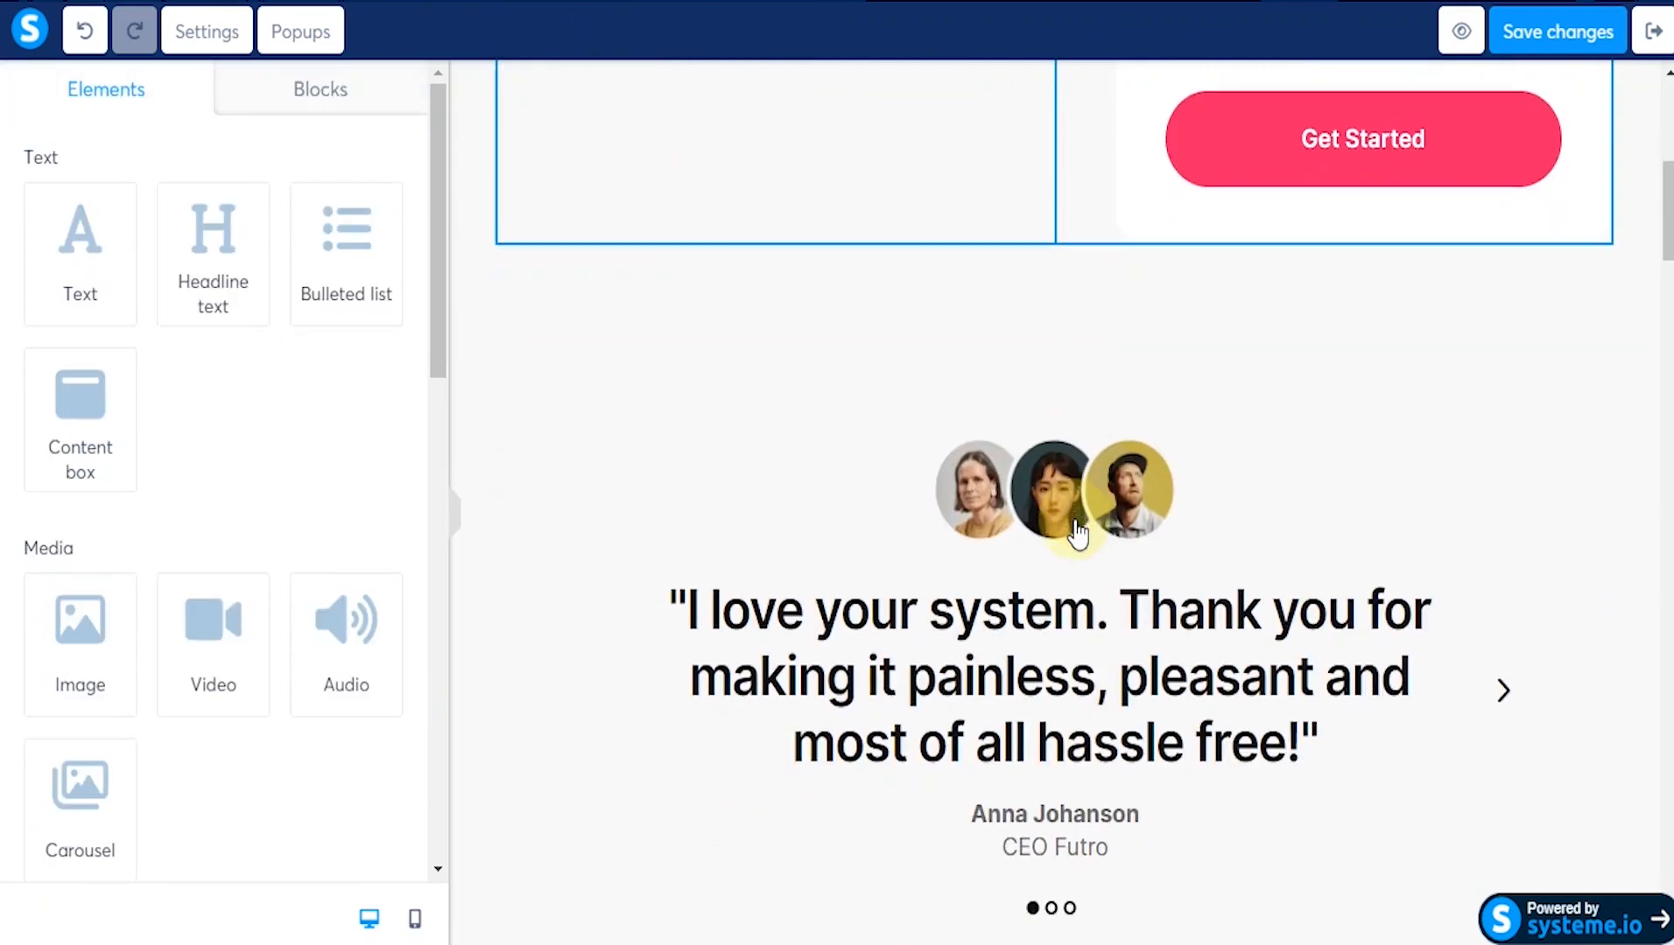
{"action": "scroll", "coordinate": [1075, 529], "scroll_direction": "down", "scroll_amount": 3}
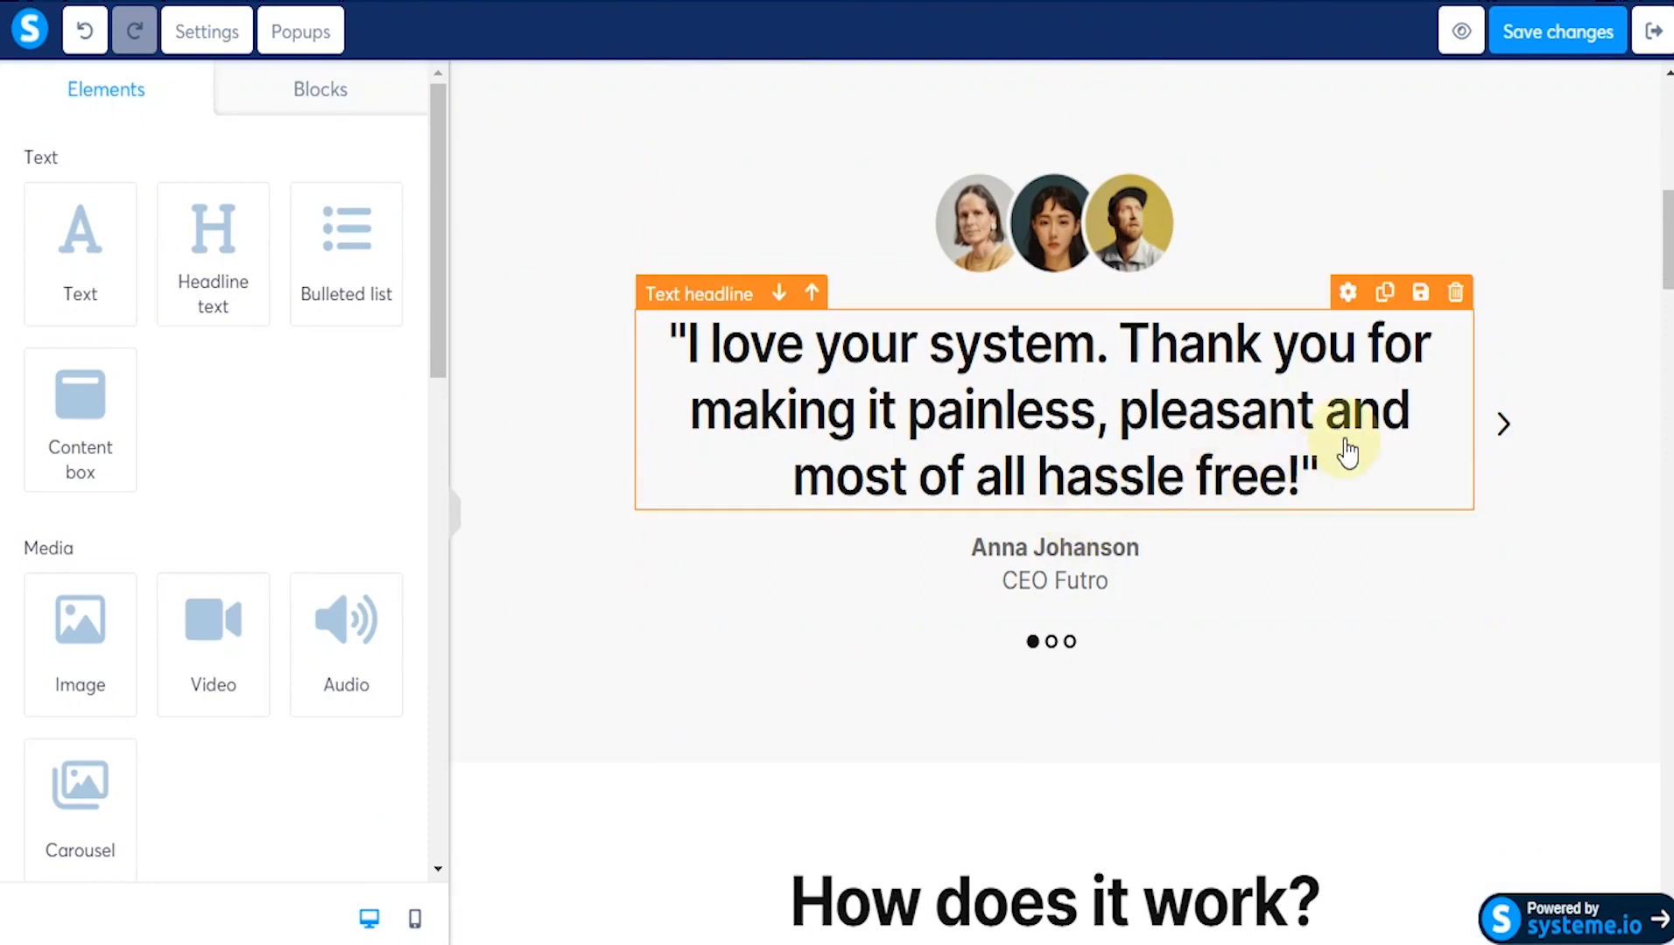
{"action": "scroll", "coordinate": [1322, 604], "scroll_direction": "down", "scroll_amount": 5}
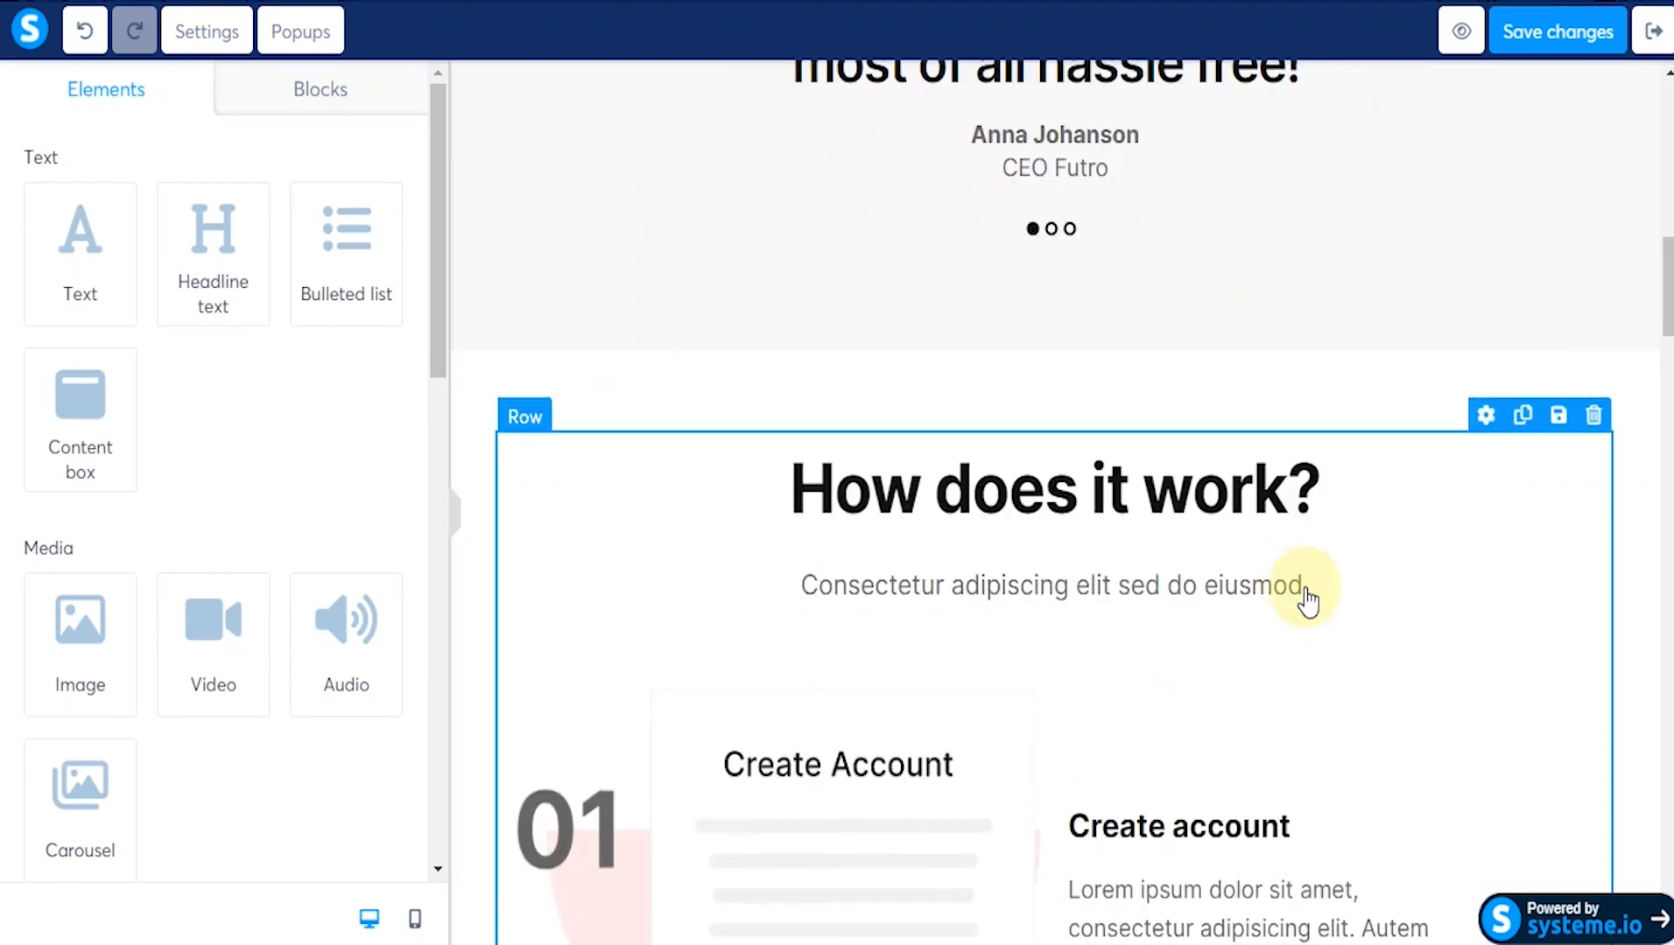
{"action": "scroll", "coordinate": [1306, 603], "scroll_direction": "down", "scroll_amount": 8}
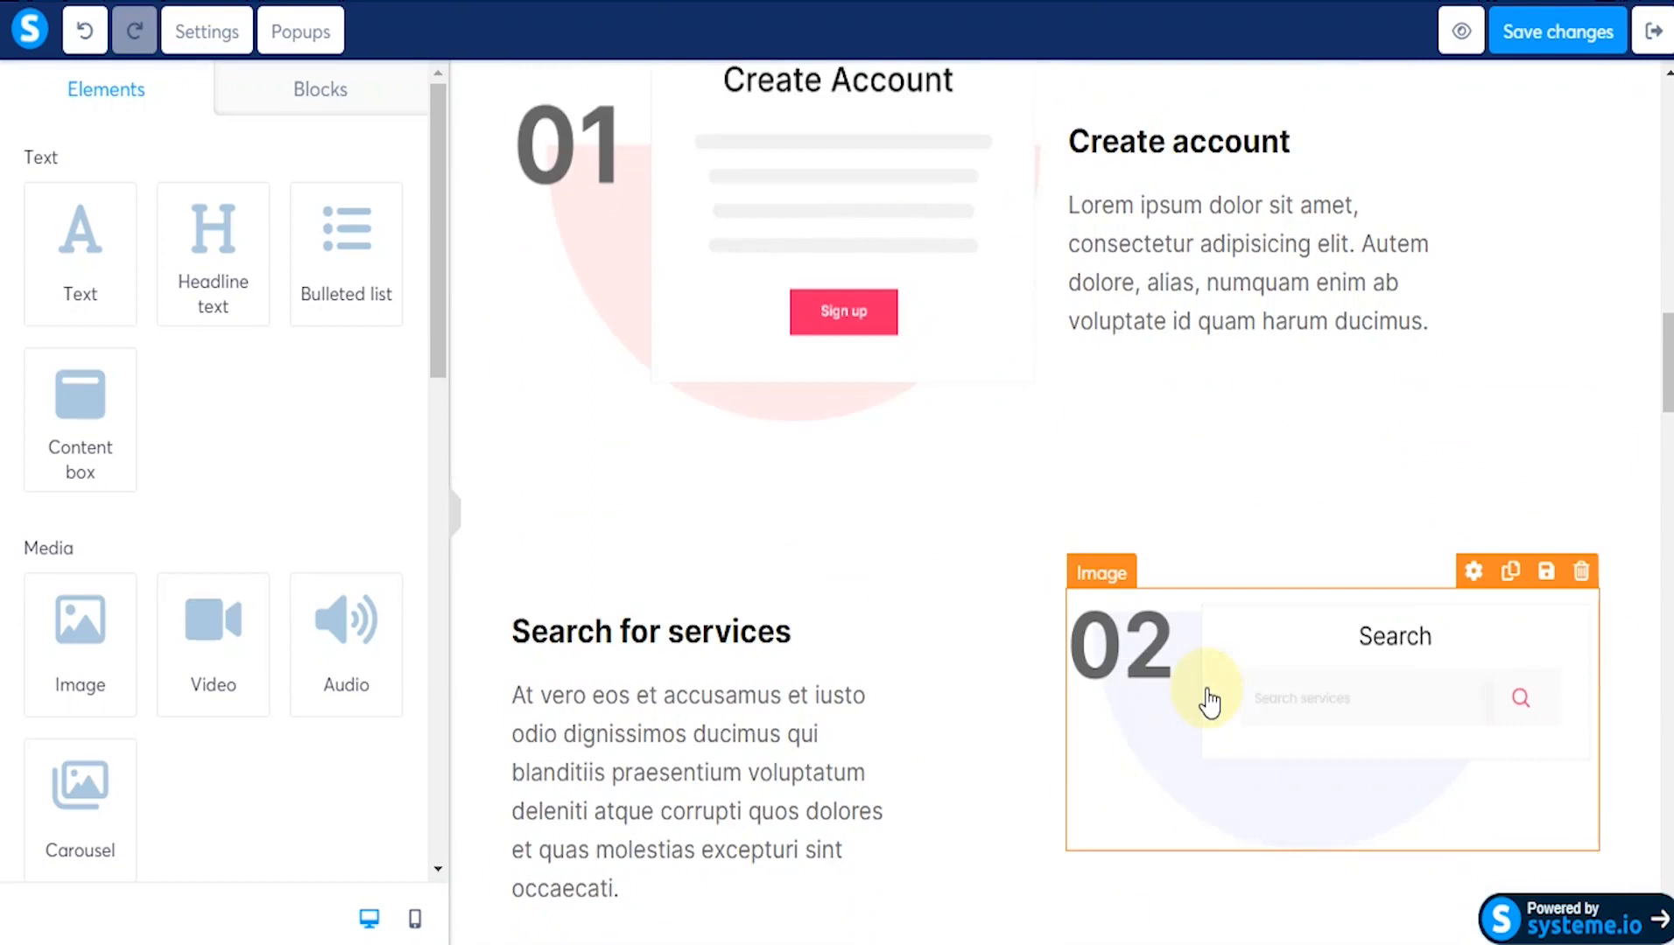
{"action": "scroll", "coordinate": [1213, 709], "scroll_direction": "down", "scroll_amount": 3}
{"action": "scroll", "coordinate": [1215, 718], "scroll_direction": "up", "scroll_amount": 10}
{"action": "scroll", "coordinate": [1399, 604], "scroll_direction": "up", "scroll_amount": 10}
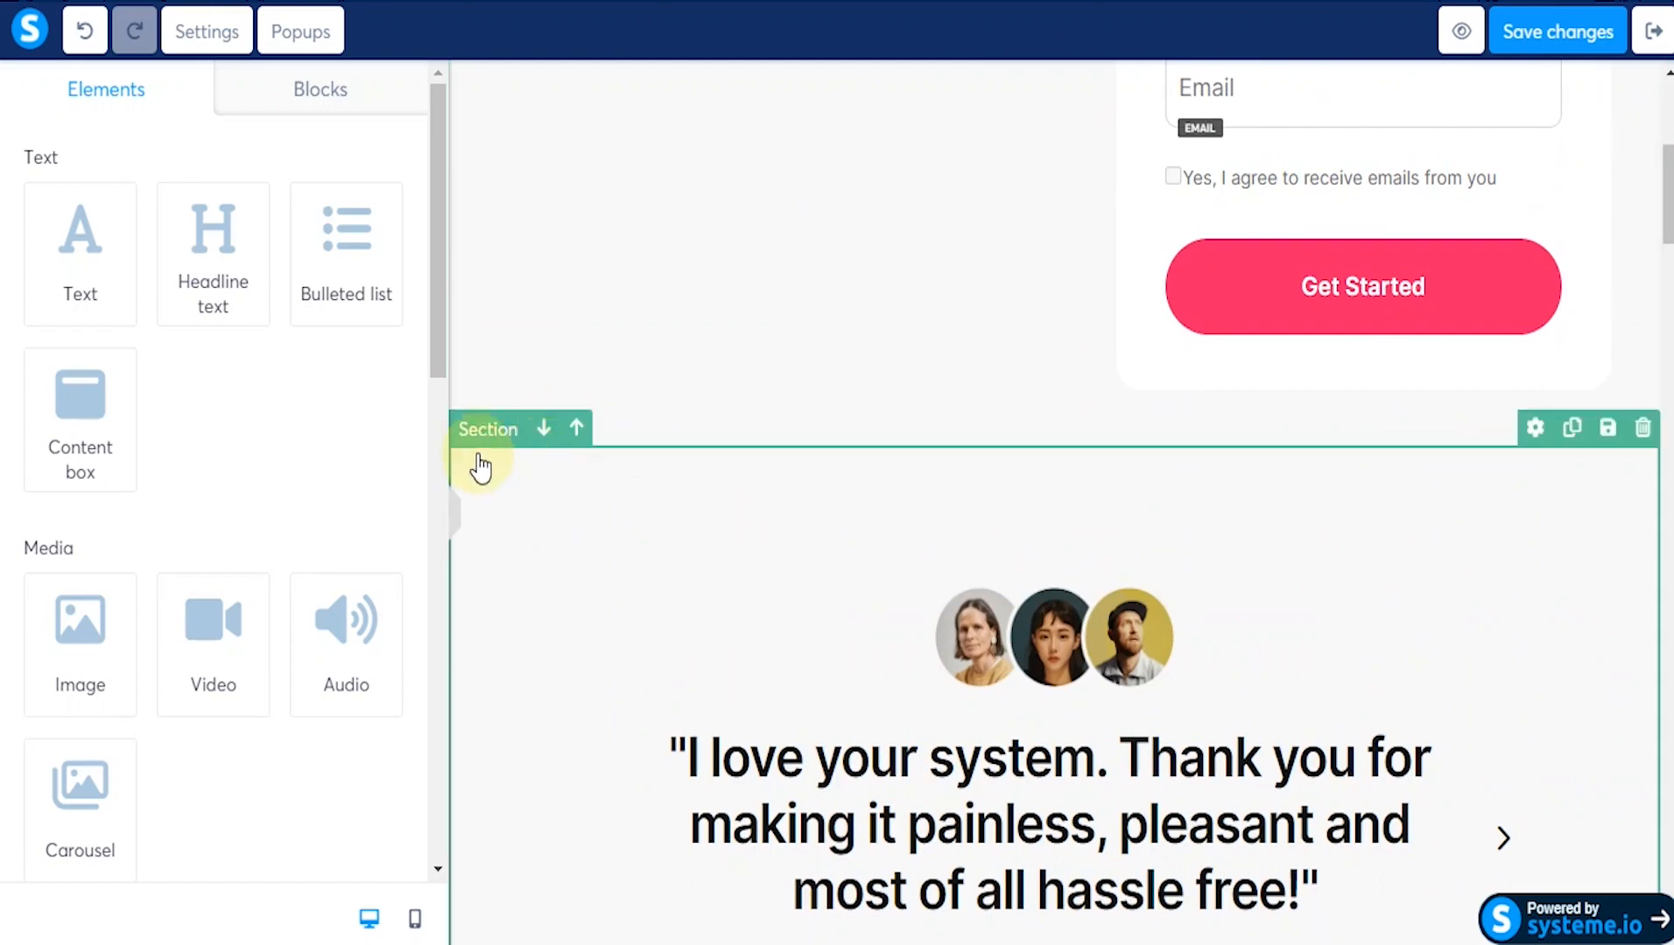
{"action": "scroll", "coordinate": [478, 411], "scroll_direction": "up", "scroll_amount": 6}
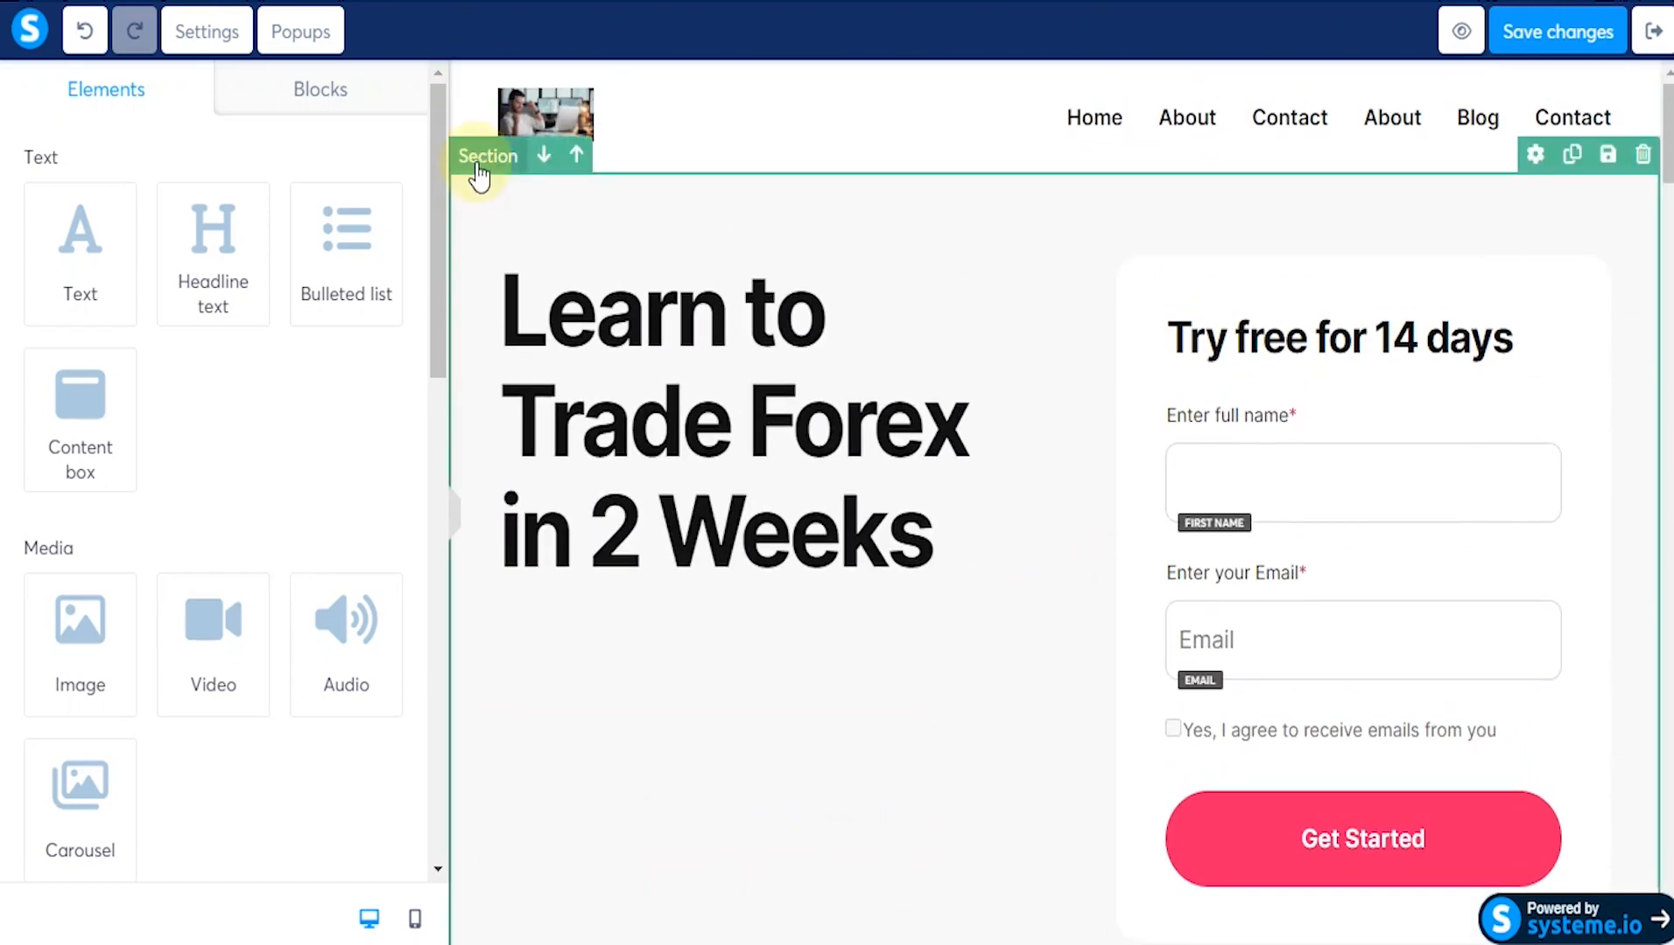
{"action": "scroll", "coordinate": [477, 262], "scroll_direction": "down", "scroll_amount": 8}
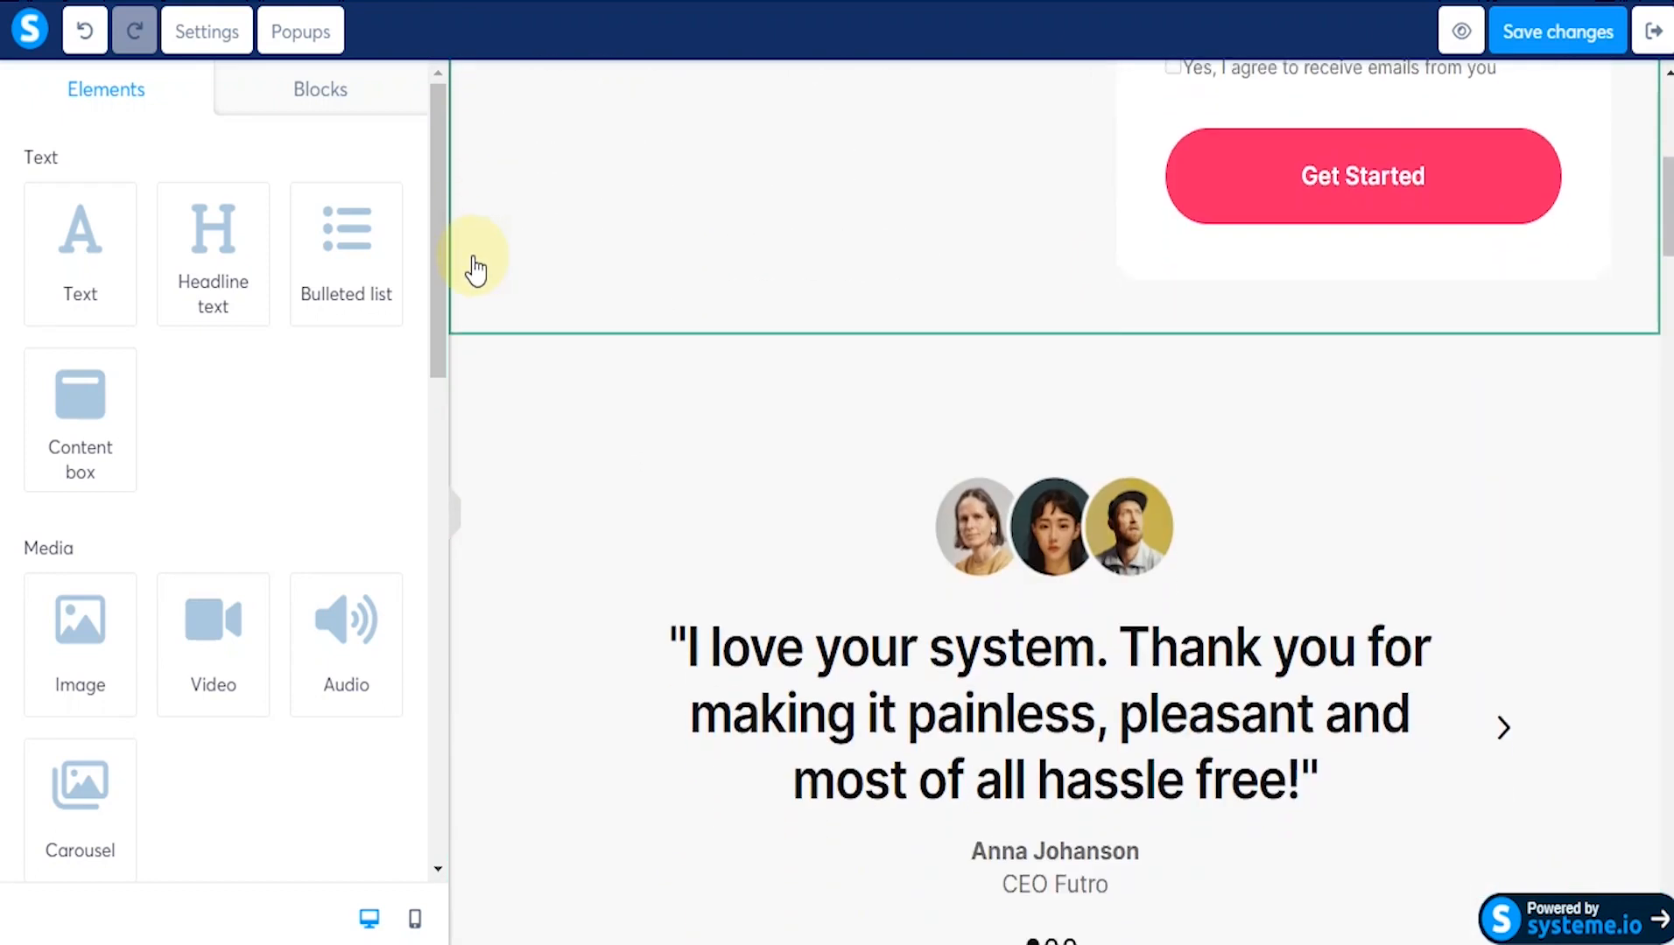
{"action": "scroll", "coordinate": [475, 344], "scroll_direction": "down", "scroll_amount": 3}
{"action": "scroll", "coordinate": [480, 344], "scroll_direction": "down", "scroll_amount": 6}
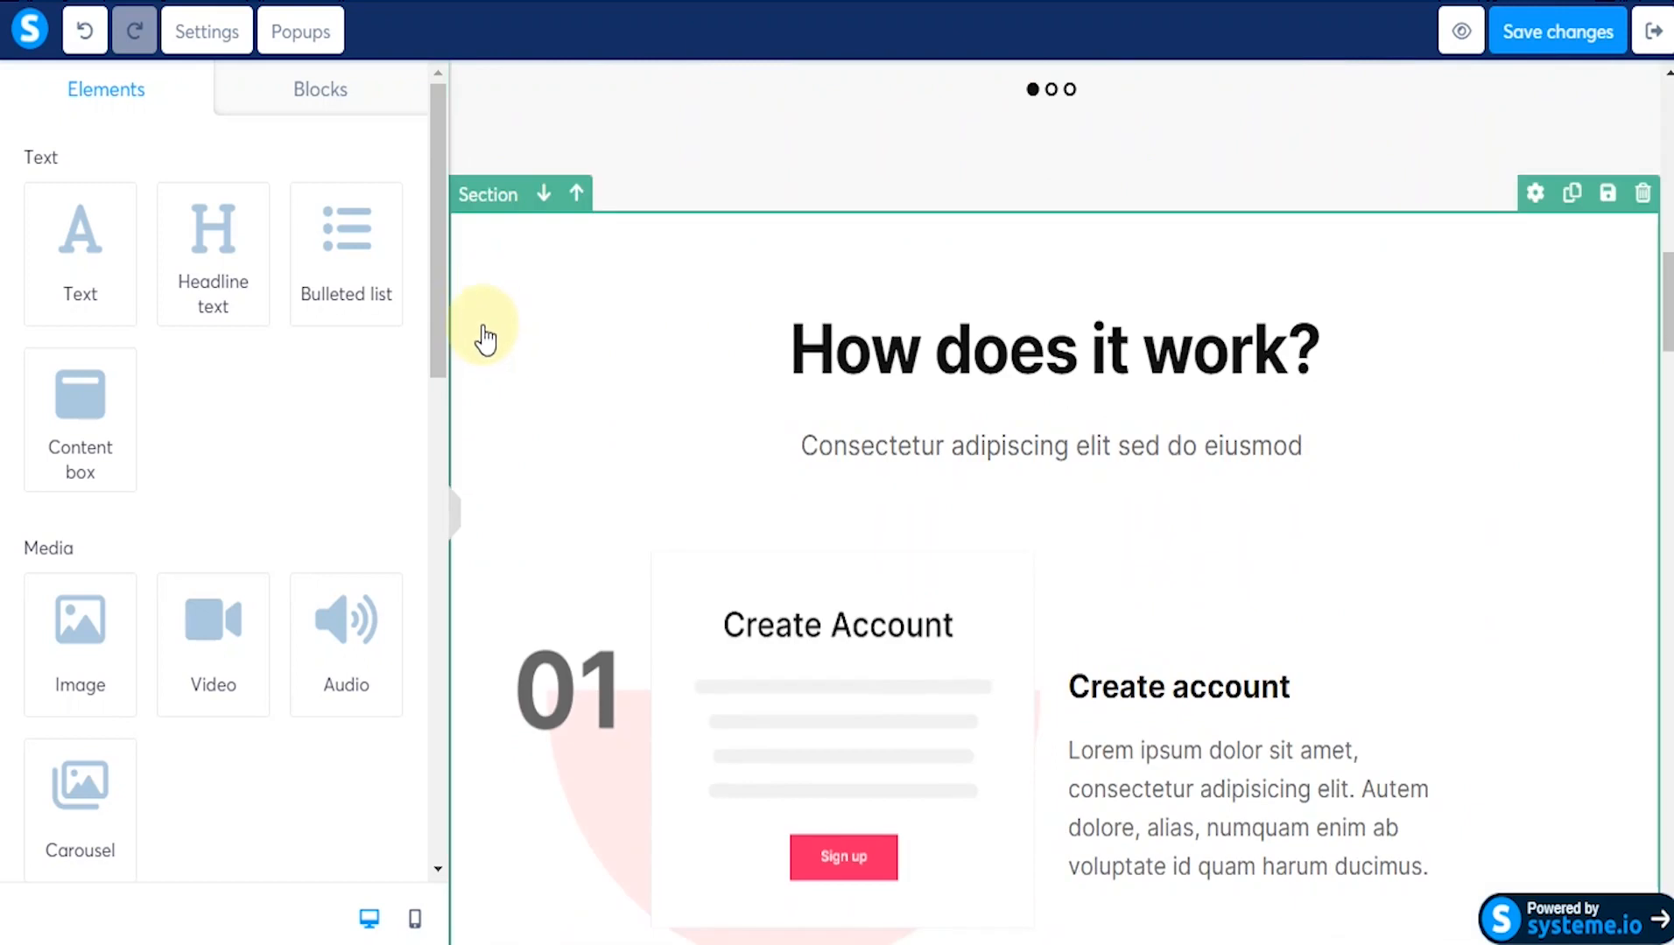
{"action": "scroll", "coordinate": [487, 481], "scroll_direction": "down", "scroll_amount": 8}
{"action": "scroll", "coordinate": [487, 482], "scroll_direction": "down", "scroll_amount": 11}
{"action": "scroll", "coordinate": [782, 530], "scroll_direction": "up", "scroll_amount": 3}
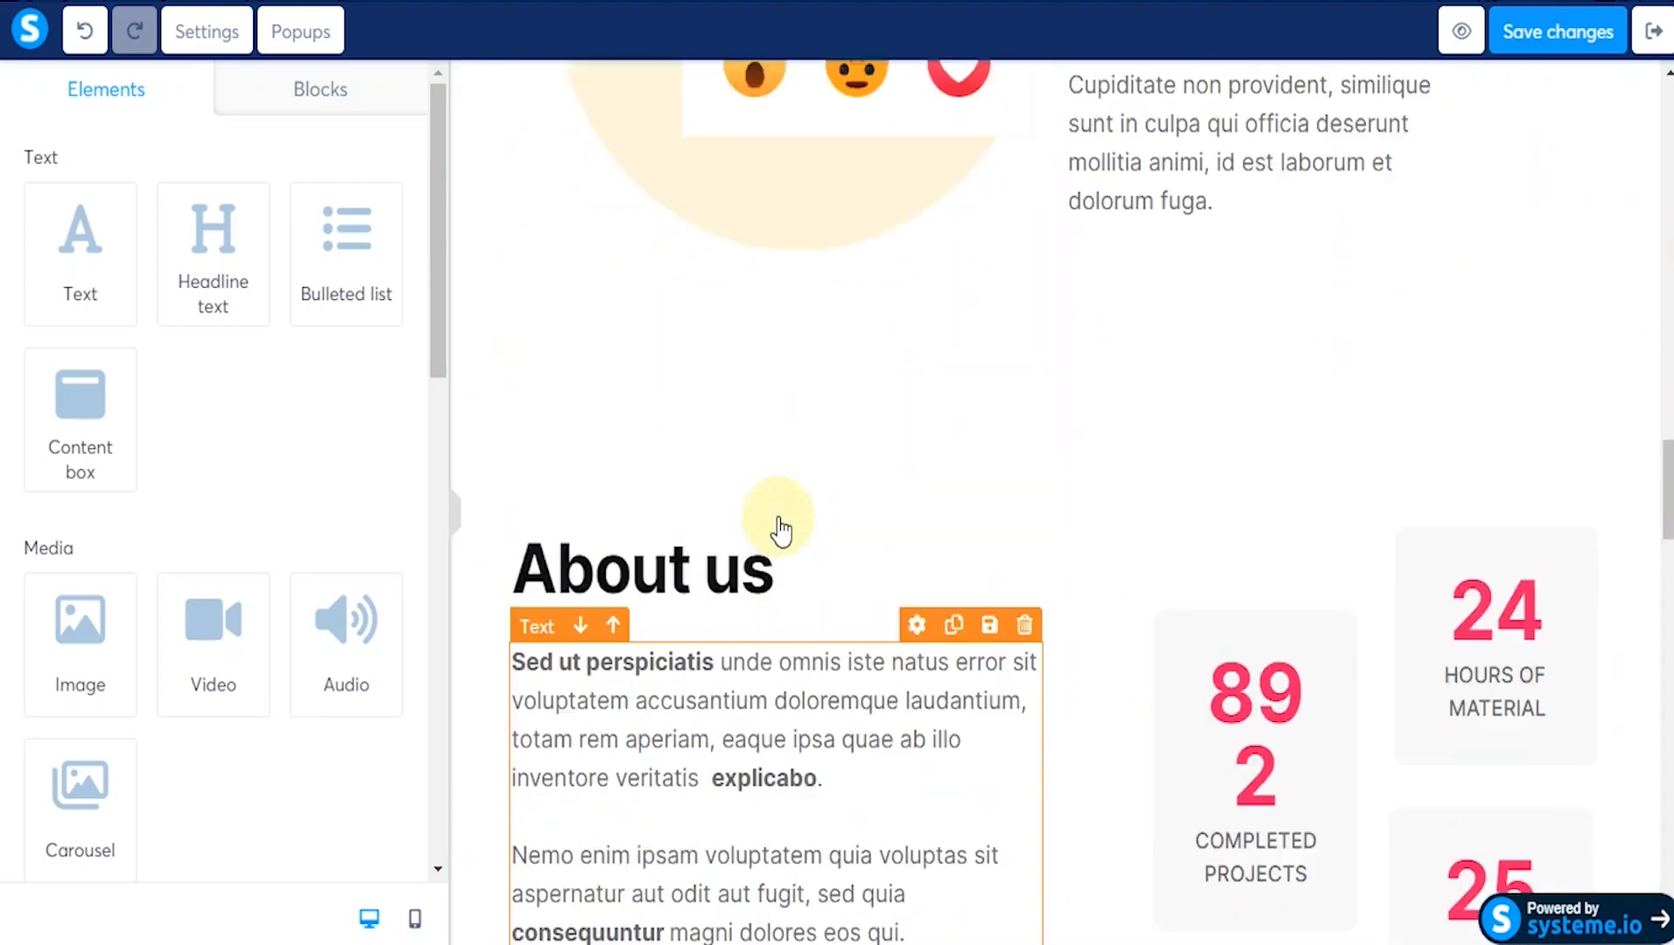
{"action": "scroll", "coordinate": [782, 529], "scroll_direction": "up", "scroll_amount": 20}
Step: Delete the testimonial, How does it work? and About us sections below the sign-up form
{"action": "scroll", "coordinate": [782, 529], "scroll_direction": "down", "scroll_amount": 8}
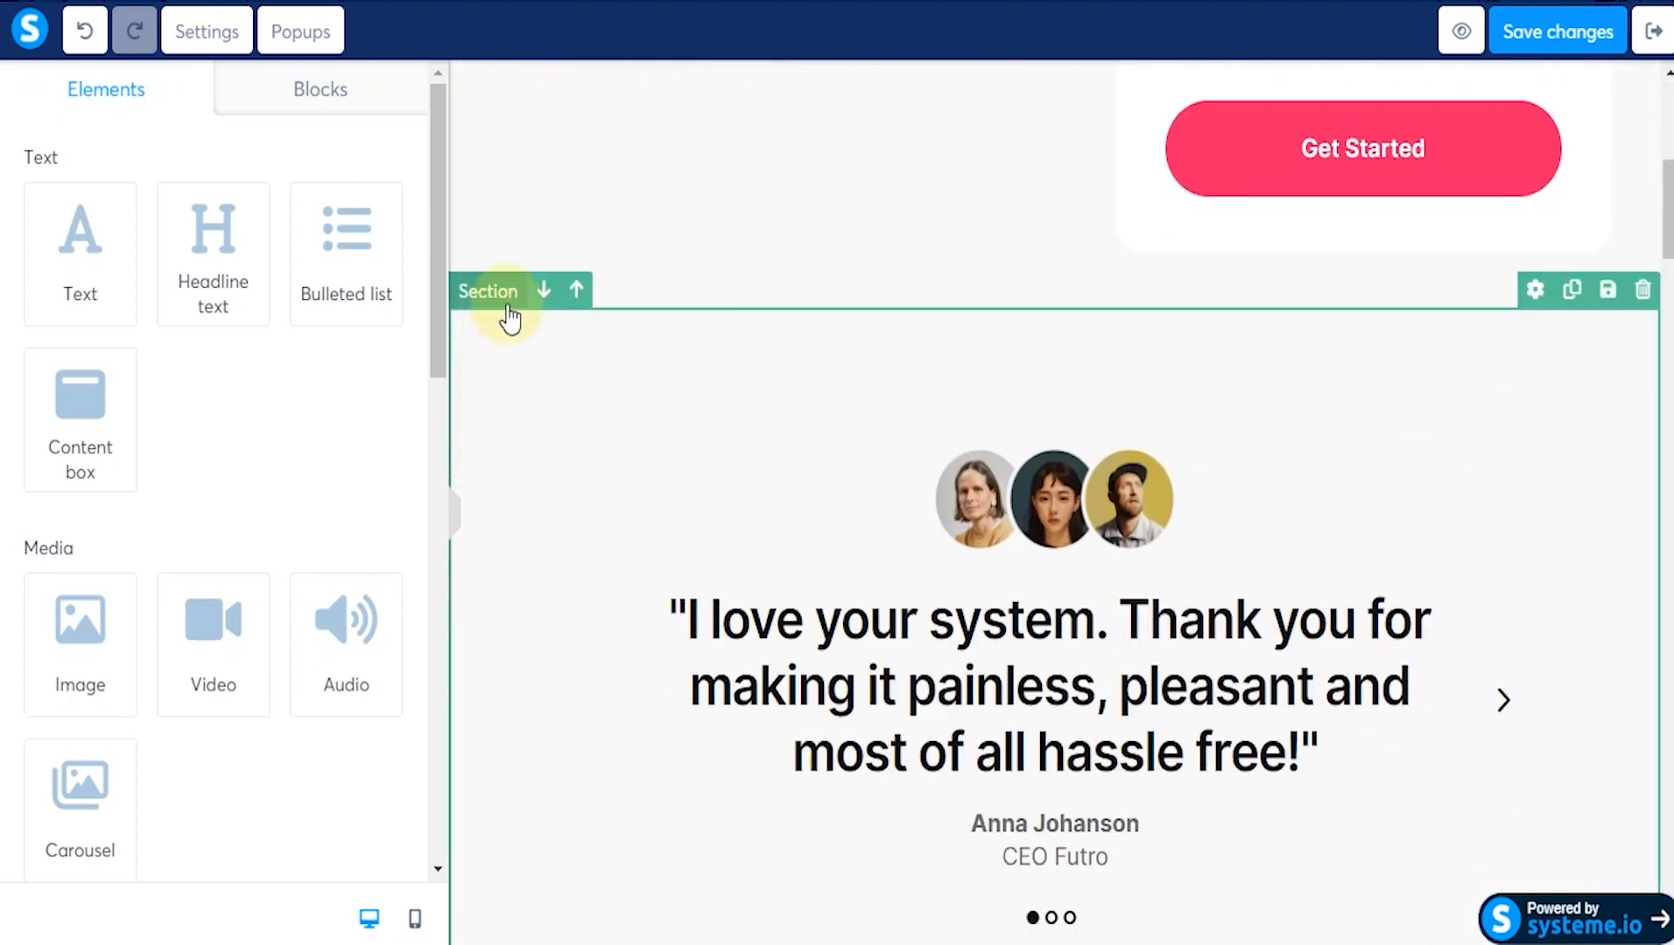
{"action": "left_click", "coordinate": [1642, 290]}
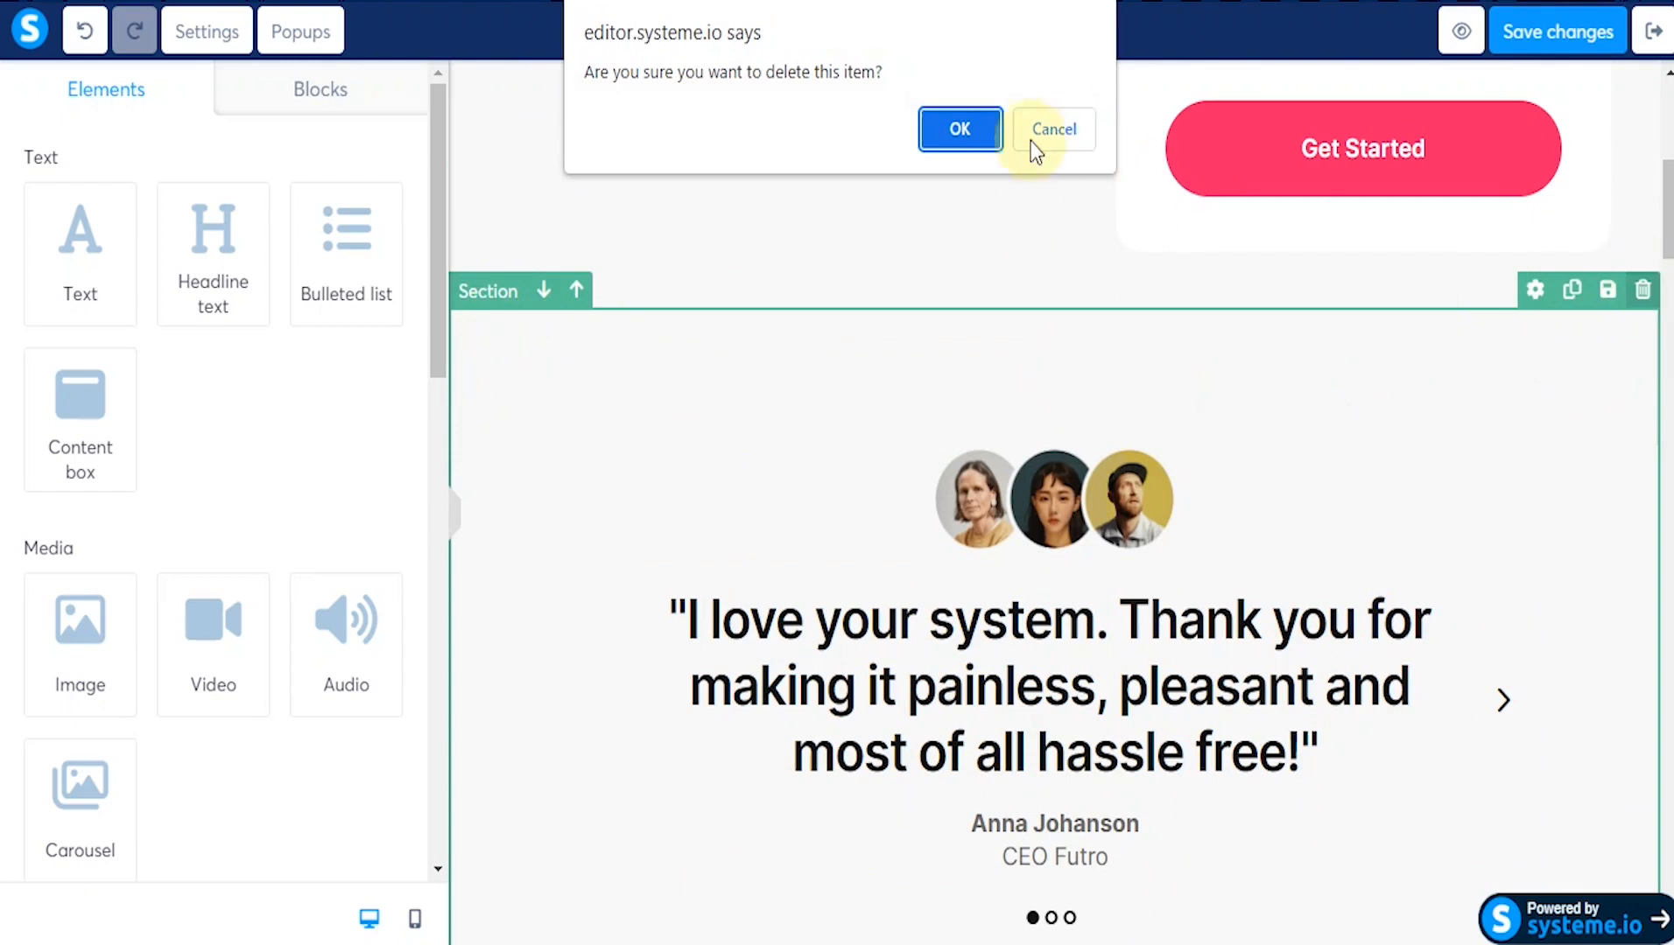
{"action": "left_click", "coordinate": [963, 129]}
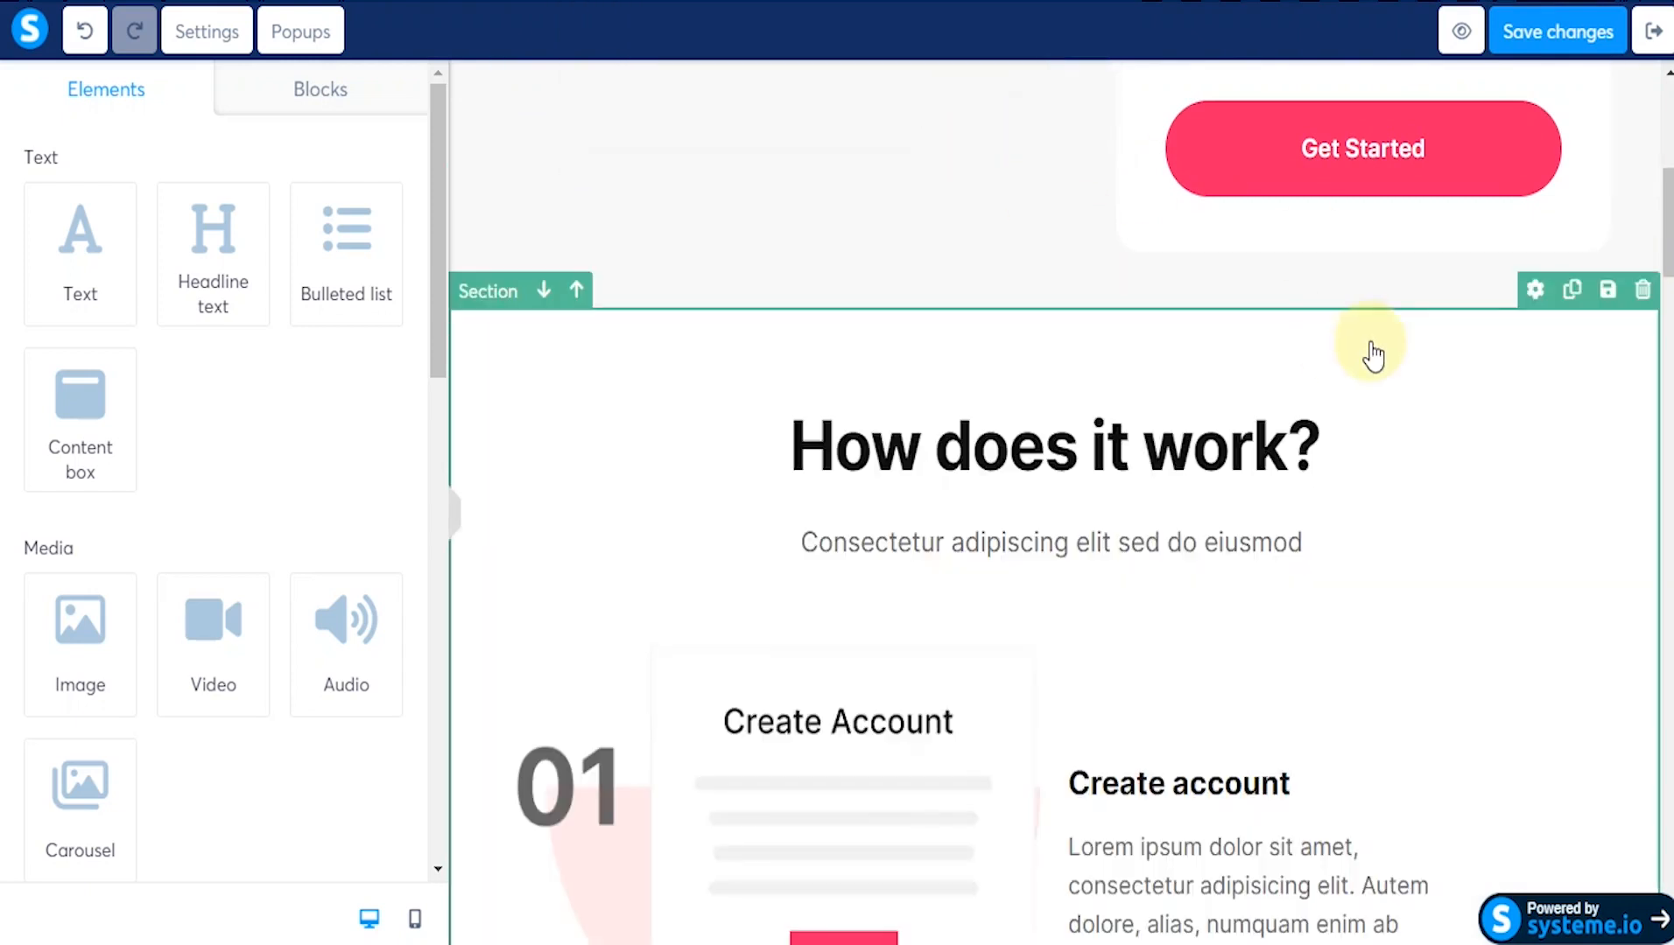
{"action": "left_click", "coordinate": [1642, 290]}
{"action": "left_click", "coordinate": [963, 130]}
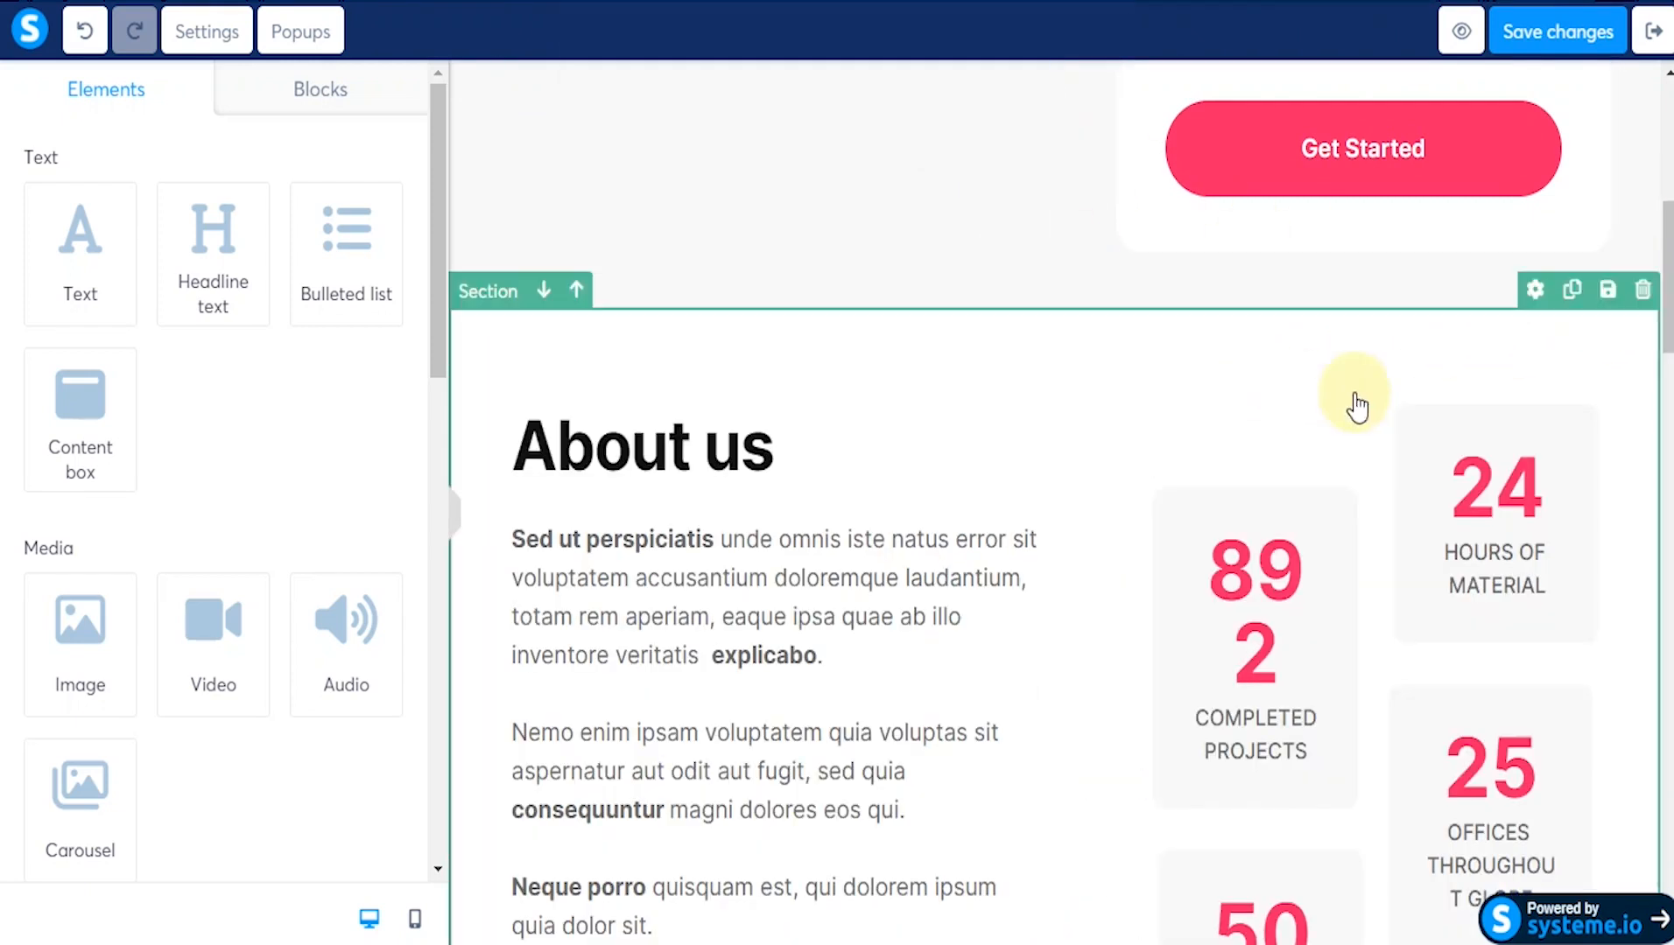
{"action": "left_click", "coordinate": [1643, 290]}
{"action": "left_click", "coordinate": [964, 131]}
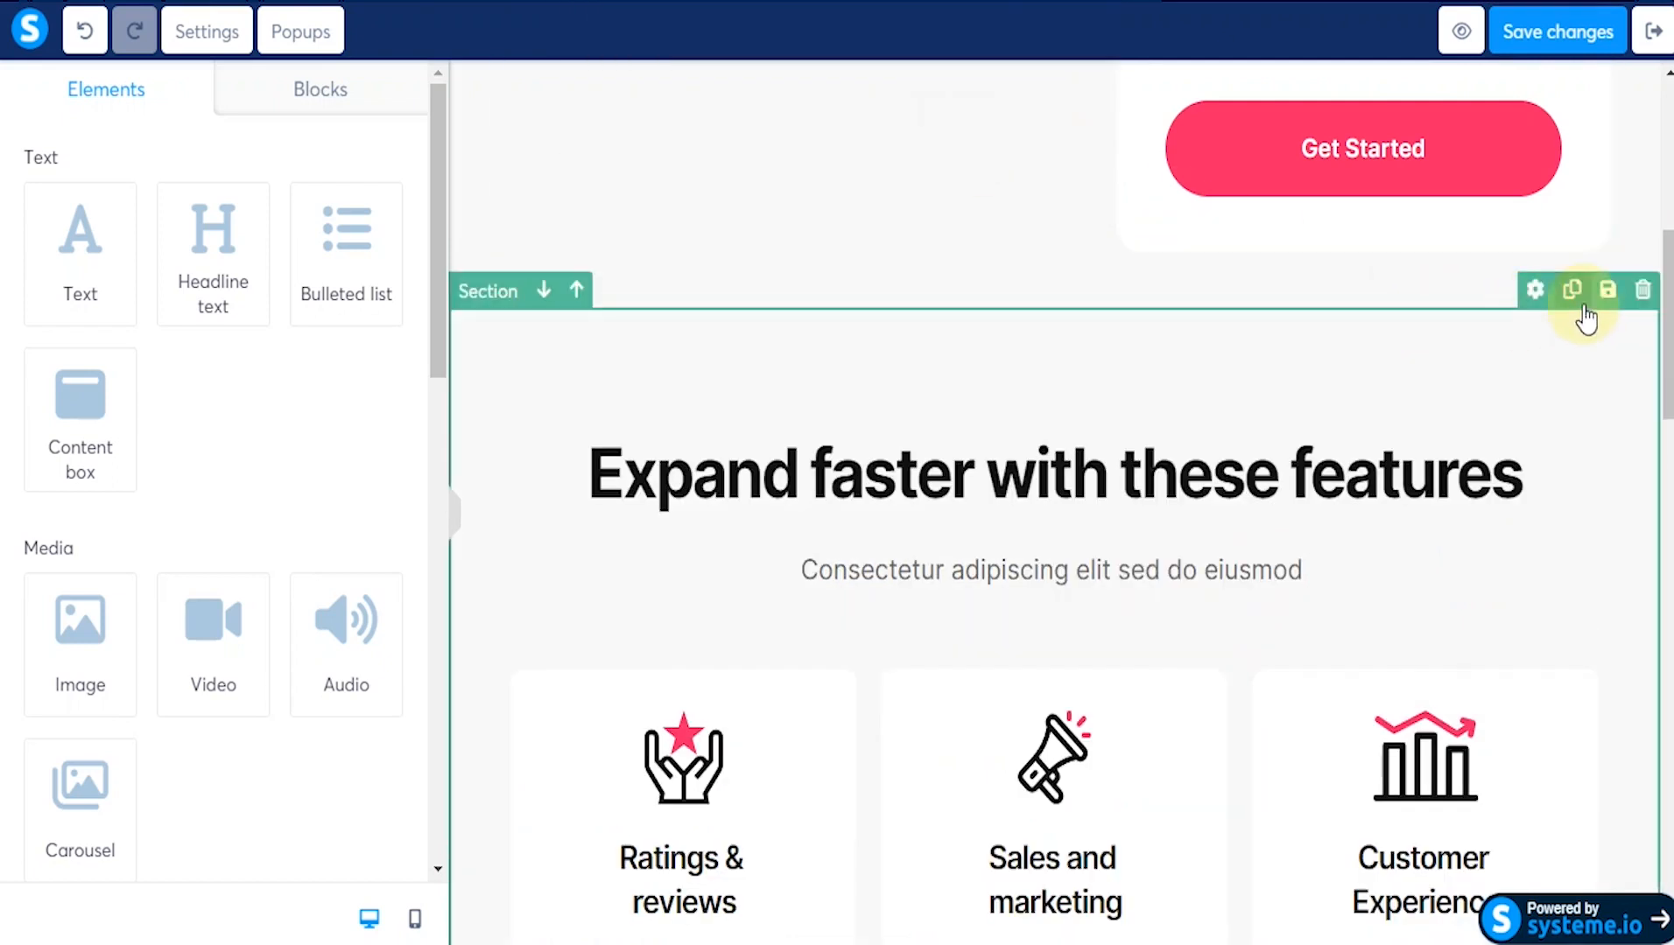
Step: Delete the remaining lower sections: Expand faster with these features, frequently asked questions, Ready to get started? and the dark footer
{"action": "left_click", "coordinate": [1643, 290]}
{"action": "left_click", "coordinate": [963, 129]}
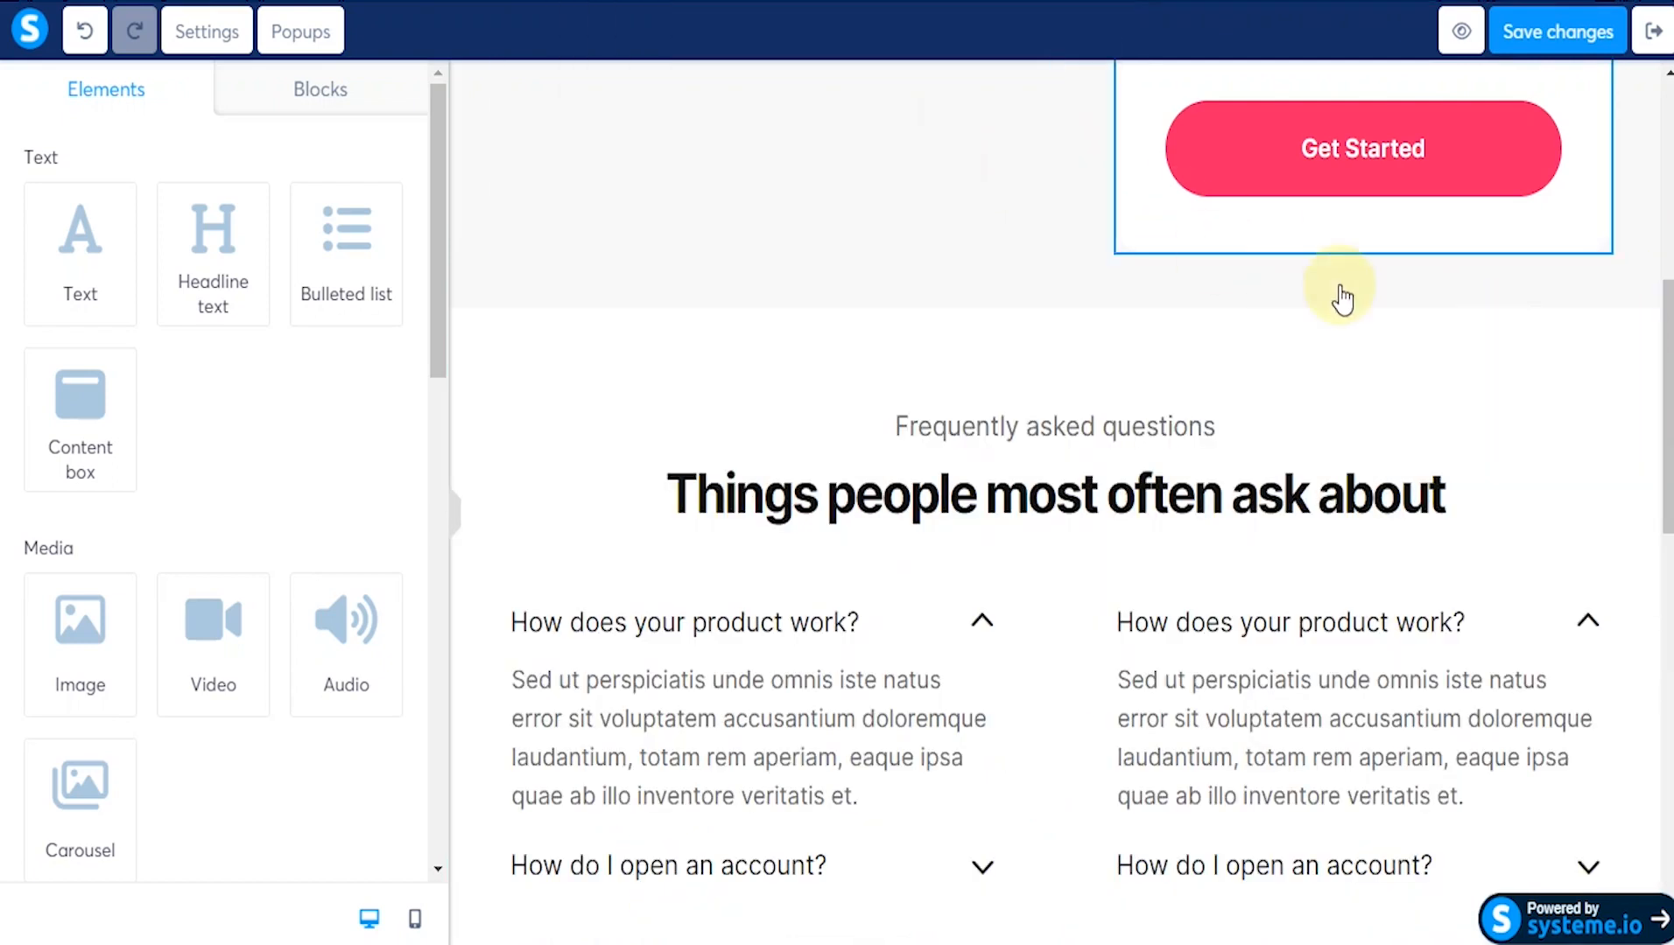
{"action": "left_click", "coordinate": [1643, 290]}
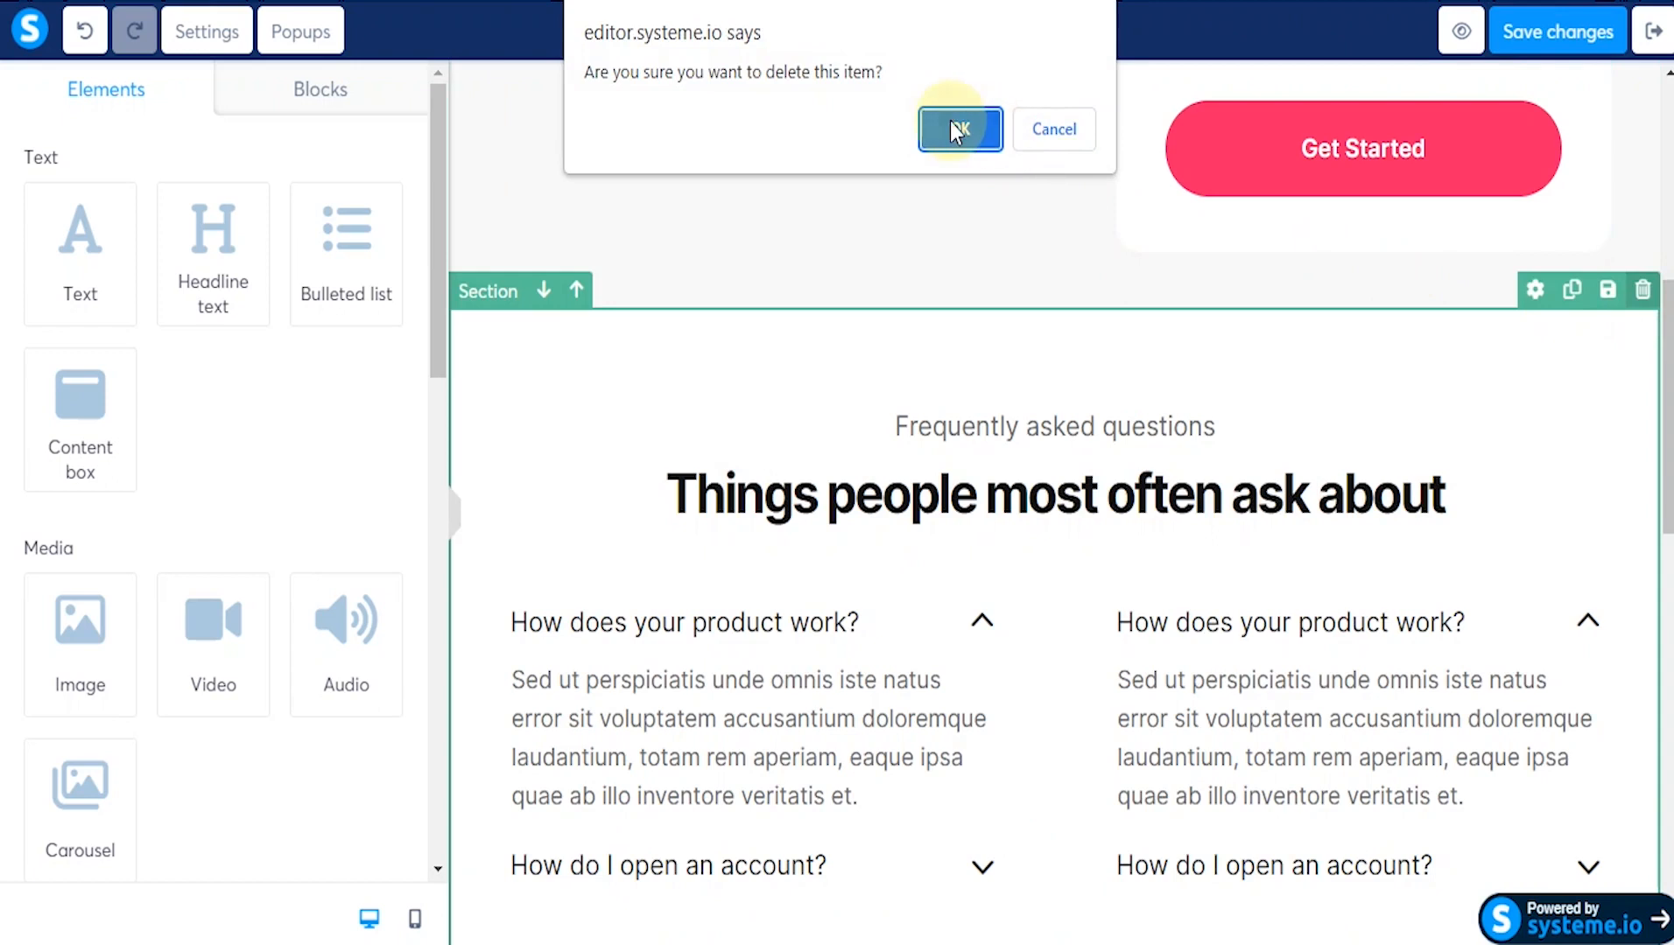
{"action": "left_click", "coordinate": [959, 130]}
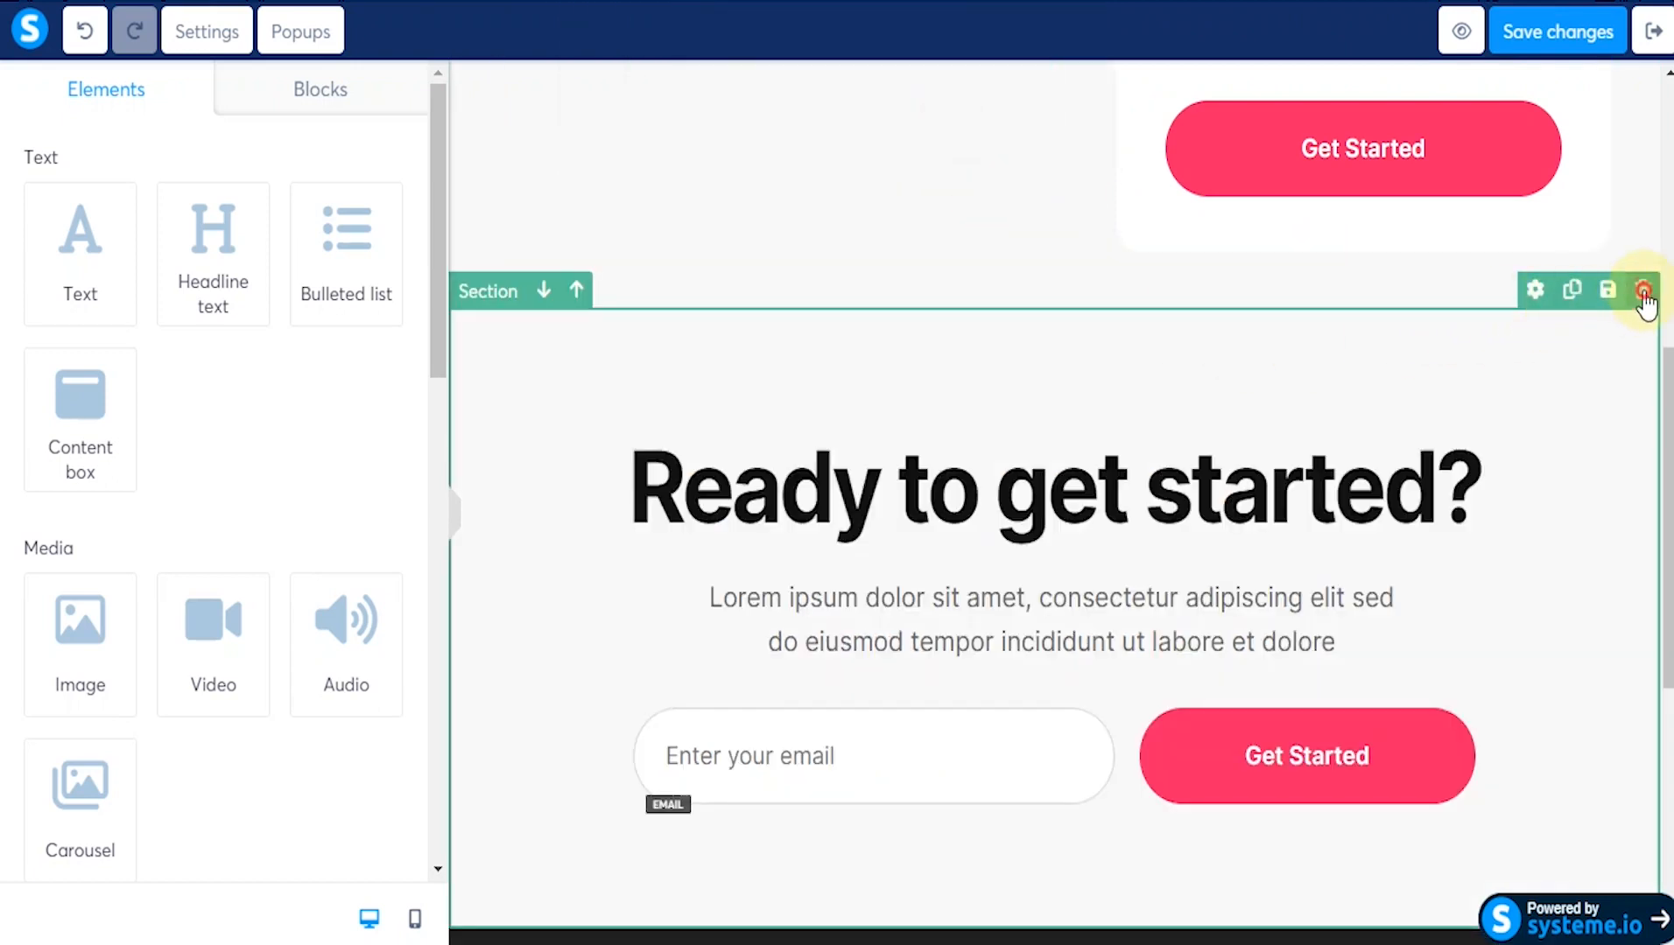
{"action": "left_click", "coordinate": [1642, 289]}
{"action": "left_click", "coordinate": [939, 139]}
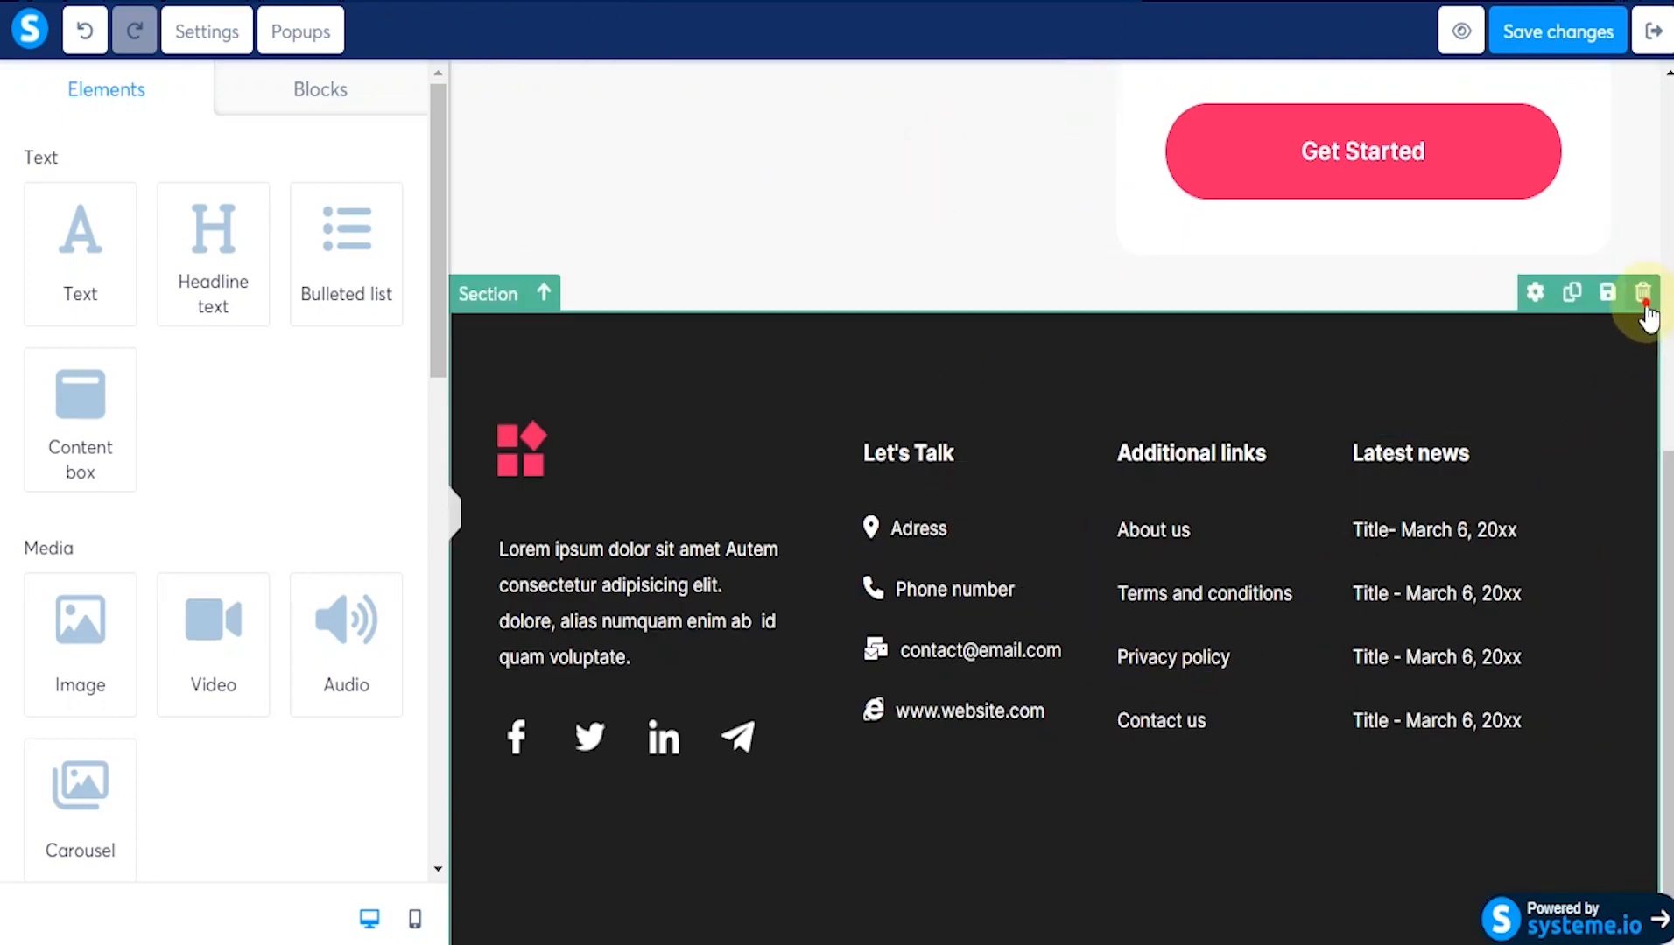
{"action": "left_click", "coordinate": [1643, 293]}
{"action": "left_click", "coordinate": [961, 127]}
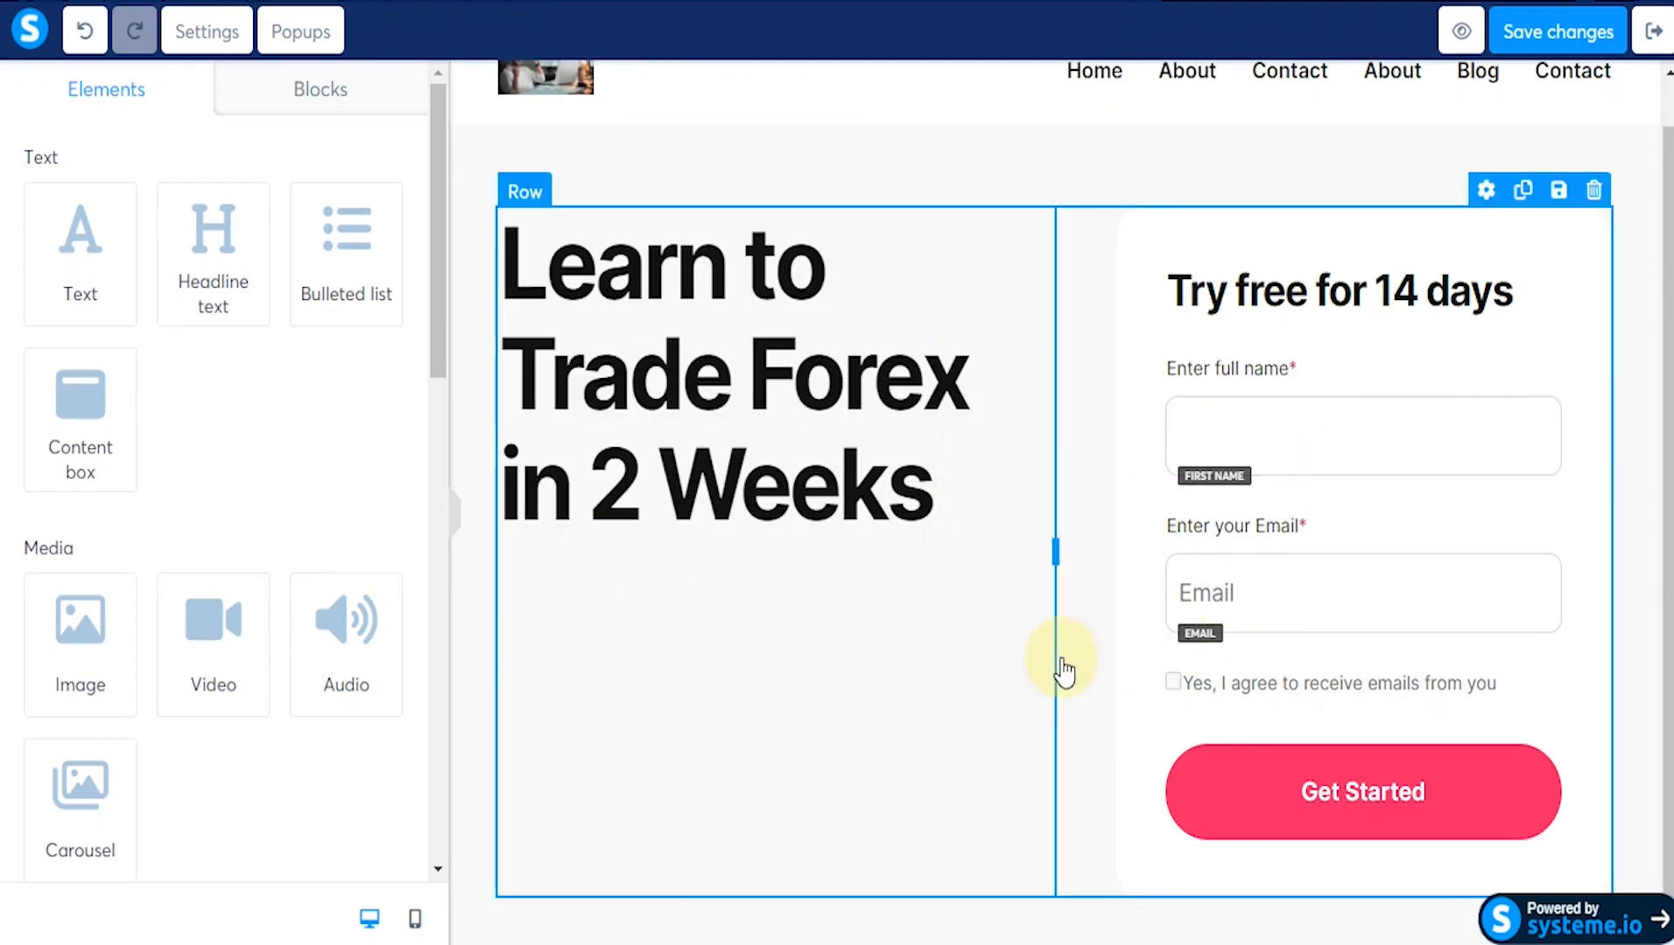
Step: Save the changes to the squeeze page and preview it
{"action": "scroll", "coordinate": [972, 648], "scroll_direction": "up", "scroll_amount": 1}
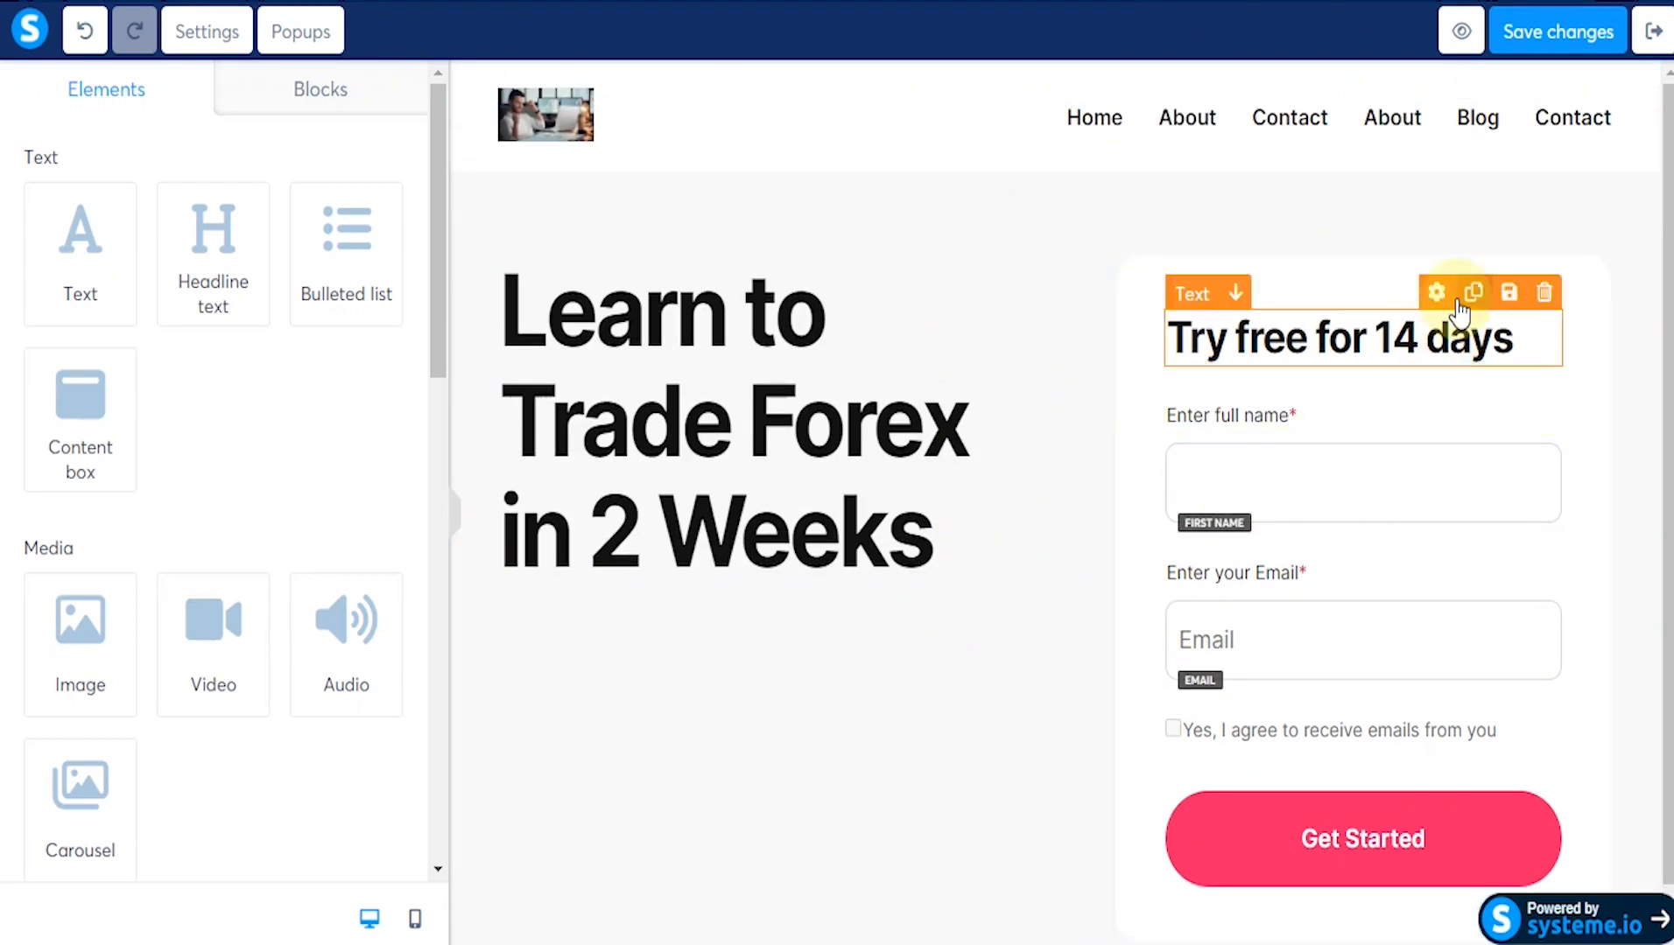
{"action": "left_click", "coordinate": [1543, 35]}
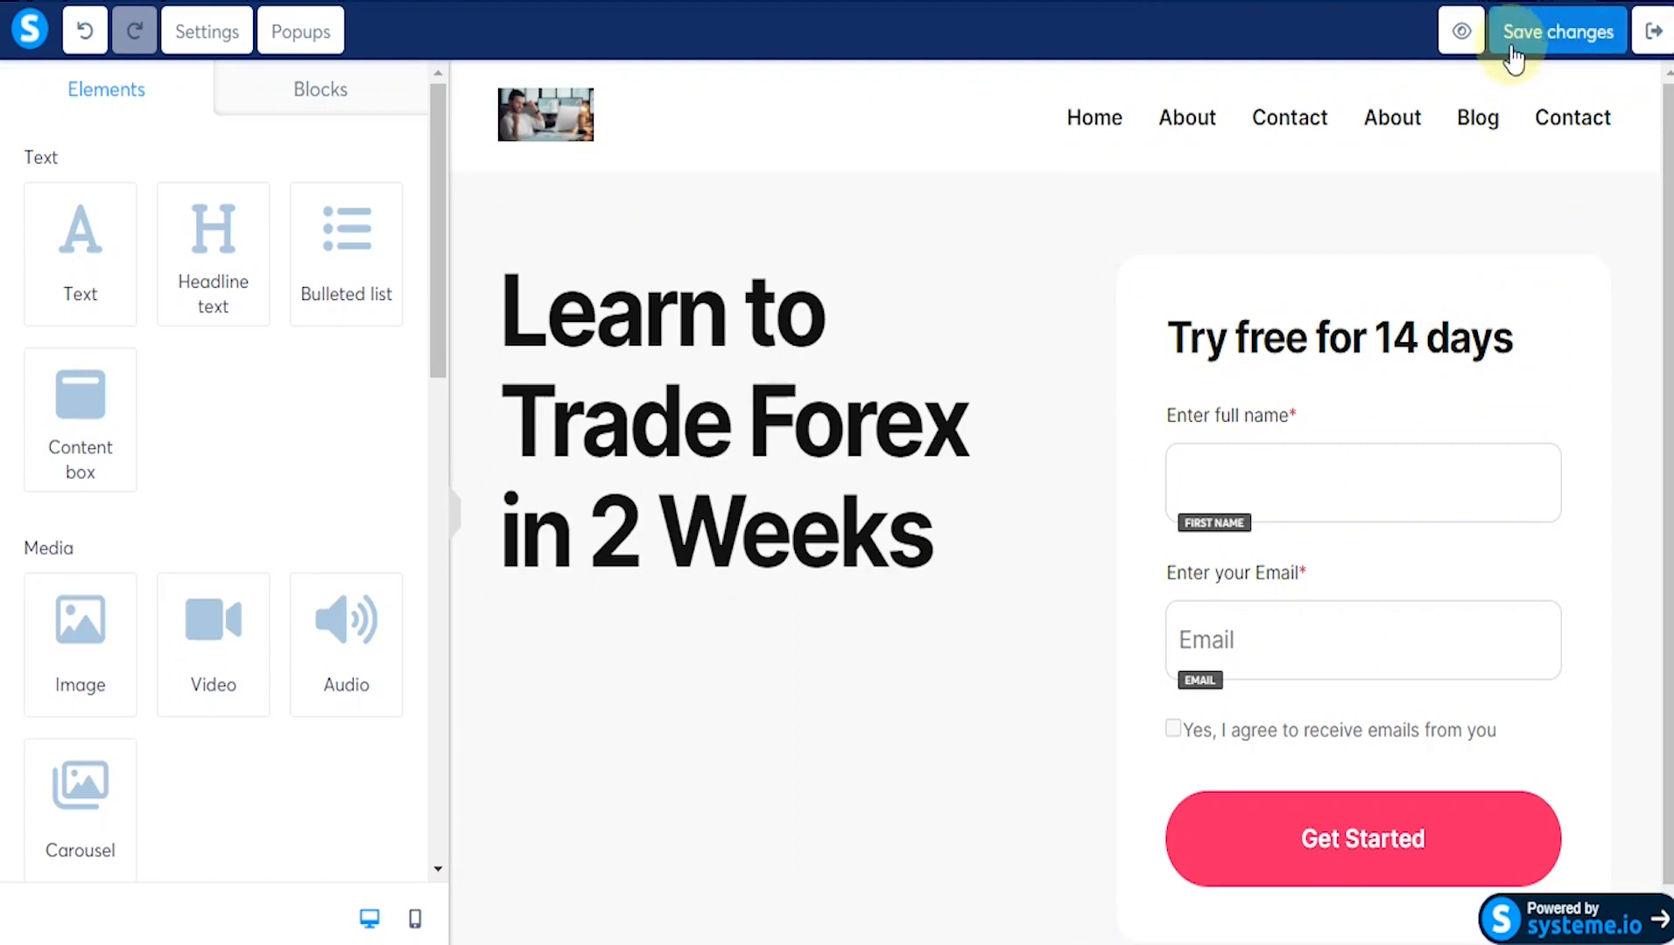
{"action": "left_click", "coordinate": [1462, 37]}
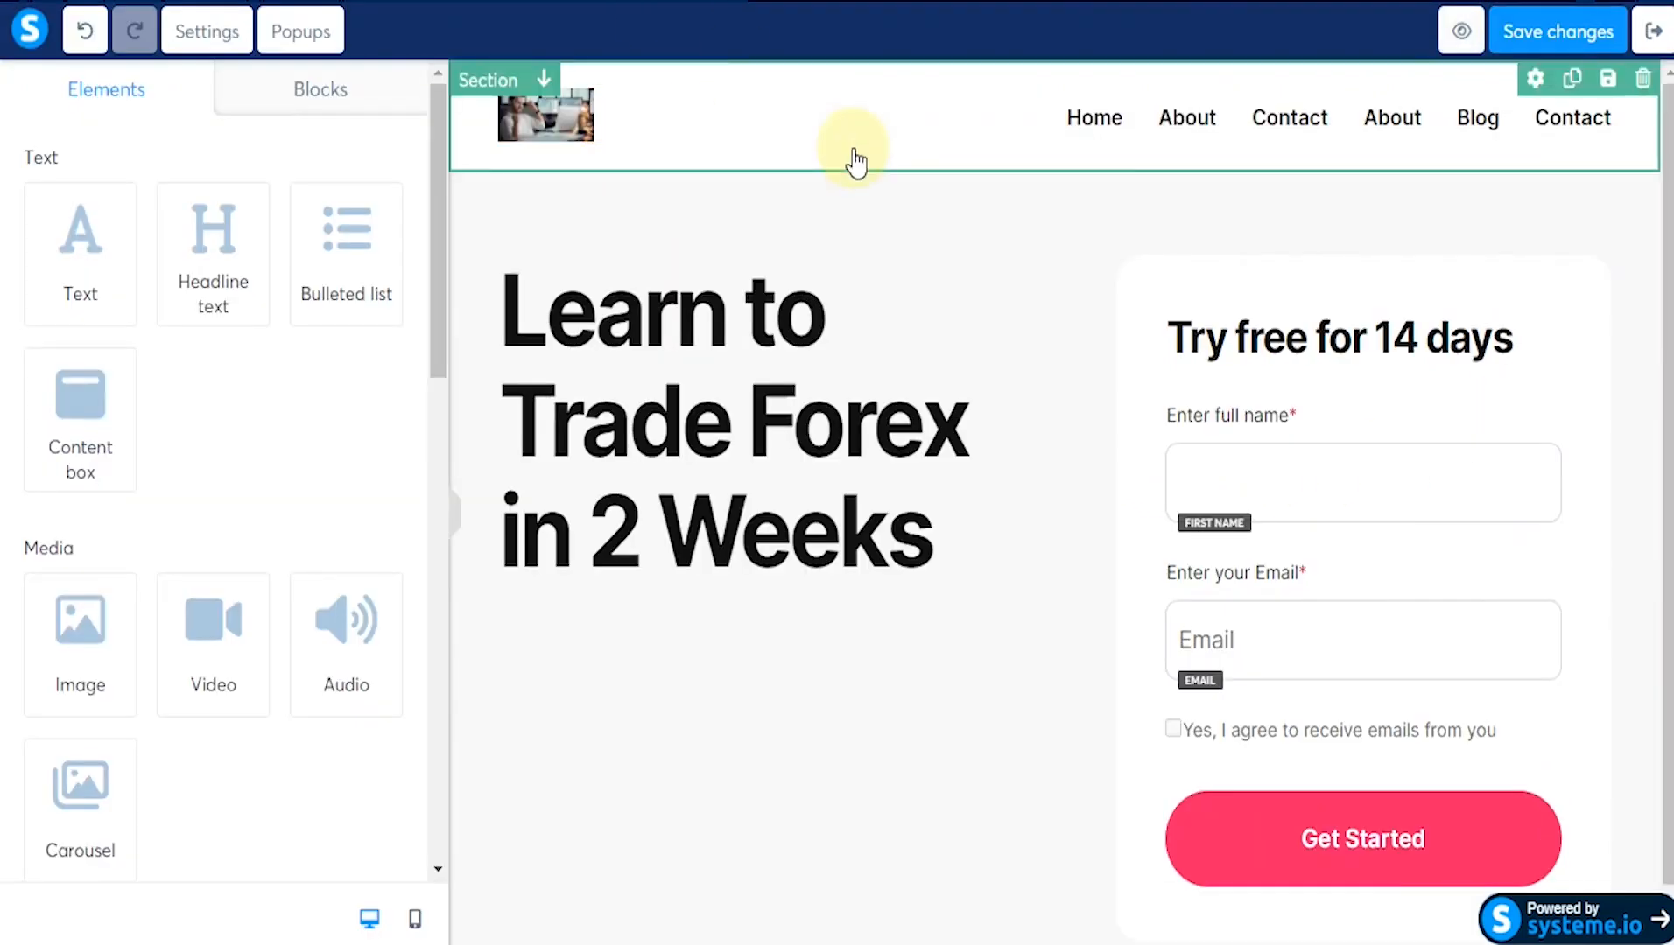
Step: Exit the page editor to the forex funnel and begin a new funnel step named three
{"action": "left_click", "coordinate": [1654, 39]}
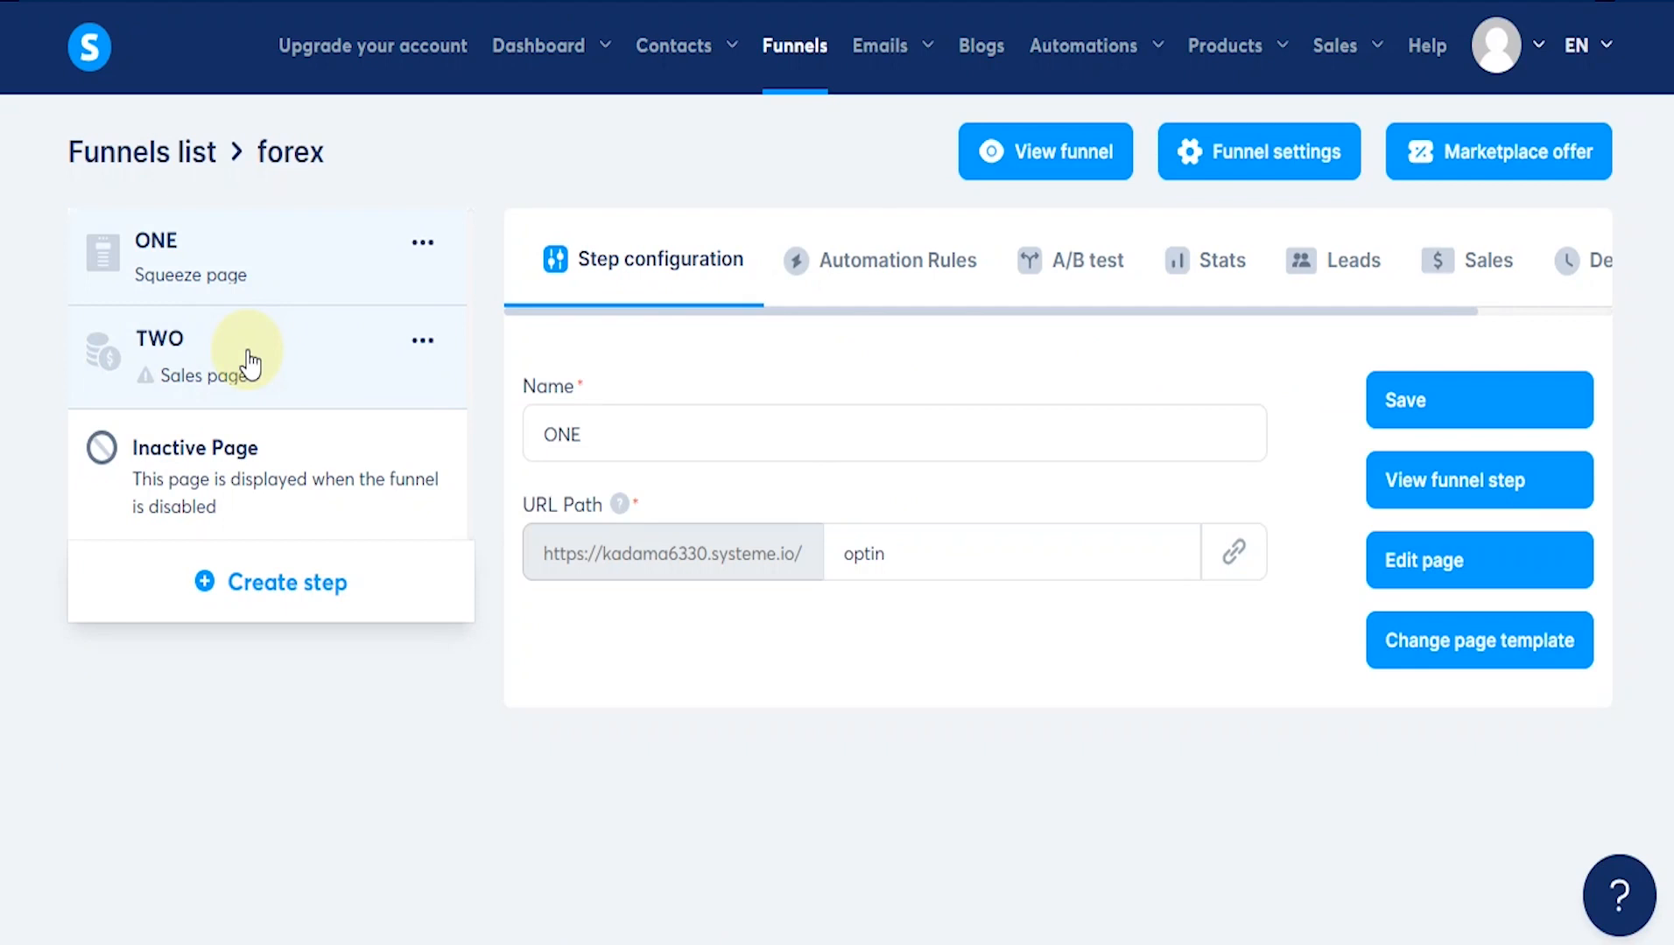
{"action": "left_click", "coordinate": [423, 343]}
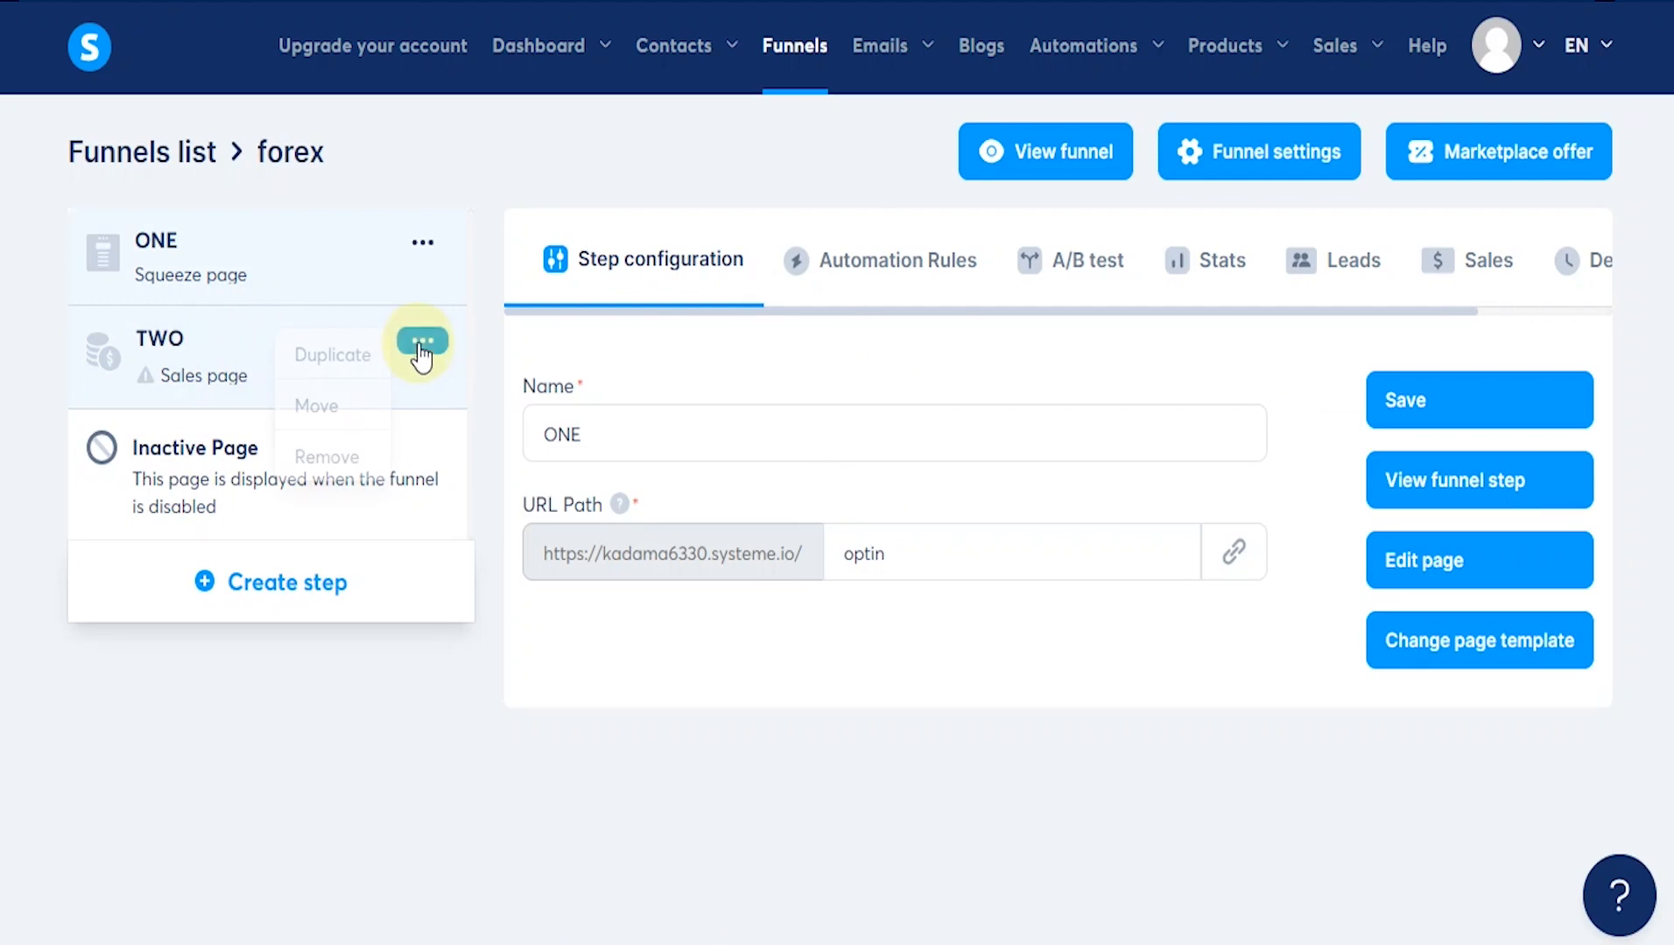
{"action": "left_click", "coordinate": [277, 585]}
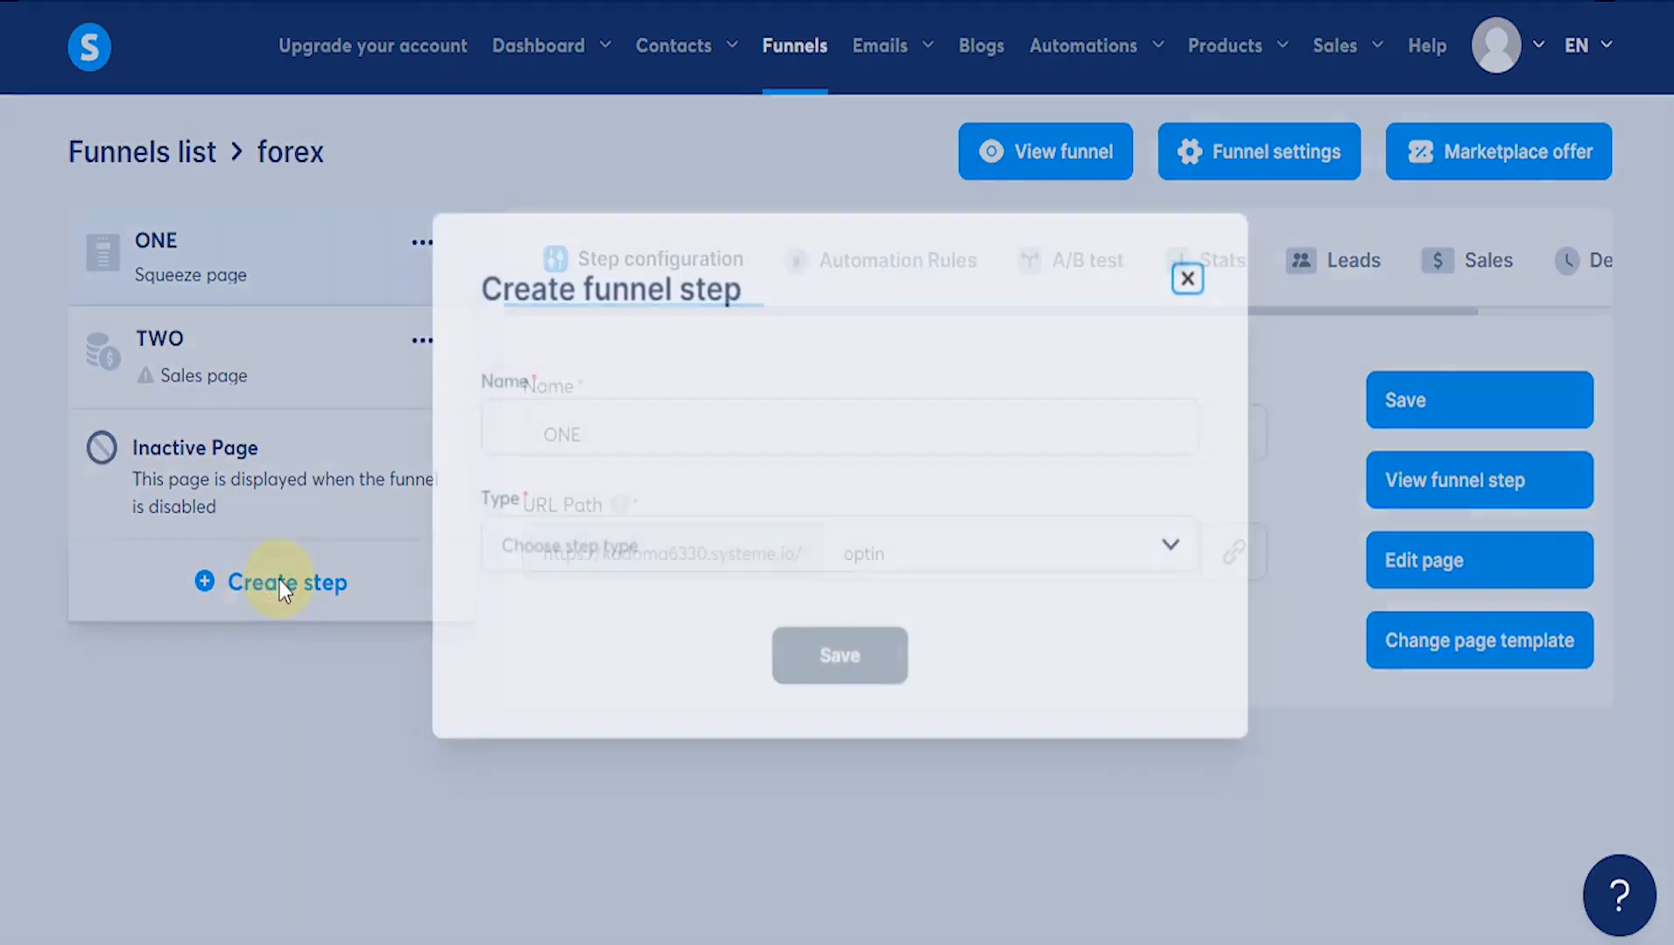
{"action": "left_click", "coordinate": [631, 423]}
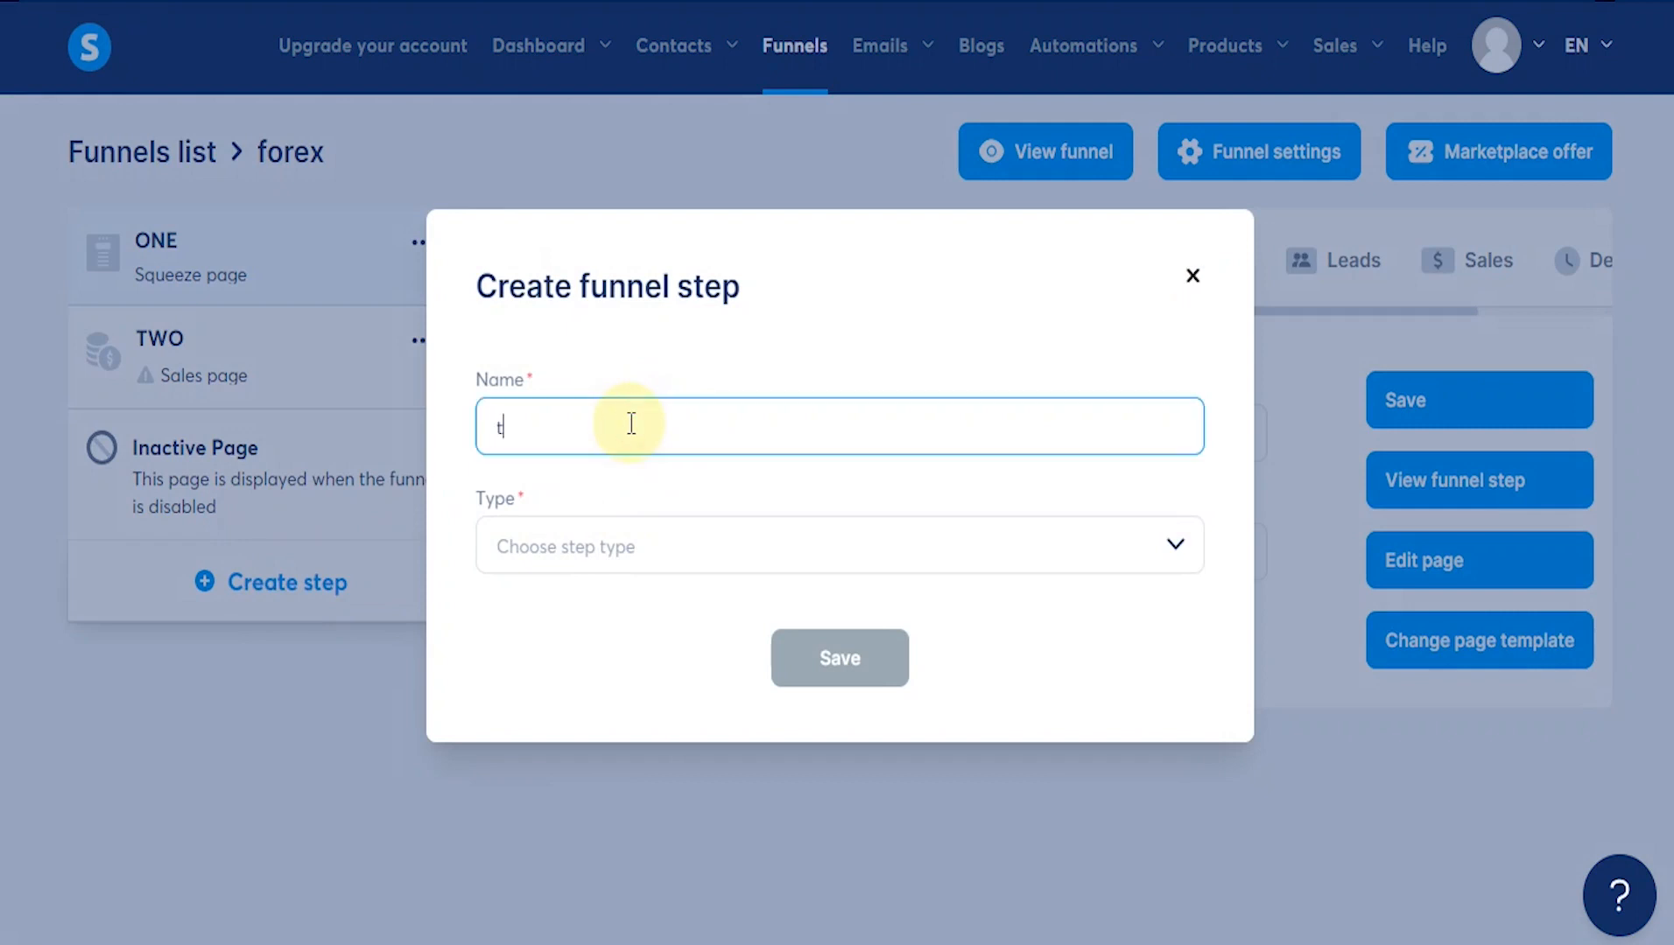
{"action": "type", "text": "threee"}
{"action": "key", "text": "BackSpace"}
Step: Save the new step as a Thank you page and move it between steps ONE and TWO
{"action": "left_click", "coordinate": [712, 544]}
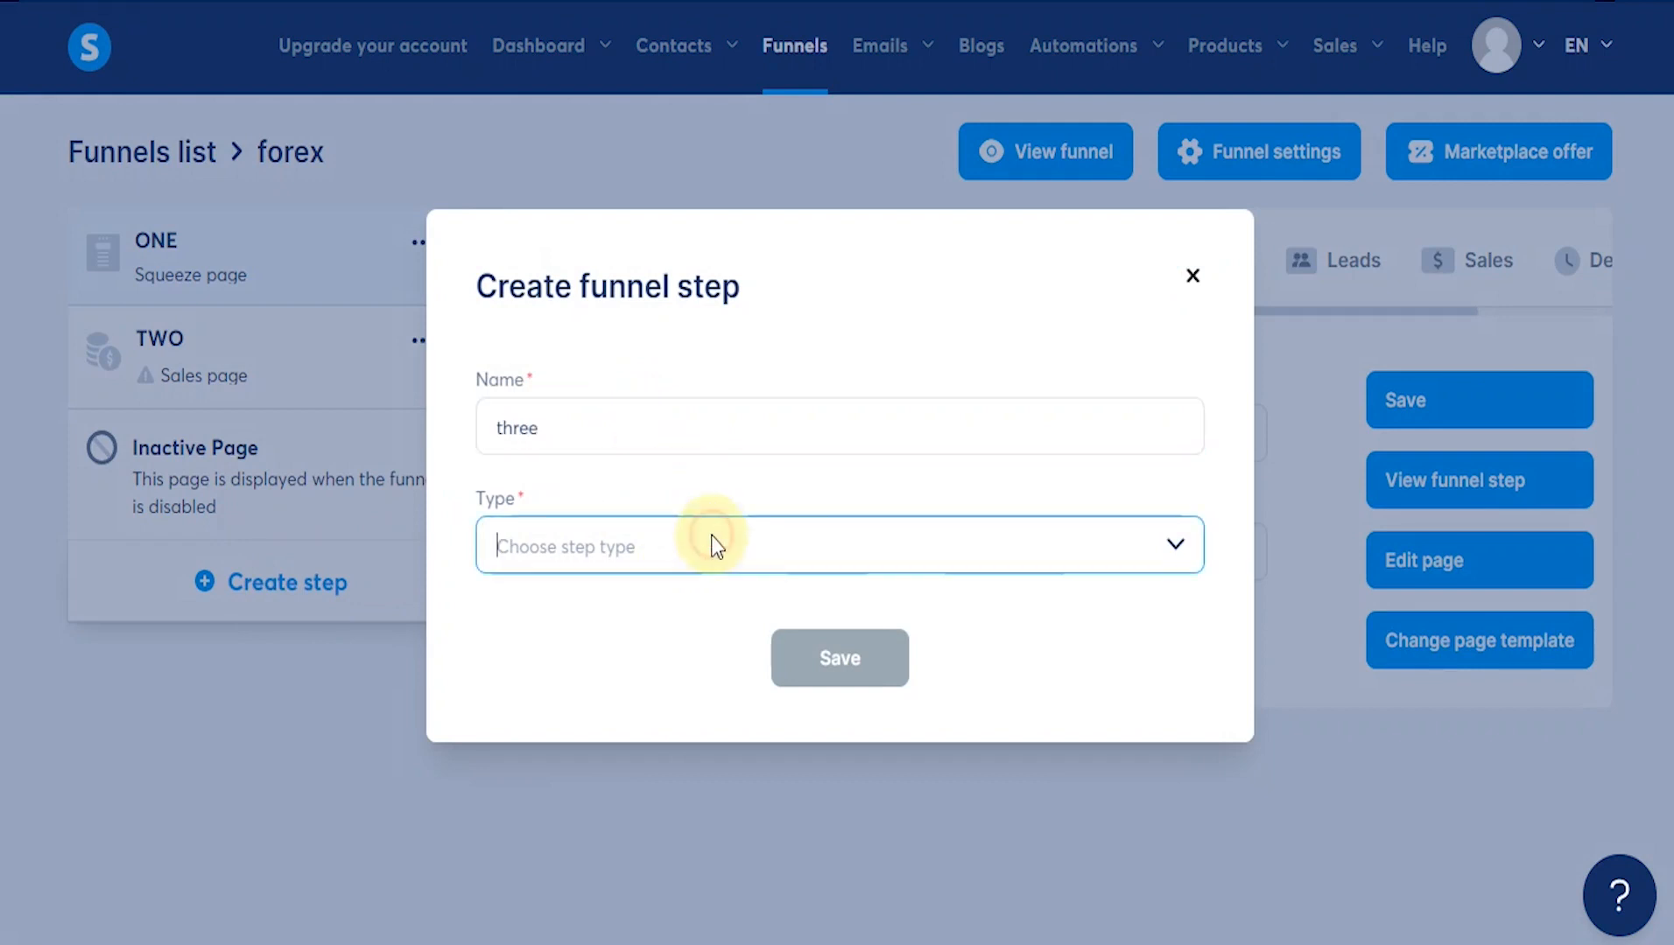
{"action": "left_click", "coordinate": [1175, 546]}
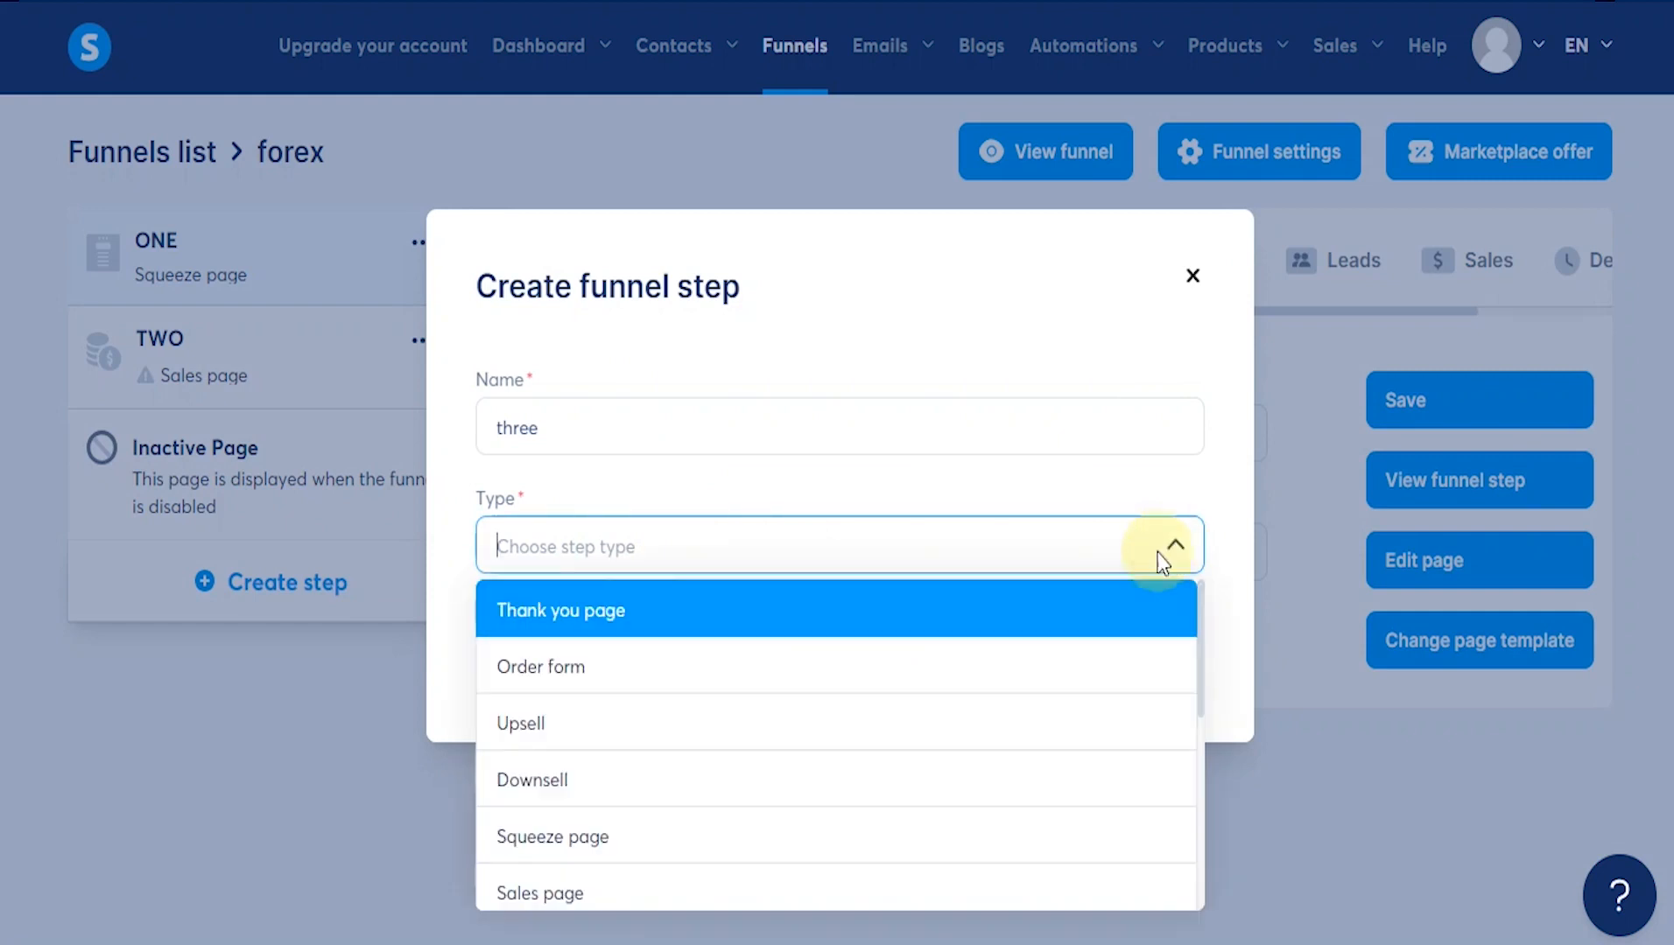
{"action": "scroll", "coordinate": [625, 713], "scroll_direction": "down", "scroll_amount": 5}
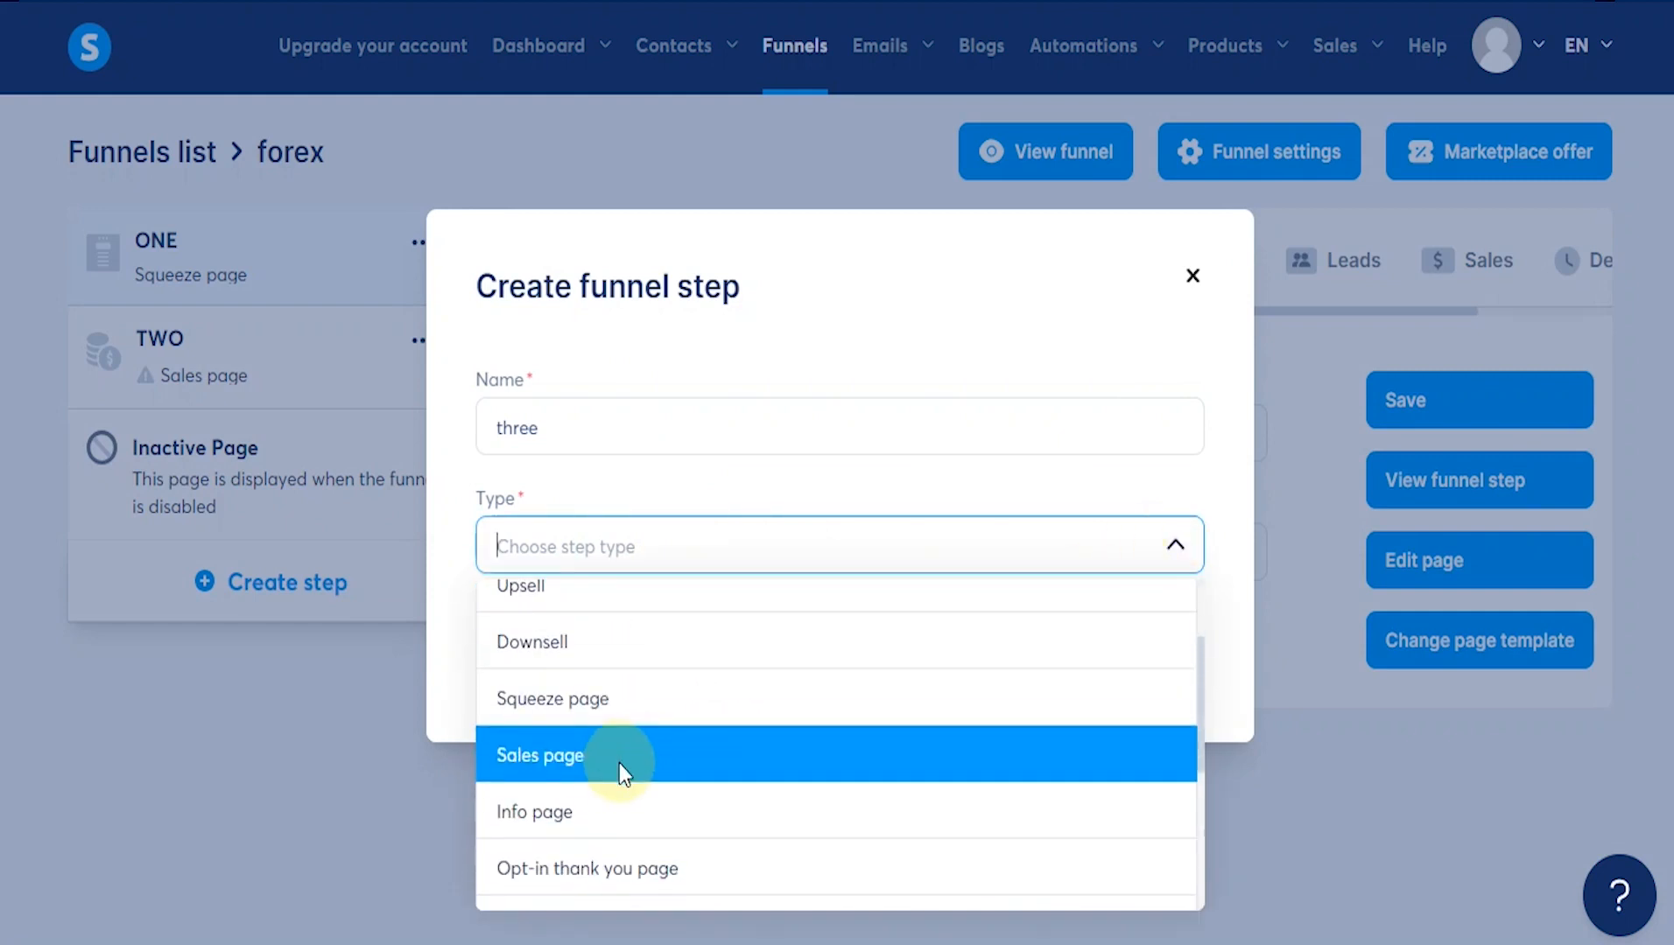
{"action": "scroll", "coordinate": [621, 788], "scroll_direction": "down", "scroll_amount": 3}
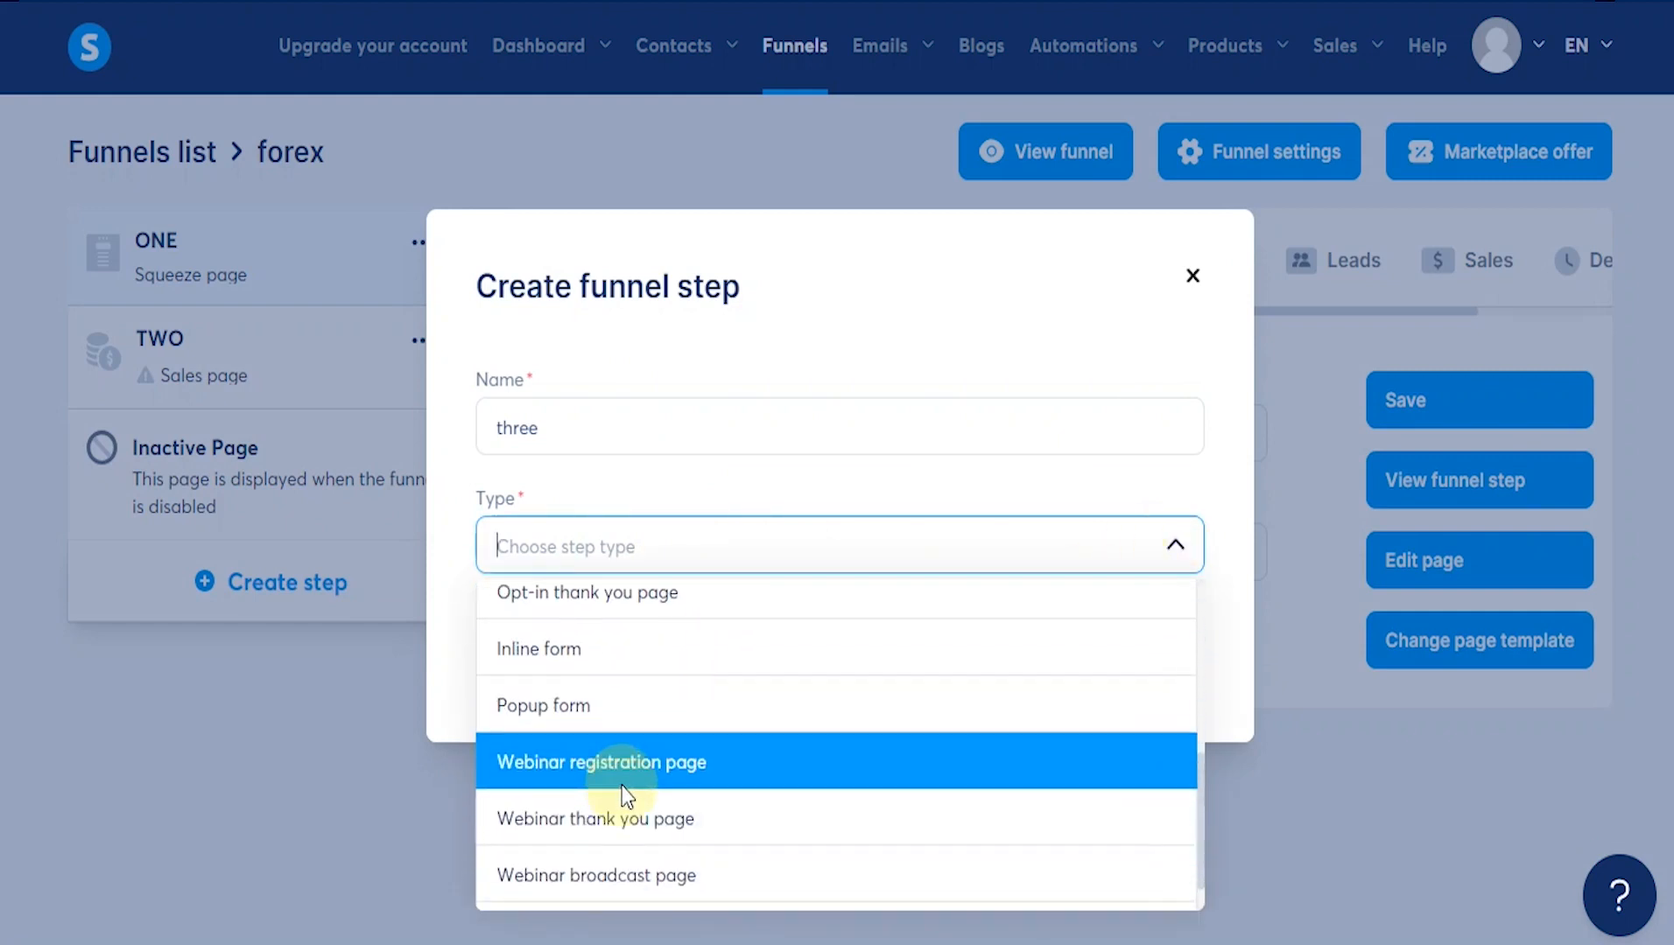
{"action": "scroll", "coordinate": [624, 793], "scroll_direction": "down", "scroll_amount": 1}
{"action": "scroll", "coordinate": [625, 792], "scroll_direction": "up", "scroll_amount": 3}
{"action": "scroll", "coordinate": [623, 788], "scroll_direction": "up", "scroll_amount": 6}
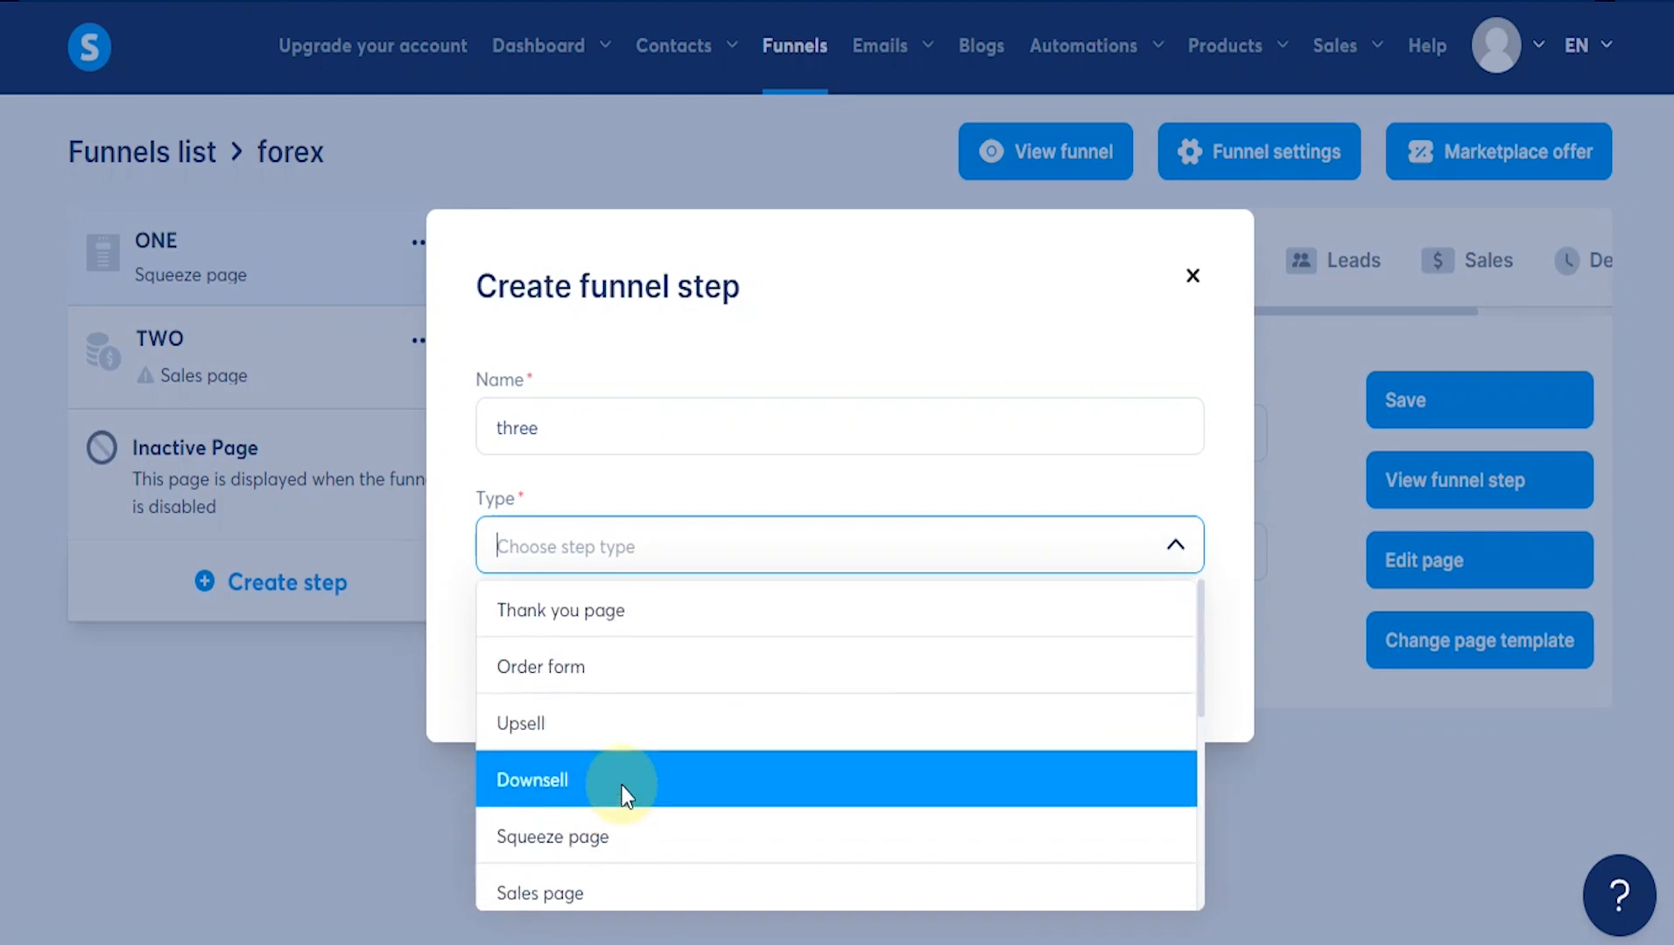
{"action": "left_click", "coordinate": [585, 611]}
{"action": "left_click", "coordinate": [805, 655]}
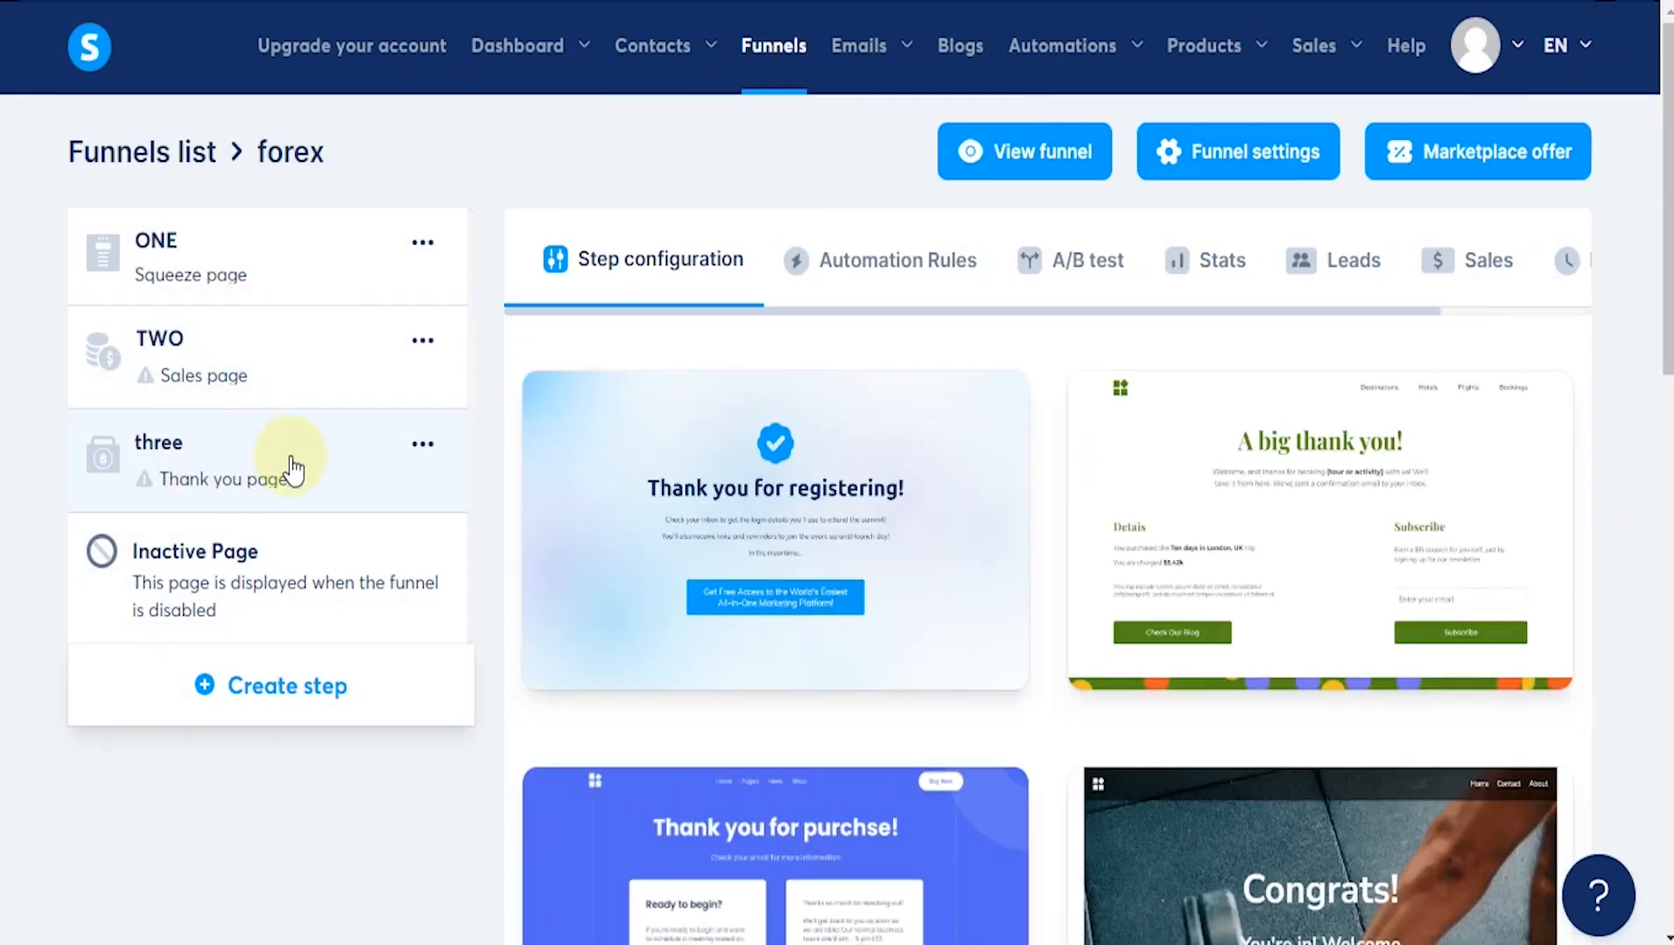
{"action": "left_click_drag", "start_coordinate": [321, 466], "coordinate": [322, 360]}
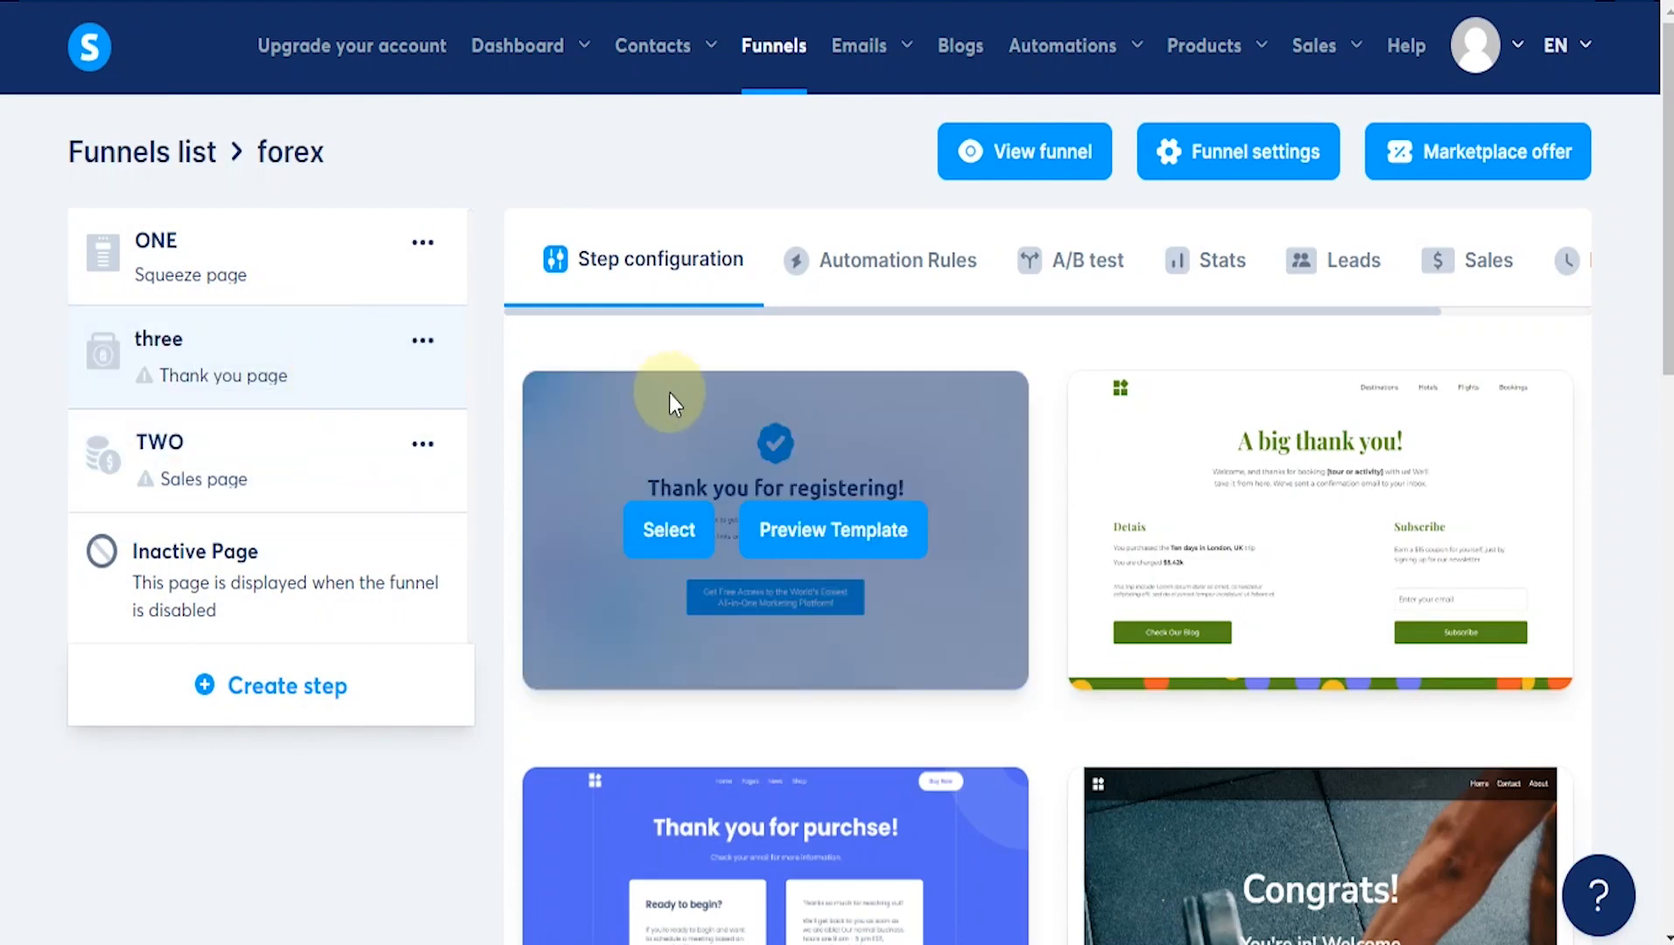
Step: Browse the thank you page templates and select the "Thank you for registering!" template for step three
{"action": "mouse_move", "coordinate": [839, 553]}
{"action": "scroll", "coordinate": [967, 503], "scroll_direction": "down", "scroll_amount": 15}
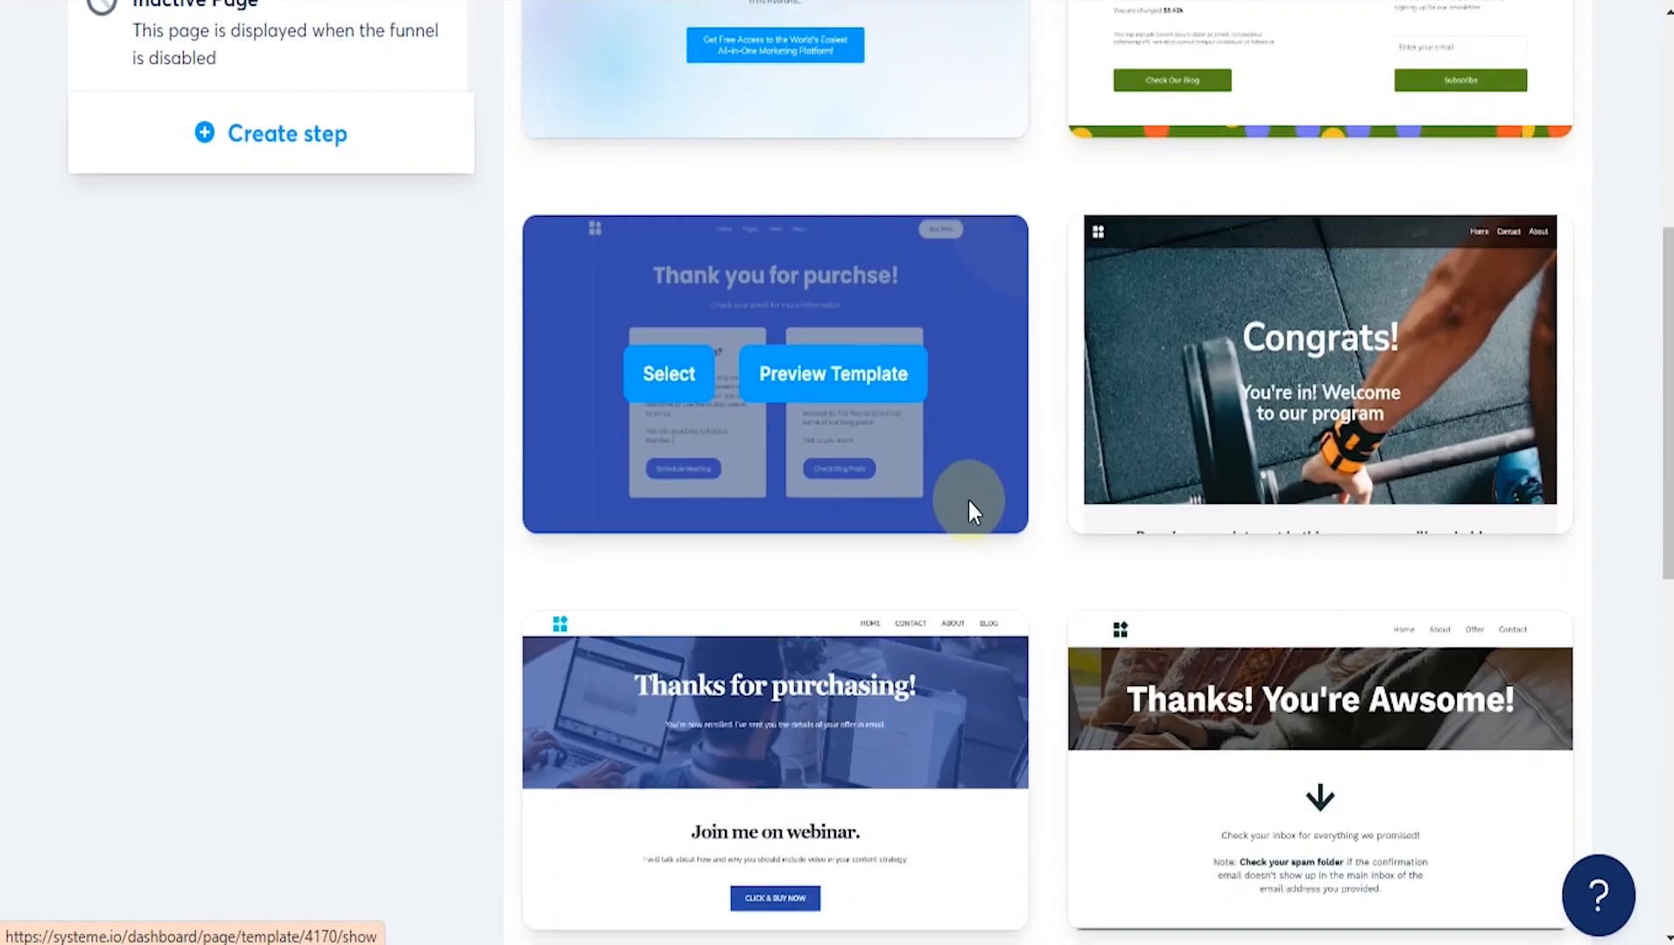
{"action": "scroll", "coordinate": [983, 527], "scroll_direction": "down", "scroll_amount": 2}
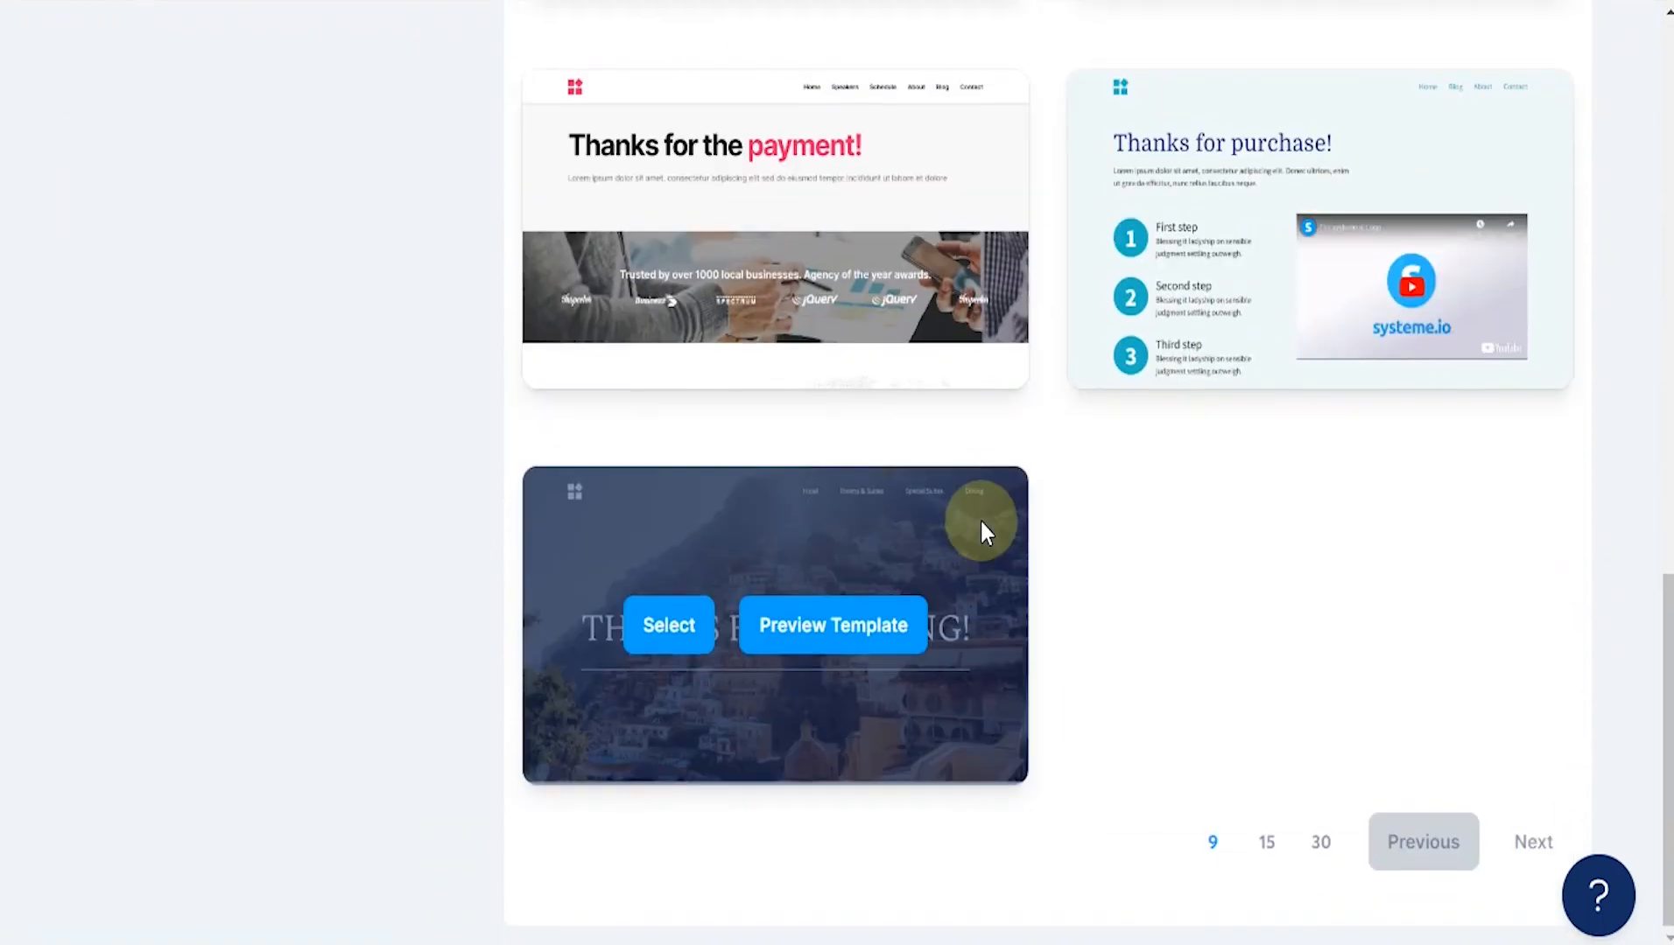
{"action": "scroll", "coordinate": [987, 526], "scroll_direction": "up", "scroll_amount": 3}
{"action": "scroll", "coordinate": [1014, 431], "scroll_direction": "up", "scroll_amount": 8}
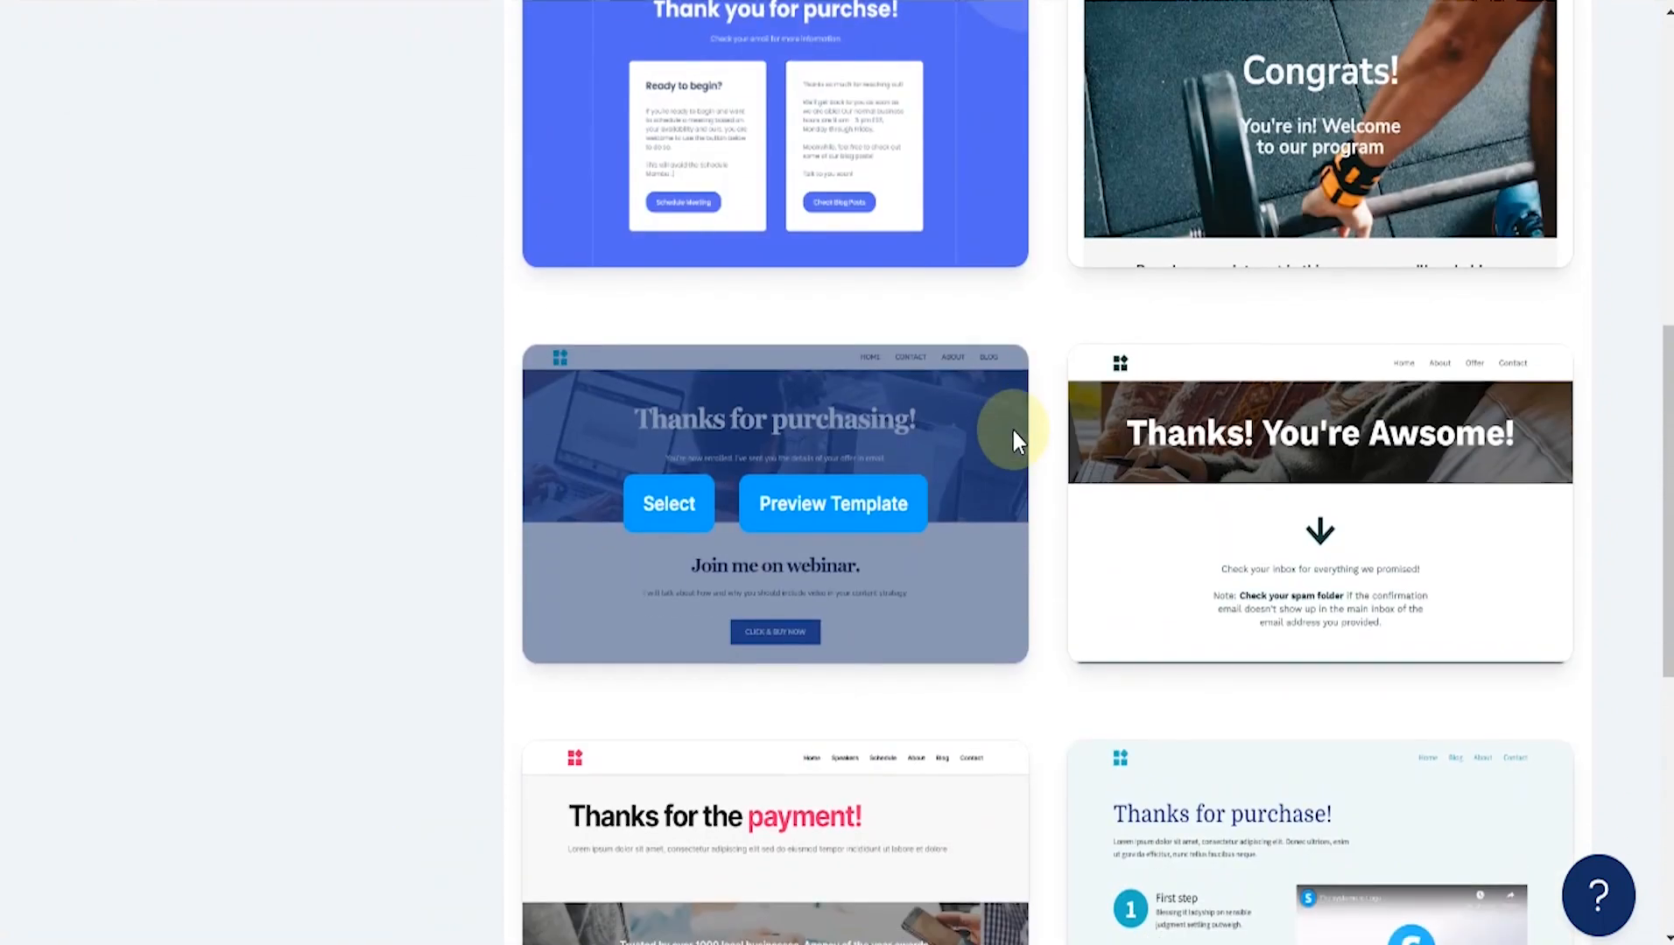
{"action": "scroll", "coordinate": [1013, 430], "scroll_direction": "up", "scroll_amount": 4}
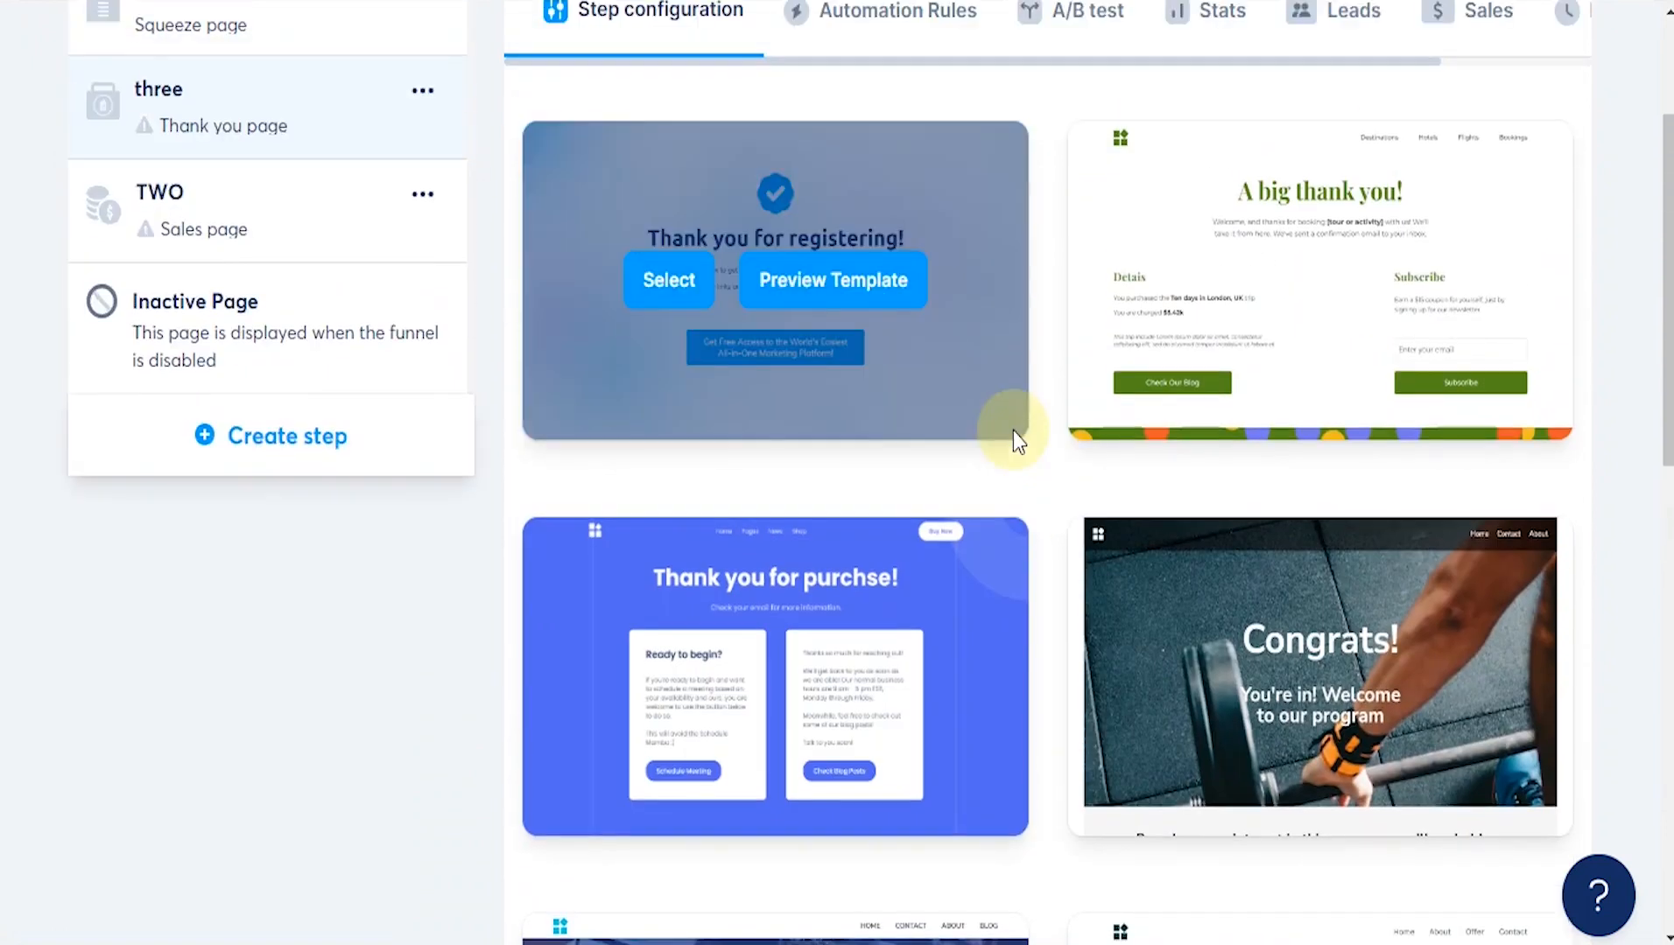
{"action": "scroll", "coordinate": [976, 407], "scroll_direction": "up", "scroll_amount": 2}
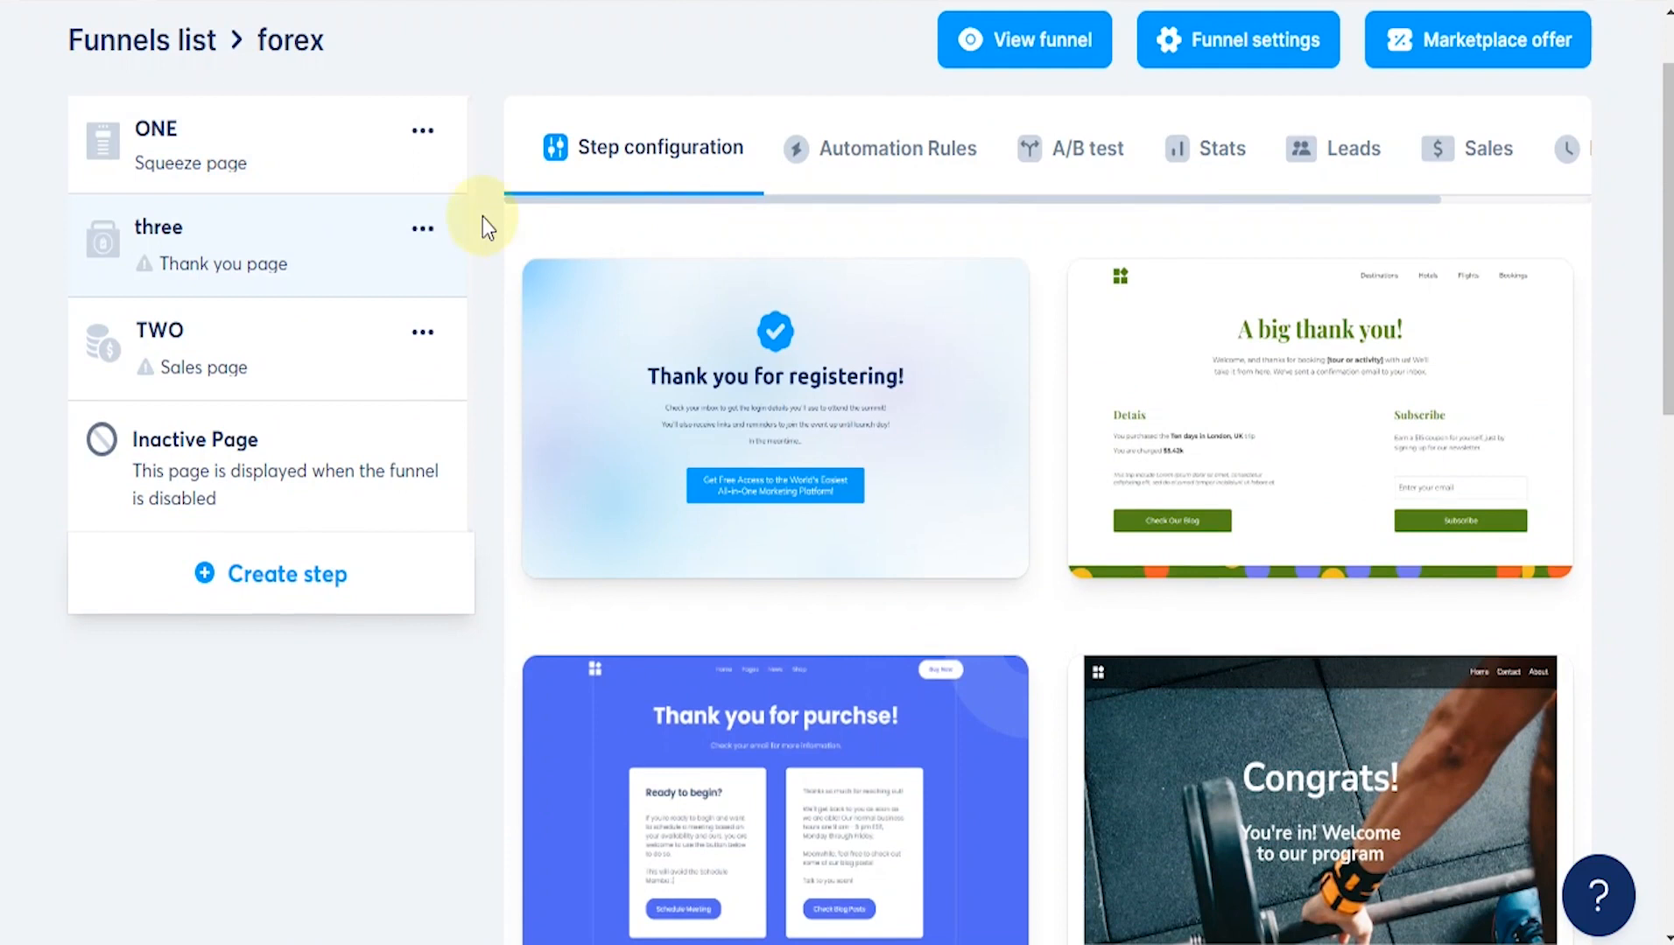
{"action": "mouse_move", "coordinate": [823, 378]}
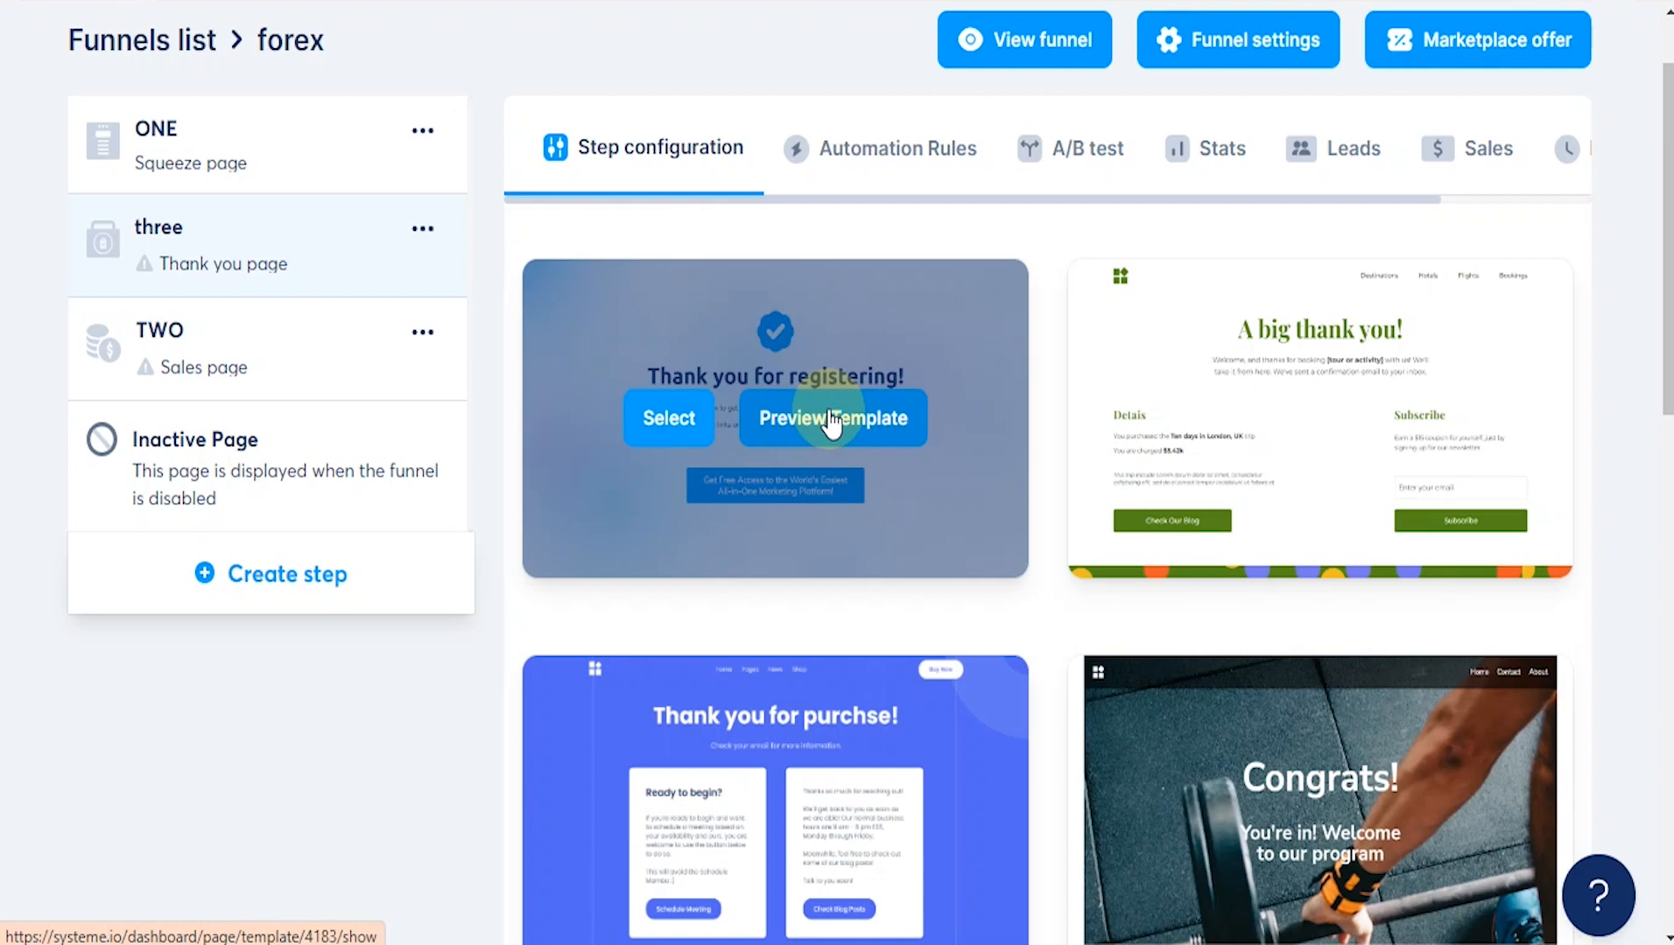
{"action": "left_click", "coordinate": [667, 418]}
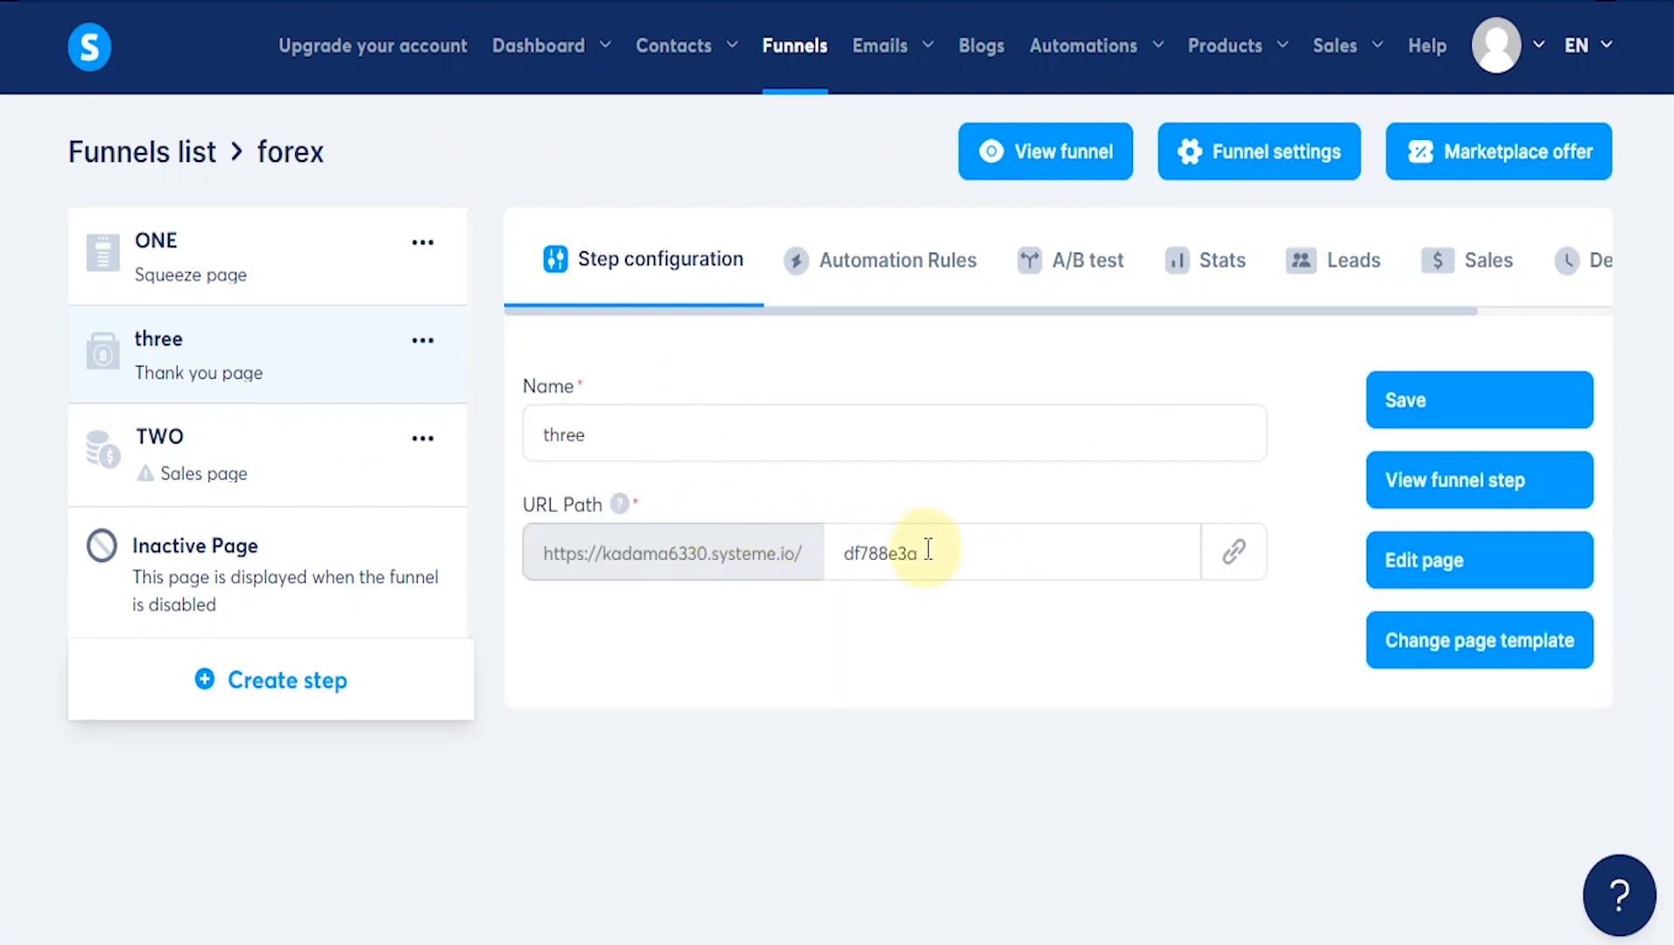
Step: Open step three's thank you page for editing, review its button settings, and save and exit to the forex funnel
{"action": "left_click_drag", "start_coordinate": [924, 552], "coordinate": [844, 553]}
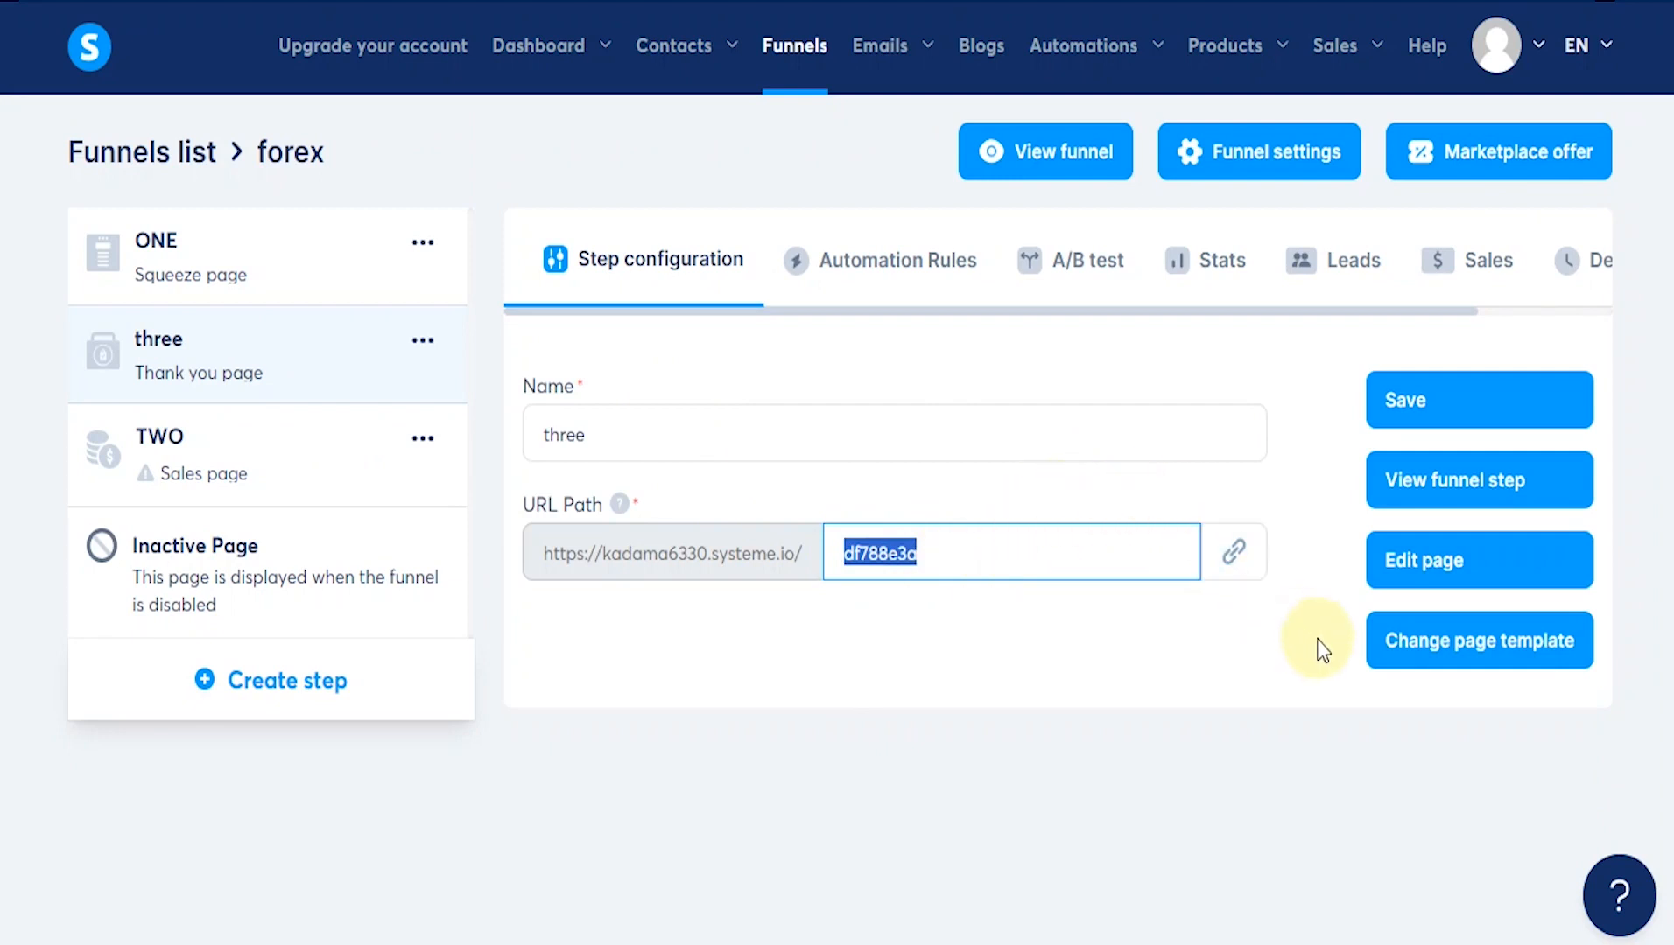
{"action": "left_click", "coordinate": [1426, 569]}
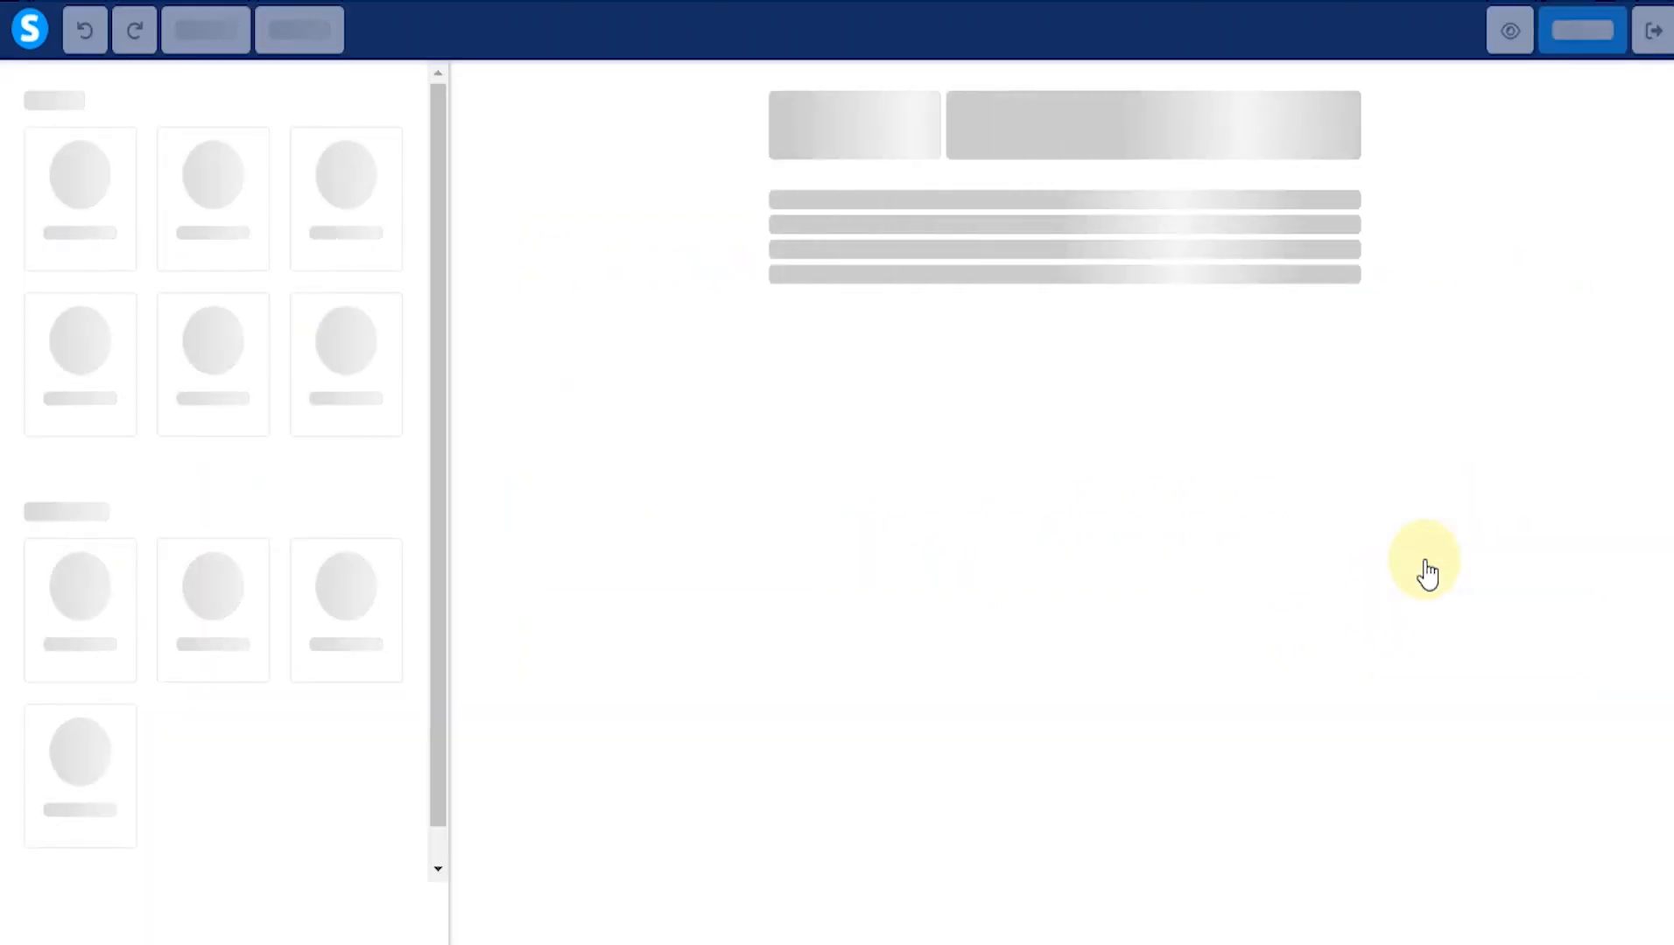
{"action": "scroll", "coordinate": [1241, 546], "scroll_direction": "down", "scroll_amount": 3}
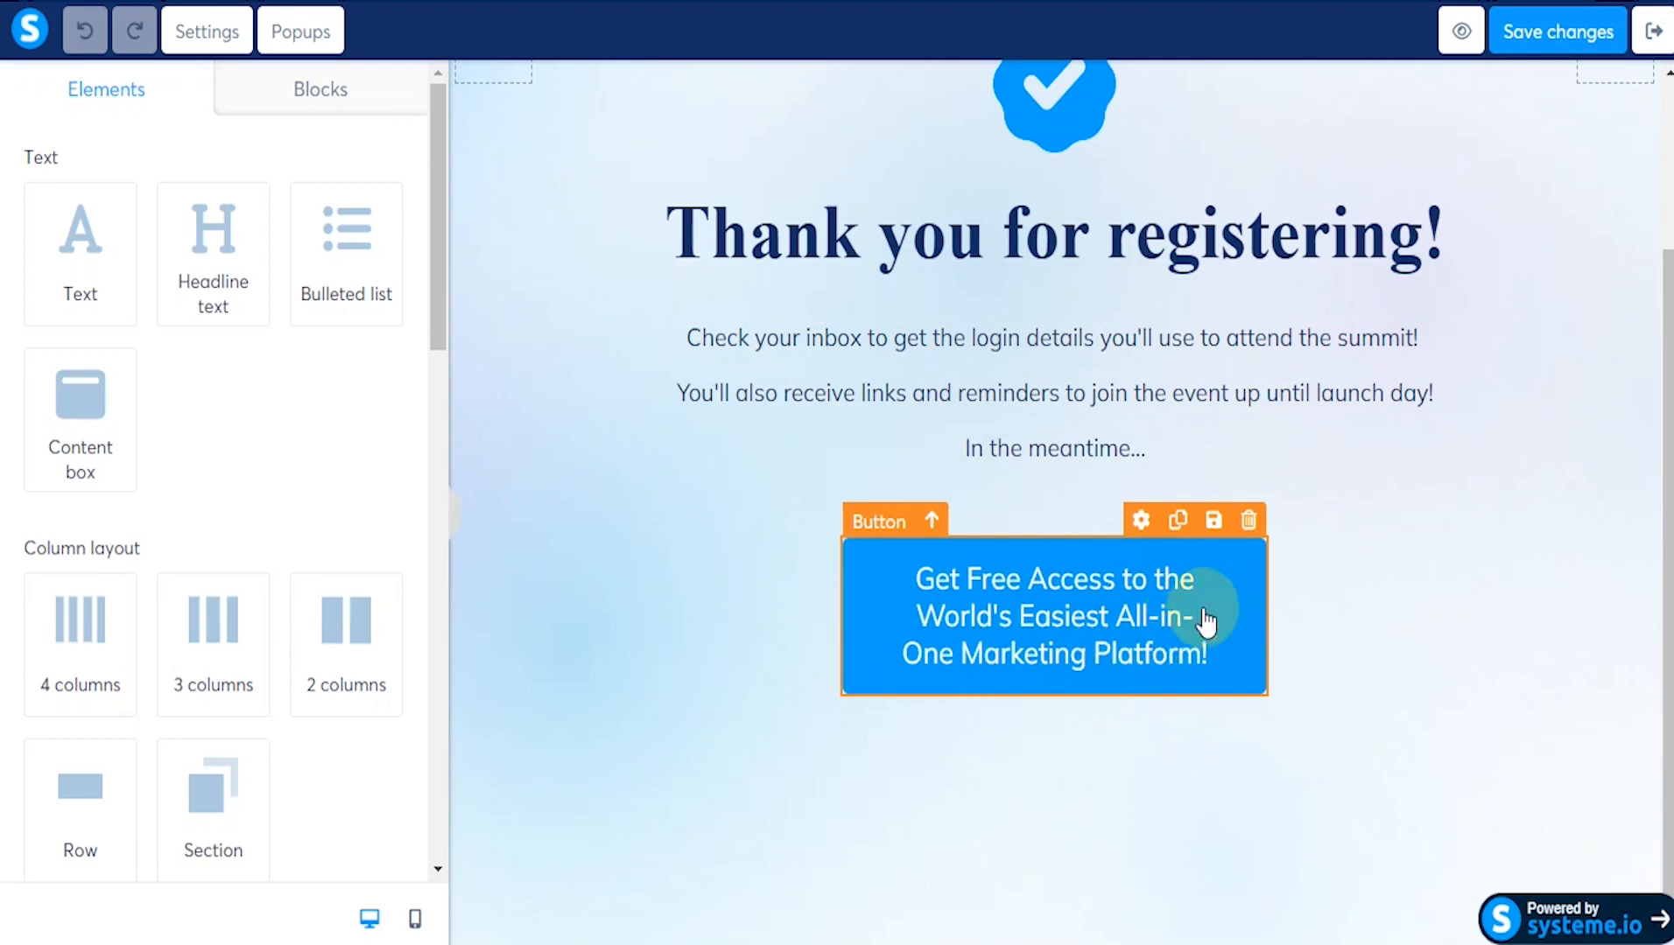
{"action": "left_click", "coordinate": [1070, 595]}
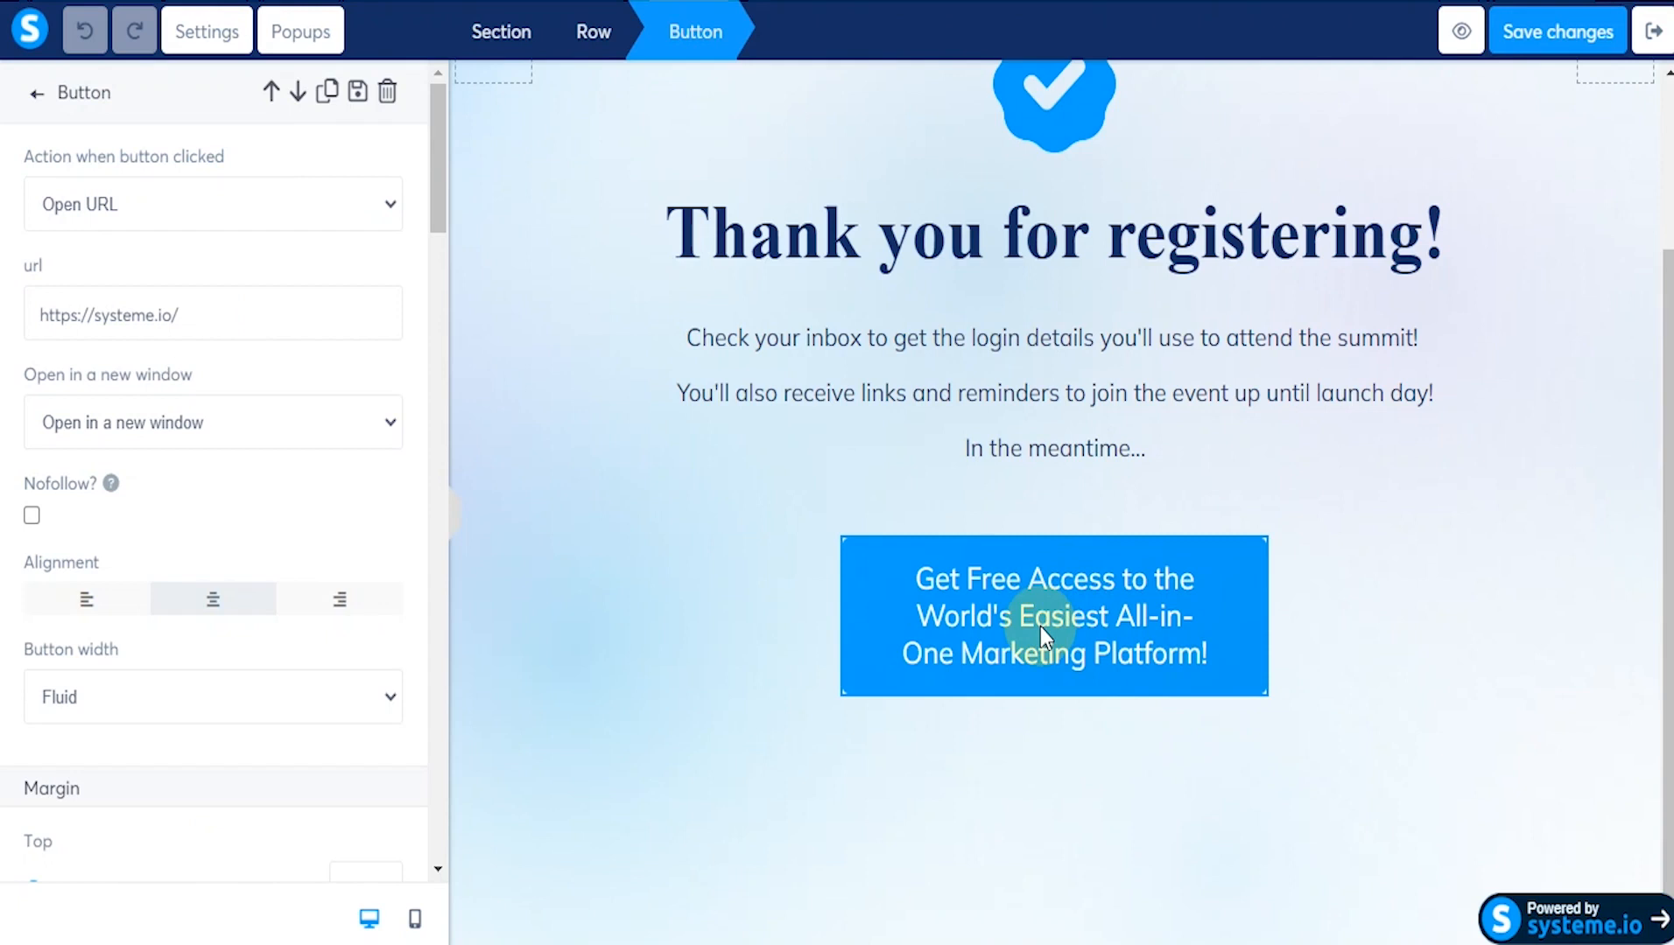
{"action": "left_click", "coordinate": [1544, 35]}
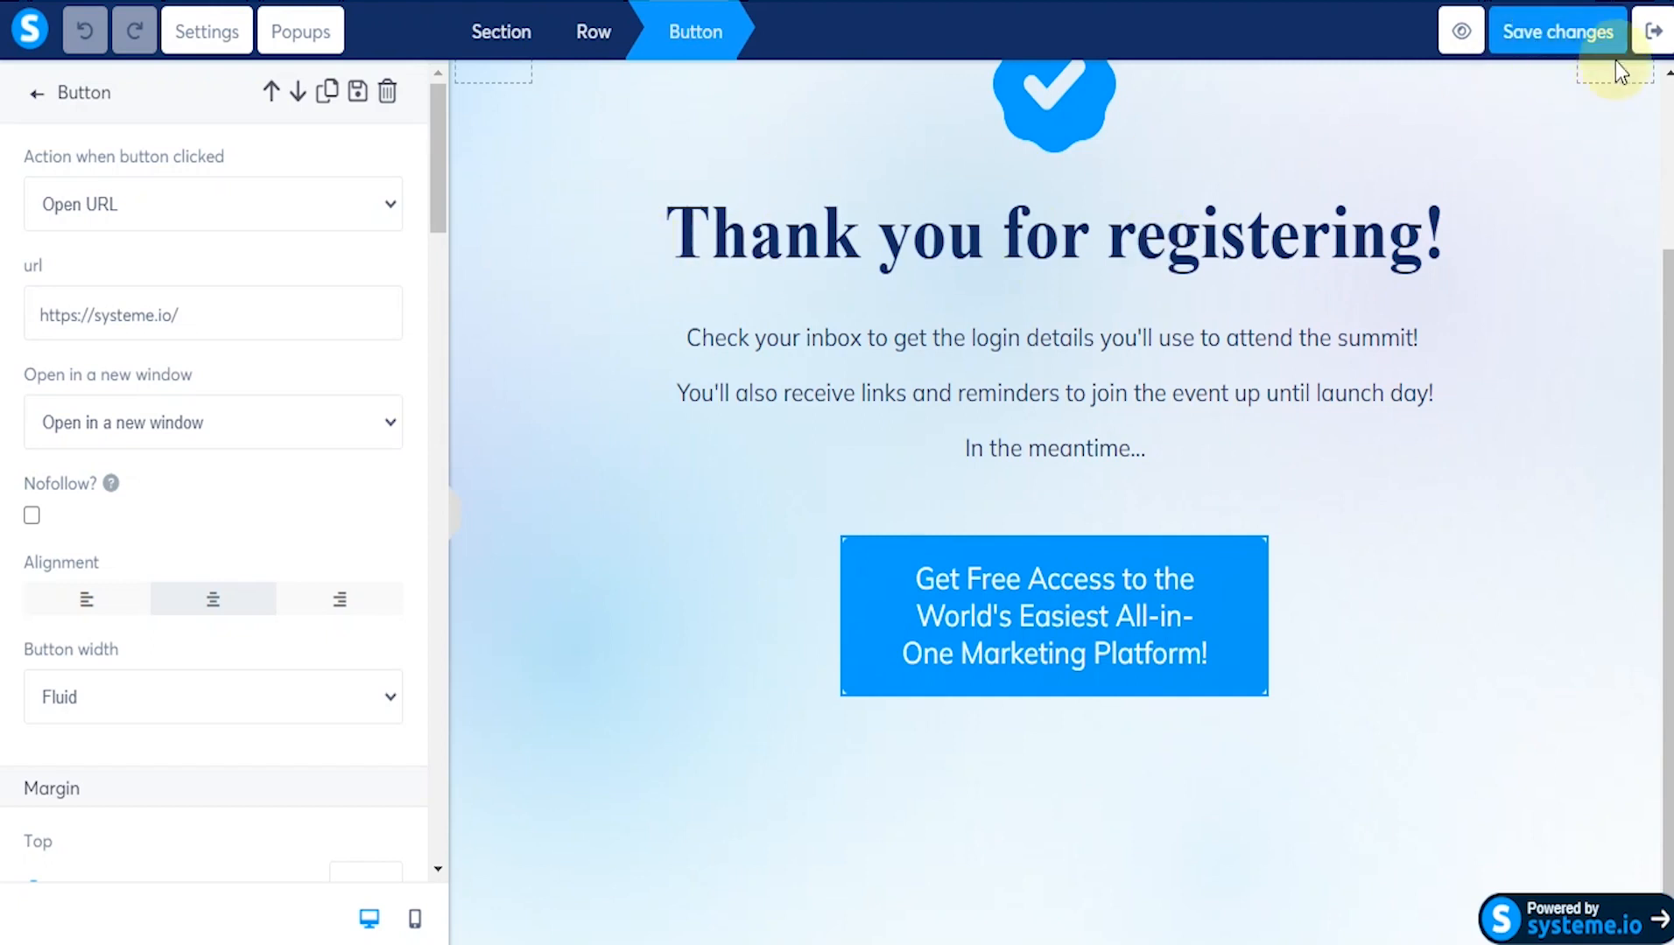
{"action": "left_click", "coordinate": [1654, 35]}
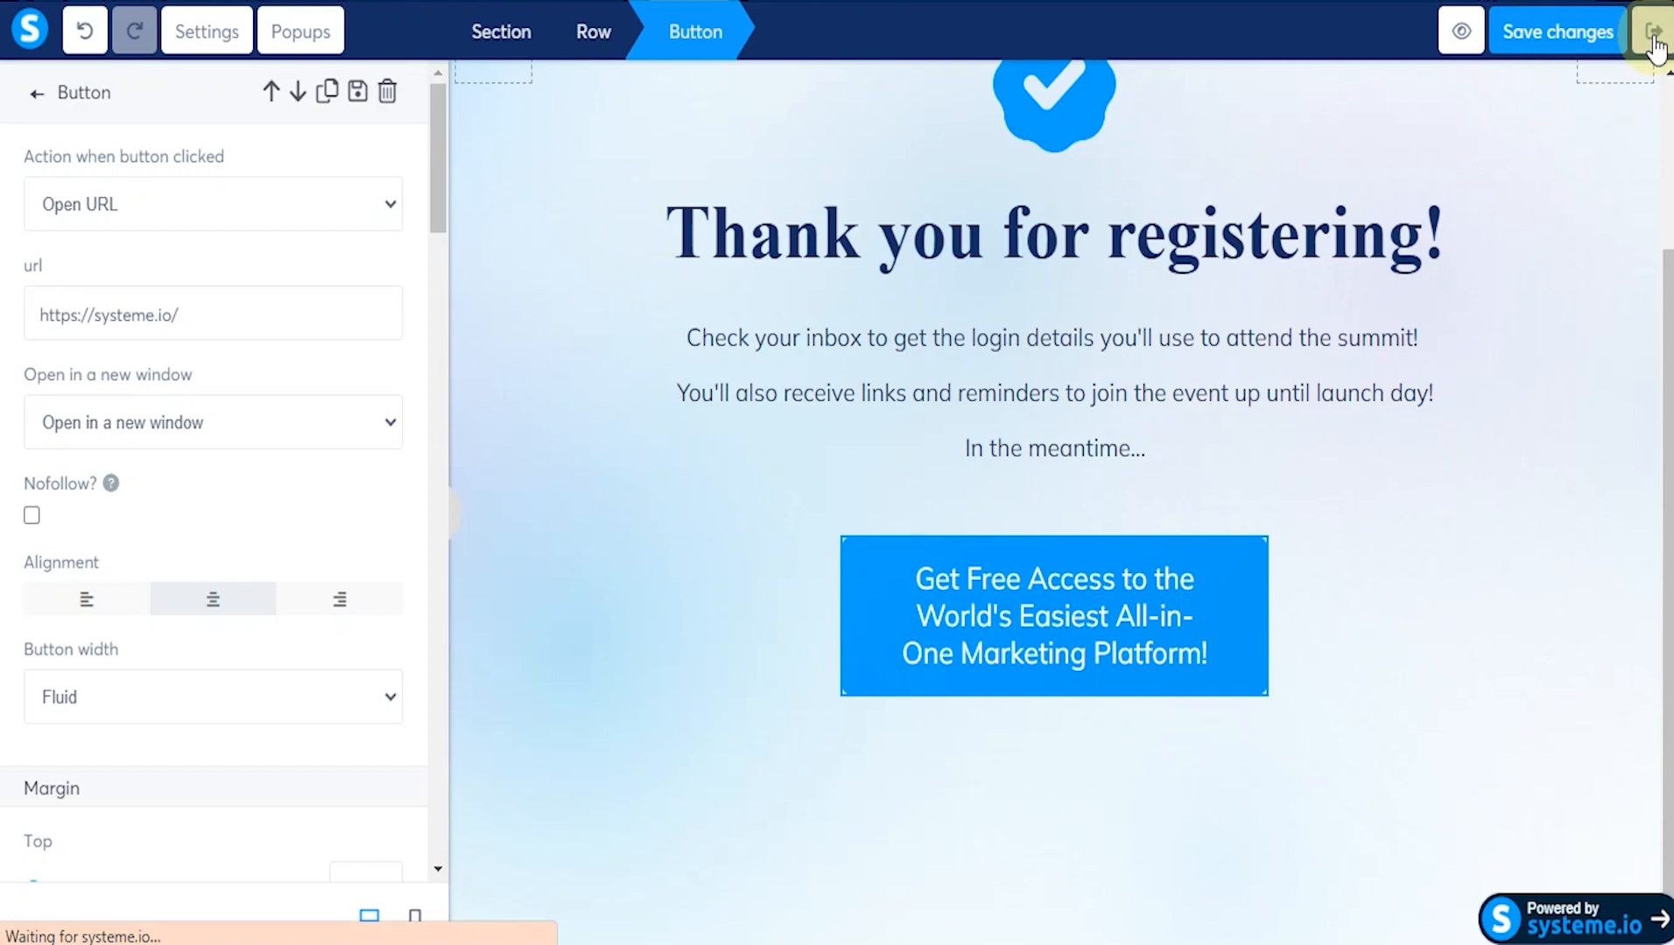
{"action": "scroll", "coordinate": [1623, 35], "scroll_direction": "down", "scroll_amount": 1}
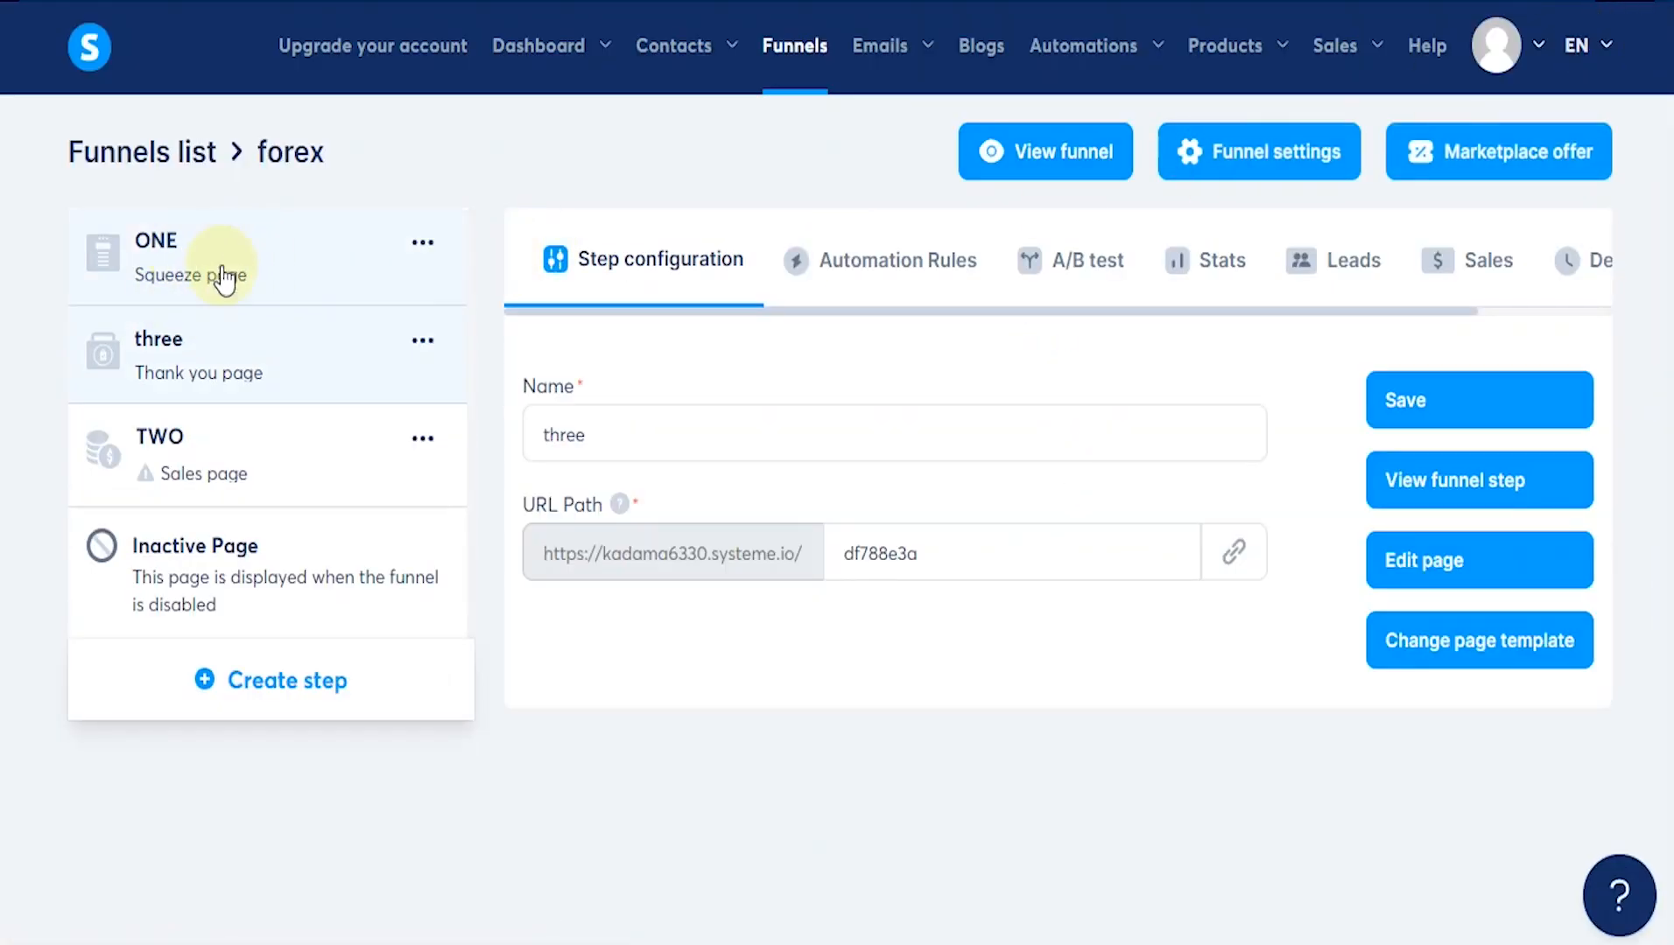
Step: Copy the URL of squeeze page ONE and open it in an incognito browser window
{"action": "left_click", "coordinate": [223, 268]}
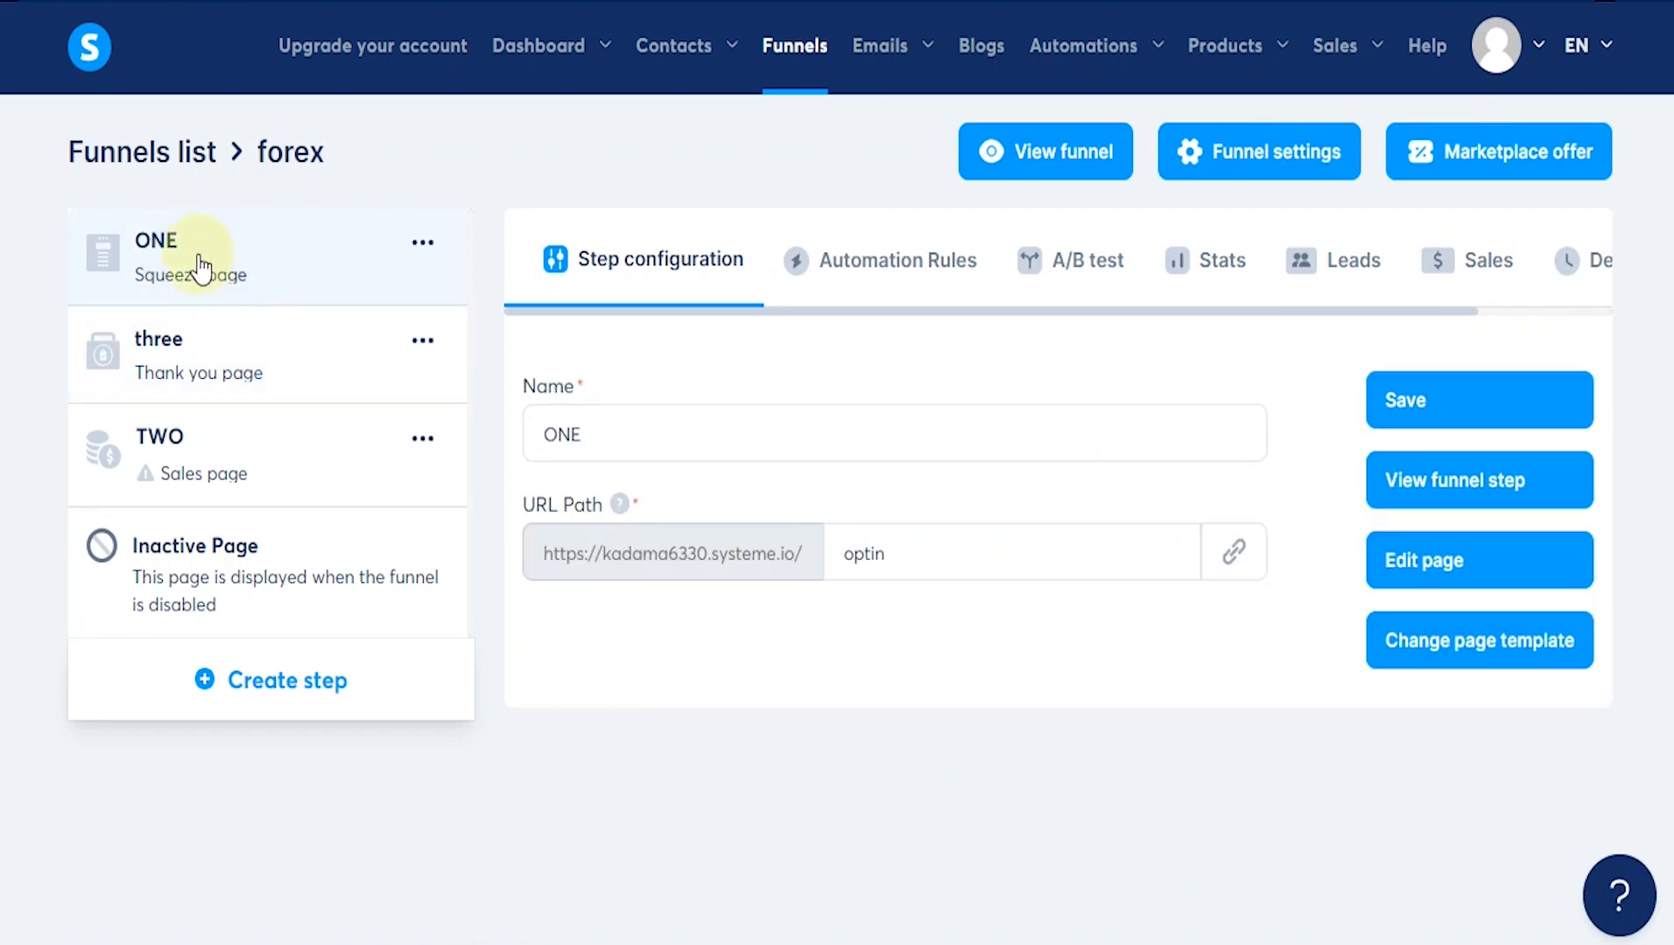
{"action": "left_click", "coordinate": [1243, 563]}
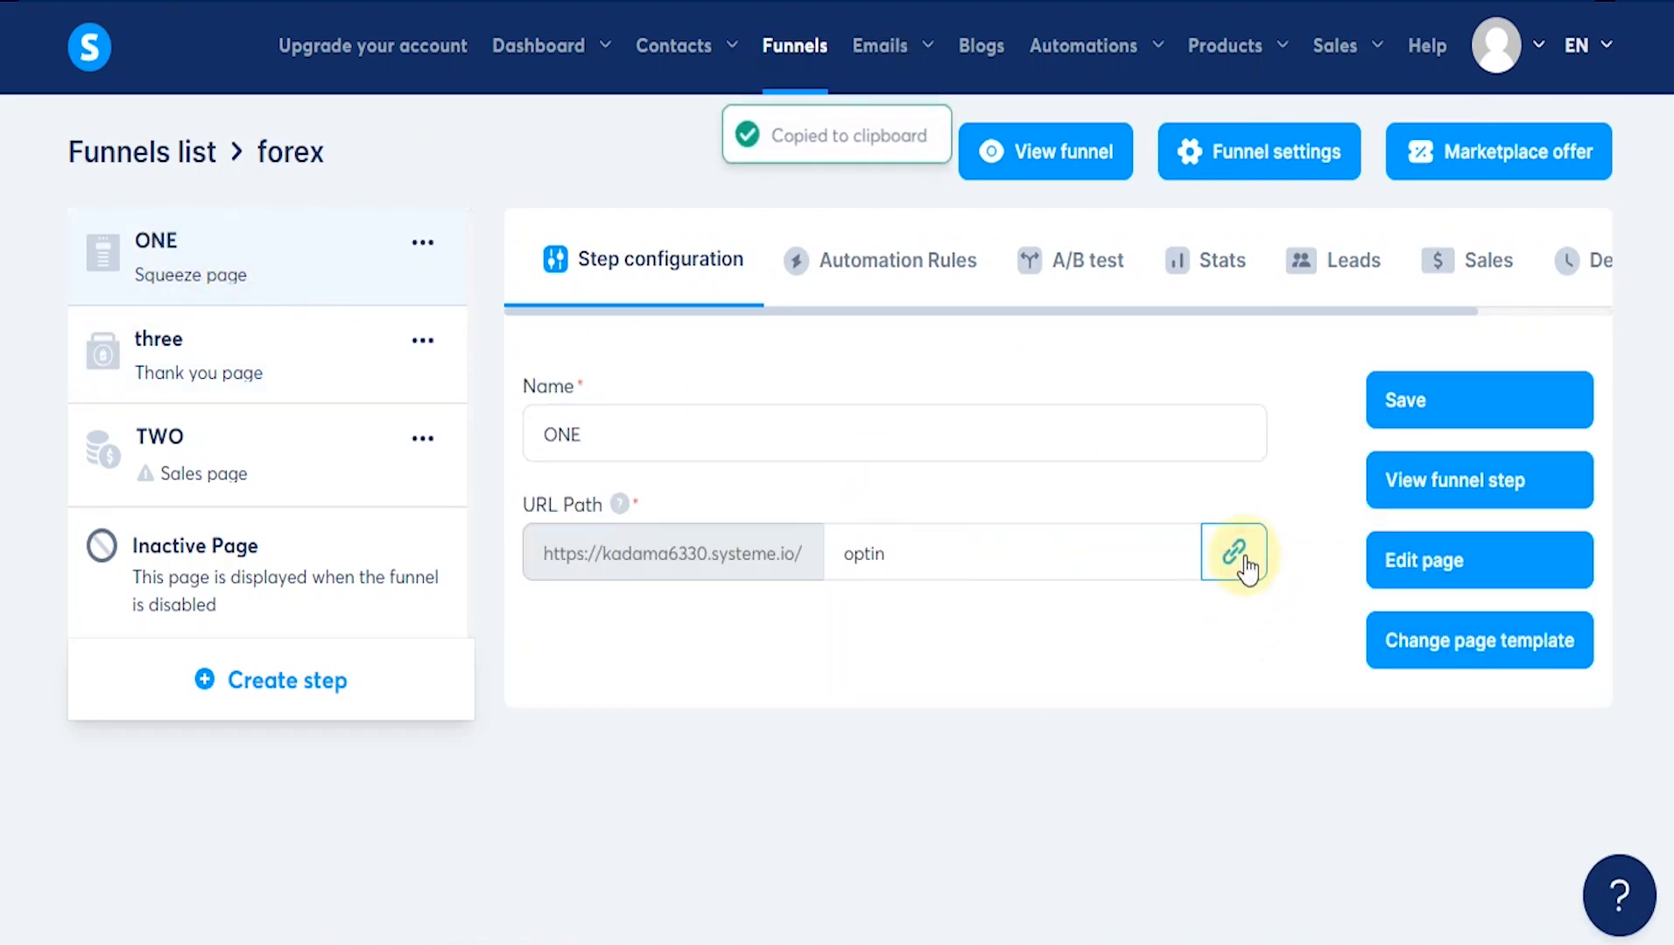
{"action": "left_click", "coordinate": [1650, 1]}
{"action": "left_click", "coordinate": [1458, 83]}
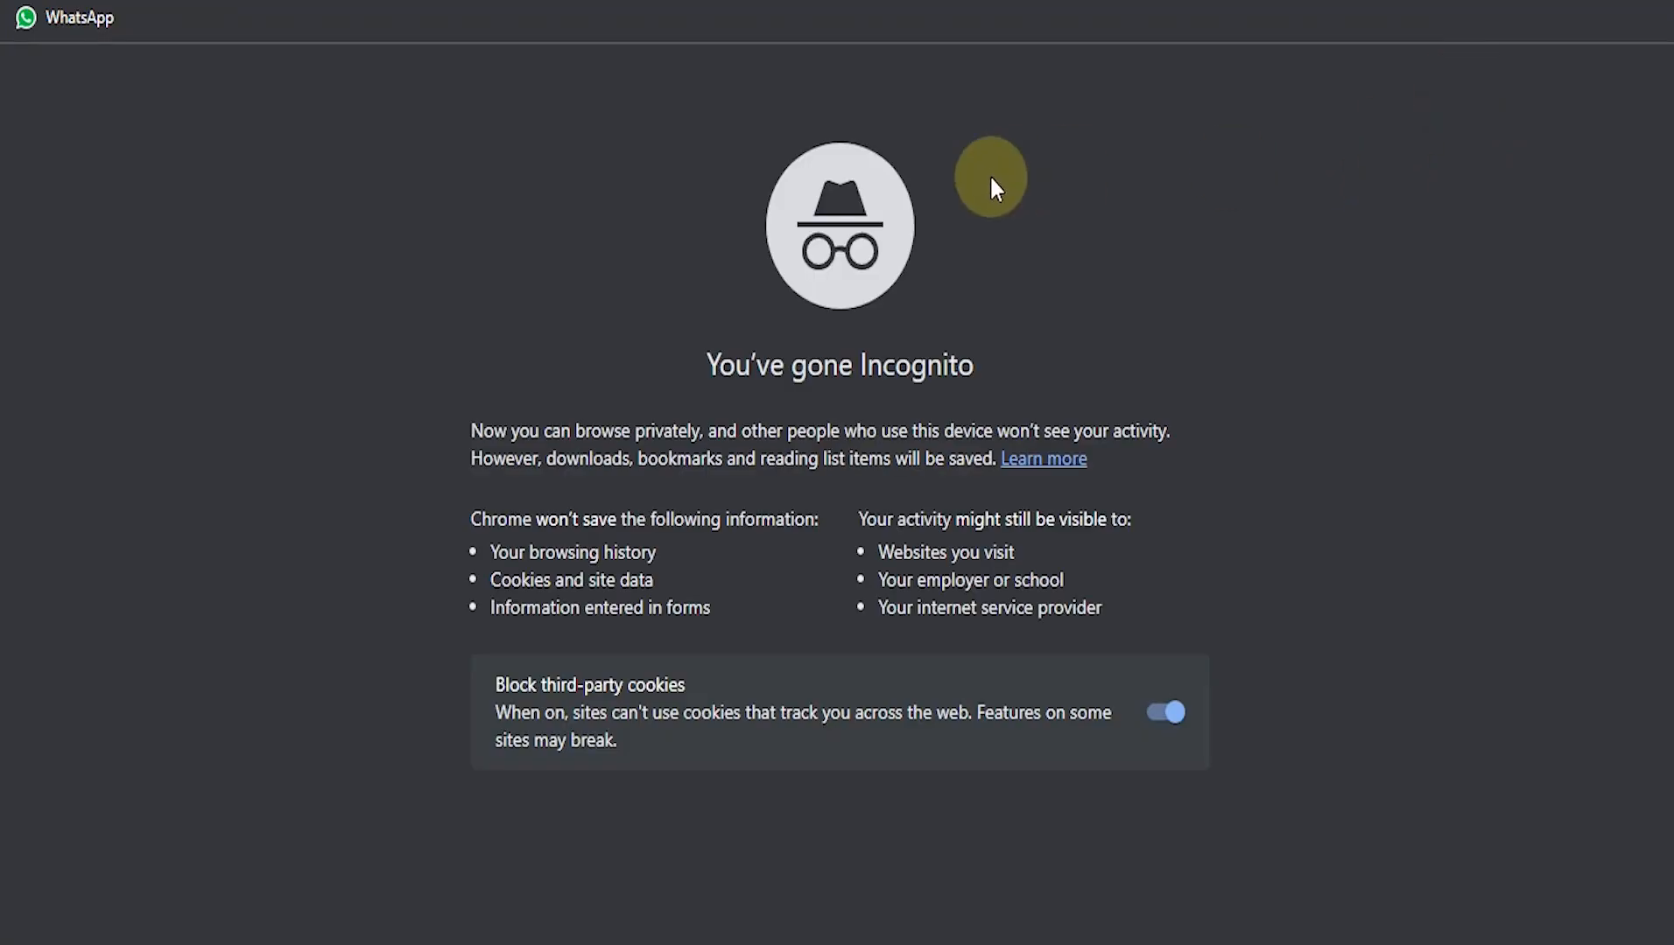
{"action": "key", "text": "ctrl+v"}
{"action": "key", "text": "Return"}
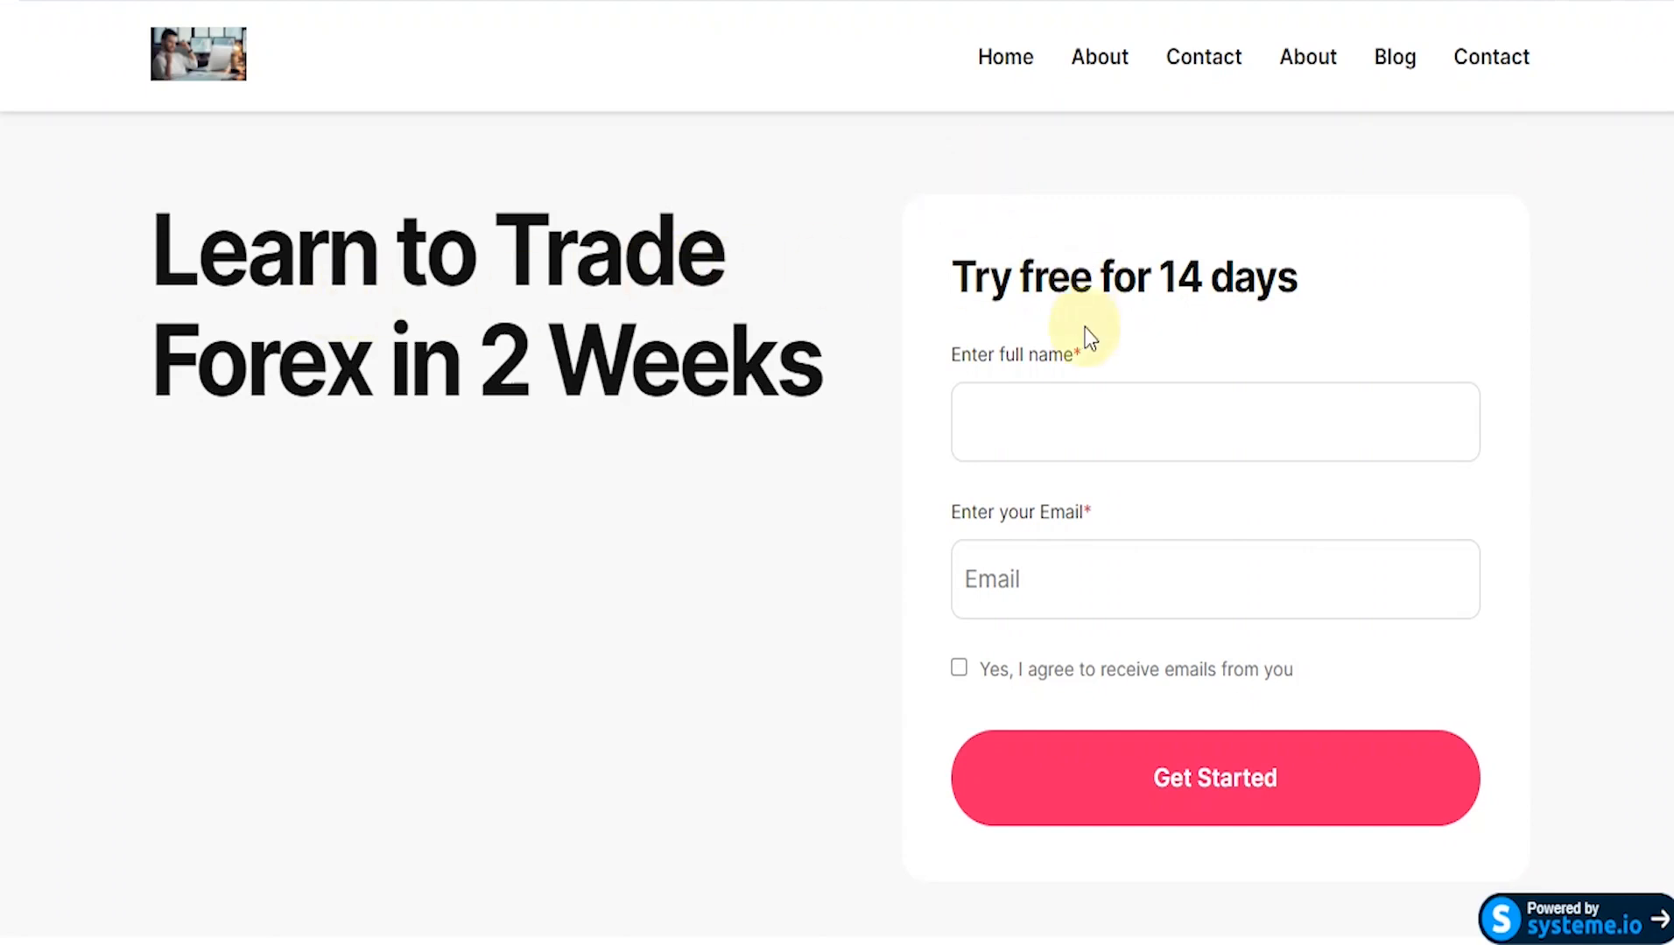
Step: Fill in the opt-in form with a full name and a copied temporary email address, agree to receive emails, and submit it
{"action": "left_click", "coordinate": [1029, 410]}
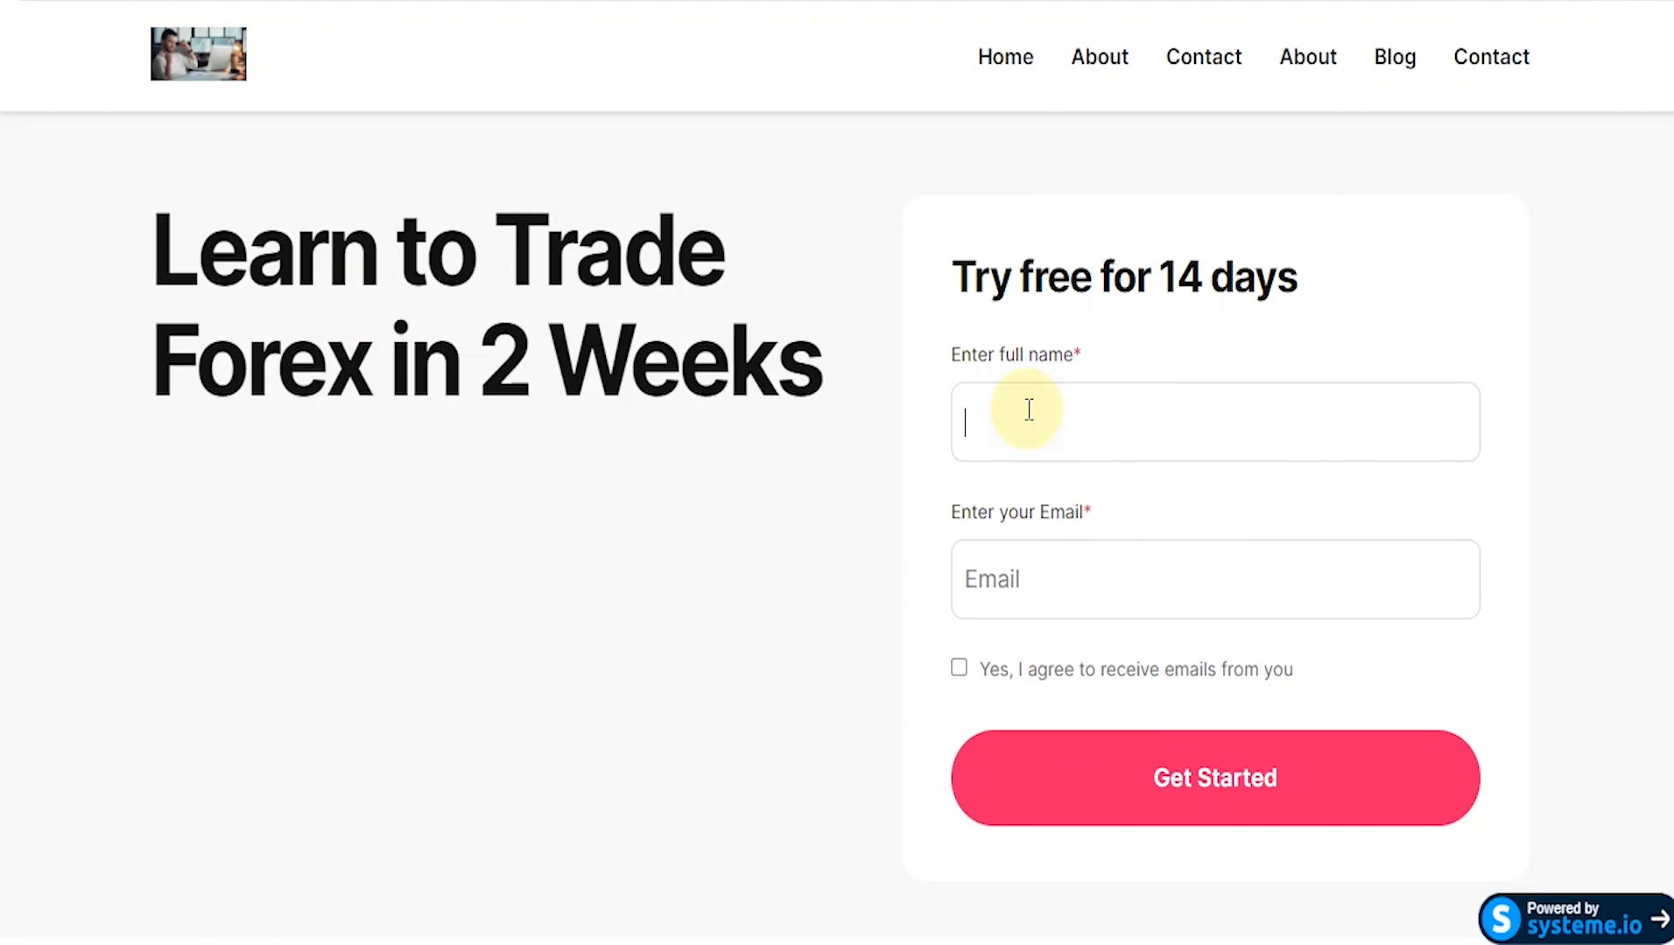
{"action": "type", "text": "madame"}
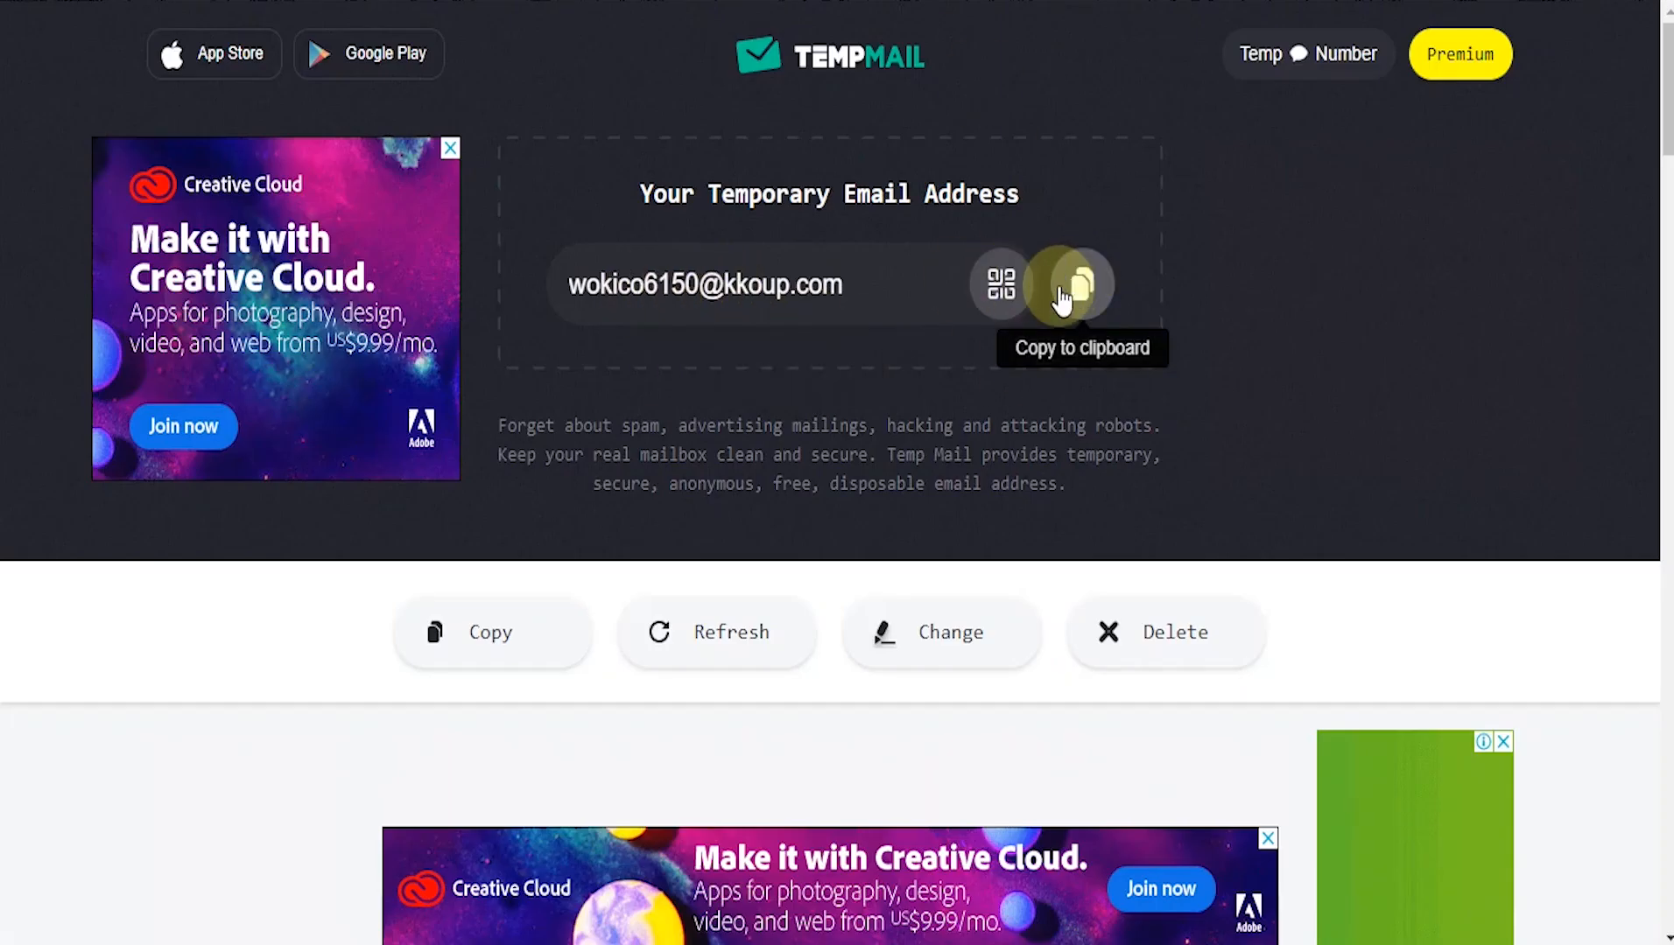
{"action": "left_click", "coordinate": [1081, 289]}
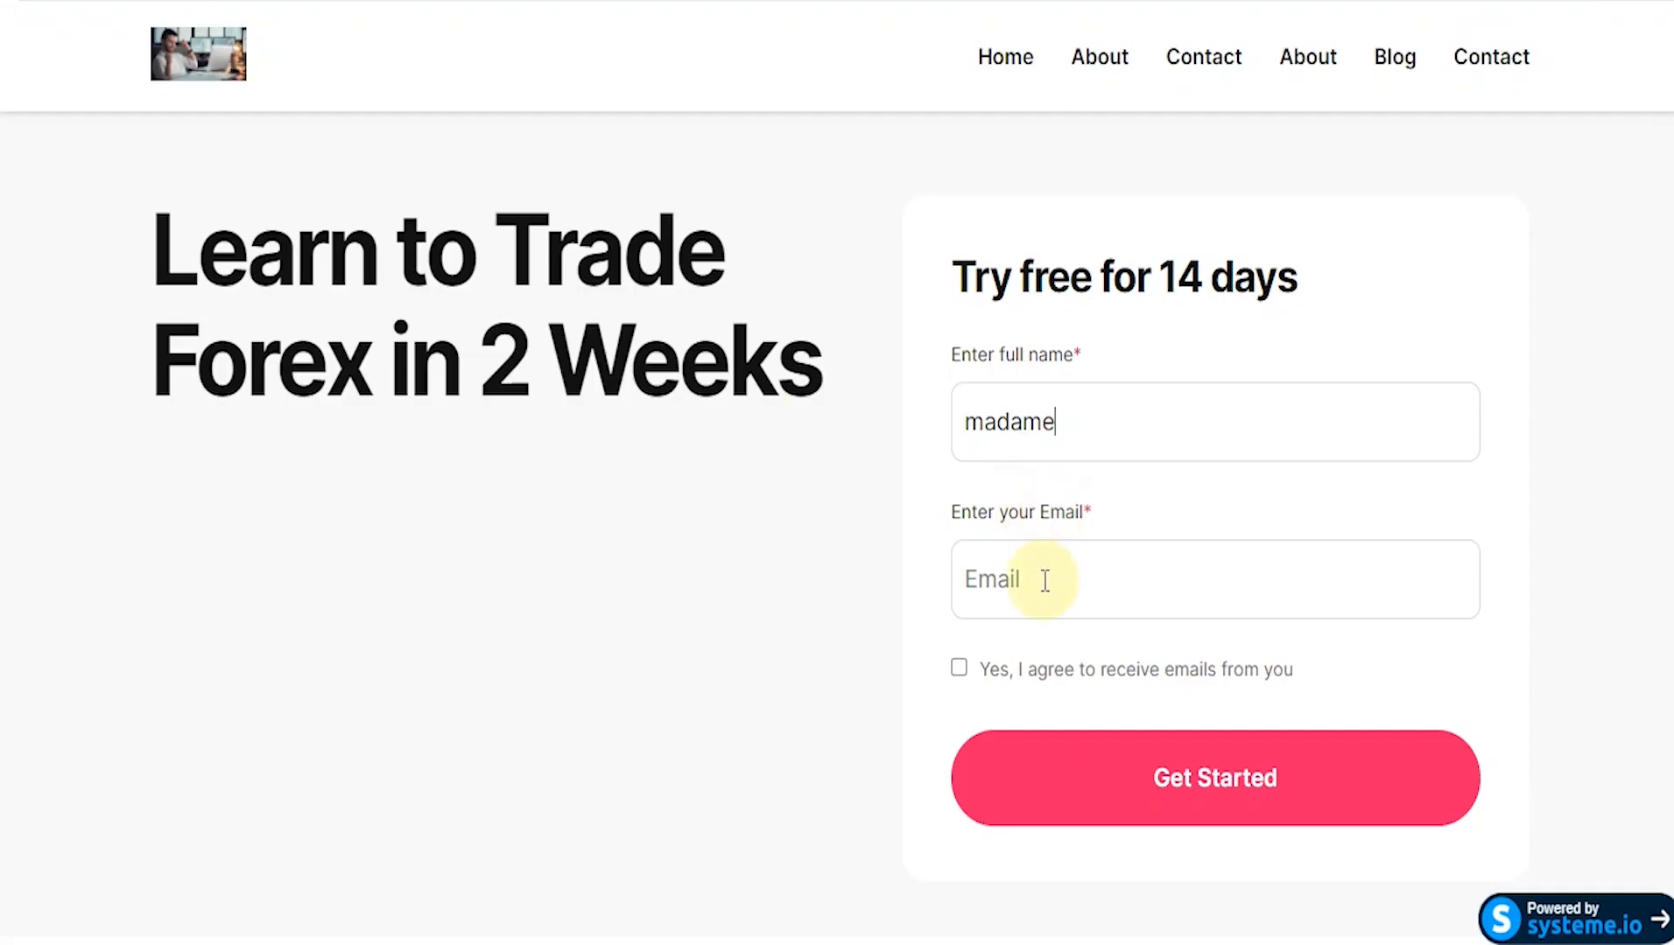
{"action": "left_click", "coordinate": [1044, 580]}
{"action": "key", "text": "ctrl+v"}
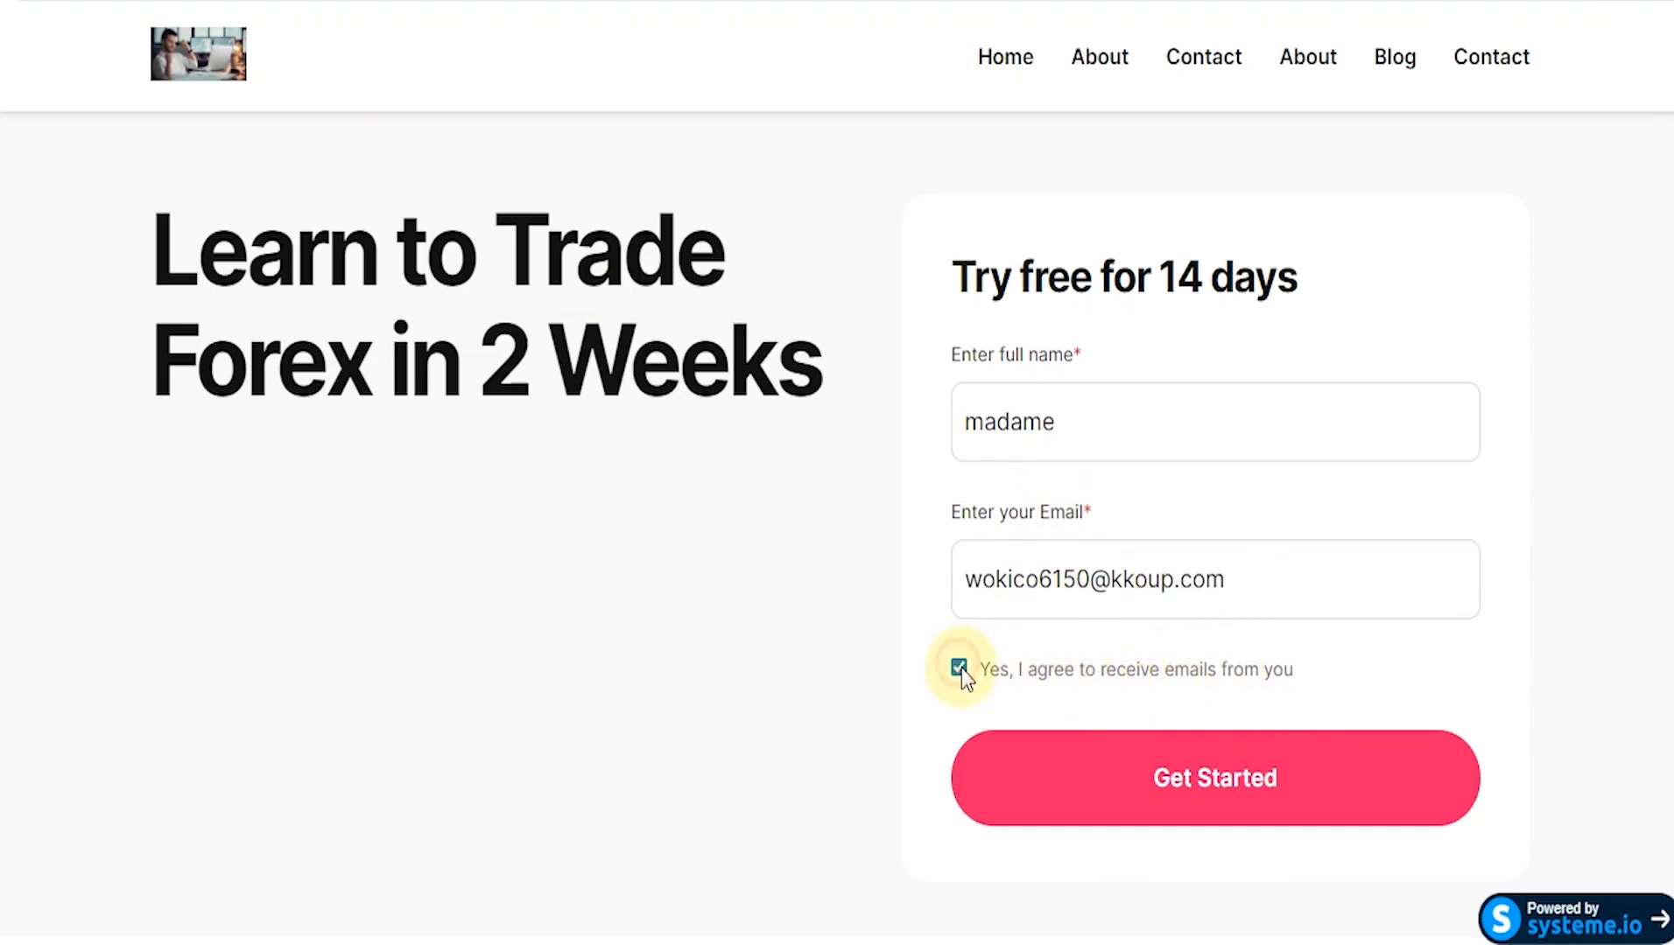
{"action": "left_click", "coordinate": [1183, 779]}
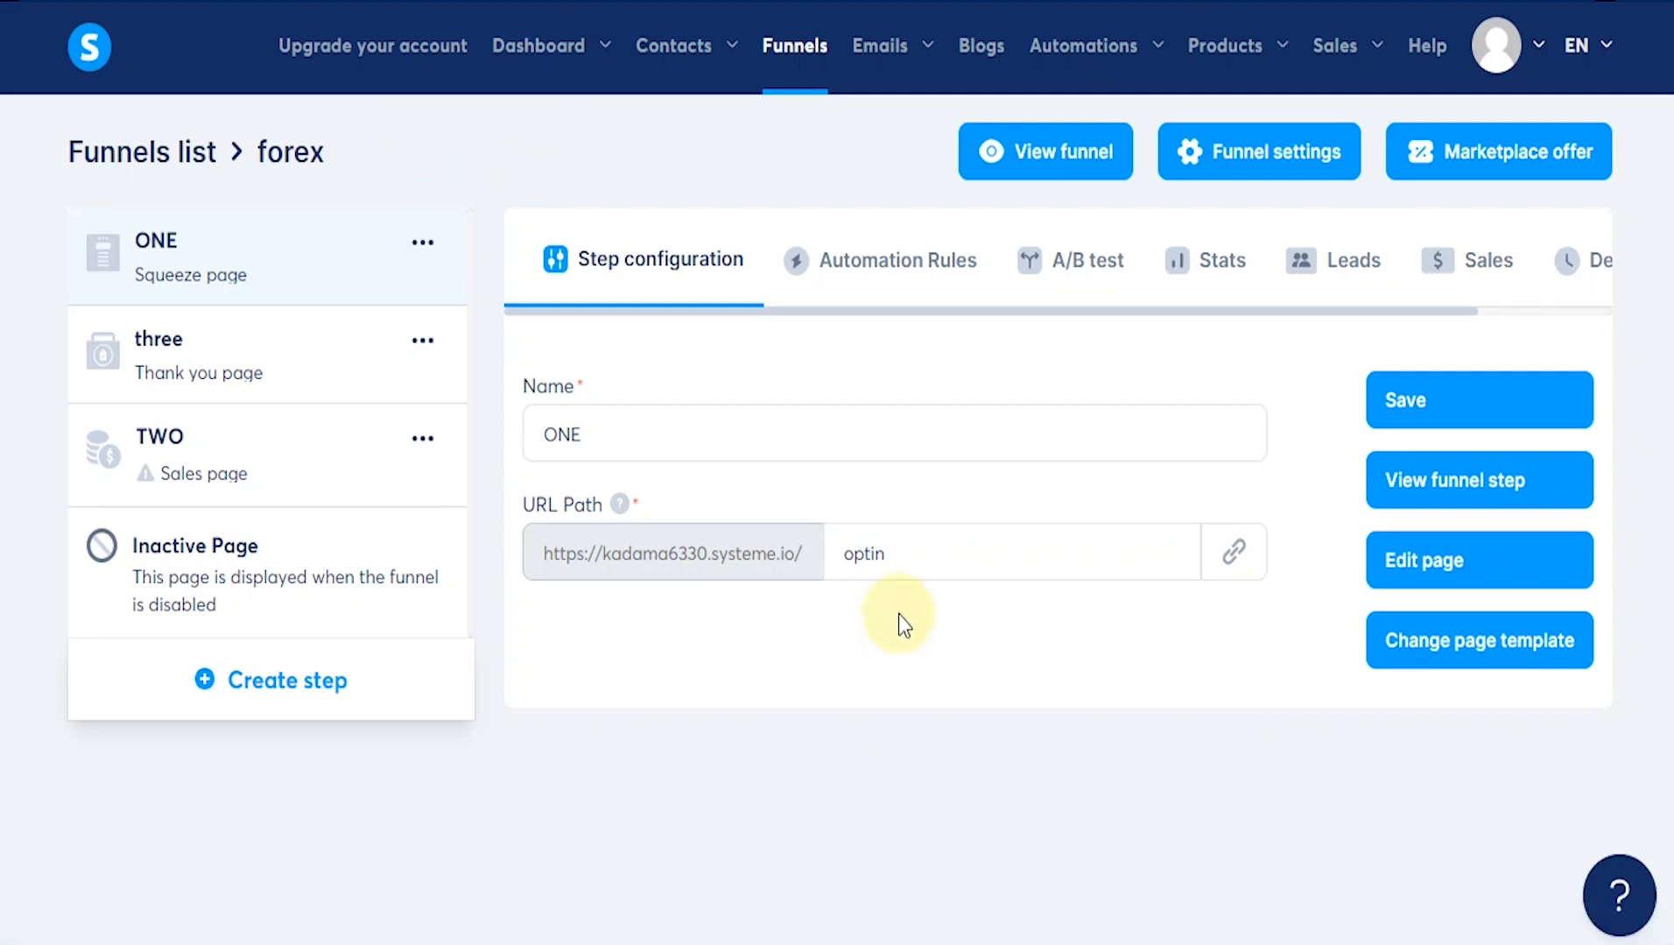
Step: Return to the systeme.io dashboard and open the contacts list to check for the submitted lead
{"action": "mouse_move", "coordinate": [708, 60]}
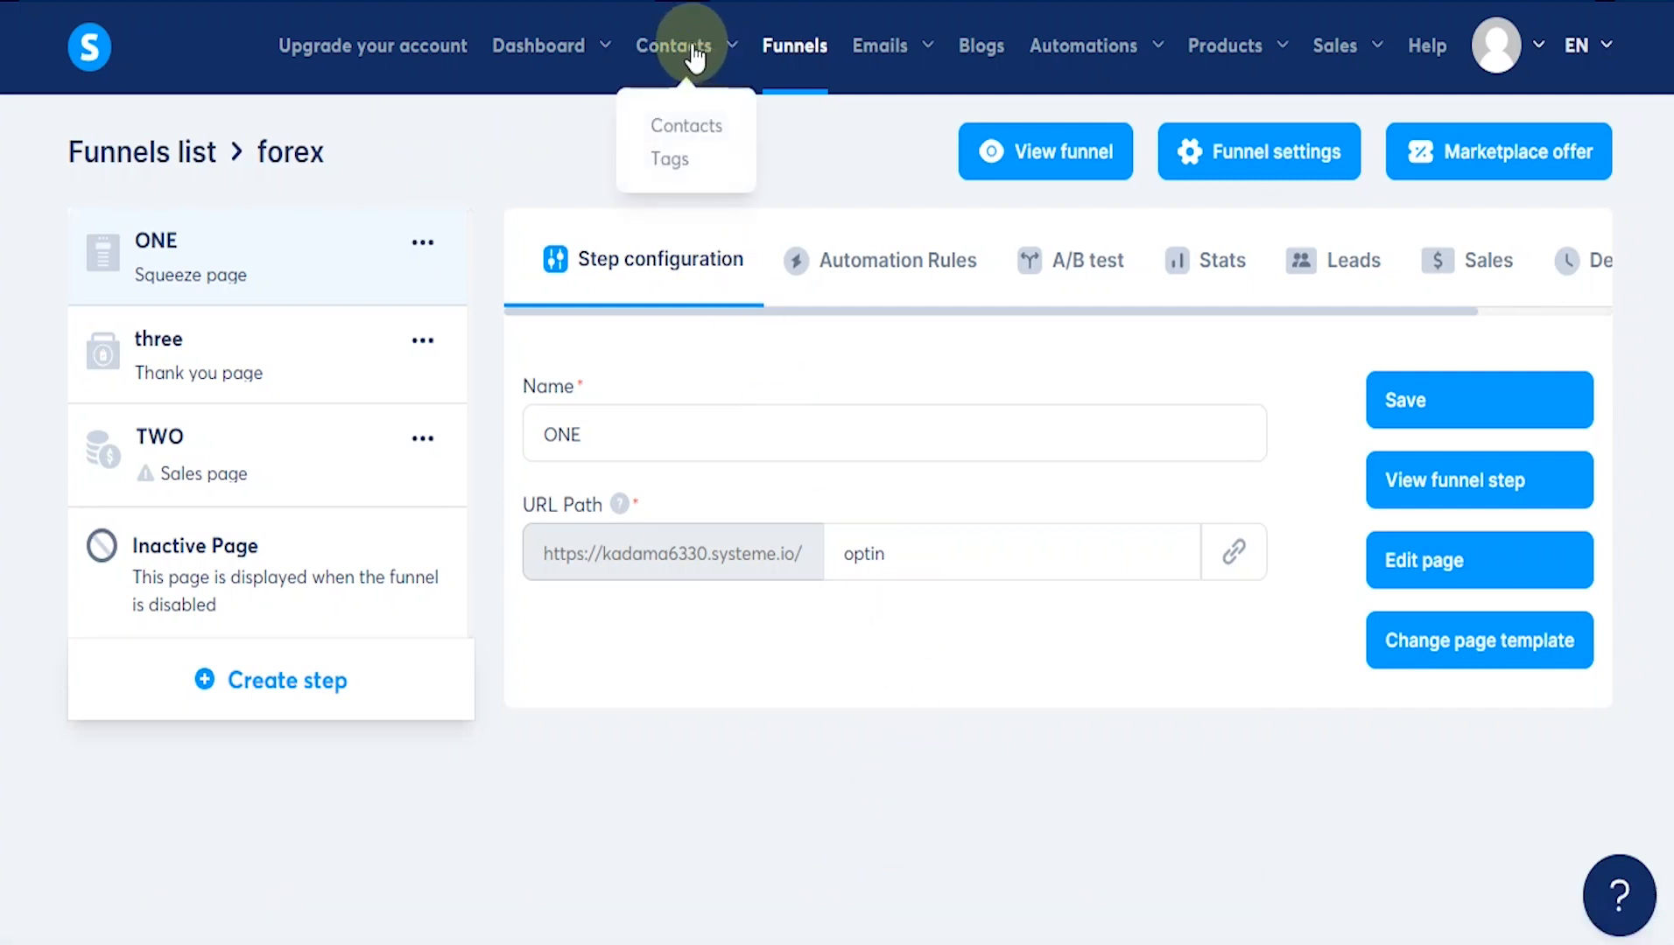
{"action": "left_click", "coordinate": [687, 128]}
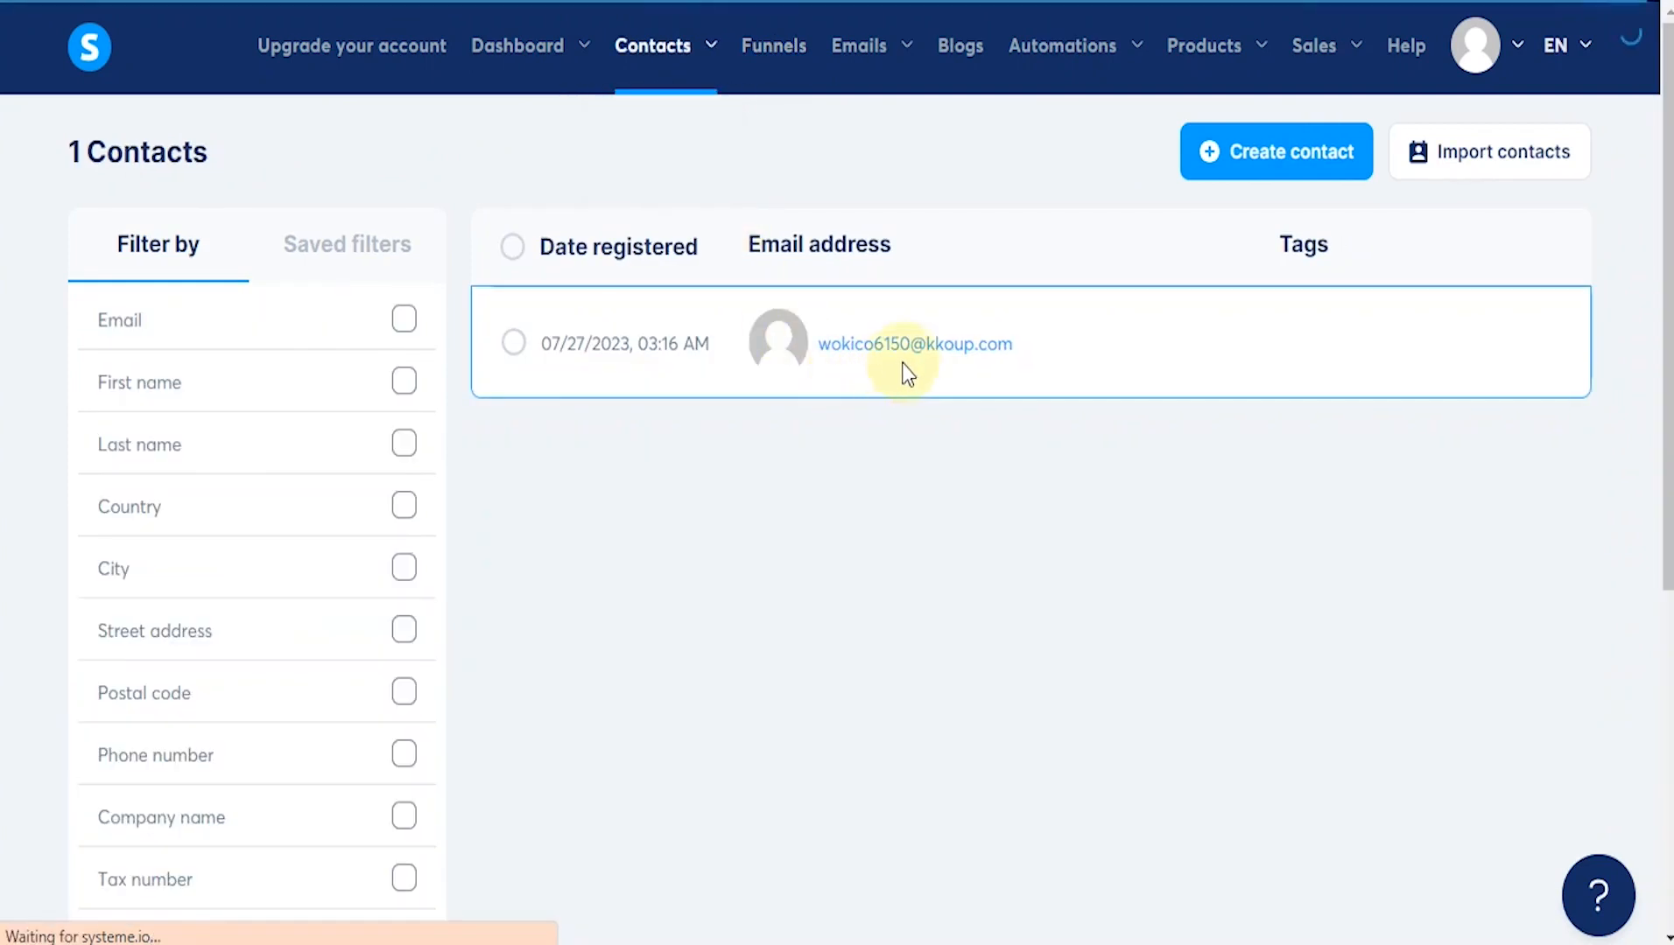
{"action": "mouse_move", "coordinate": [984, 366]}
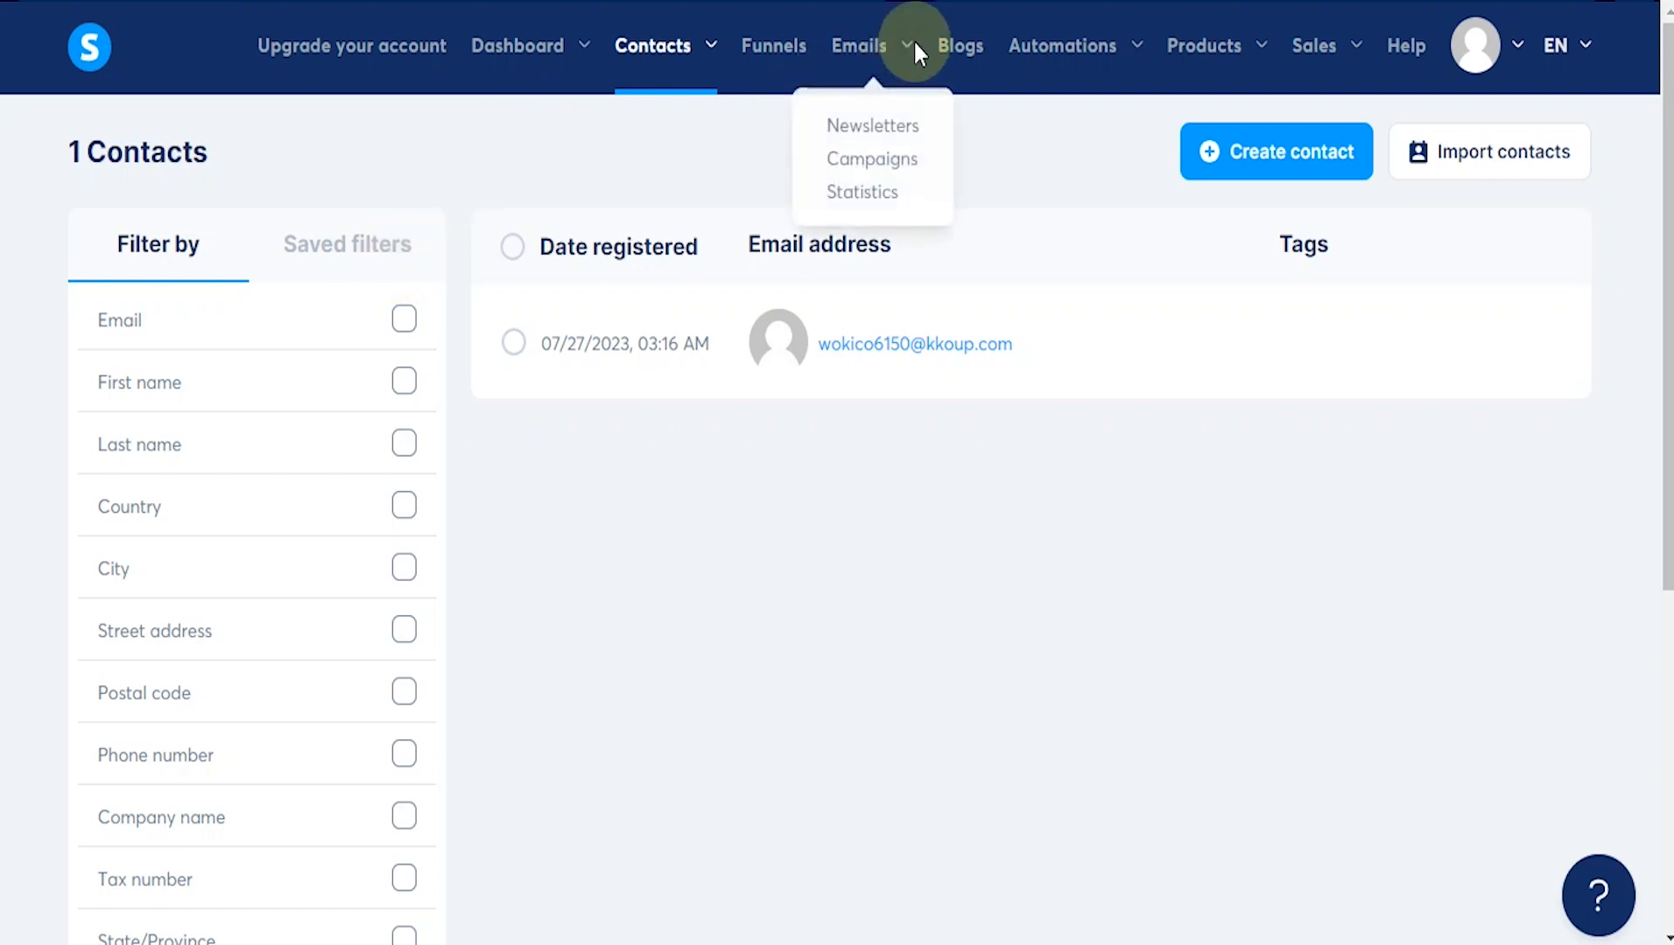
{"action": "mouse_move", "coordinate": [911, 60]}
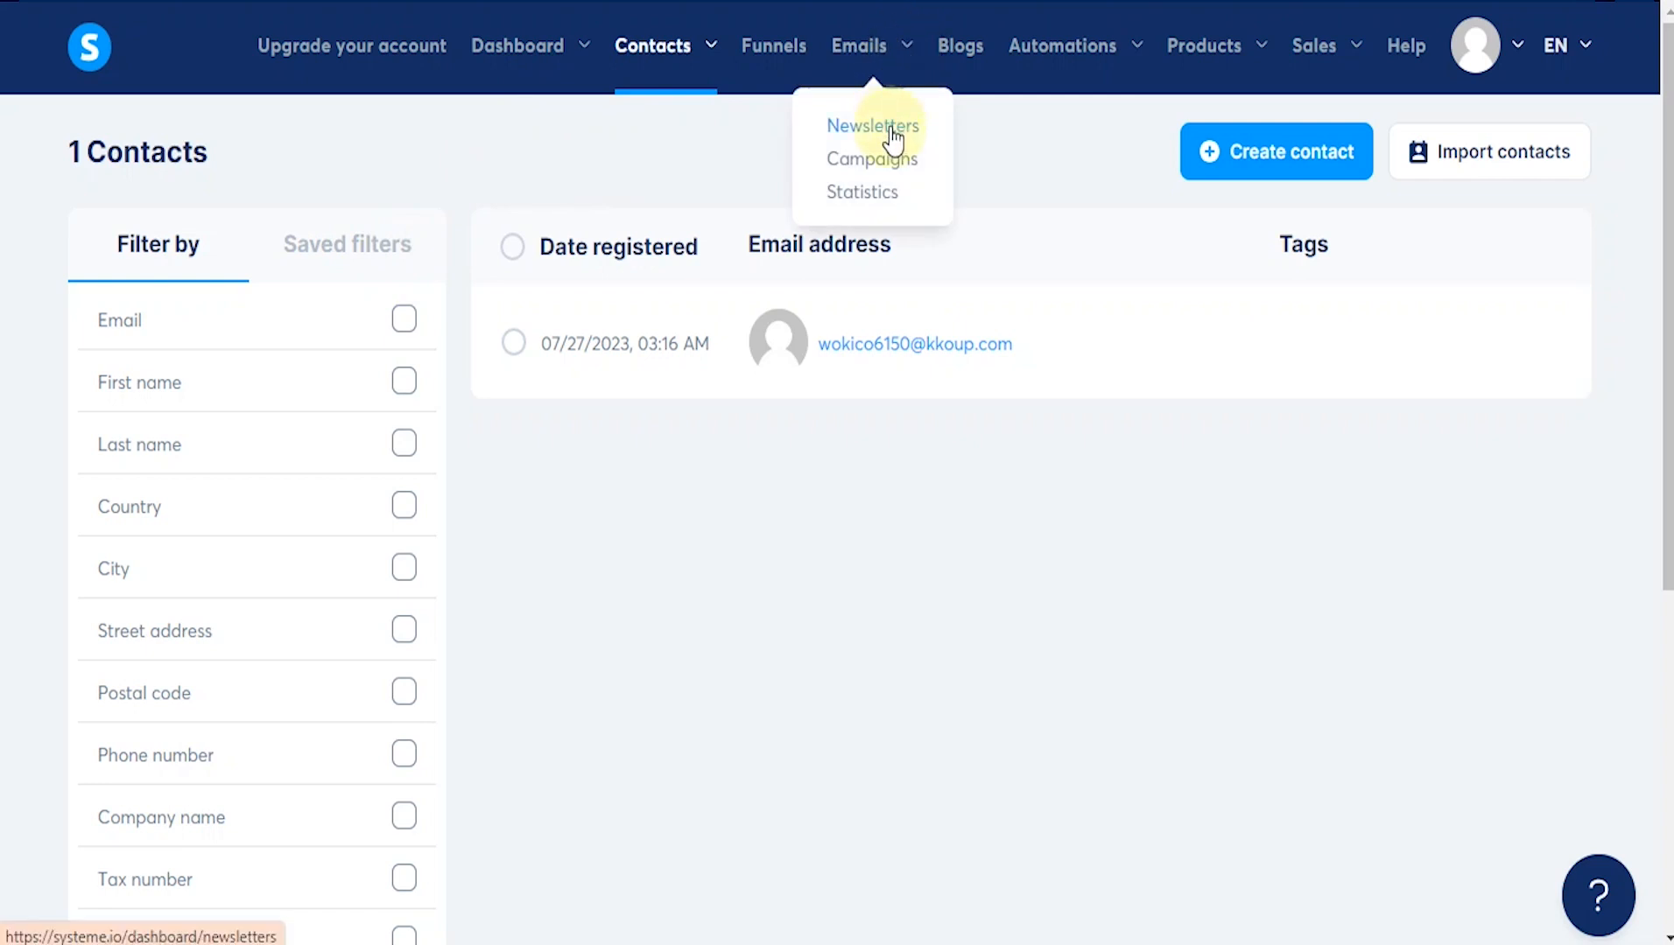